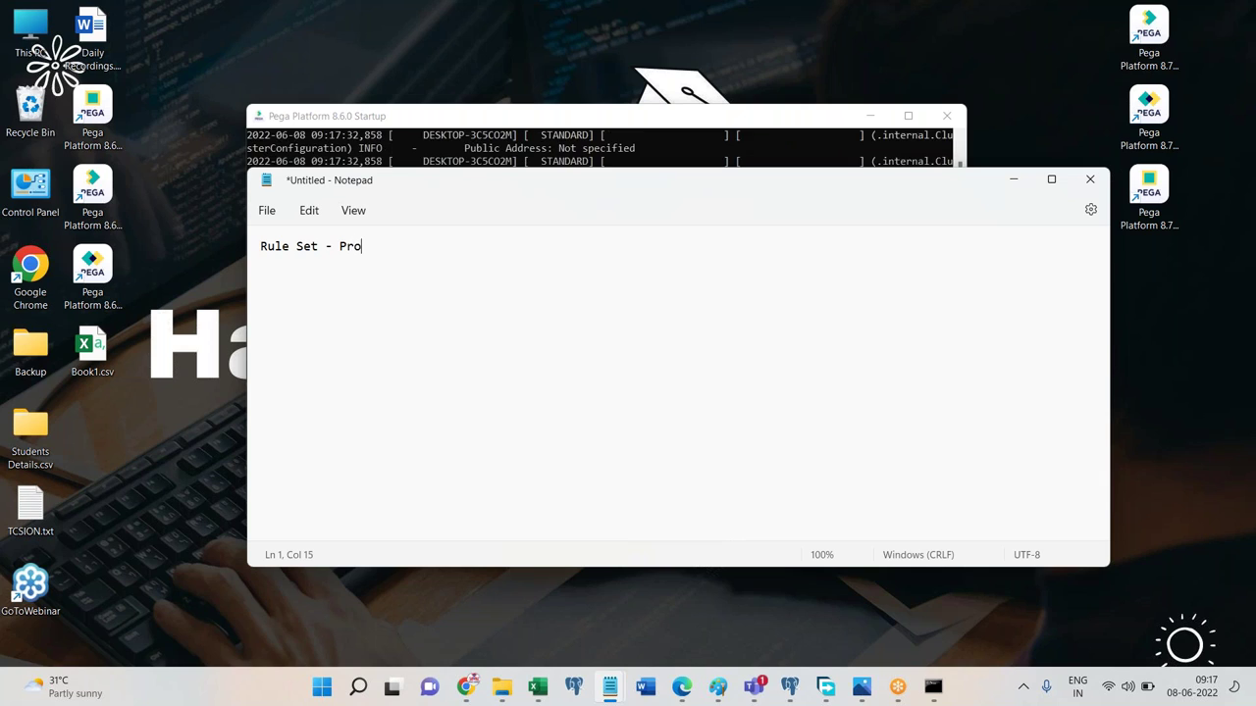
Type the note lines 'Rule Set - Production Rule Set', 'Rule Deligation', 'skimming' and 'Deployment'.
{"action": "type", "text": "ule Set"}
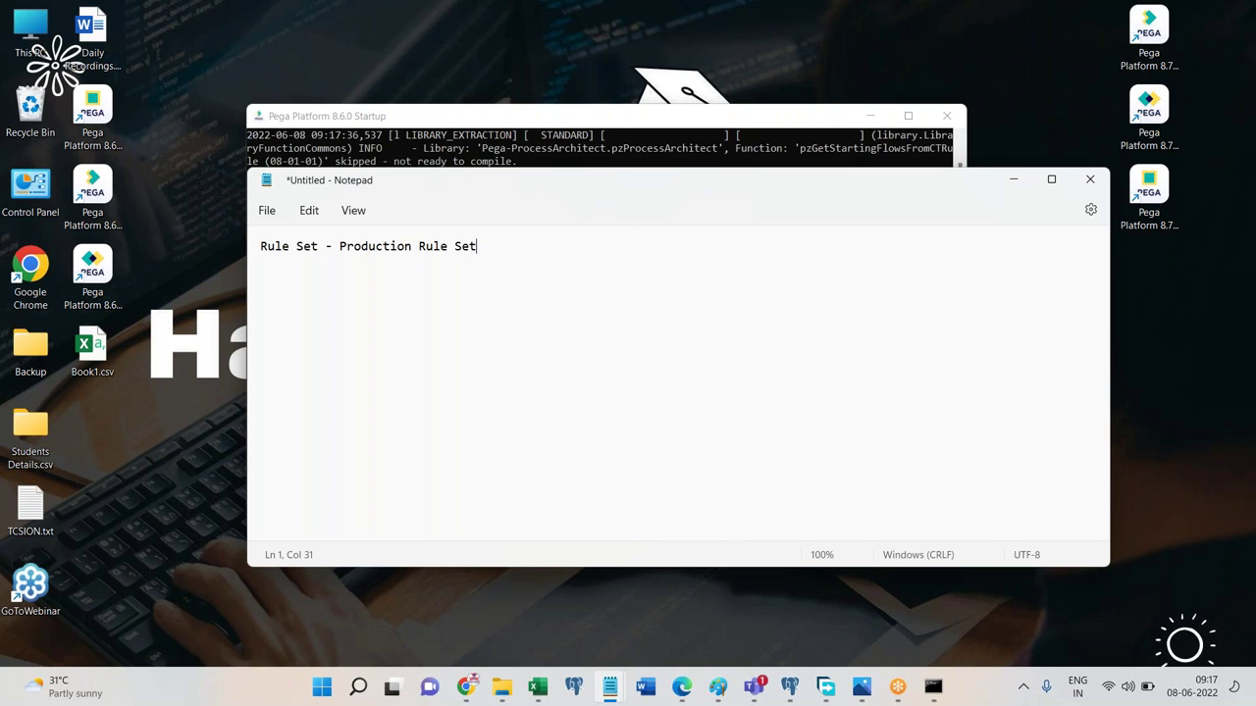
{"action": "key", "text": "Return"}
{"action": "key", "text": "Return"}
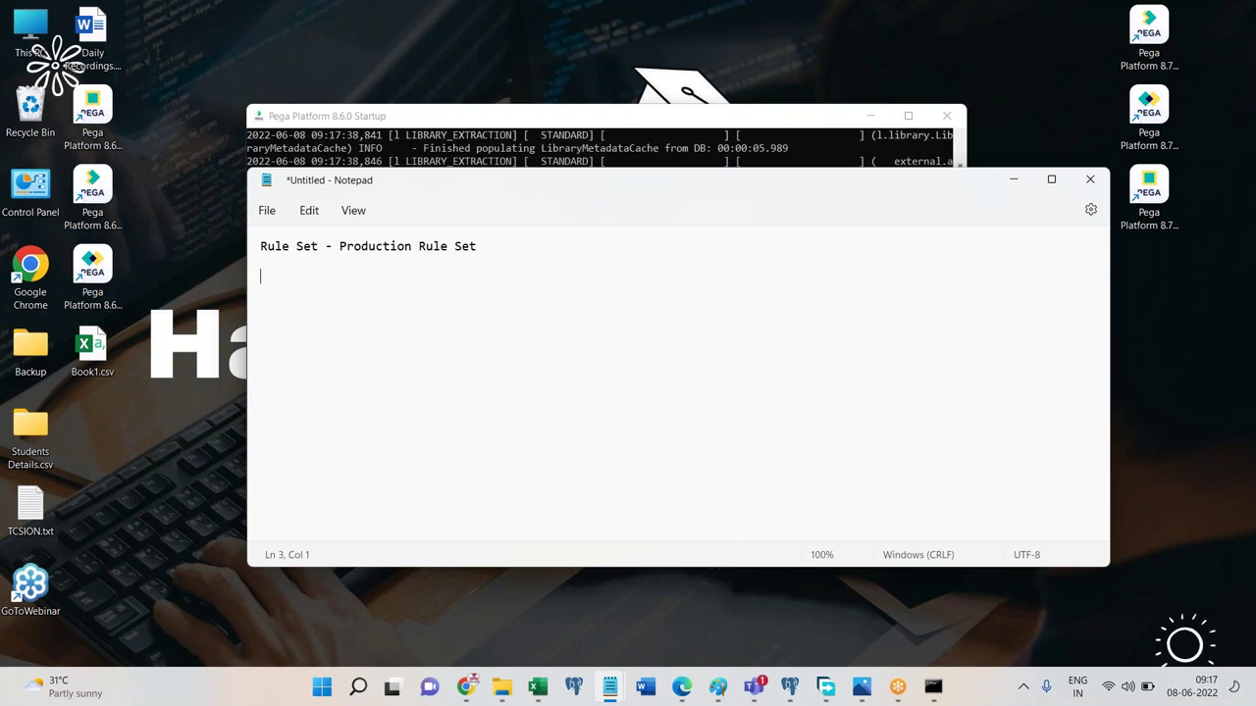
{"action": "type", "text": "Rule Deli"}
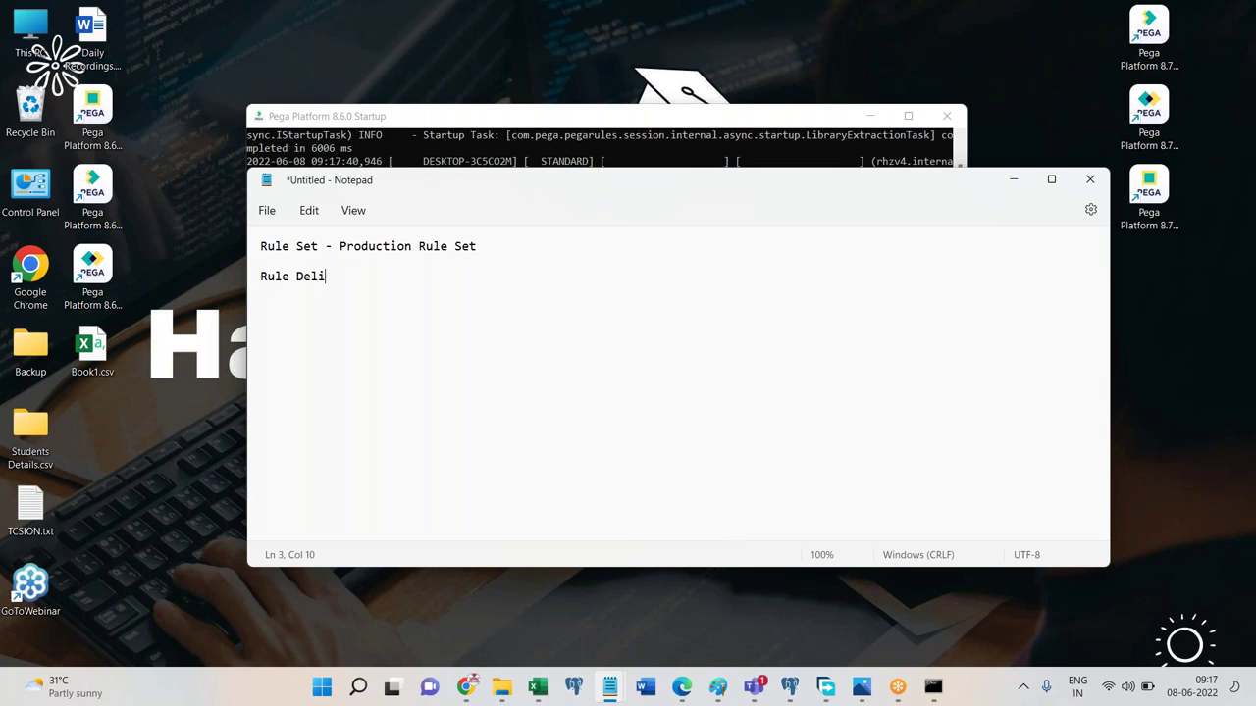
{"action": "type", "text": "gation"}
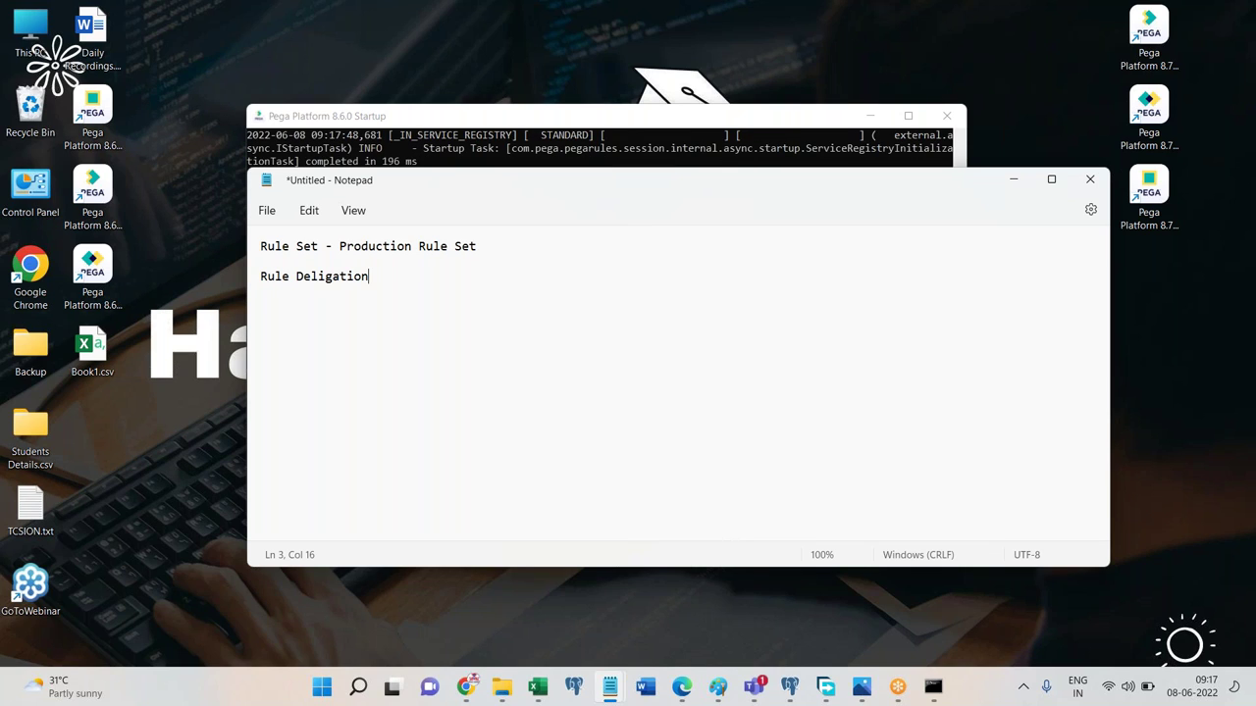
{"action": "key", "text": "Return"}
{"action": "key", "text": "Return"}
{"action": "type", "text": "si"}
{"action": "type", "text": "imming"}
{"action": "key", "text": "Return"}
{"action": "key", "text": "Return"}
{"action": "type", "text": "Deployment"}
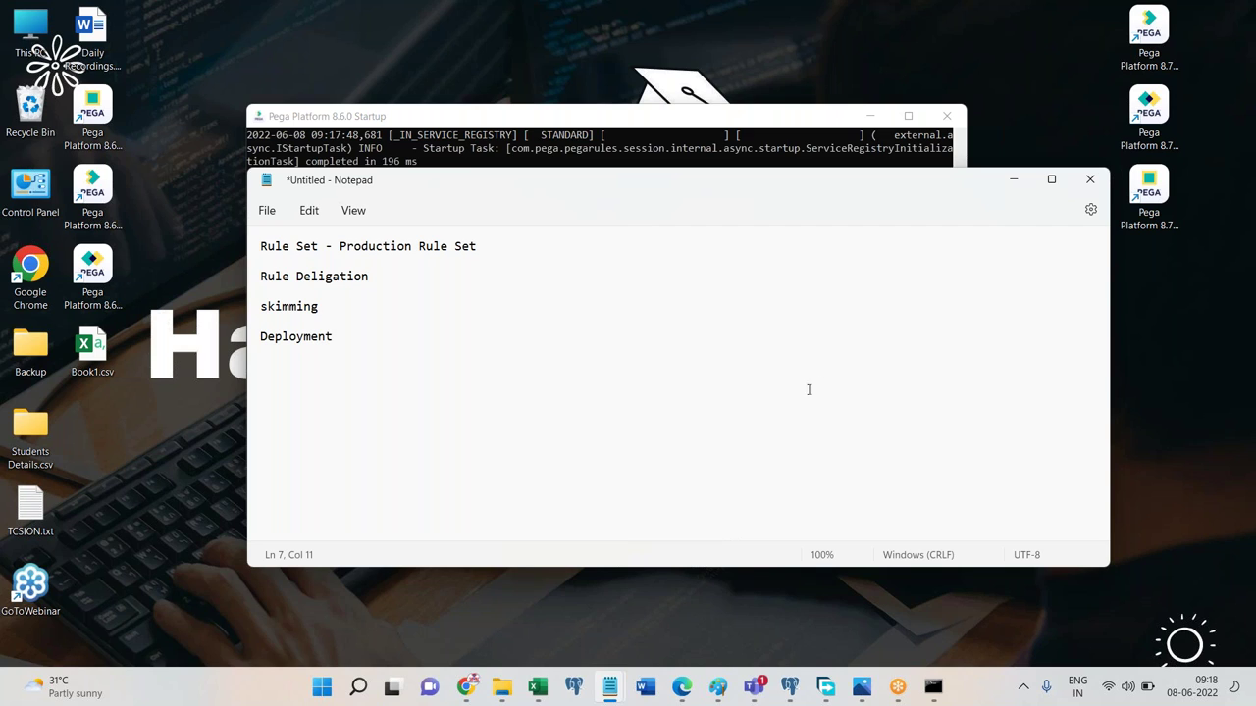
Hide Notepad and the Pega startup console, then bring up the Pega Dev Studio tab in Edge.
{"action": "left_click", "coordinate": [1010, 183]}
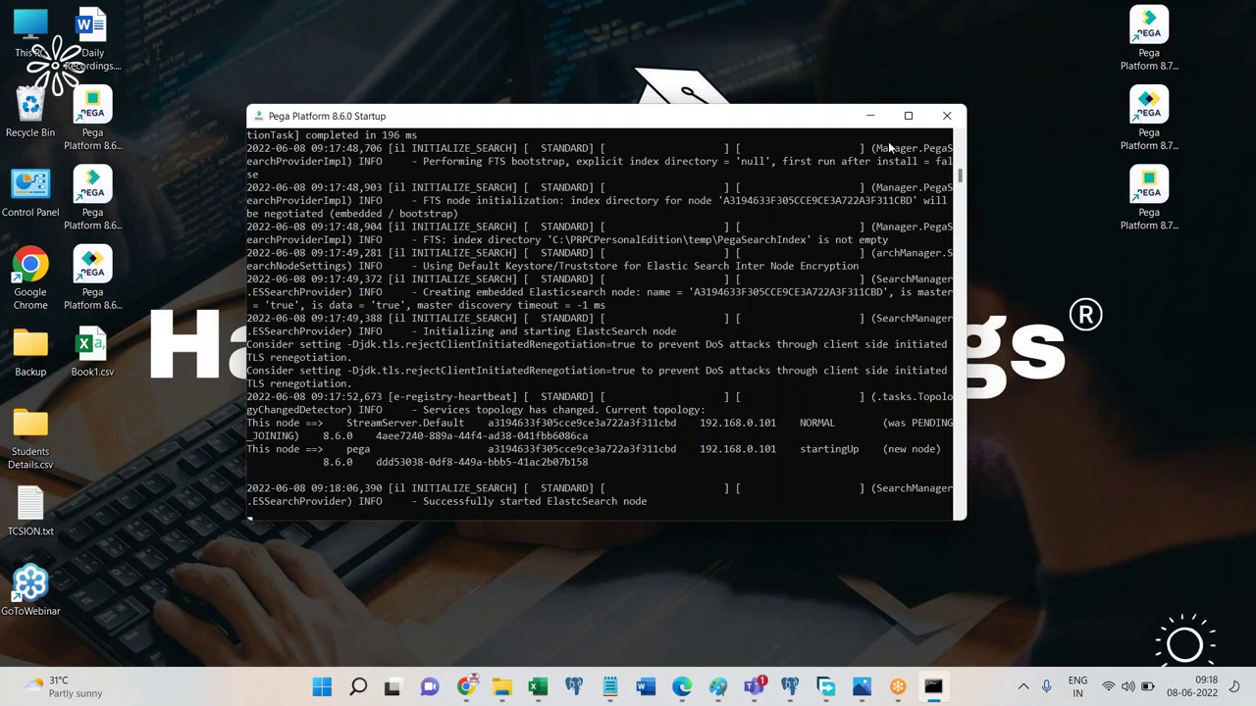
{"action": "left_click", "coordinate": [869, 116]}
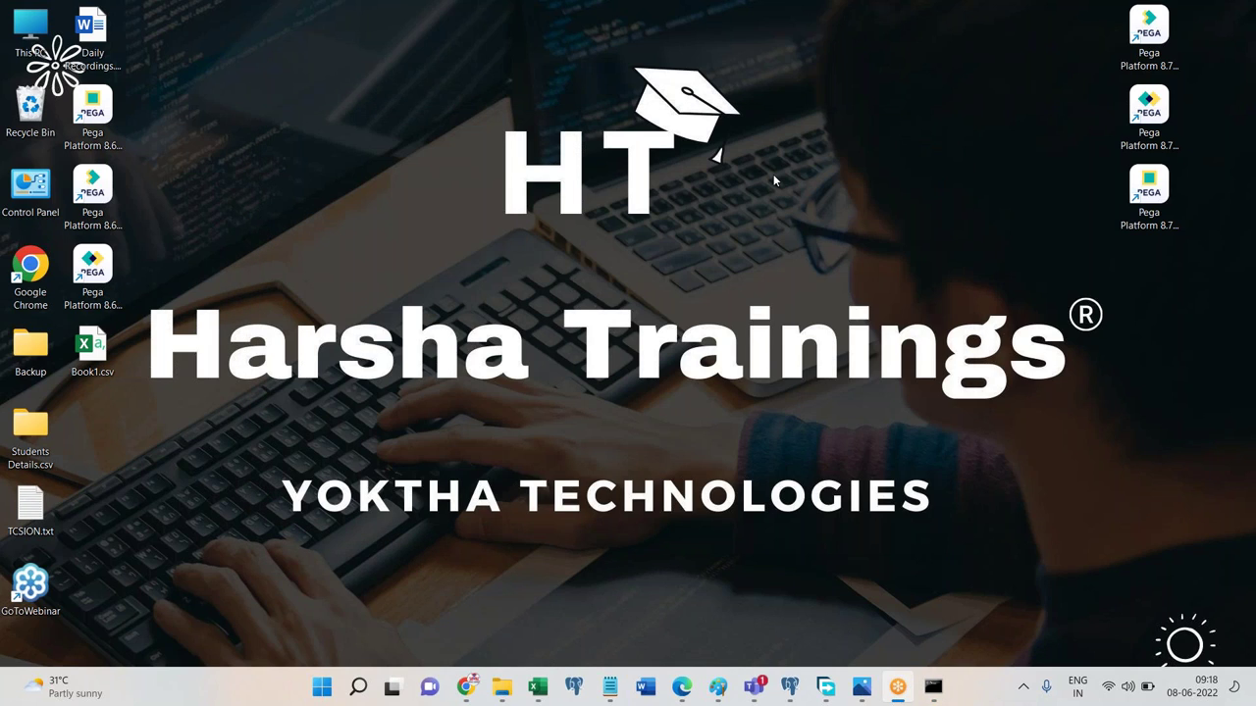
{"action": "left_click", "coordinate": [681, 686]}
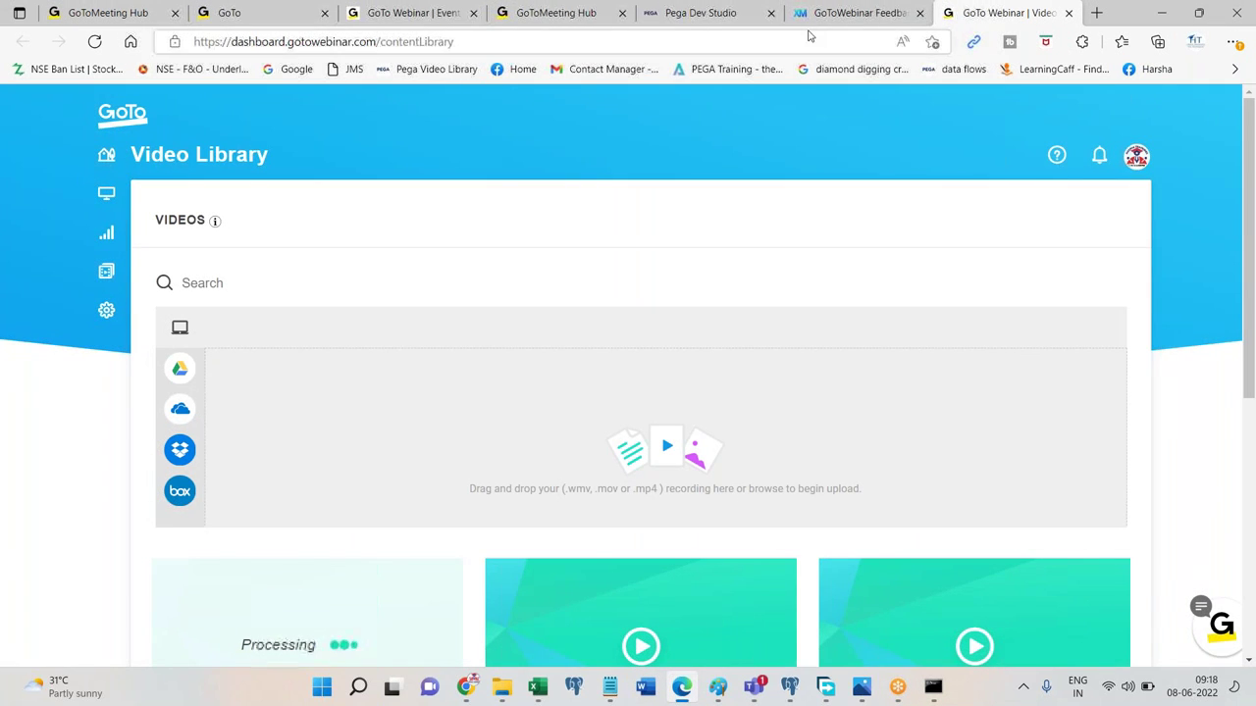
{"action": "left_click", "coordinate": [852, 14]}
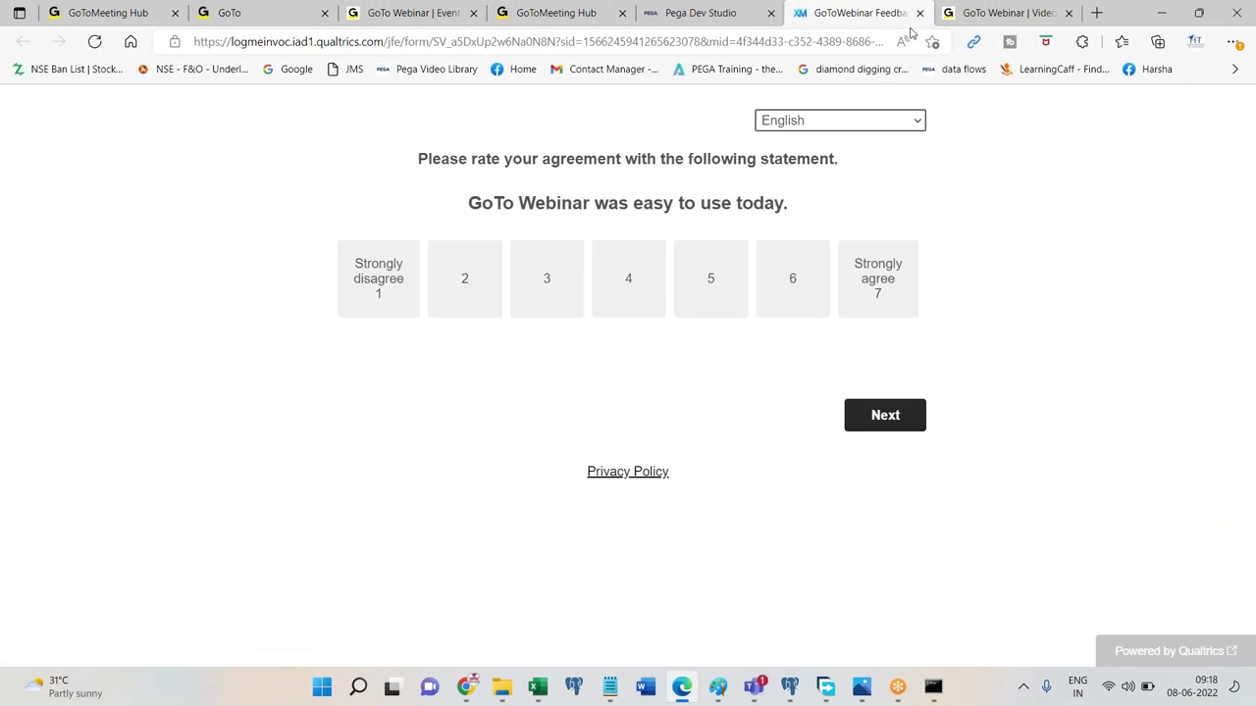
{"action": "left_click", "coordinate": [713, 13]}
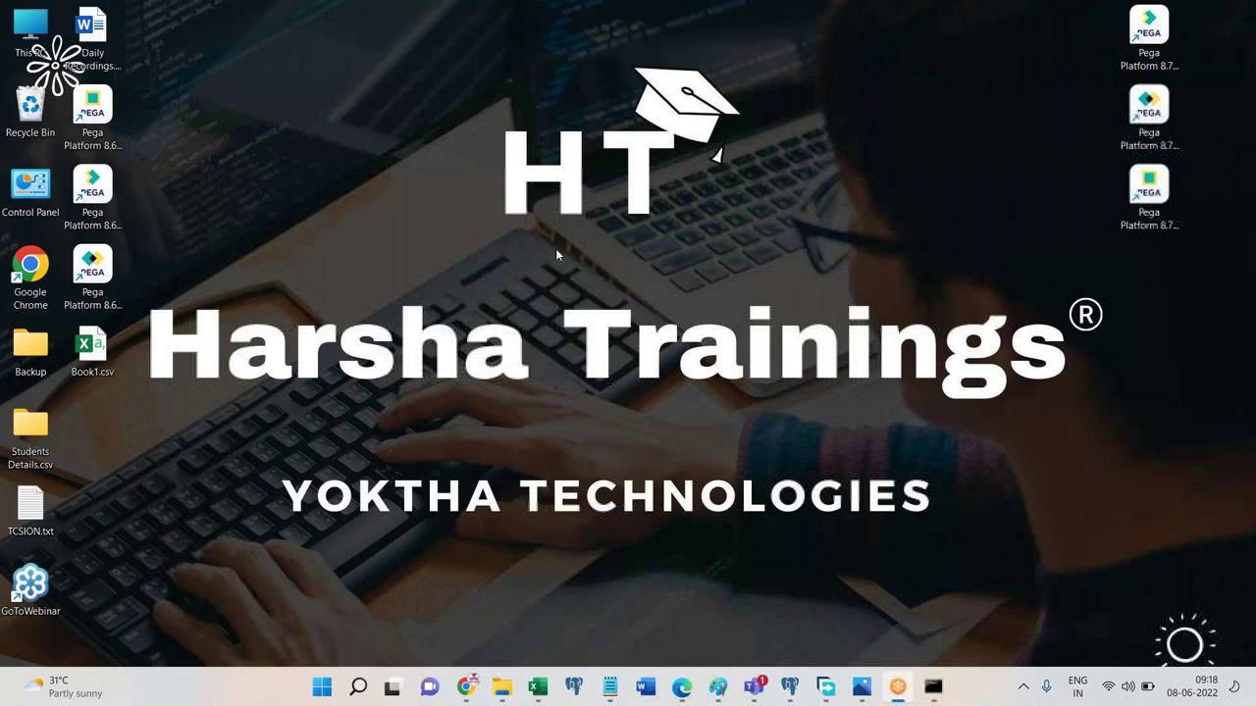
Launch the Pega Platform 8.6.0 Login shortcut and check the startup console.
{"action": "left_click", "coordinate": [93, 271]}
{"action": "double_click", "coordinate": [93, 271]}
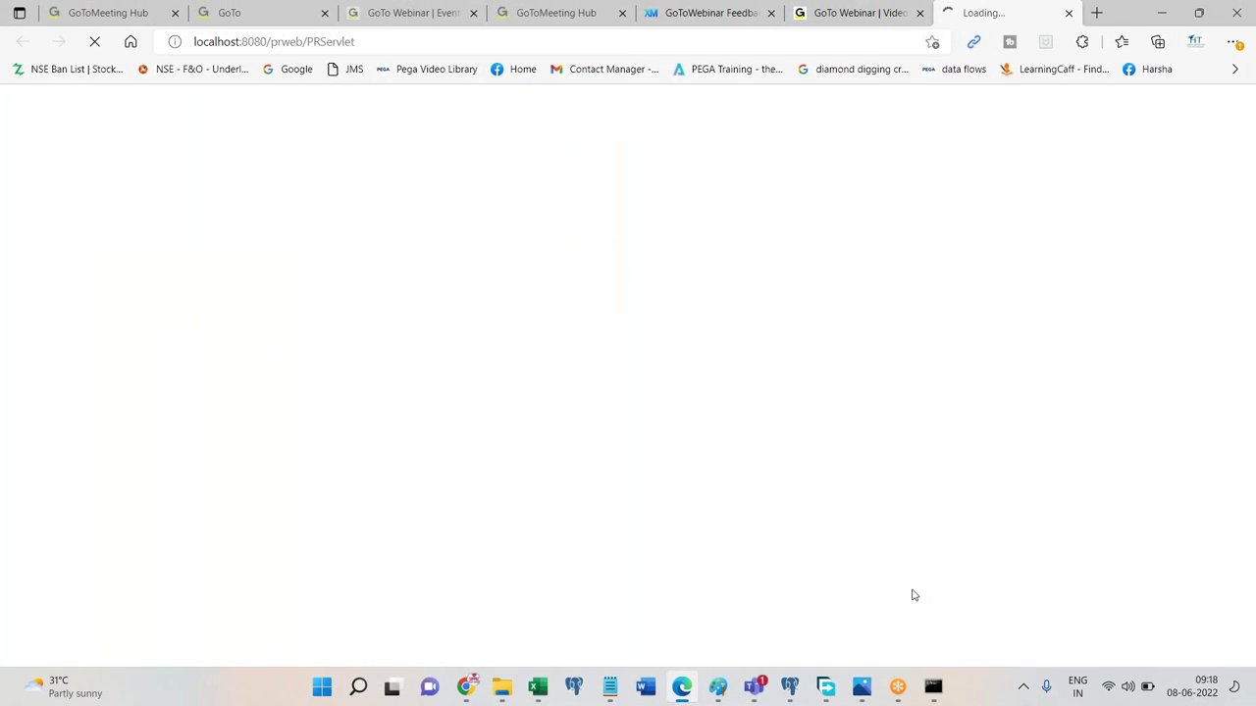
{"action": "left_click", "coordinate": [933, 688]}
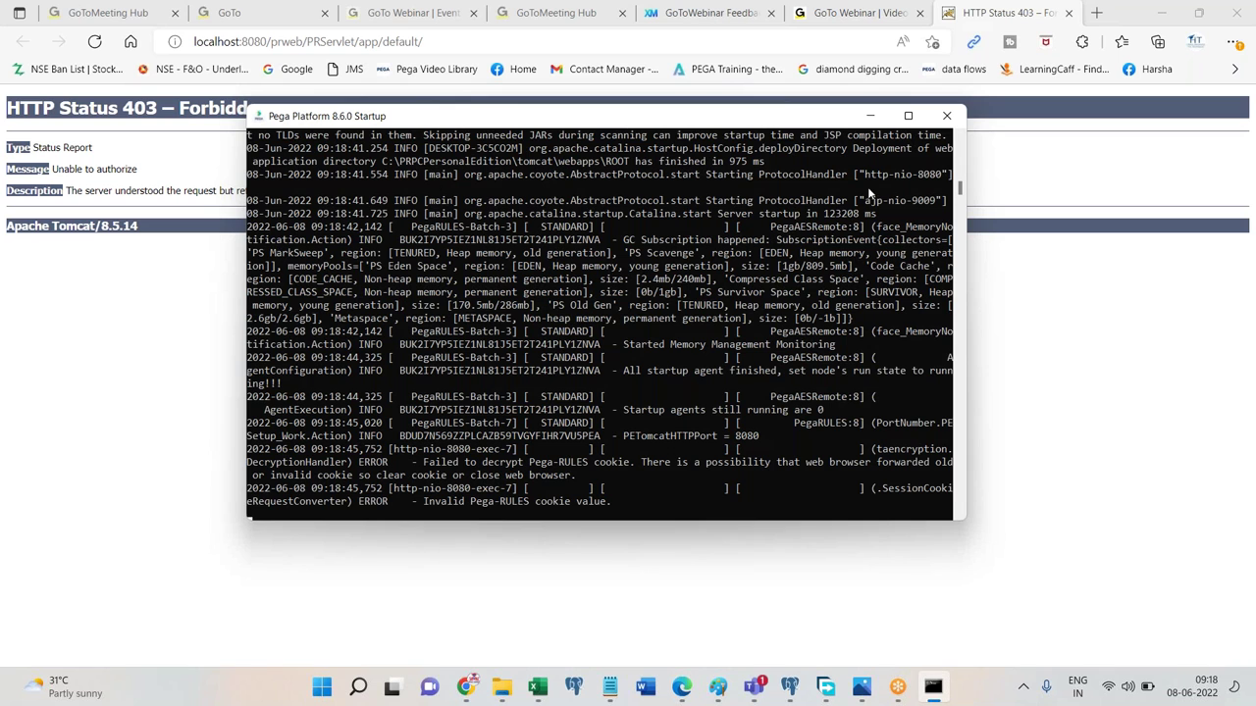
Close the HTTP 403 error tab and relaunch the Pega login shortcut from the desktop.
{"action": "left_click", "coordinate": [1070, 13]}
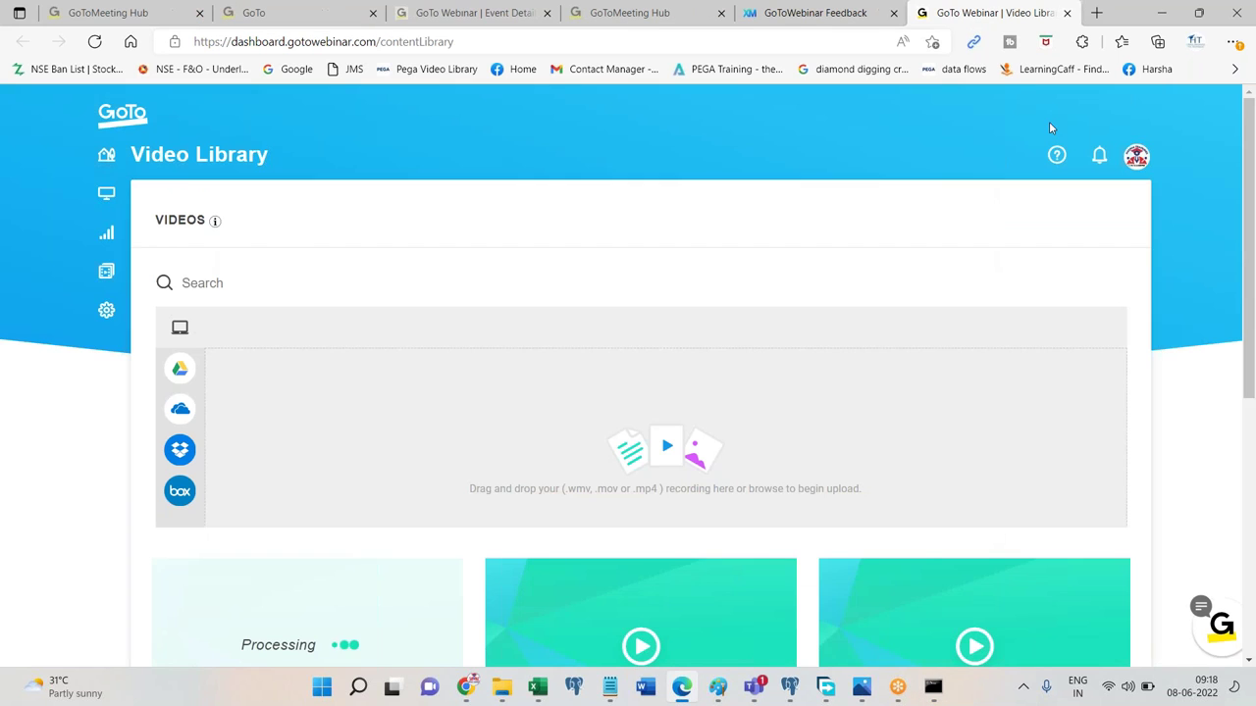
{"action": "key", "text": "alt+Tab"}
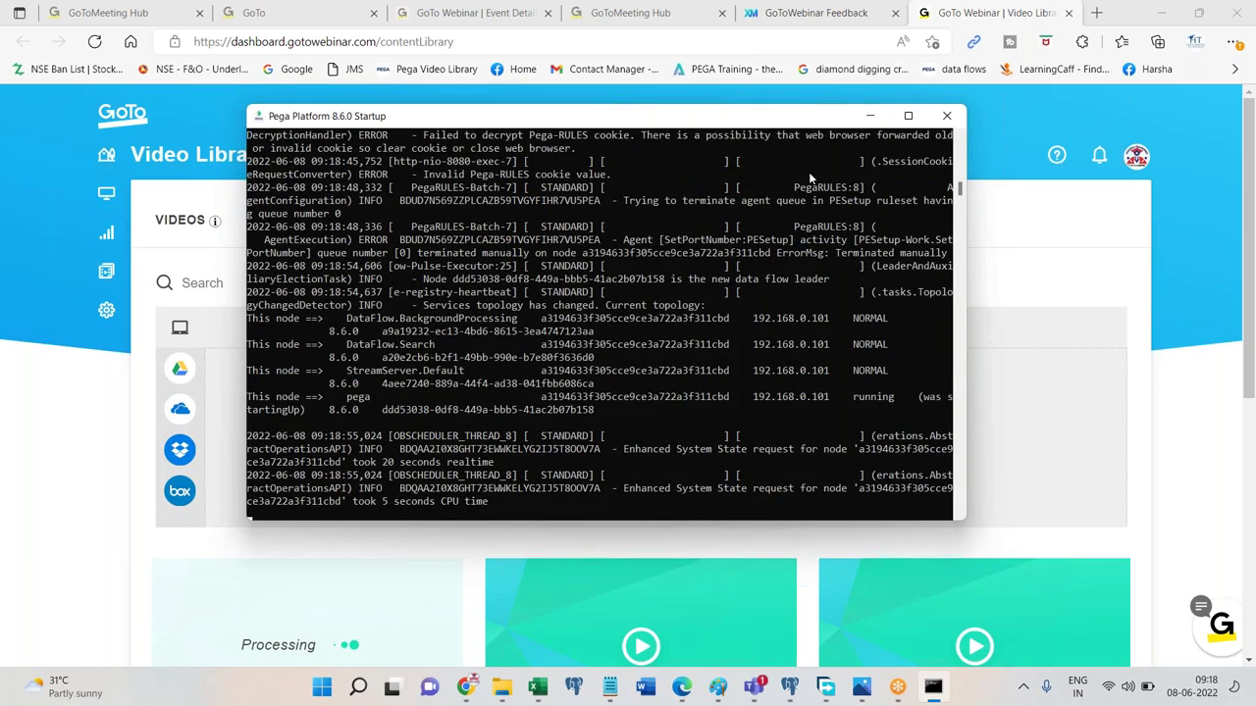
{"action": "left_click", "coordinate": [1163, 13]}
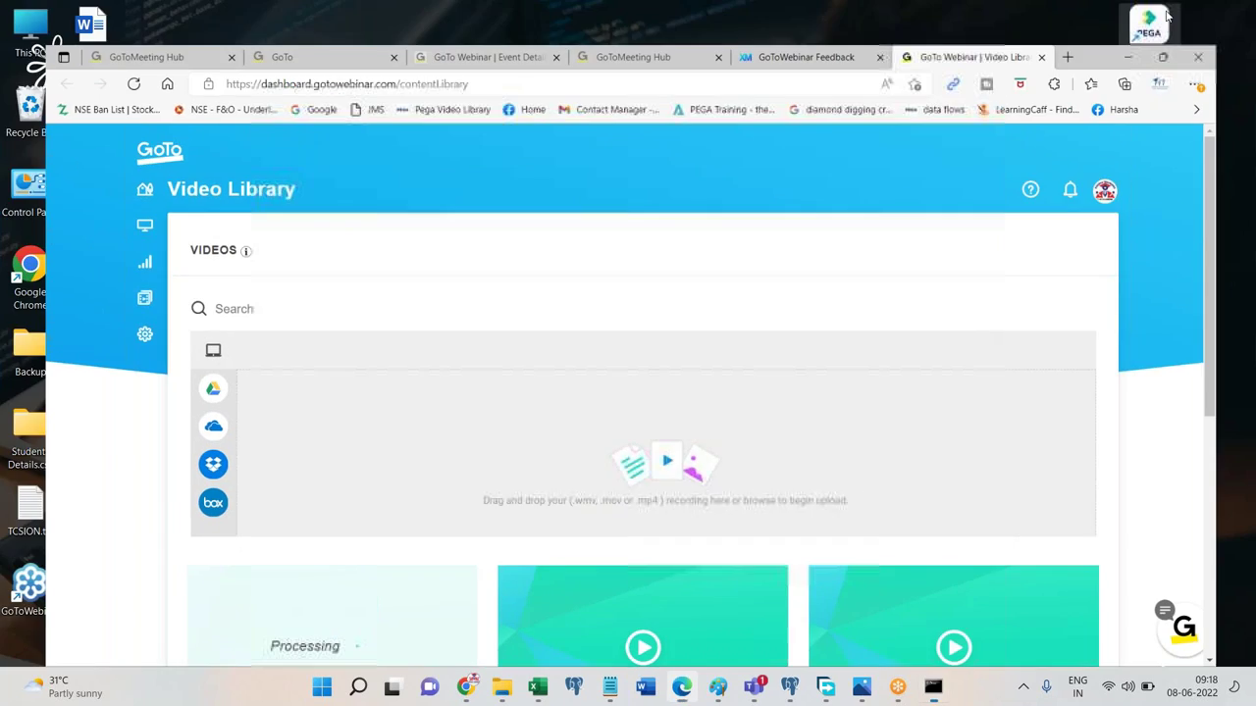
{"action": "double_click", "coordinate": [93, 269]}
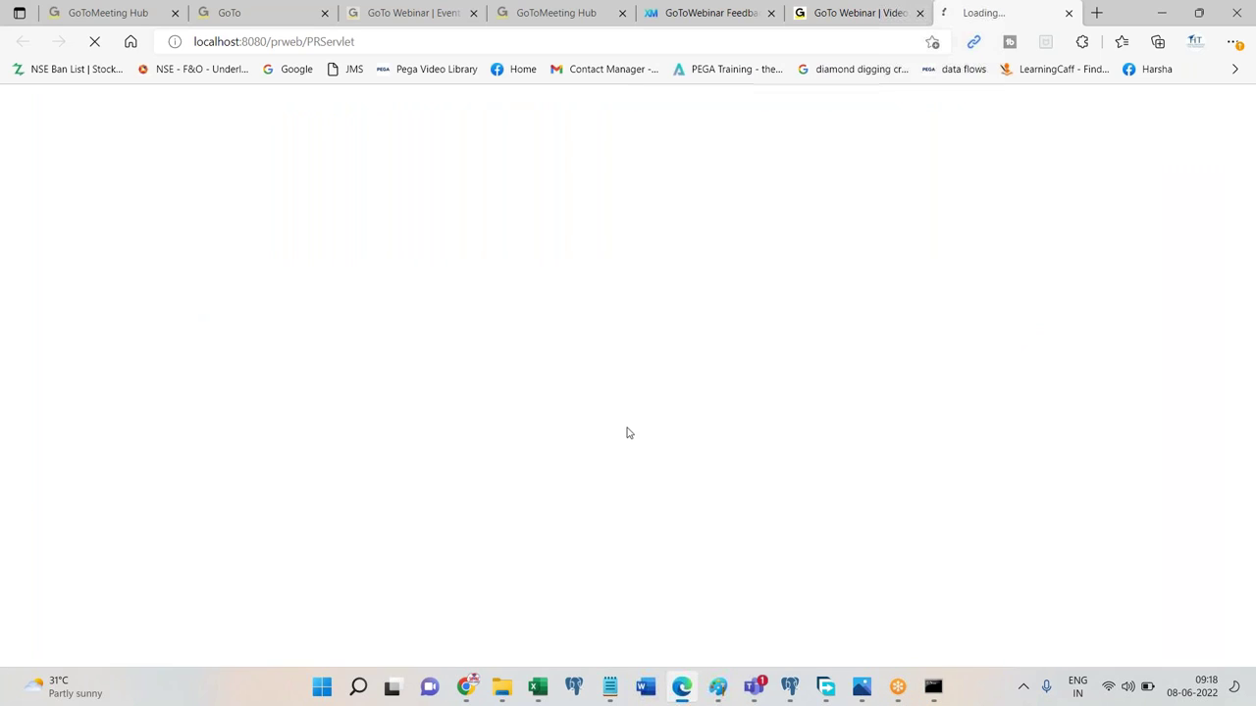
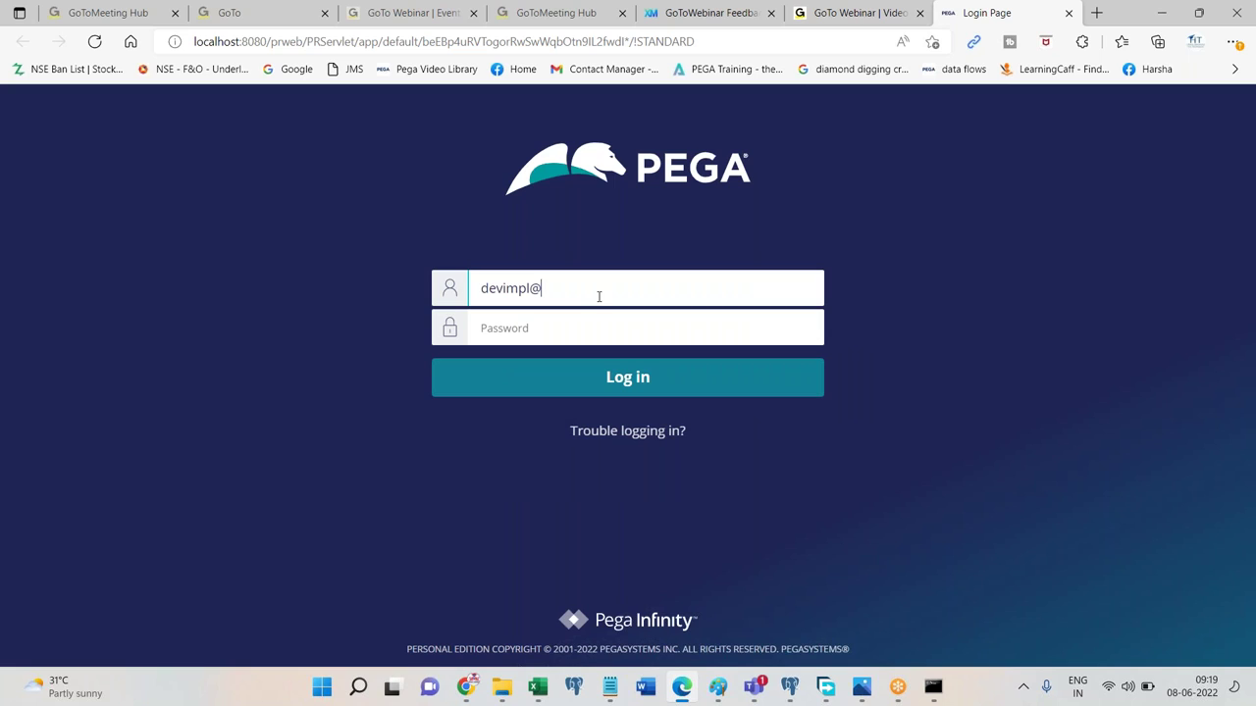
Log in to Pega with the developer operator ID and password.
{"action": "key", "text": "Tab"}
{"action": "type", "text": "*****"}
{"action": "key", "text": "Return"}
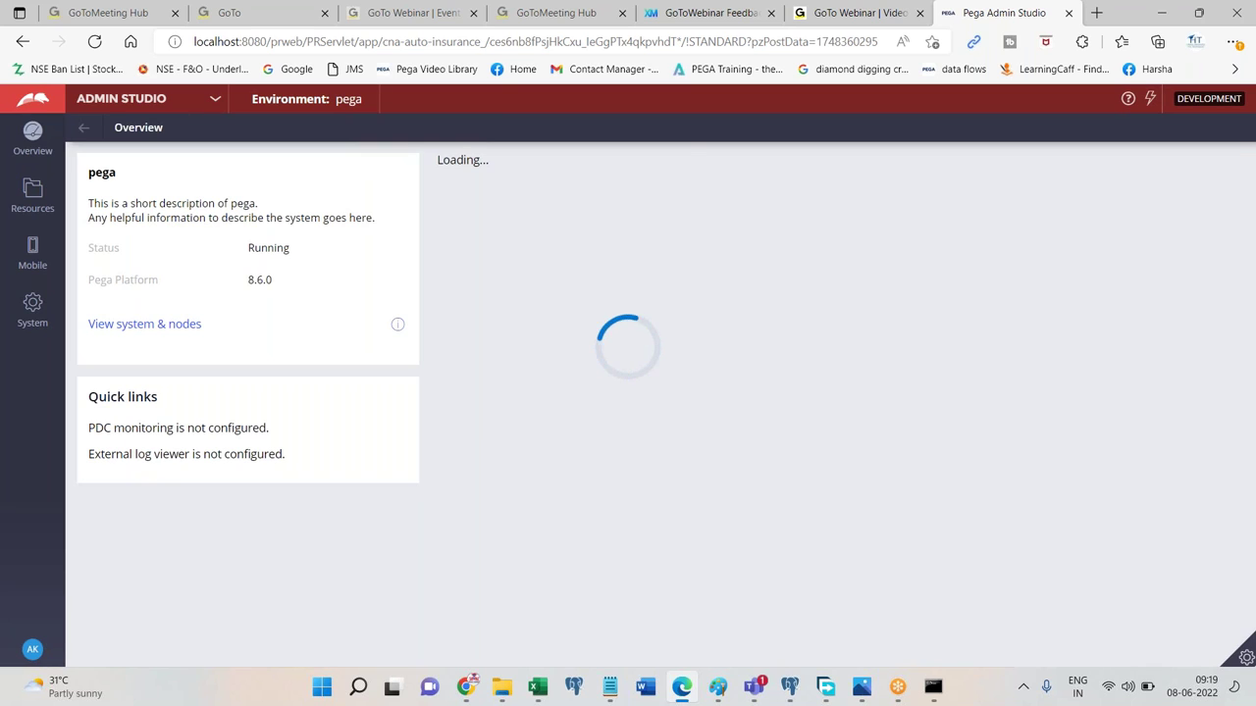
Switch from Admin Studio to Dev Studio and open the CNA Auto Insurance application definition.
{"action": "left_click", "coordinate": [176, 108]}
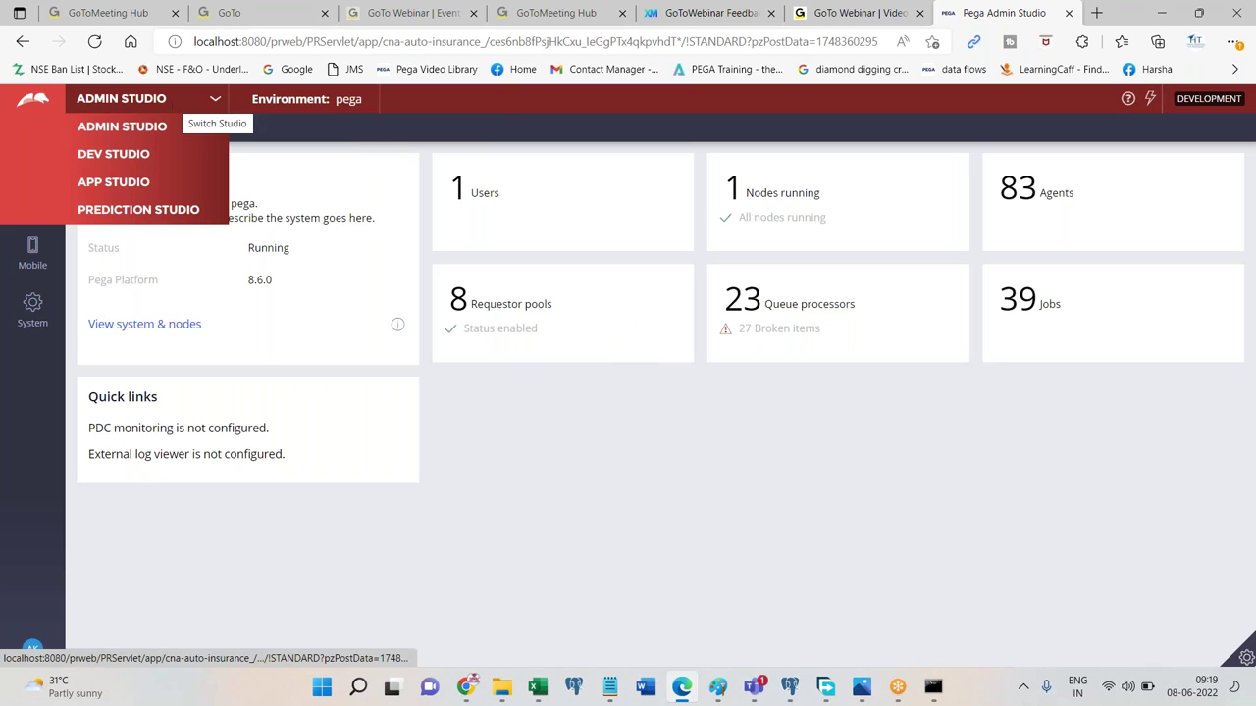
{"action": "left_click", "coordinate": [127, 157]}
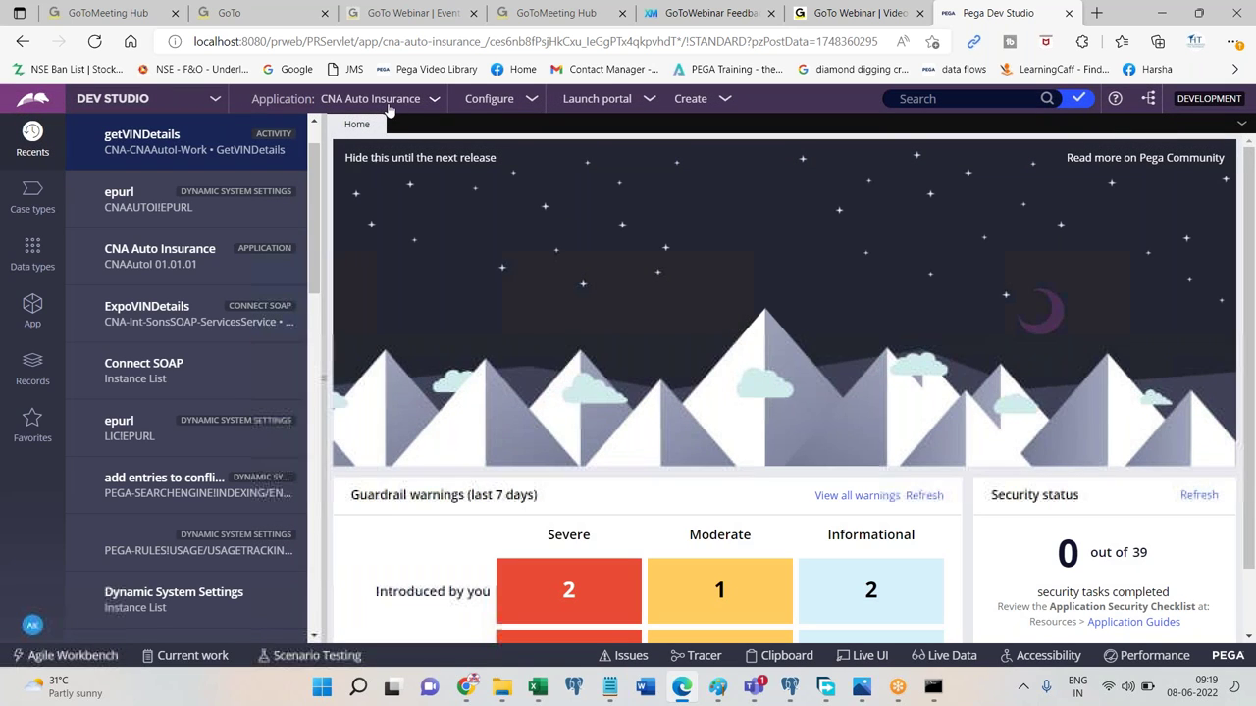
{"action": "left_click", "coordinate": [397, 101]}
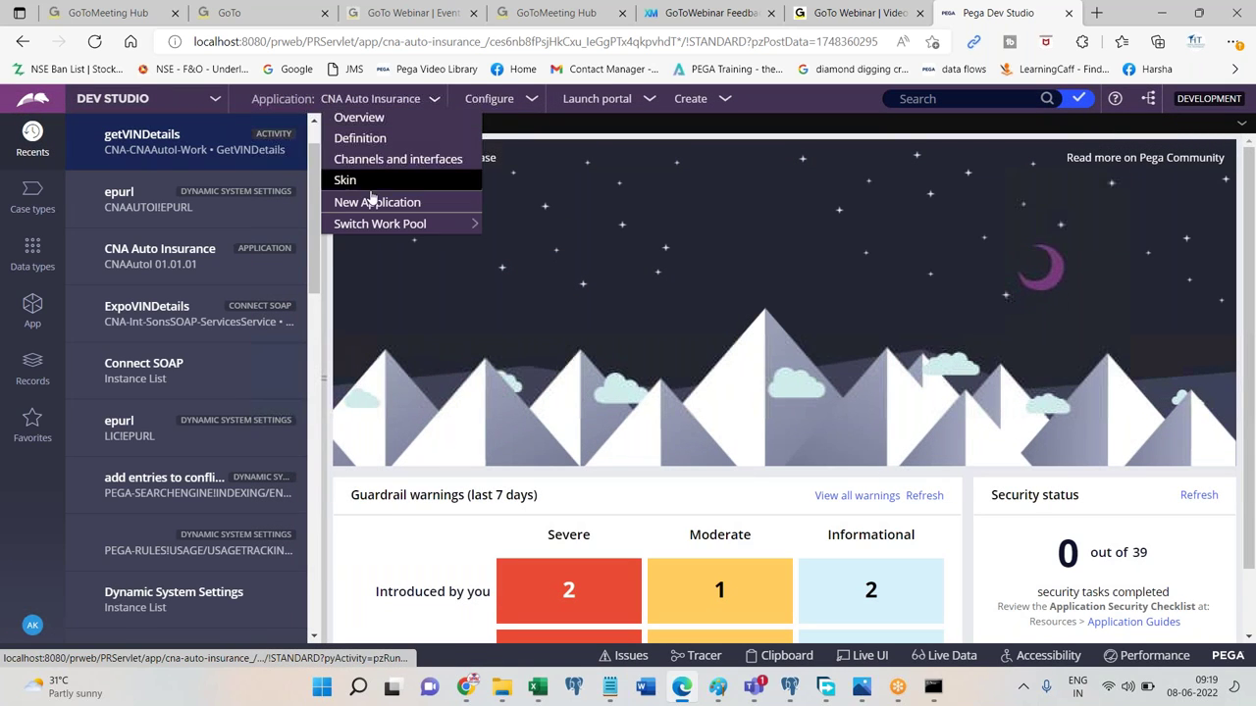
{"action": "left_click", "coordinate": [365, 139]}
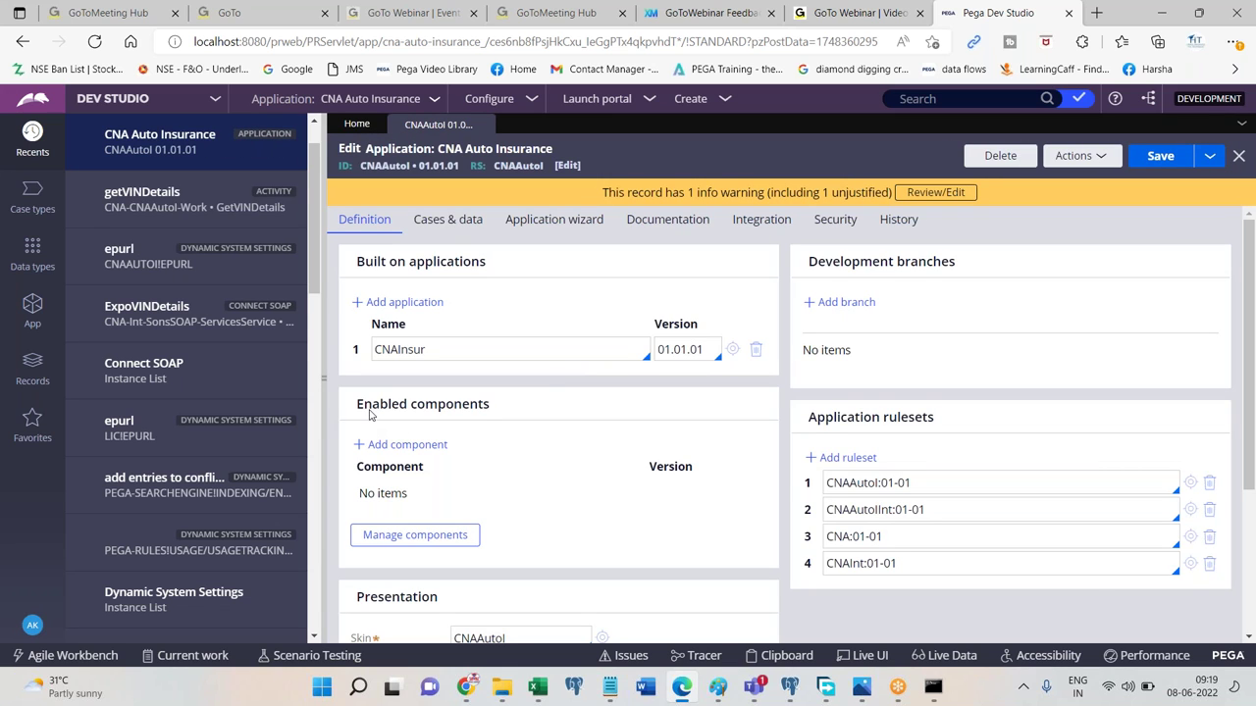
Expand the Advanced section to reveal the empty Production rulesets (customization) field.
{"action": "scroll", "coordinate": [1254, 283], "scroll_direction": "down", "scroll_amount": 3}
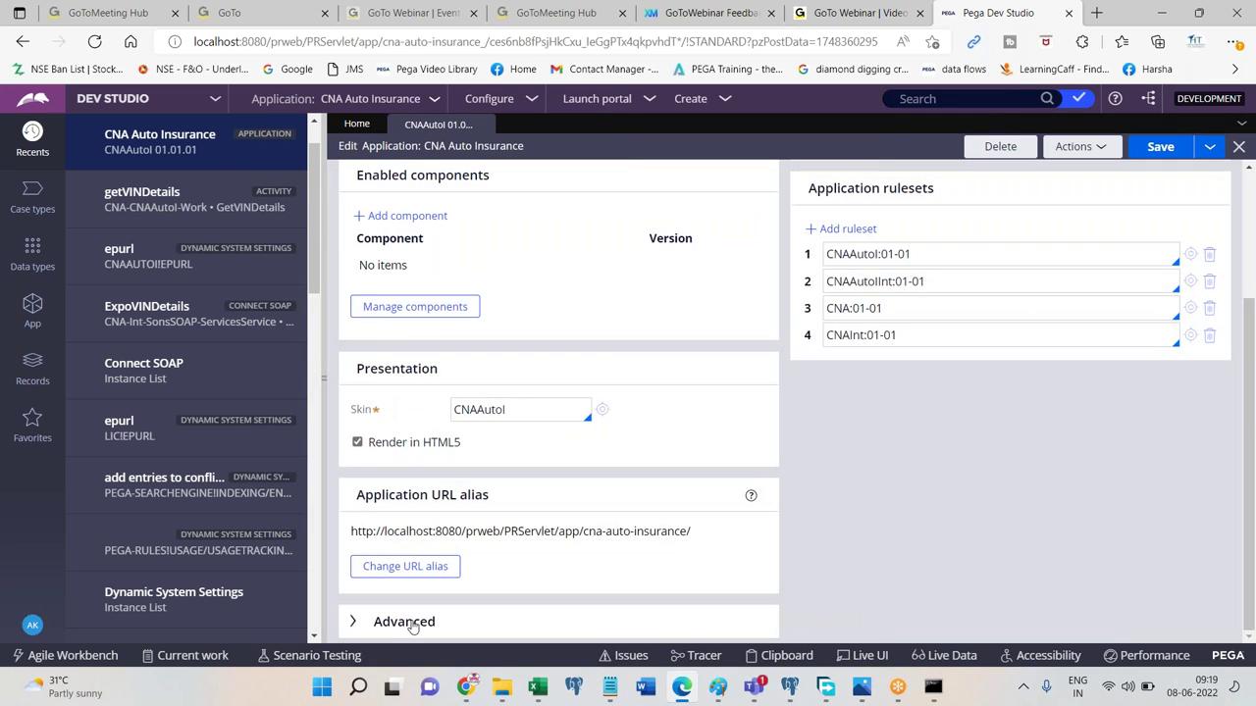
{"action": "scroll", "coordinate": [1118, 343], "scroll_direction": "down", "scroll_amount": 4}
{"action": "left_click", "coordinate": [439, 390]}
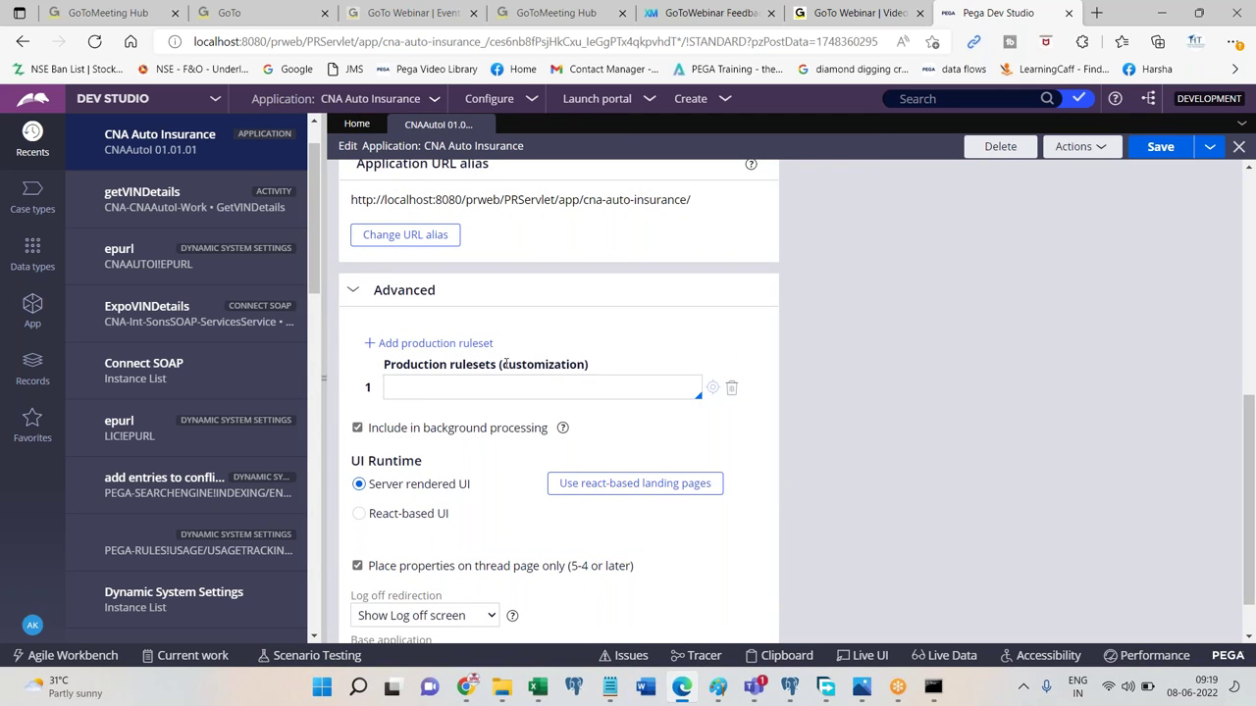
{"action": "left_click_drag", "start_coordinate": [504, 364], "coordinate": [588, 366]}
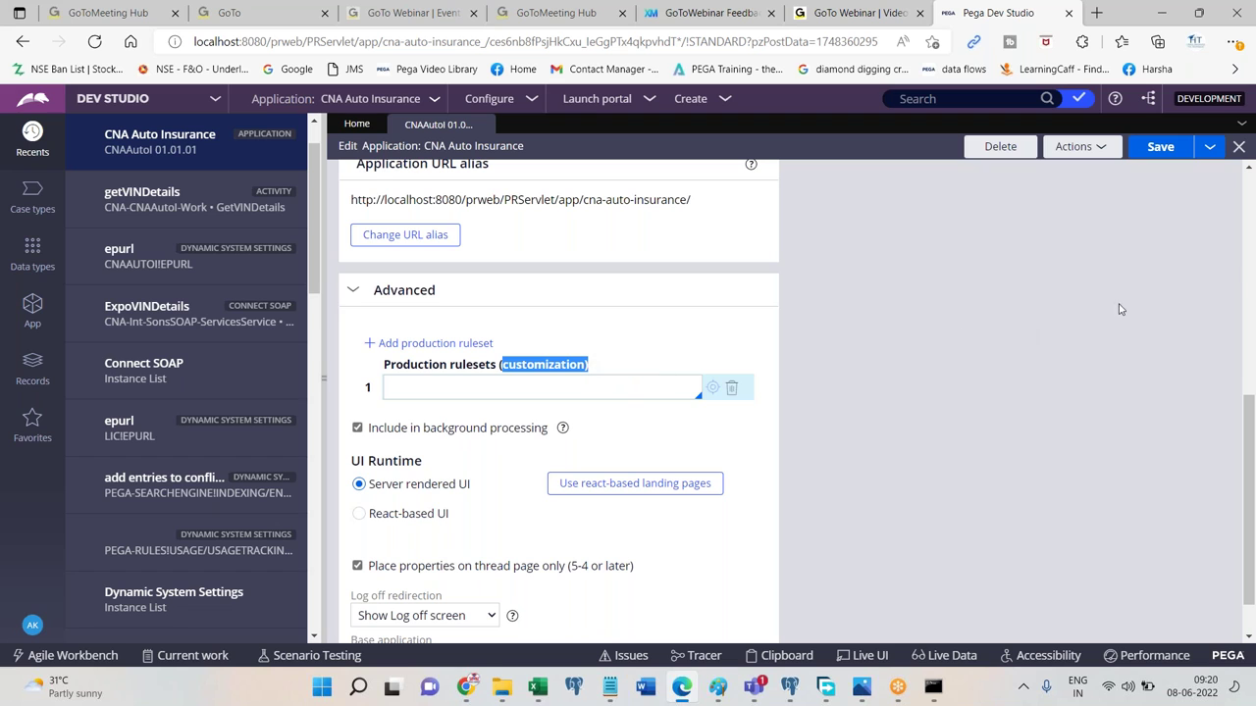
{"action": "scroll", "coordinate": [1080, 373], "scroll_direction": "up", "scroll_amount": 5}
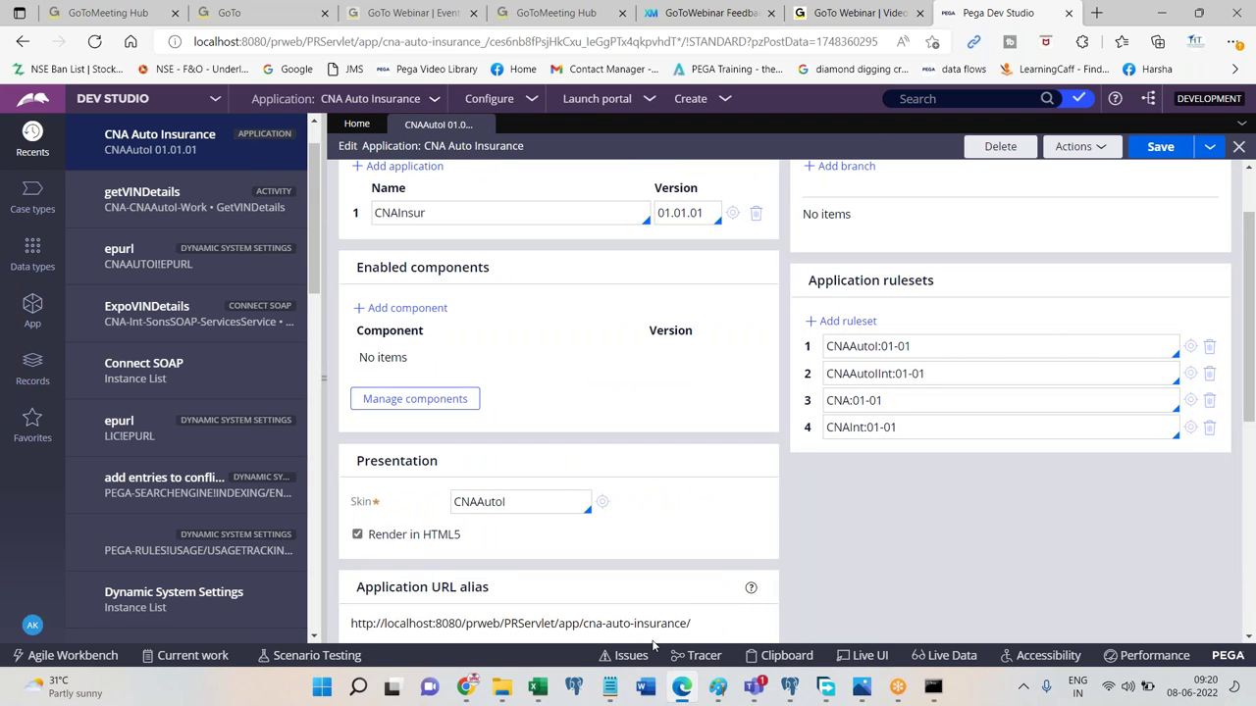
Start a blank Word document headed 'Working with Rule Sets , Creating Rule set, Production Rule set'.
{"action": "left_click", "coordinate": [645, 687]}
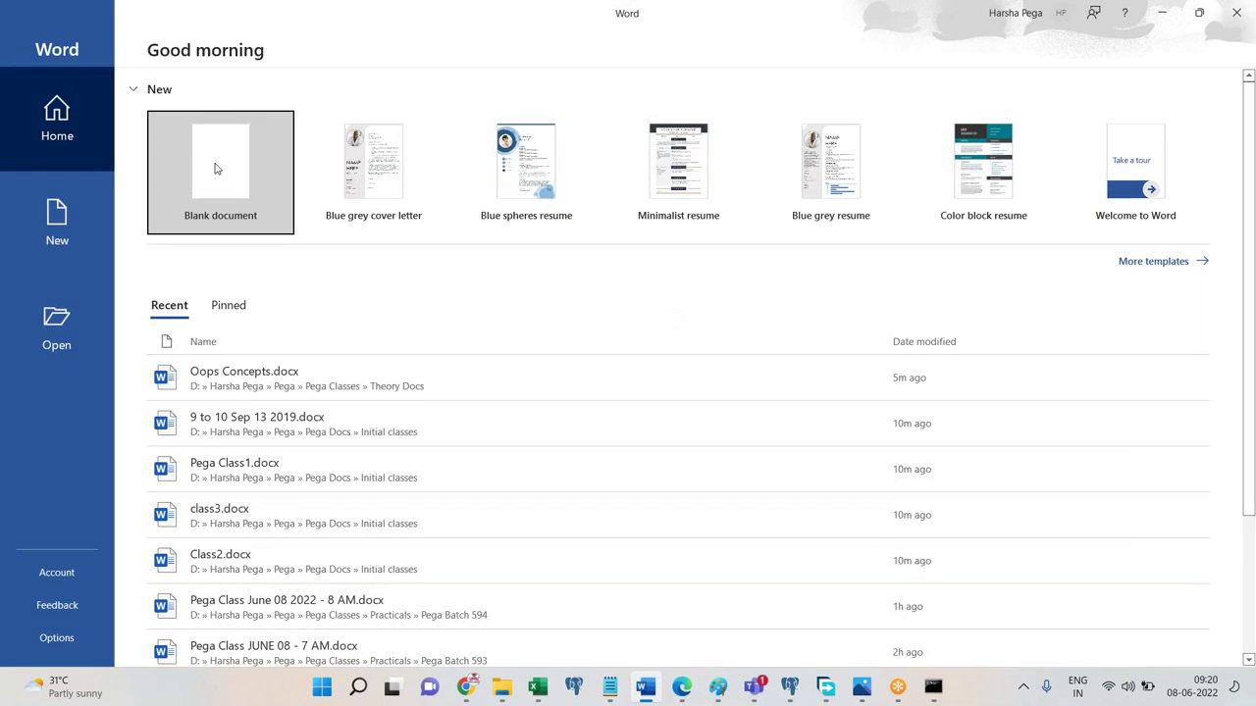
{"action": "left_click", "coordinate": [210, 170]}
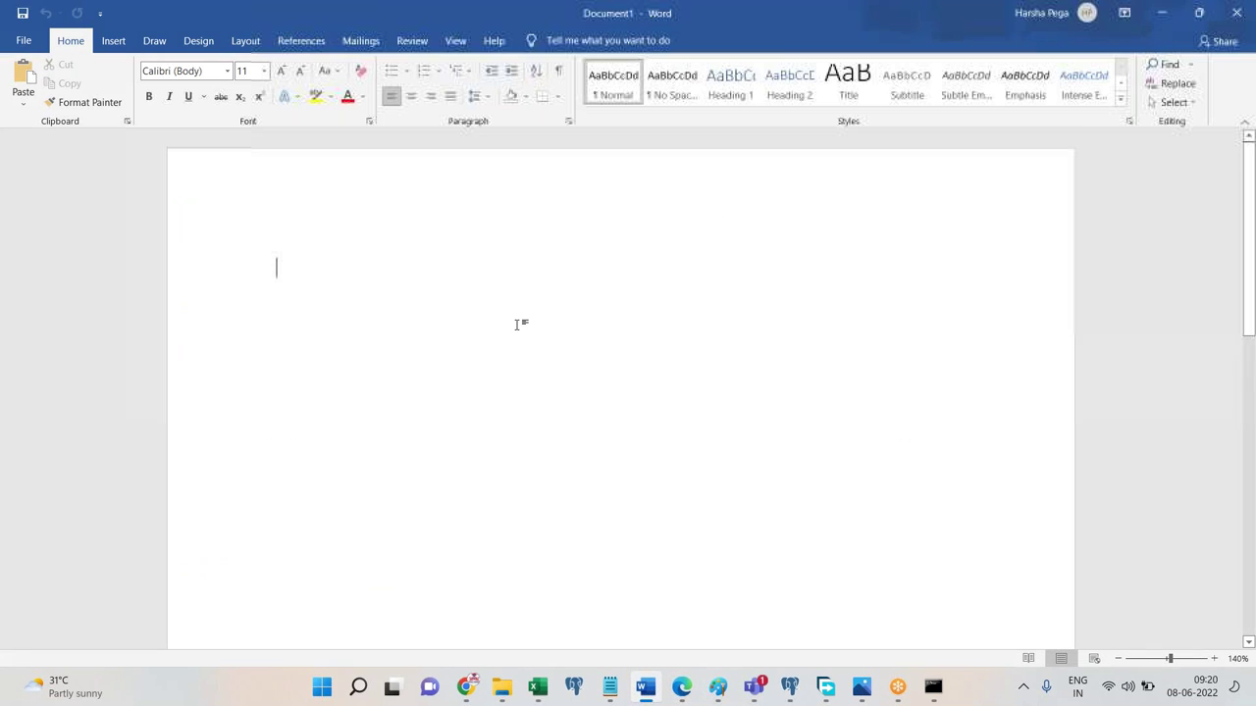
{"action": "type", "text": "Working with"}
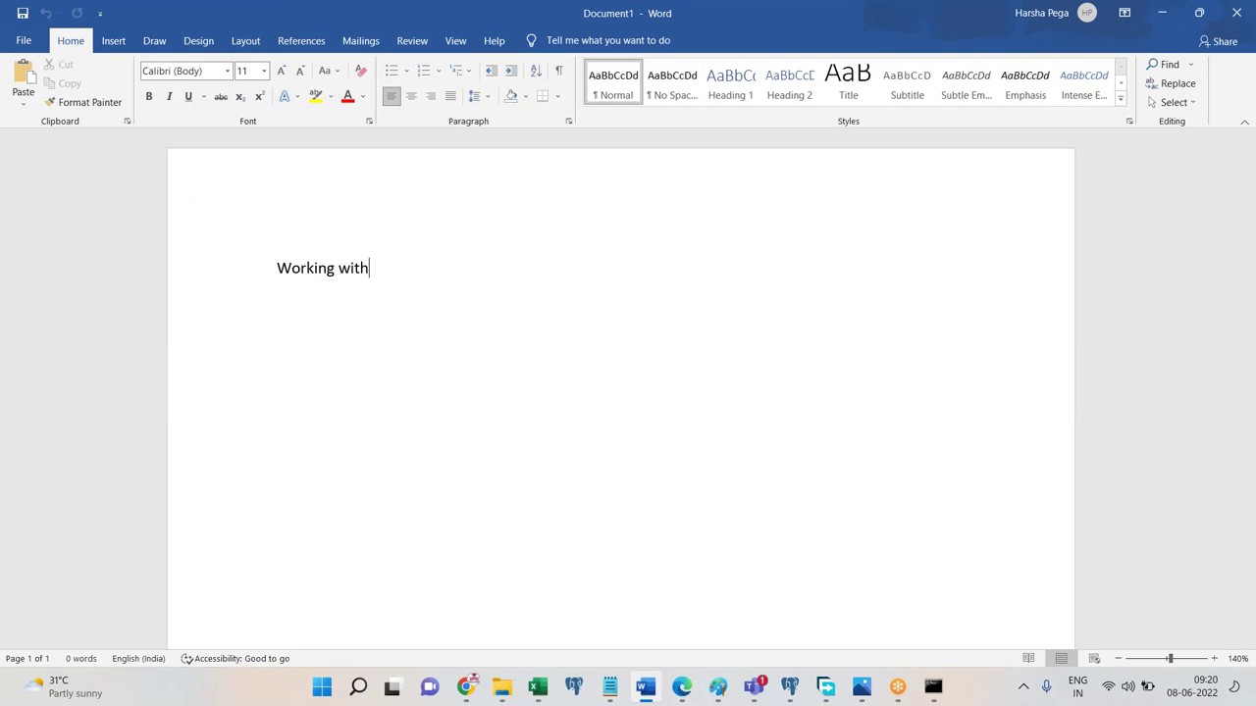
{"action": "type", "text": " Rule Sets , Cre"}
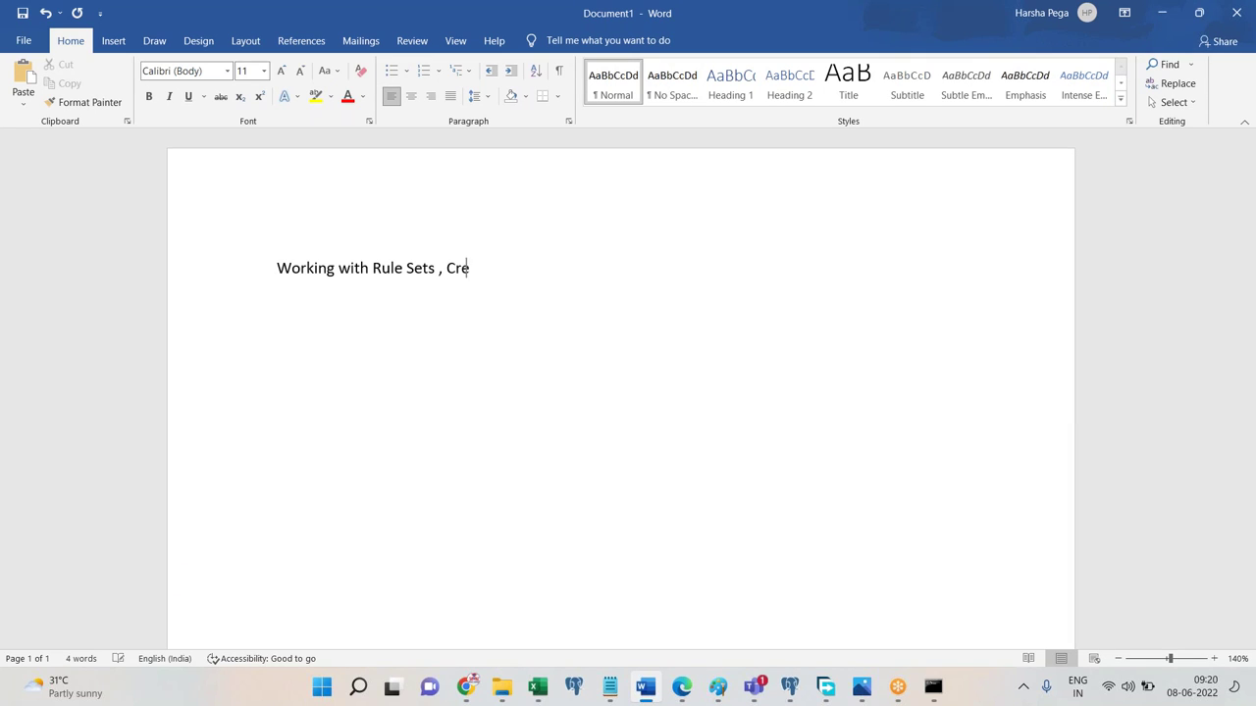
{"action": "type", "text": "ating Rule set, Production"}
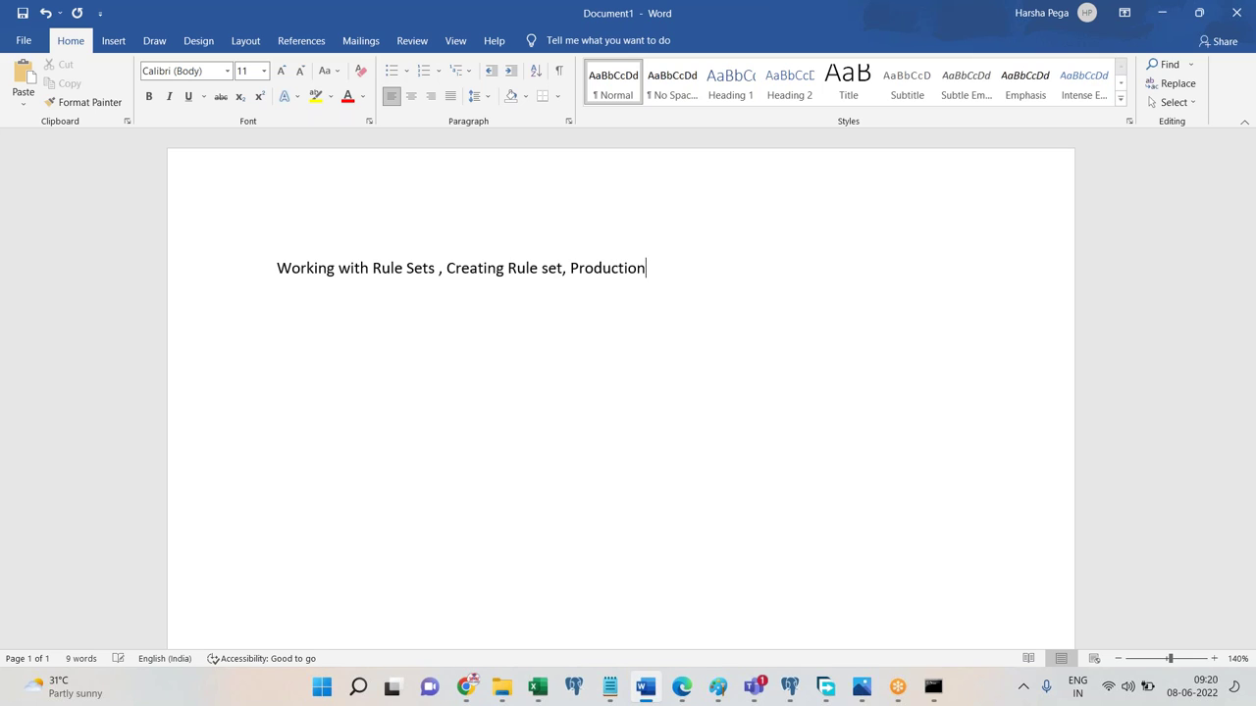
{"action": "type", "text": " Rule set"}
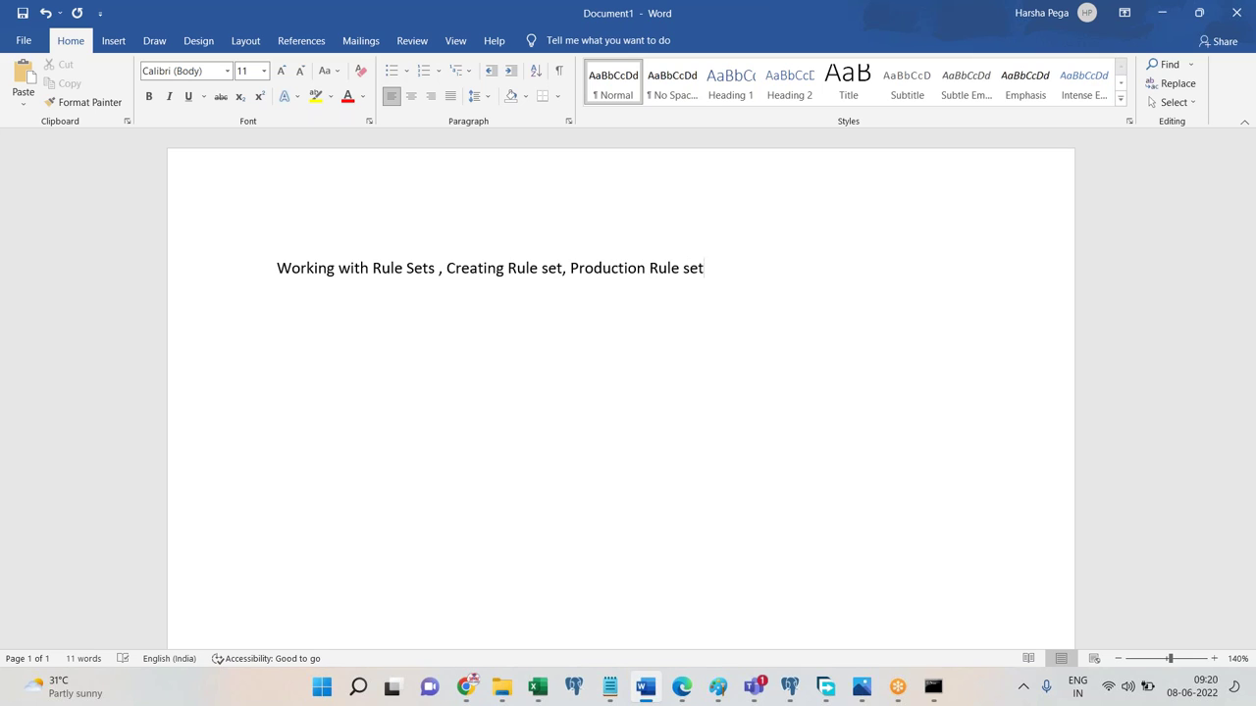
Apply the Title style to the heading, centre it, and begin saving the document.
{"action": "key", "text": "ctrl+a"}
{"action": "left_click", "coordinate": [848, 83]}
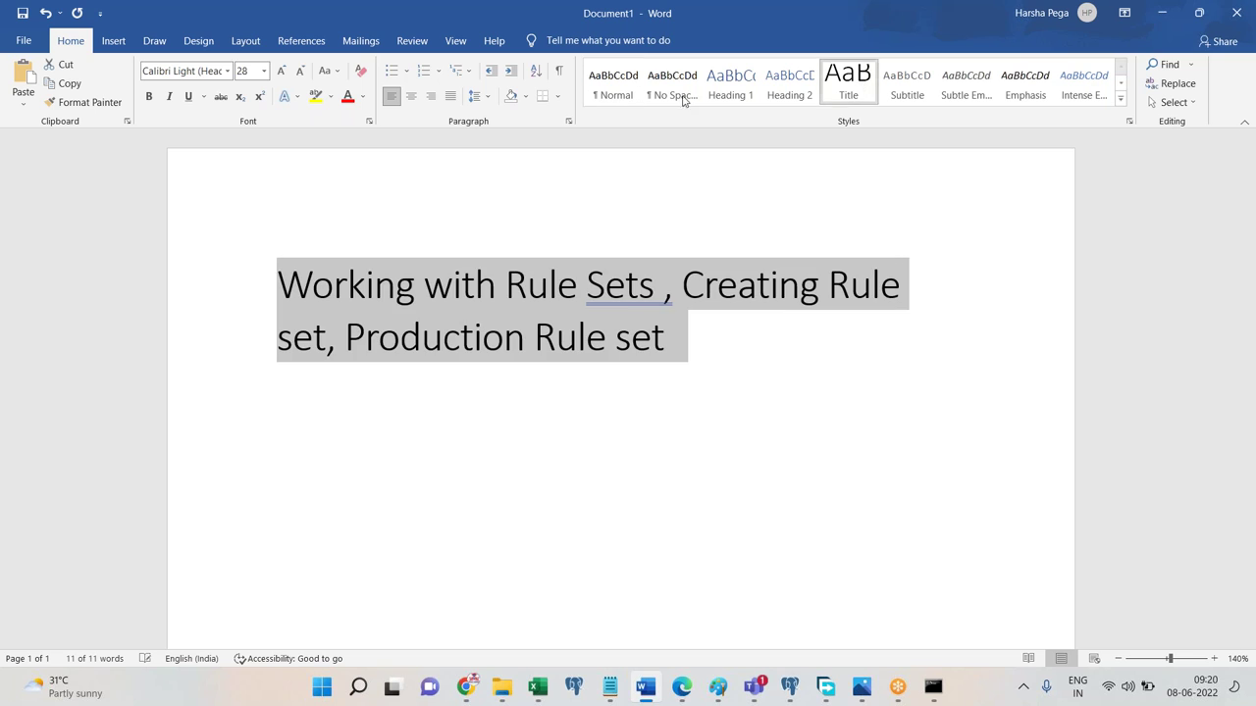
{"action": "left_click", "coordinate": [428, 98]}
{"action": "left_click", "coordinate": [411, 95]}
{"action": "left_click", "coordinate": [834, 343]}
{"action": "key", "text": "Return"}
{"action": "key", "text": "ctrl+s"}
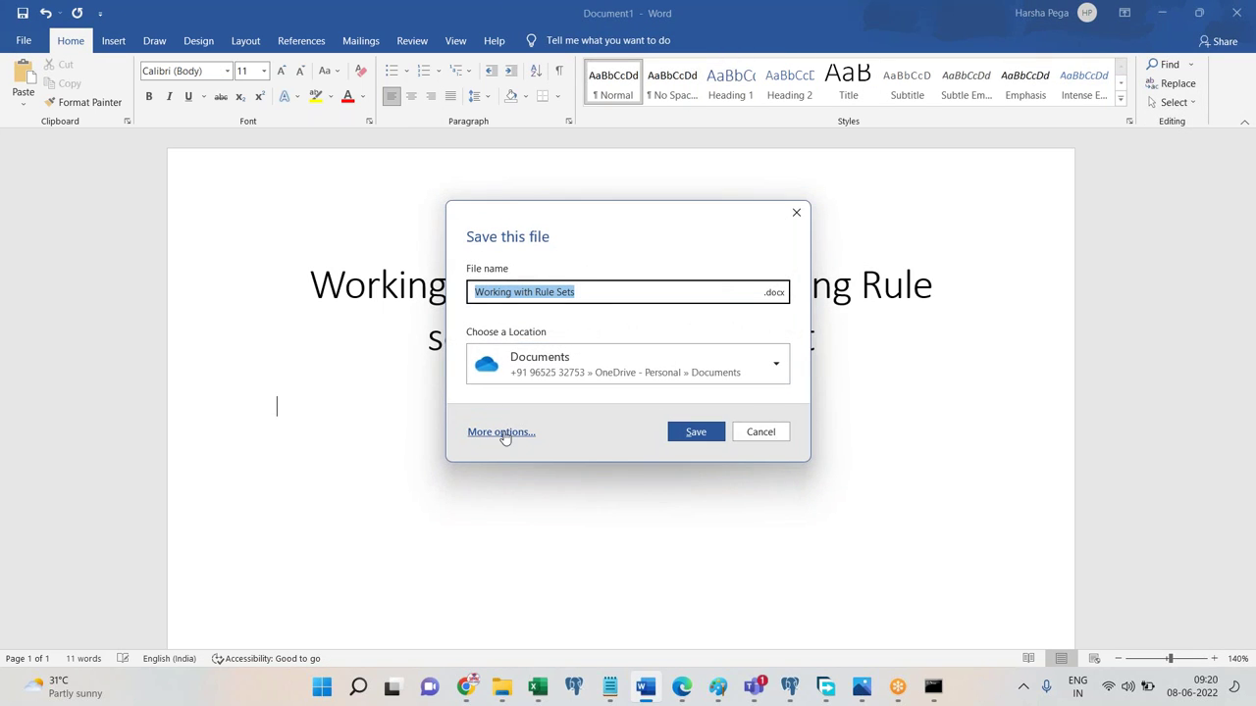
Choose the This PC > Pega Batch 591 folder and reuse the JUNE 07 notes file name.
{"action": "left_click", "coordinate": [499, 432]}
{"action": "left_click", "coordinate": [245, 241]}
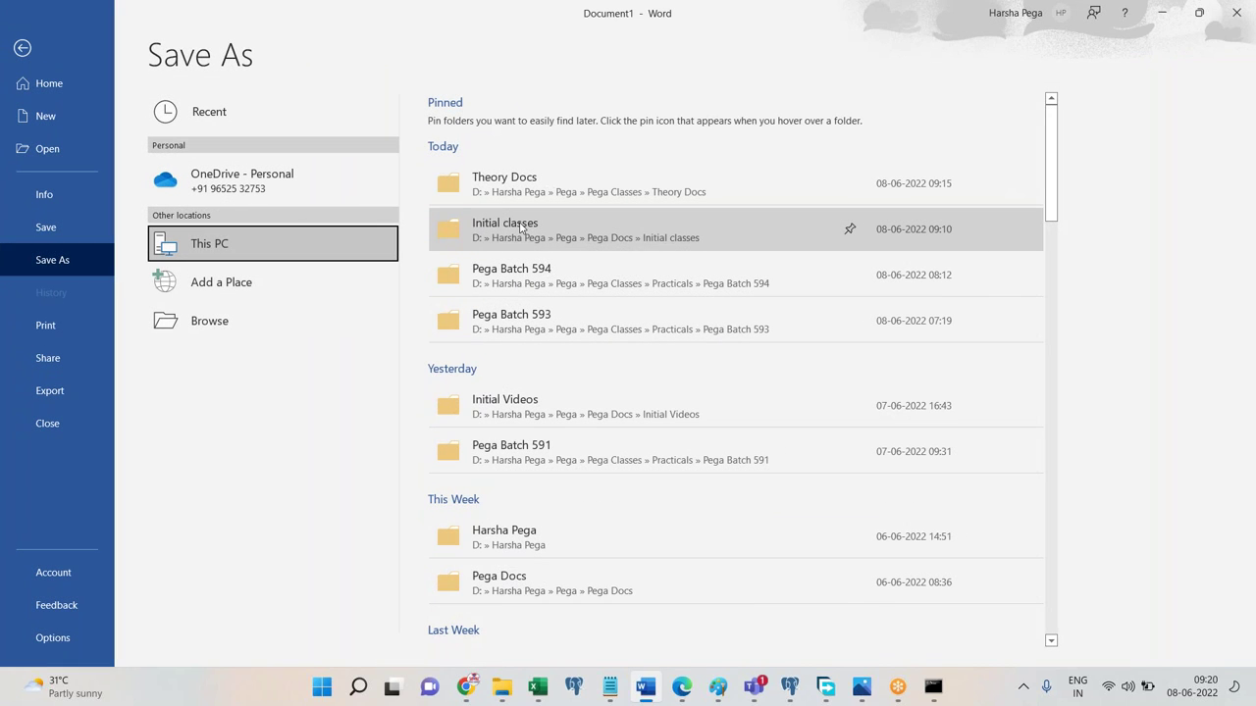
{"action": "left_click", "coordinate": [520, 451]}
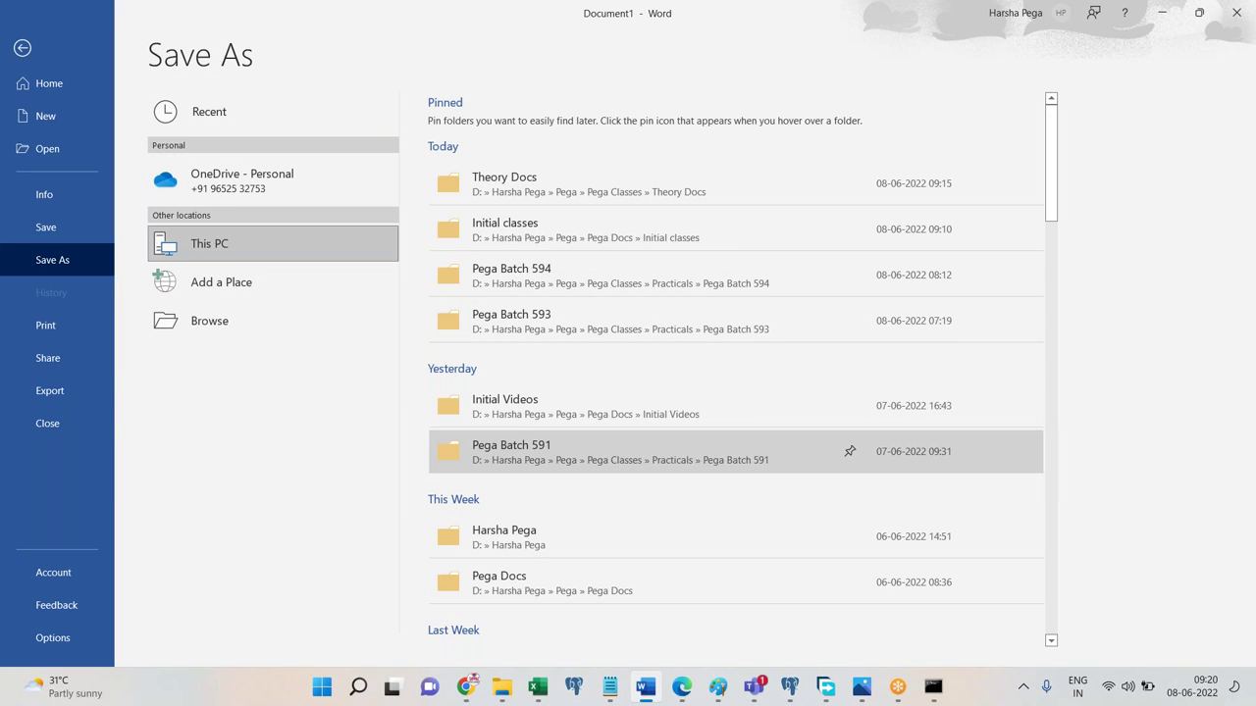
{"action": "left_click", "coordinate": [260, 244]}
{"action": "key", "text": "Down"}
{"action": "key", "text": "Down"}
{"action": "key", "text": "Down"}
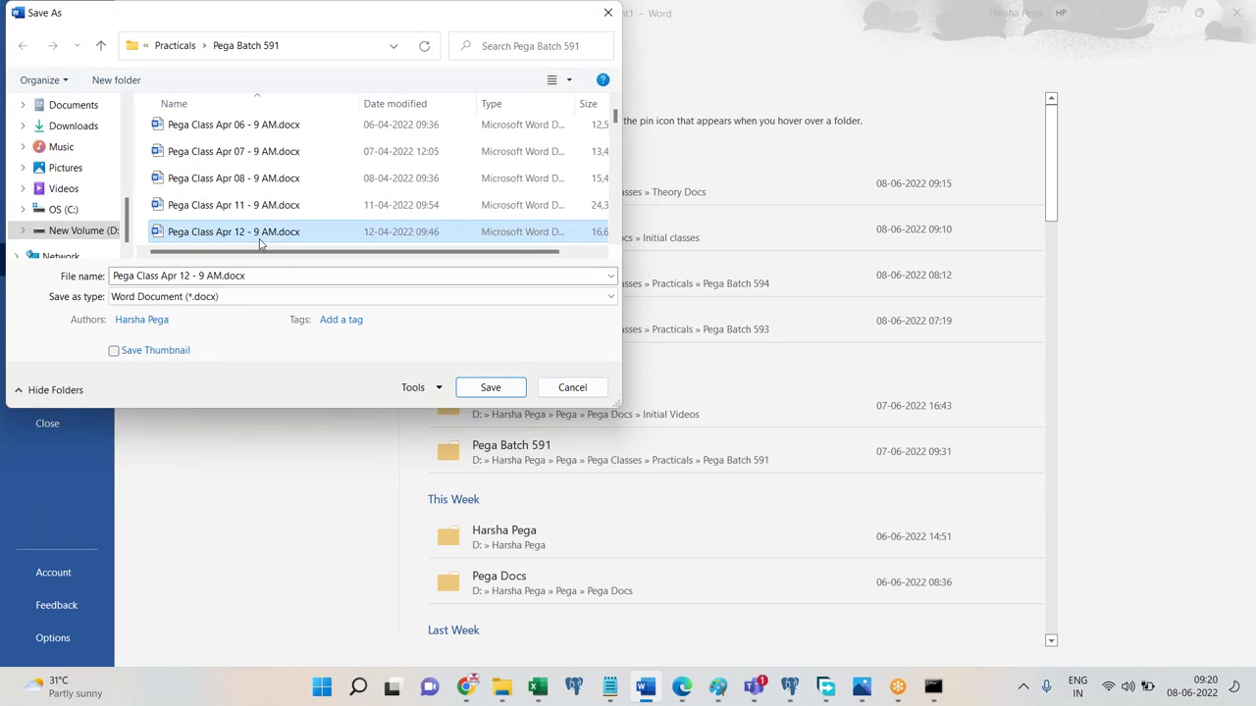
{"action": "key", "text": "Down"}
{"action": "key", "text": "Down"}
{"action": "key", "text": "Down"}
{"action": "key", "text": "Down"}
{"action": "key", "text": "Down"}
{"action": "key", "text": "Down"}
{"action": "key", "text": "Down"}
{"action": "key", "text": "Down"}
{"action": "key", "text": "Down"}
{"action": "key", "text": "Down"}
{"action": "key", "text": "Down"}
{"action": "key", "text": "Down"}
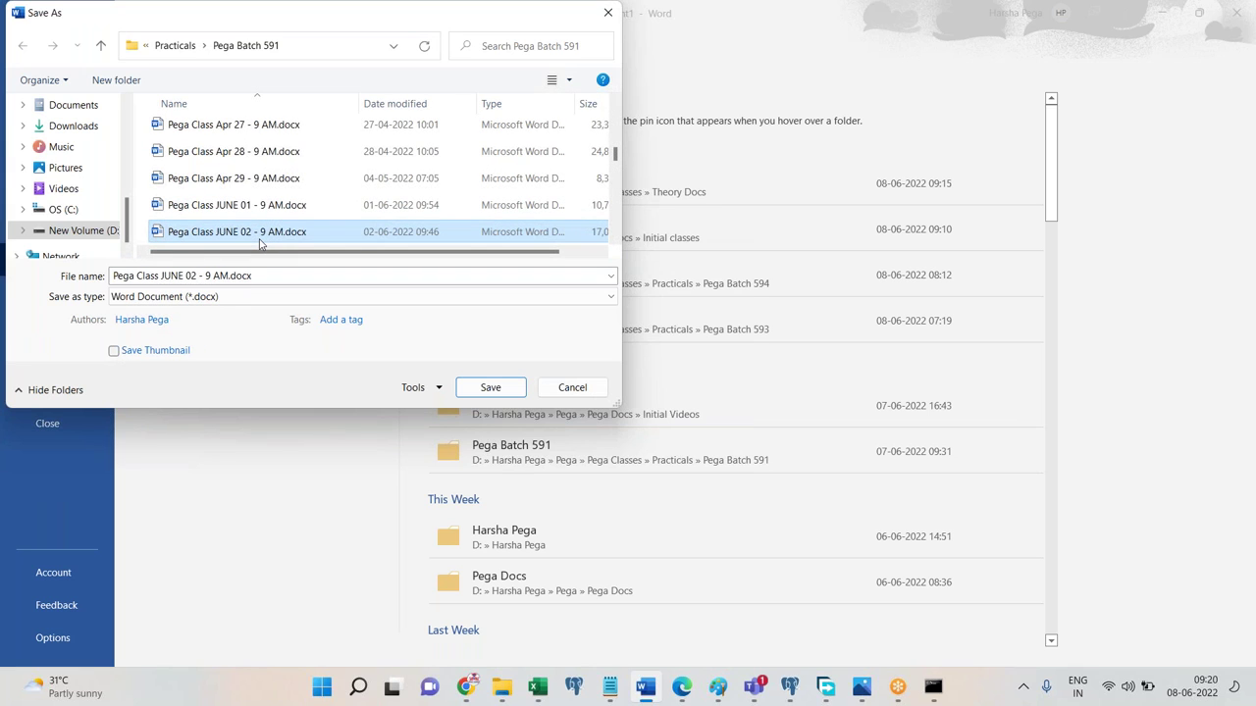
{"action": "left_click", "coordinate": [250, 206]}
{"action": "left_click", "coordinate": [253, 234]}
{"action": "left_click", "coordinate": [248, 212]}
Save as 'Pega Class JUNE 0 -8 9 AM.docx' and type a line about creating a production rule set.
{"action": "left_click", "coordinate": [206, 276]}
{"action": "left_click", "coordinate": [196, 276]}
{"action": "key", "text": "BackSpace"}
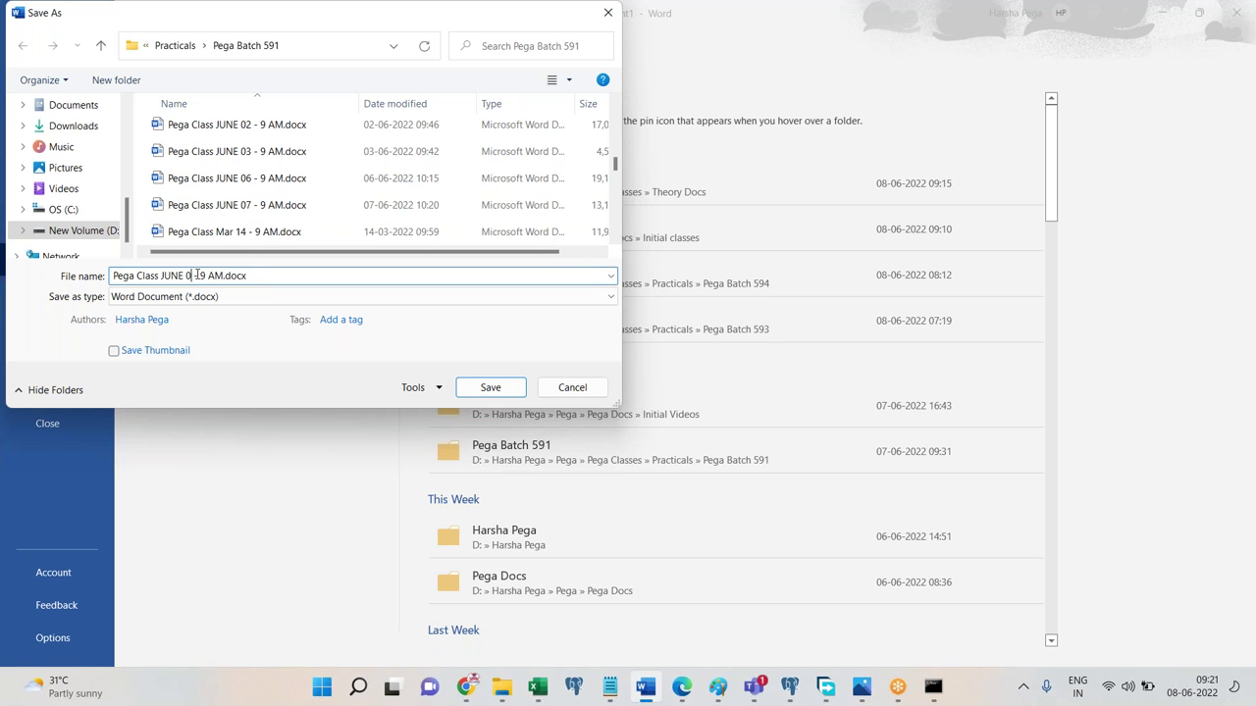
{"action": "type", "text": "8"}
{"action": "key", "text": "Return"}
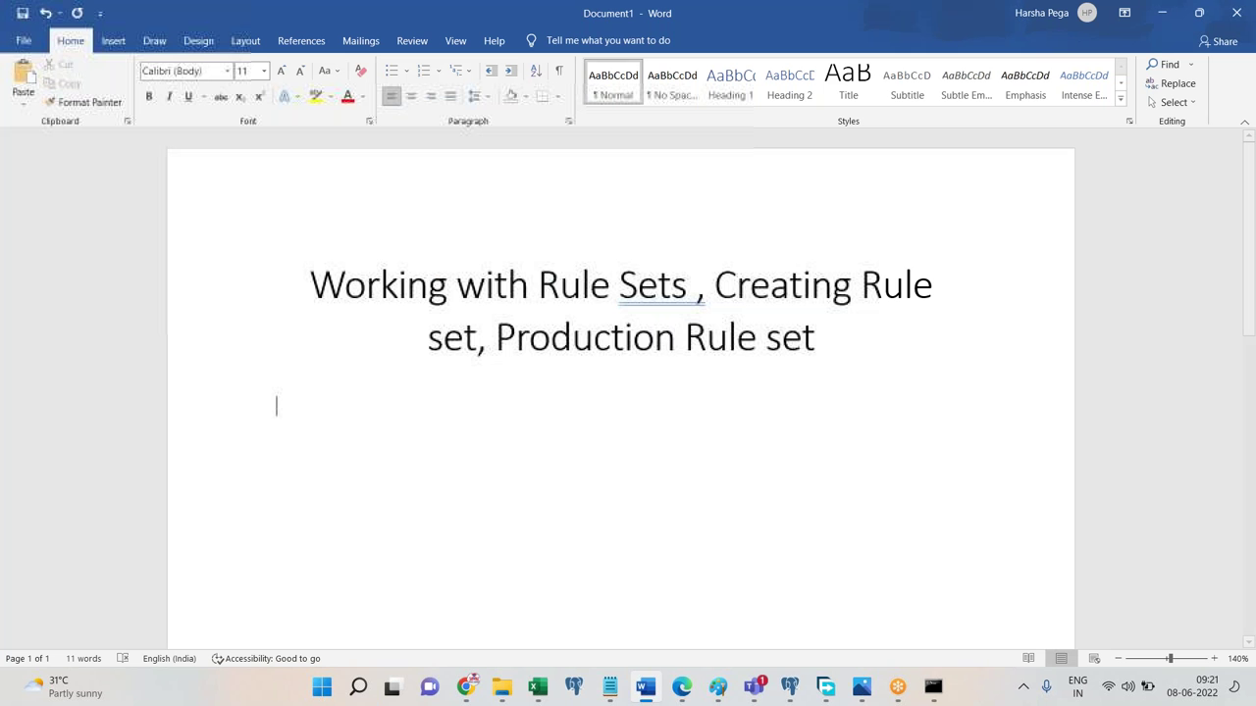
{"action": "type", "text": "How to create a new rule set and call ott in the appl"}
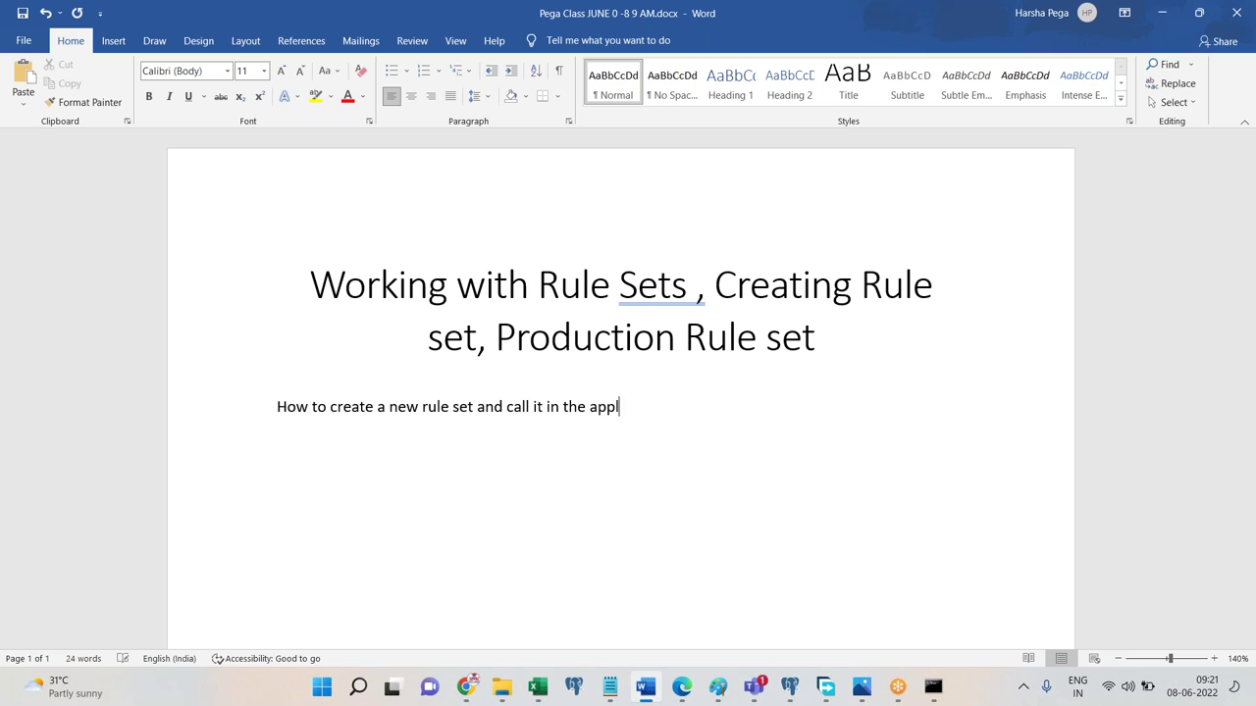
{"action": "type", "text": "ication rule form, at pr"}
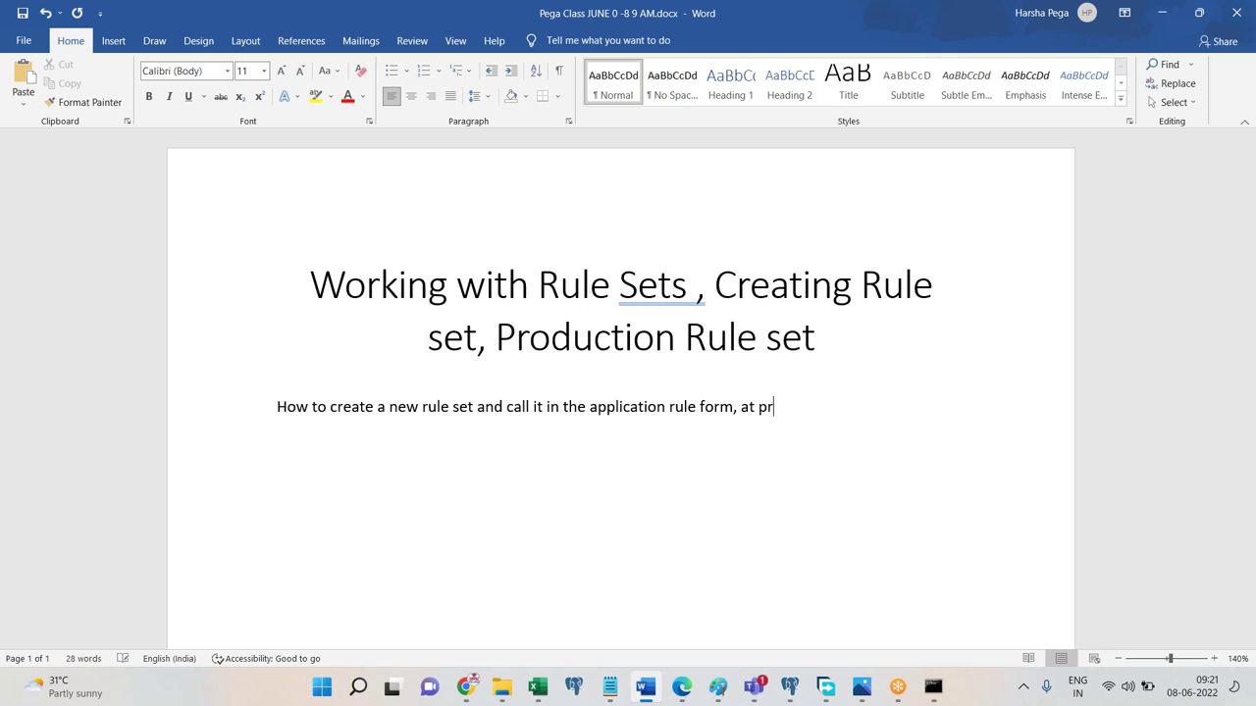
{"action": "type", "text": "oduction rule sets"}
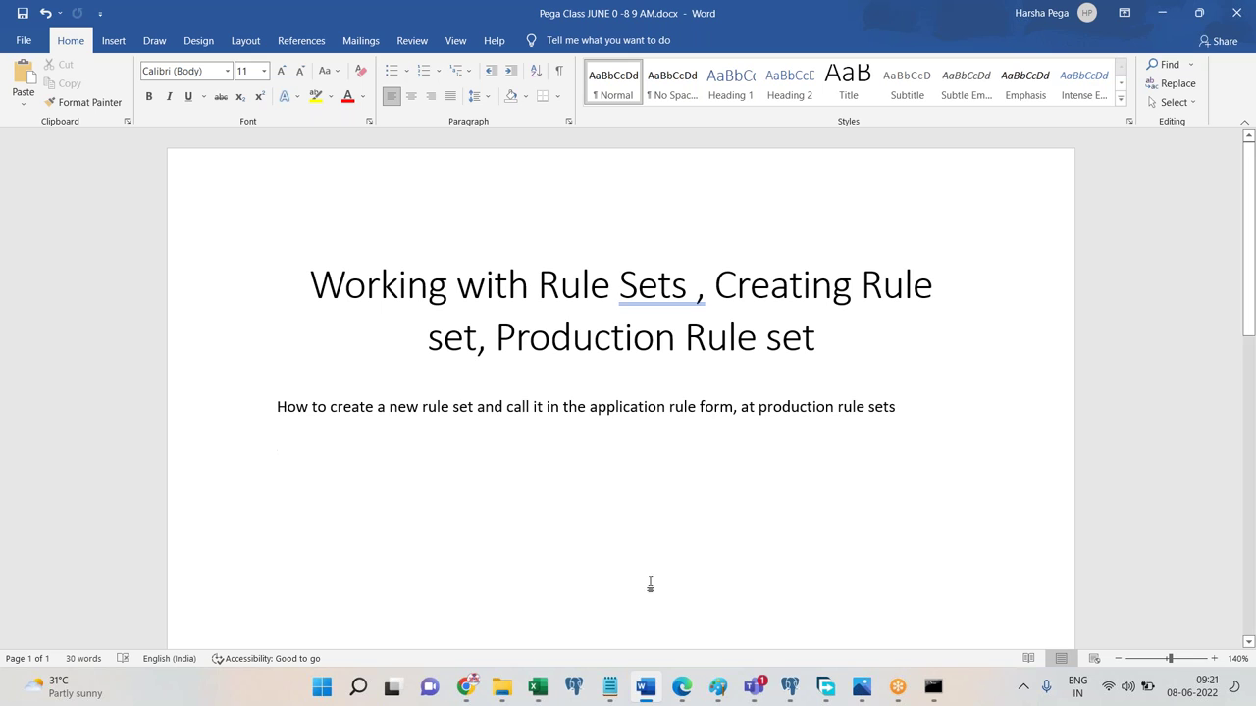
Open the CNAAutoI ruleset and add 'Open existing first rule set' with a pasted screenshot to the notes.
{"action": "left_click", "coordinate": [682, 687]}
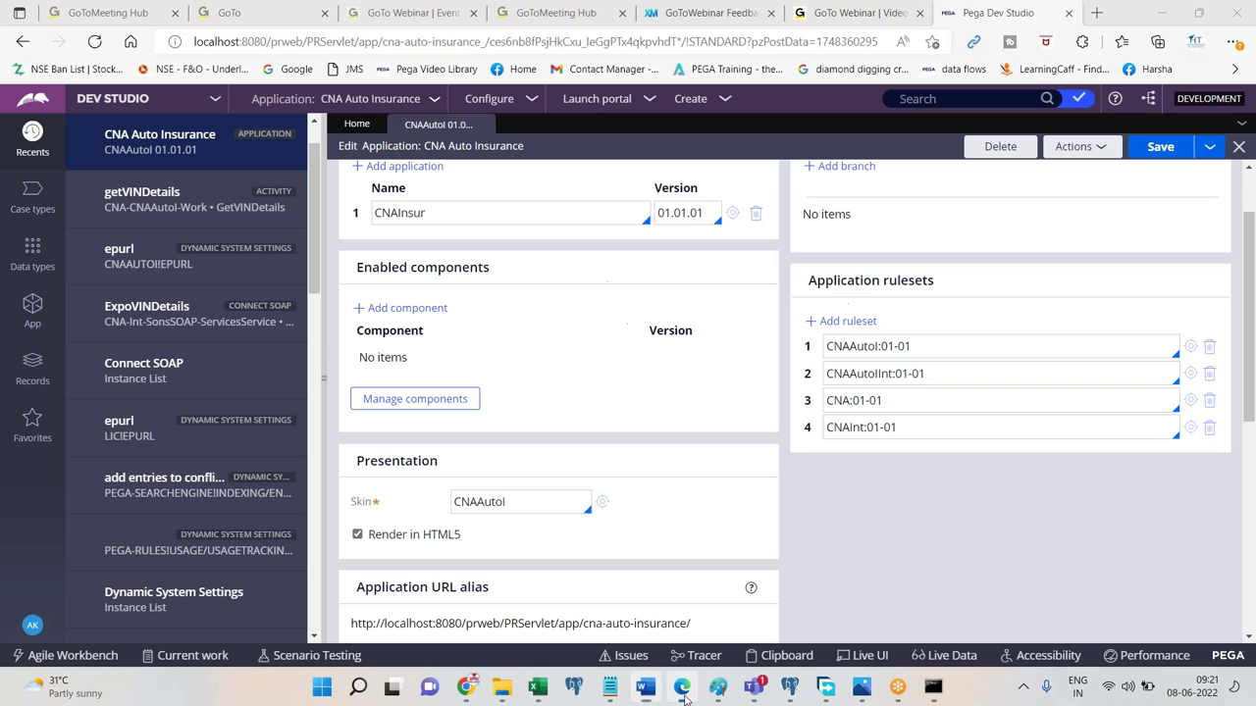
{"action": "left_click", "coordinate": [1190, 350]}
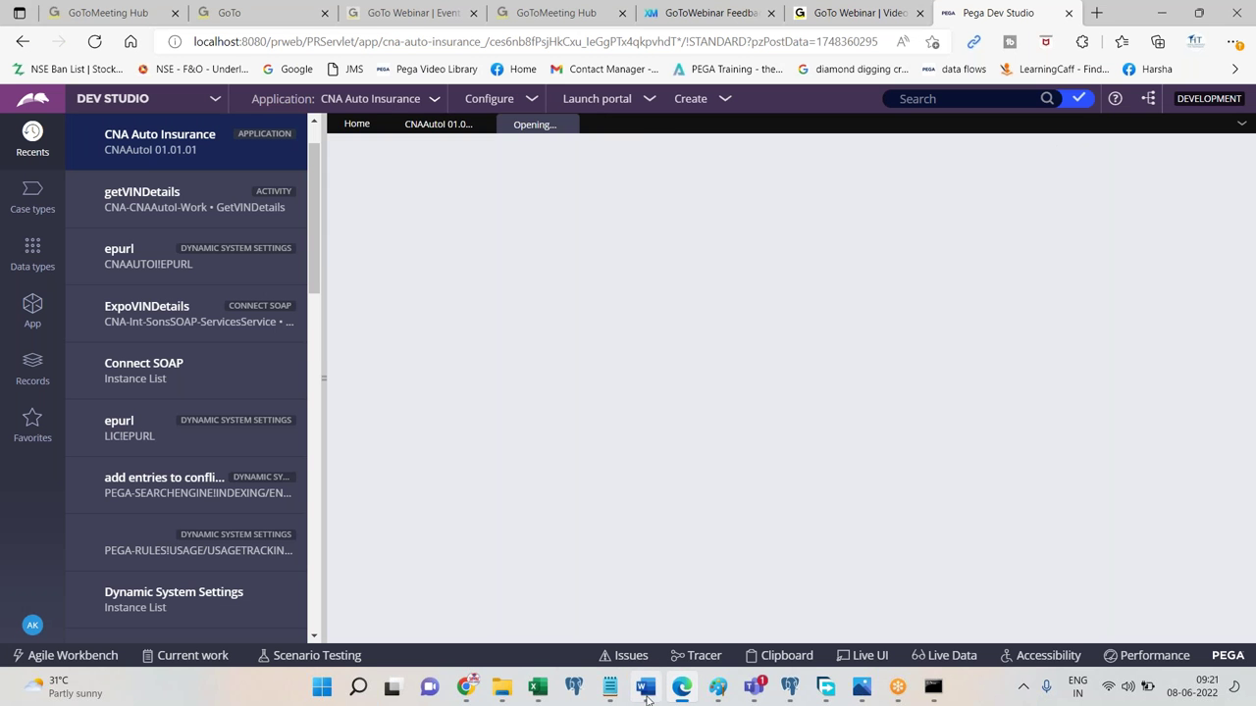
{"action": "left_click", "coordinate": [644, 686]}
{"action": "type", "text": "Open exis"}
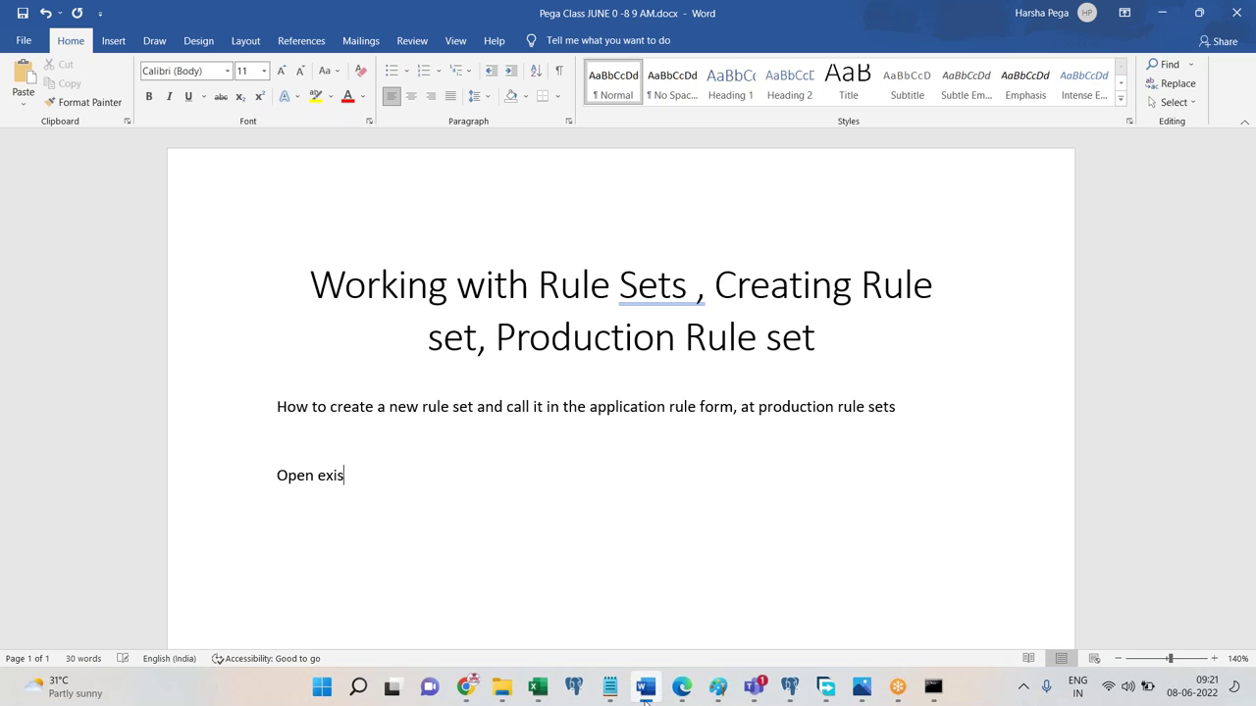
{"action": "type", "text": "ting rirst rule set"}
{"action": "key", "text": "ctrl+v"}
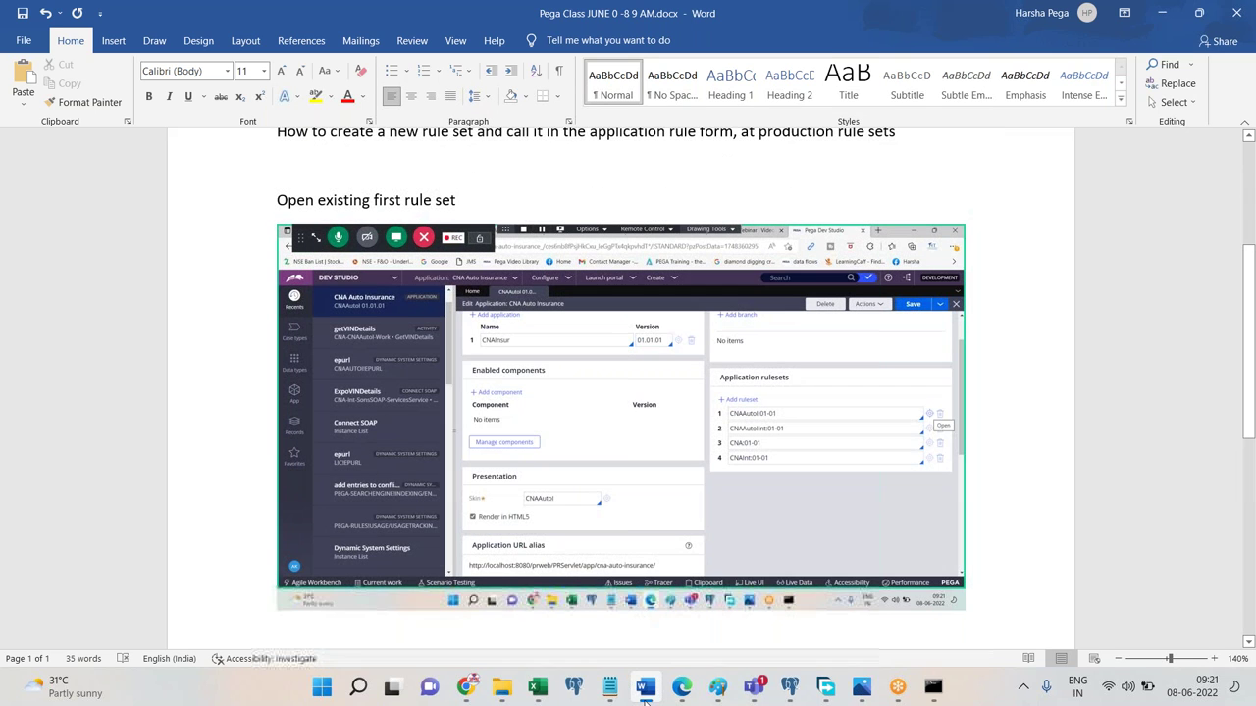
{"action": "left_click", "coordinate": [680, 687]}
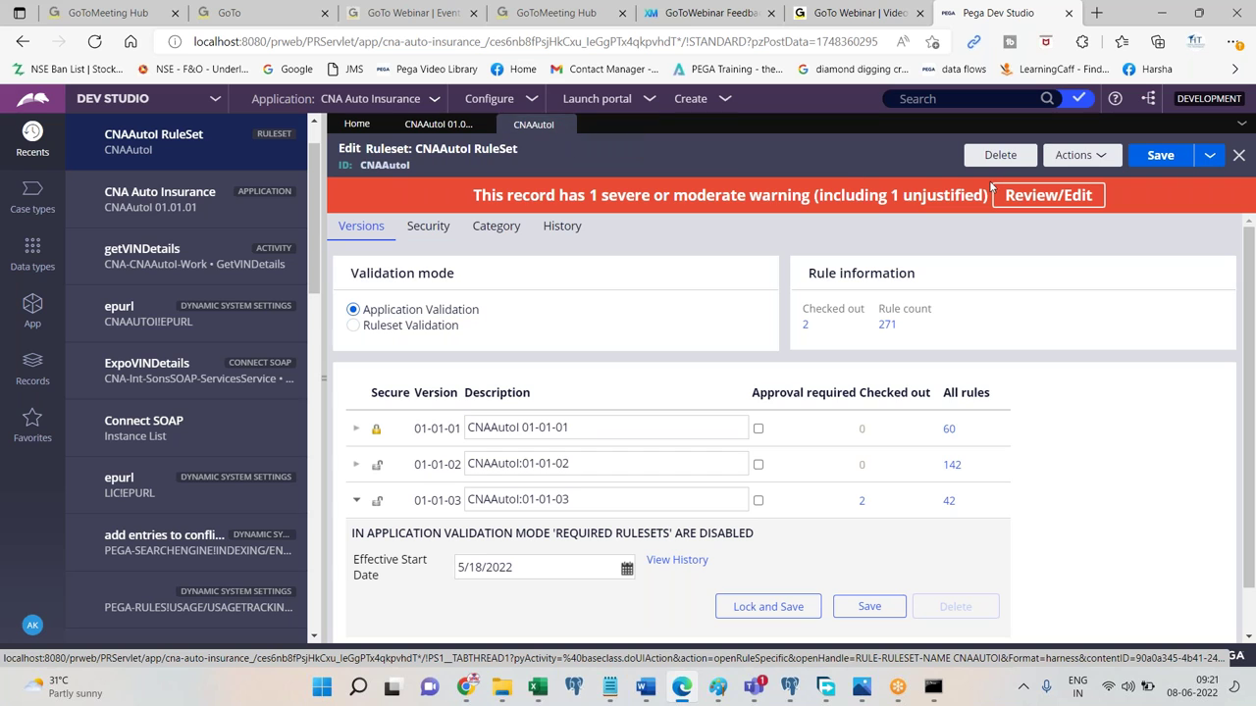
Start Save As on the CNAAutoI ruleset and record a 'Save as' note with screenshot in Word.
{"action": "left_click", "coordinate": [1209, 155]}
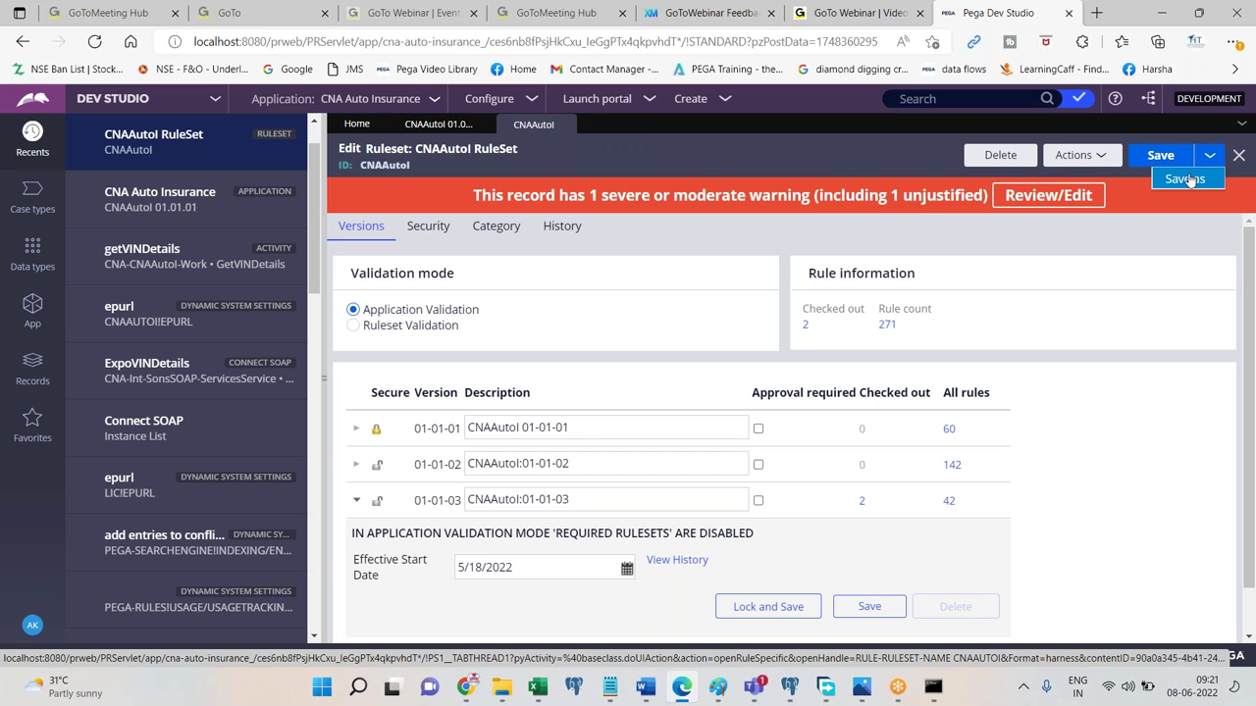
{"action": "left_click", "coordinate": [1190, 178]}
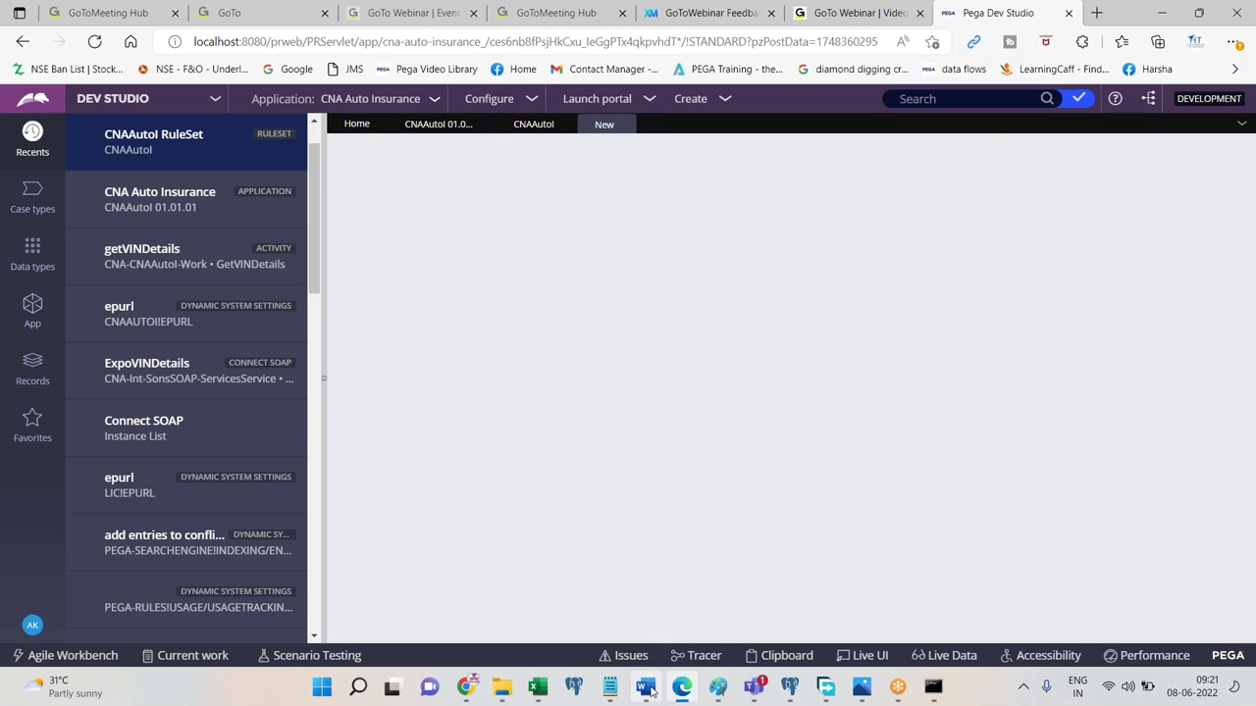
{"action": "left_click", "coordinate": [645, 686]}
{"action": "key", "text": "ctrl+v"}
{"action": "type", "text": "Save as"}
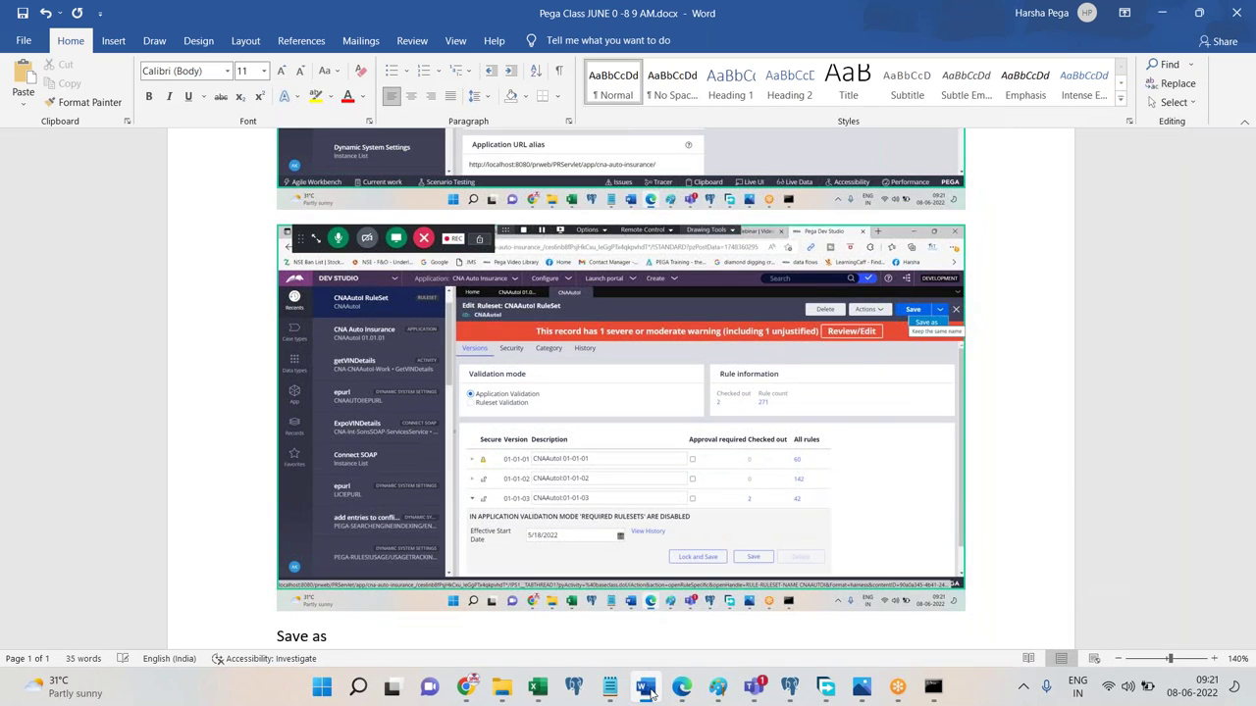
{"action": "key", "text": "Return"}
{"action": "left_click", "coordinate": [681, 686]}
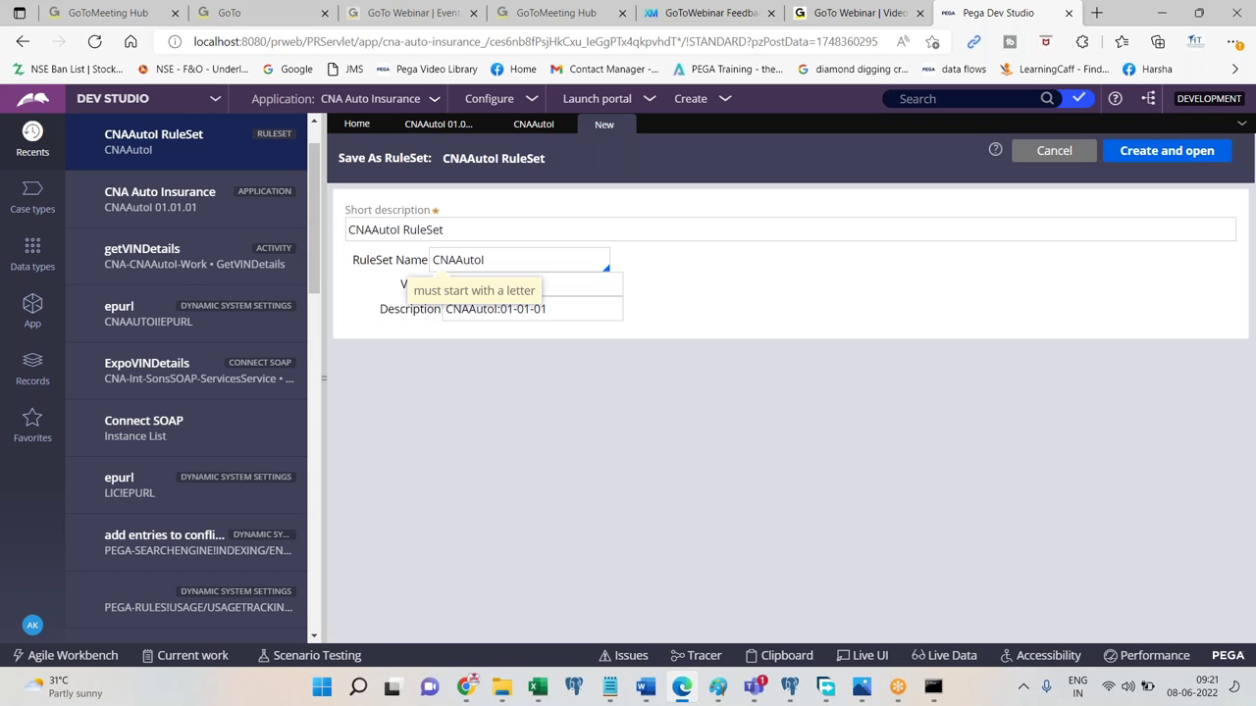
Name the copy CNAProd in description and RuleSet Name, version 01-01-01, and create it.
{"action": "left_click", "coordinate": [455, 220]}
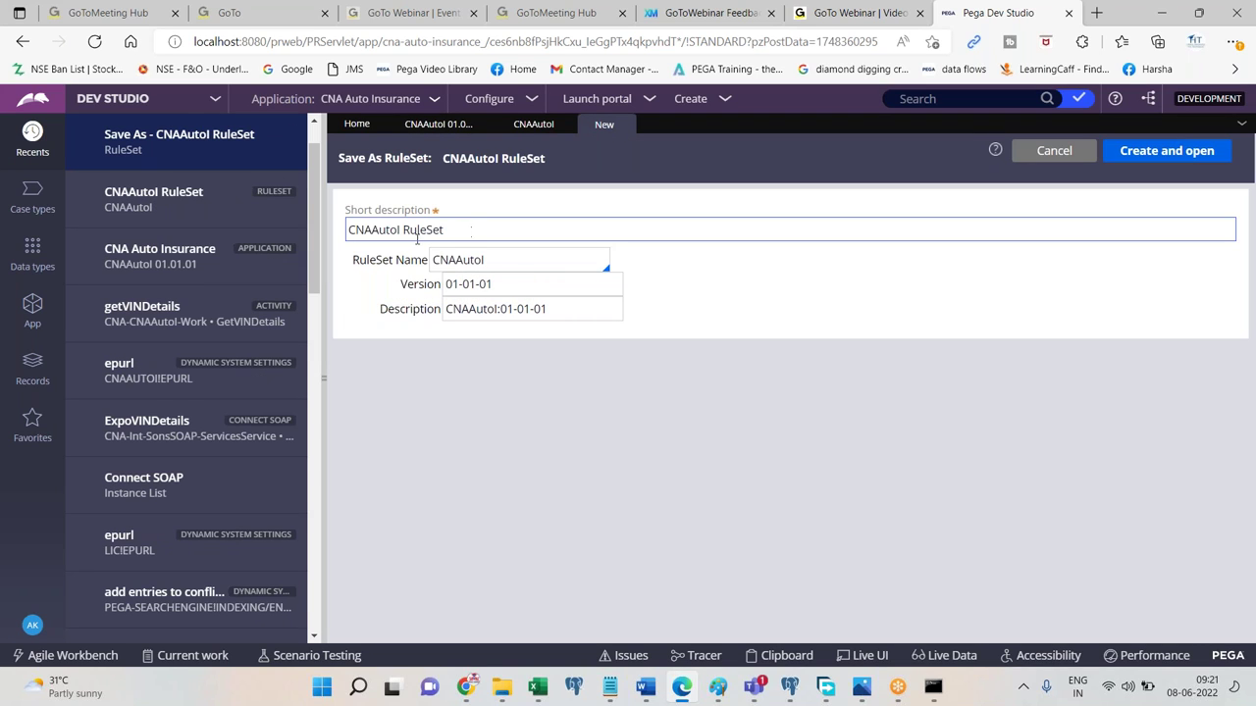
{"action": "left_click", "coordinate": [401, 229]}
{"action": "key", "text": "BackSpace"}
{"action": "key", "text": "BackSpace"}
{"action": "key", "text": "BackSpace"}
{"action": "key", "text": "BackSpace"}
{"action": "key", "text": "BackSpace"}
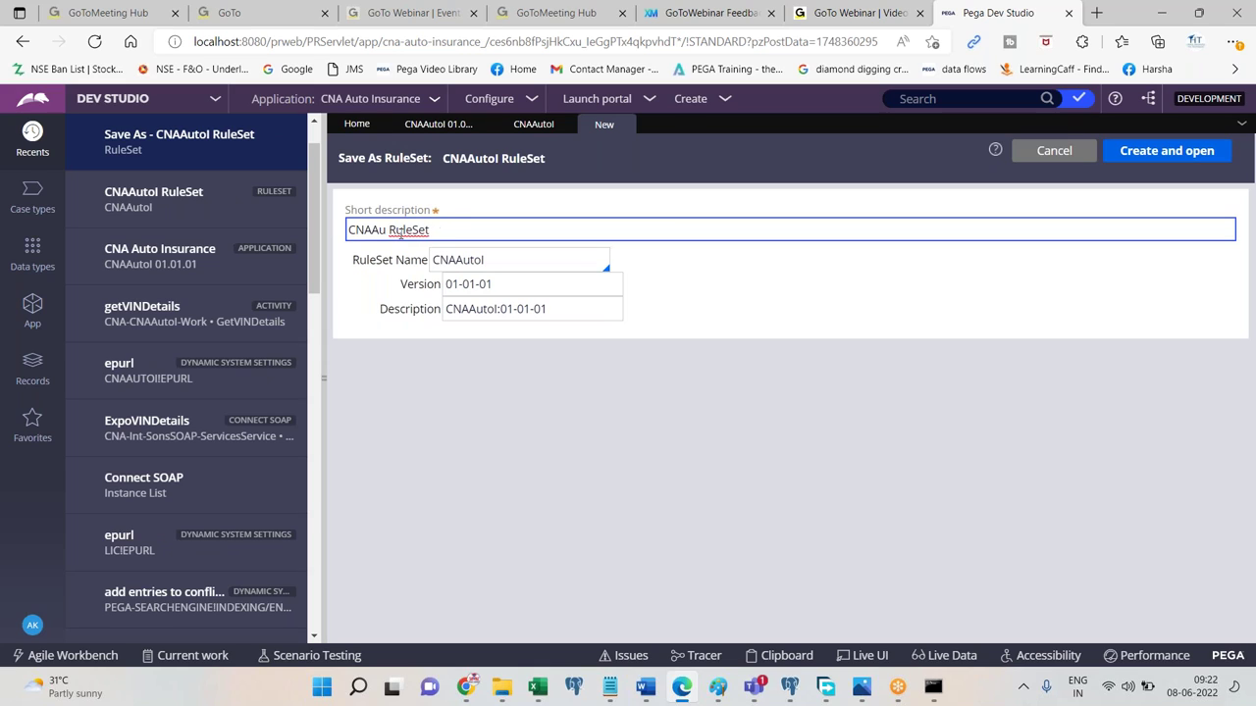
{"action": "type", "text": "Prod"}
{"action": "key", "text": "shift+Home"}
{"action": "key", "text": "ctrl+c"}
{"action": "left_click", "coordinate": [472, 275]}
{"action": "key", "text": "ctrl+a"}
{"action": "key", "text": "ctrl+v"}
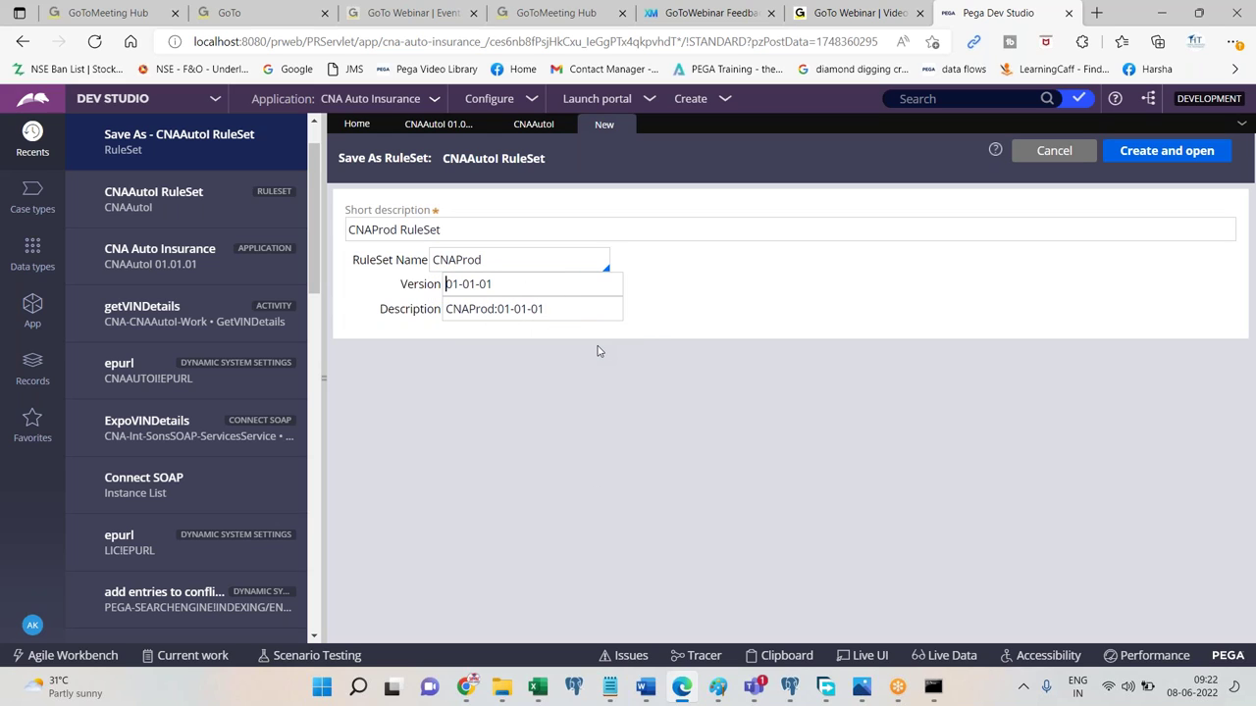
{"action": "left_click", "coordinate": [1158, 150]}
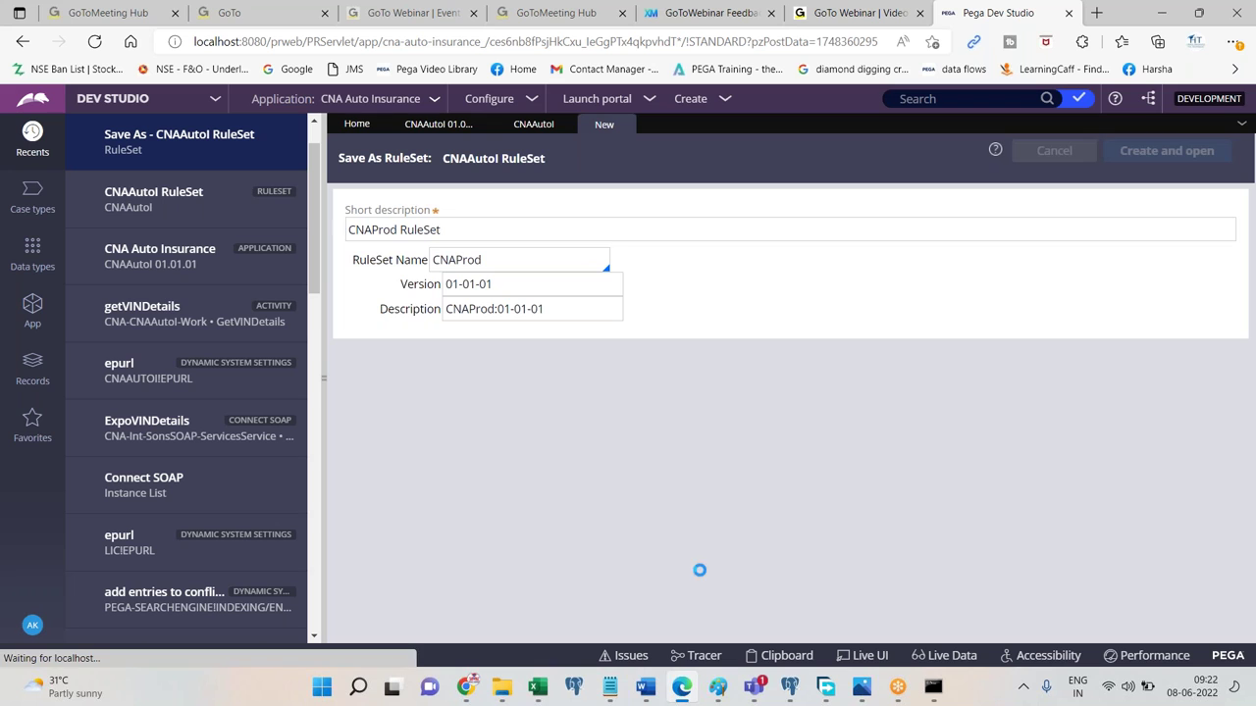
{"action": "left_click", "coordinate": [648, 686]}
Paste the pending screenshot into the notes and save the new CNAProd ruleset.
{"action": "key", "text": "ctrl+v"}
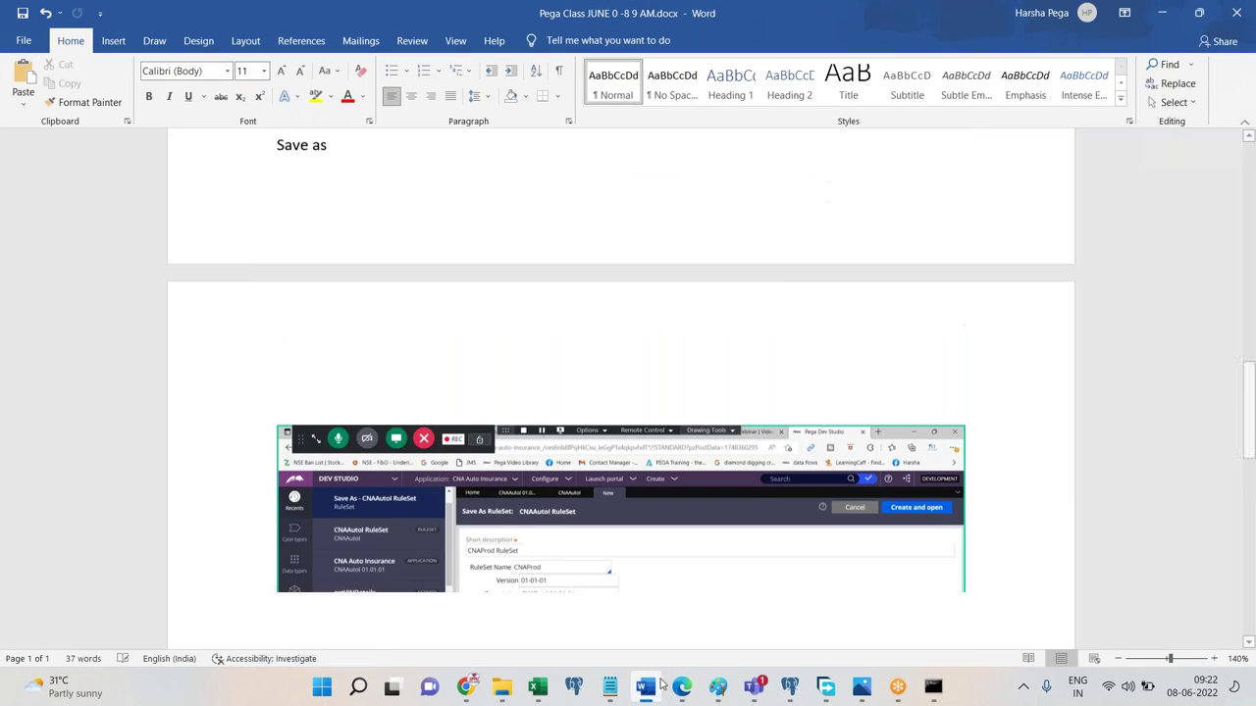
{"action": "left_click", "coordinate": [681, 687]}
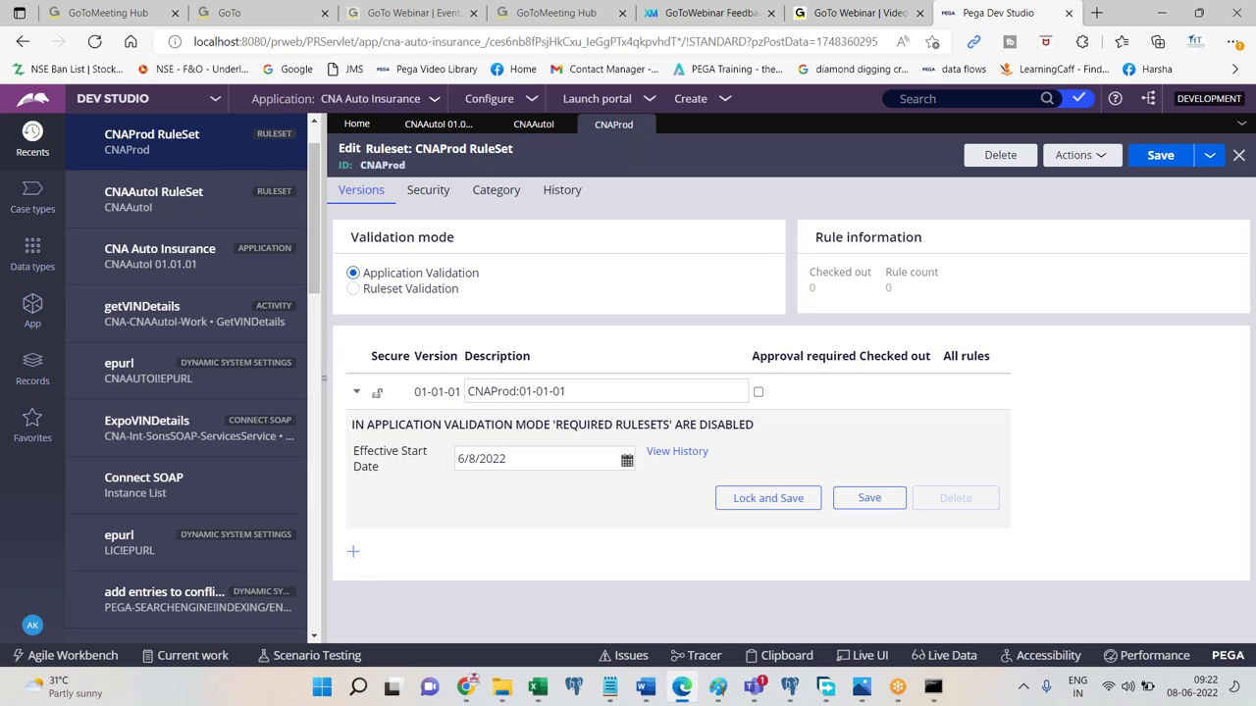
{"action": "left_click", "coordinate": [1158, 156]}
Paste the saved-ruleset screenshot into Word and add the notes 'Done' and 'Now, toto applciation rule form.'.
{"action": "left_click", "coordinate": [652, 699]}
{"action": "key", "text": "ctrl+v"}
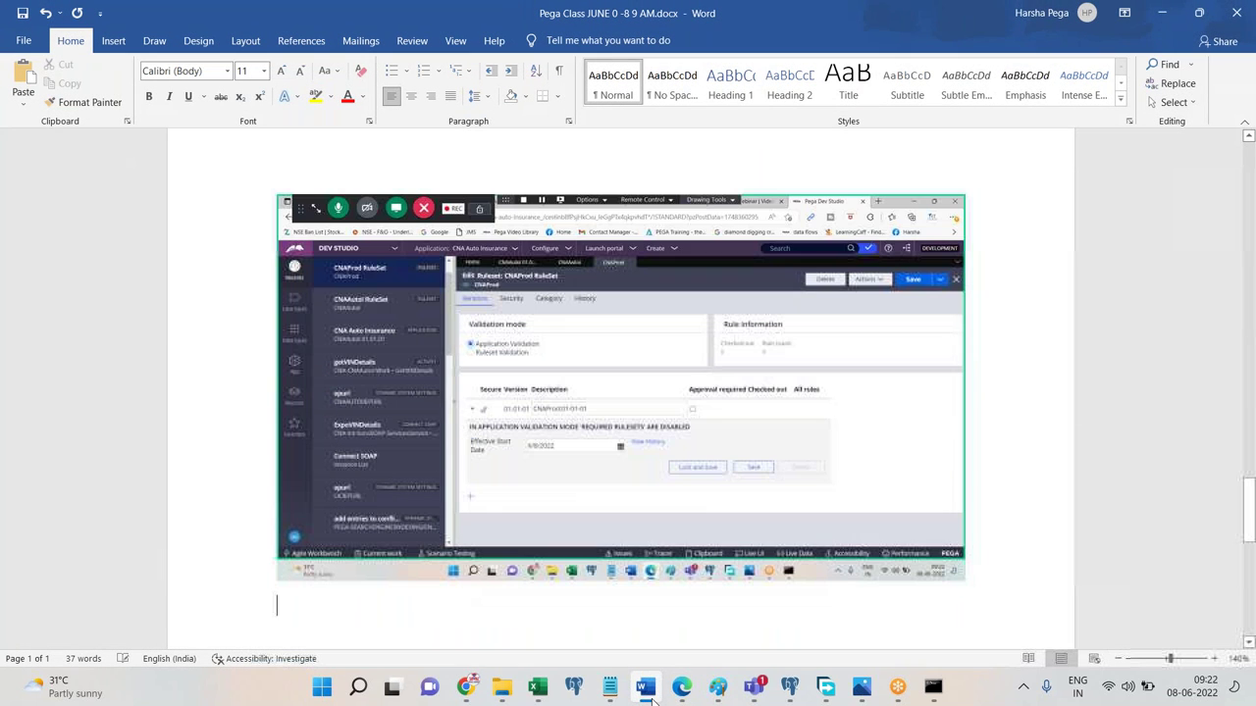
{"action": "type", "text": "Done."}
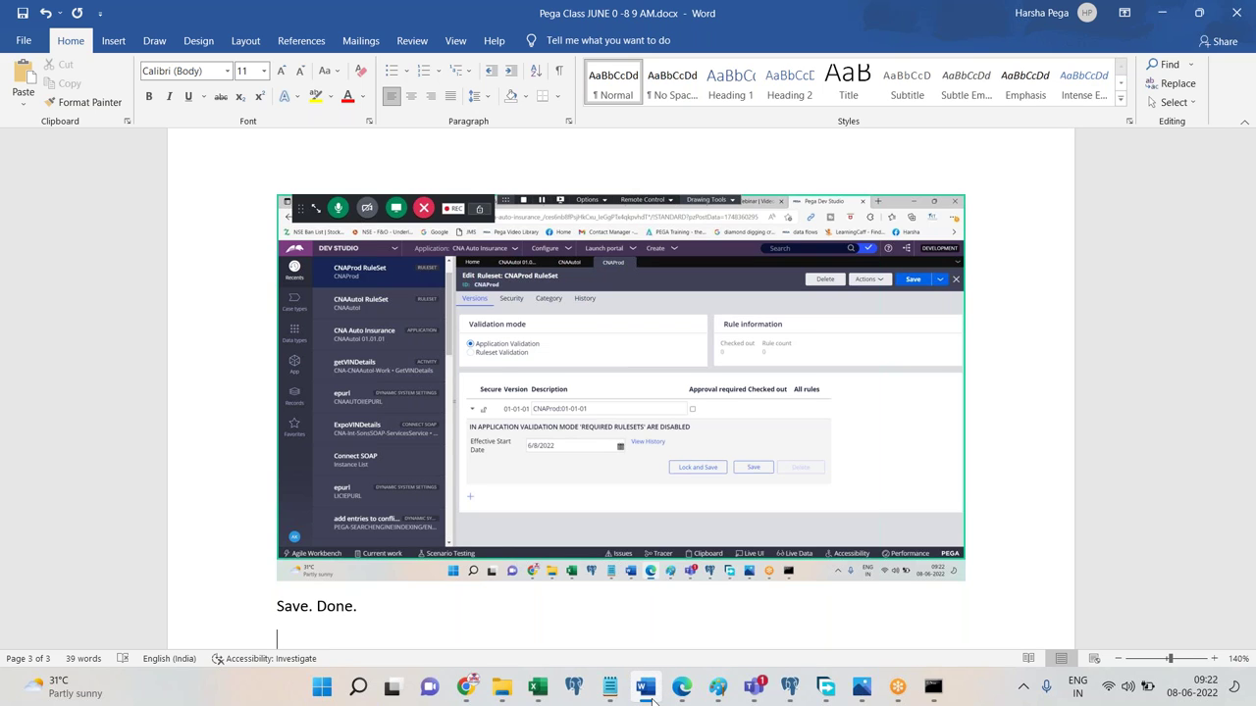
{"action": "left_click", "coordinate": [646, 688]}
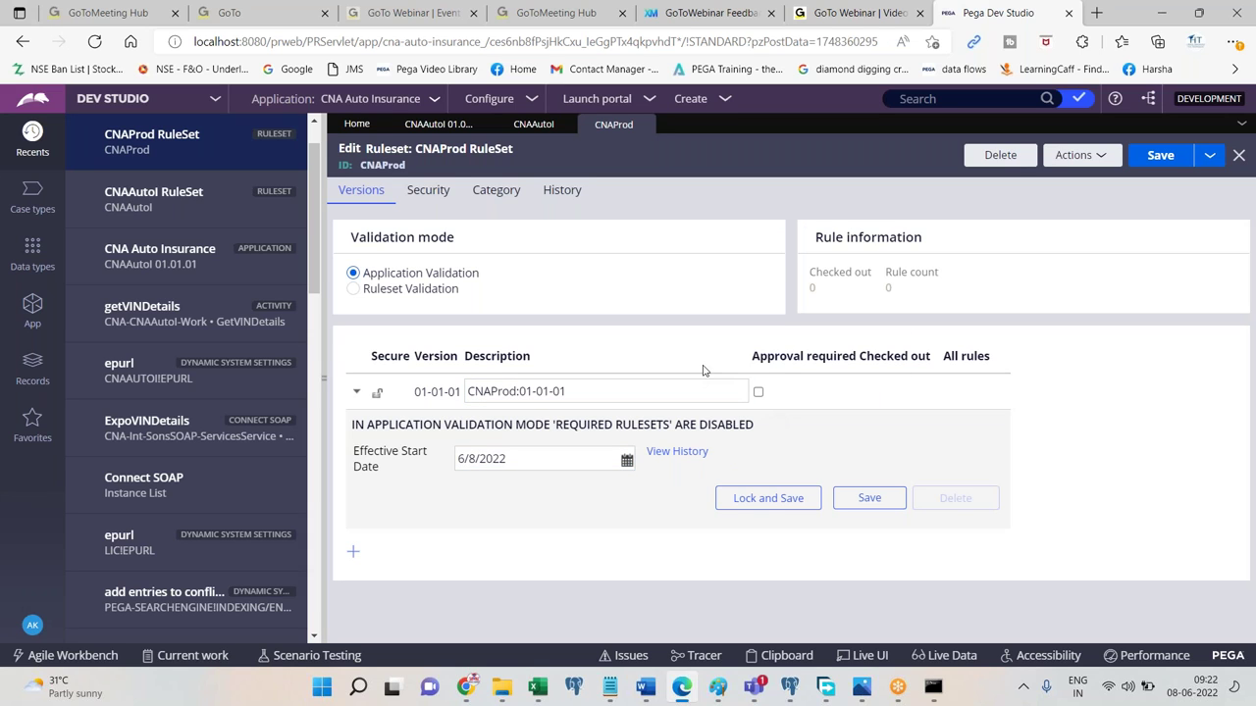
{"action": "left_click", "coordinate": [645, 689]}
{"action": "type", "text": "Now, toto applciation rule form."}
{"action": "key", "text": "Return"}
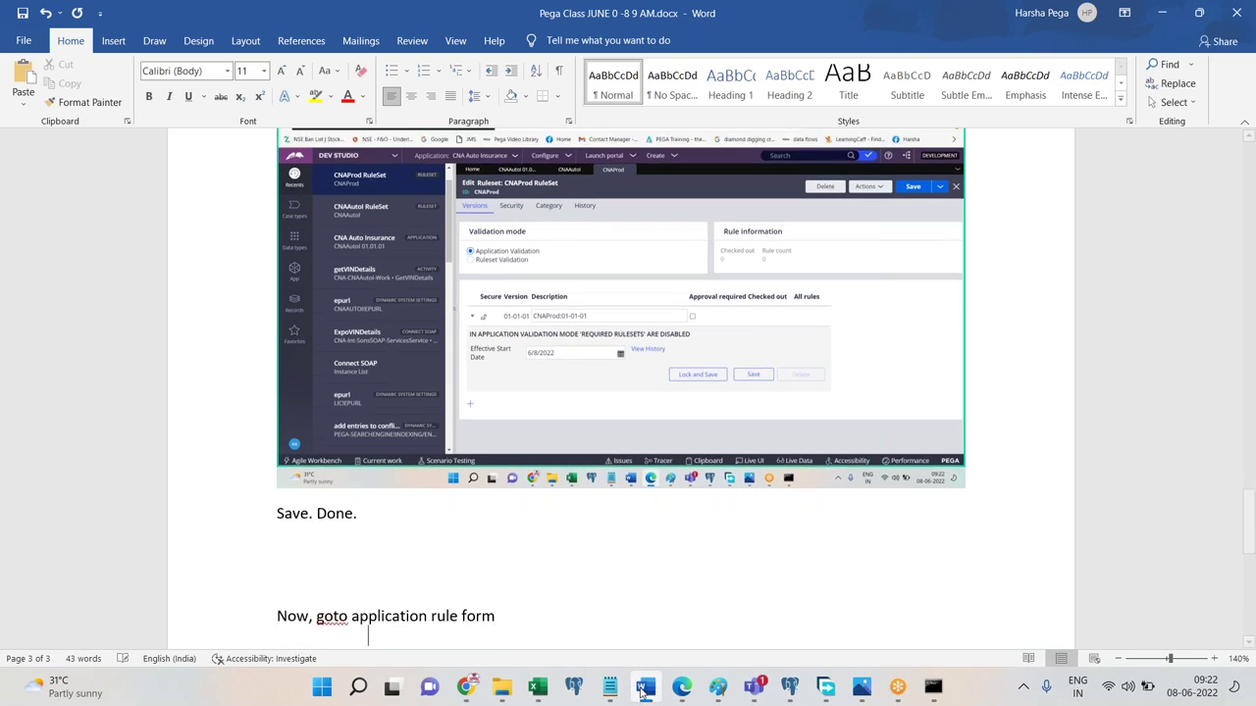
Open the CNA Auto Insurance application rule and record it in the notes with a screenshot and 'Scroll down'.
{"action": "left_click", "coordinate": [681, 687]}
{"action": "left_click", "coordinate": [432, 123]}
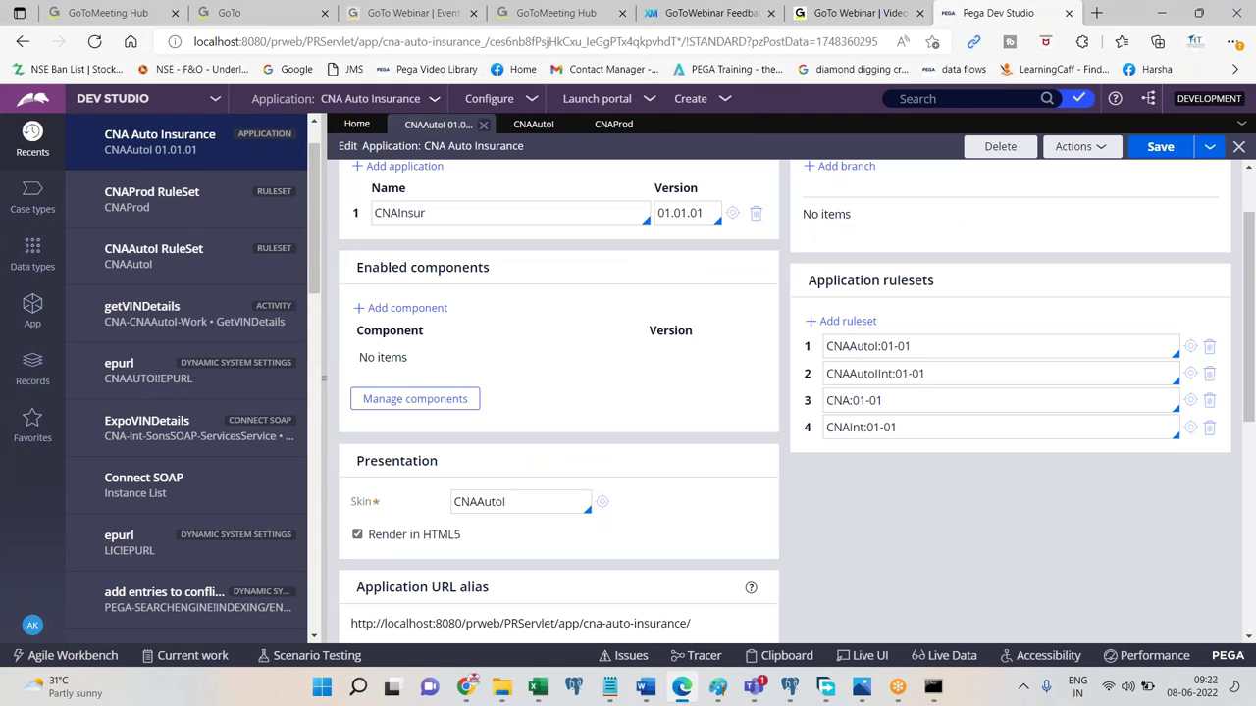
{"action": "left_click_drag", "start_coordinate": [1251, 331], "coordinate": [1246, 204]}
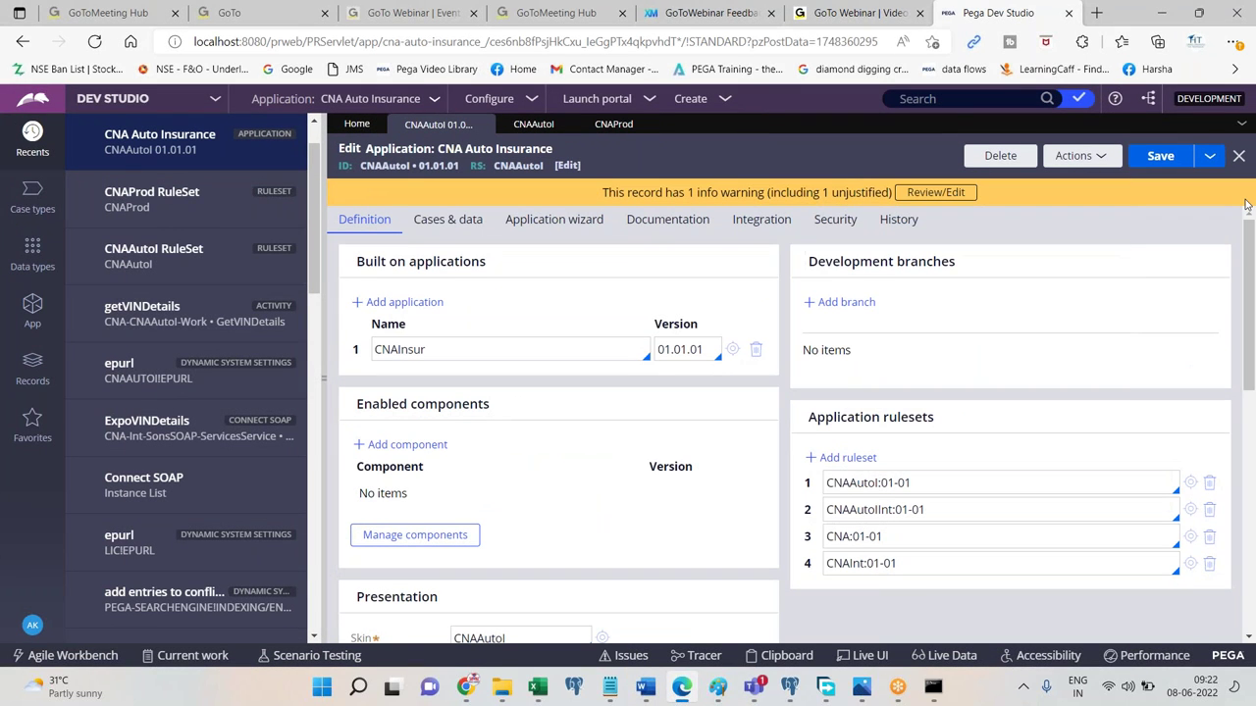
{"action": "left_click", "coordinate": [645, 688]}
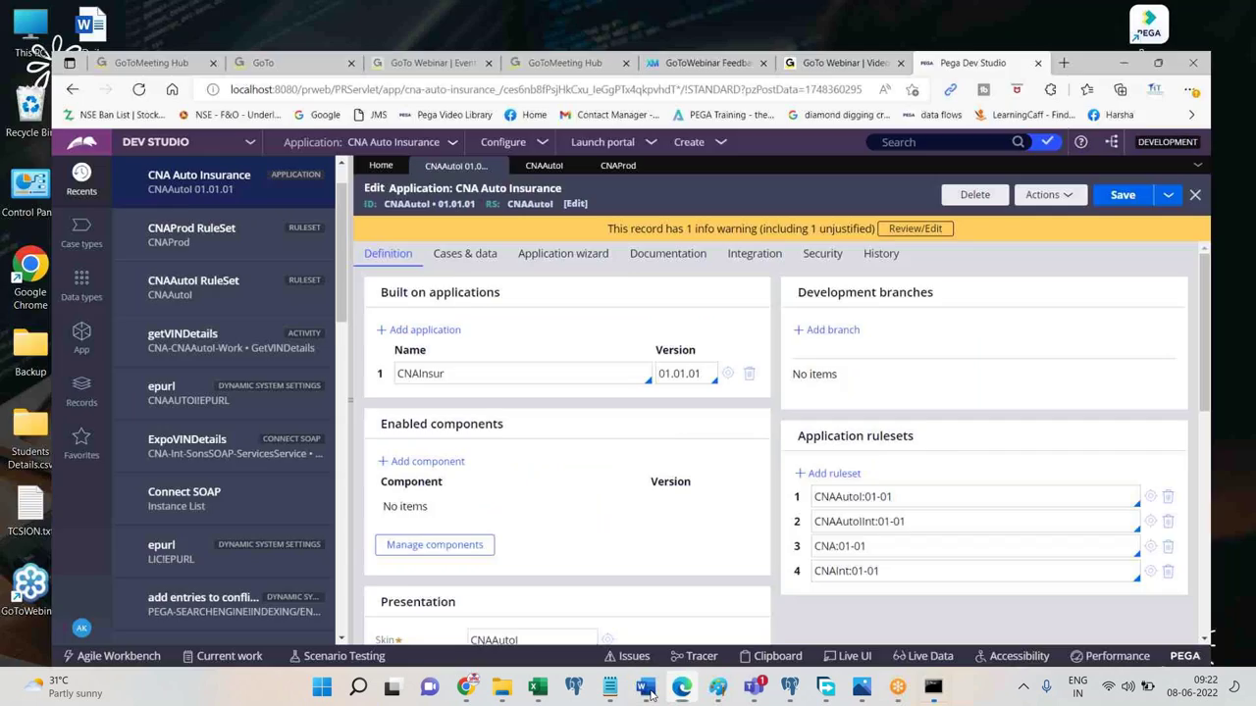
{"action": "key", "text": "ctrl+v"}
{"action": "key", "text": "Return"}
{"action": "type", "text": "Scroll down"}
{"action": "key", "text": "Return"}
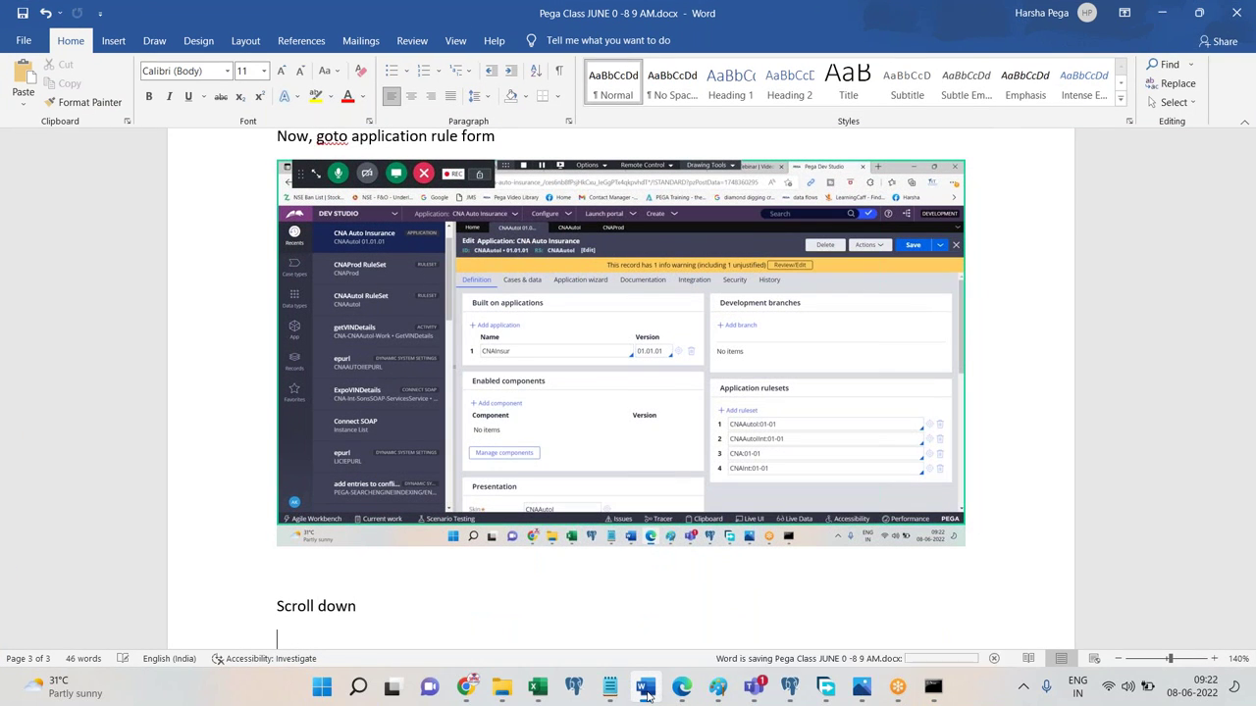
Scroll to the Advanced section, note 'Expand Advanc' in Word, and expand Advanced.
{"action": "left_click", "coordinate": [644, 689]}
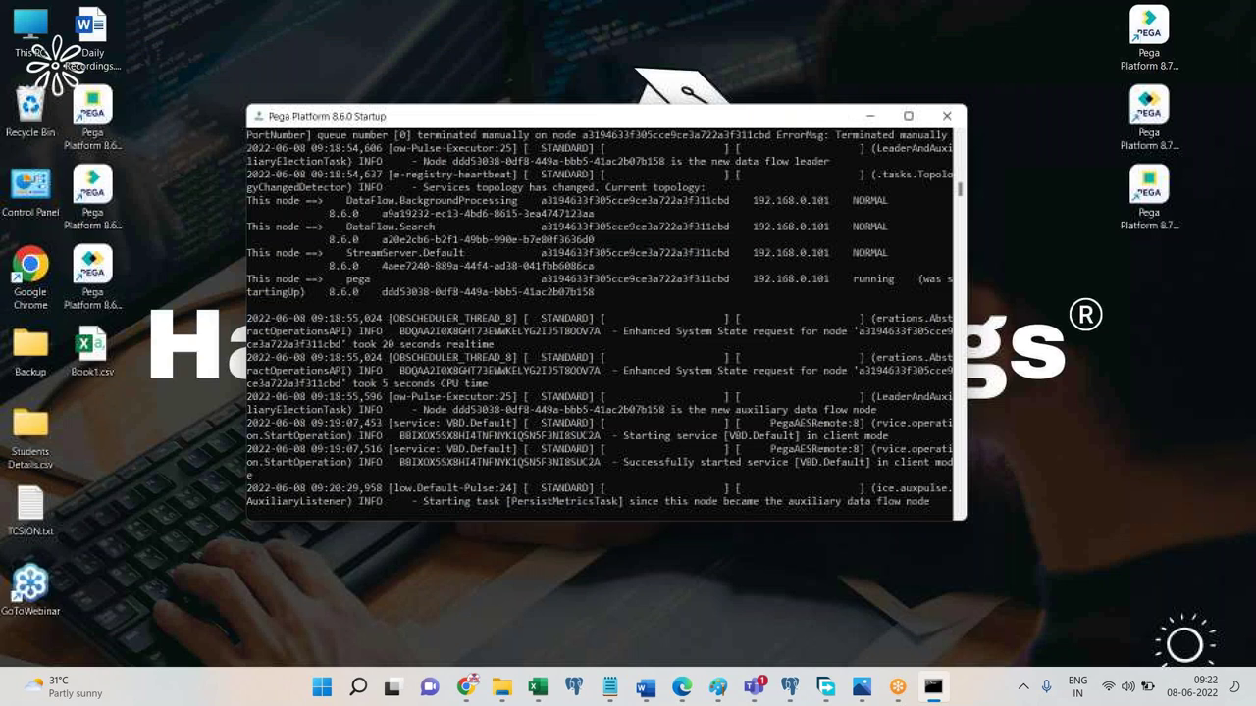
{"action": "left_click", "coordinate": [682, 688]}
{"action": "scroll", "coordinate": [1249, 377], "scroll_direction": "down", "scroll_amount": 6}
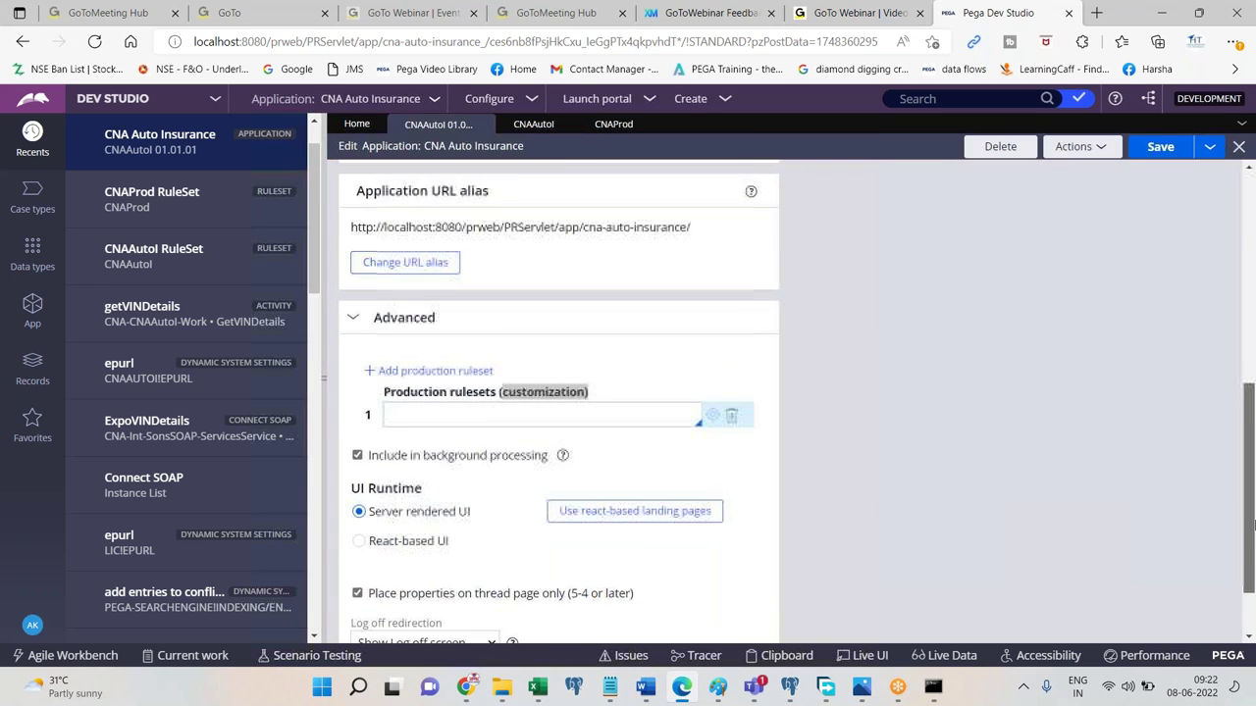
{"action": "left_click", "coordinate": [352, 268]}
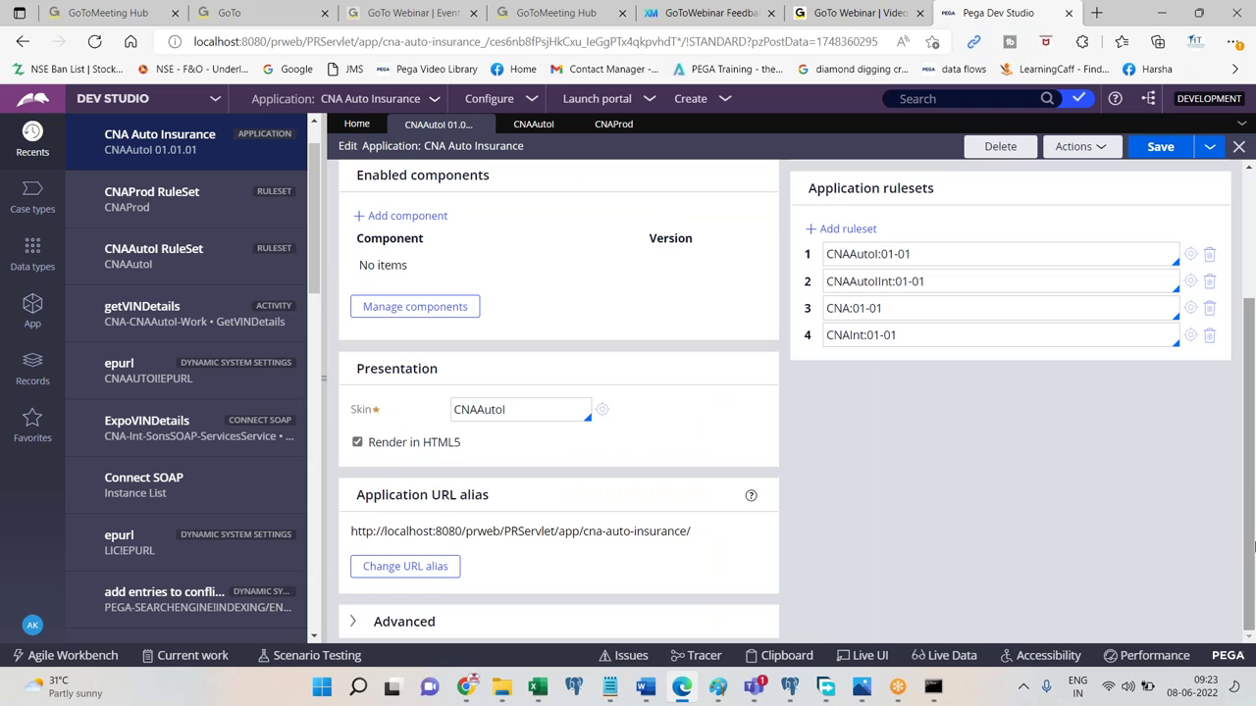
{"action": "left_click", "coordinate": [645, 689]}
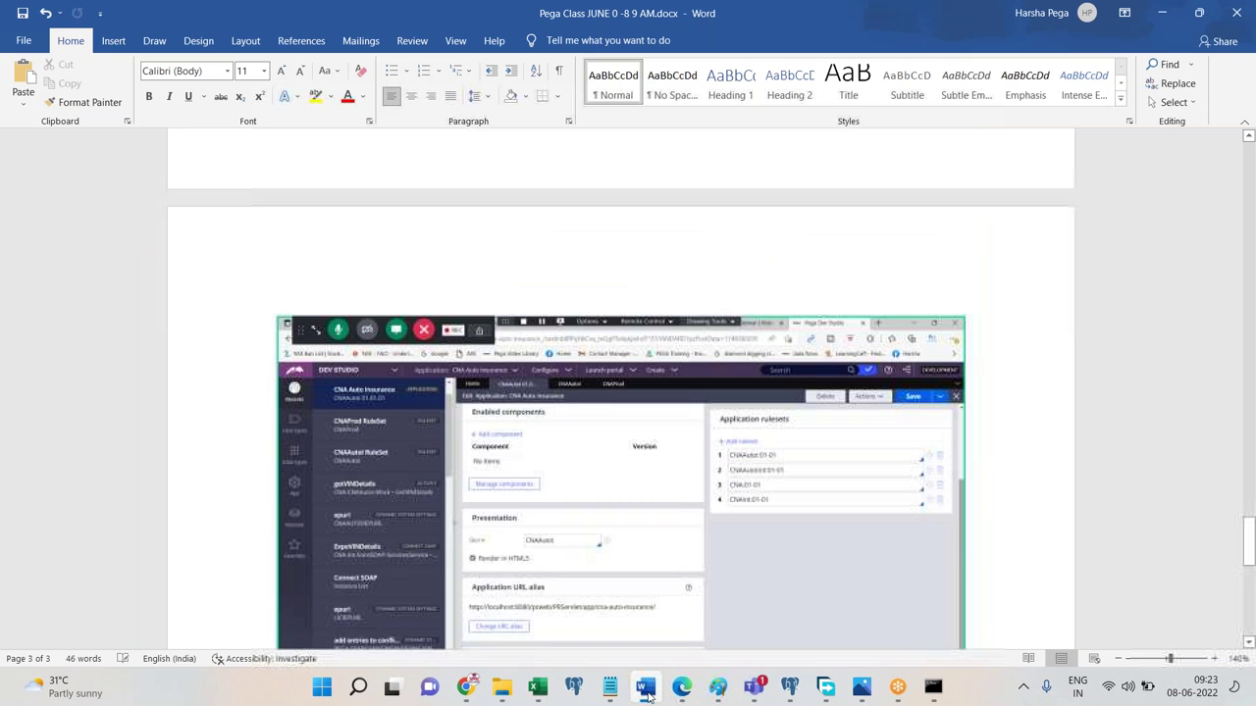
{"action": "type", "text": "Expand Advanced"}
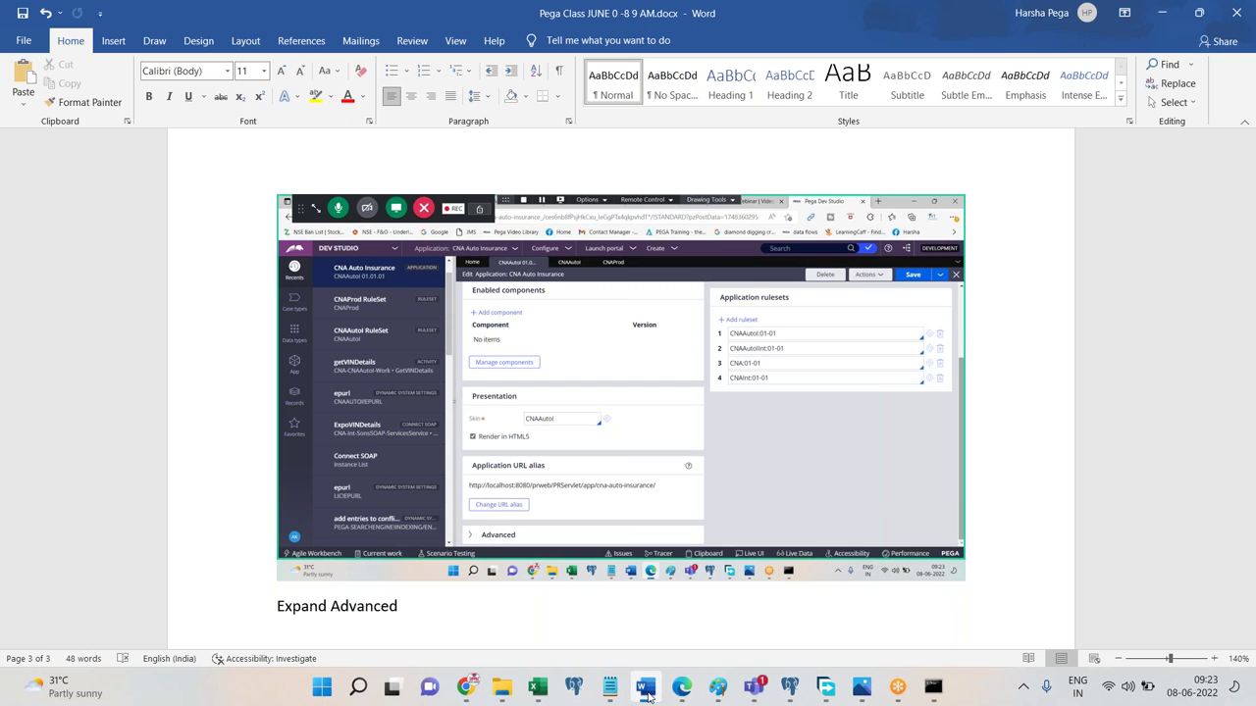
{"action": "left_click", "coordinate": [645, 688]}
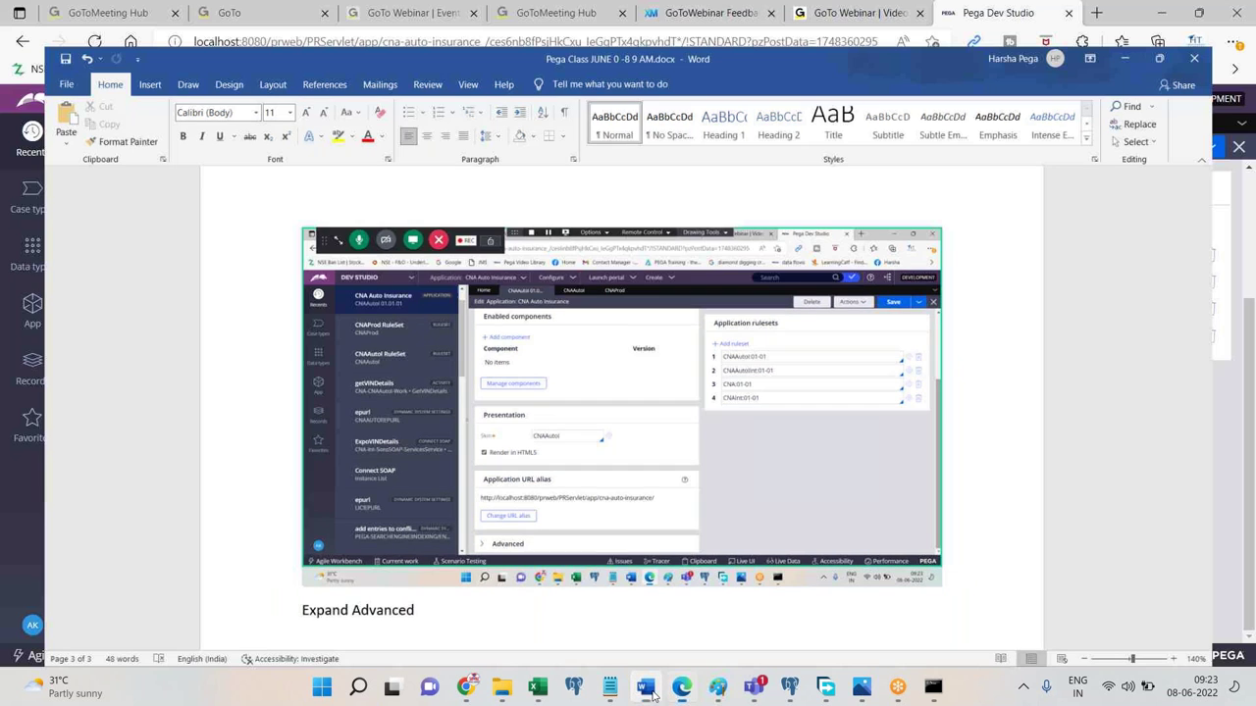
{"action": "left_click", "coordinate": [383, 622]}
{"action": "left_click_drag", "start_coordinate": [1251, 426], "coordinate": [1252, 596]}
Set Production rulesets to CNAProd, replacing the wrongly picked CosmosReact.
{"action": "left_click", "coordinate": [554, 334]}
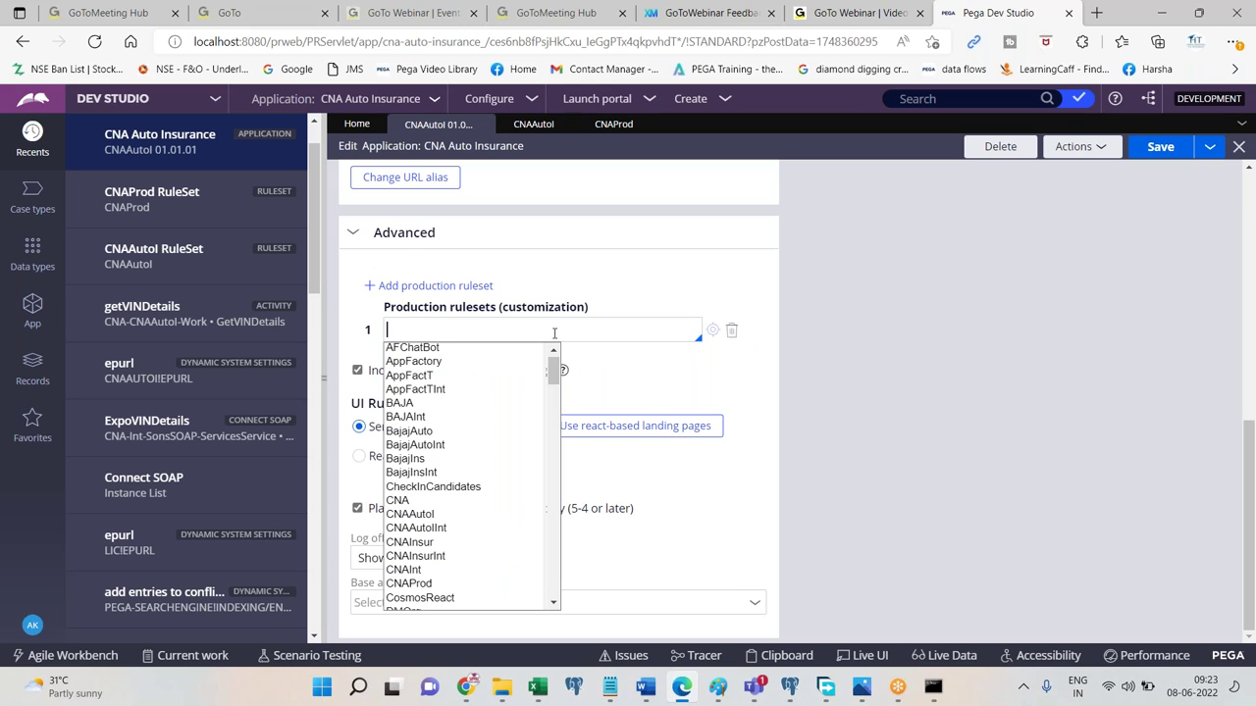
{"action": "type", "text": "cna"}
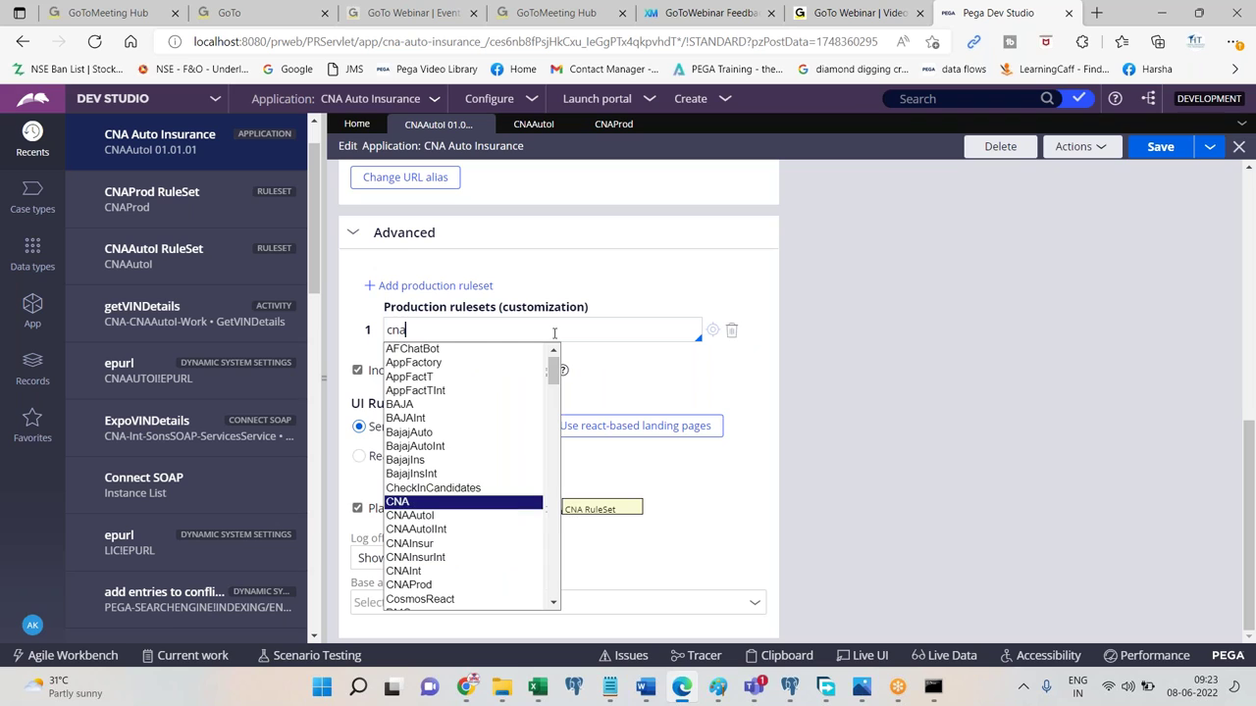
{"action": "type", "text": "pr"}
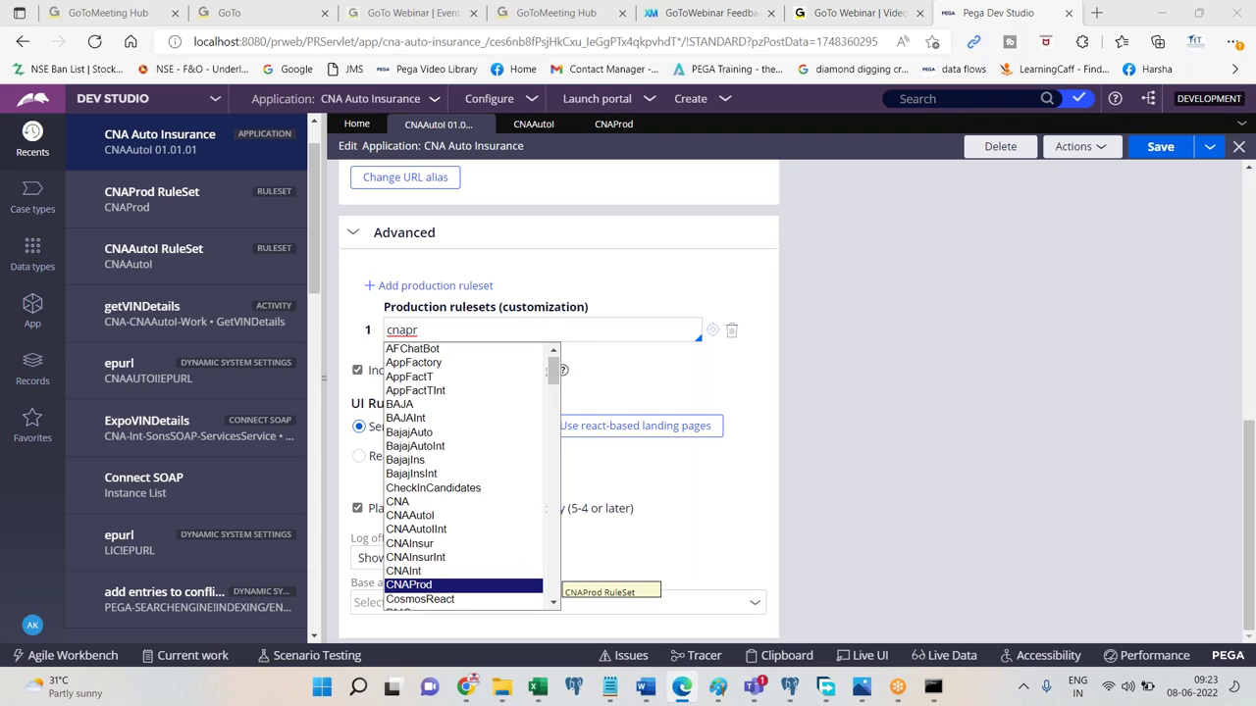
{"action": "left_click", "coordinate": [421, 598]}
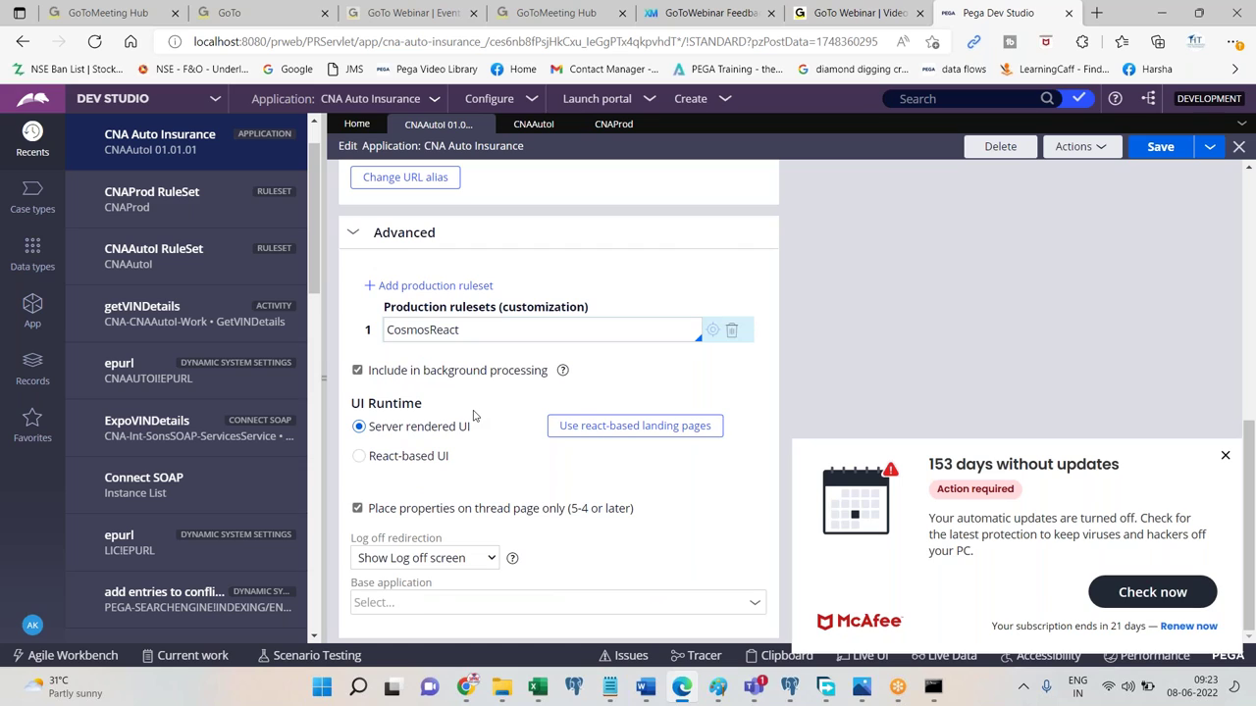
{"action": "double_click", "coordinate": [466, 332]}
{"action": "key", "text": "BackSpace"}
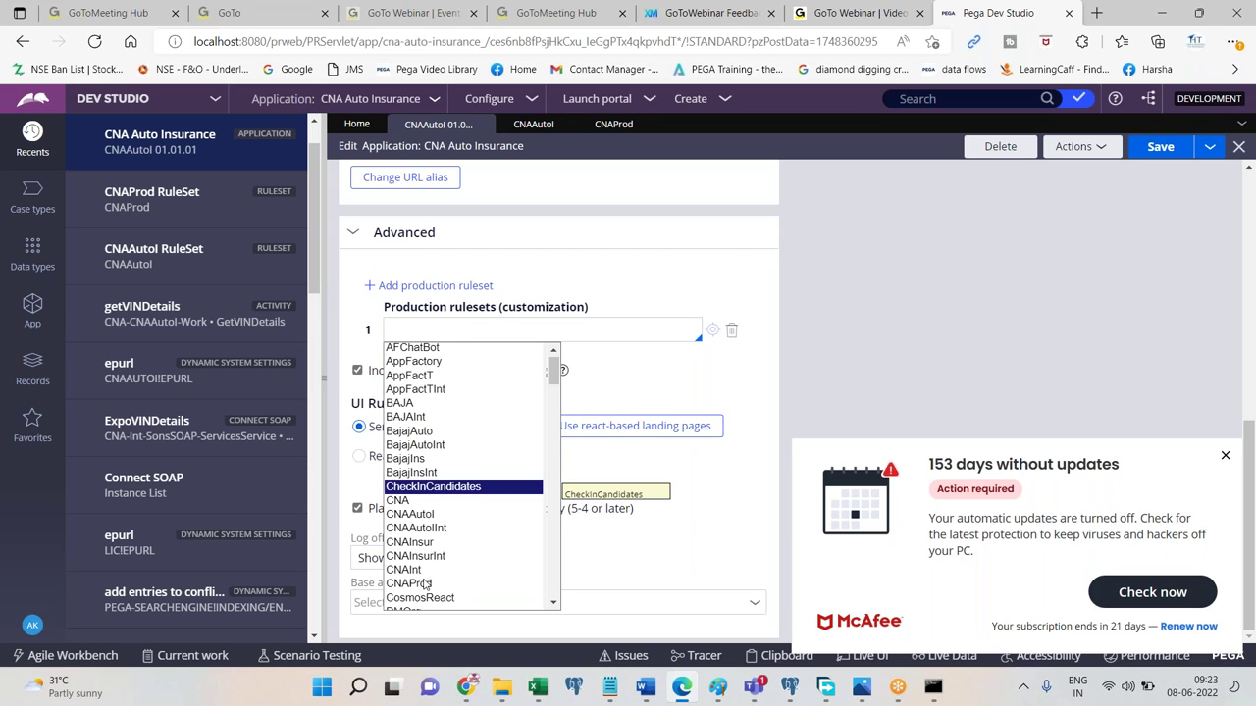
{"action": "left_click", "coordinate": [423, 584]}
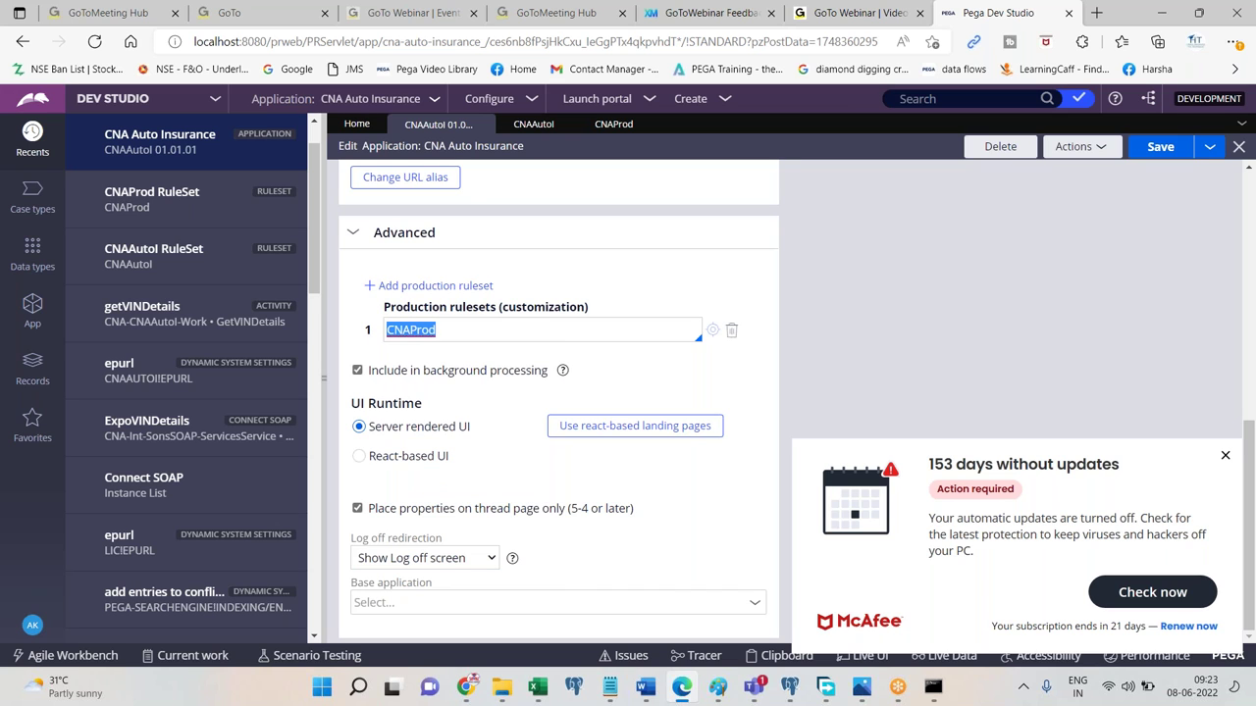
Save the application rule and add a screenshot with 'Save, Done.' to the notes.
{"action": "left_click", "coordinate": [1160, 146]}
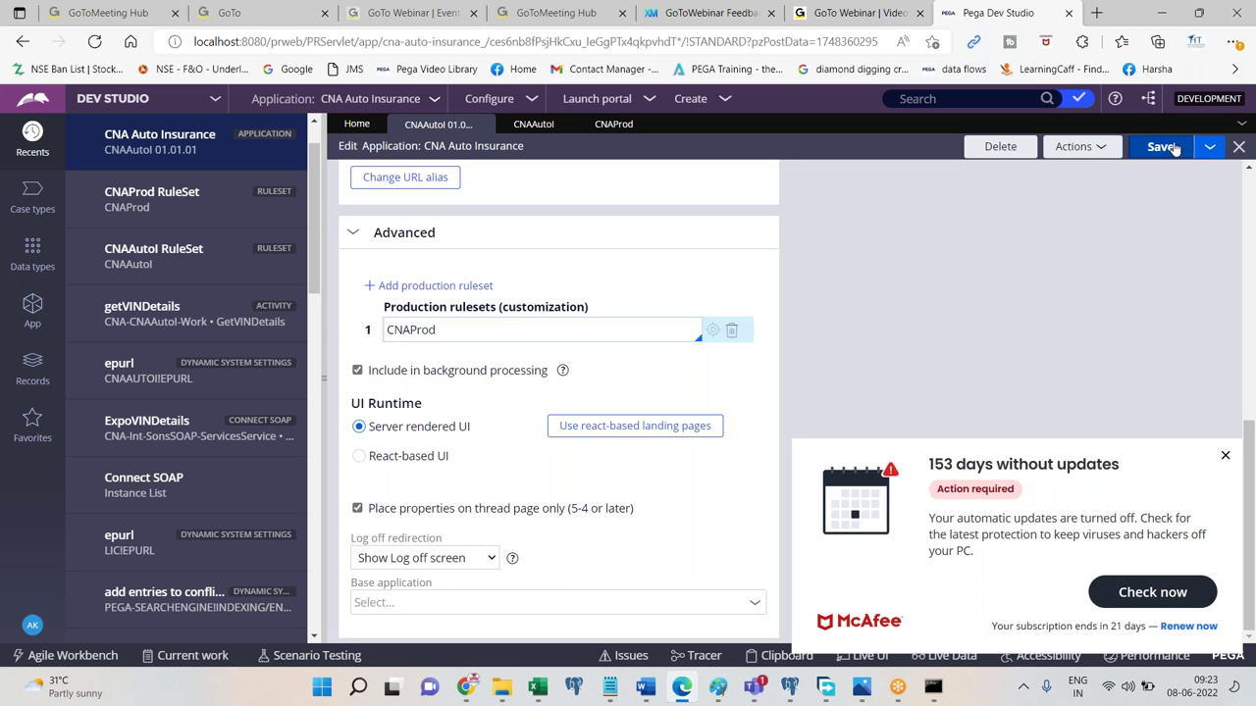
{"action": "left_click", "coordinate": [644, 686]}
{"action": "key", "text": "ctrl+v"}
{"action": "type", "text": "Save, Done."}
{"action": "key", "text": "Return"}
Append 01-01 so the production ruleset reads CNAProd:01-01, then save the application.
{"action": "left_click", "coordinate": [682, 687]}
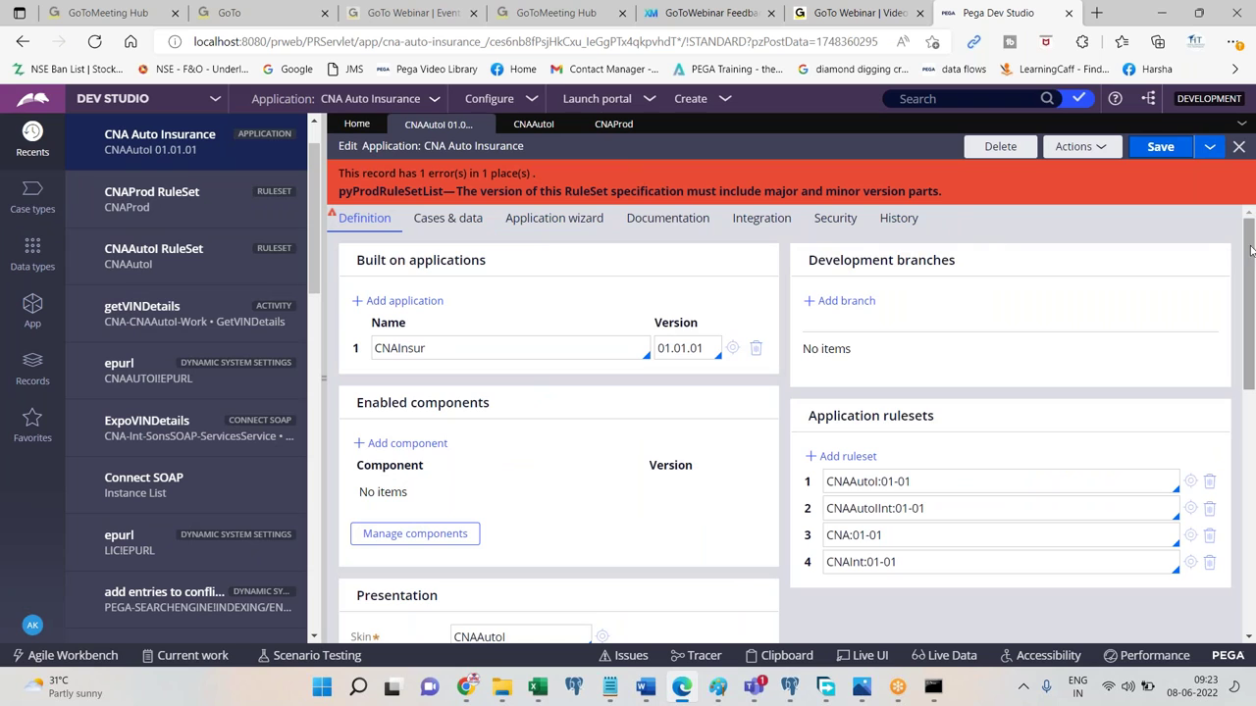
{"action": "left_click_drag", "start_coordinate": [1250, 253], "coordinate": [1249, 414]}
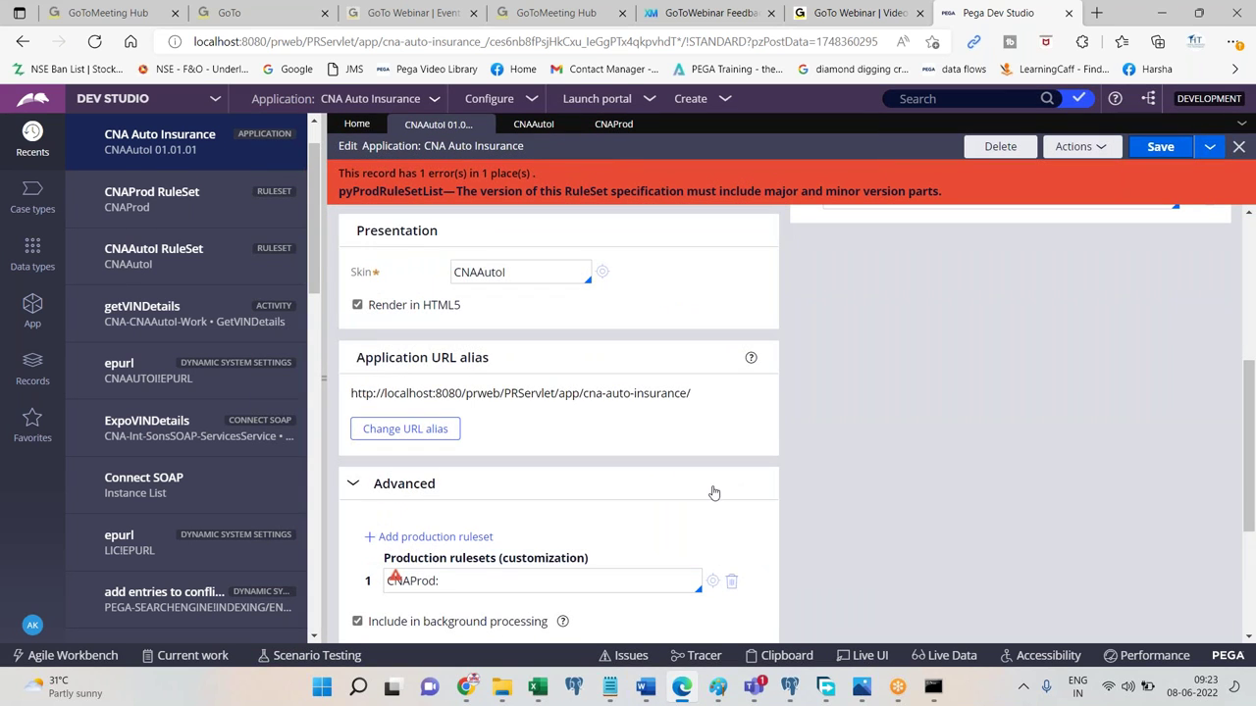
{"action": "left_click", "coordinate": [557, 581]}
{"action": "type", "text": "01-01"}
{"action": "key", "text": "ctrl+a"}
{"action": "left_click", "coordinate": [556, 581]}
{"action": "left_click", "coordinate": [1166, 153]}
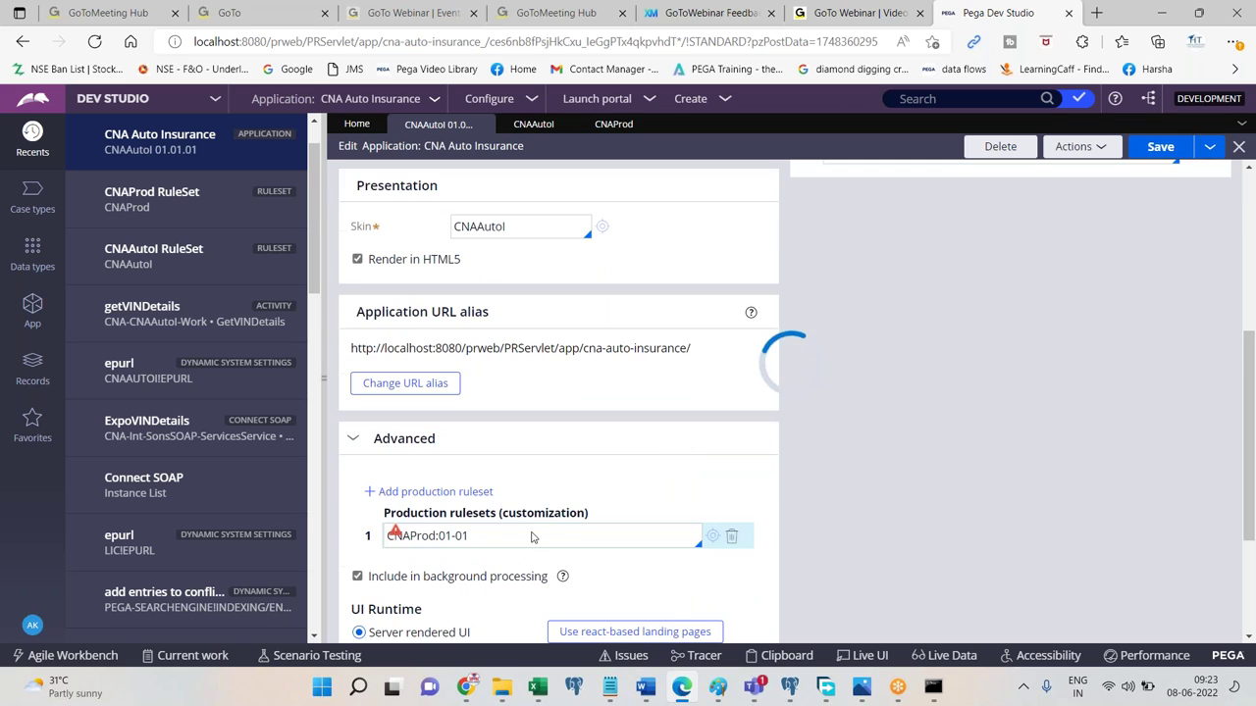
{"action": "scroll", "coordinate": [1253, 500], "scroll_direction": "down", "scroll_amount": 4}
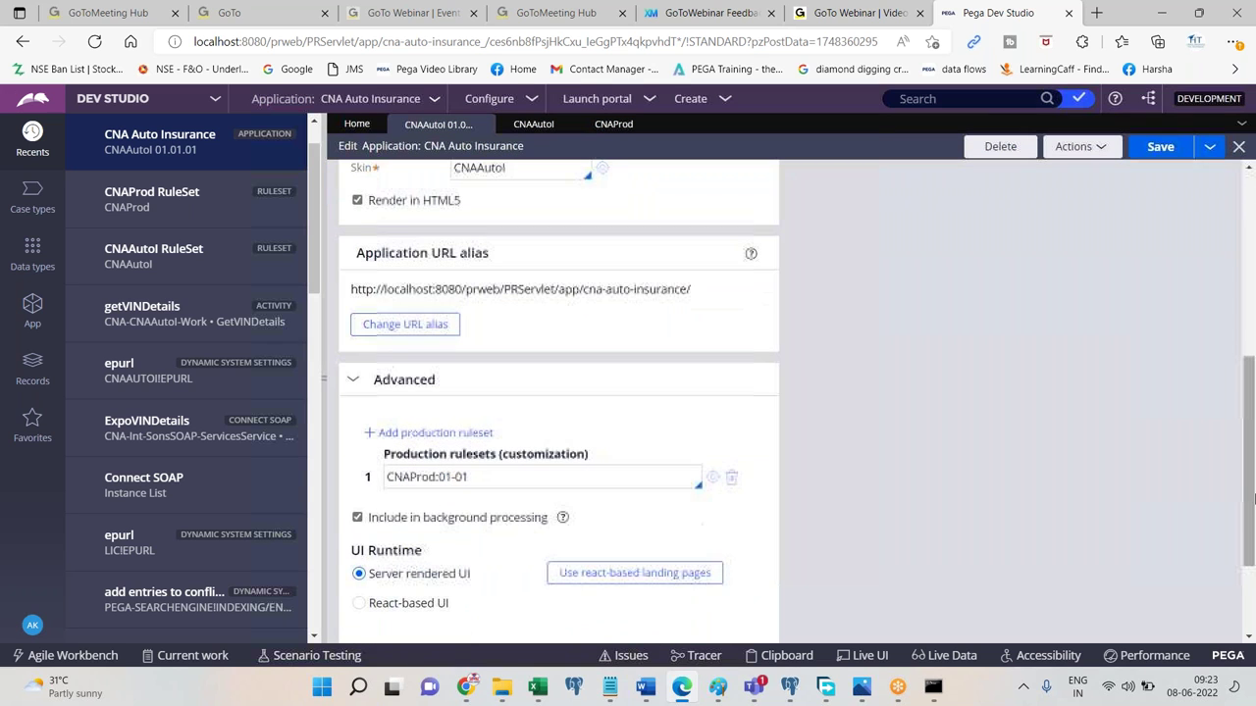
{"action": "triple_click", "coordinate": [665, 484]}
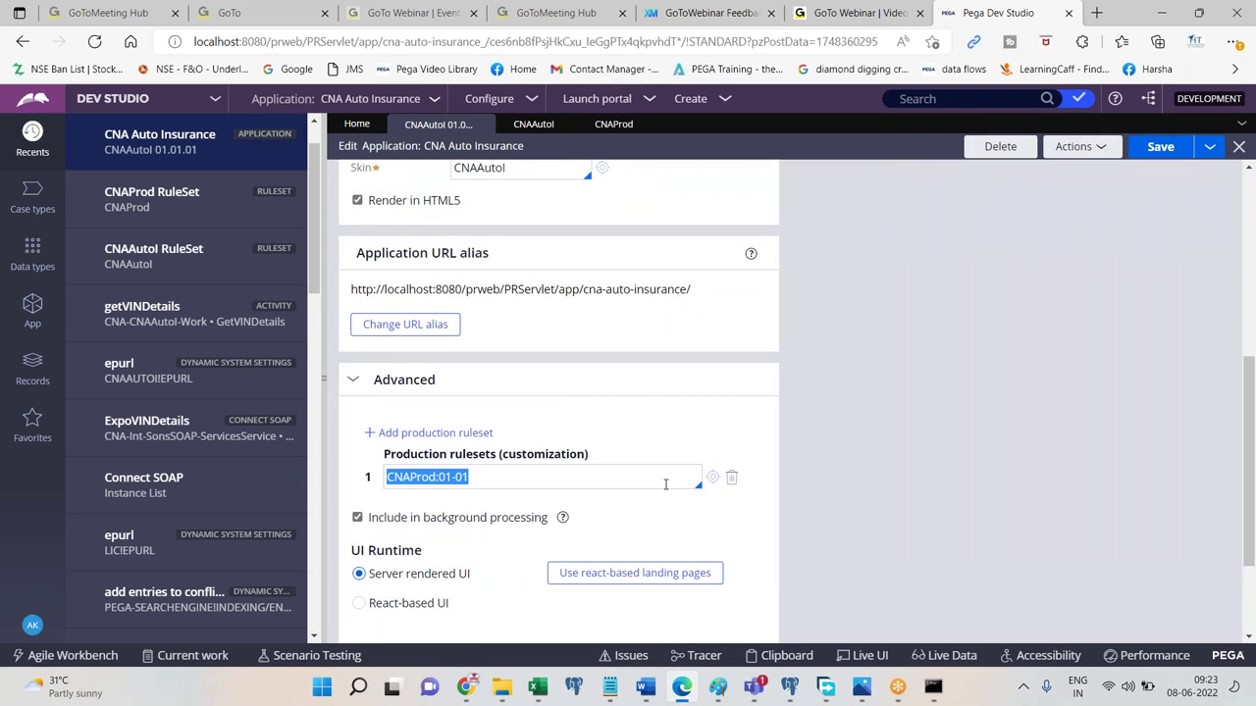
Replace the outdated notes screenshot with a fresh one showing CNAProd:01-01.
{"action": "left_click", "coordinate": [645, 686]}
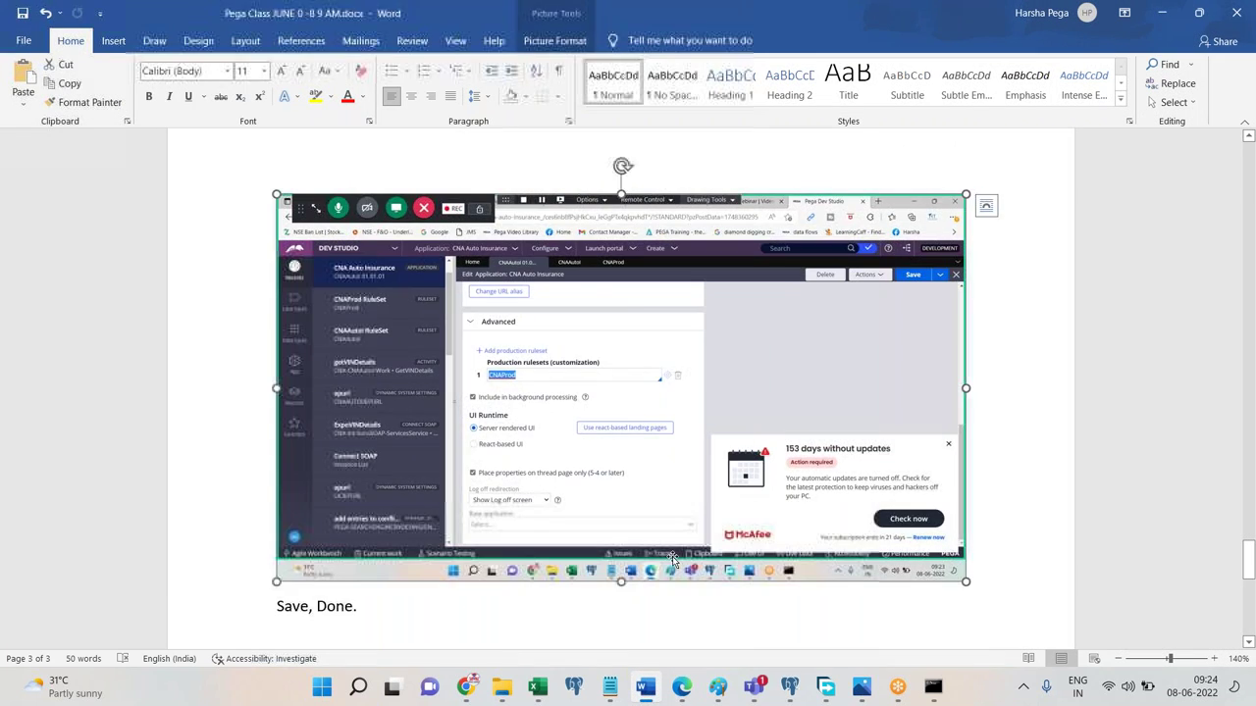
{"action": "key", "text": "Delete"}
{"action": "key", "text": "ctrl+v"}
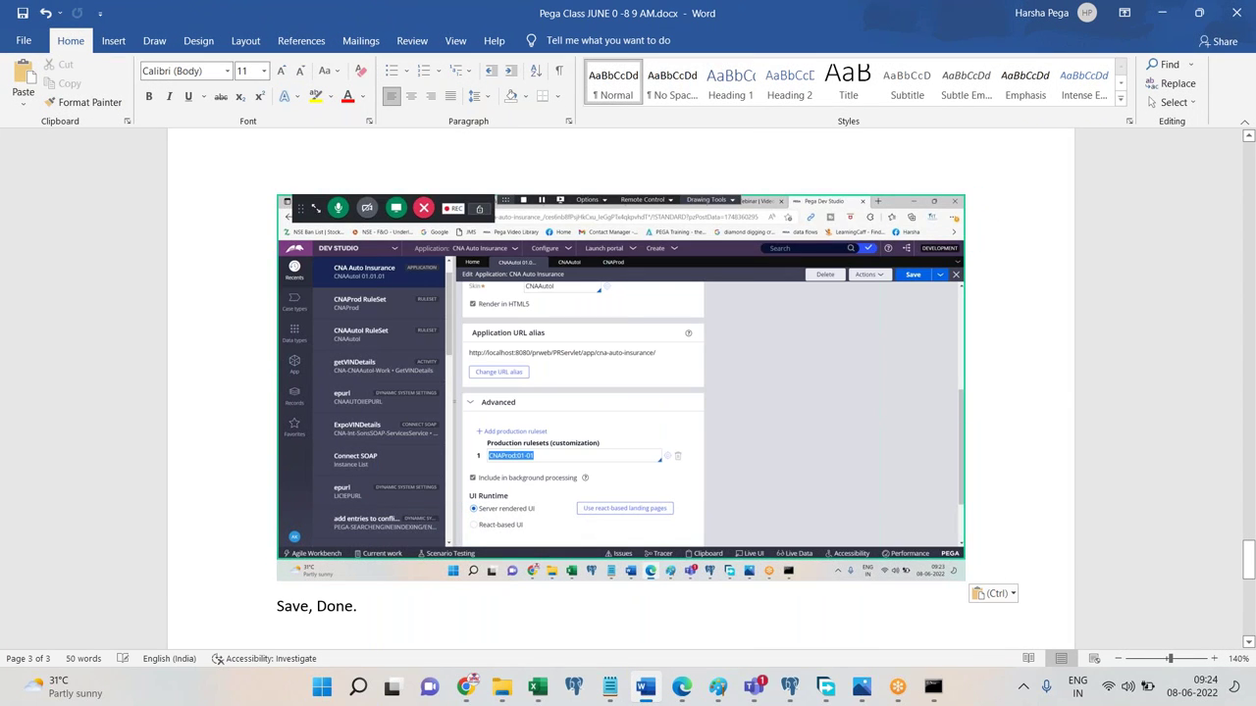
{"action": "scroll", "coordinate": [673, 572], "scroll_direction": "down", "scroll_amount": 4}
{"action": "left_click", "coordinate": [644, 686]}
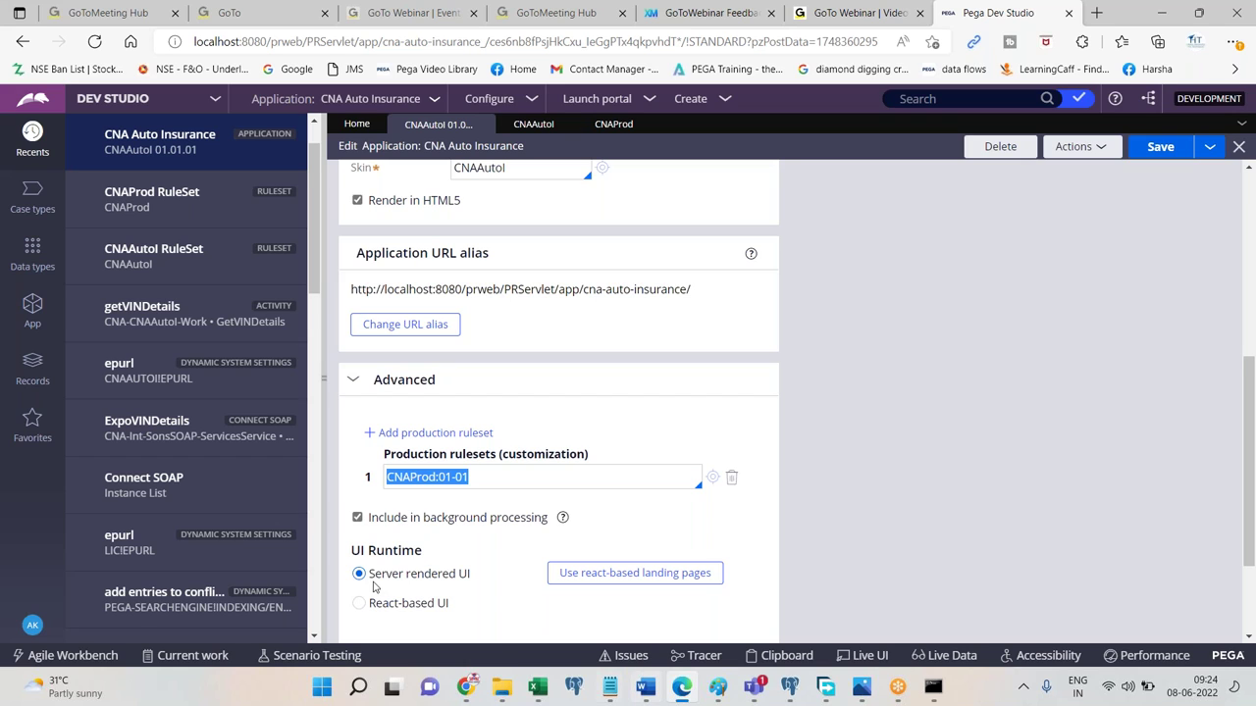
Start a new property on CNA-CNAAutoI-Work via Create > Data Model, in ruleset CNAAutoI 01-01-03.
{"action": "left_click", "coordinate": [33, 322]}
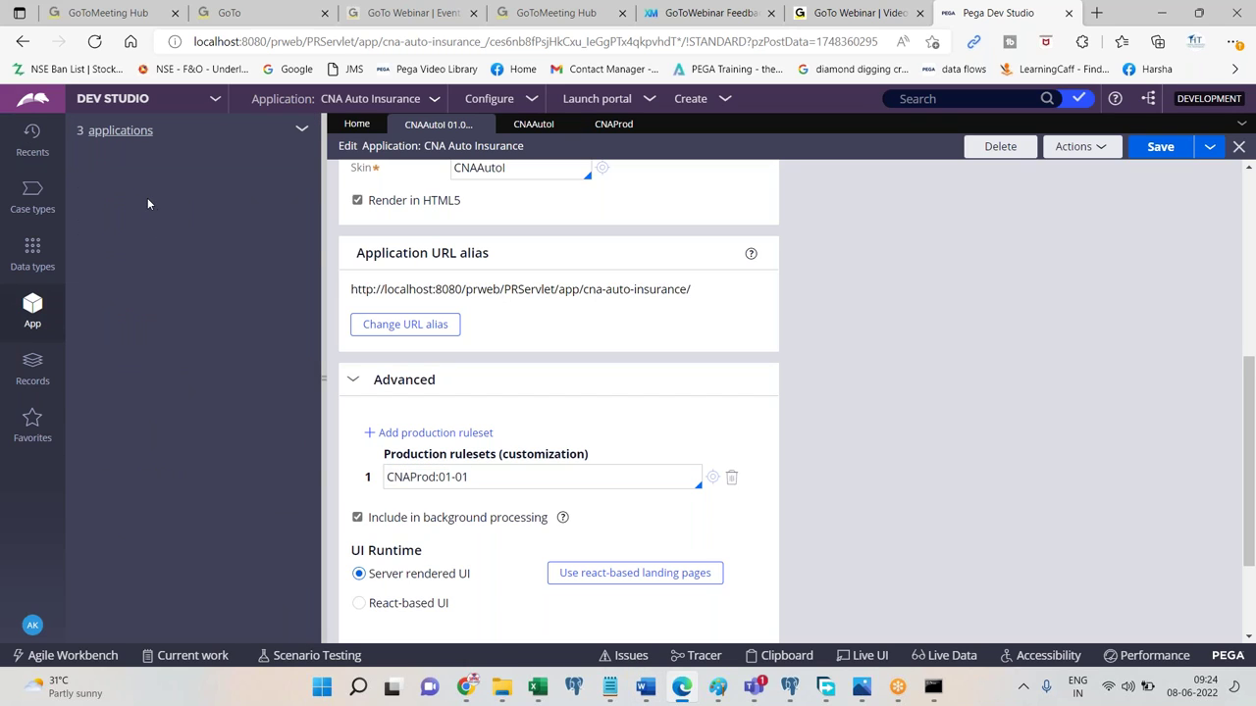
{"action": "left_click", "coordinate": [174, 224]}
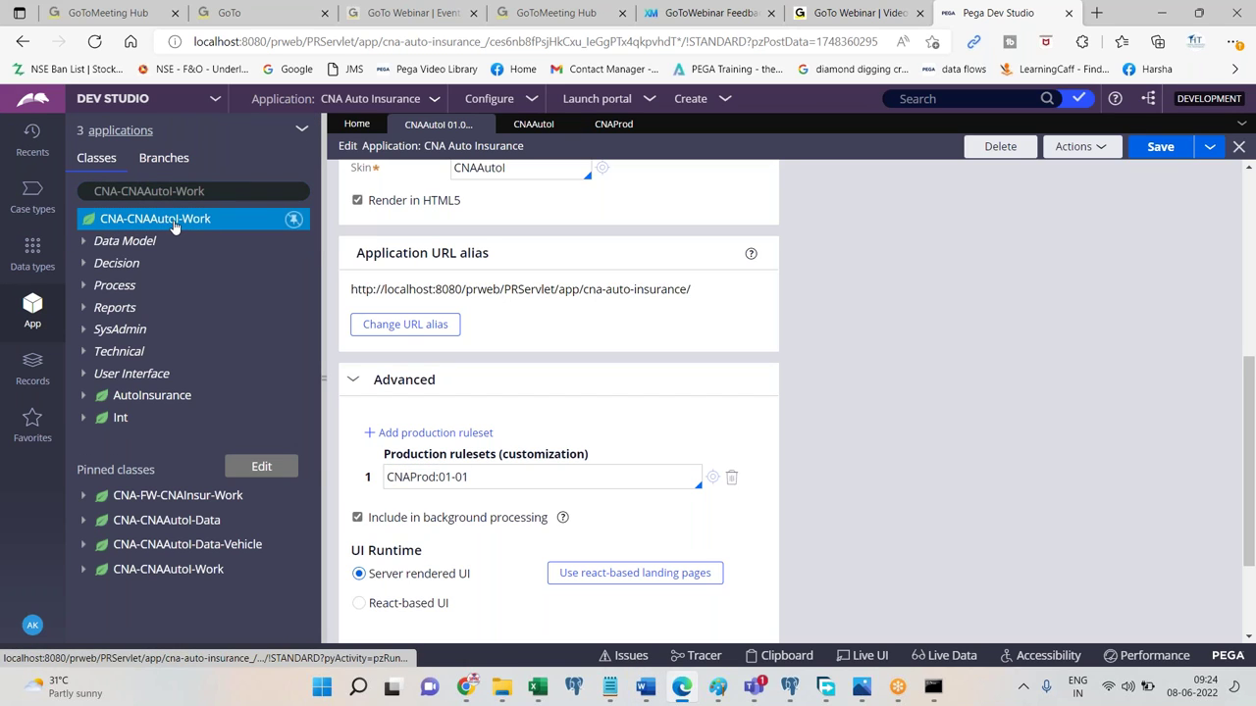
{"action": "right_click", "coordinate": [214, 232]}
{"action": "mouse_move", "coordinate": [241, 245]}
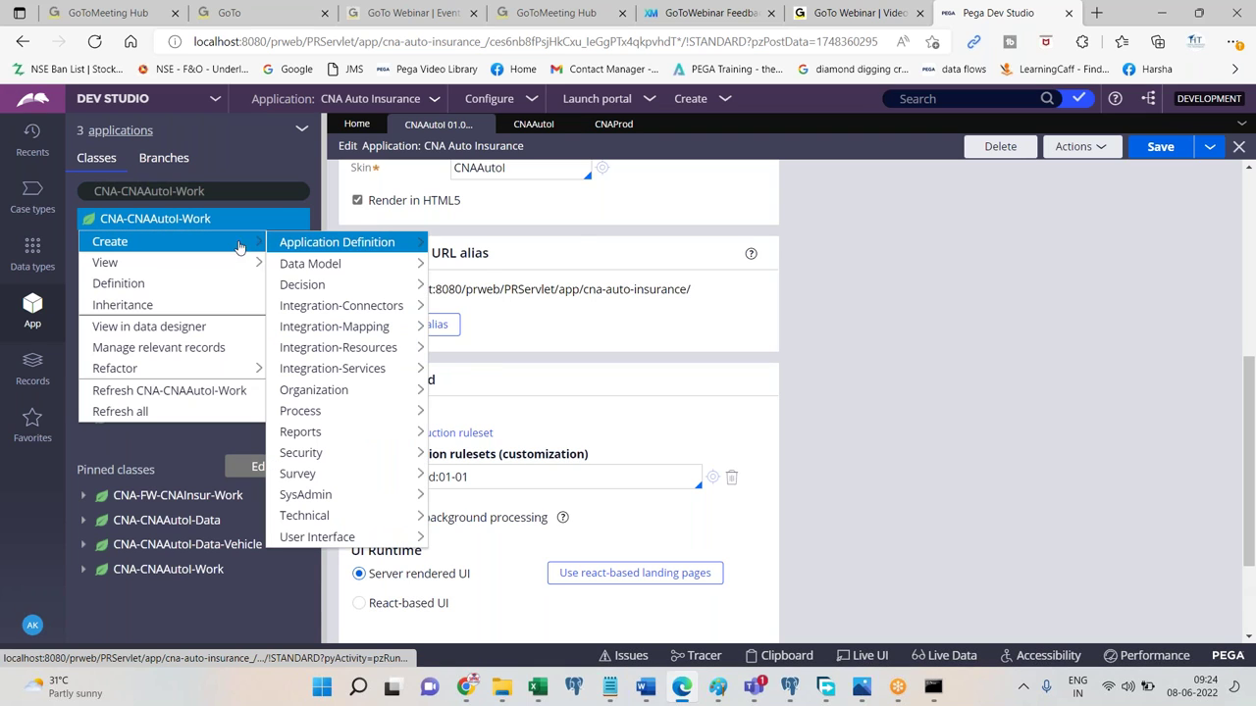
{"action": "mouse_move", "coordinate": [301, 267]}
{"action": "left_click", "coordinate": [478, 420]}
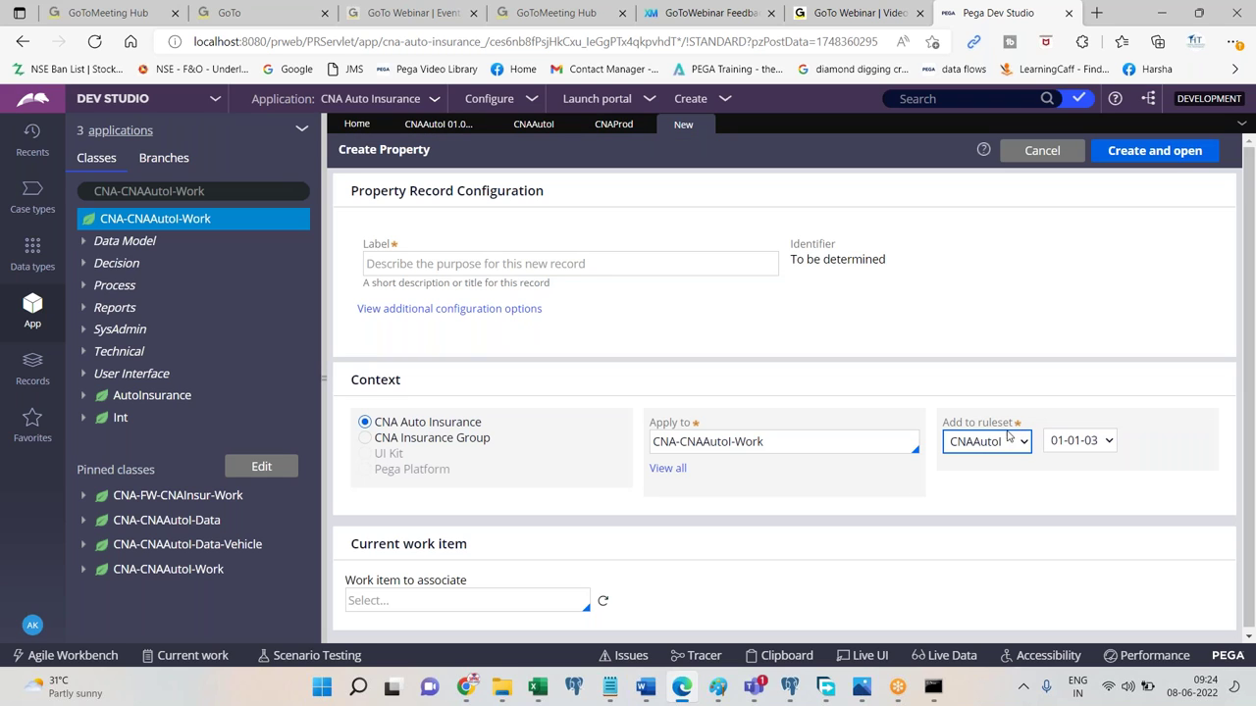
{"action": "left_click", "coordinate": [1000, 442]}
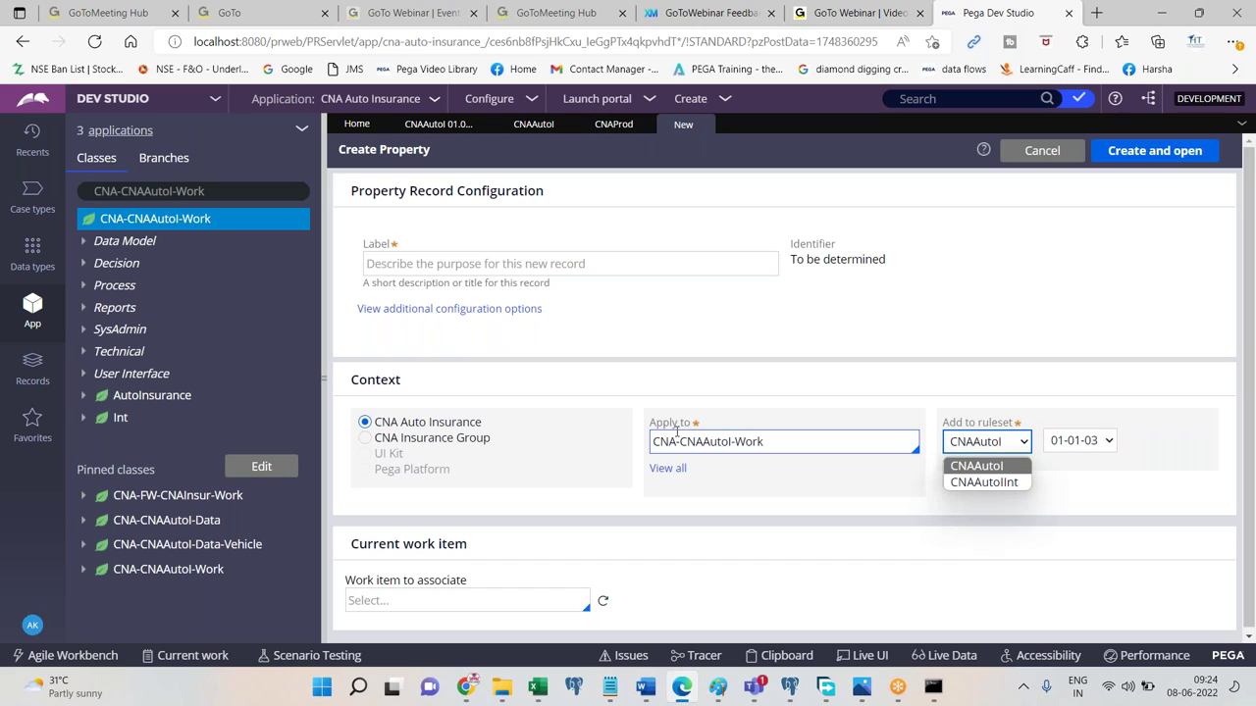
{"action": "left_click", "coordinate": [829, 448]}
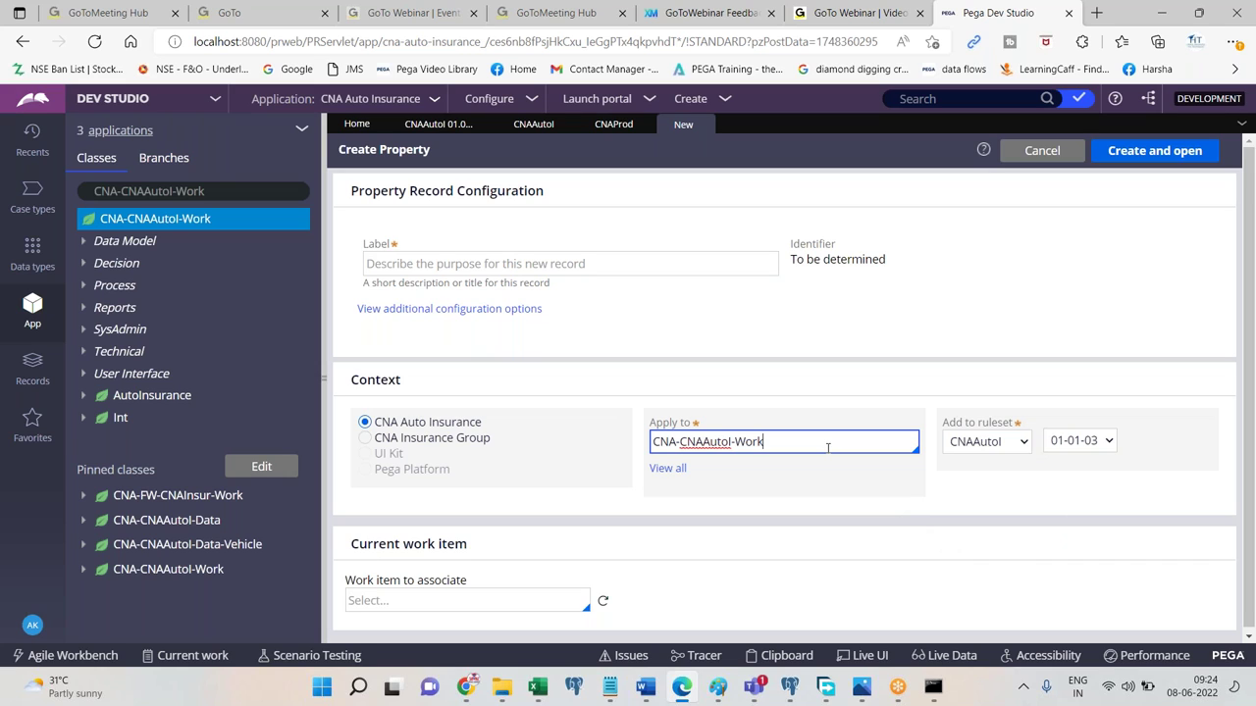
{"action": "left_click", "coordinate": [666, 468]}
{"action": "left_click", "coordinate": [778, 508]}
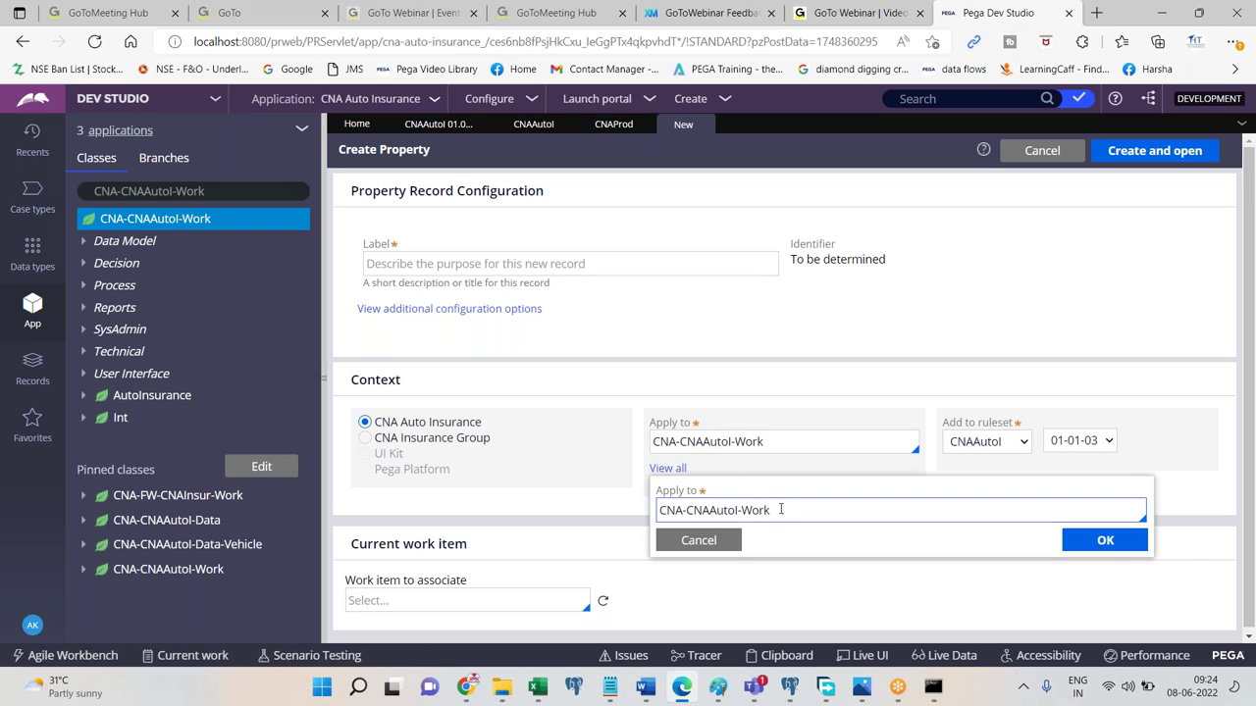
{"action": "type", "text": "-V"}
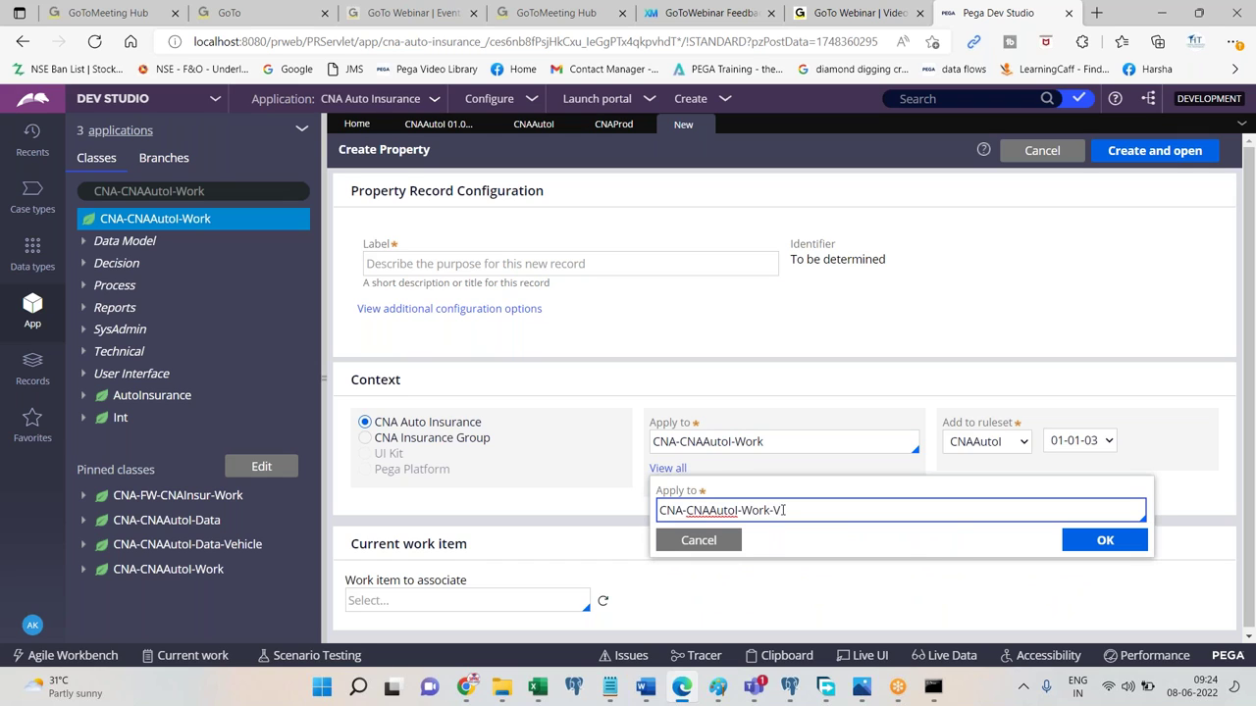
{"action": "left_click", "coordinate": [840, 535]}
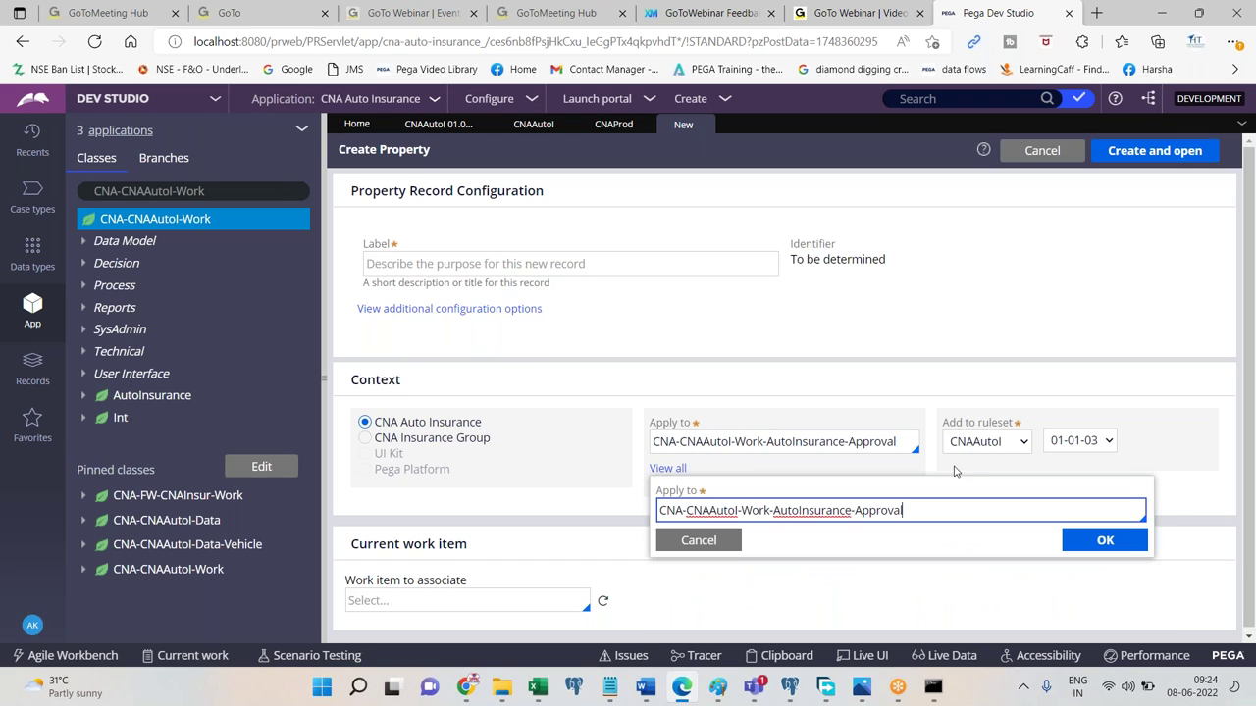
{"action": "left_click", "coordinate": [970, 441]}
{"action": "left_click", "coordinate": [970, 442]}
{"action": "left_click", "coordinate": [969, 441]}
{"action": "left_click", "coordinate": [969, 441]}
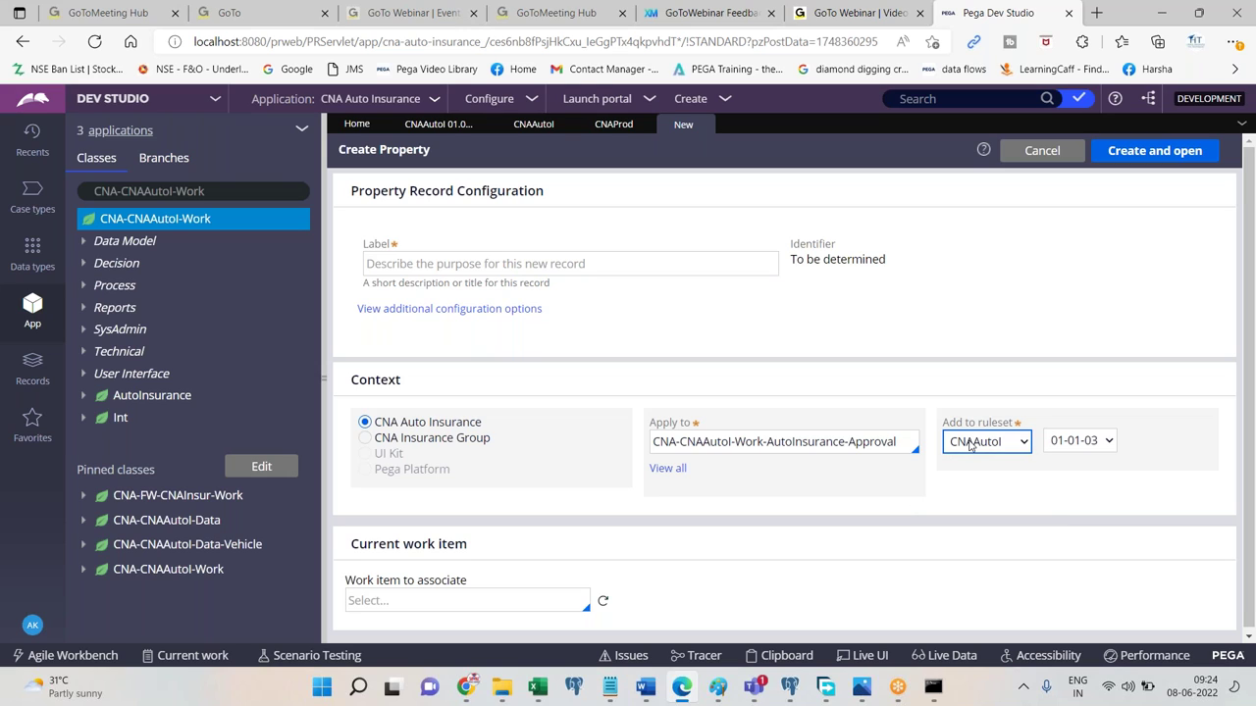
{"action": "left_click", "coordinate": [969, 441]}
{"action": "triple_click", "coordinate": [893, 444]}
{"action": "left_click", "coordinate": [894, 444]}
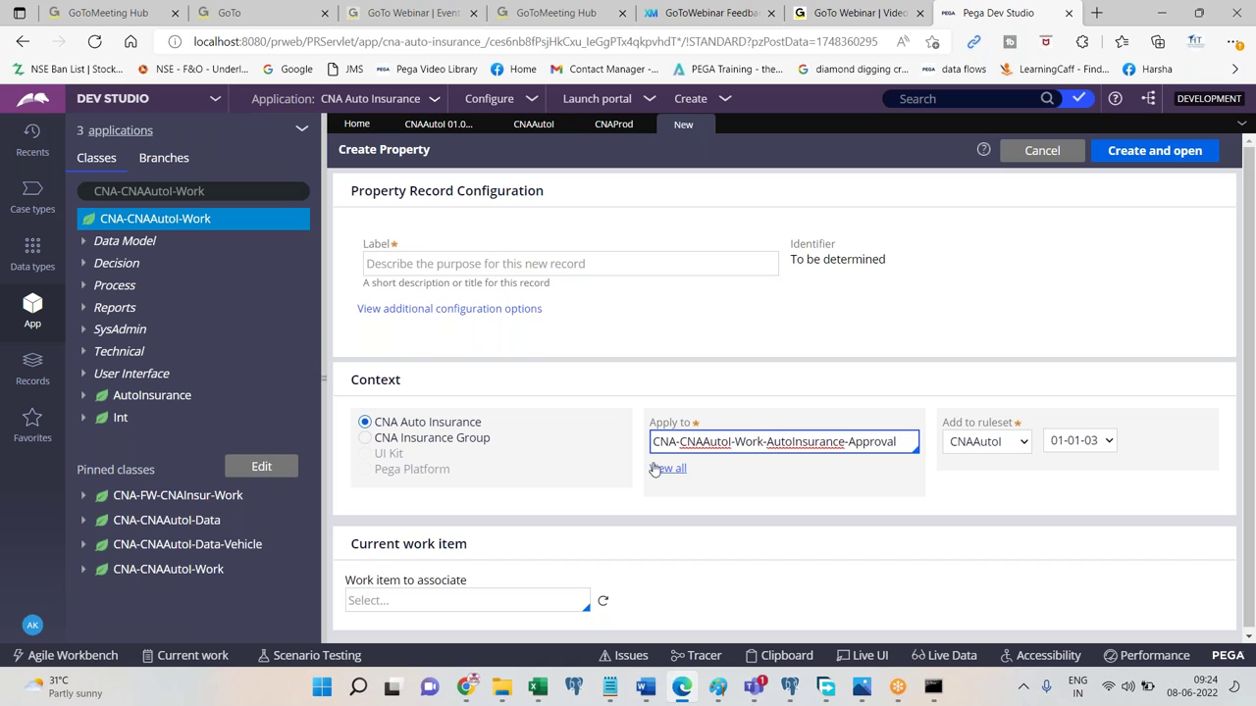
{"action": "left_click", "coordinate": [365, 438]}
{"action": "left_click", "coordinate": [893, 443]}
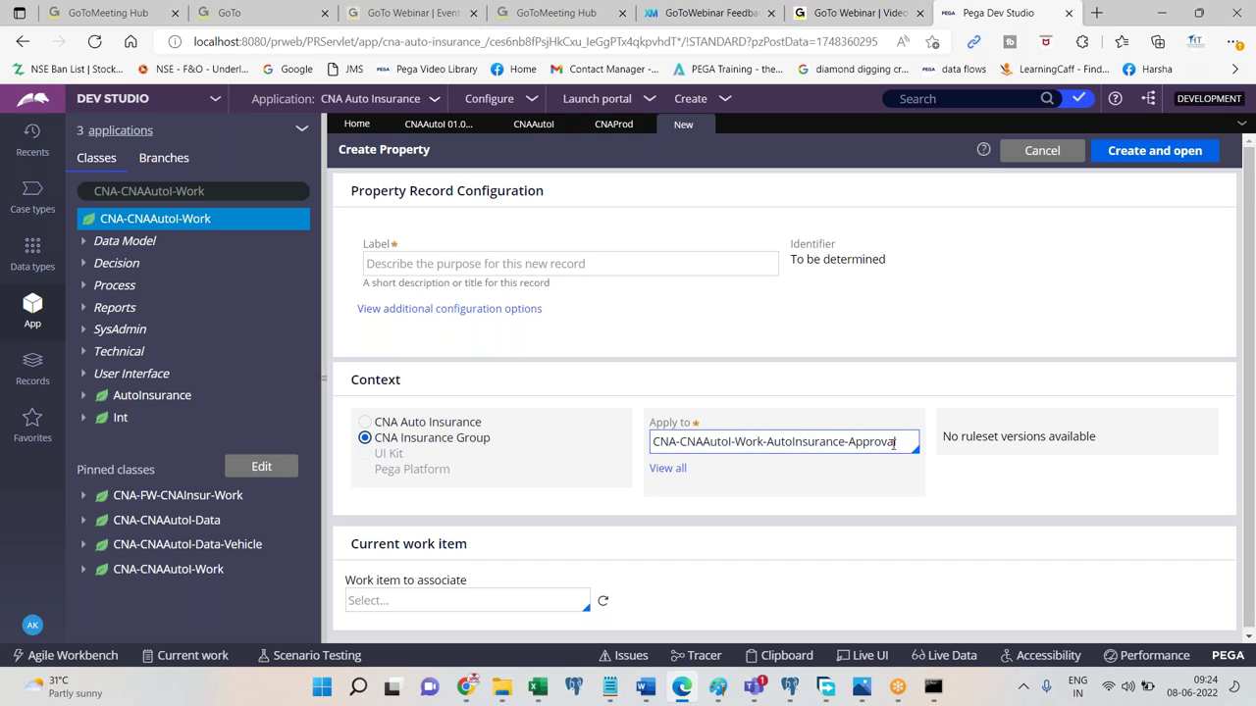
{"action": "left_click_drag", "start_coordinate": [766, 442], "coordinate": [786, 441]}
{"action": "left_click_drag", "start_coordinate": [878, 443], "coordinate": [908, 442]}
{"action": "key", "text": "BackSpace"}
{"action": "key", "text": "Tab"}
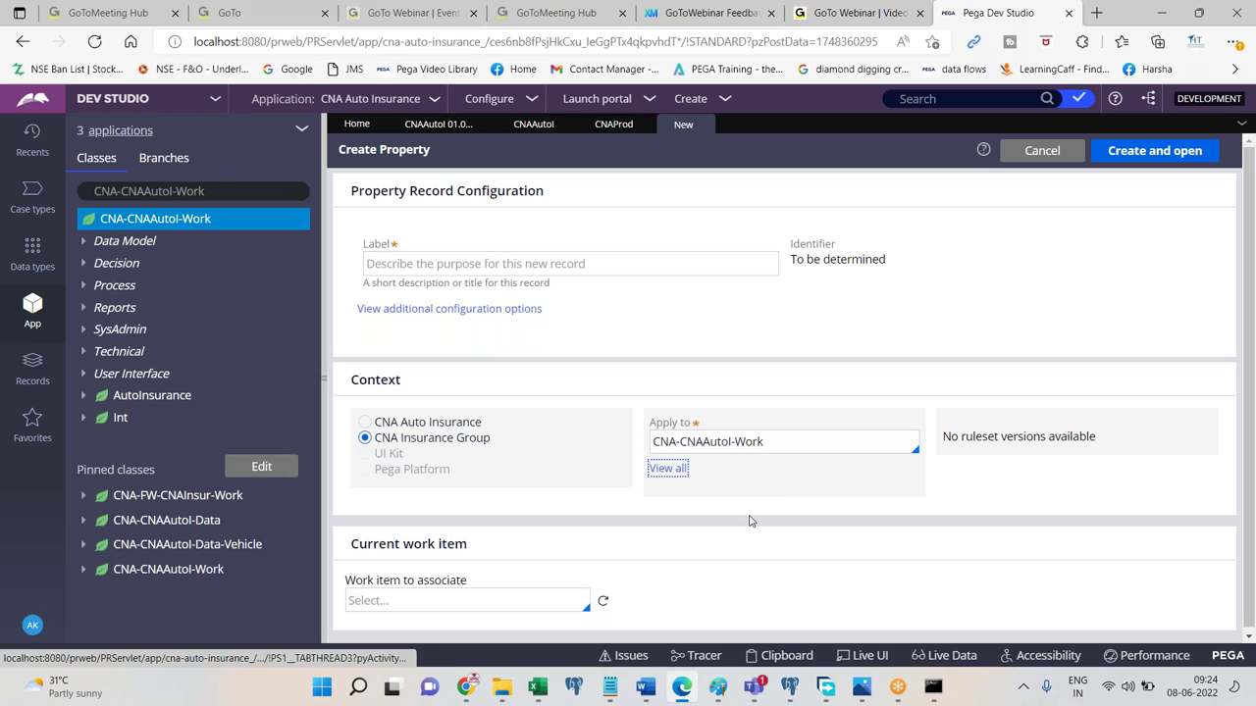
{"action": "left_click", "coordinate": [365, 422]}
{"action": "left_click", "coordinate": [1009, 441]}
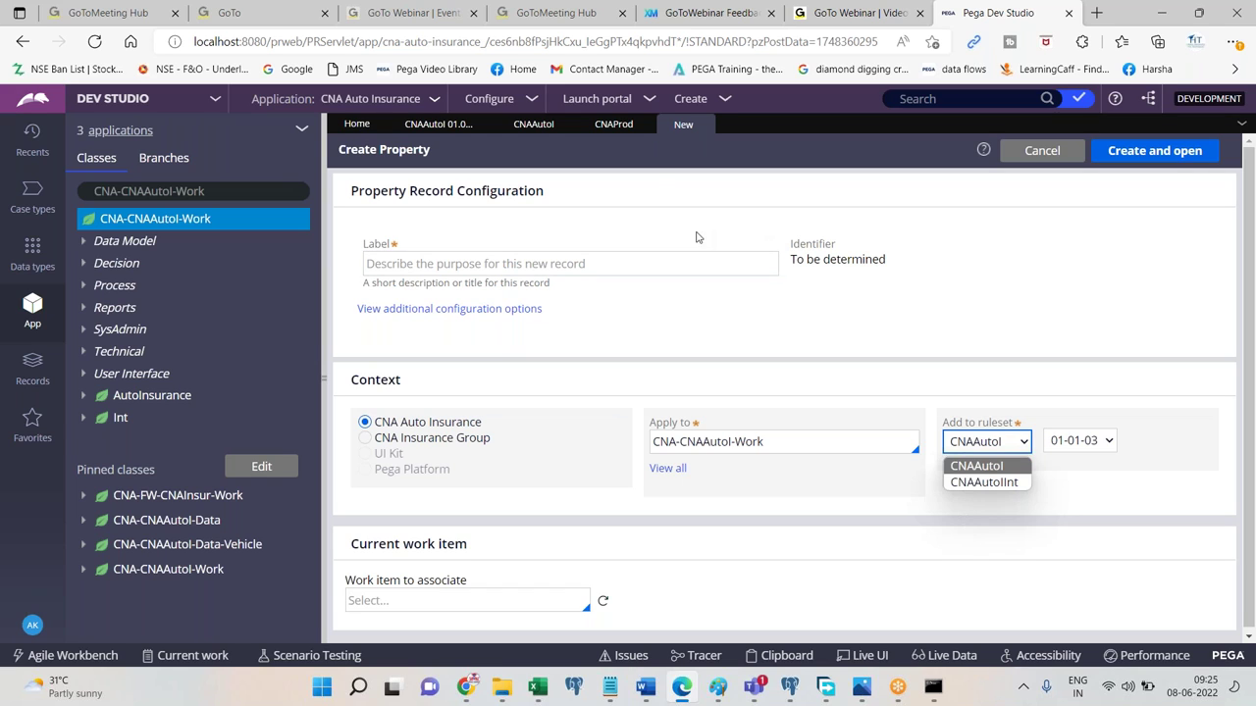
Save the CNAProd ruleset, recheck the property form's ruleset choices, and return to the application record.
{"action": "left_click", "coordinate": [614, 126]}
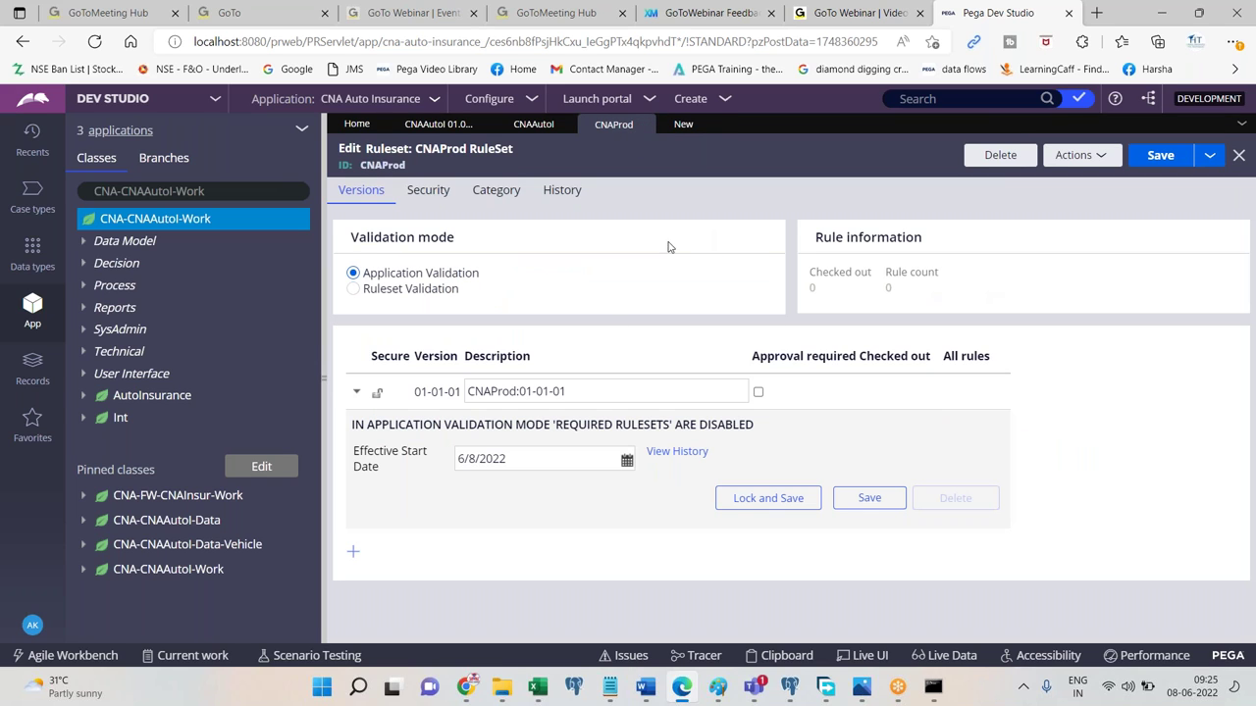
{"action": "left_click", "coordinate": [1161, 158]}
{"action": "left_click", "coordinate": [683, 125]}
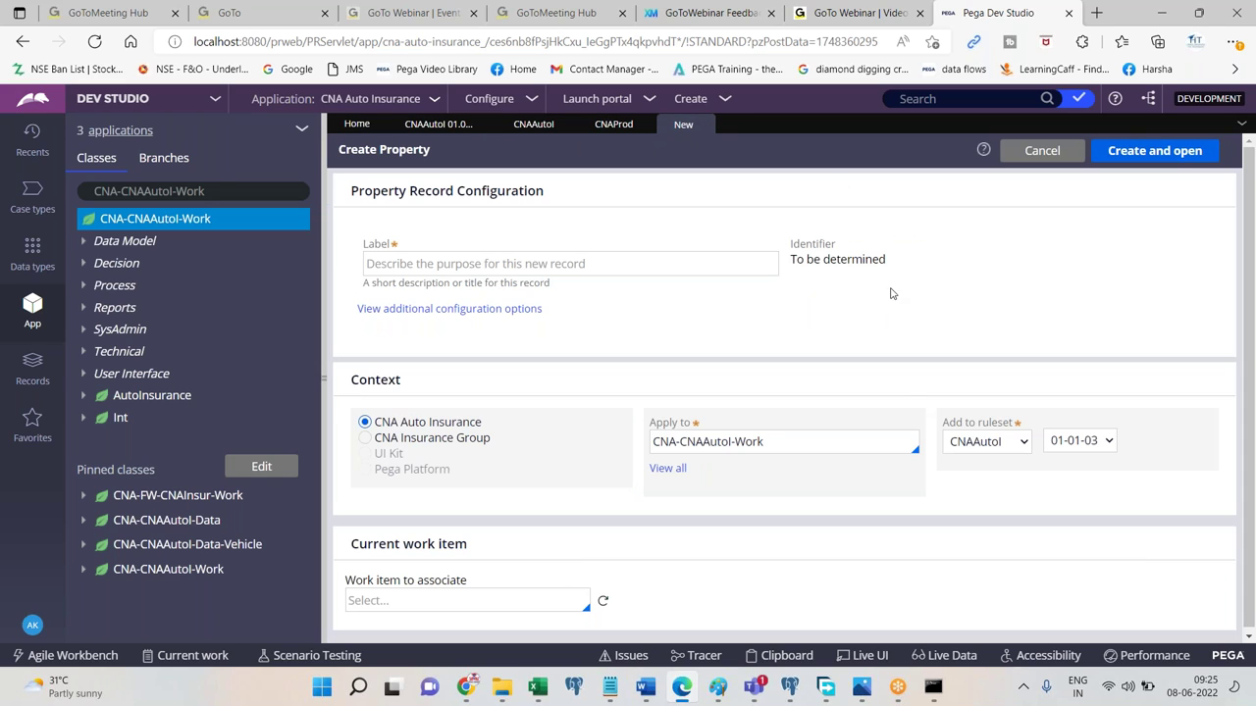
{"action": "left_click", "coordinate": [1038, 443]}
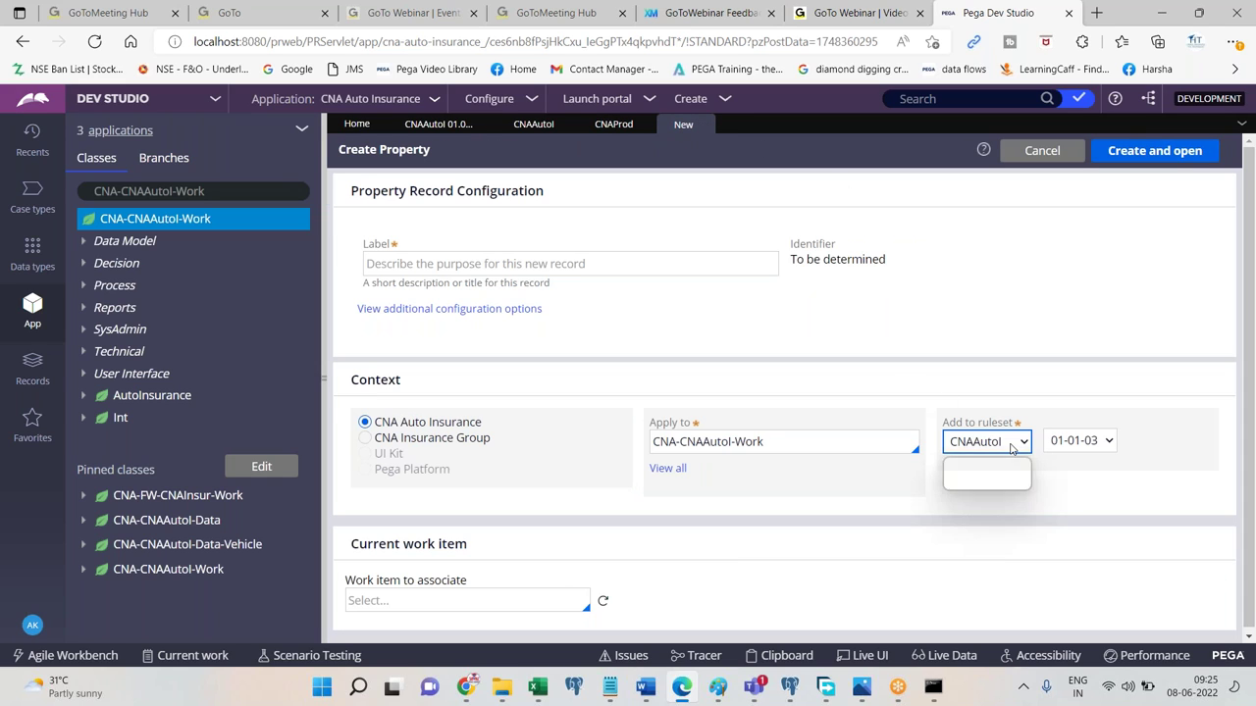
{"action": "left_click", "coordinate": [1016, 382]}
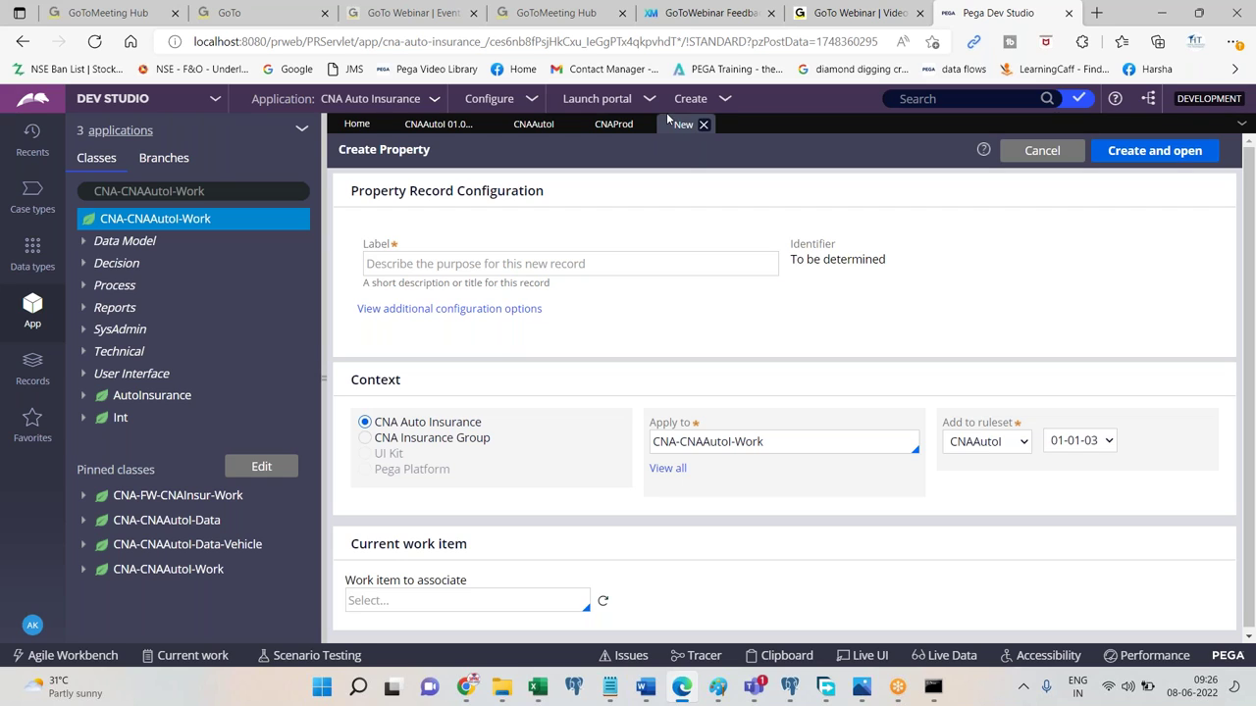
{"action": "left_click", "coordinate": [431, 123]}
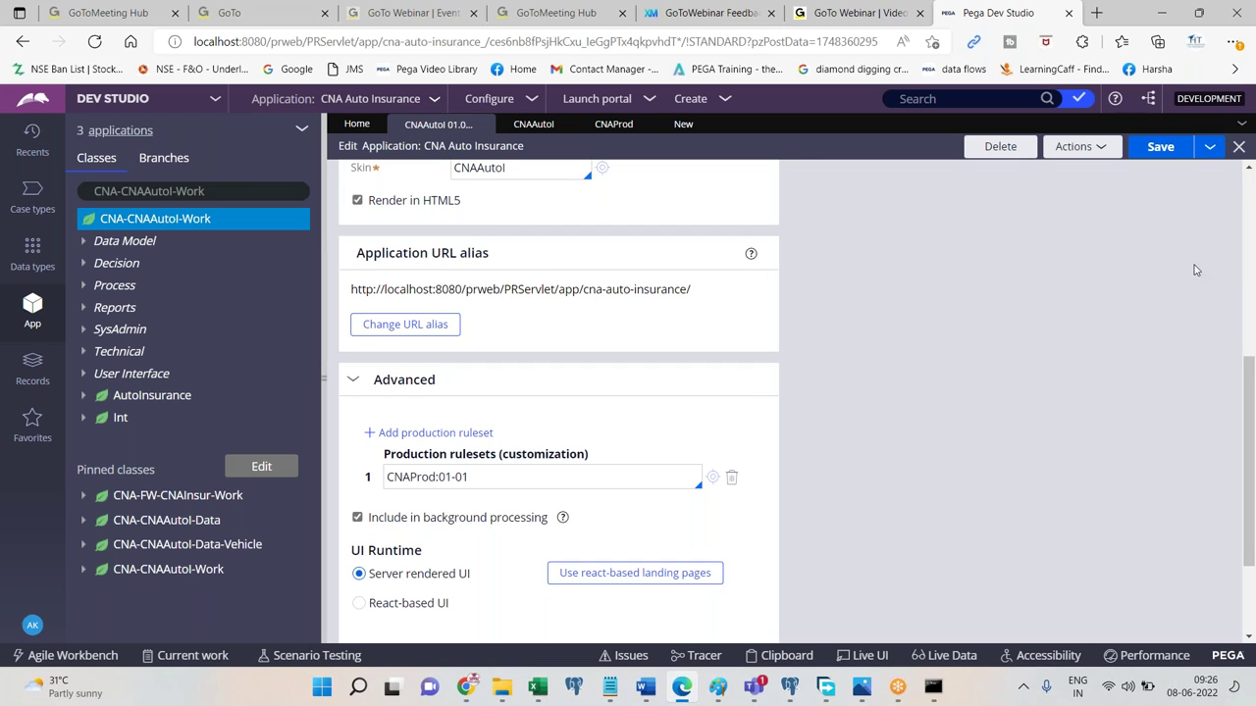
{"action": "left_click", "coordinate": [1252, 277]}
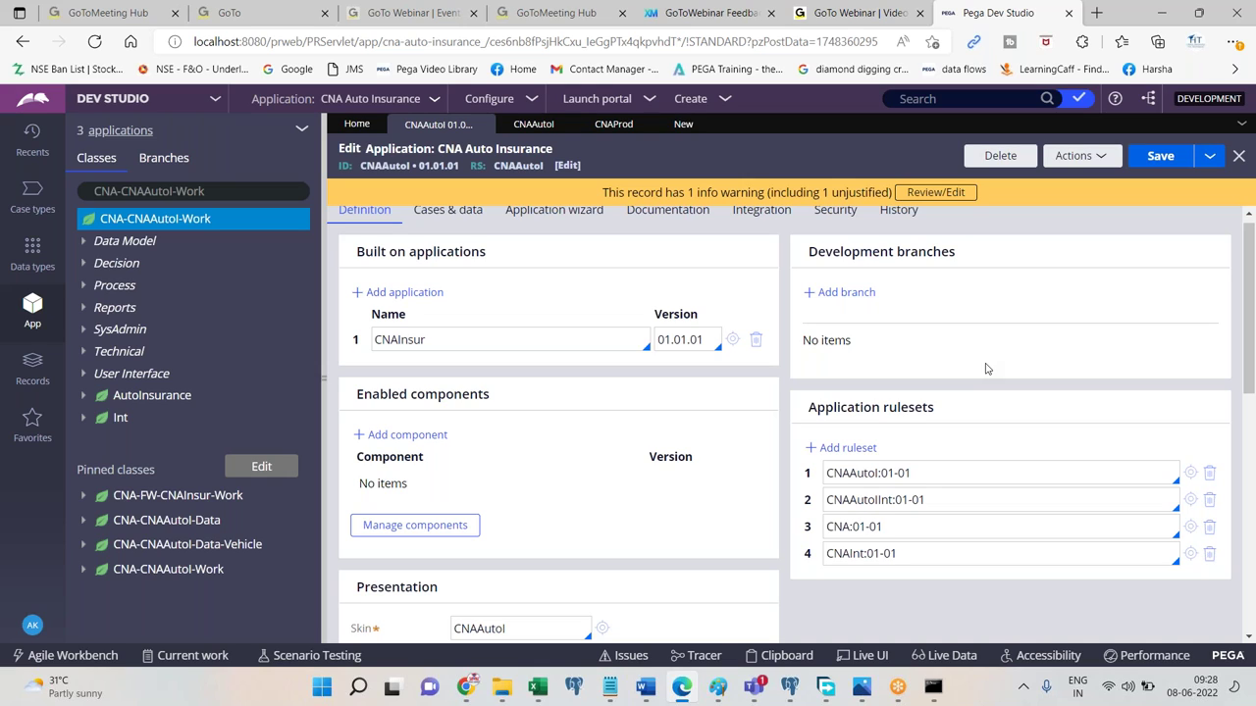
Browse AutoInsurance > Decision > Decision Table and open InsTypTble.
{"action": "left_click", "coordinate": [88, 265]}
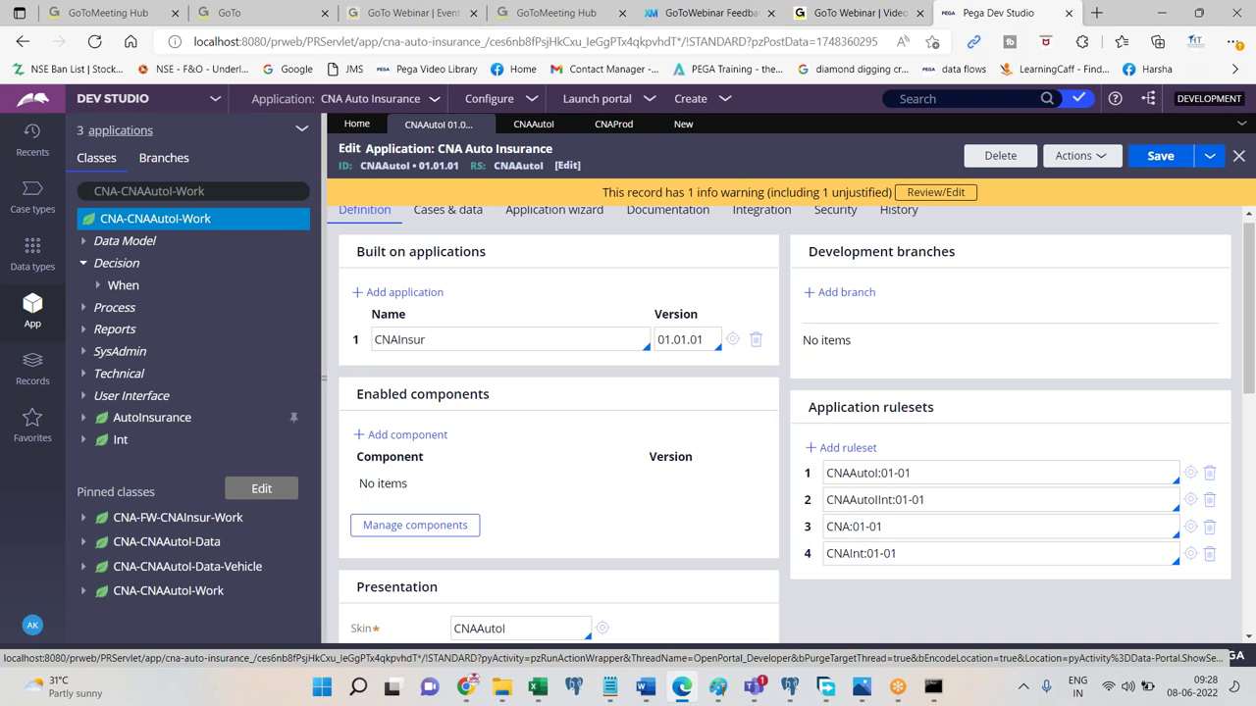
{"action": "left_click", "coordinate": [84, 418]}
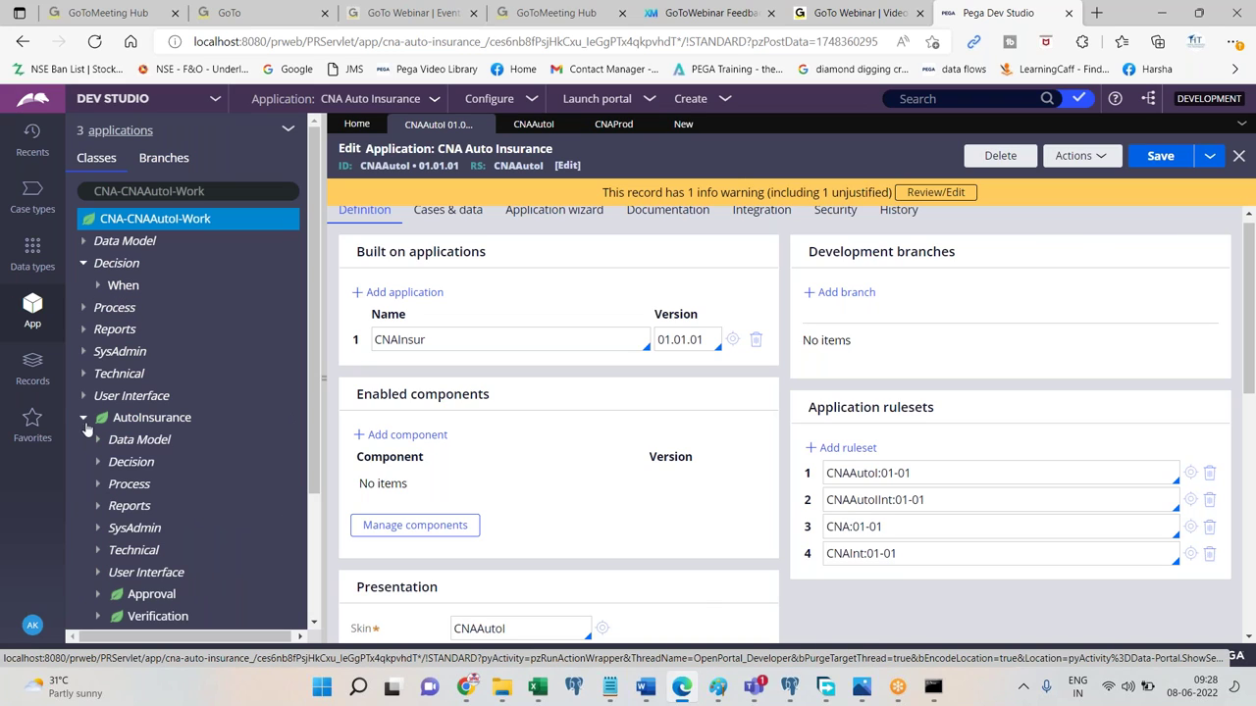
{"action": "left_click", "coordinate": [142, 467]}
{"action": "left_click", "coordinate": [162, 484]}
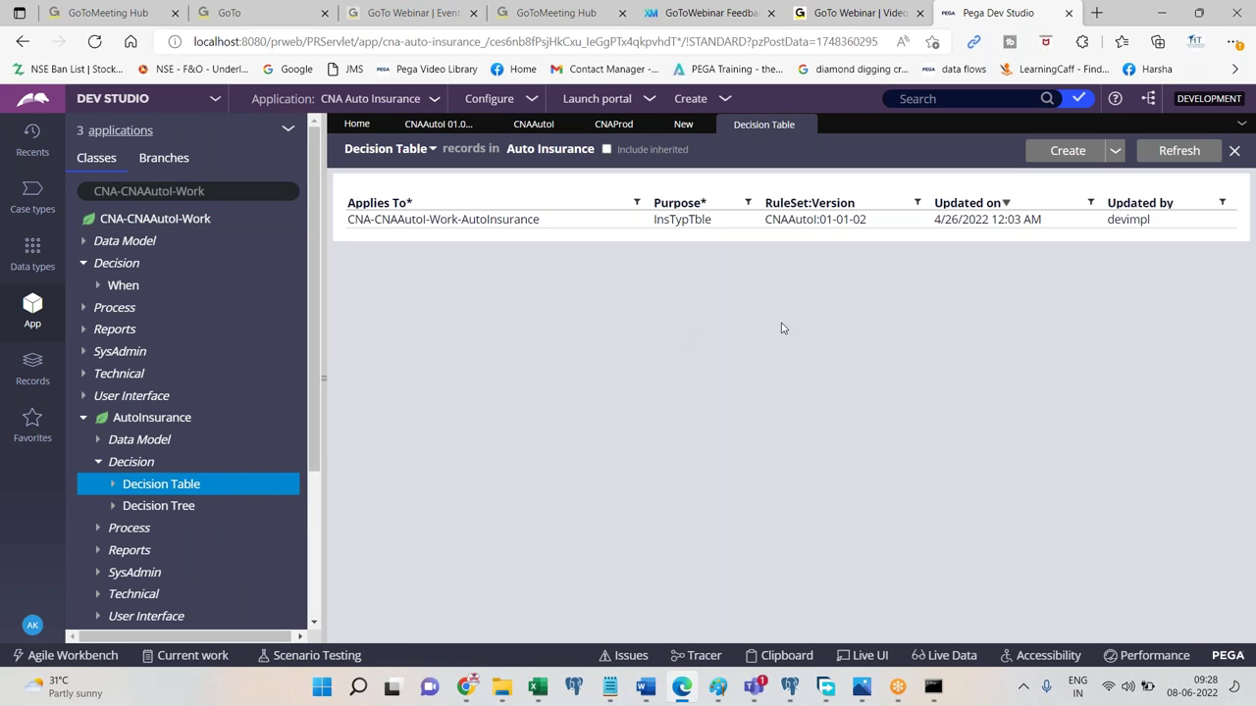
{"action": "left_click", "coordinate": [686, 221]}
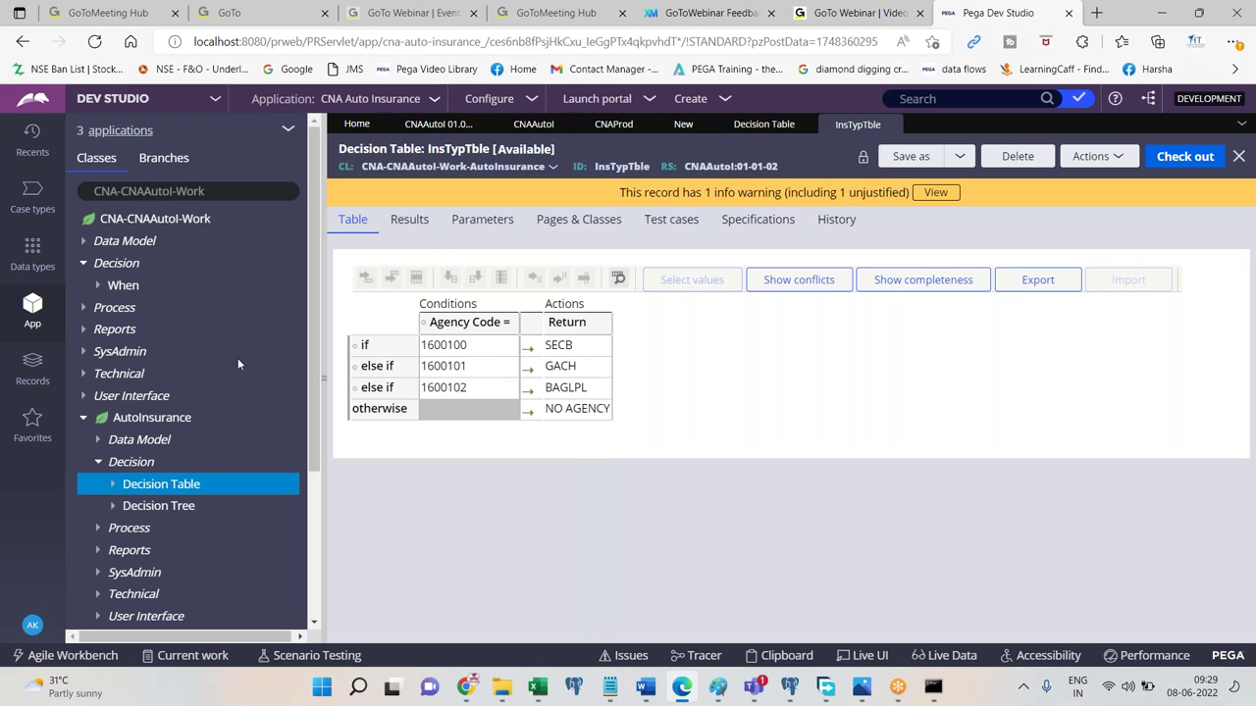
Open the Customer data type from the Data types explorer to view its eight fields.
{"action": "left_click", "coordinate": [33, 253]}
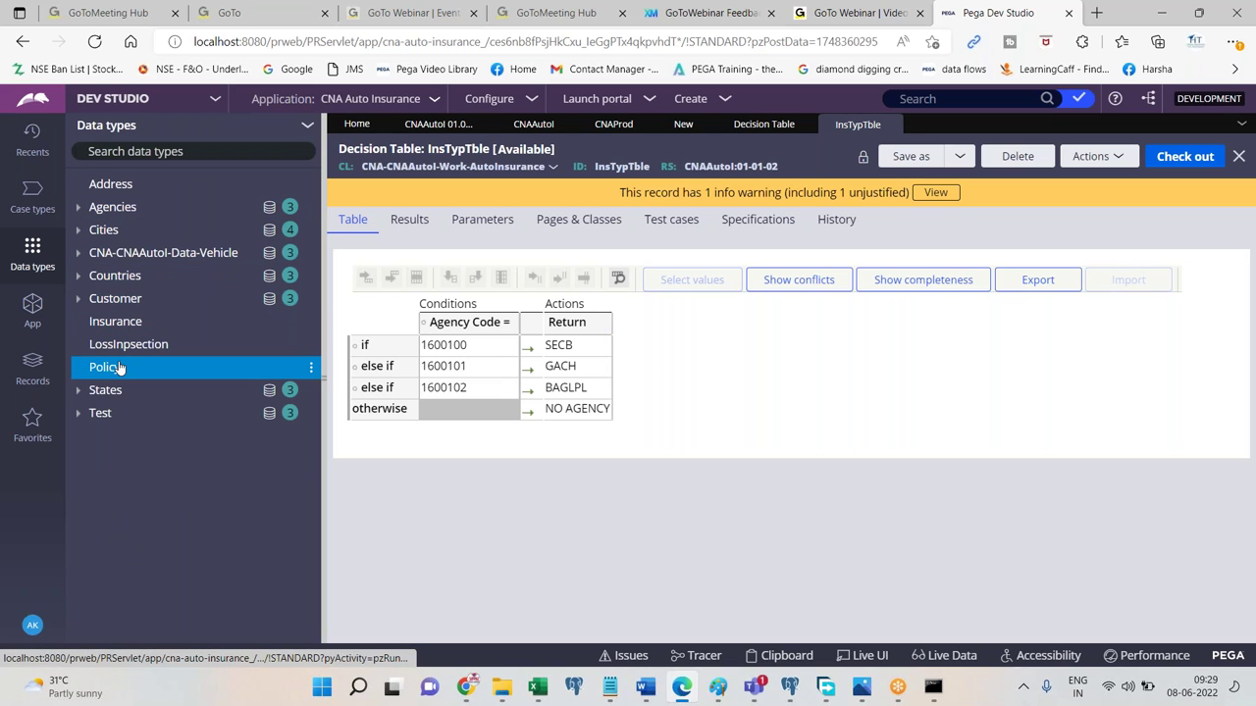
{"action": "left_click", "coordinate": [122, 303]}
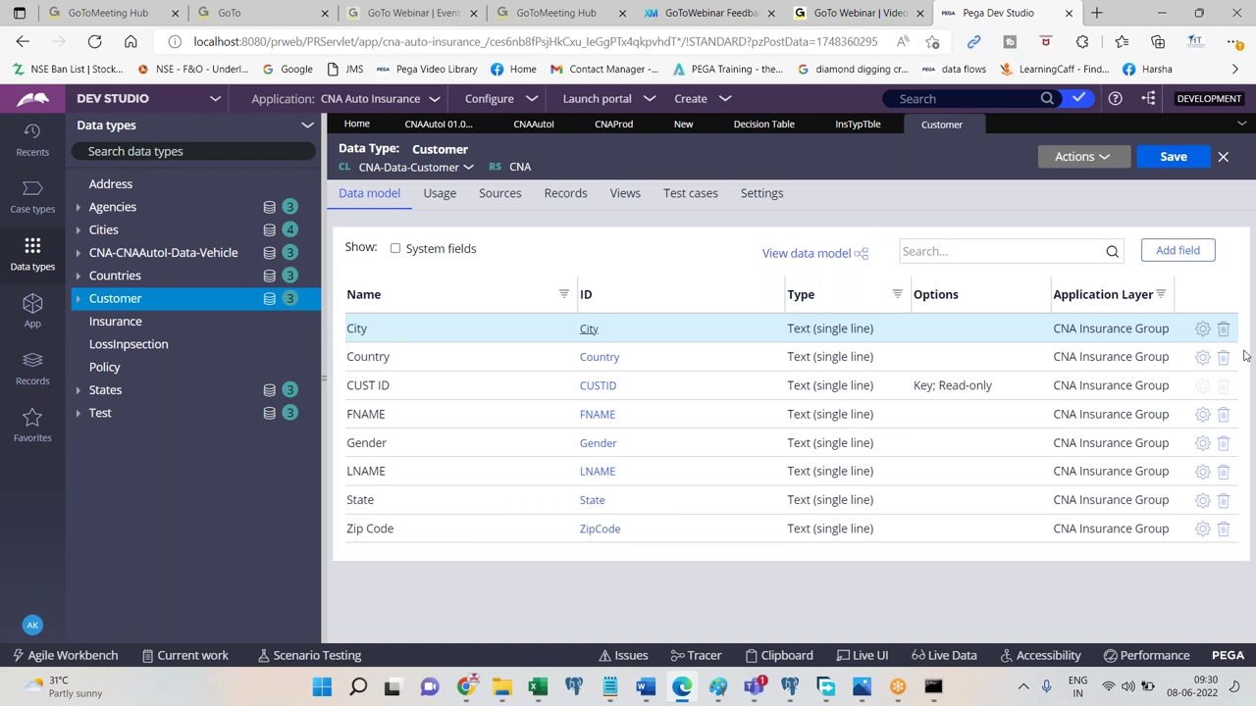
Return to the InsTypTble decision table tab.
{"action": "left_click", "coordinate": [856, 126]}
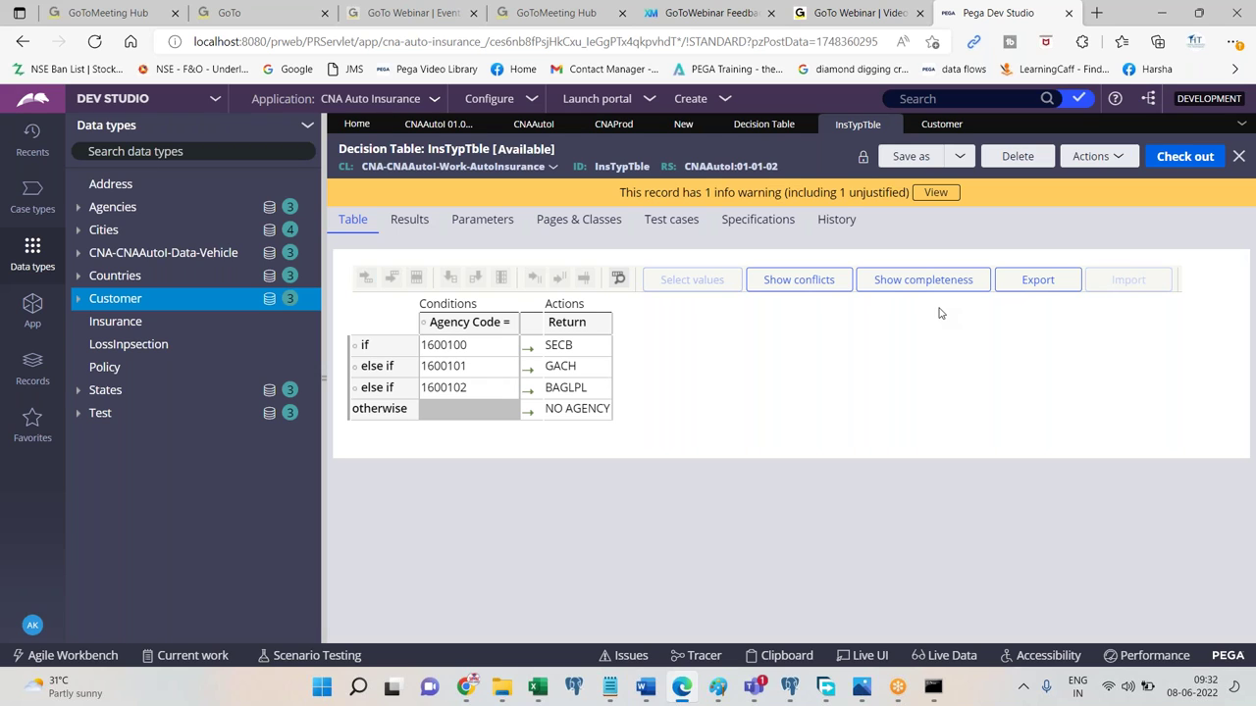
Reopen the CNA Auto Insurance application record and select its CNAProd:01-01 production ruleset value.
{"action": "left_click", "coordinate": [442, 125]}
{"action": "left_click_drag", "start_coordinate": [1251, 324], "coordinate": [1252, 561]}
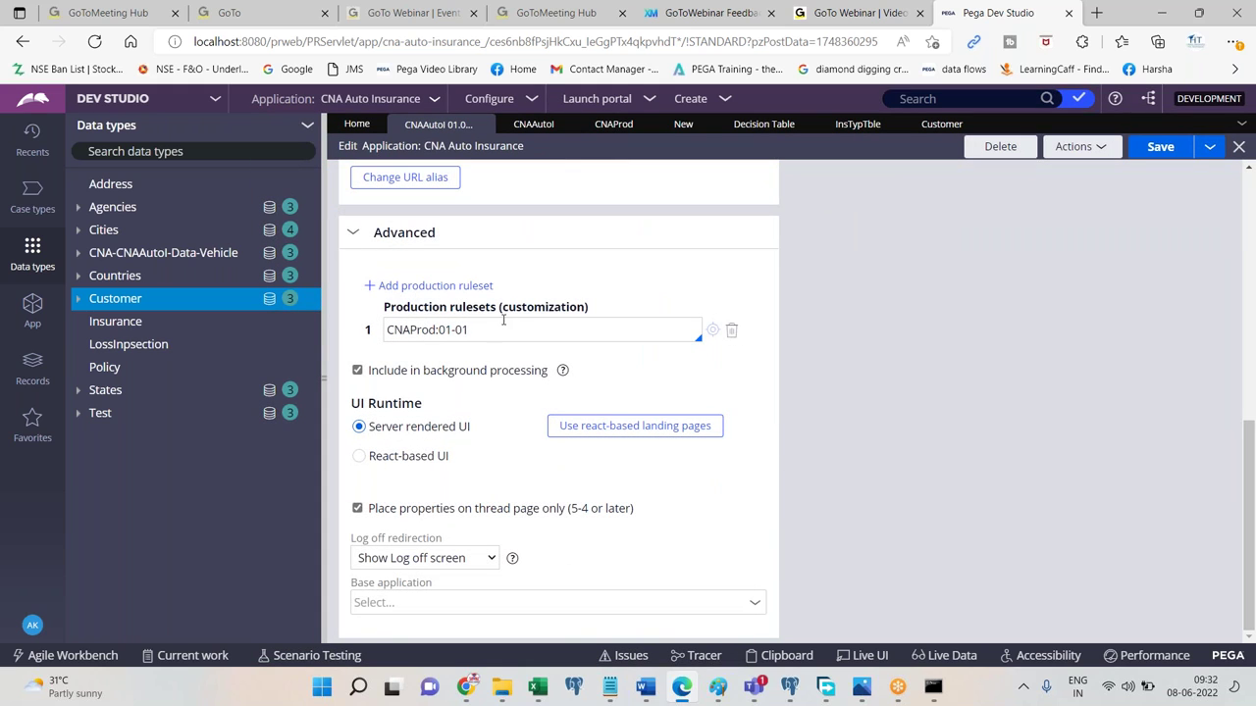
{"action": "left_click_drag", "start_coordinate": [502, 310], "coordinate": [588, 310]}
{"action": "triple_click", "coordinate": [492, 333]}
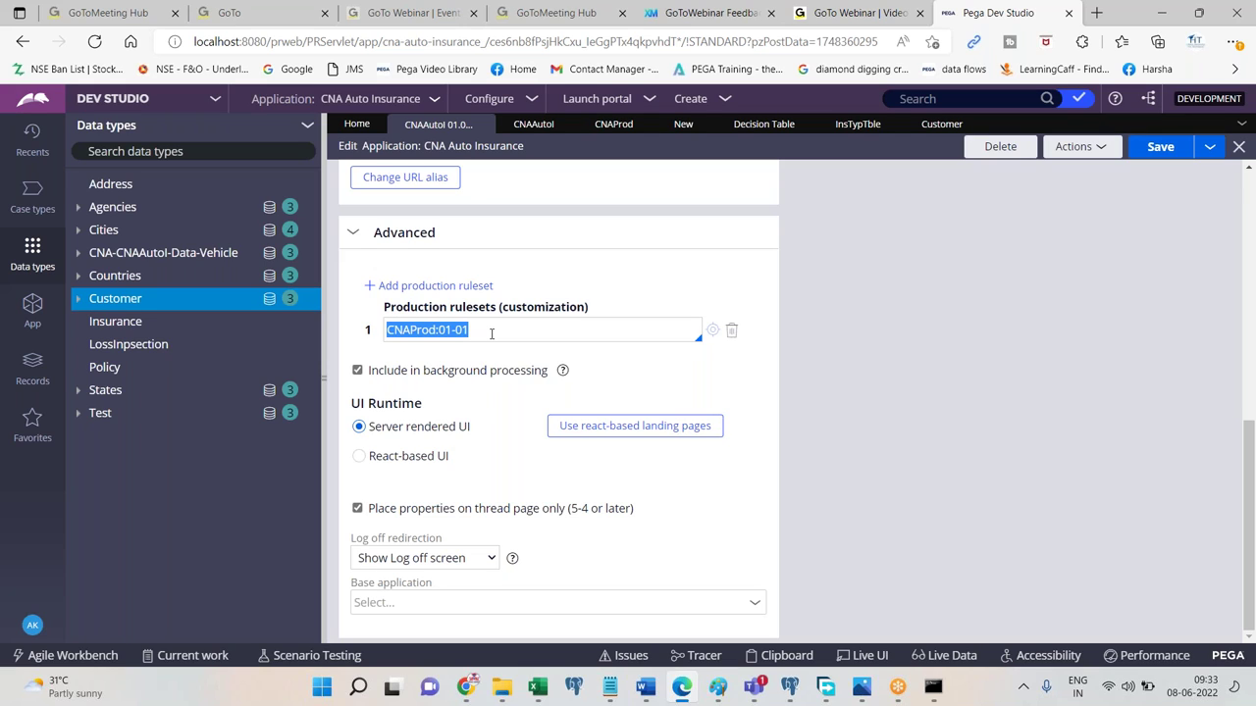
Launch the Case Manager portal, then return to Dev Studio.
{"action": "left_click", "coordinate": [596, 99]}
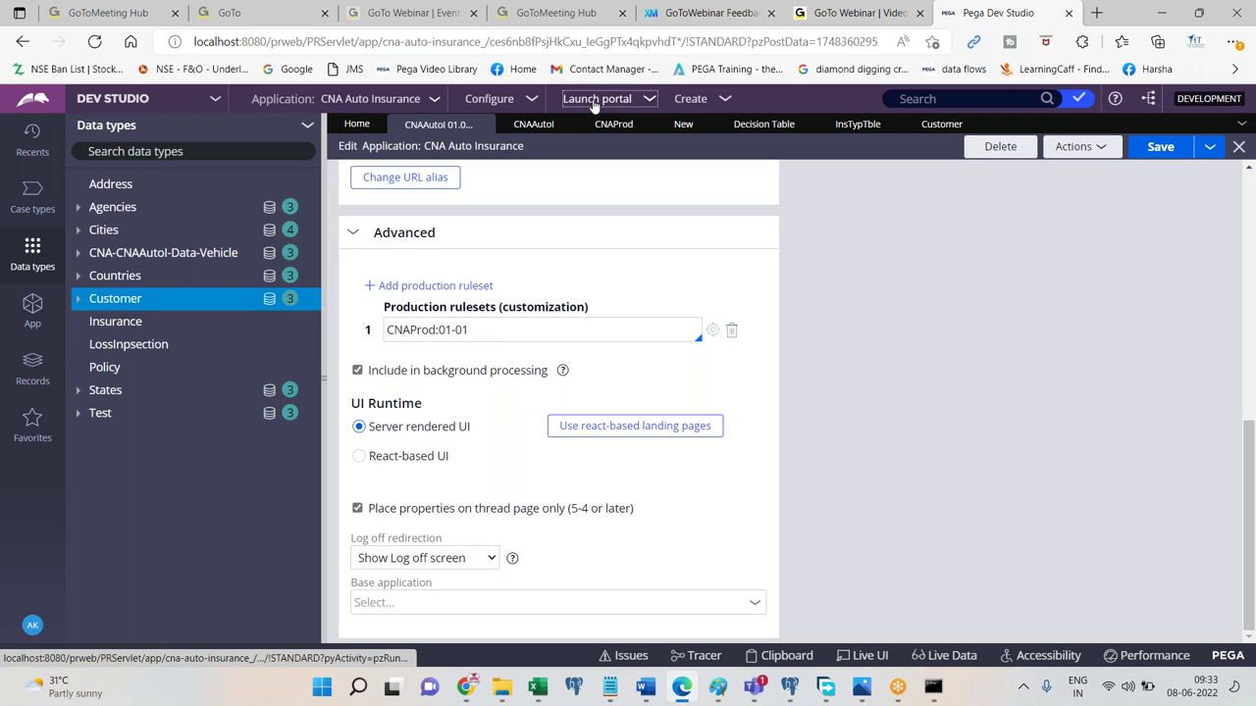
{"action": "left_click", "coordinate": [605, 118]}
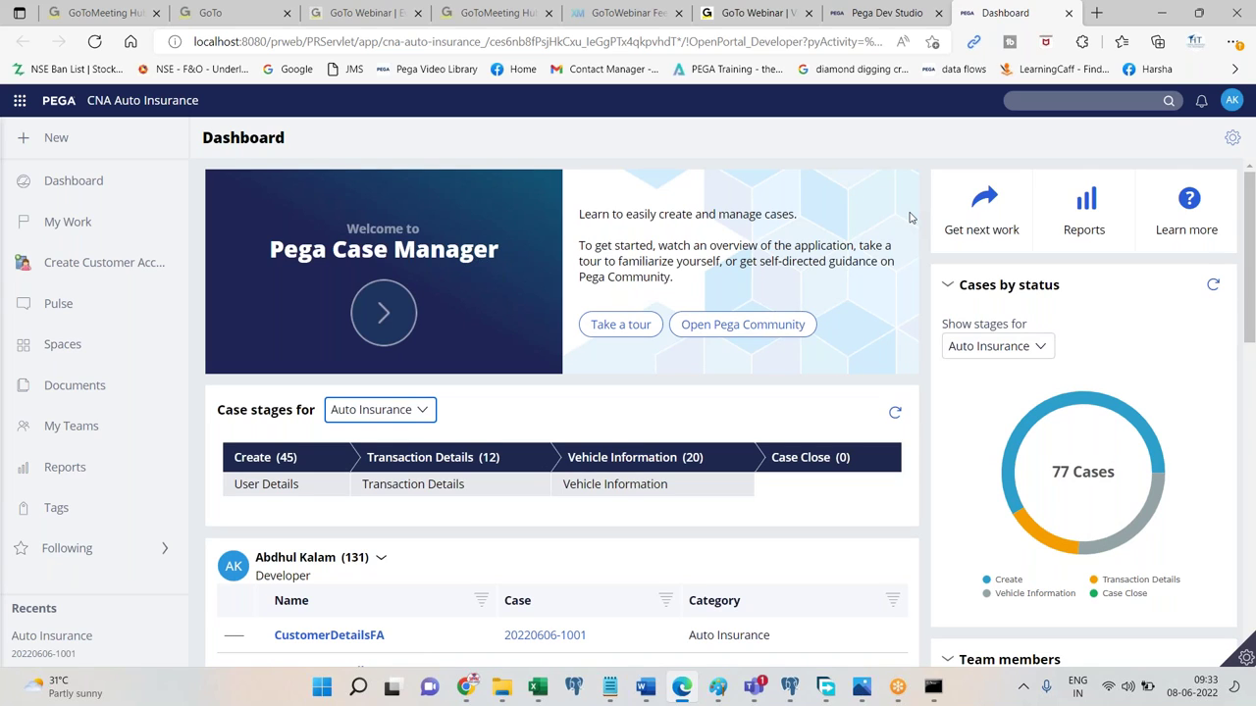
{"action": "left_click", "coordinate": [883, 12]}
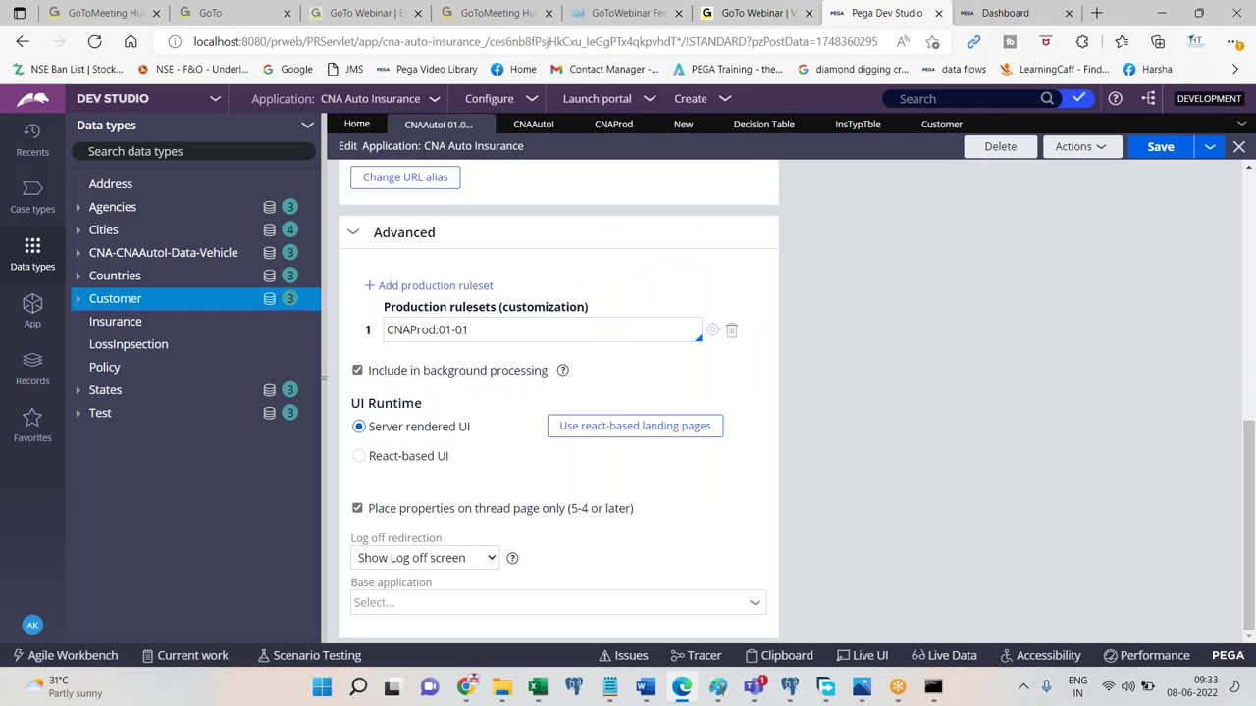
{"action": "scroll", "coordinate": [600, 320], "scroll_direction": "up", "scroll_amount": 10}
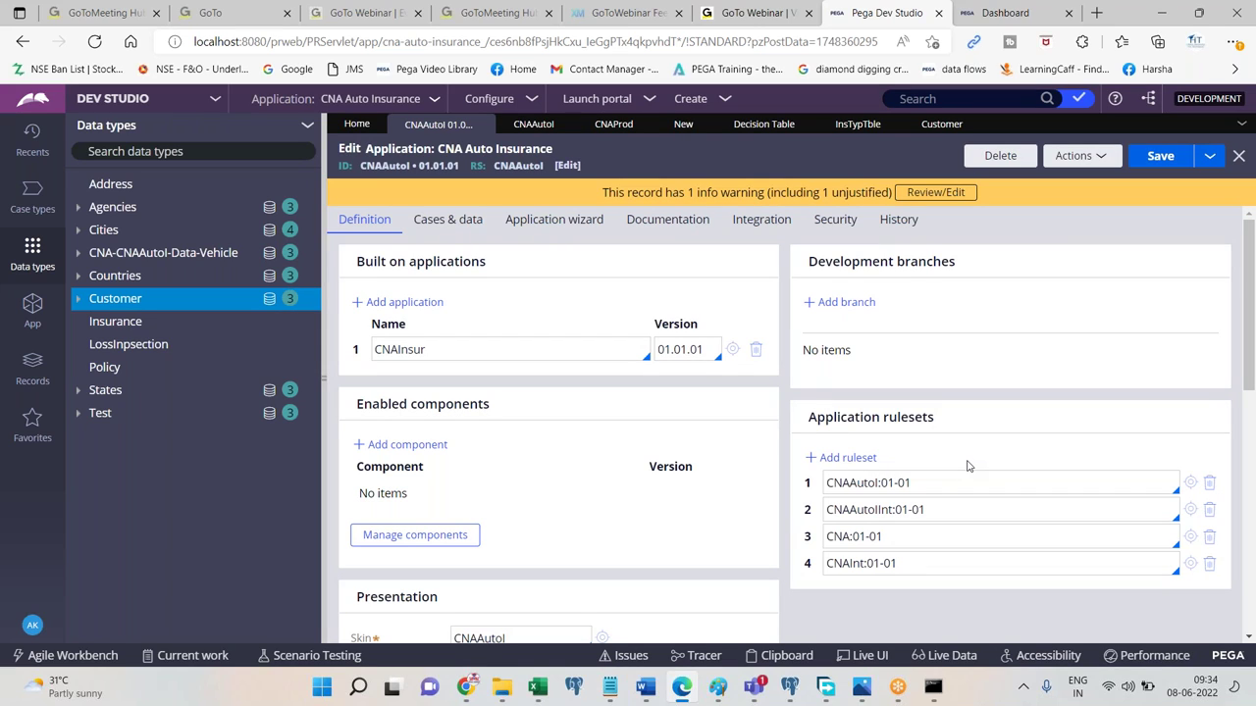
Save the CNA Auto Insurance application record and log off from Dev Studio.
{"action": "left_click", "coordinate": [32, 625]}
{"action": "left_click", "coordinate": [1159, 157]}
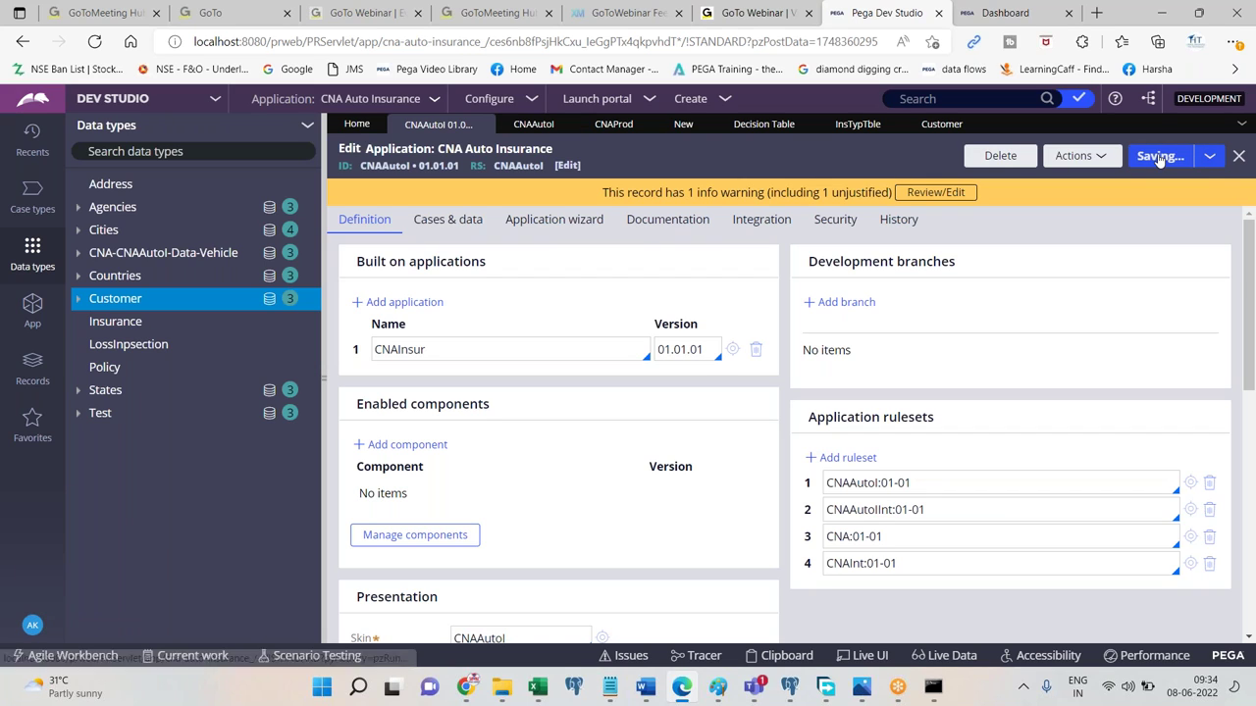
{"action": "left_click", "coordinate": [39, 628]}
{"action": "left_click", "coordinate": [51, 604]}
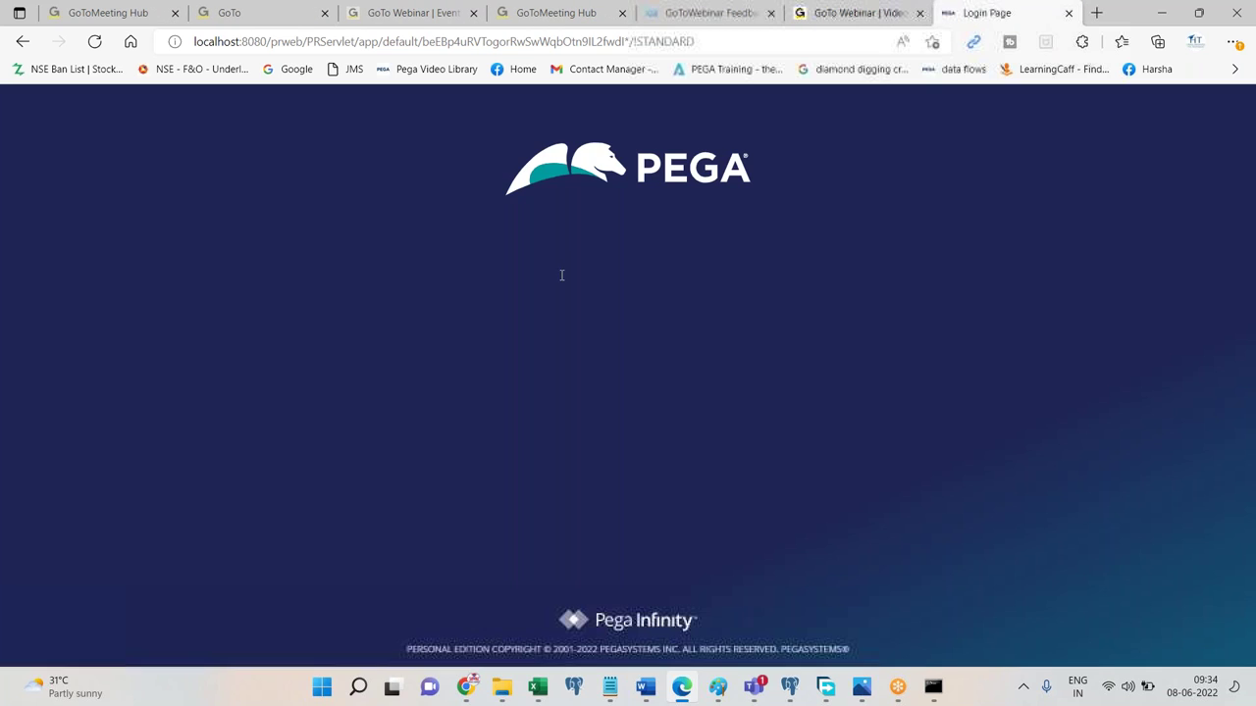
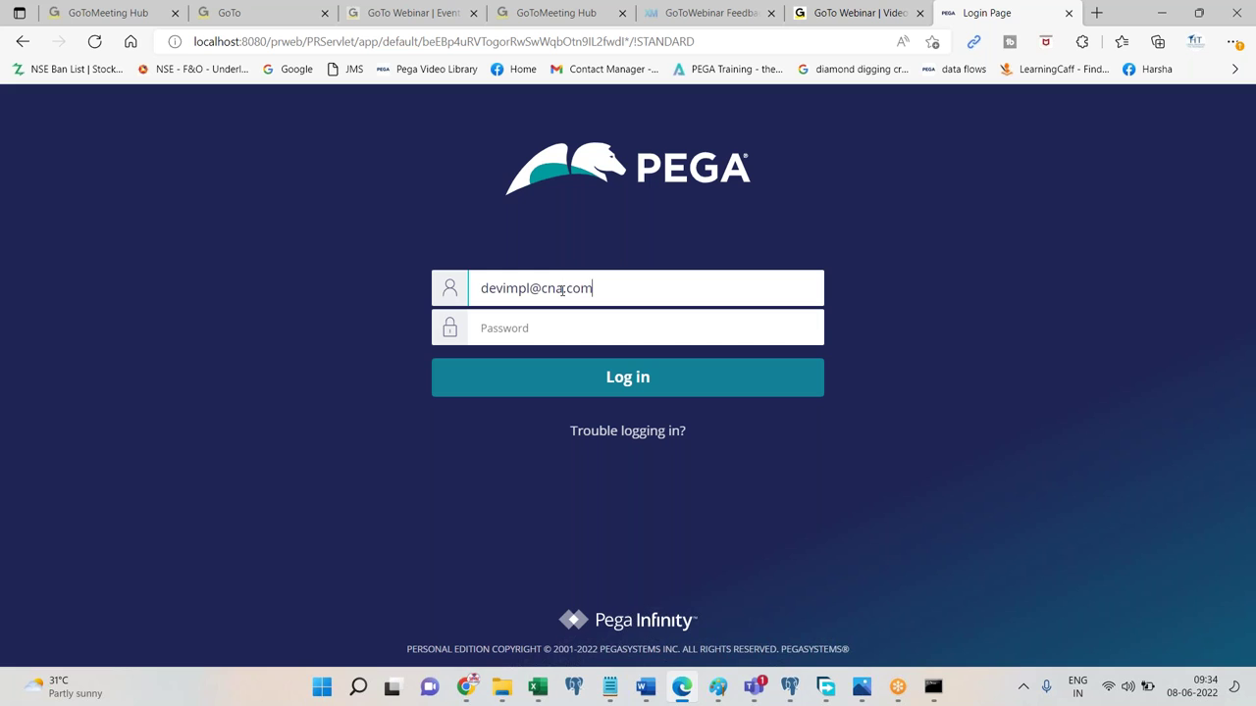
Sign in as the other operator with their user name and password.
{"action": "key", "text": "Tab"}
{"action": "type", "text": "les"}
{"action": "key", "text": "Return"}
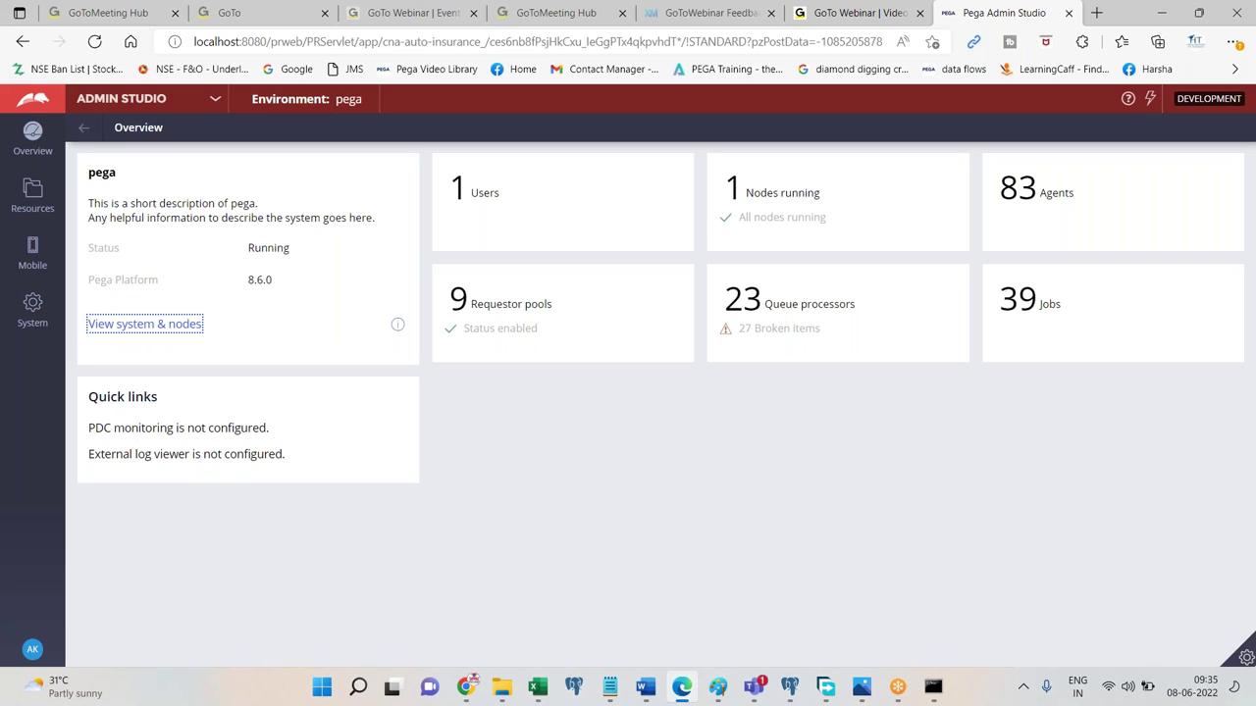
Switch the workspace from Admin Studio to Dev Studio.
{"action": "left_click", "coordinate": [143, 100]}
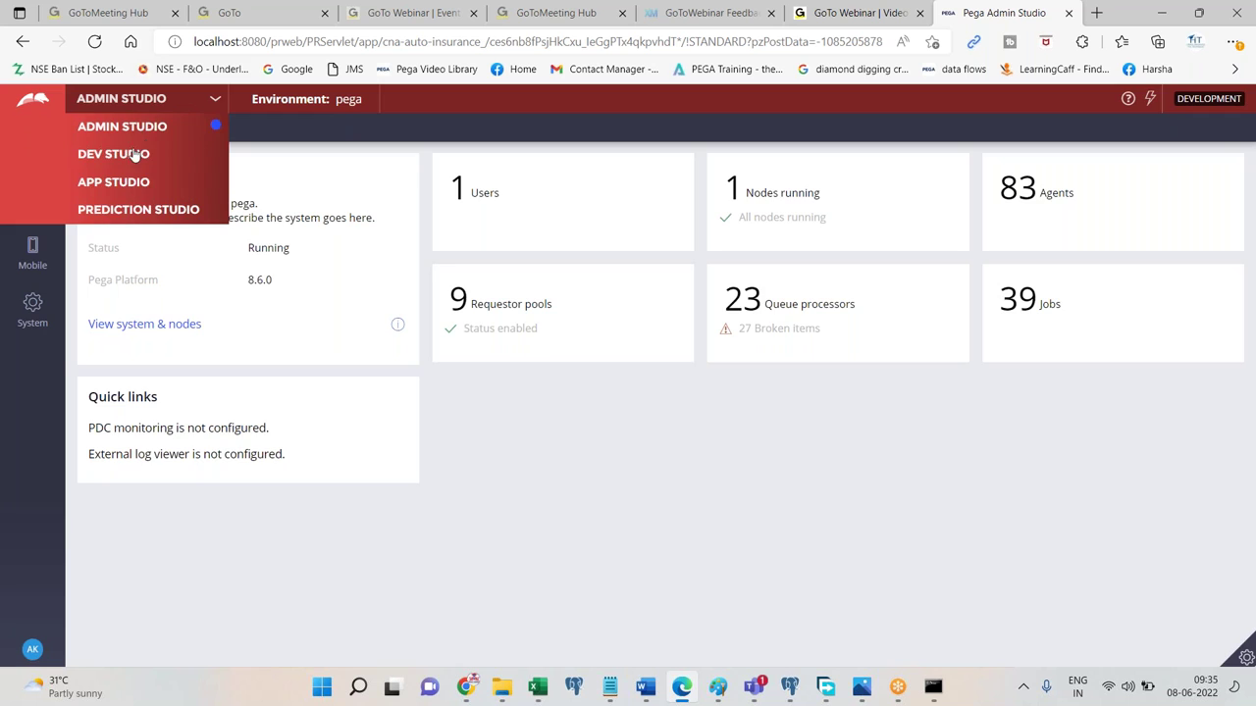
{"action": "left_click", "coordinate": [135, 156]}
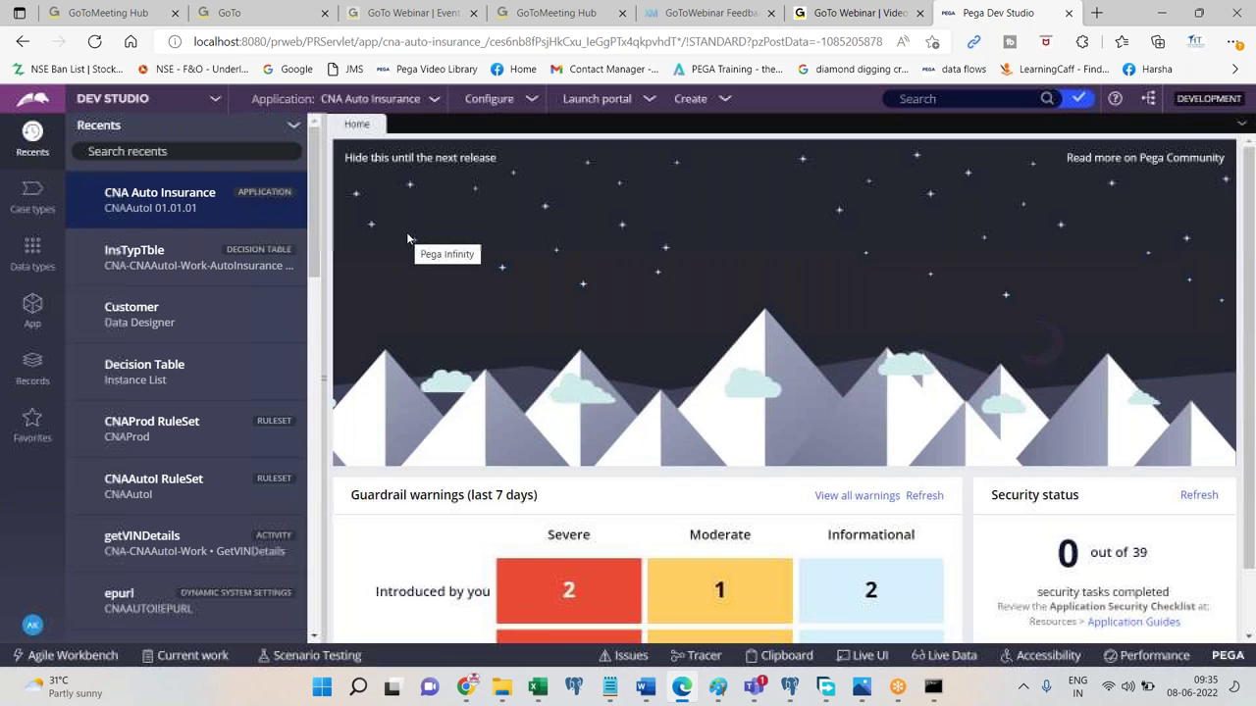
Start a new property on the CNA-CNAAutoI-Work class from the application explorer.
{"action": "left_click", "coordinate": [33, 310]}
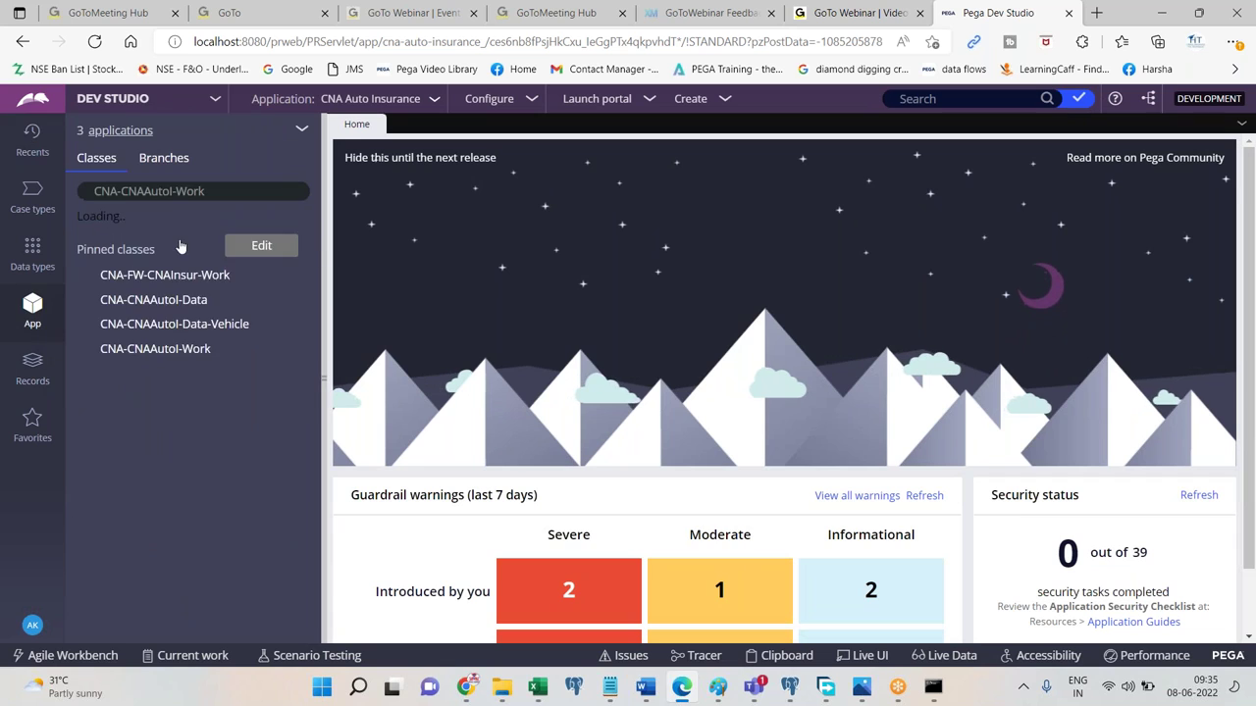
{"action": "left_click", "coordinate": [179, 220]}
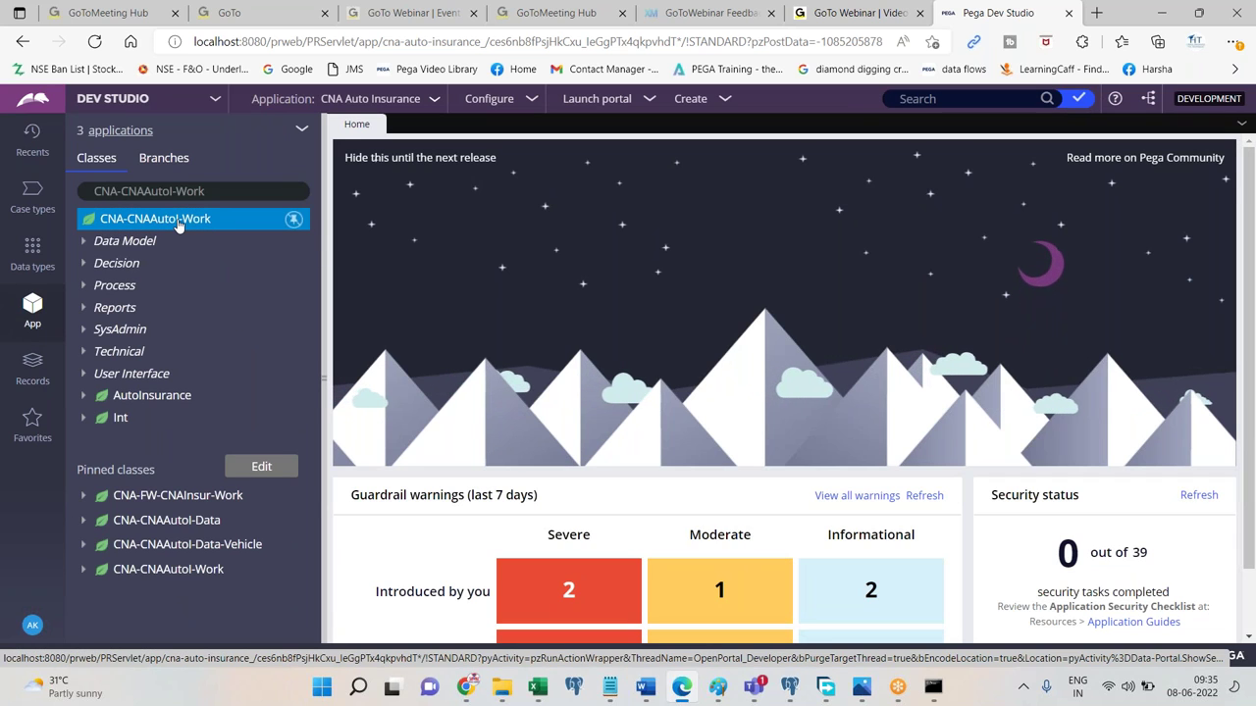
{"action": "right_click", "coordinate": [180, 226]}
{"action": "mouse_move", "coordinate": [147, 241]}
{"action": "mouse_move", "coordinate": [310, 264]}
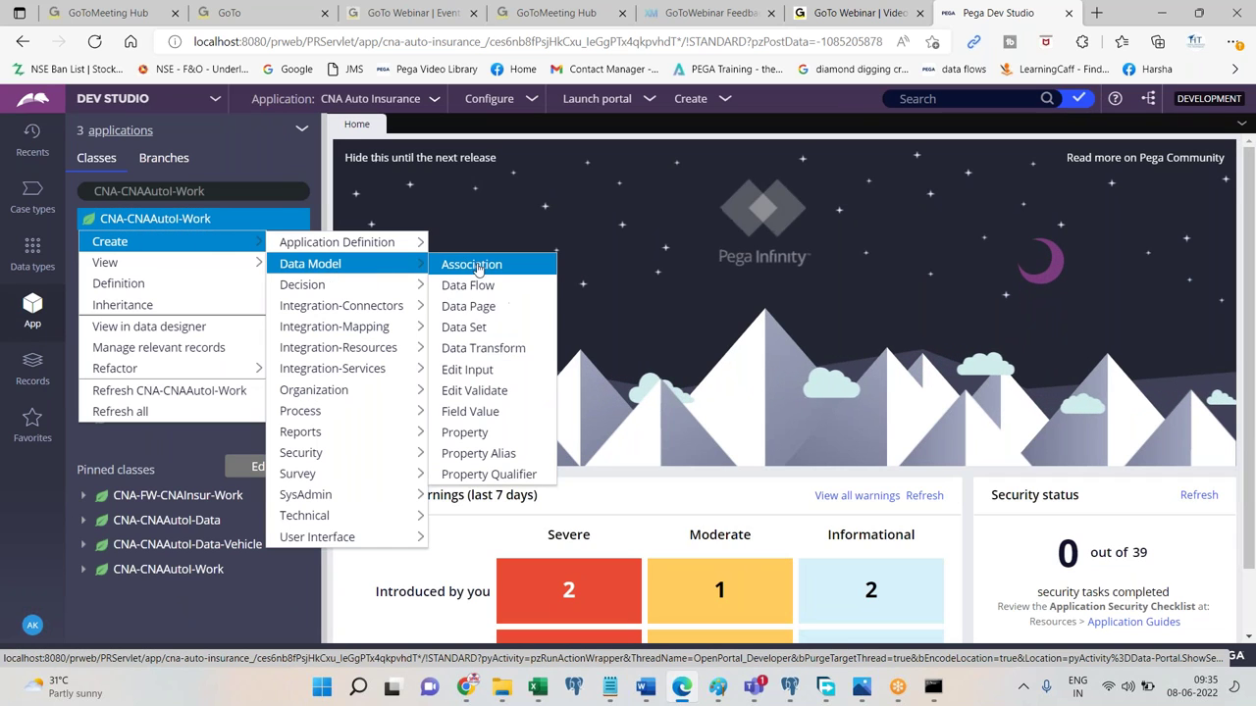
{"action": "left_click", "coordinate": [467, 432]}
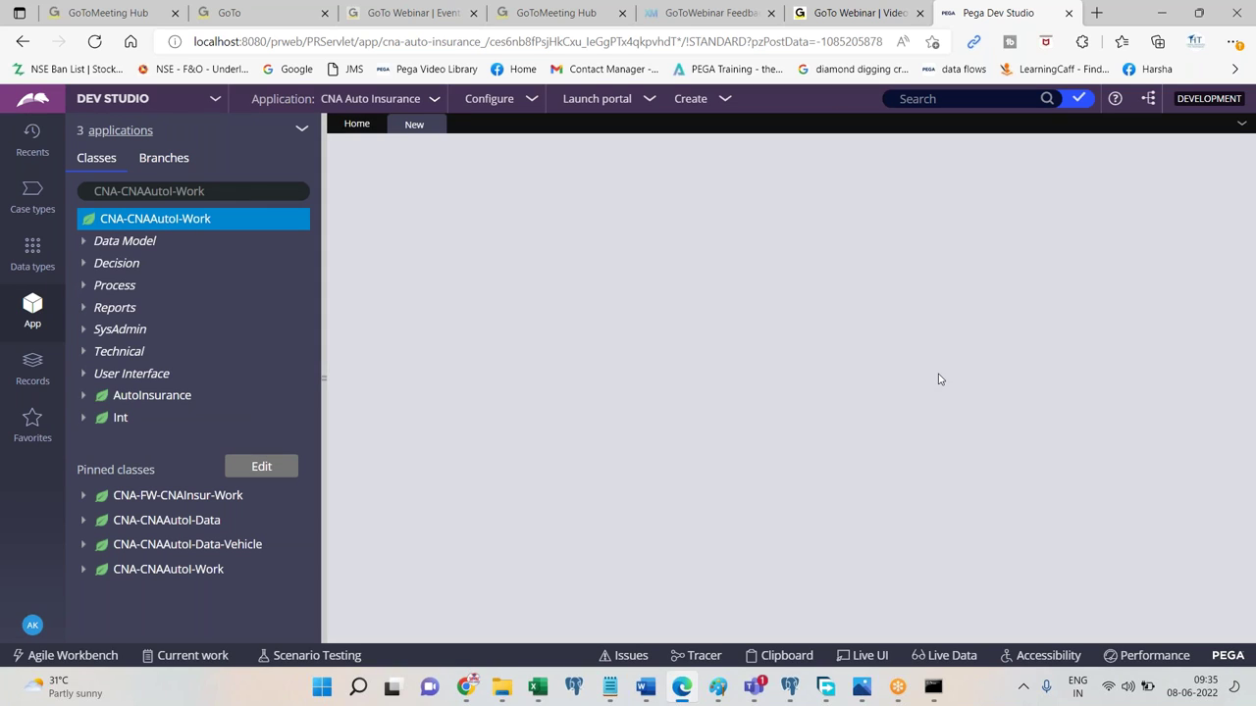
Keep CNAAutoI 01-01-03 as the new property's target ruleset.
{"action": "left_click", "coordinate": [1006, 441]}
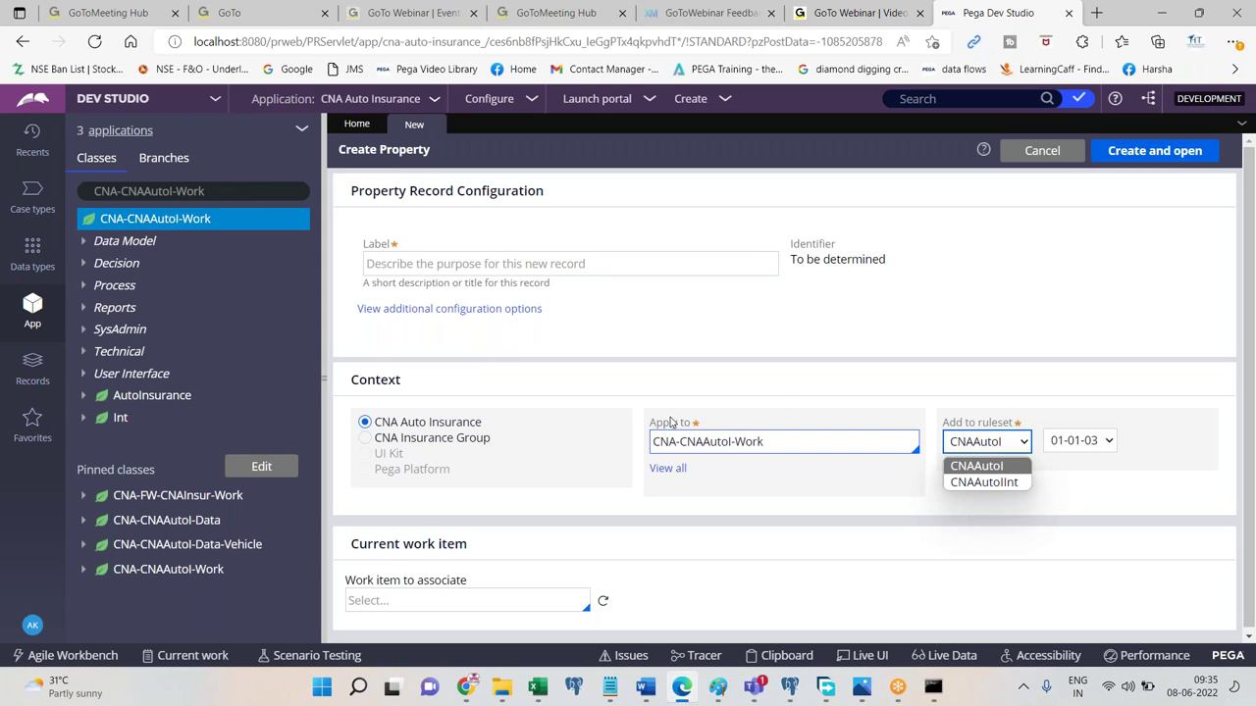
{"action": "scroll", "coordinate": [746, 491], "scroll_direction": "down", "scroll_amount": 1}
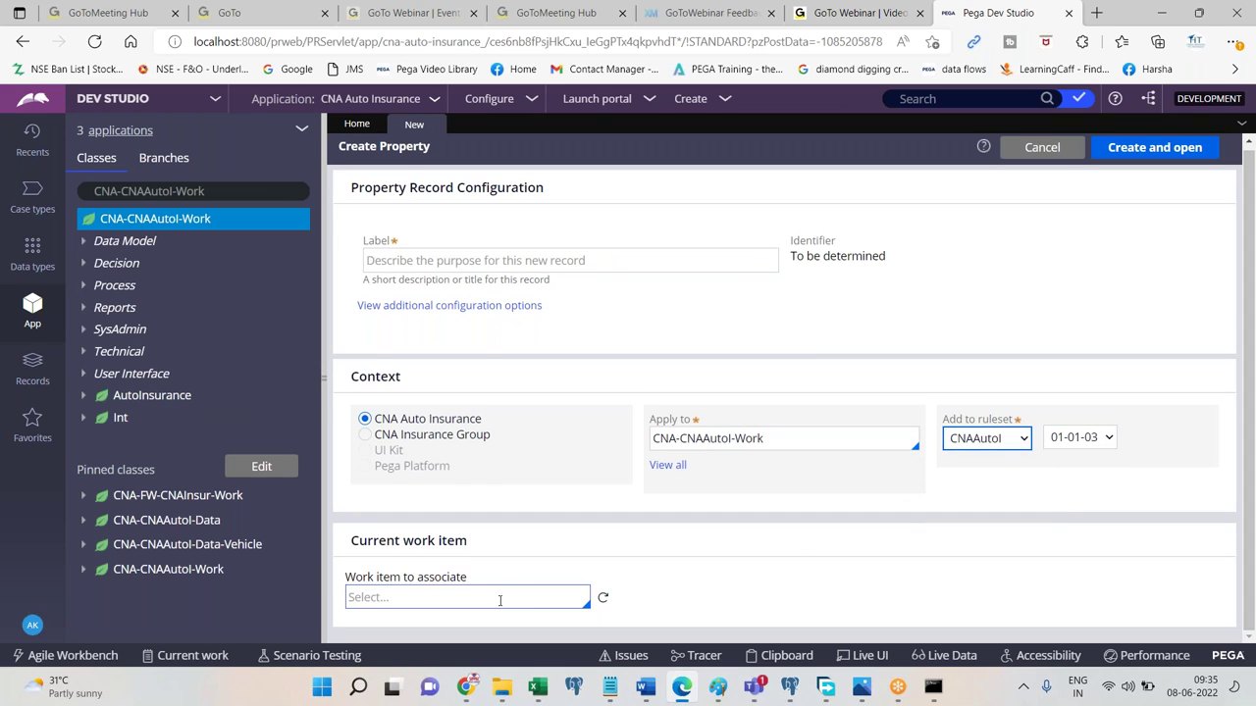
{"action": "left_click", "coordinate": [1067, 436]}
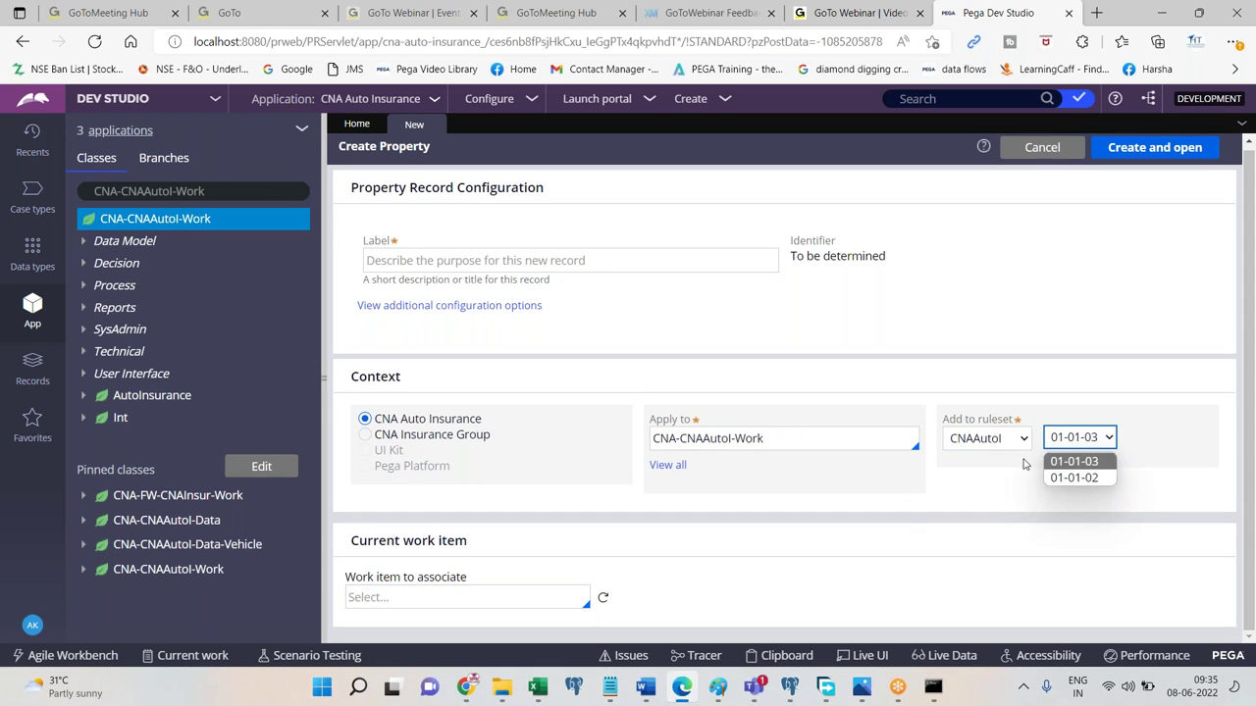
{"action": "left_click", "coordinate": [989, 438]}
{"action": "left_click", "coordinate": [895, 497]}
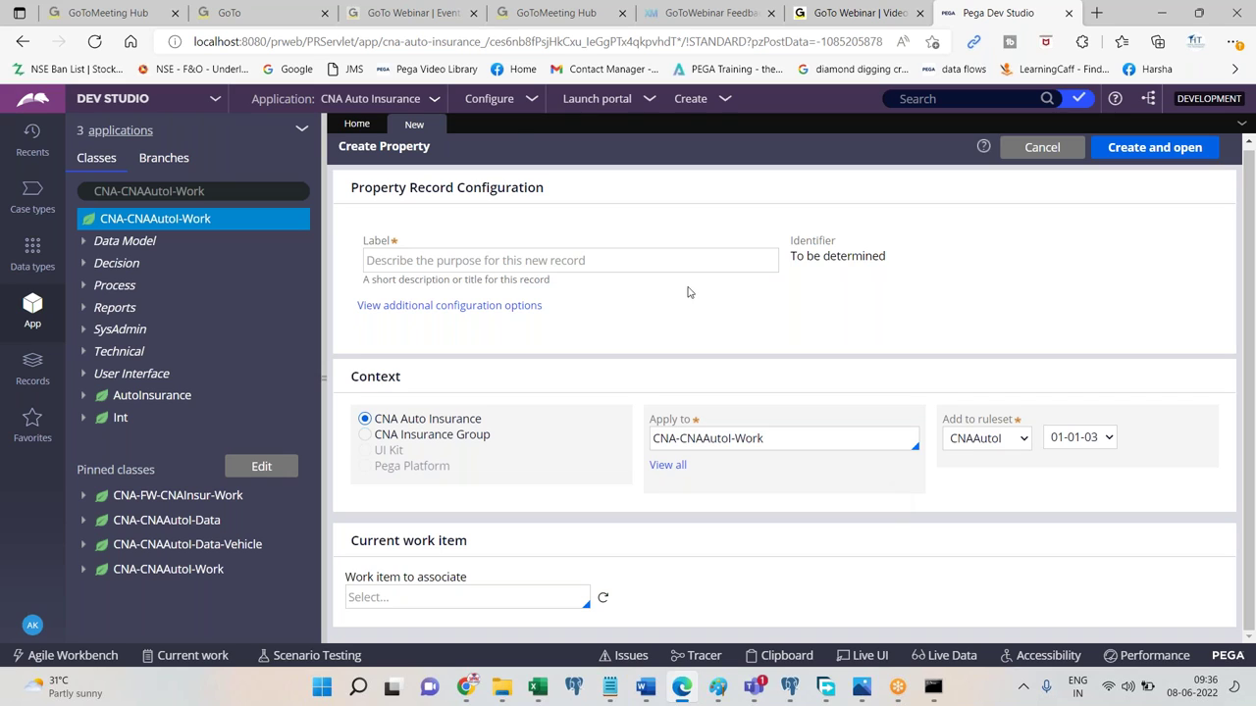
Reopen the CNA Auto Insurance application, expand Advanced, and select the CNAProd:01-01 production ruleset.
{"action": "left_click", "coordinate": [397, 102]}
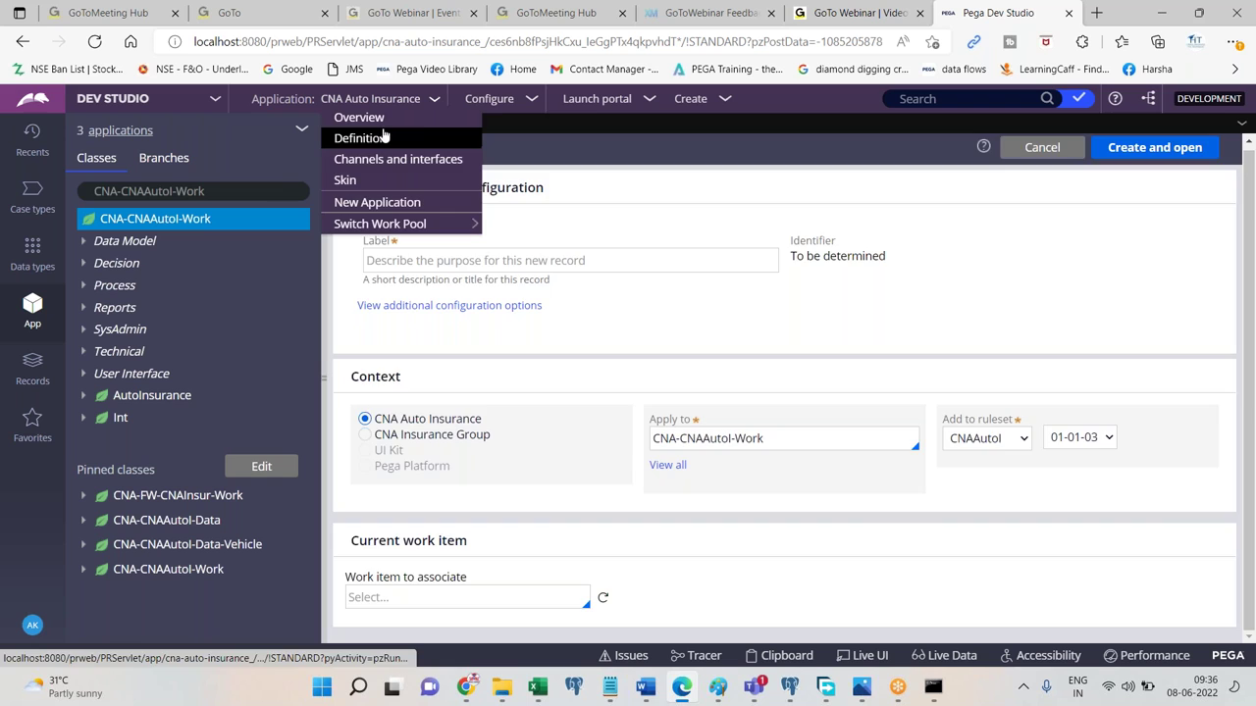
{"action": "left_click", "coordinate": [383, 132]}
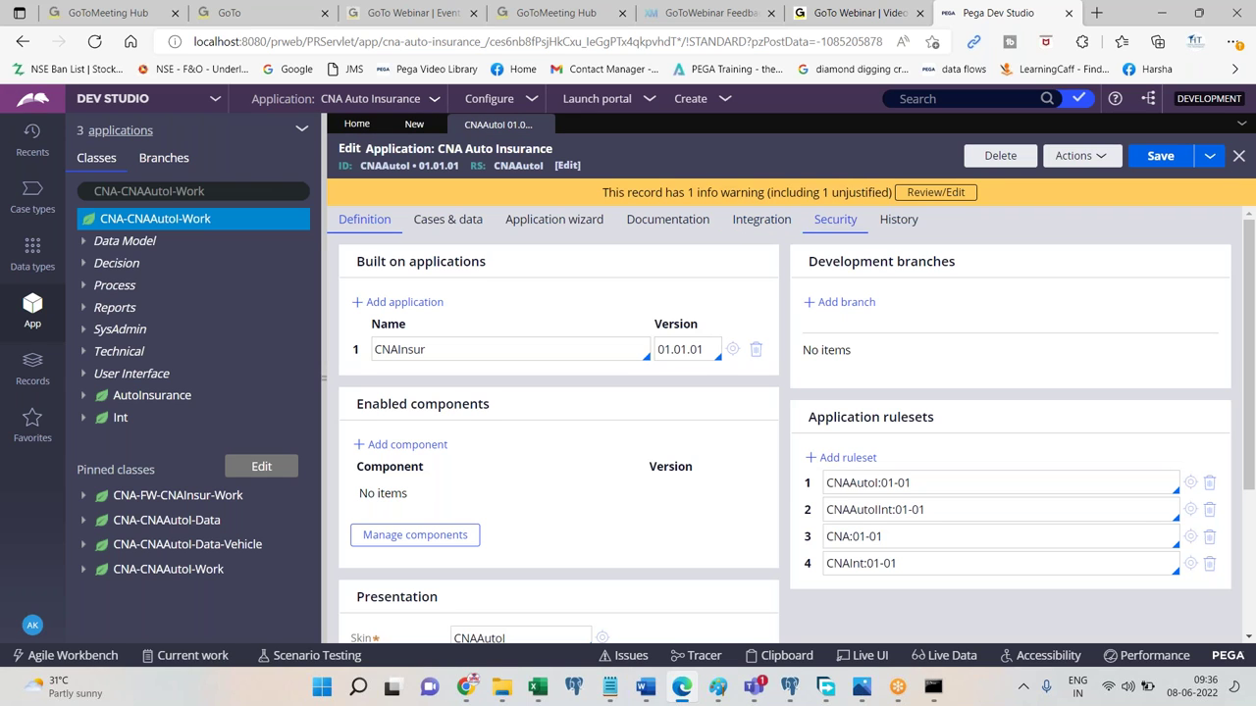
{"action": "scroll", "coordinate": [1252, 508], "scroll_direction": "down", "scroll_amount": 3}
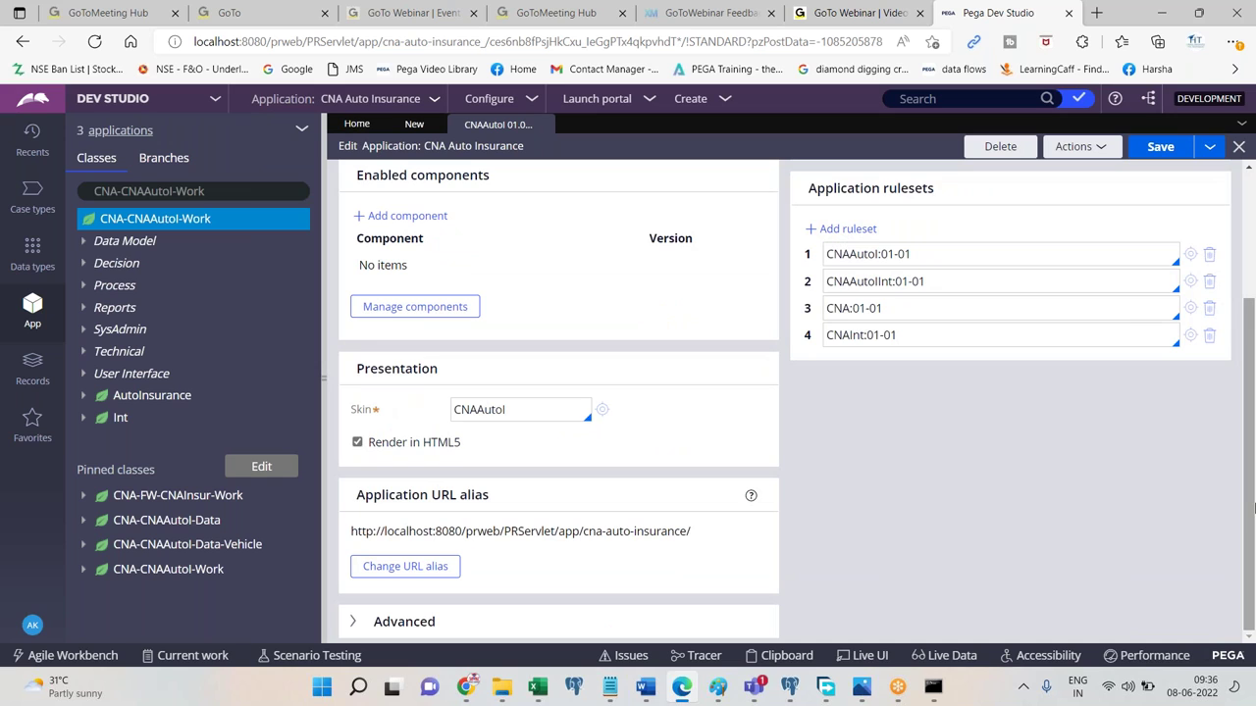
{"action": "left_click", "coordinate": [433, 621]}
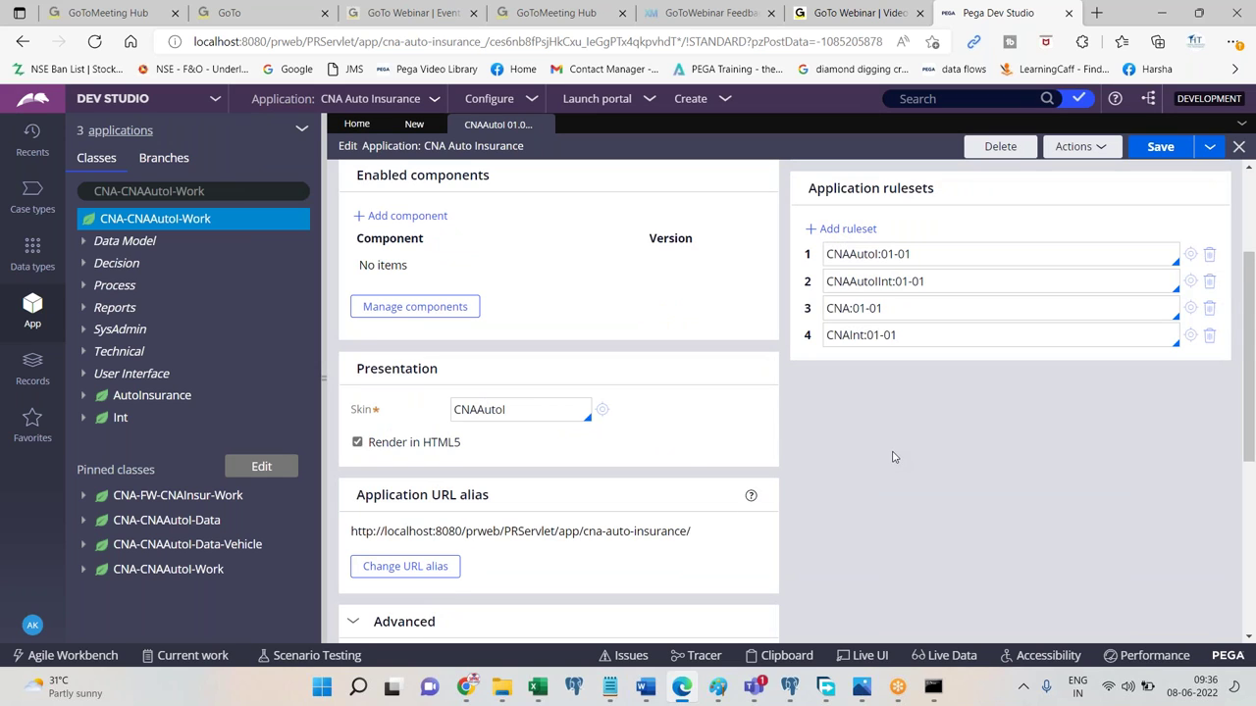
{"action": "scroll", "coordinate": [888, 470], "scroll_direction": "down", "scroll_amount": 4}
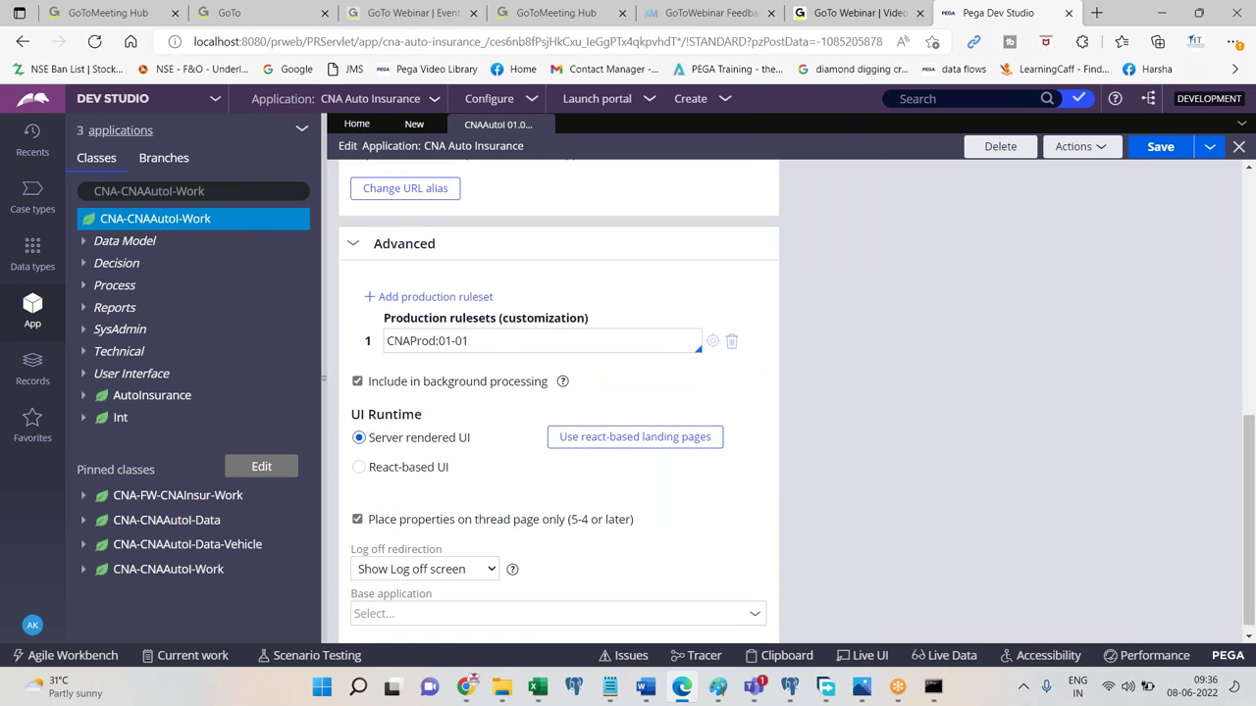
{"action": "triple_click", "coordinate": [475, 339]}
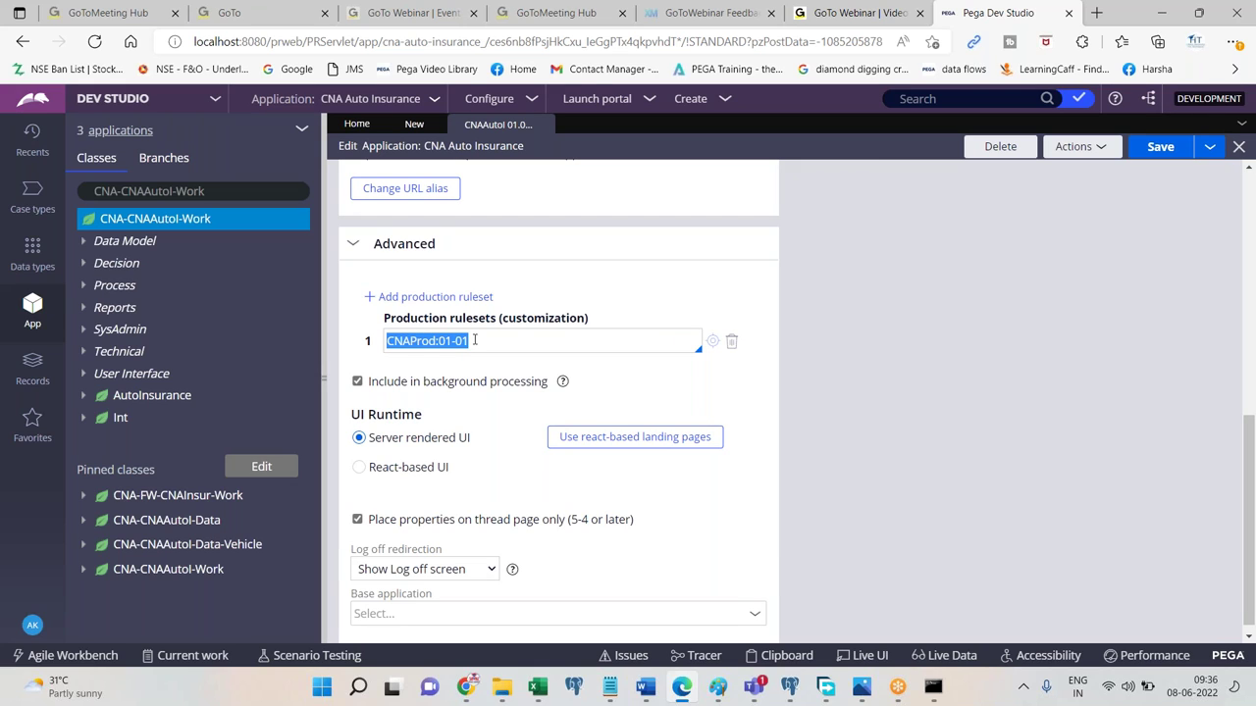
{"action": "scroll", "coordinate": [1189, 247], "scroll_direction": "up", "scroll_amount": 8}
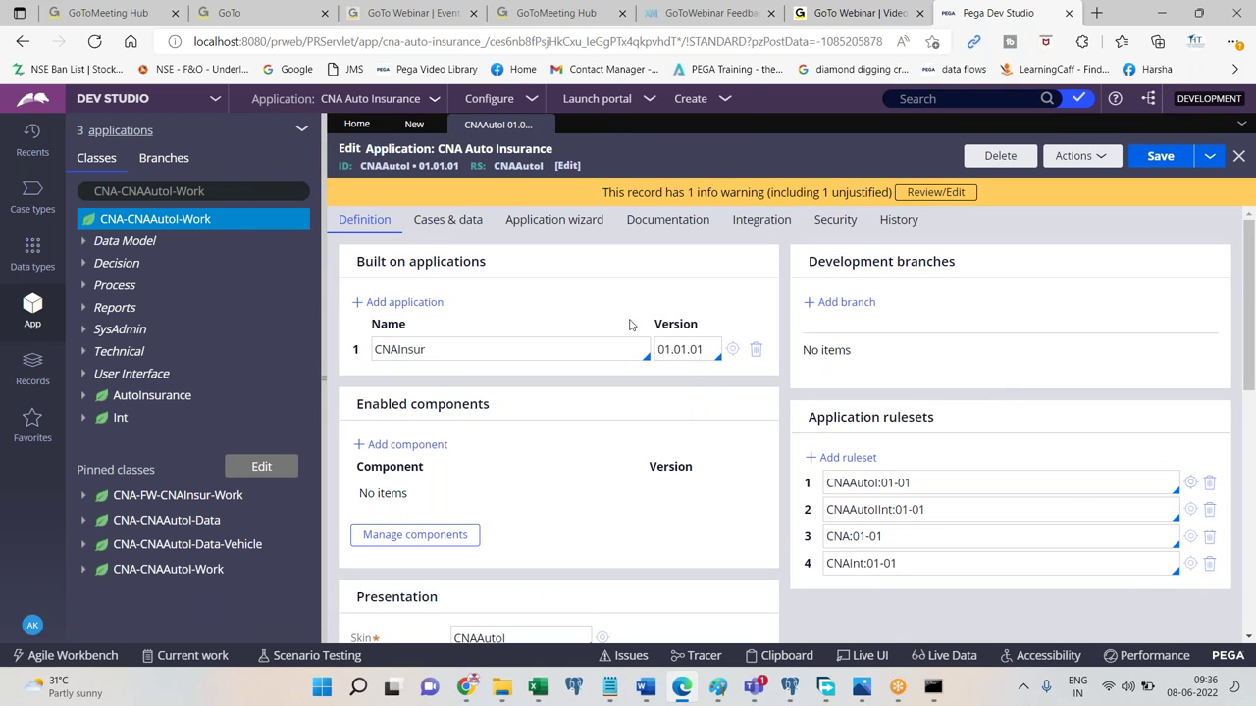
Close the CNA Auto Insurance application record and the unused new property form.
{"action": "left_click", "coordinate": [29, 149]}
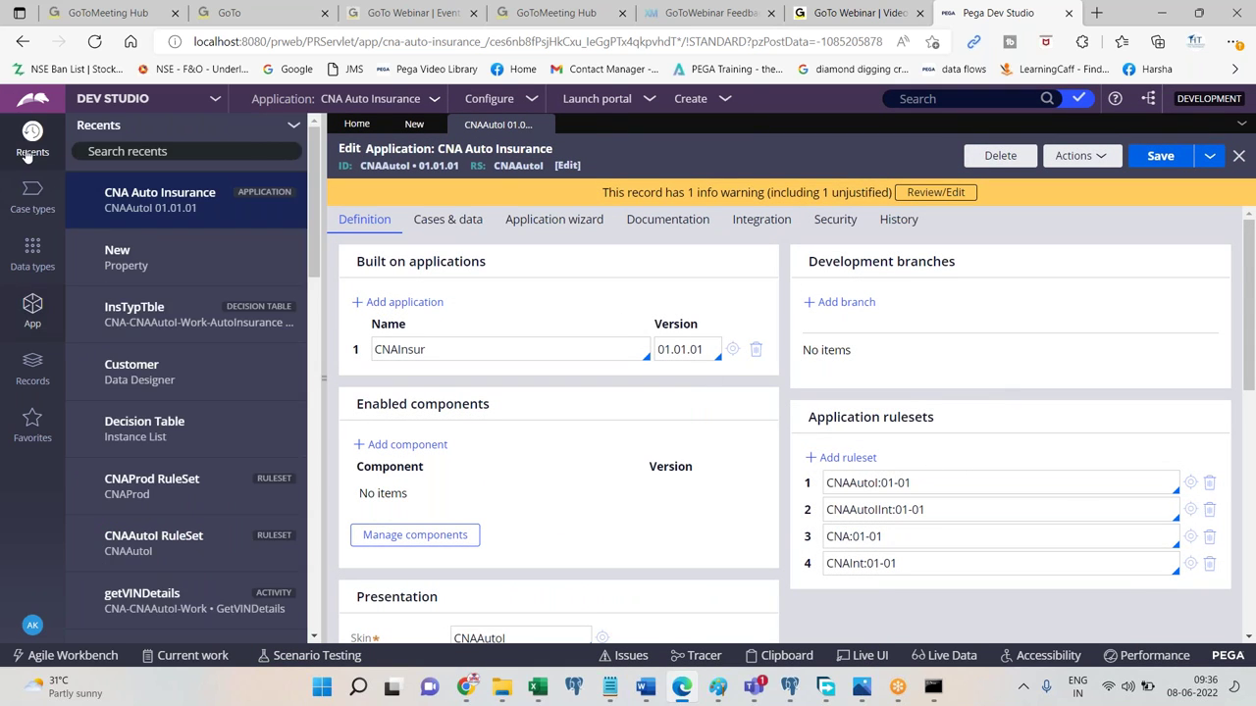
{"action": "left_click", "coordinate": [546, 125]}
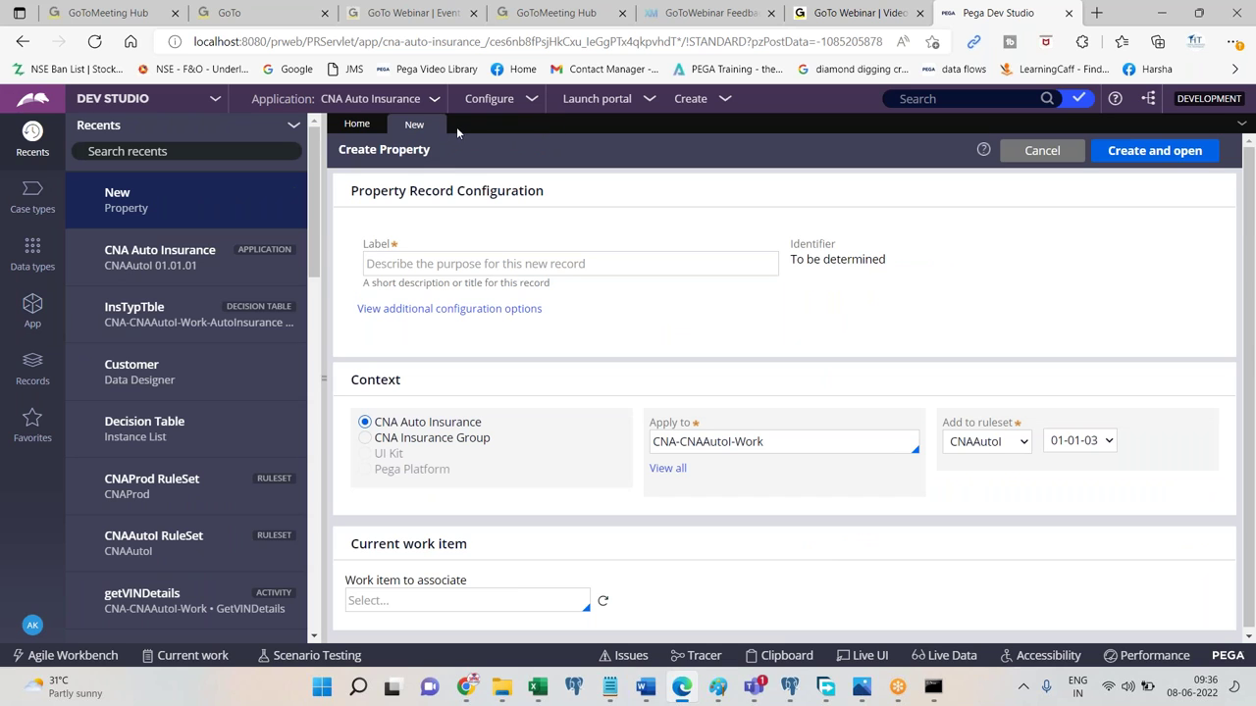
{"action": "left_click", "coordinate": [438, 125]}
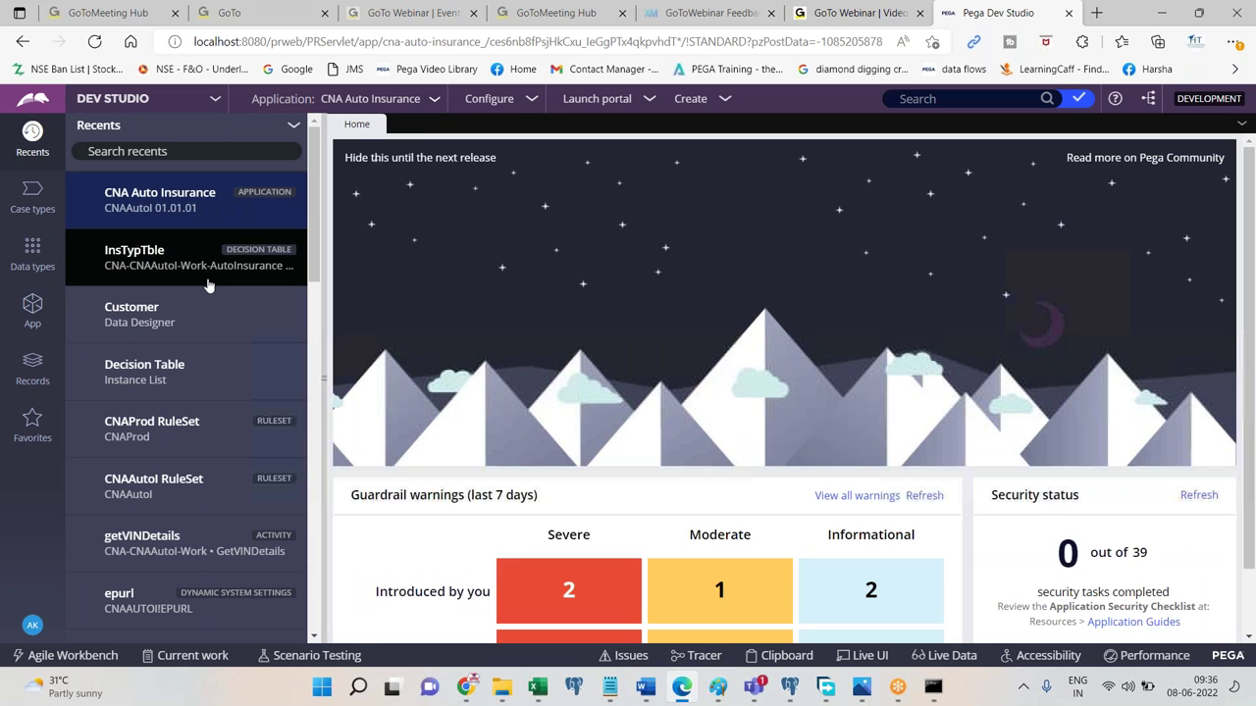
Open the InsTypTble decision table, briefly view its CNAAutoI ruleset, then bring up Word.
{"action": "left_click", "coordinate": [104, 266]}
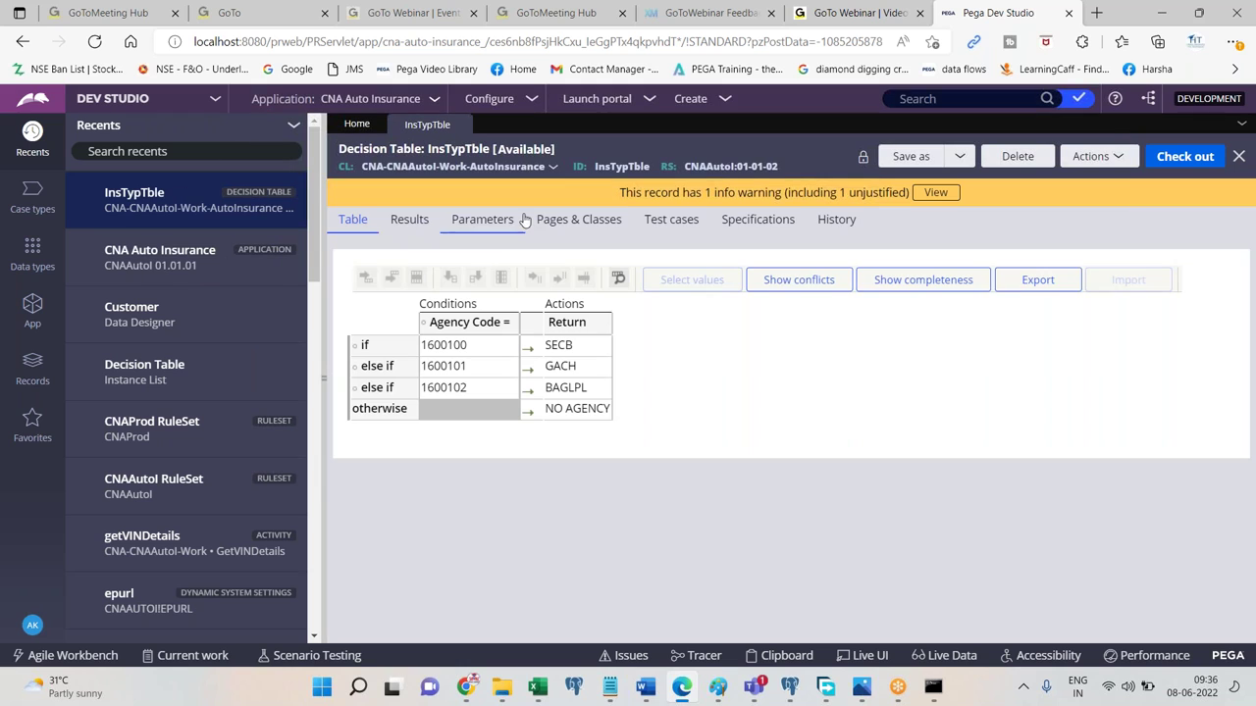
{"action": "left_click", "coordinate": [751, 167]}
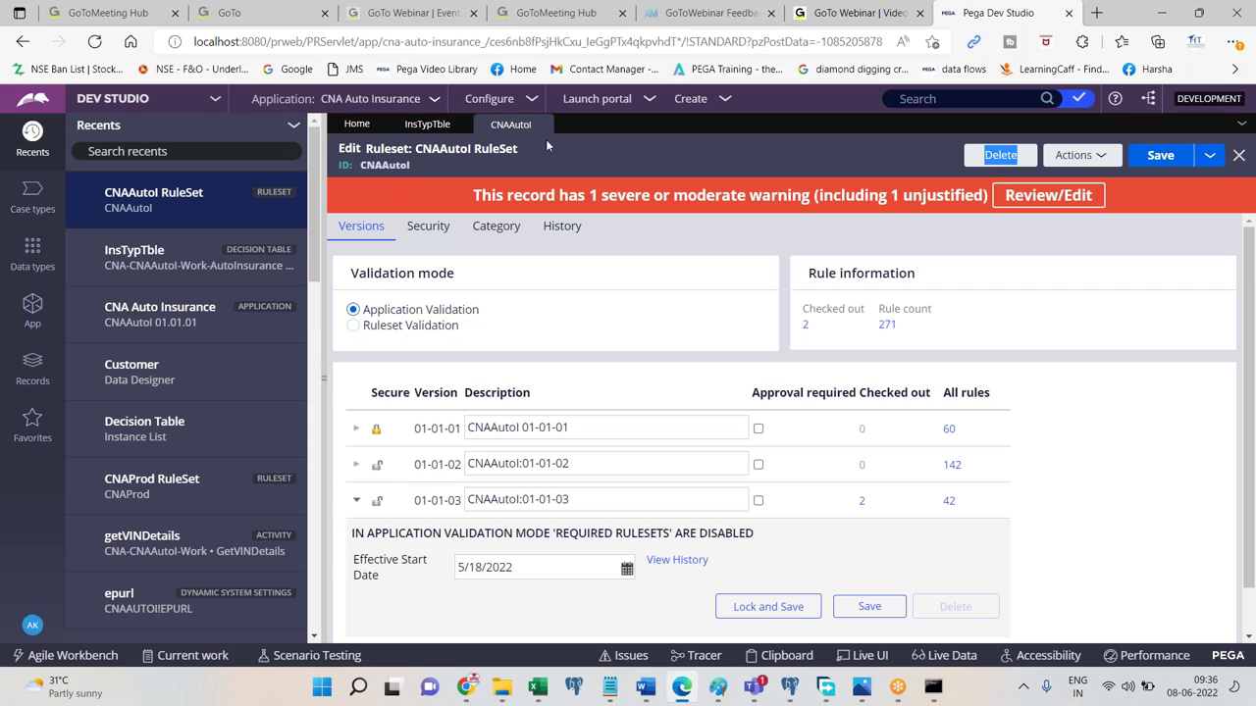
{"action": "left_click", "coordinate": [550, 124]}
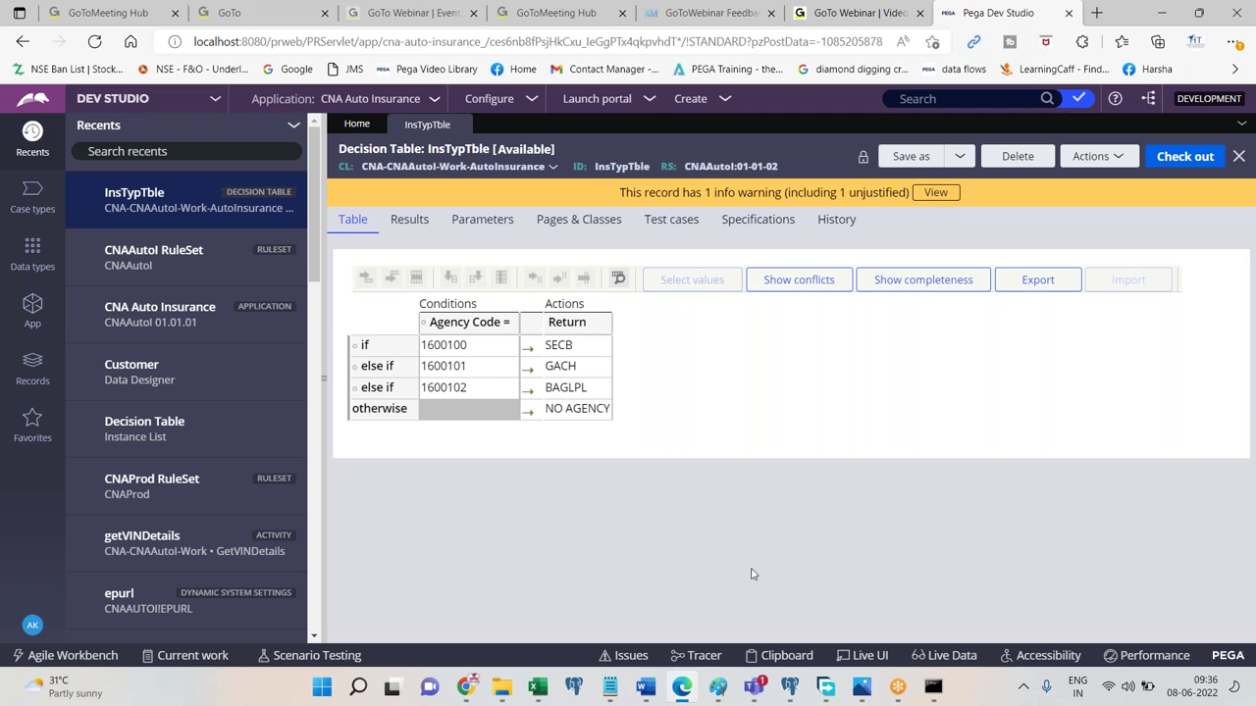
{"action": "left_click", "coordinate": [643, 689]}
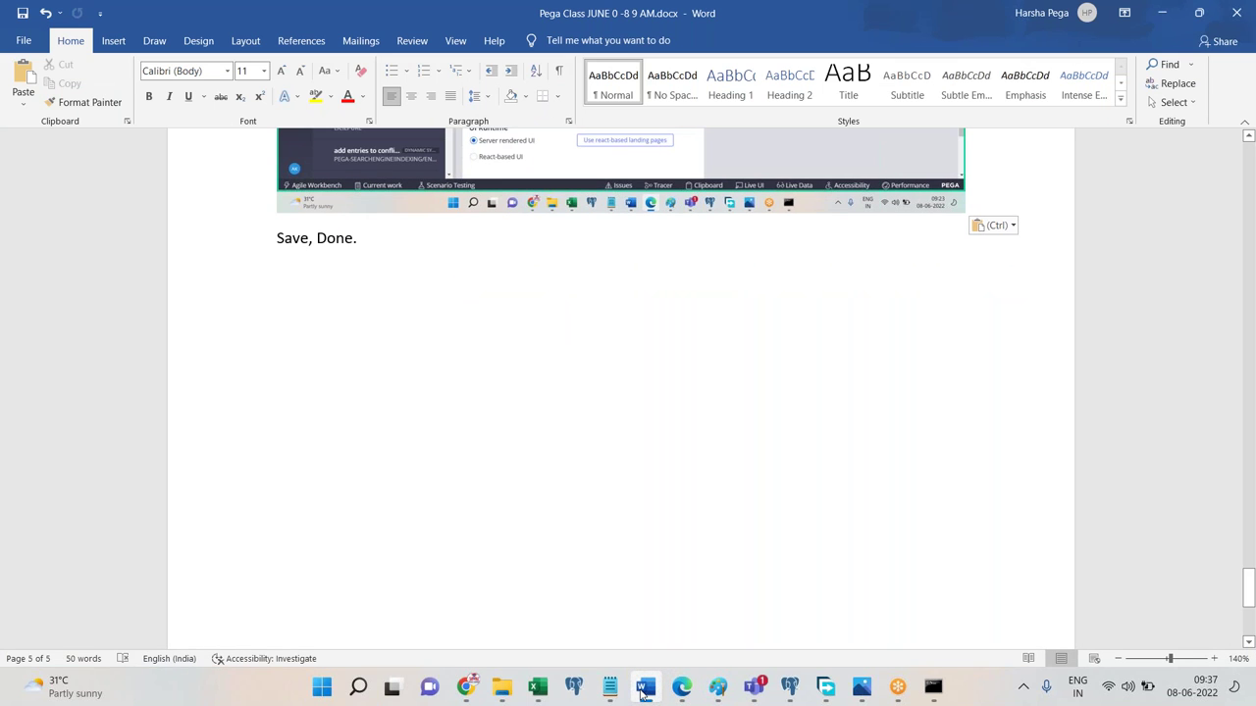
Add the centred Title heading 'How to Delegate a Rule to Managers access group'.
{"action": "key", "text": "Return"}
{"action": "key", "text": "Return"}
{"action": "key", "text": "Return"}
{"action": "type", "text": "How to Delega"}
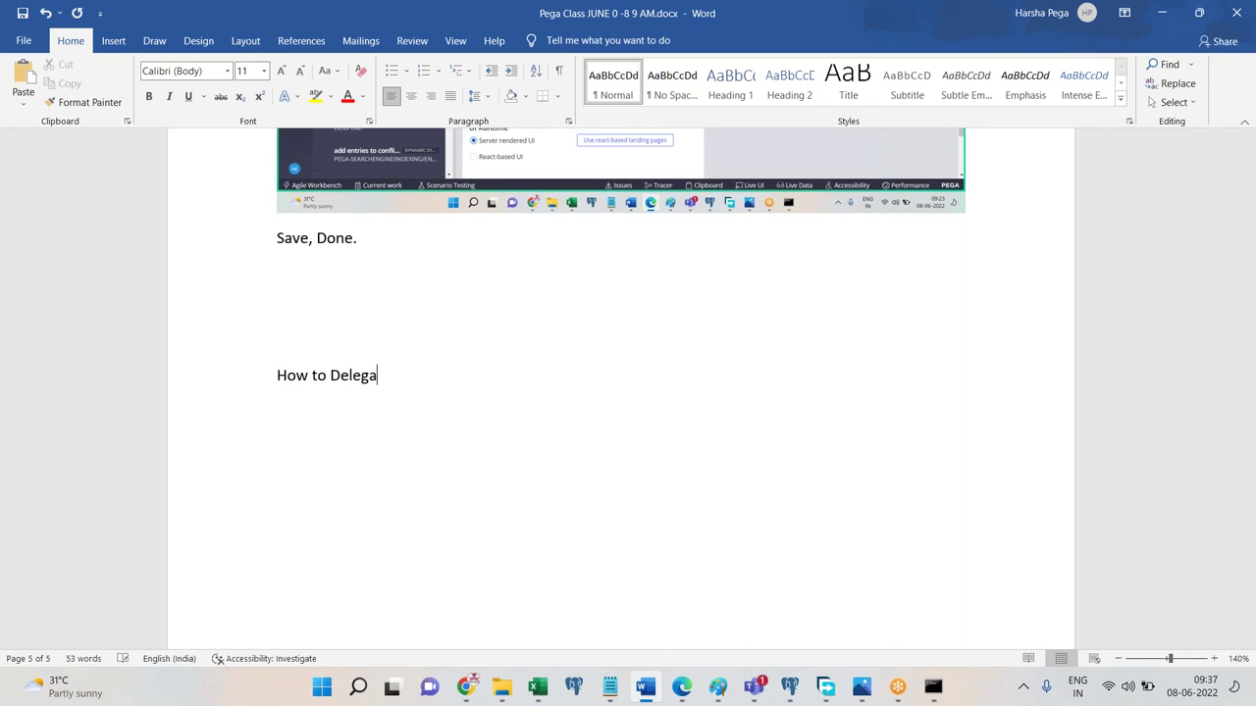
{"action": "type", "text": "te a Rule to Managers access group"}
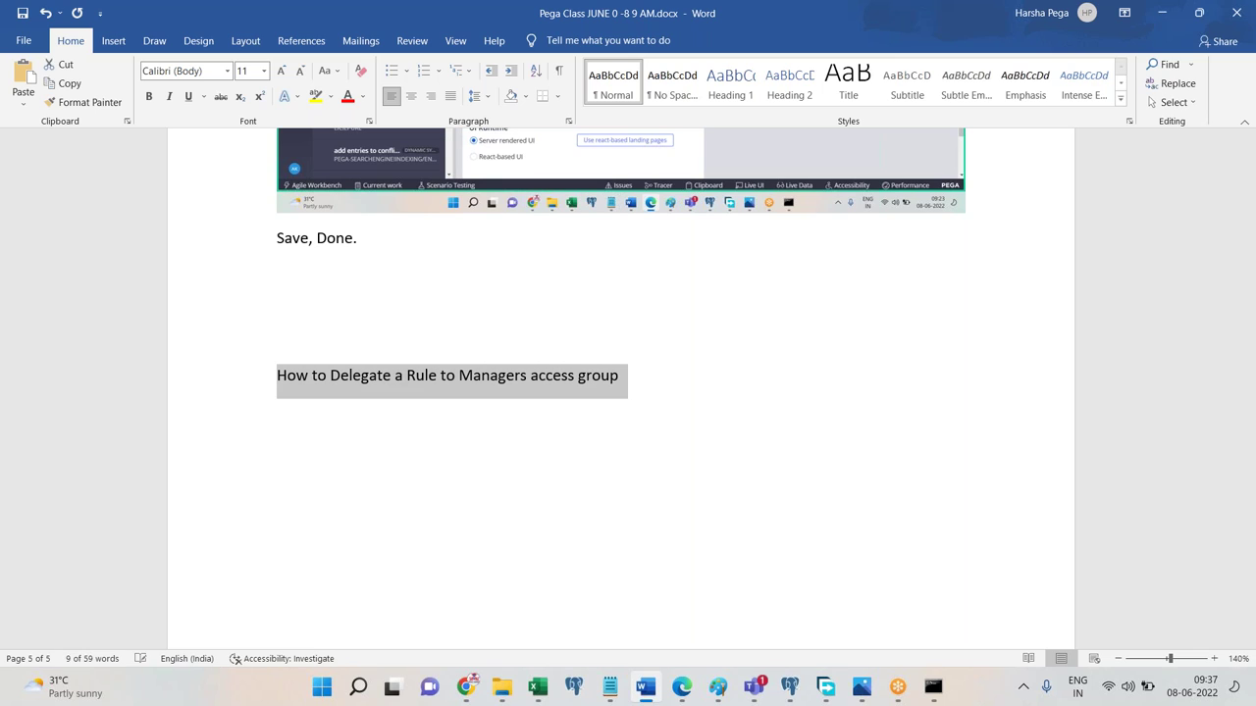
{"action": "key", "text": "shift+Home"}
{"action": "left_click", "coordinate": [848, 83]}
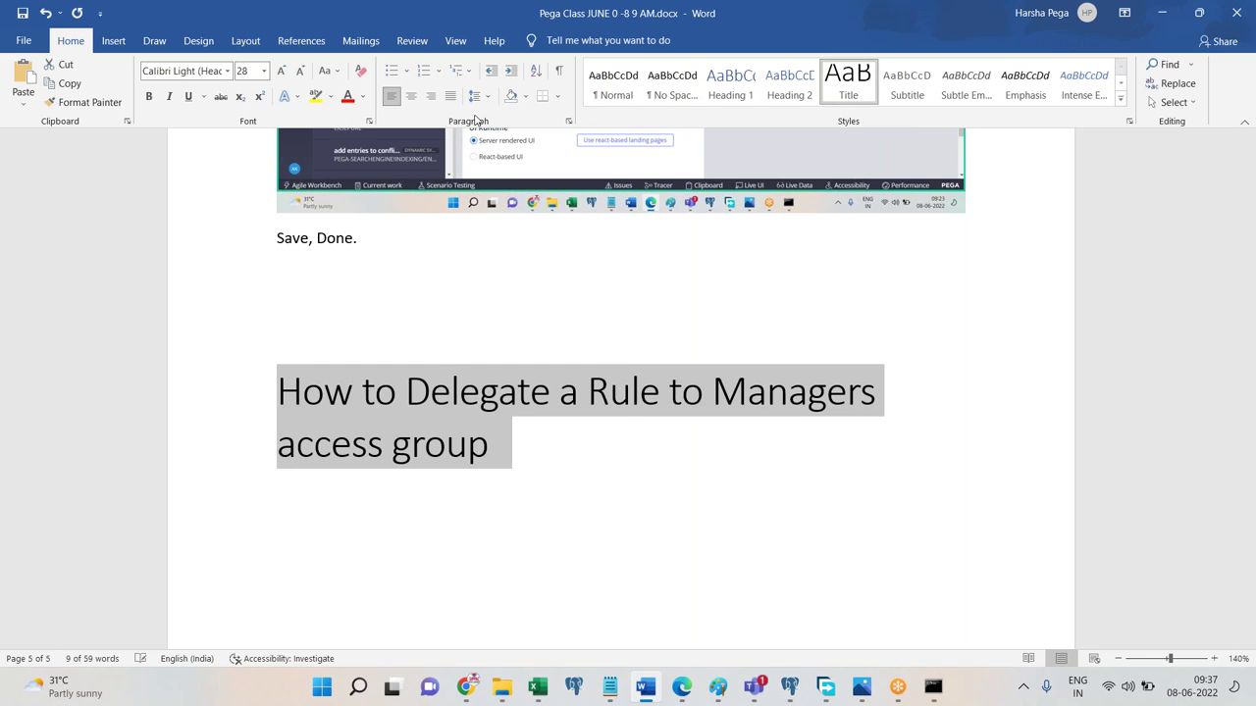
{"action": "left_click", "coordinate": [411, 96]}
{"action": "key", "text": "End"}
Add 'Let's delegate a decision table' with spelling fixed, and a 'Note :' line above it.
{"action": "key", "text": "Return"}
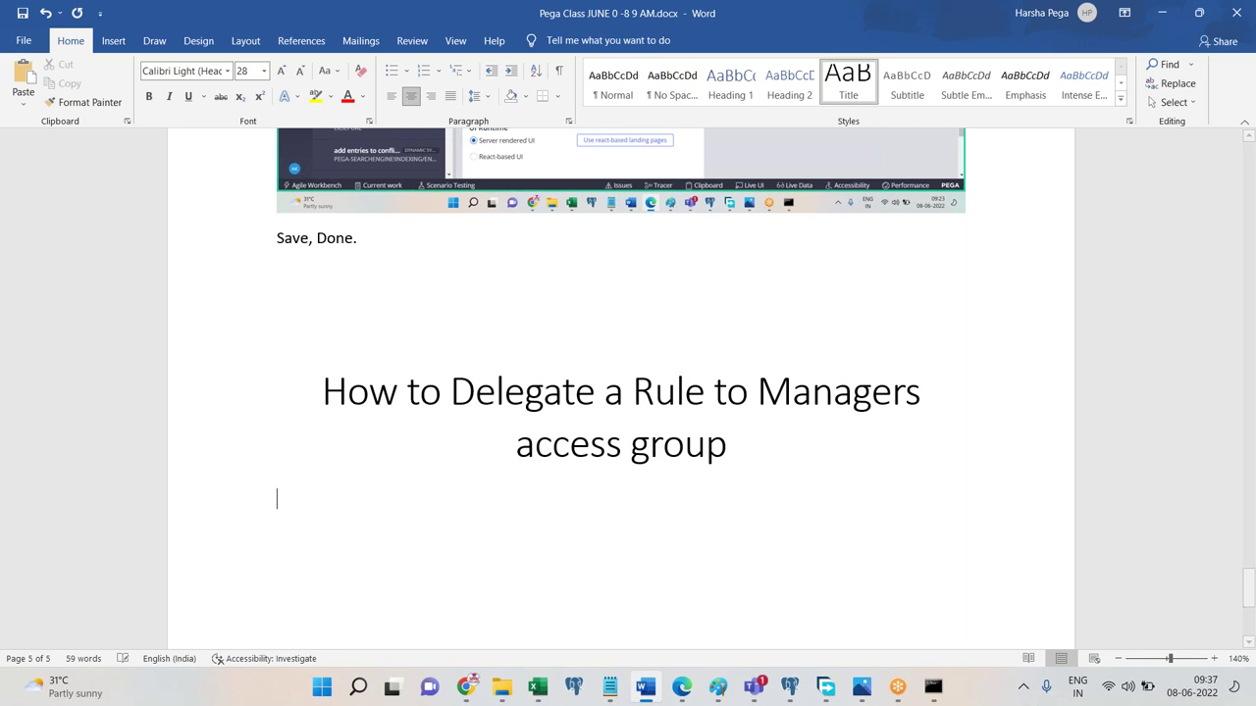
{"action": "key", "text": "Return"}
{"action": "type", "text": "Let"}
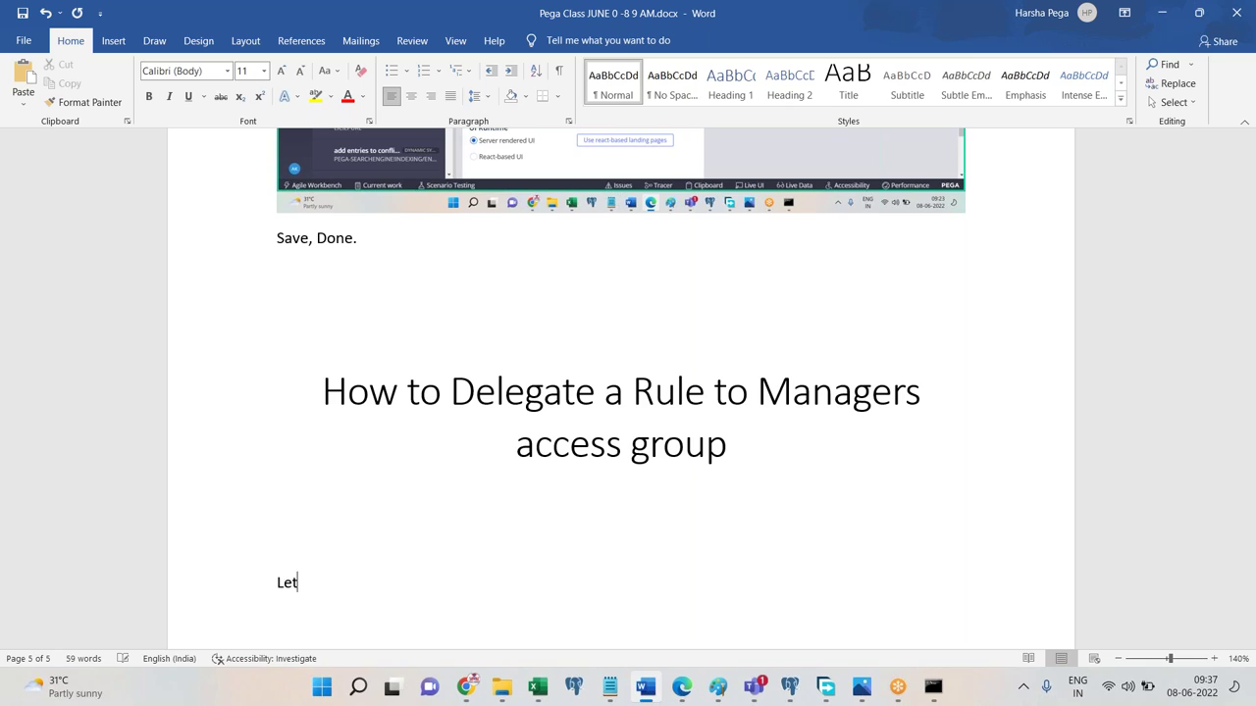
{"action": "type", "text": "'s deligate a"}
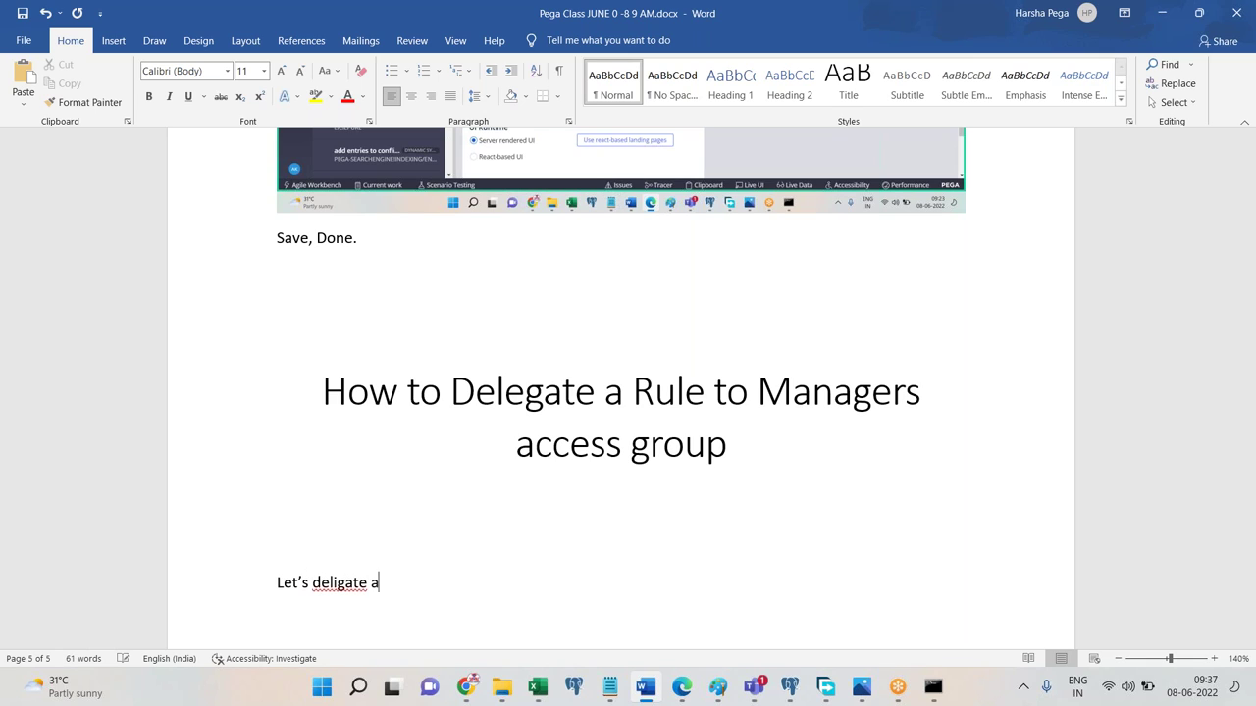
{"action": "type", "text": " decision table"}
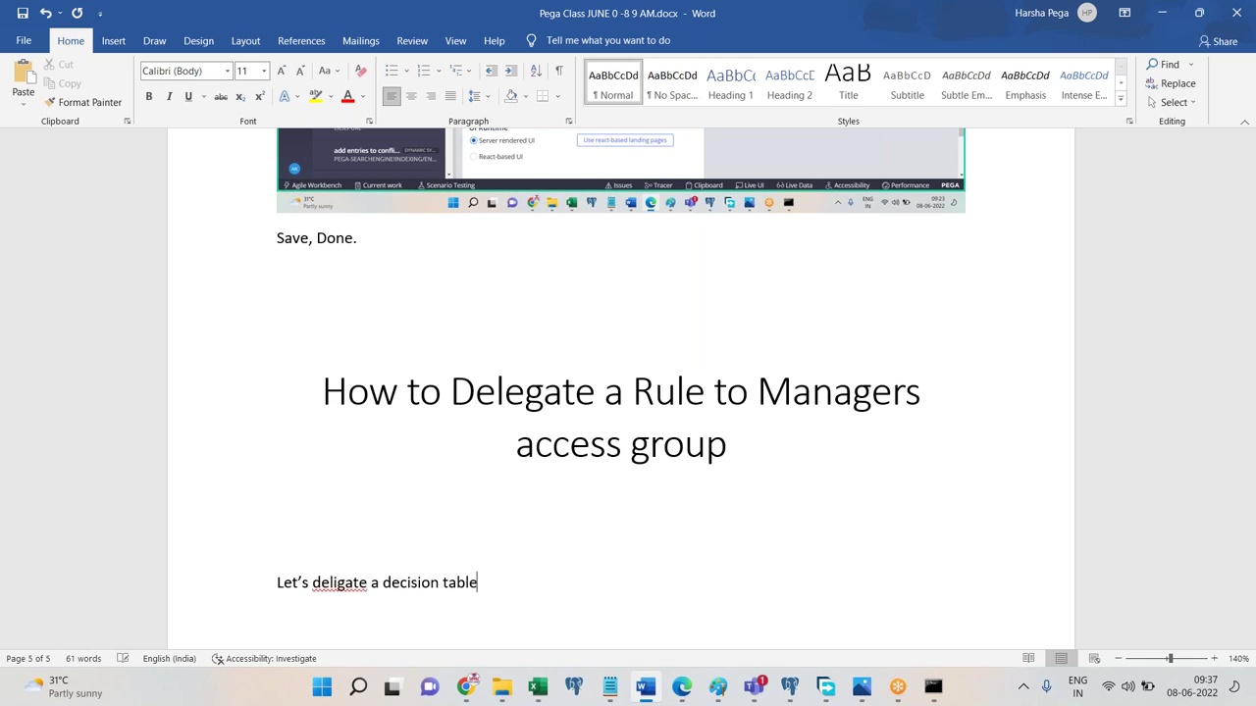
{"action": "right_click", "coordinate": [354, 577]}
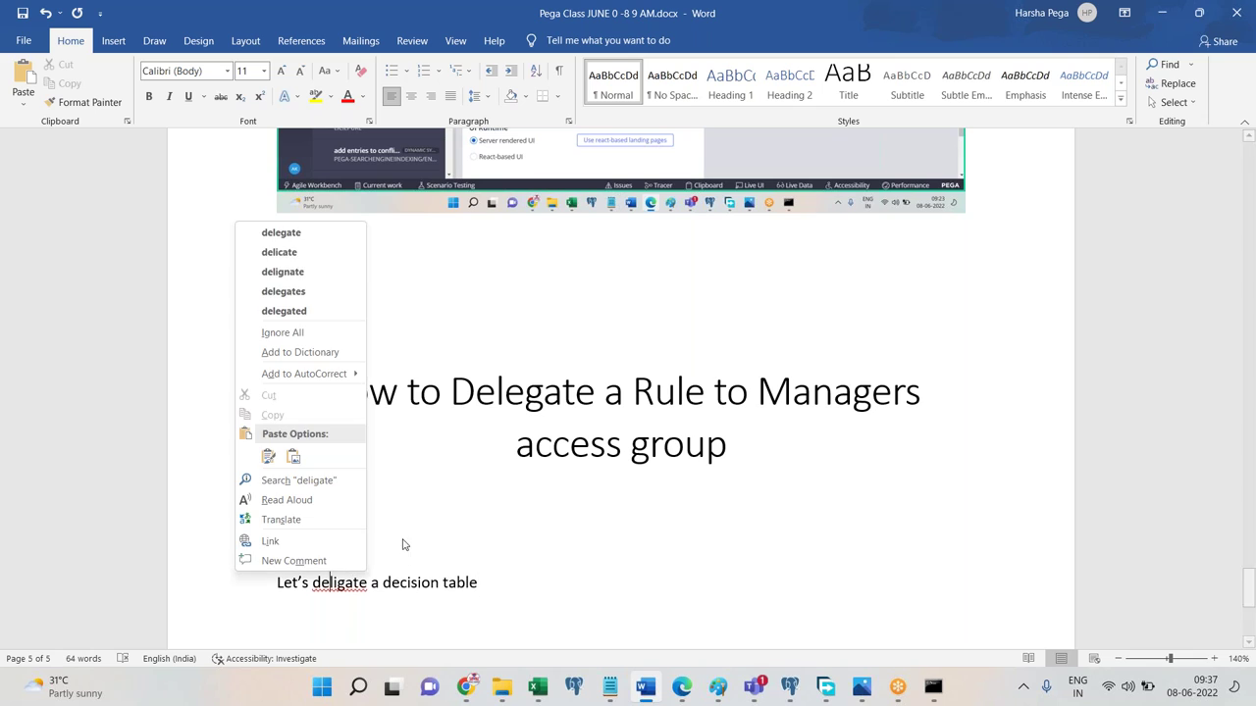
{"action": "left_click", "coordinate": [295, 229]}
{"action": "left_click", "coordinate": [327, 543]}
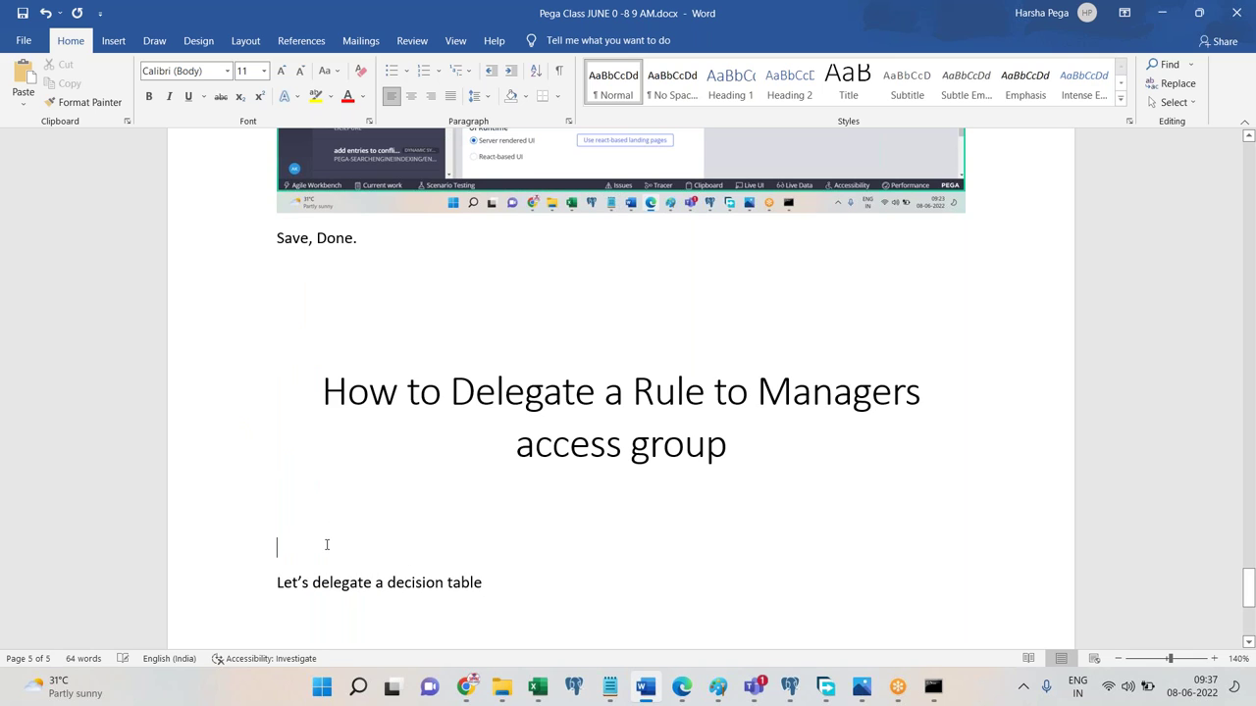
{"action": "type", "text": "Note :"}
Replace the Note label with a Theory line defining rule delegation as making rules accessible from portals.
{"action": "left_click", "coordinate": [399, 516]}
{"action": "key", "text": "BackSpace"}
{"action": "key", "text": "BackSpace"}
{"action": "key", "text": "BackSpace"}
{"action": "key", "text": "BackSpace"}
{"action": "key", "text": "BackSpace"}
{"action": "key", "text": "BackSpace"}
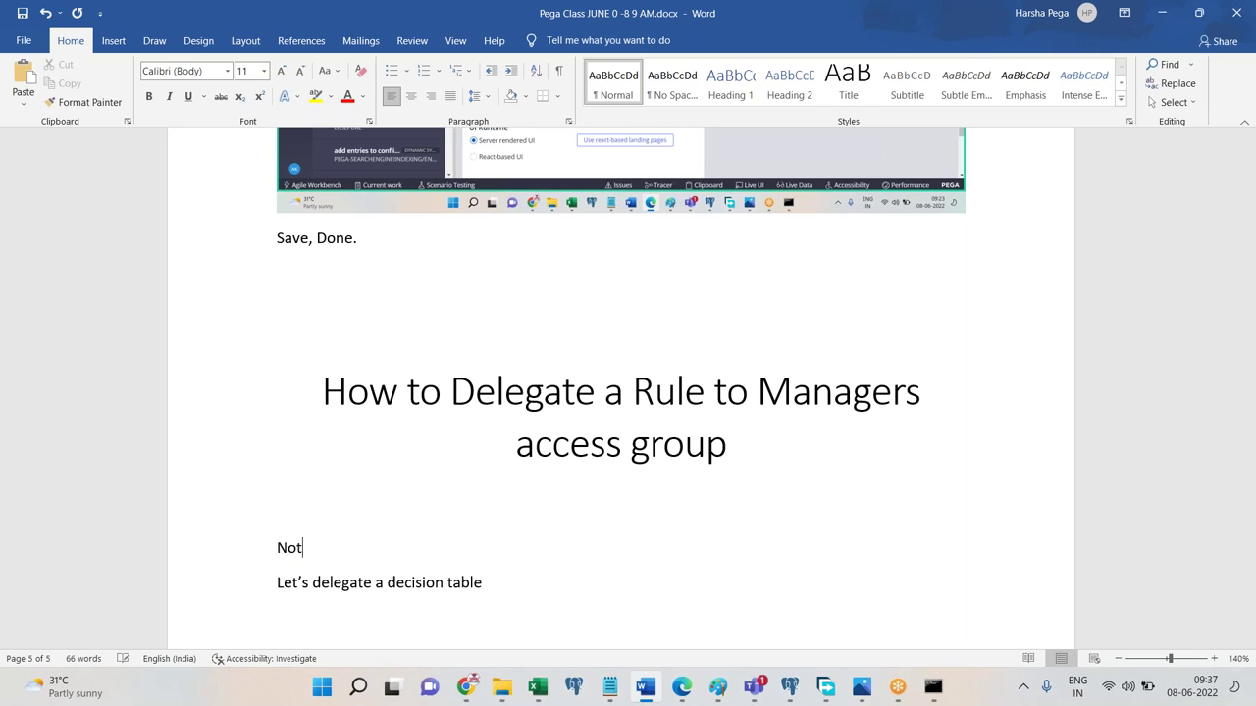
{"action": "type", "text": "Te"}
{"action": "type", "text": "hero"}
{"action": "type", "text": "y"}
{"action": "key", "text": "BackSpace"}
{"action": "key", "text": "BackSpace"}
{"action": "key", "text": "BackSpace"}
{"action": "key", "text": "BackSpace"}
{"action": "type", "text": "ory : Rule delegation o"}
{"action": "key", "text": "BackSpace"}
{"action": "type", "text": "is process p"}
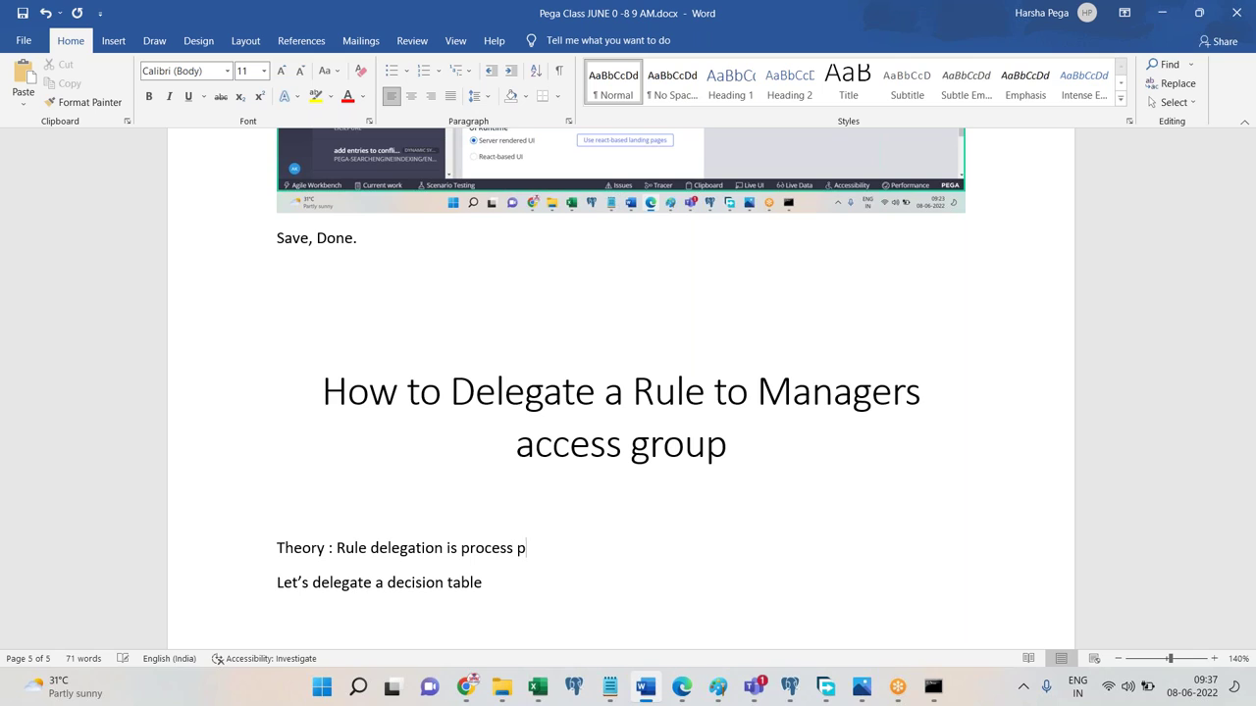
{"action": "key", "text": "BackSpace"}
{"action": "type", "text": "of making the rules accessible "}
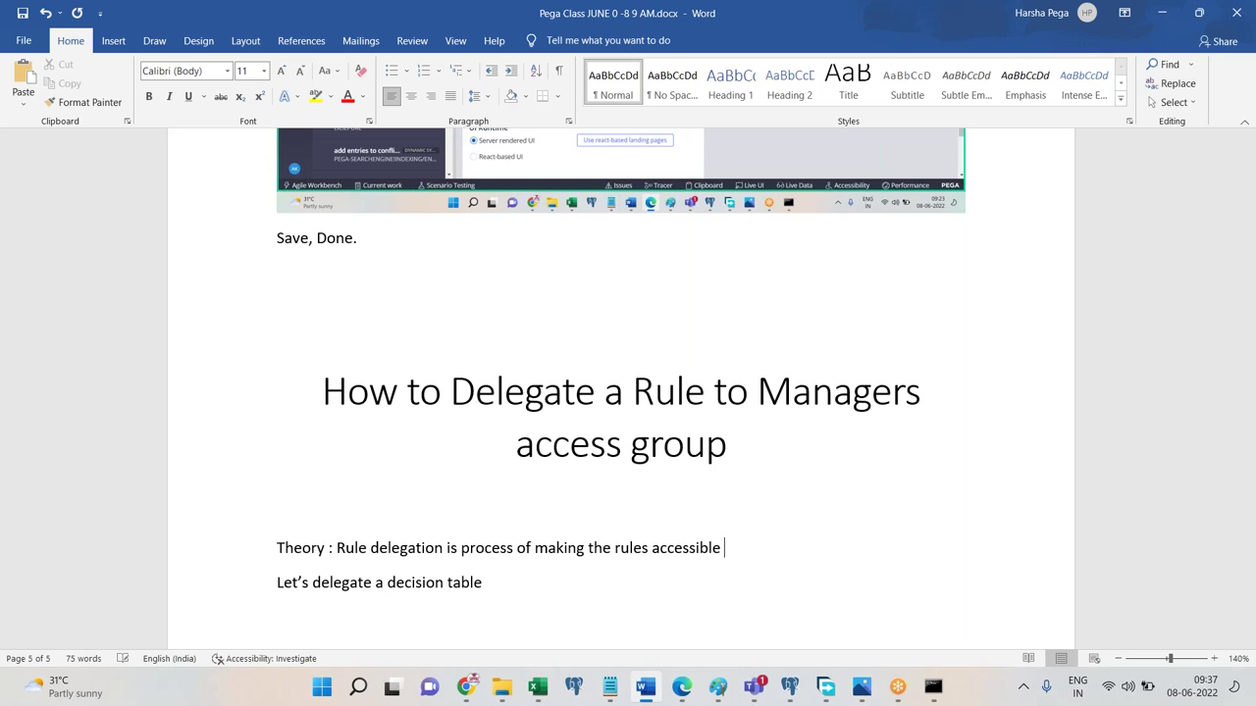
{"action": "type", "text": "from Manage"}
{"action": "type", "text": "r, User "}
{"action": "type", "text": "or other portal"}
{"action": "type", "text": ". Other than "}
{"action": "type", "text": "dev studio."}
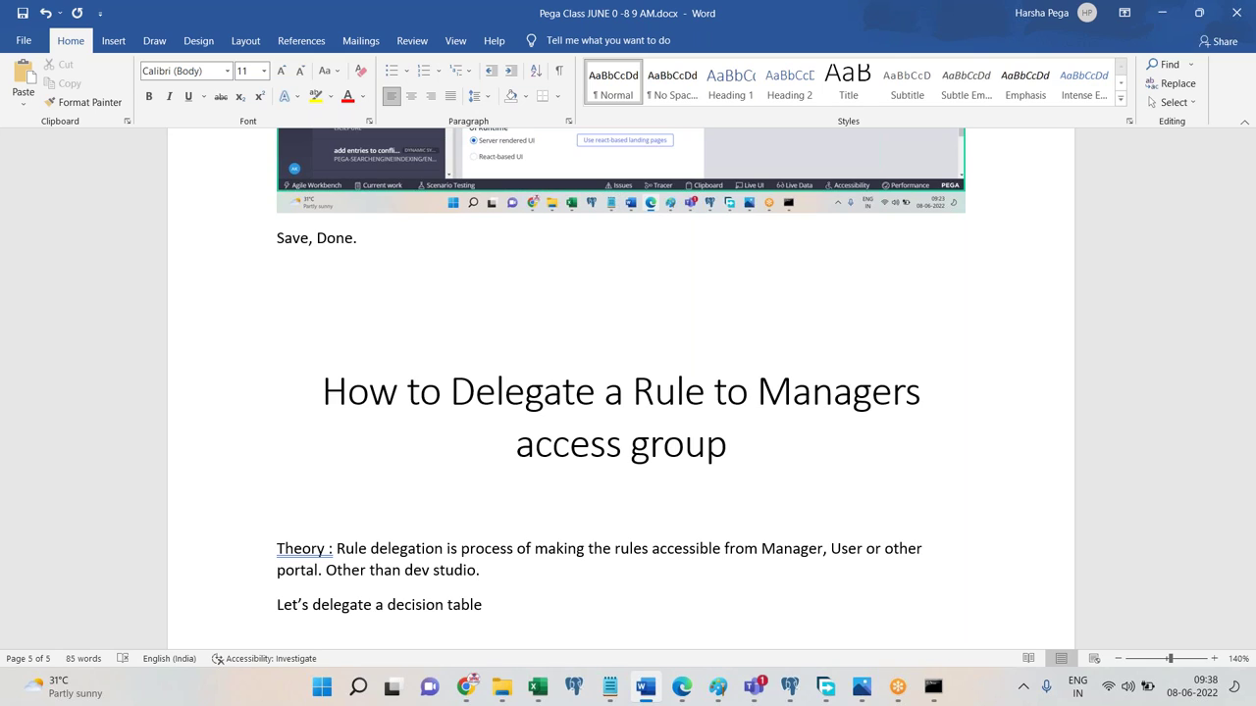
{"action": "key", "text": "Return"}
Add notes that delegated rules go in an unlocked ruleset and become System-User-MyRules instances.
{"action": "type", "text": "Wh"}
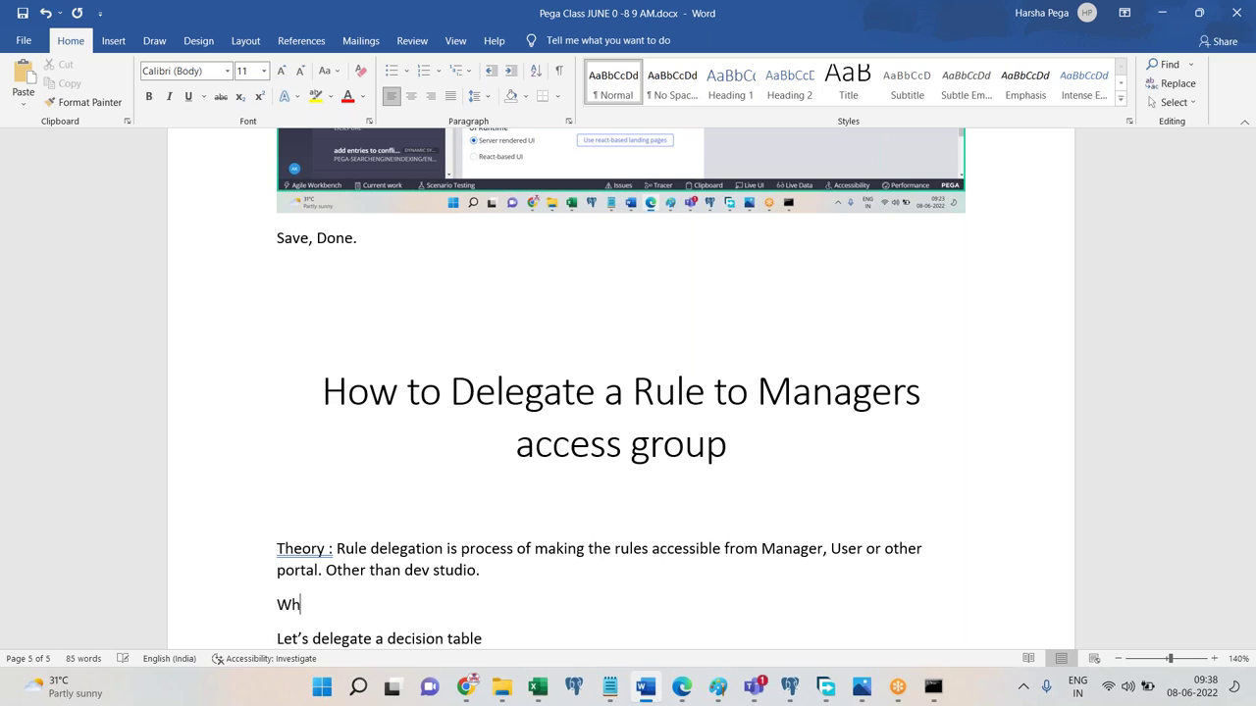
{"action": "type", "text": "en rule is cr"}
{"action": "type", "text": "delegate"}
{"action": "type", "text": "d, this "}
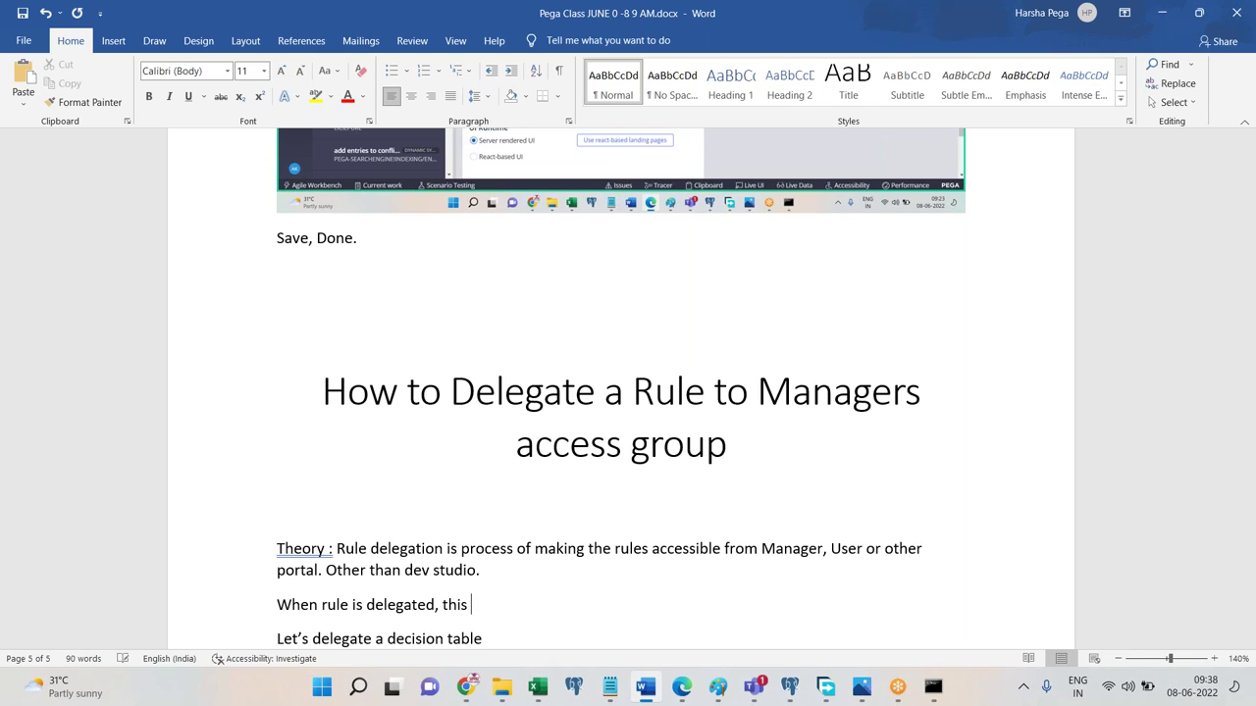
{"action": "type", "text": "delegated rule to be pla"}
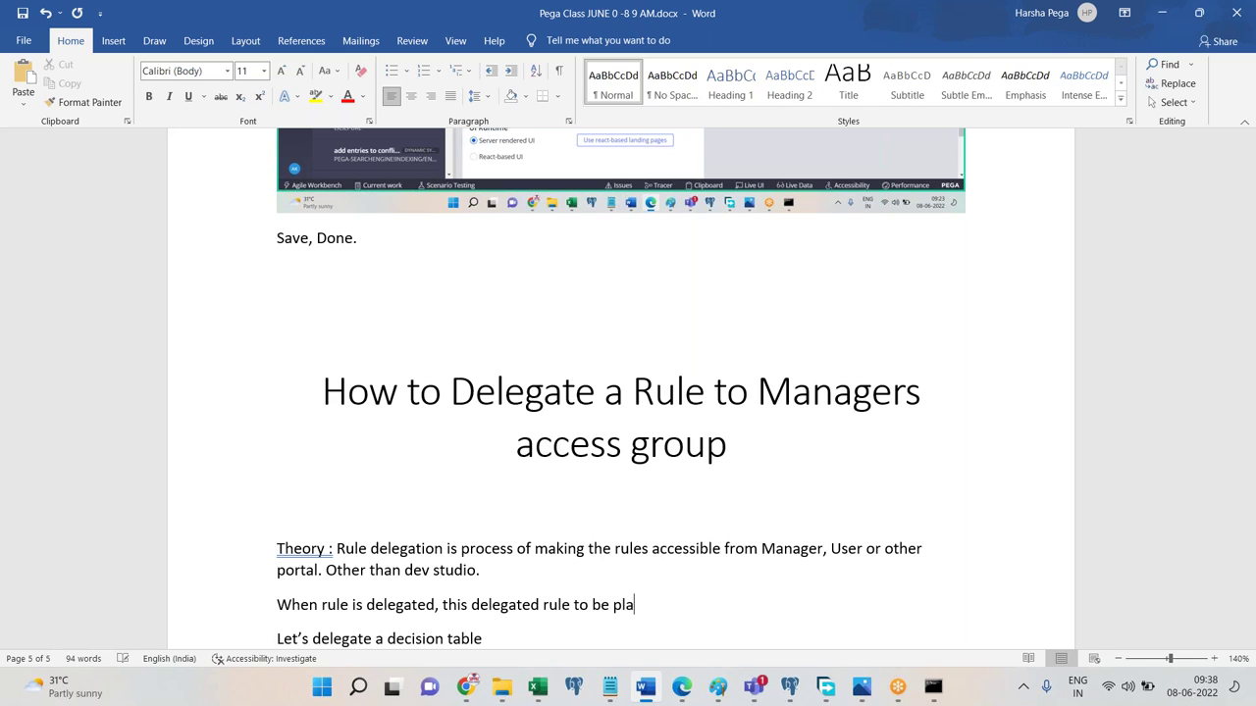
{"action": "type", "text": "ced inside UN LOCKED "}
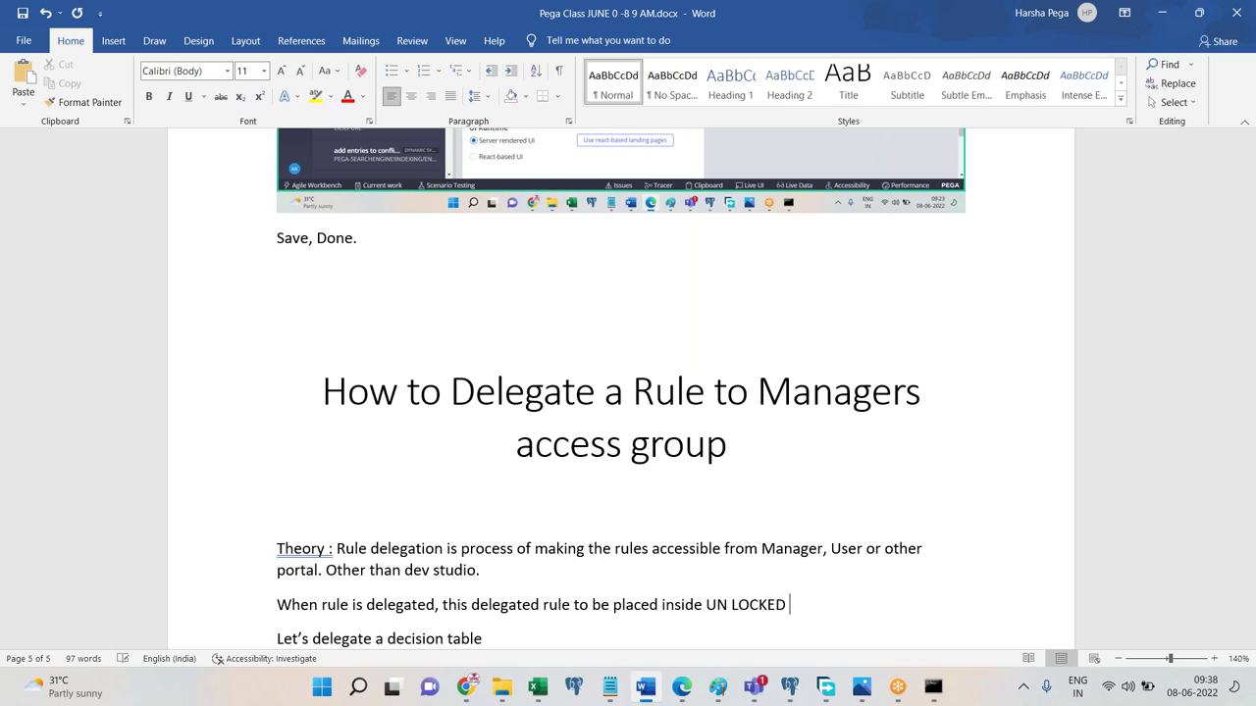
{"action": "type", "text": "RULE SET versions in the live"}
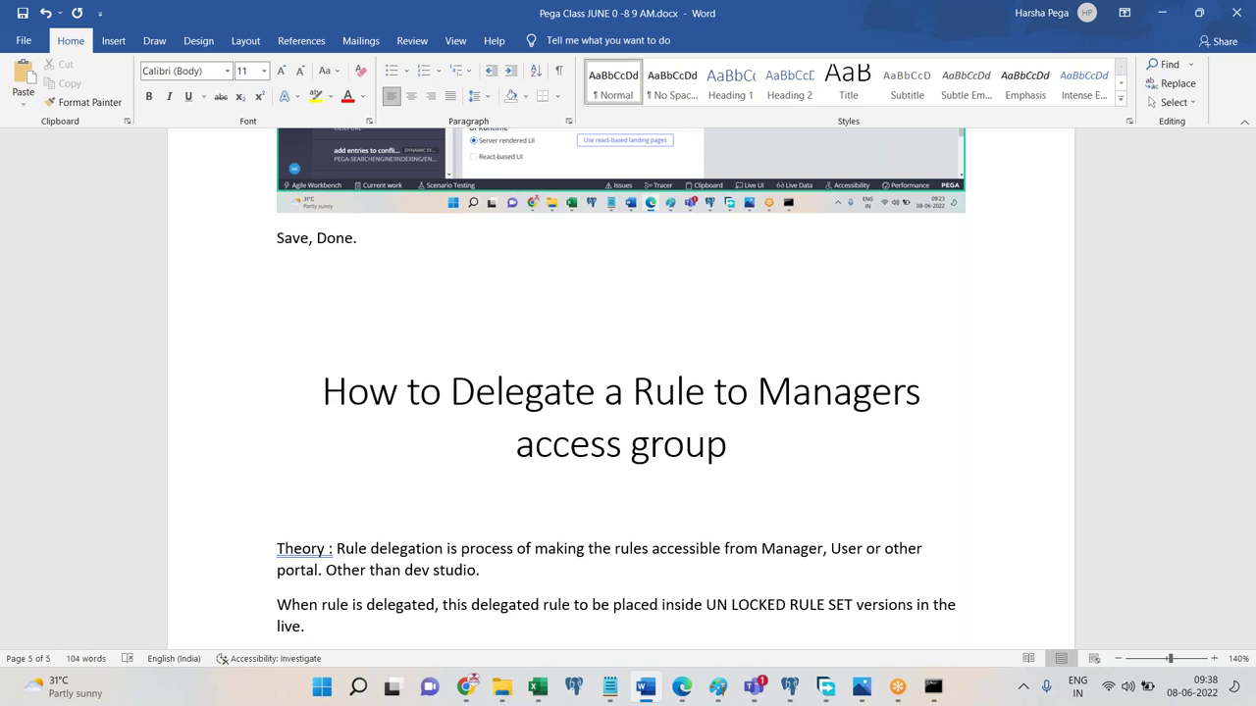
{"action": "type", "text": " server."}
{"action": "key", "text": "Return"}
{"action": "type", "text": "Whe"}
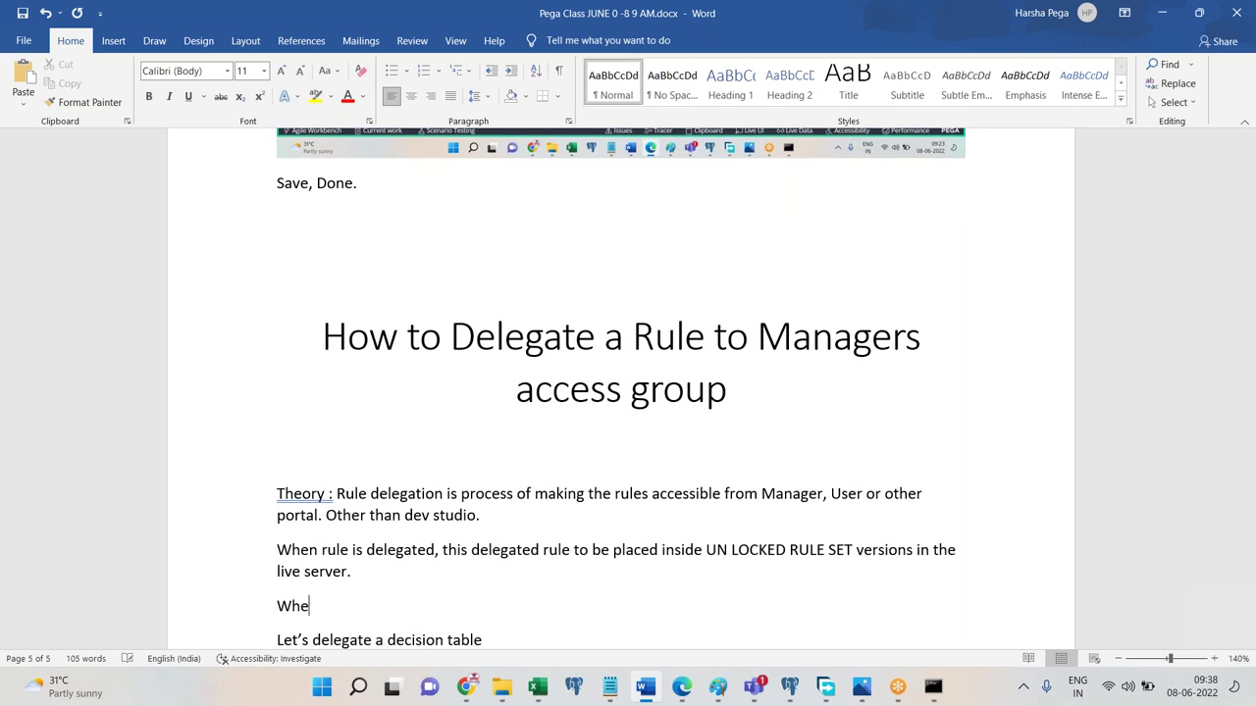
{"action": "type", "text": "n Rule is Delegated, this ge"}
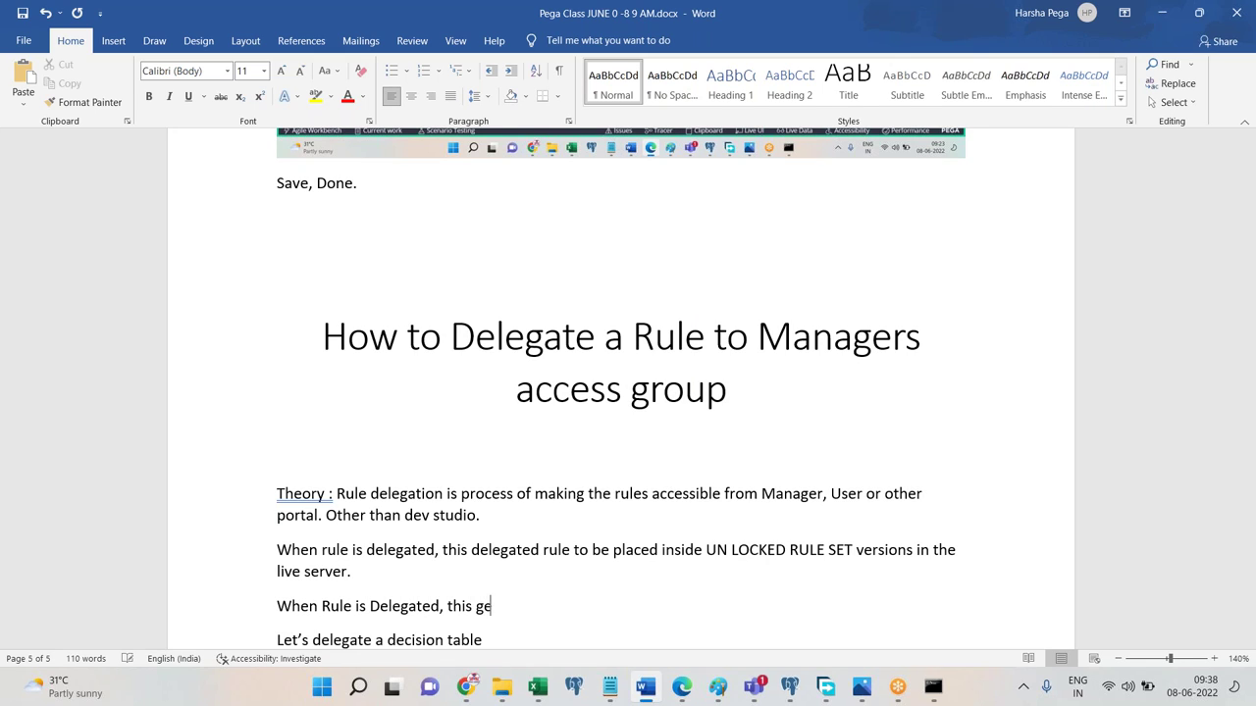
{"action": "type", "text": "ts creates as an ins"}
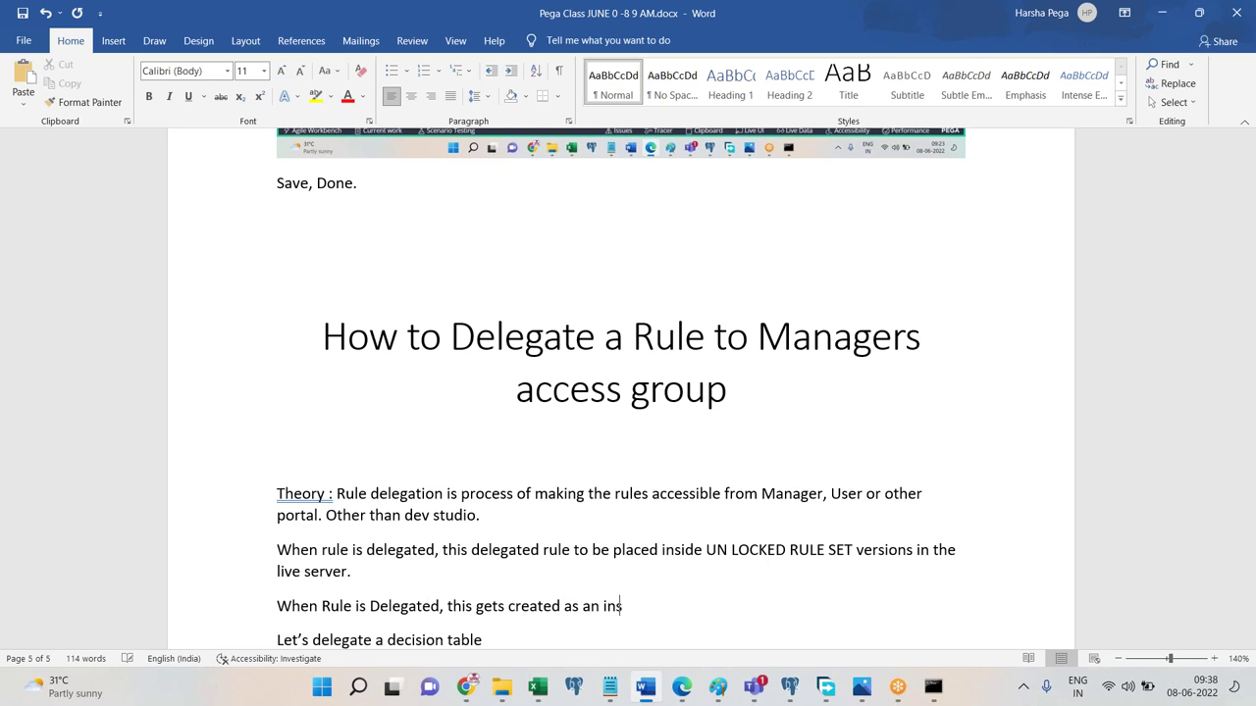
{"action": "type", "text": "tance of class \"Syste"}
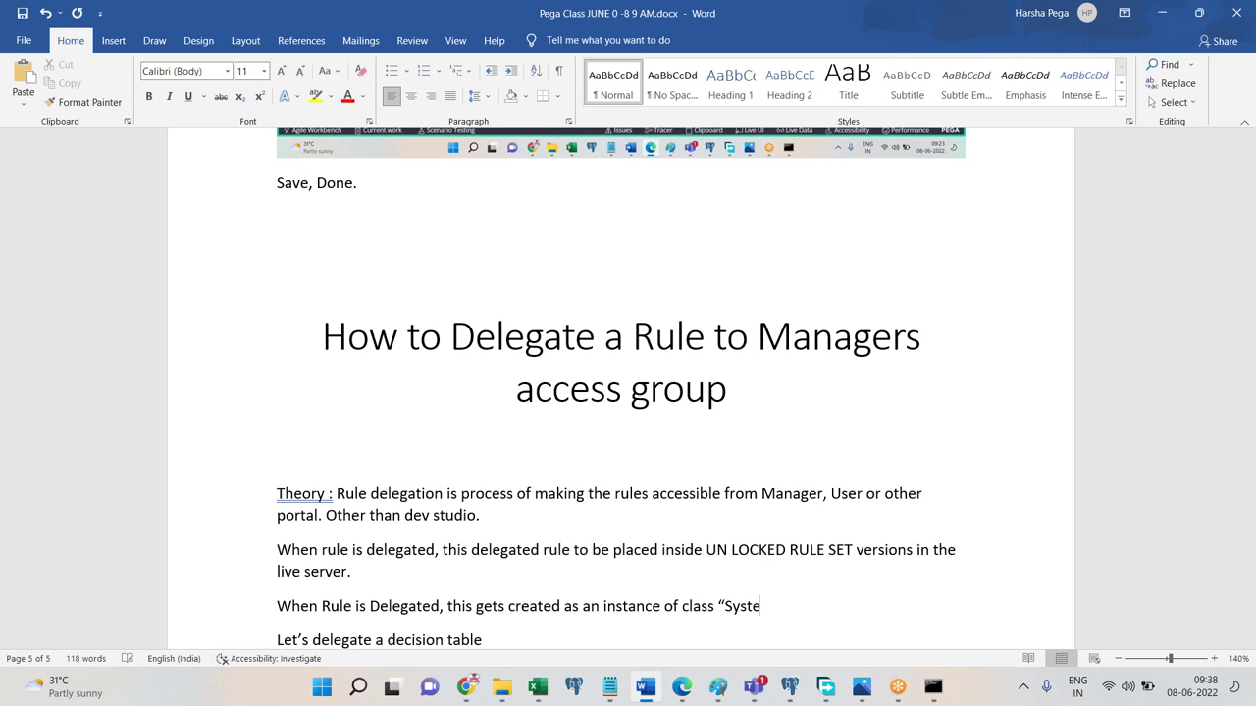
{"action": "type", "text": "m-User-MyRules”."}
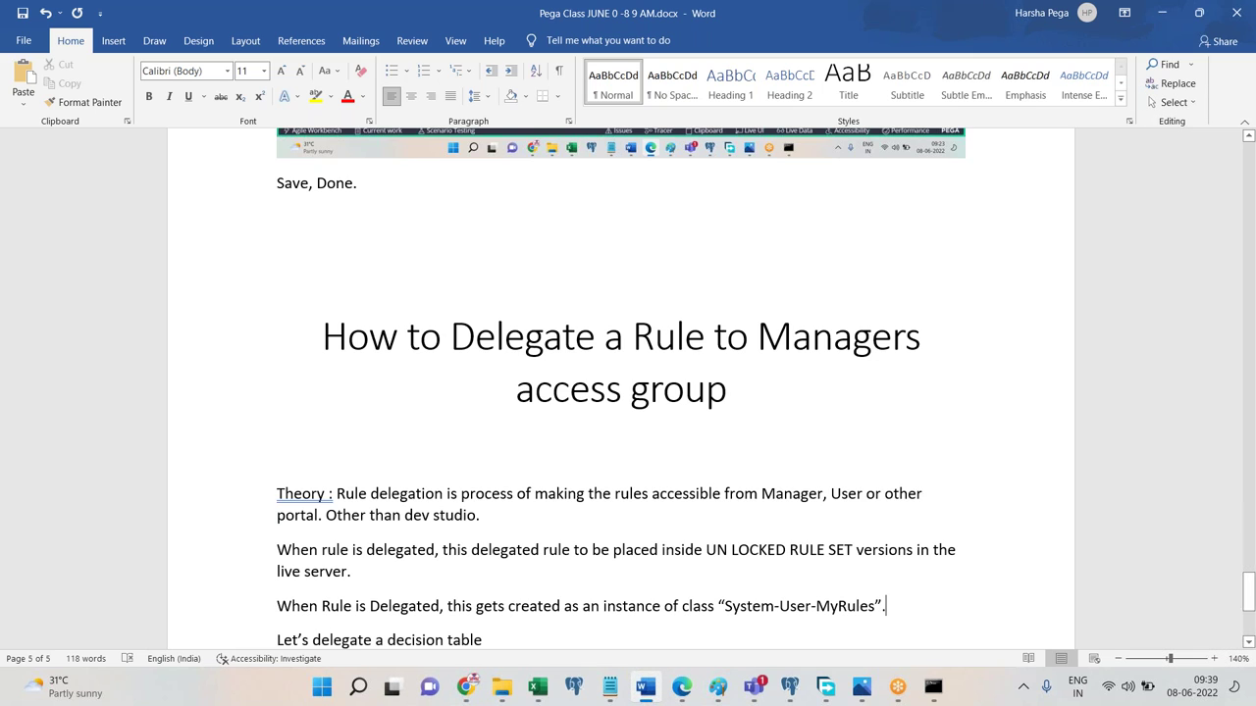
{"action": "key", "text": "ctrl+z"}
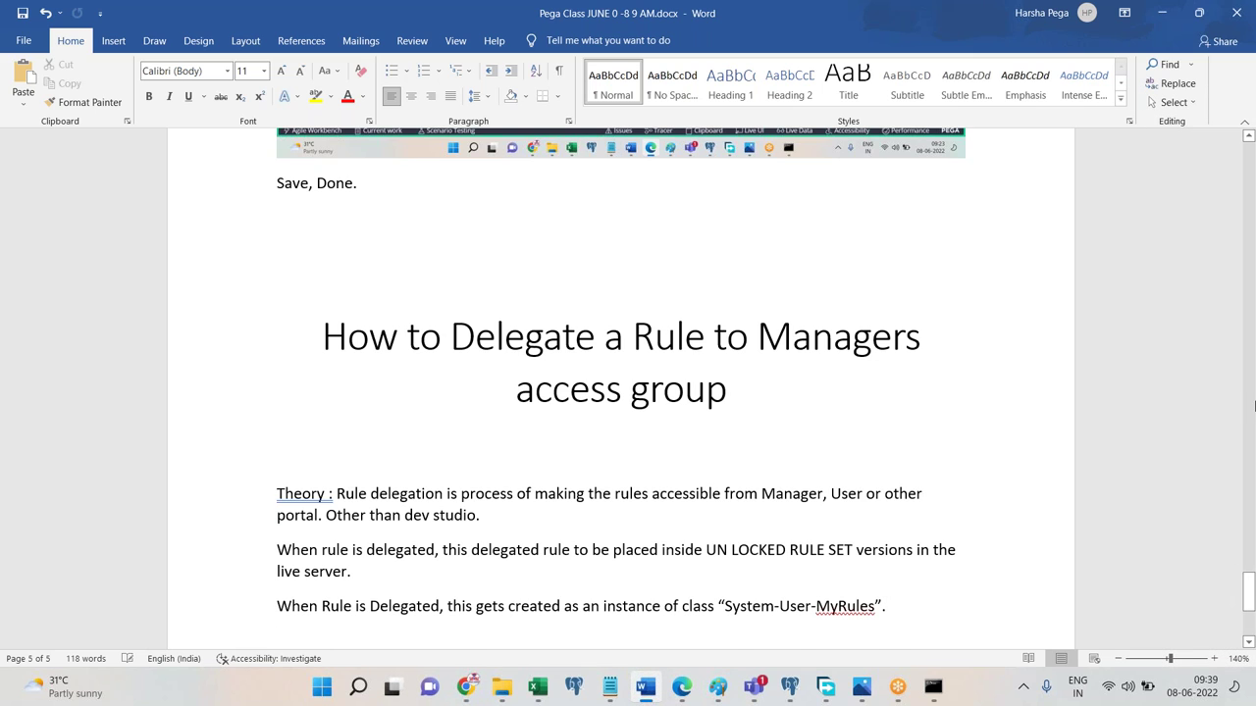
{"action": "key", "text": "ctrl+y"}
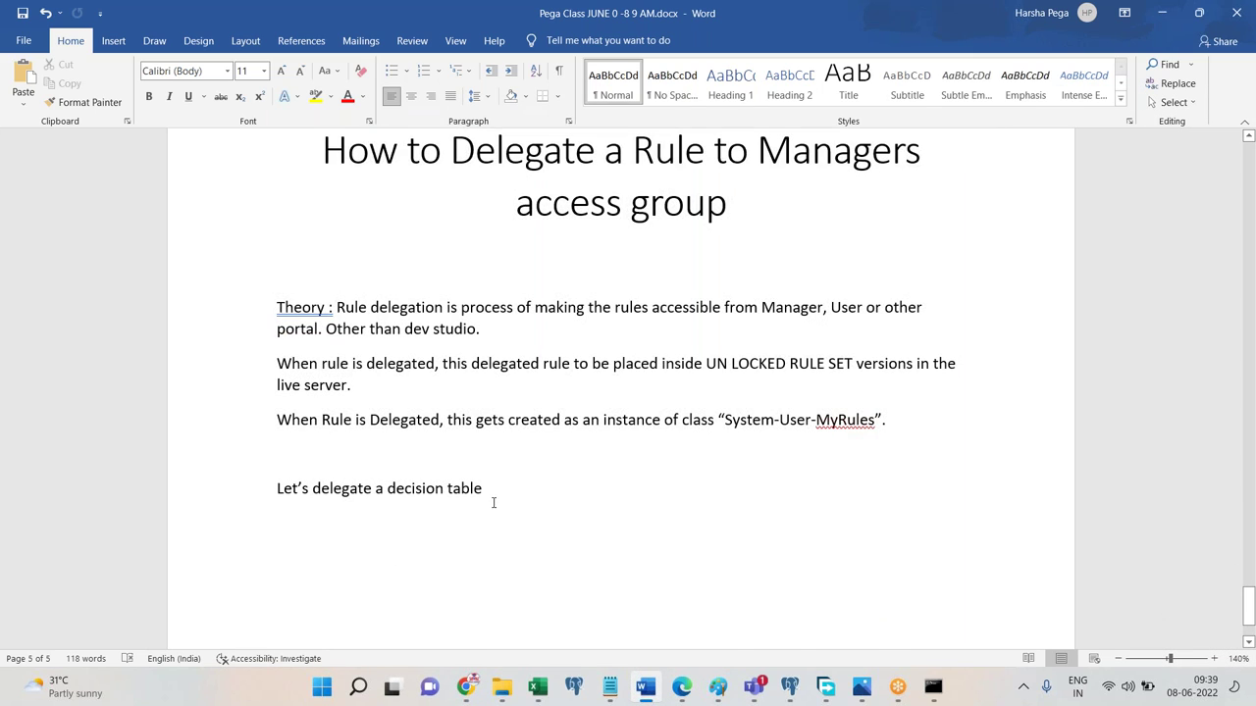
{"action": "type", "text": "."}
Add the note that delegated rules appear under 'Configuration' in the portals' left panel, fixing 'protals'.
{"action": "left_click", "coordinate": [393, 469]}
{"action": "type", "text": "Delegat"}
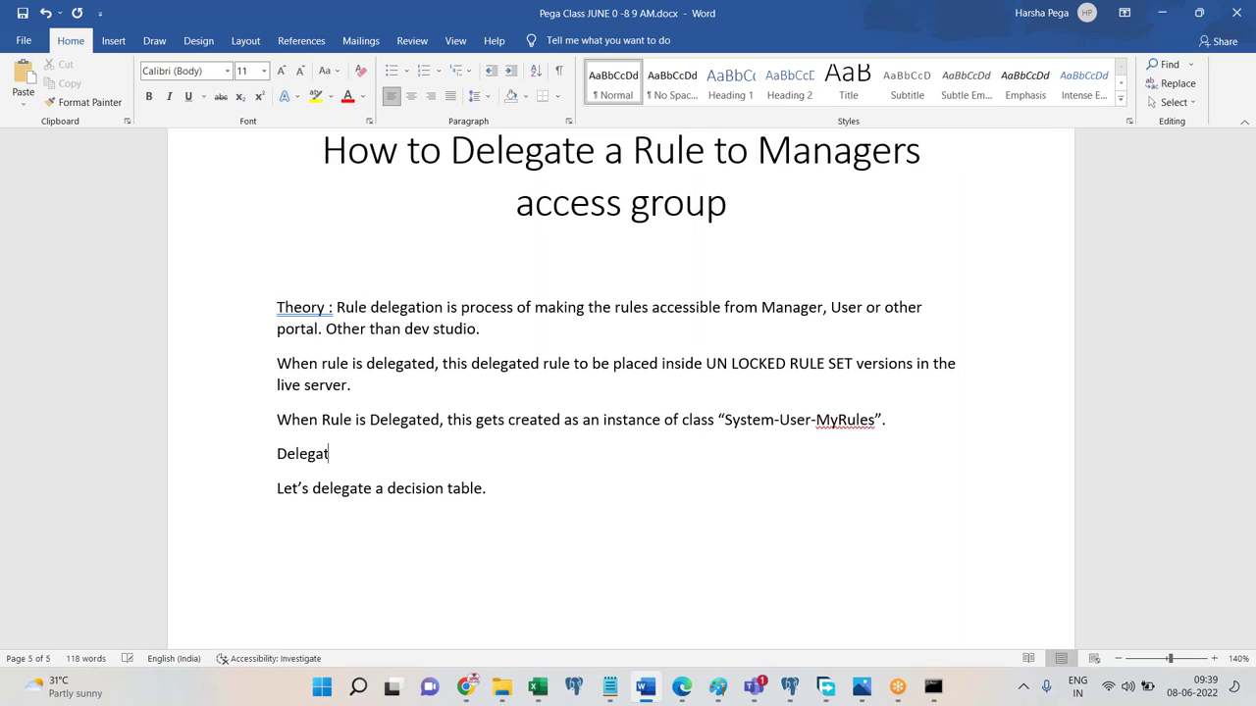
{"action": "type", "text": "ed rule will be acces"}
{"action": "type", "text": "ible in the protal"}
{"action": "type", "text": "s under "}
{"action": "type", "text": "\"Confuga"}
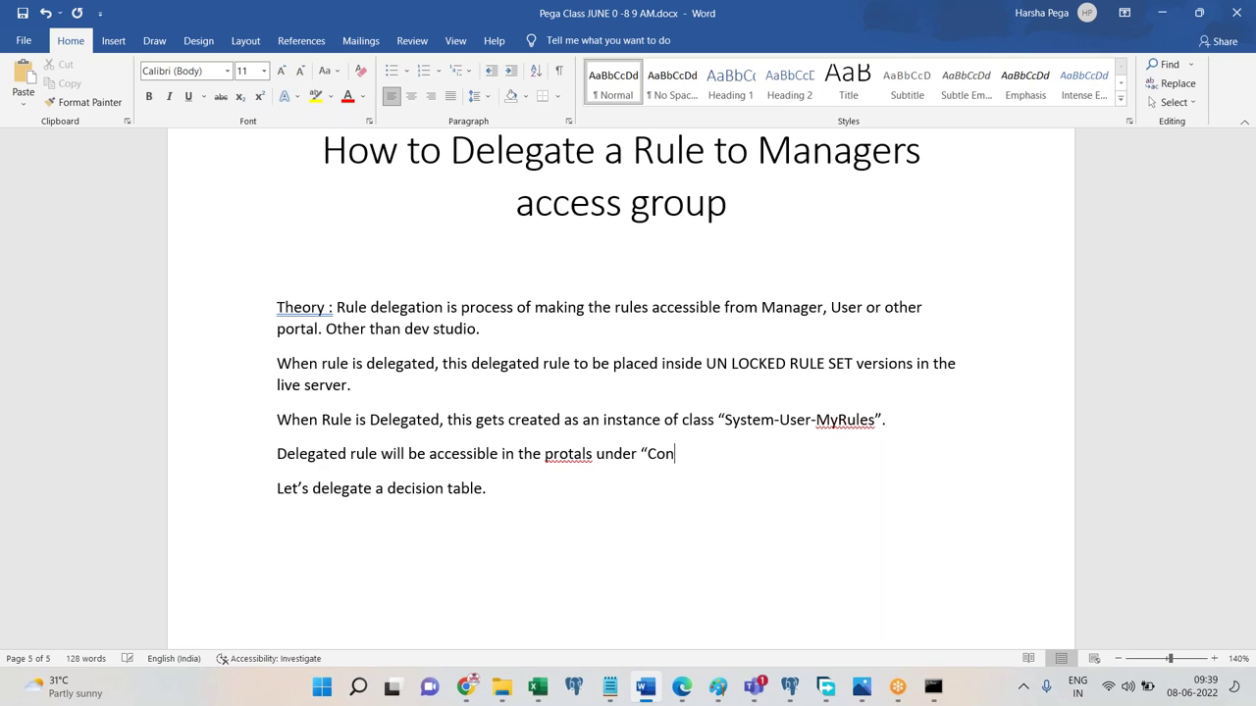
{"action": "key", "text": "BackSpace"}
{"action": "key", "text": "BackSpace"}
{"action": "key", "text": "BackSpace"}
{"action": "type", "text": "igurati"}
{"action": "type", "text": "on\" section in the "}
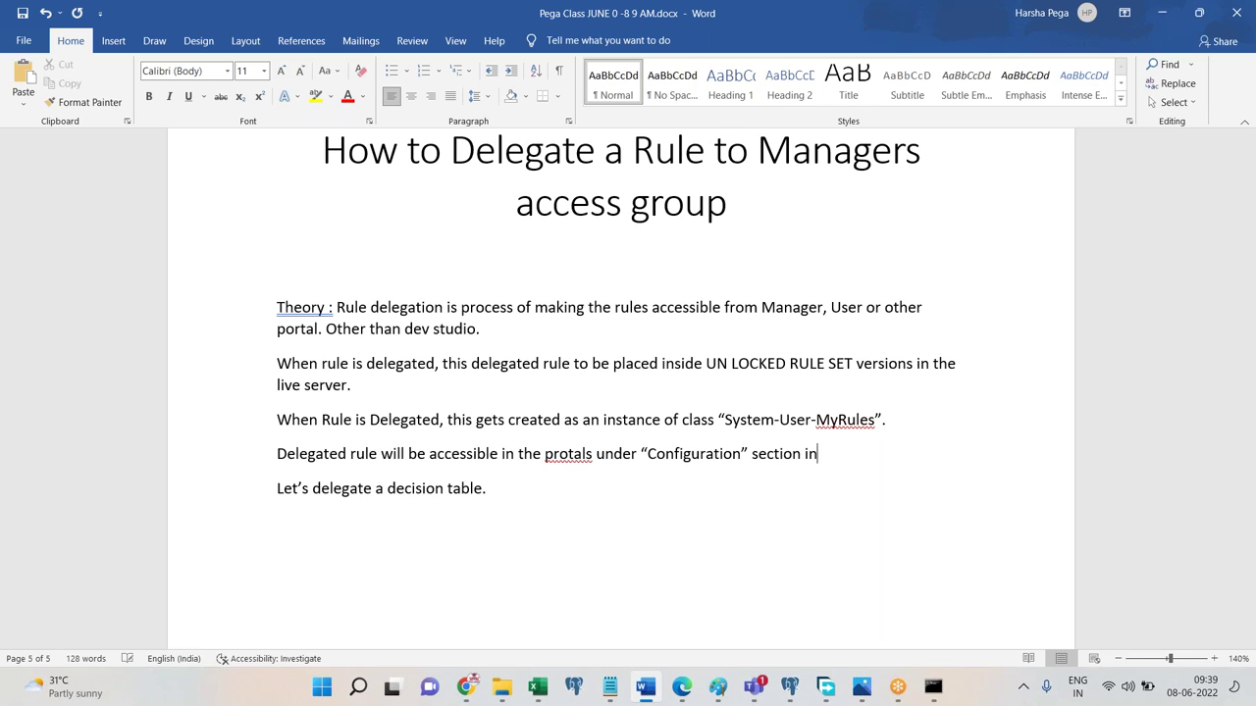
{"action": "type", "text": "left panel."}
{"action": "key", "text": "Return"}
{"action": "key", "text": "Down"}
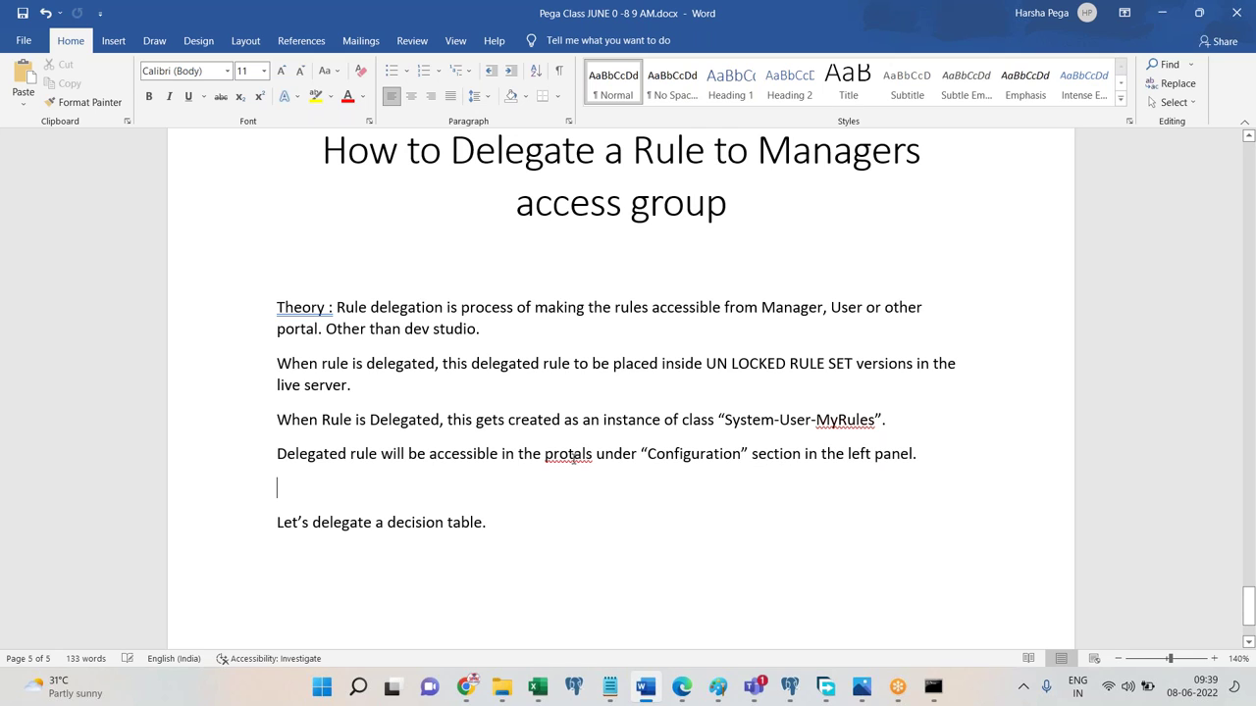
{"action": "right_click", "coordinate": [572, 456]}
{"action": "left_click", "coordinate": [502, 124]}
{"action": "left_click", "coordinate": [681, 687]}
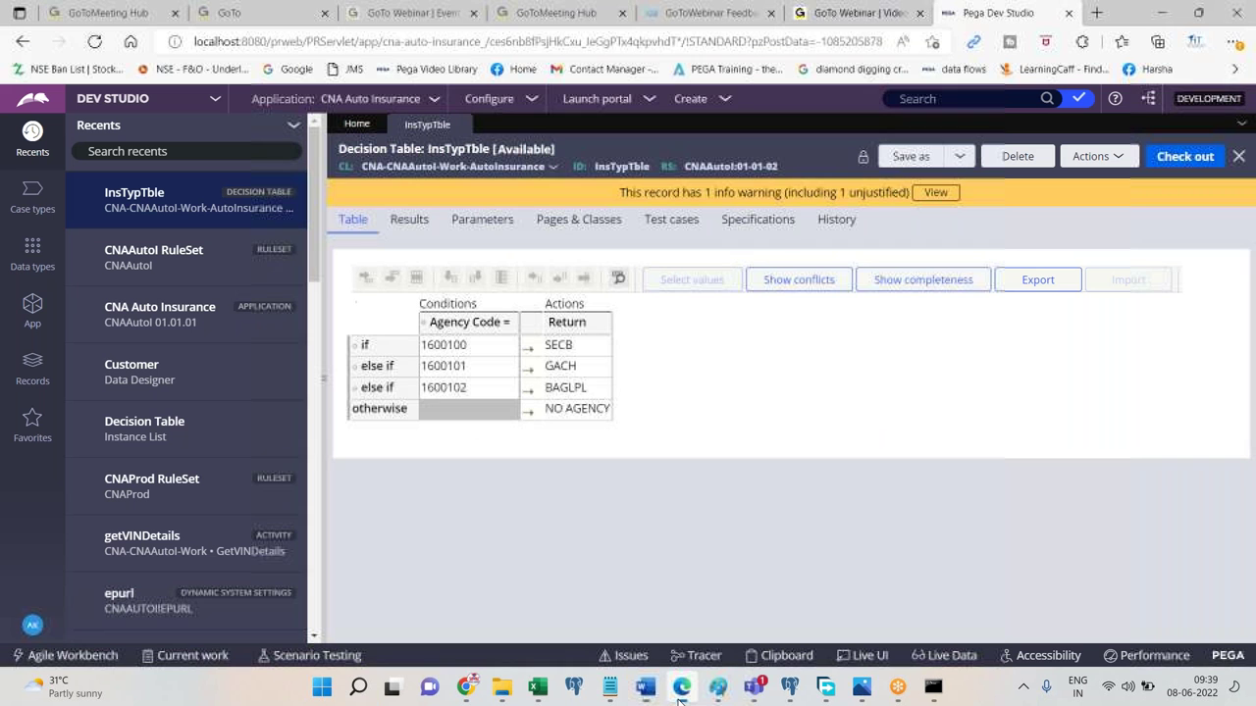
{"action": "left_click", "coordinate": [604, 98]}
{"action": "left_click", "coordinate": [608, 119]}
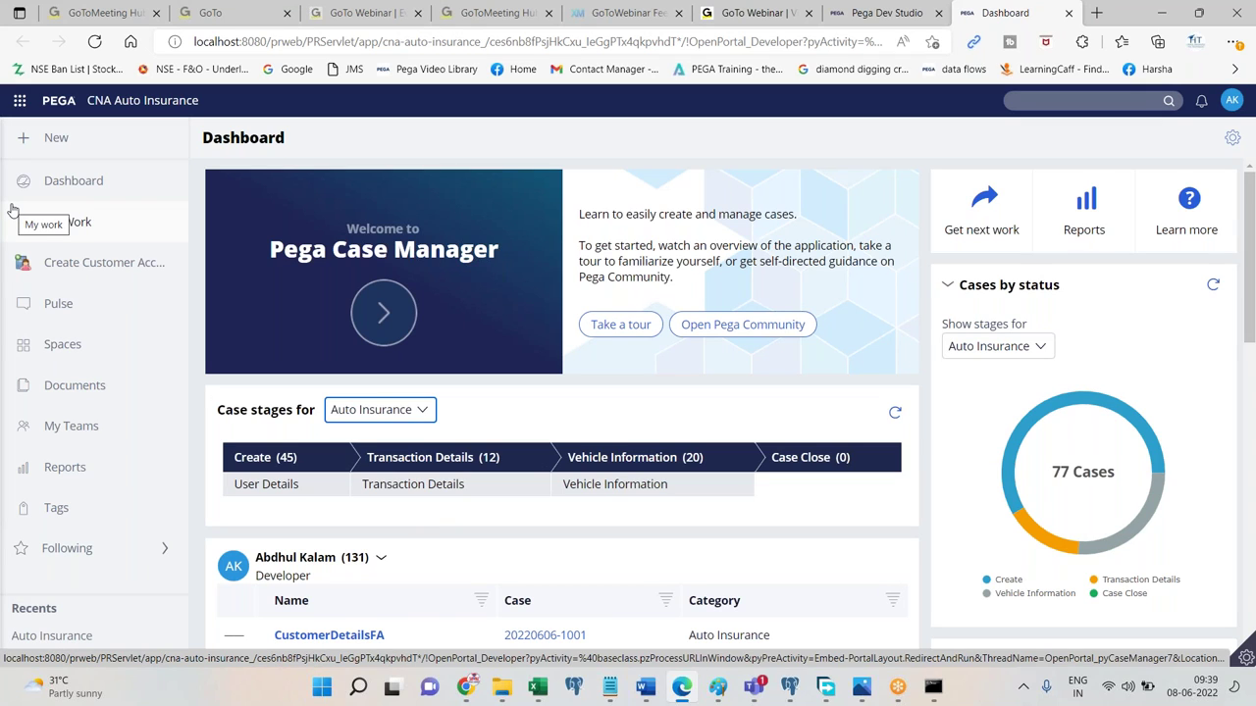
{"action": "left_click", "coordinate": [1068, 13]}
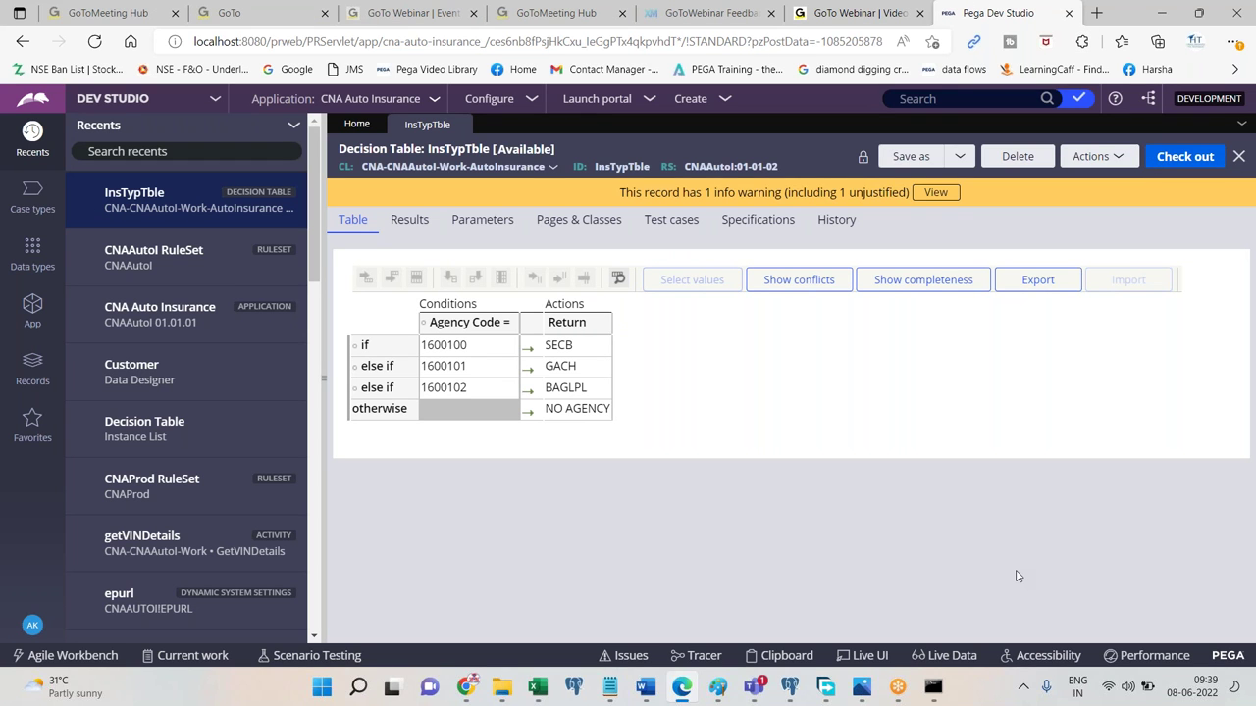
Rejoin the split portals line and paste the InsTypTble screenshot below 'Let's delegate a decision table'.
{"action": "left_click", "coordinate": [659, 693]}
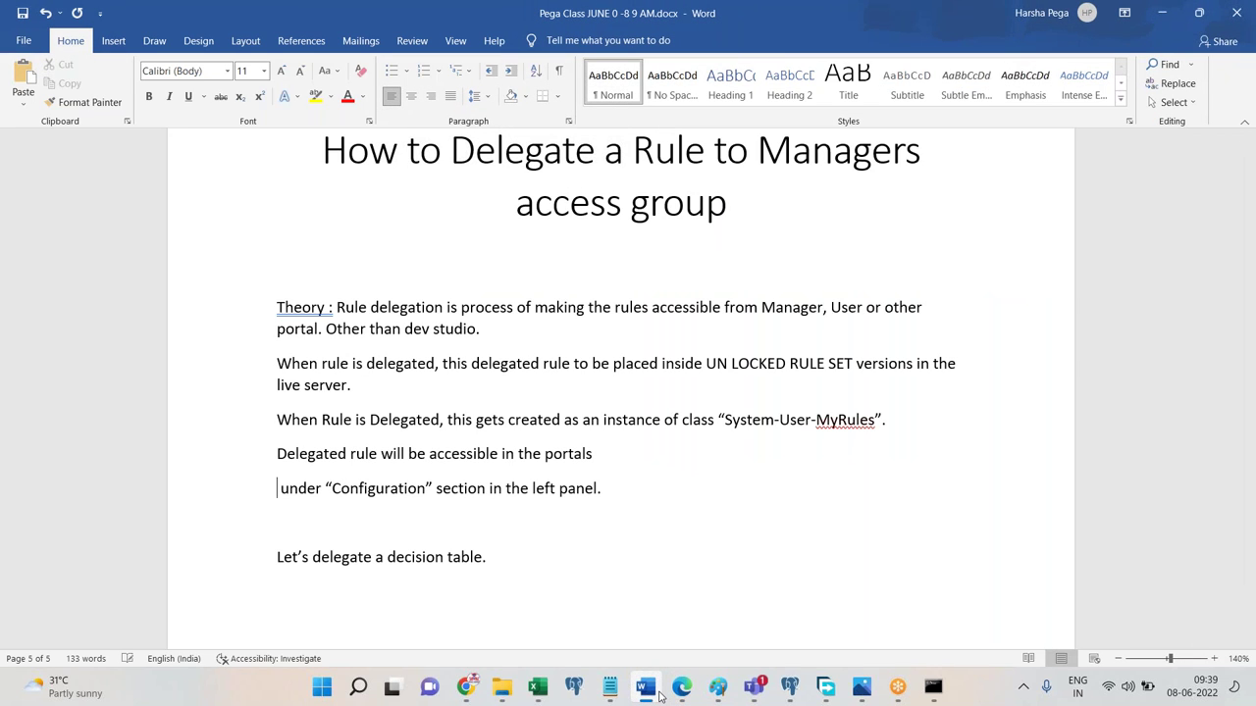
{"action": "key", "text": "BackSpace"}
{"action": "left_click", "coordinate": [614, 618]}
{"action": "key", "text": "Return"}
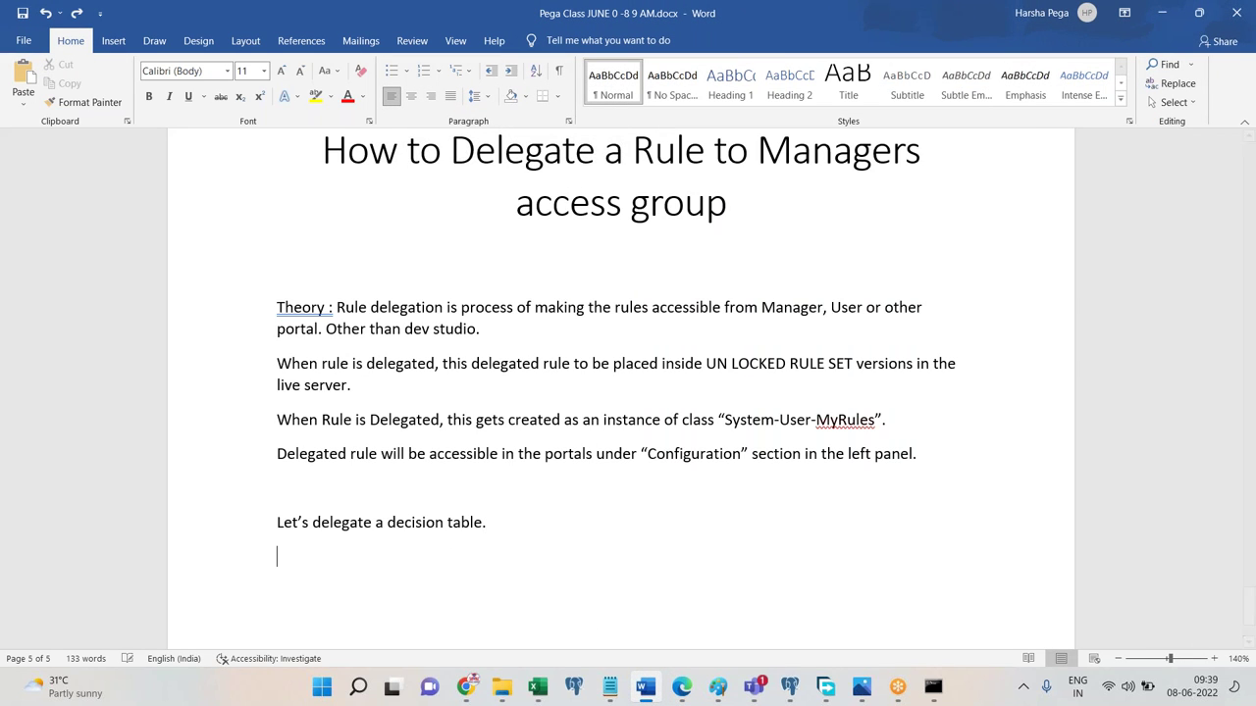
{"action": "key", "text": "ctrl+v"}
Add the step 'click on actions' below the screenshot, then return to Dev Studio.
{"action": "key", "text": "Return"}
{"action": "type", "text": "c"}
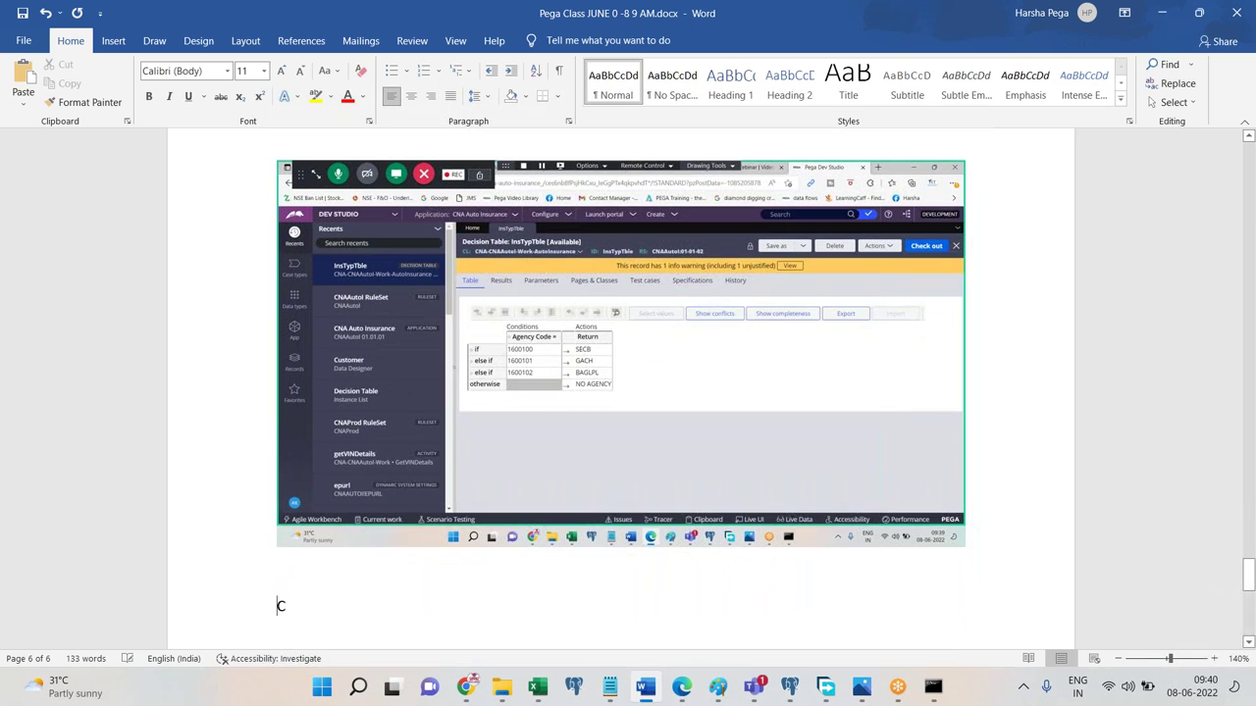
{"action": "type", "text": "lick on actions"}
{"action": "key", "text": "Return"}
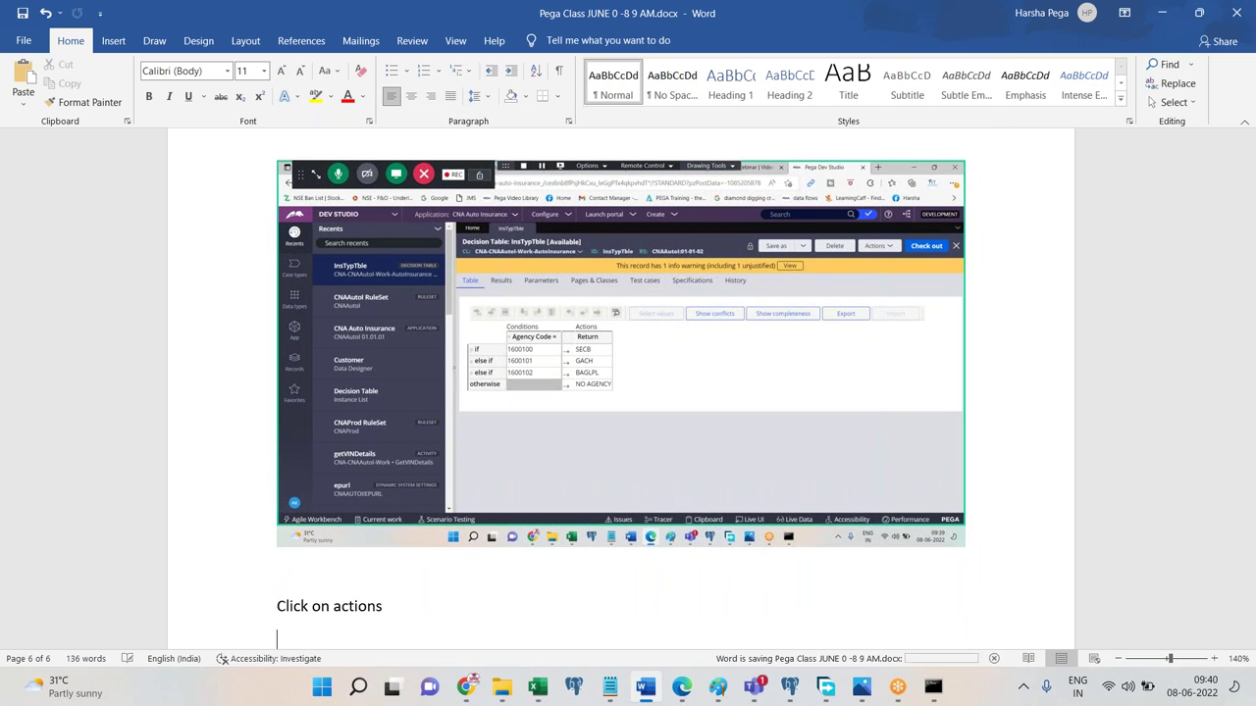
{"action": "left_click", "coordinate": [681, 686]}
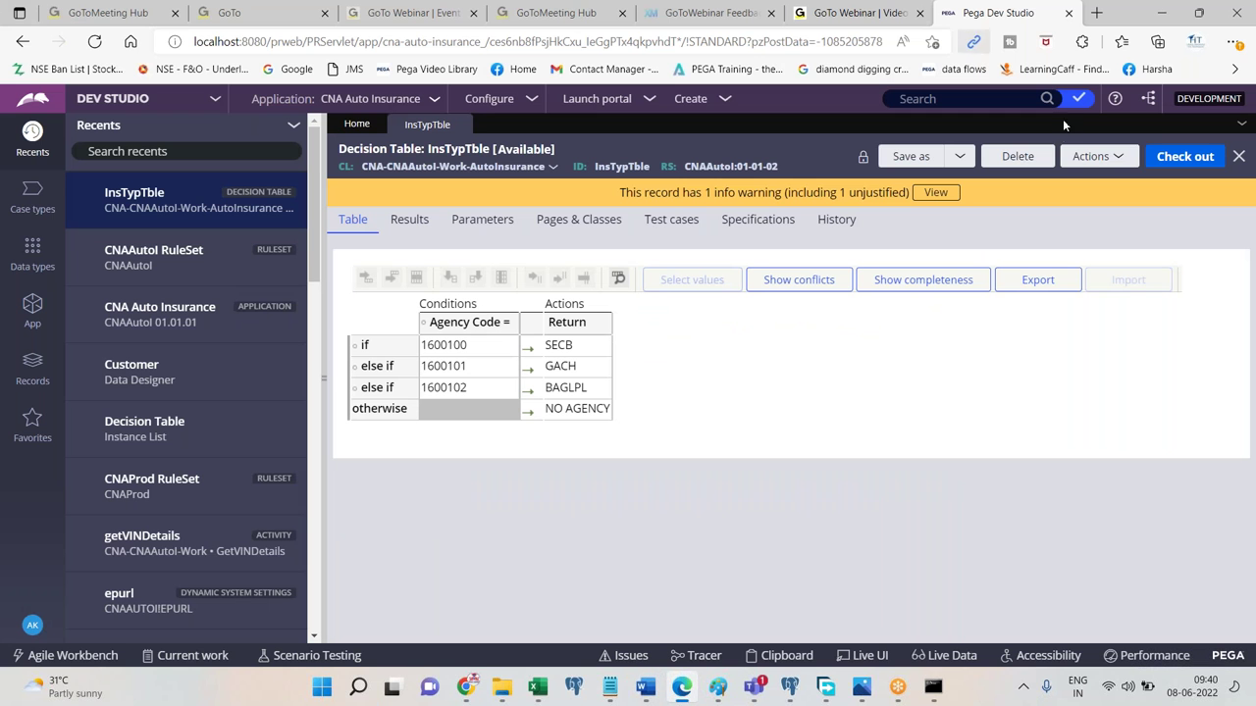
Open the InsTypTble action options and paste a screenshot of them into the Word notes.
{"action": "left_click", "coordinate": [1095, 161]}
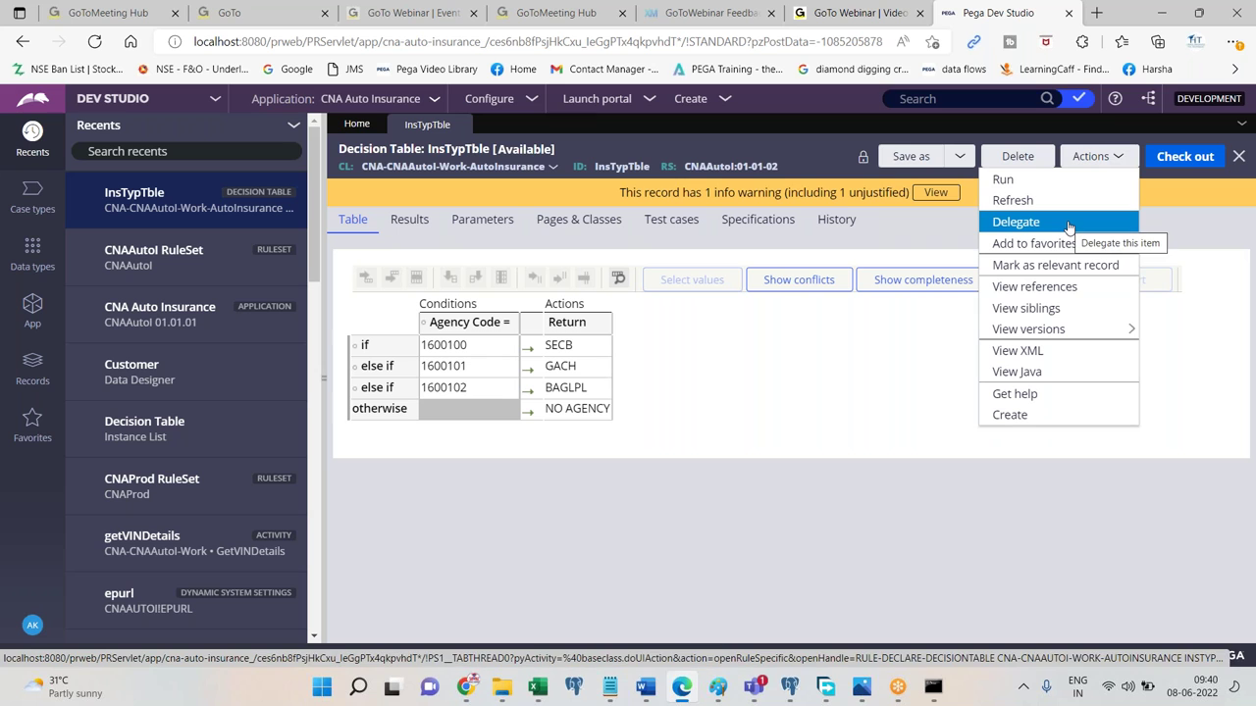
{"action": "left_click", "coordinate": [643, 689]}
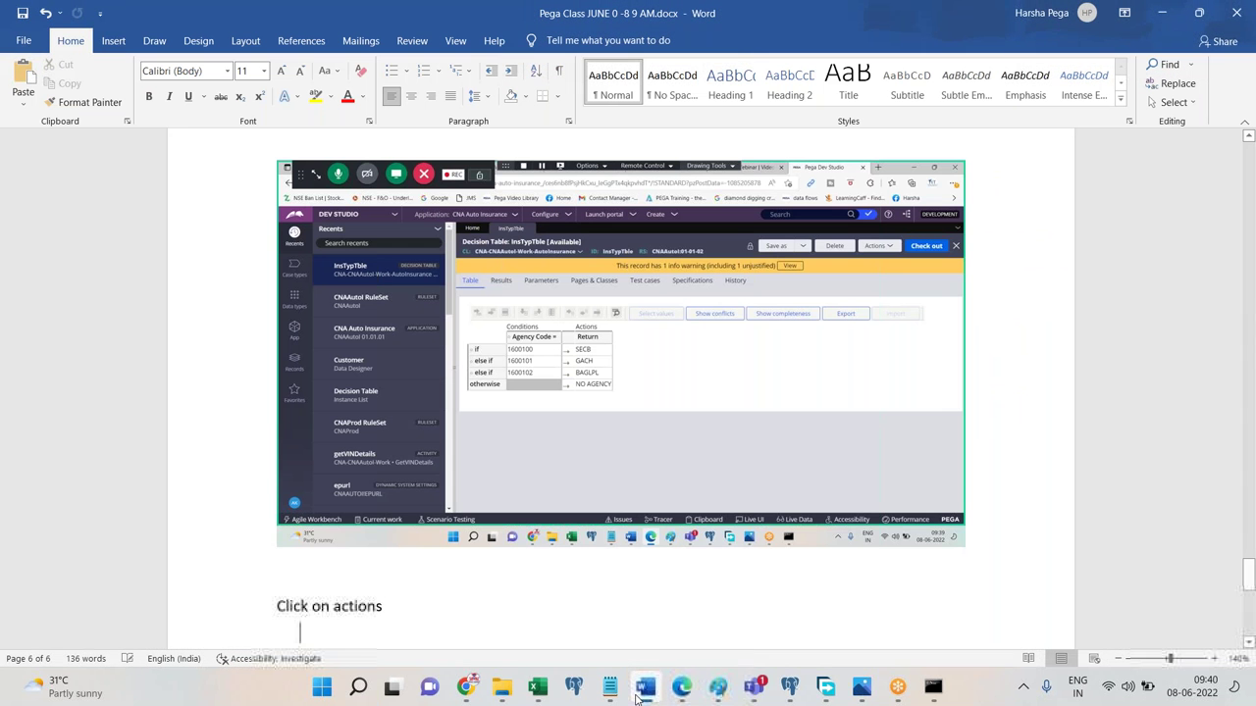
{"action": "key", "text": "ctrl+v"}
{"action": "left_click", "coordinate": [681, 686]}
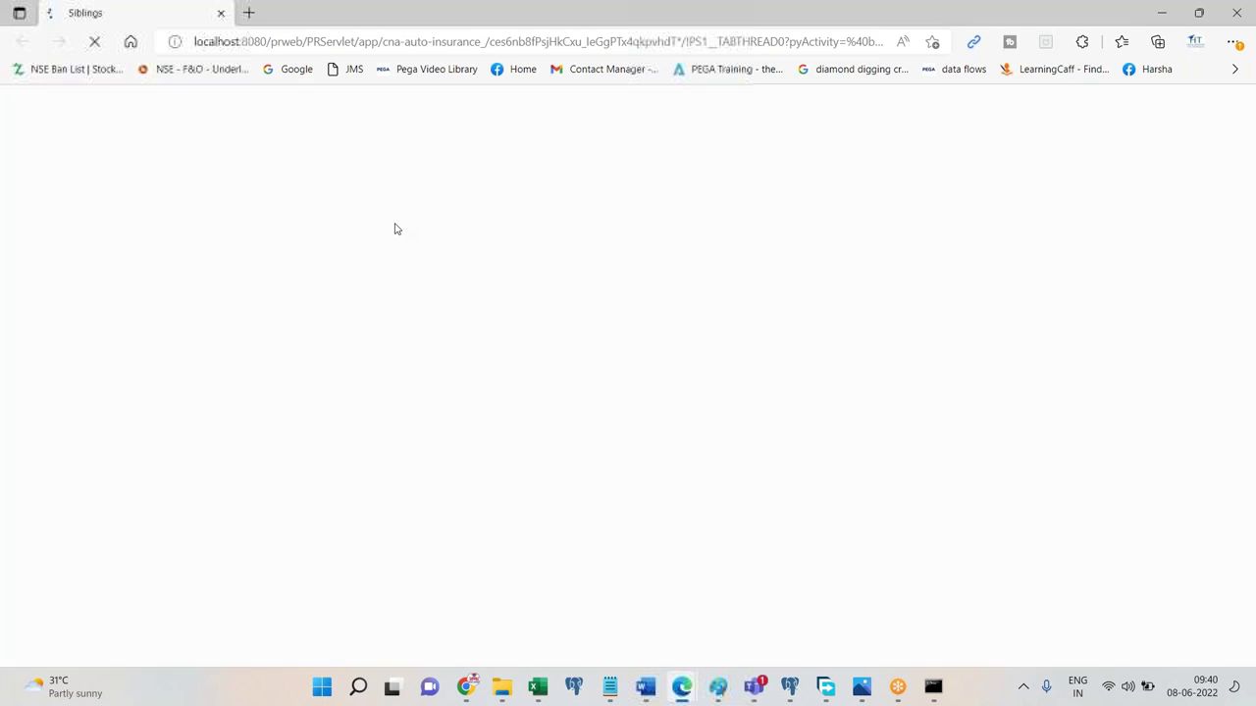
Close the stray Siblings popup and add 'Click on delegate' to the Word notes.
{"action": "left_click", "coordinate": [1237, 12]}
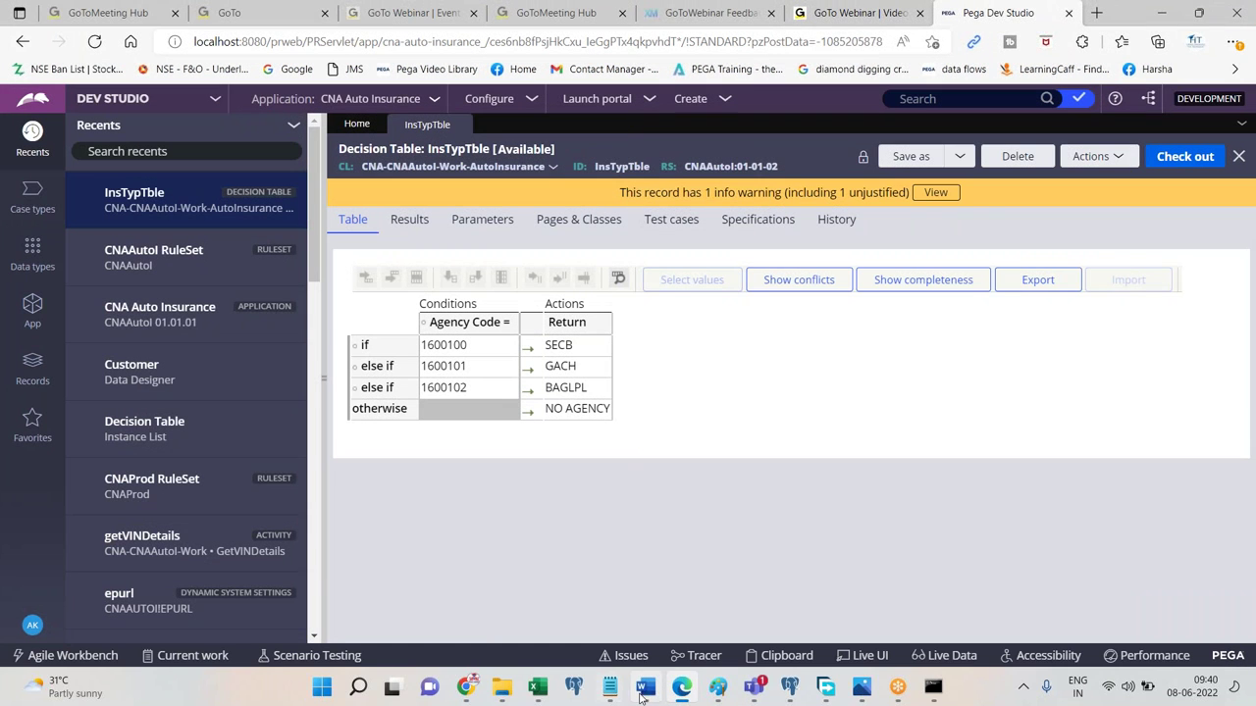
{"action": "left_click", "coordinate": [643, 689]}
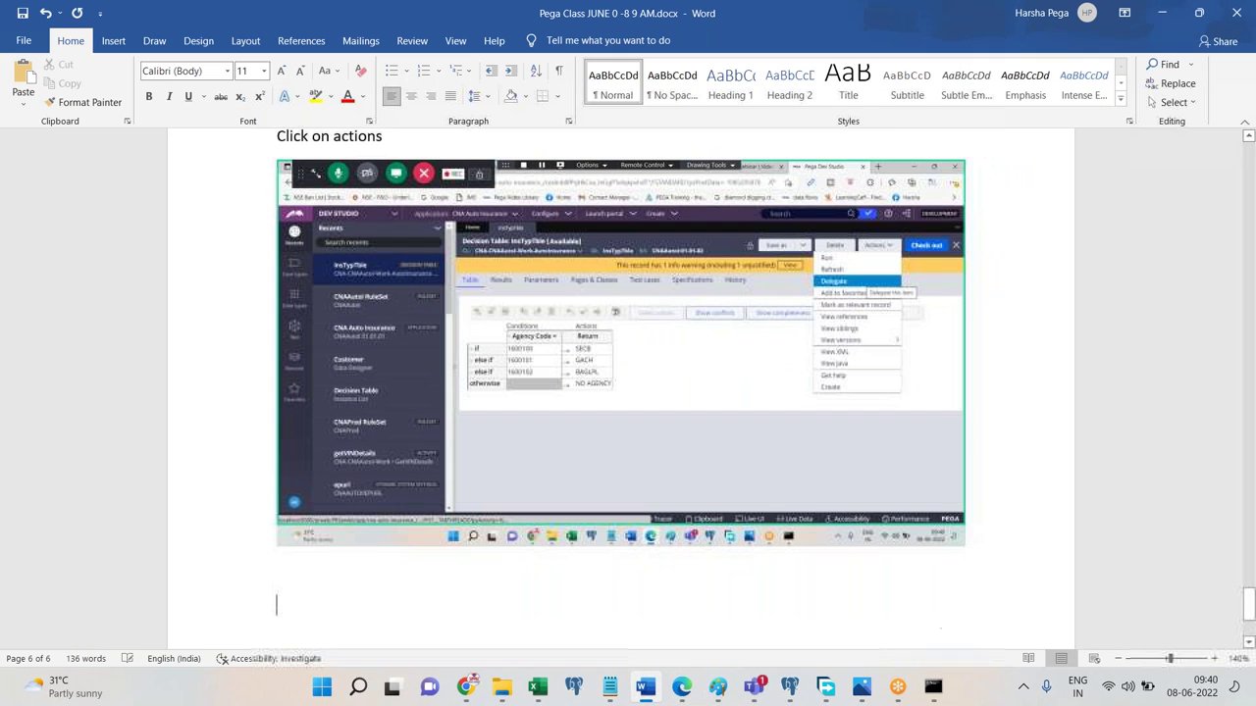
{"action": "type", "text": "Click on delegate"}
{"action": "key", "text": "Return"}
Choose Delegate from the InsTypTble decision table's actions menu.
{"action": "left_click", "coordinate": [681, 686]}
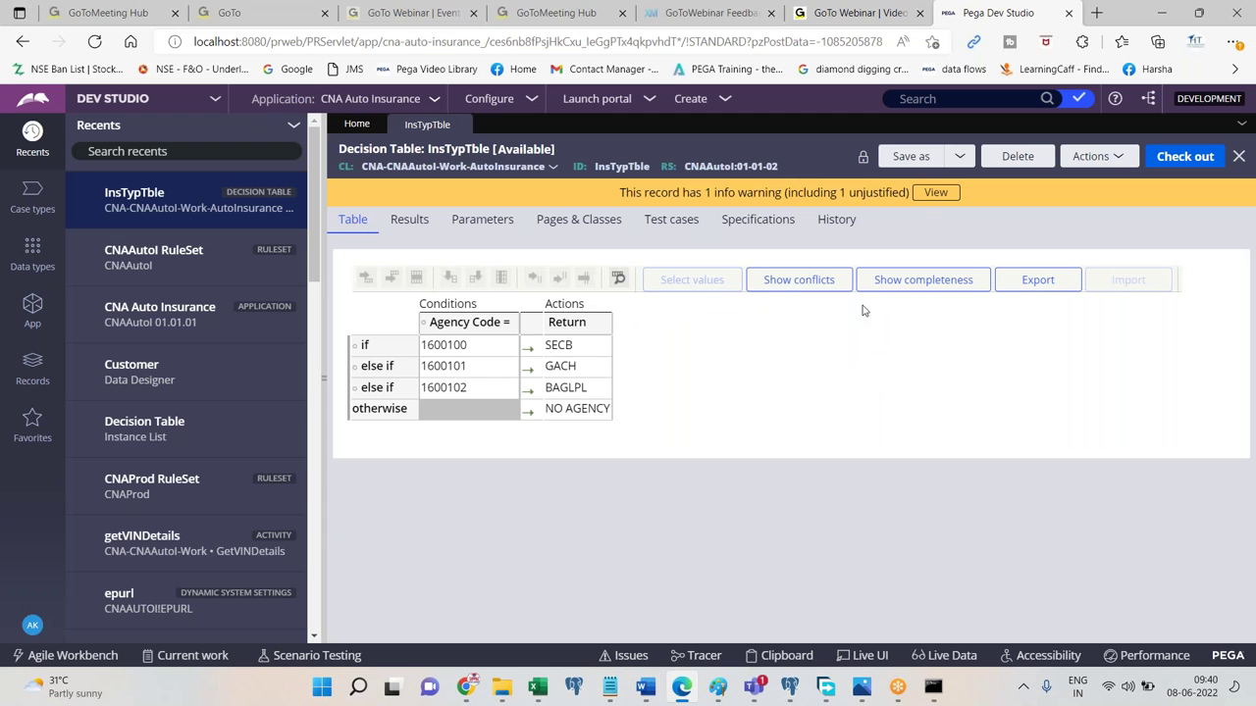
{"action": "left_click", "coordinate": [1125, 149]}
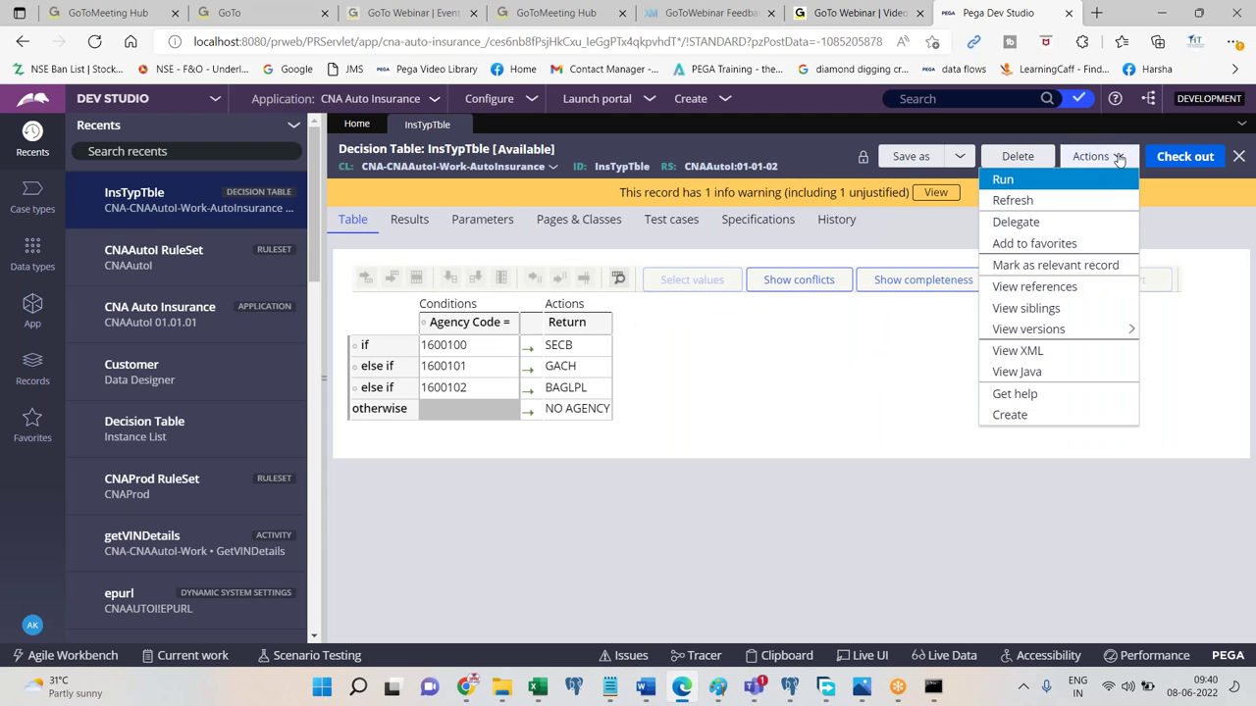
{"action": "left_click", "coordinate": [1060, 224]}
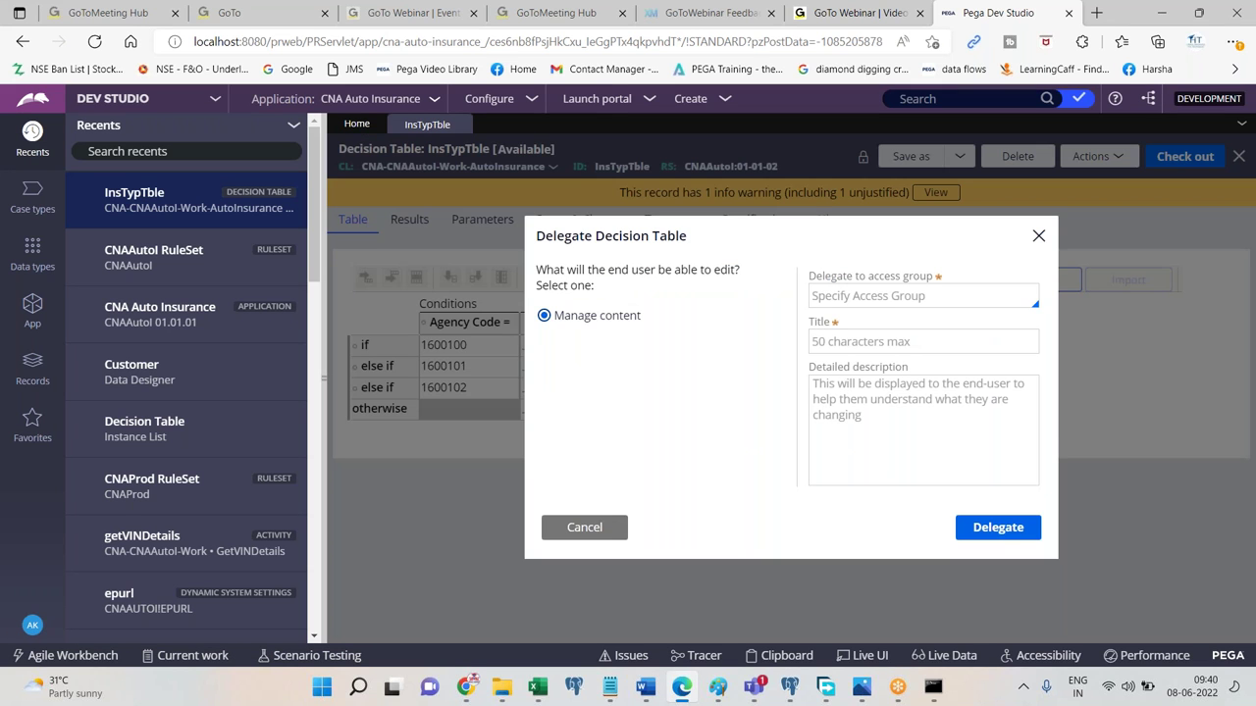
Paste a screenshot of the Delegate dialog into the Word notes.
{"action": "left_click", "coordinate": [646, 687]}
{"action": "key", "text": "ctrl+v"}
{"action": "key", "text": "alt+Tab"}
Fill in the delegation: CNAAutoI:Managers access group, title 'My', description 'Hello this is delegated, you can modify the value'.
{"action": "left_click", "coordinate": [882, 299]}
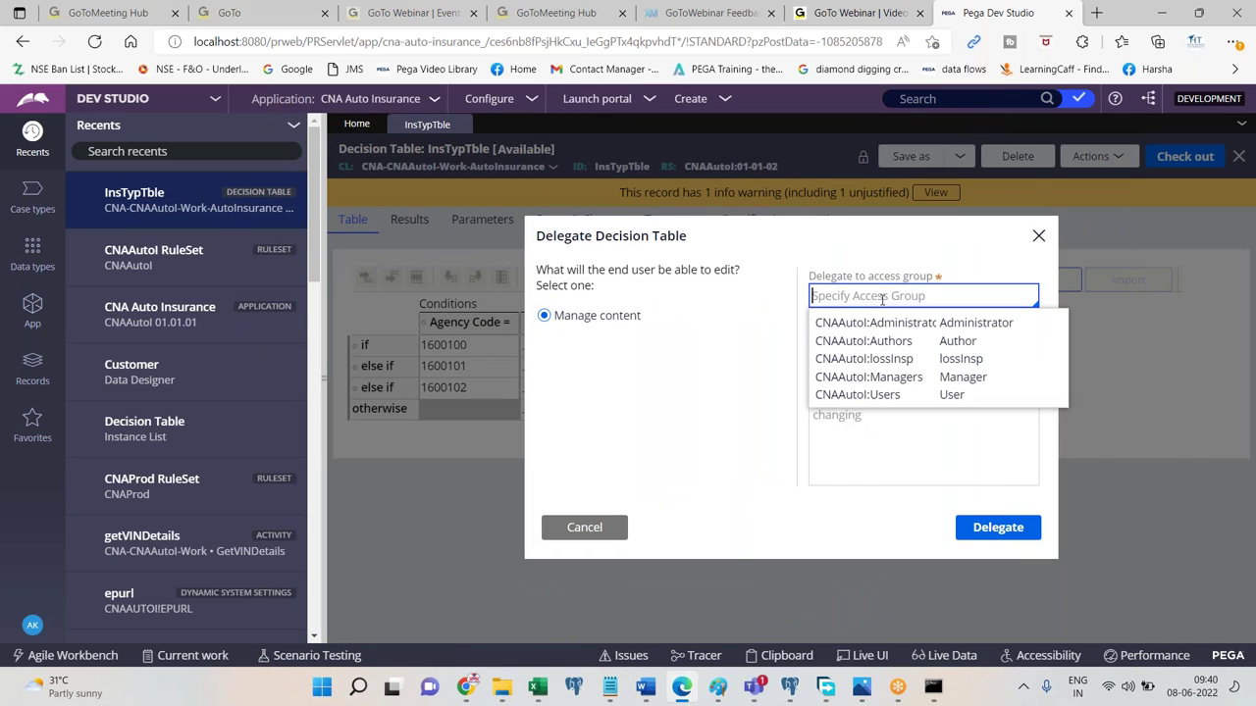
{"action": "left_click", "coordinate": [869, 377]}
{"action": "left_click", "coordinate": [889, 344]}
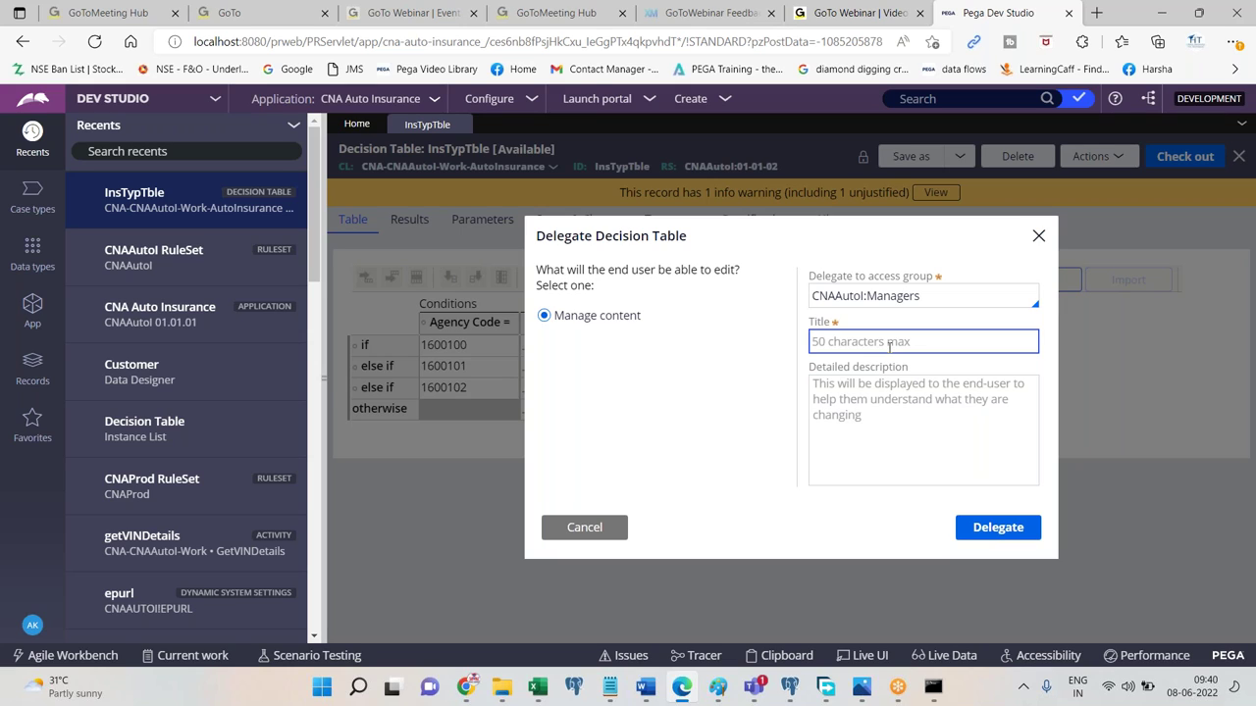
{"action": "type", "text": "My Del Rule"}
{"action": "left_click", "coordinate": [888, 402]}
{"action": "type", "text": "Hello this is delegat"}
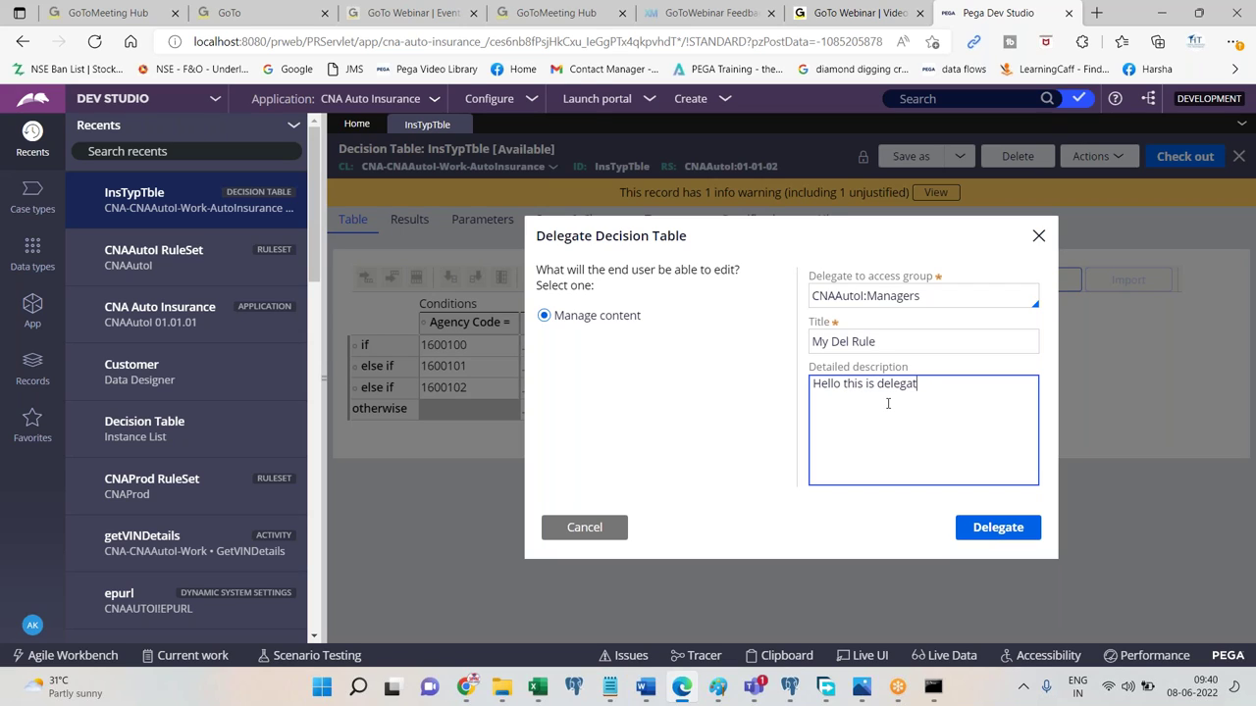
{"action": "type", "text": "ed, you can modify the values"}
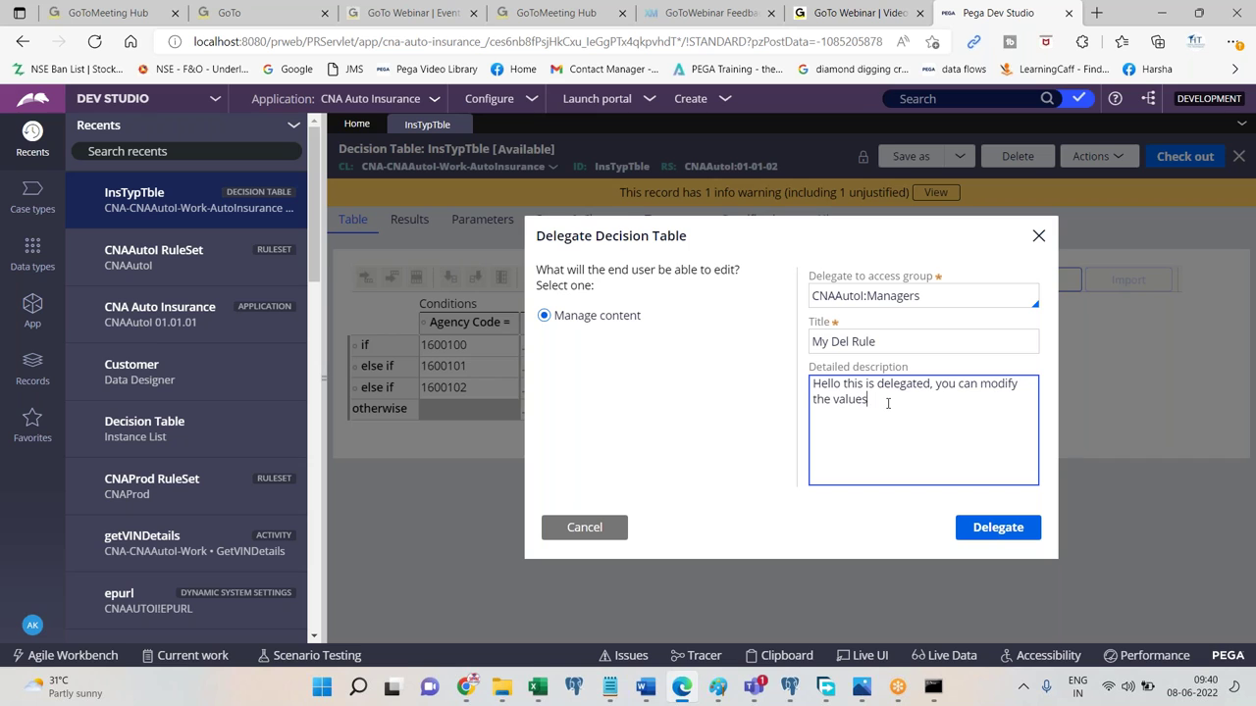
Add the 'Click on delegate' step to the Word notes.
{"action": "left_click", "coordinate": [649, 686]}
{"action": "type", "text": "ick on delete"}
{"action": "key", "text": "BackSpace"}
{"action": "key", "text": "BackSpace"}
{"action": "type", "text": "gate"}
{"action": "key", "text": "Return"}
{"action": "left_click", "coordinate": [645, 687]}
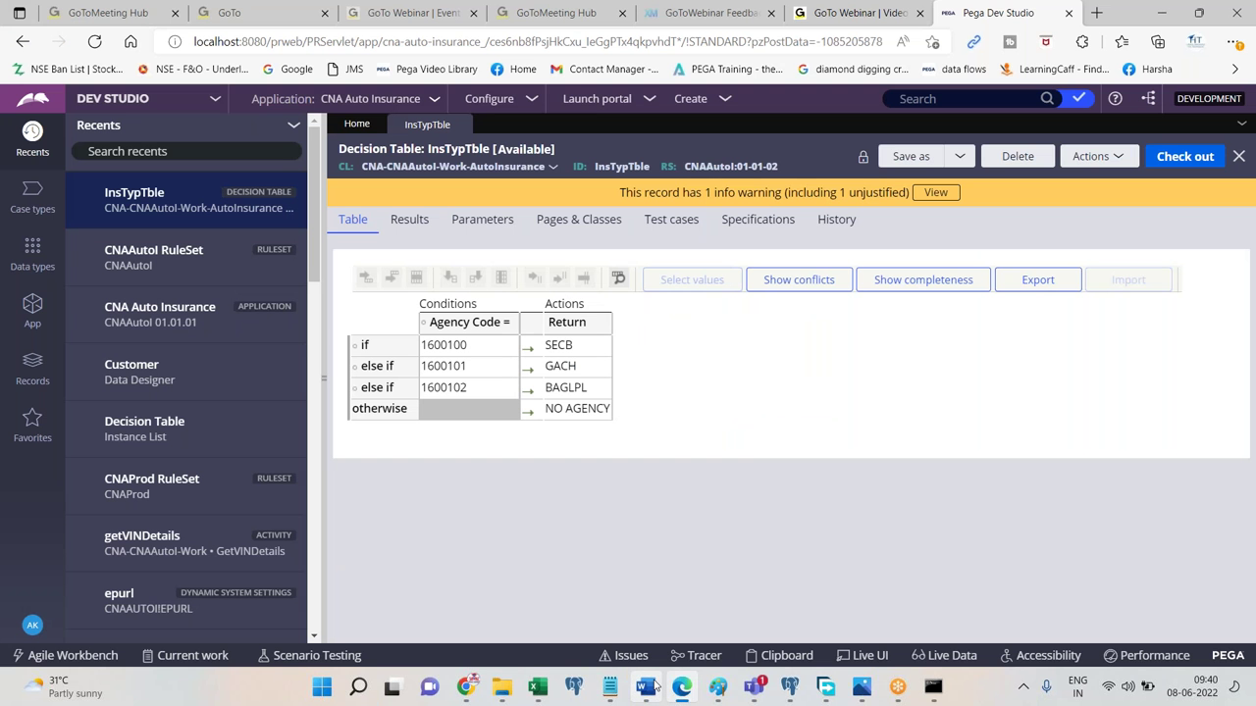
Paste the latest Pega screenshot into the notes with the line 'Save. Done.'.
{"action": "left_click", "coordinate": [655, 686]}
{"action": "key", "text": "ctrl+v"}
{"action": "key", "text": "Return"}
{"action": "type", "text": "Save. Done."}
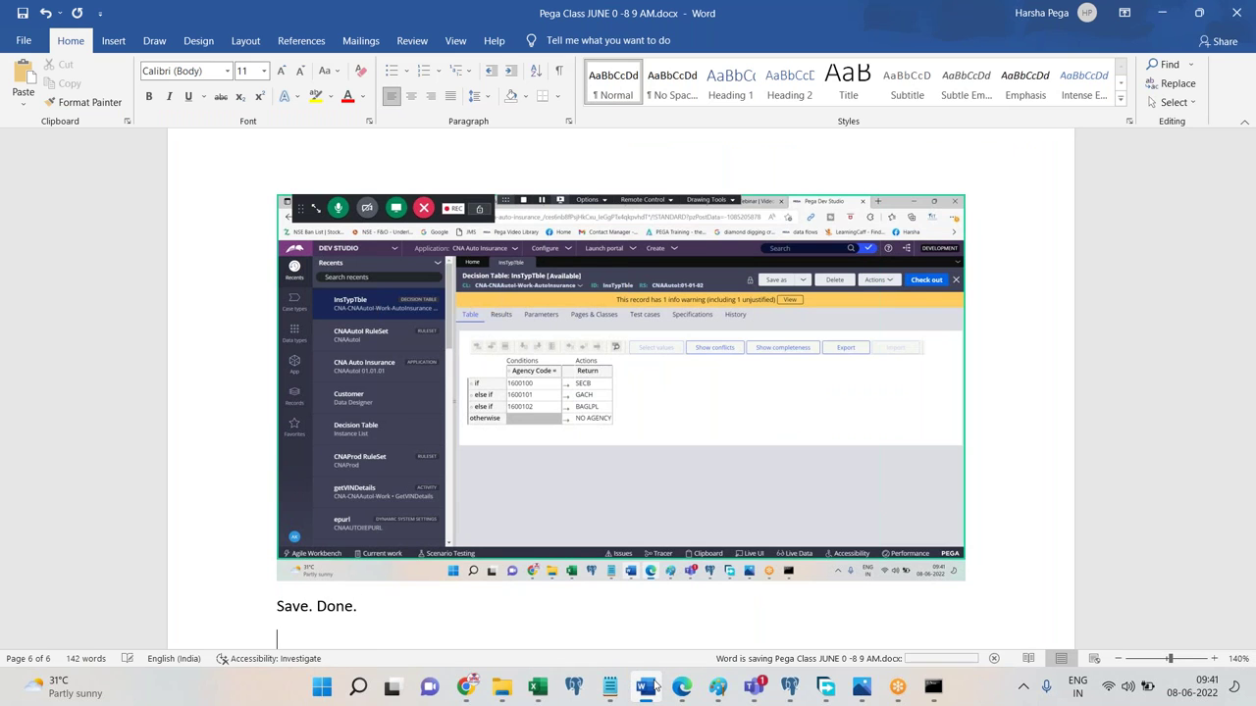
{"action": "left_click", "coordinate": [655, 687]}
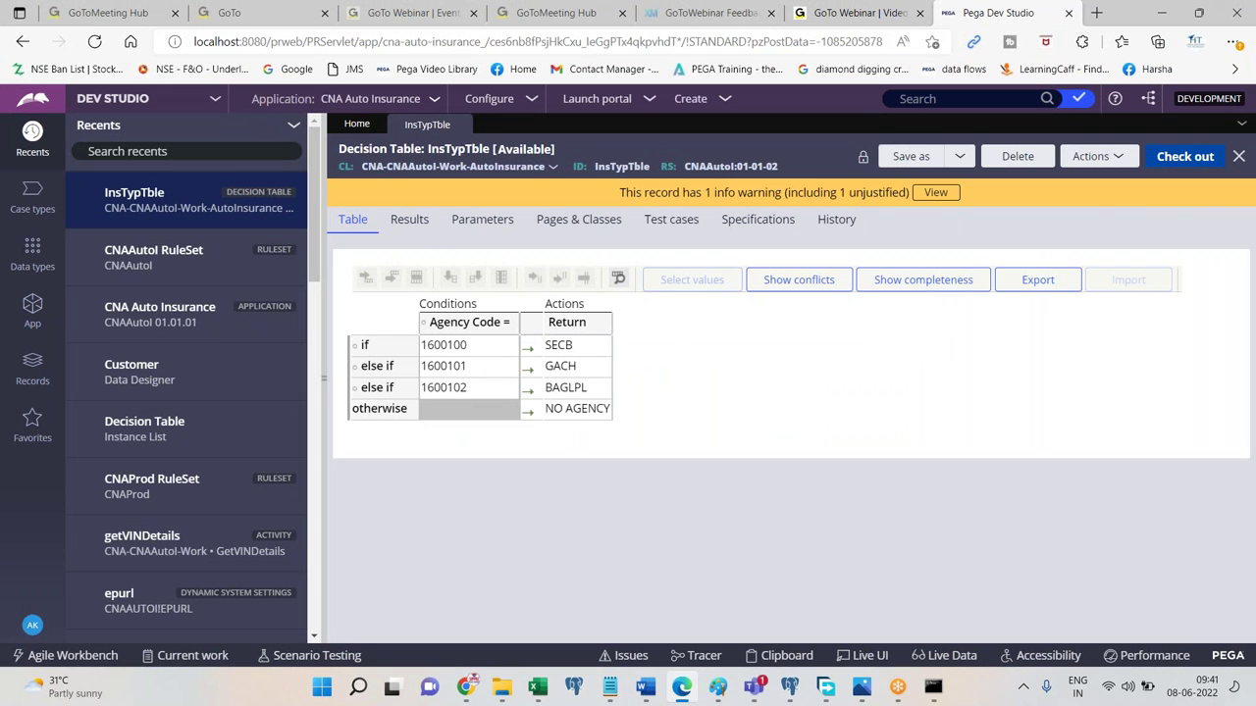
Launch the Case Manager portal in a new tab, then close that tab.
{"action": "left_click", "coordinate": [603, 99]}
{"action": "left_click", "coordinate": [613, 119]}
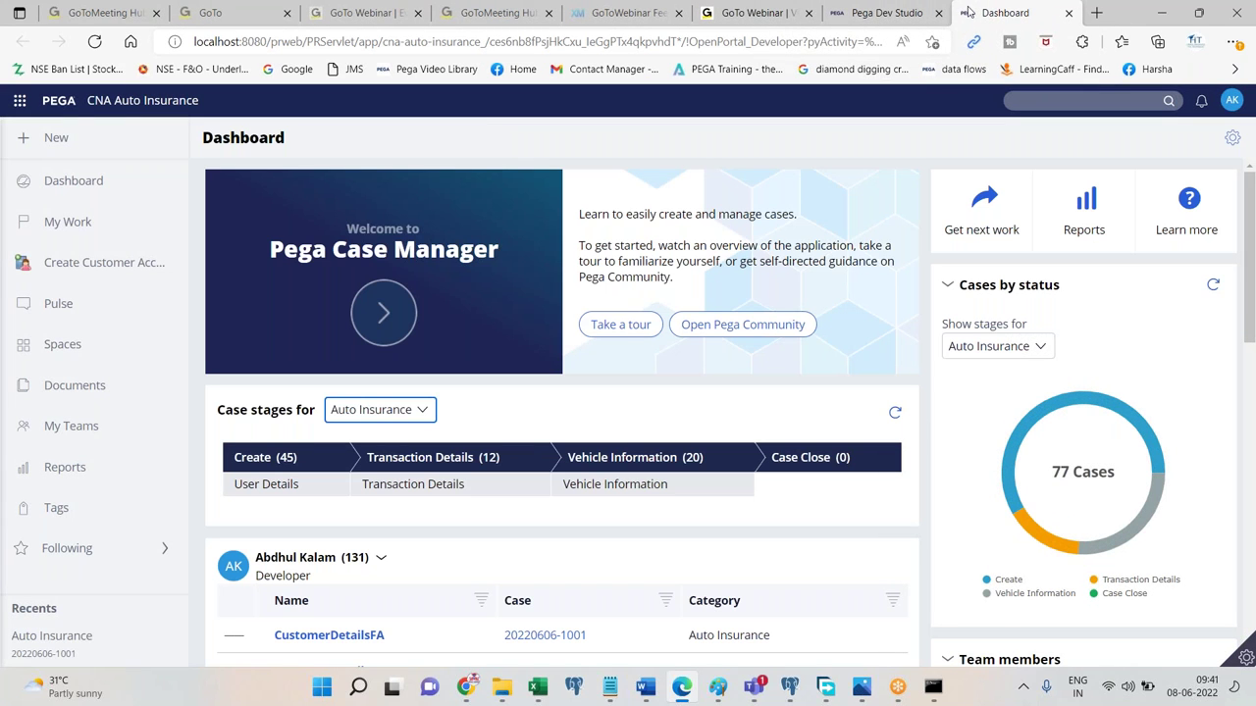
{"action": "left_click", "coordinate": [1068, 12]}
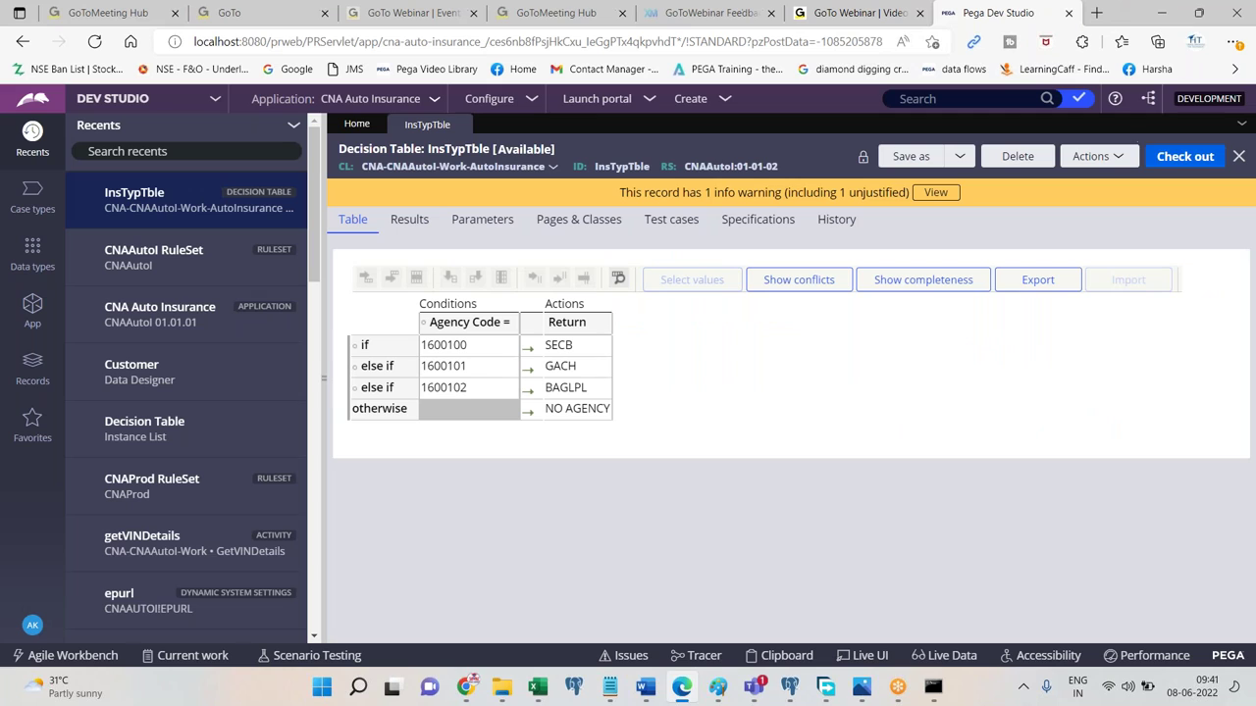
Check out InsTypTble, start delegating it, and pick the CNAAutoI:Managers access group.
{"action": "left_click", "coordinate": [1185, 157]}
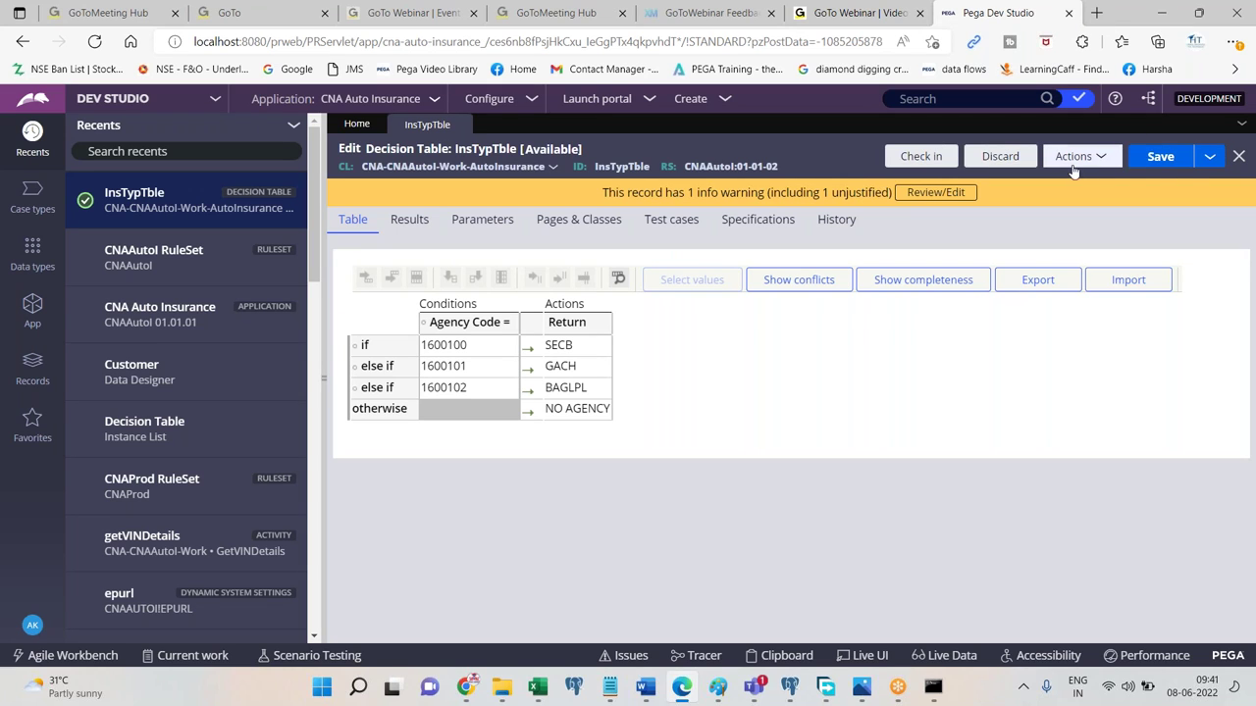
{"action": "left_click", "coordinate": [1080, 156]}
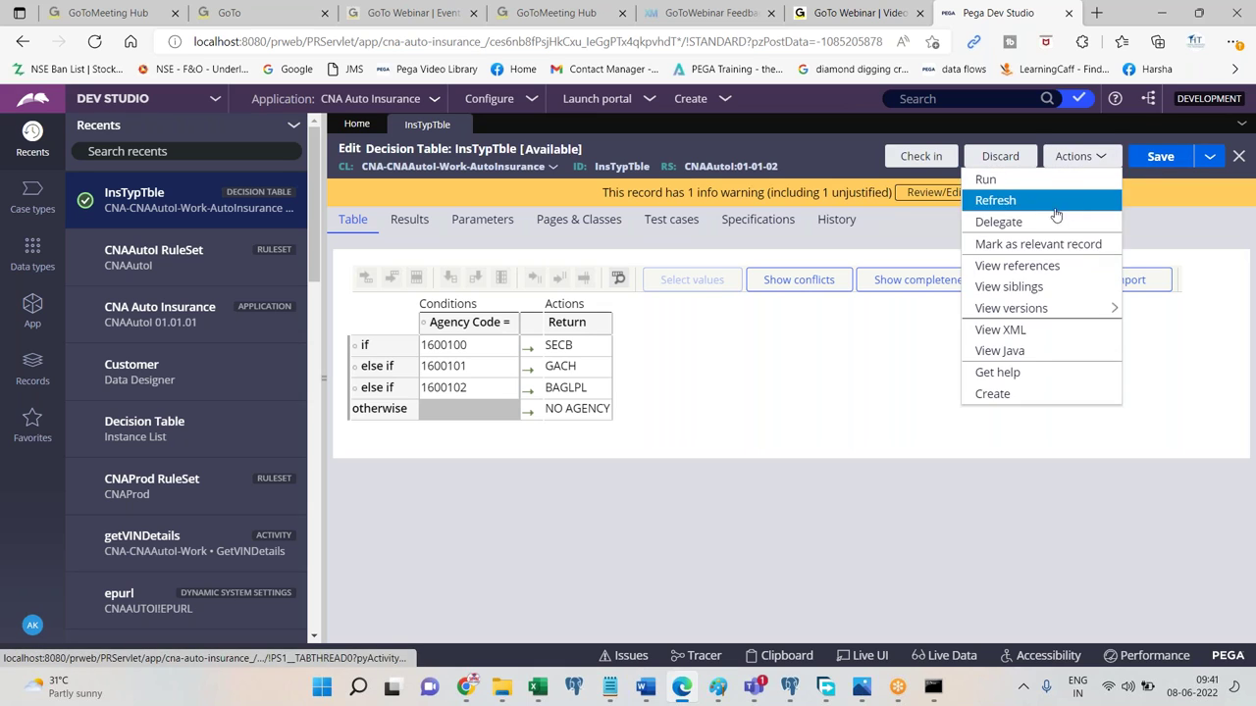
{"action": "left_click", "coordinate": [996, 199]}
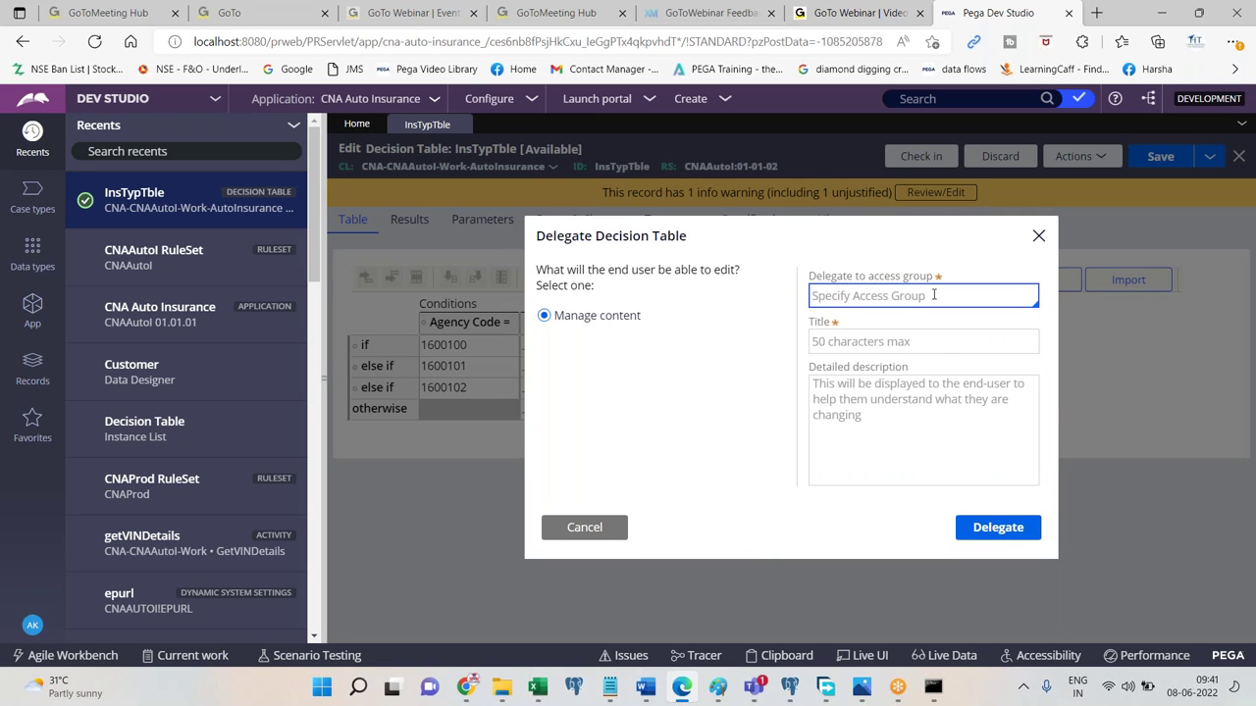
{"action": "type", "text": "cna"}
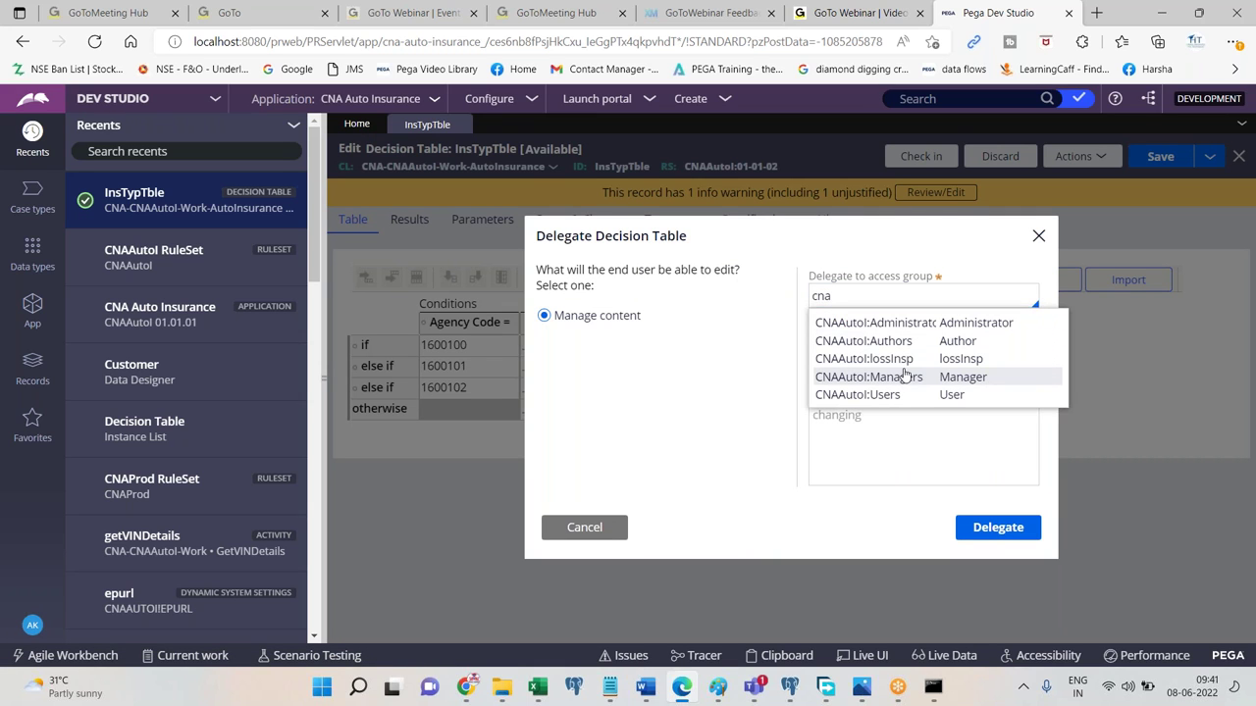
{"action": "left_click", "coordinate": [905, 376]}
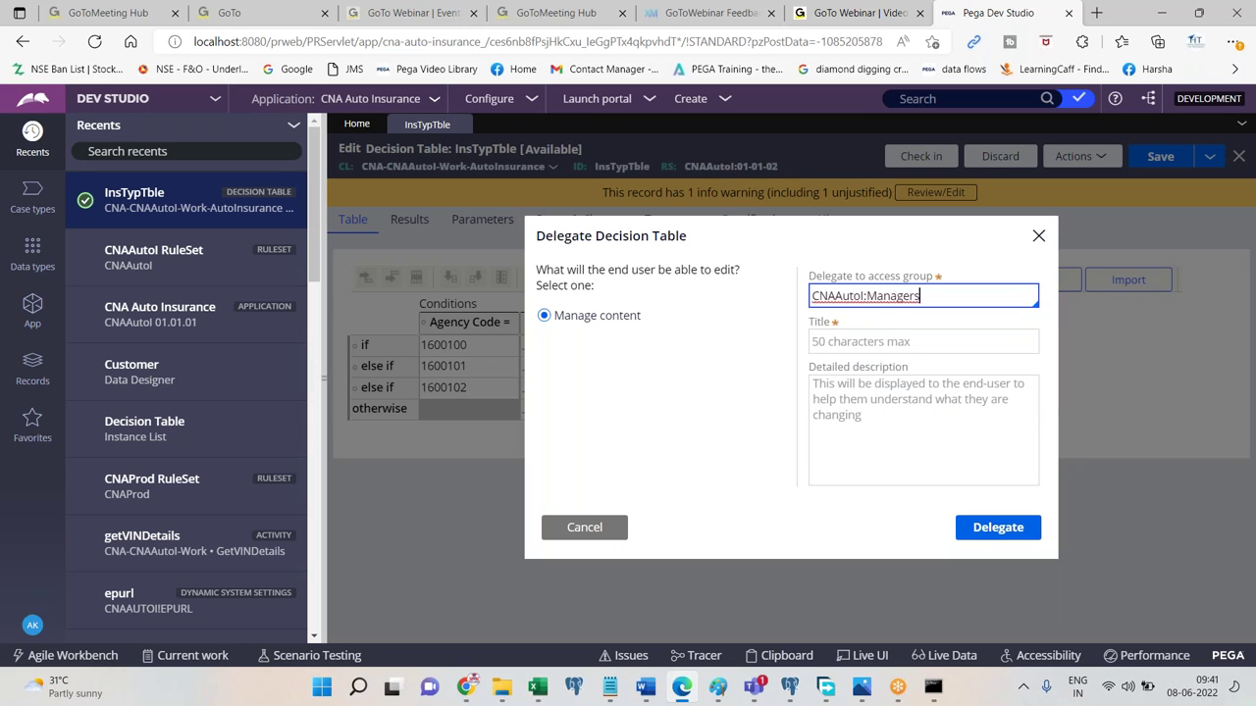
Title the delegation 'My Delegated Rule', describe it 'Hello, you can modify this rule', and delegate.
{"action": "left_click", "coordinate": [852, 335]}
{"action": "type", "text": "My Delegated"}
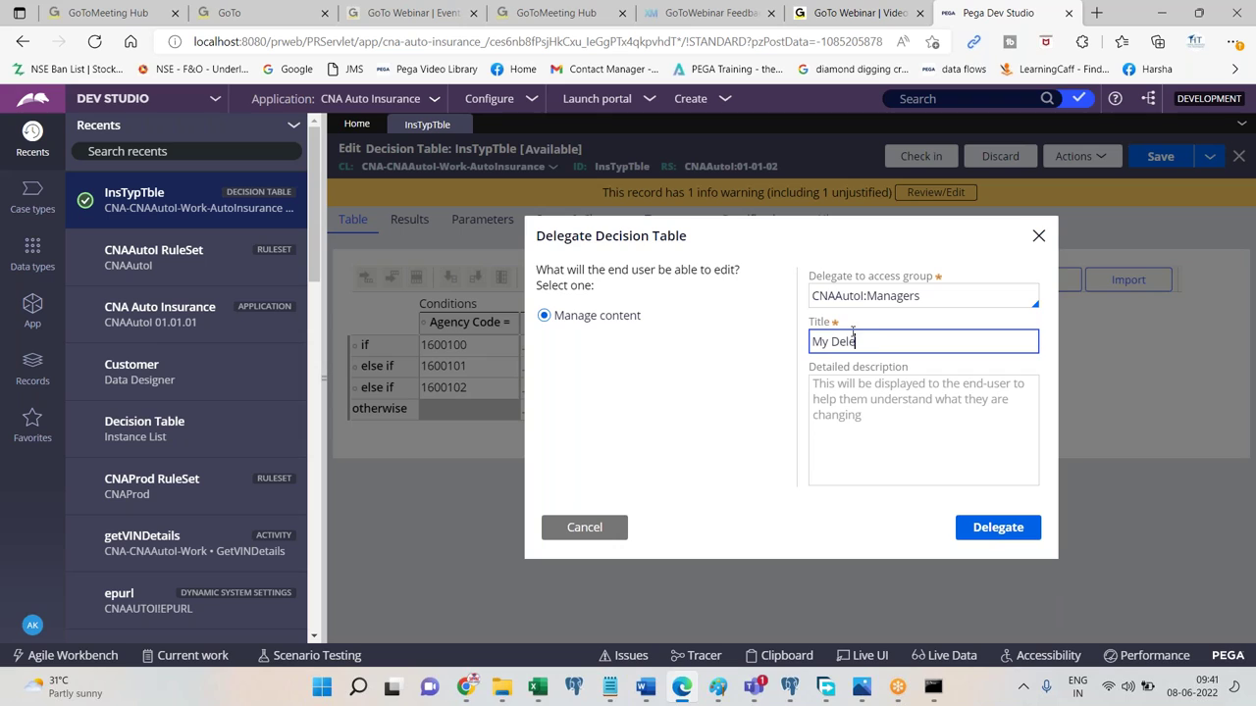
{"action": "key", "text": "Home"}
{"action": "type", "text": "Rul"}
{"action": "key", "text": "BackSpace"}
{"action": "key", "text": "BackSpace"}
{"action": "key", "text": "BackSpace"}
{"action": "key", "text": "End"}
{"action": "type", "text": "Rule"}
{"action": "key", "text": "Tab"}
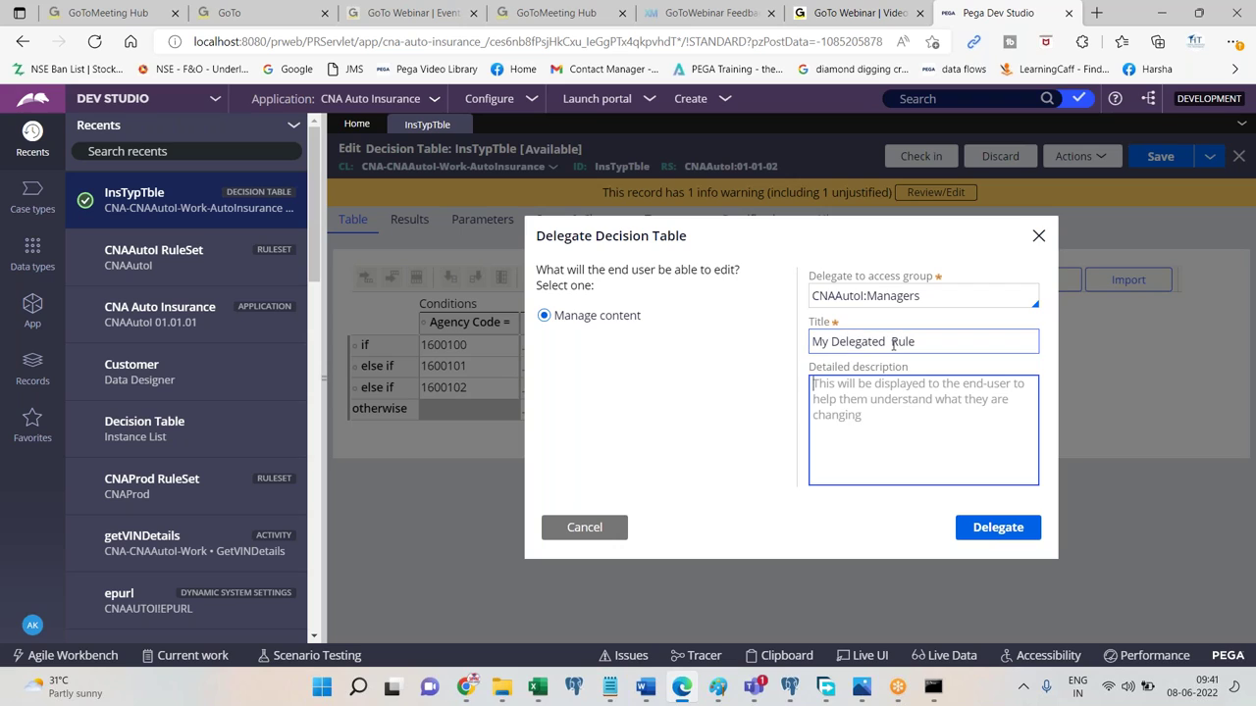
{"action": "type", "text": "Heloo"}
{"action": "key", "text": "BackSpace"}
{"action": "type", "text": "lo, you "}
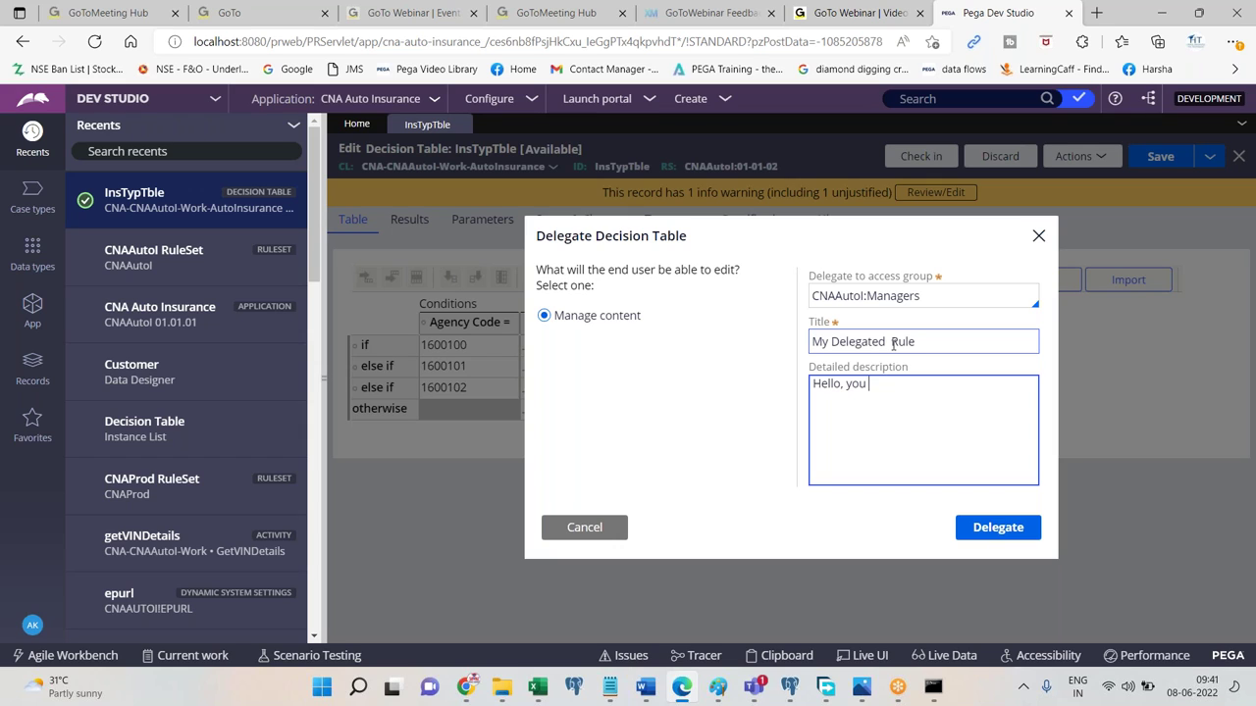
{"action": "type", "text": " can modify this rule"}
{"action": "left_click", "coordinate": [998, 527]}
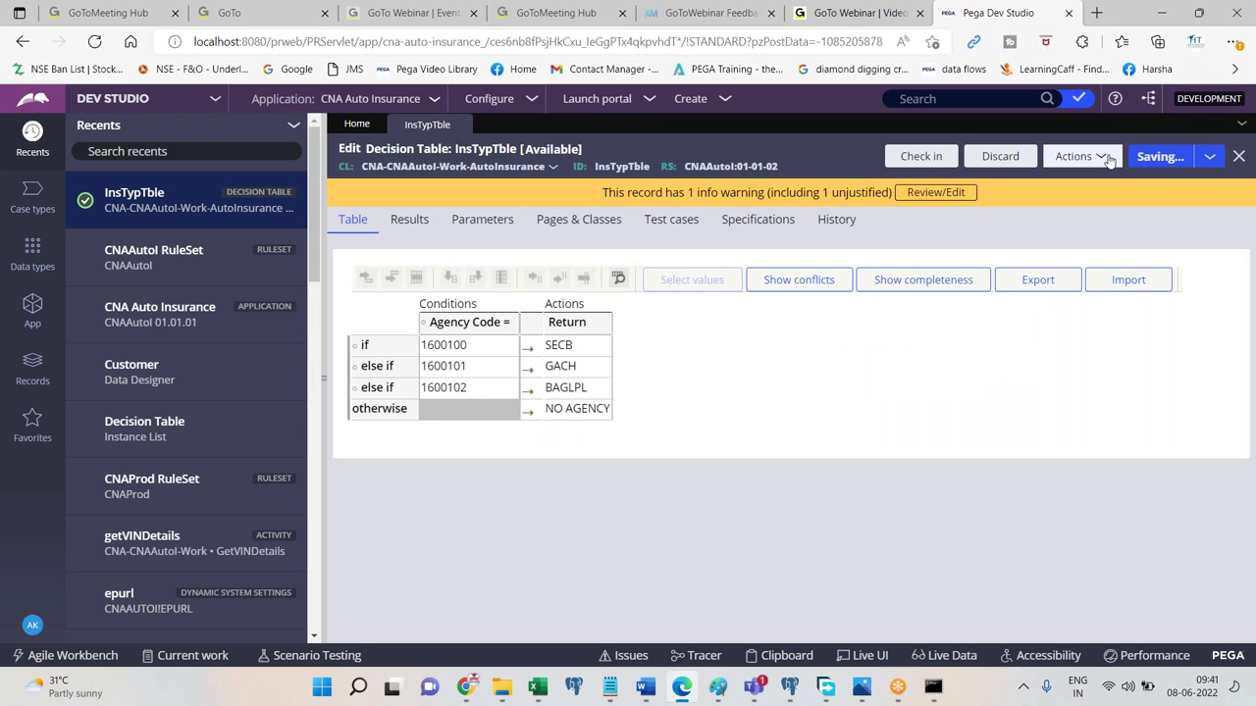
{"action": "left_click", "coordinate": [924, 157]}
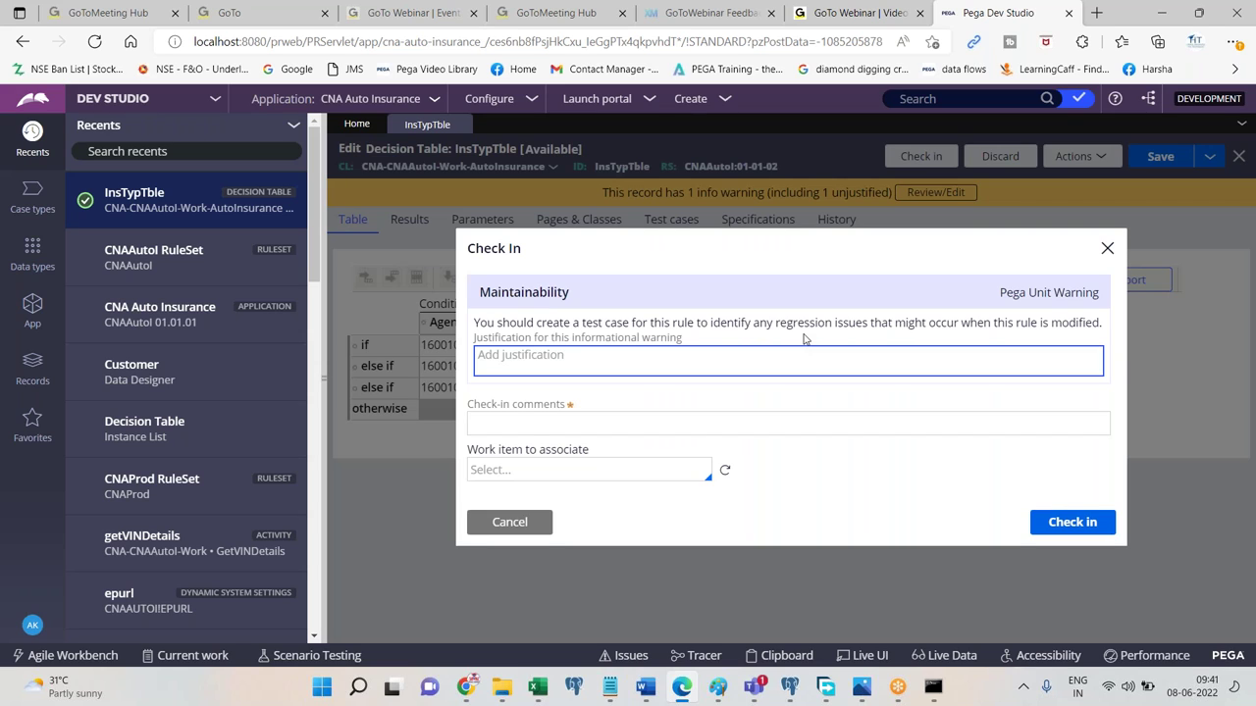
{"action": "key", "text": "Escape"}
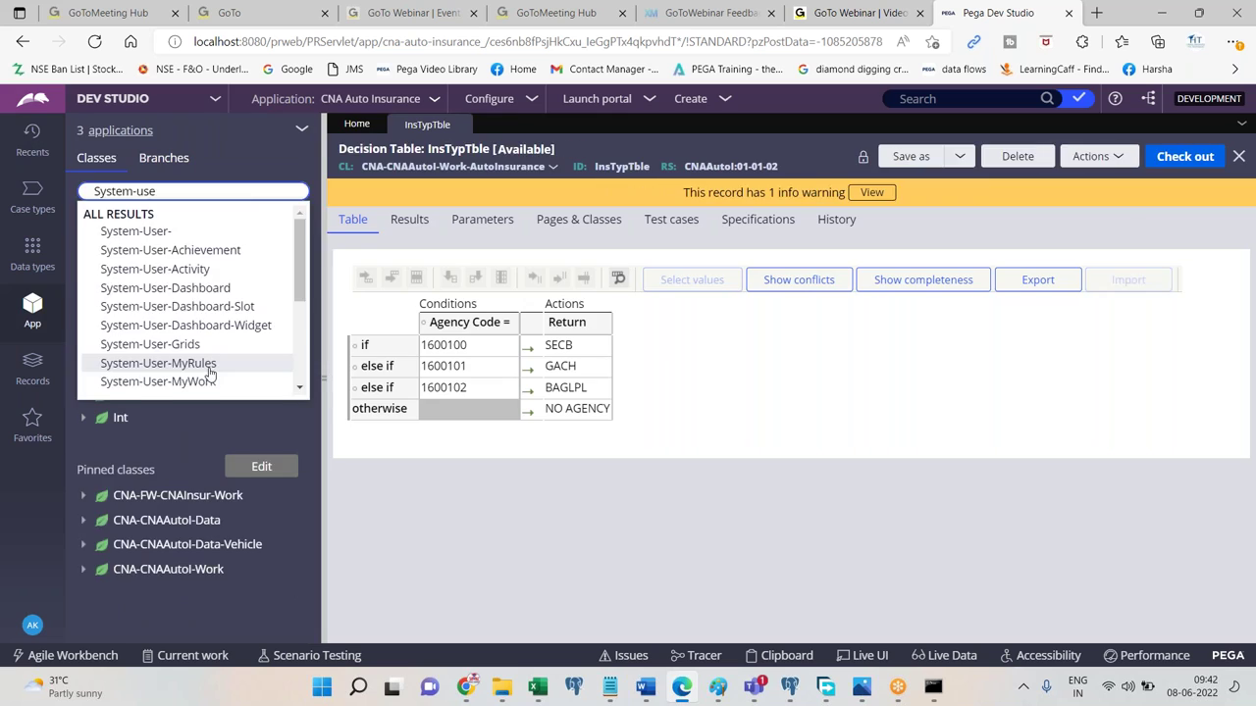
Open the System-User-MyRules class to view the Managers' delegated rule favorites.
{"action": "left_click", "coordinate": [206, 363]}
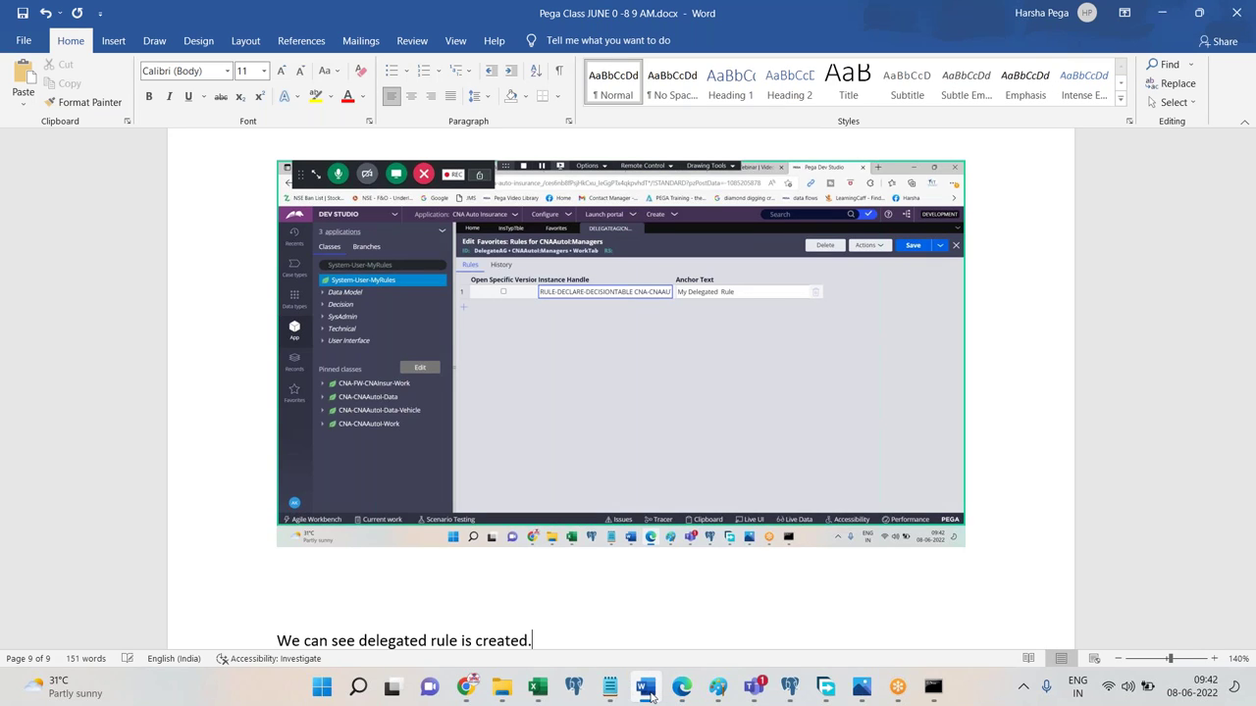
Note 'Go to manager portal by login with manager operator.' and open a private browser window.
{"action": "key", "text": "Return"}
{"action": "key", "text": "Return"}
{"action": "type", "text": "Go to manager portal "}
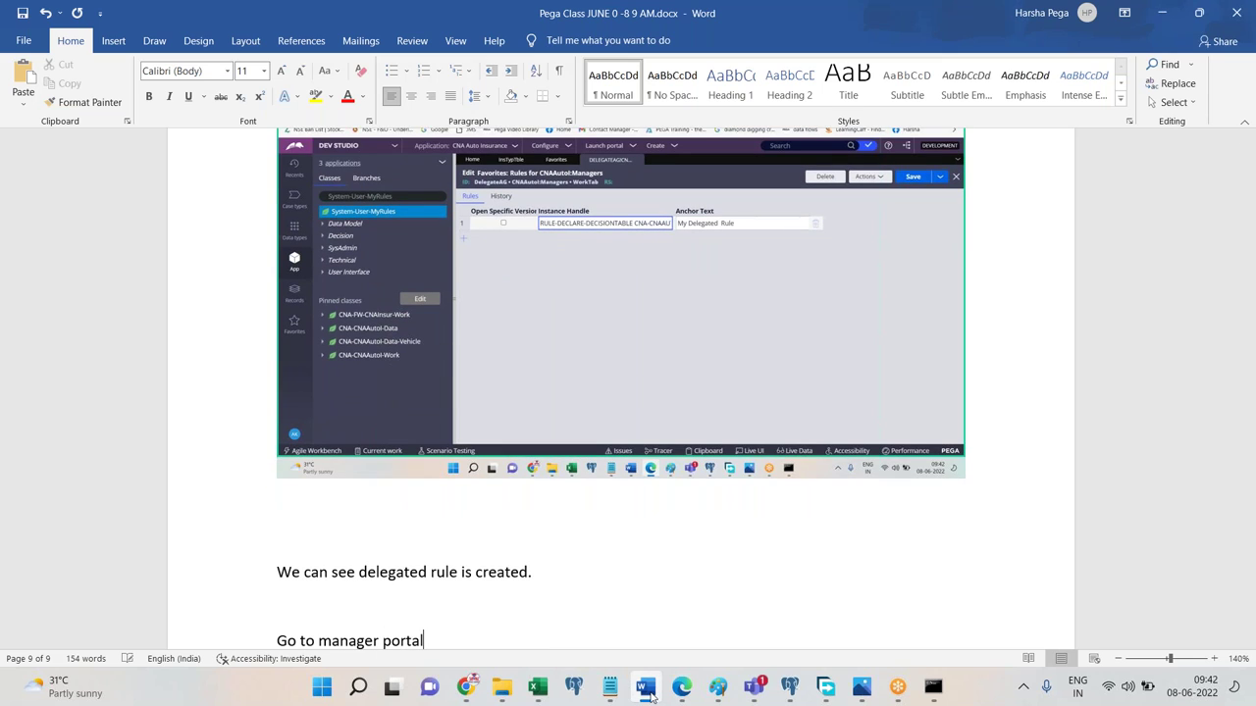
{"action": "type", "text": "by login with manager operator."}
{"action": "key", "text": "Return"}
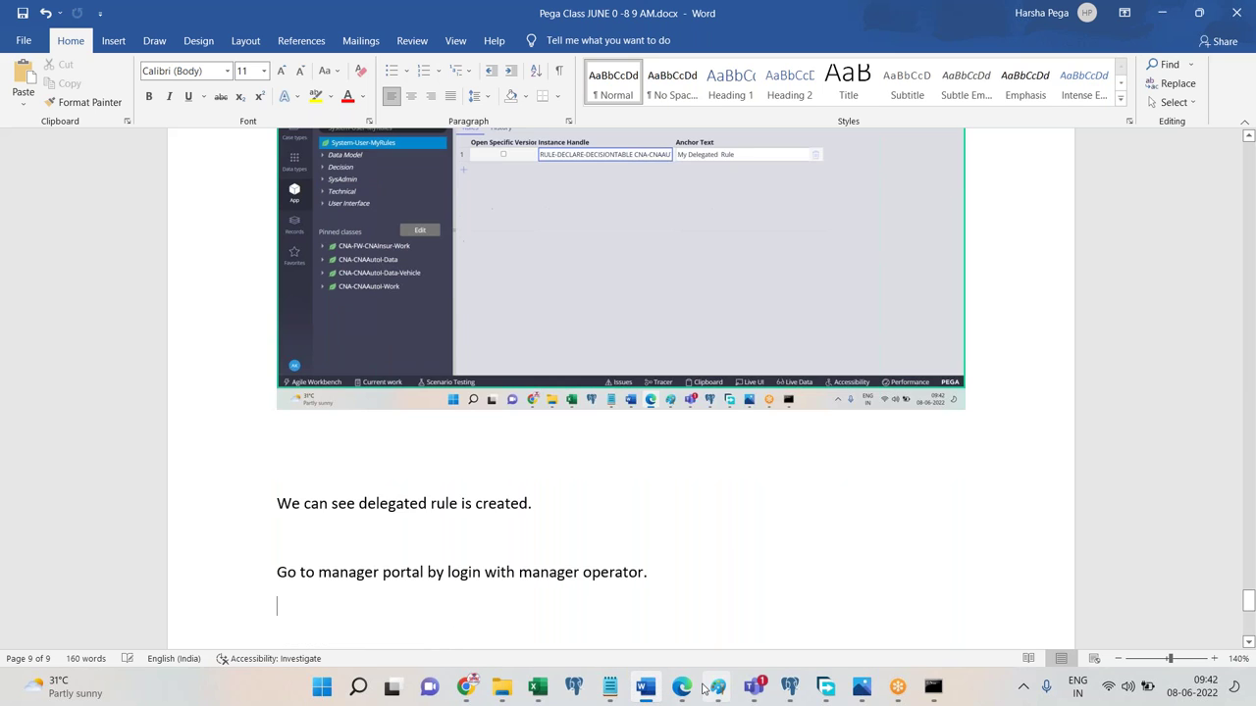
{"action": "left_click", "coordinate": [682, 687]}
{"action": "key", "text": "ctrl+shift+n"}
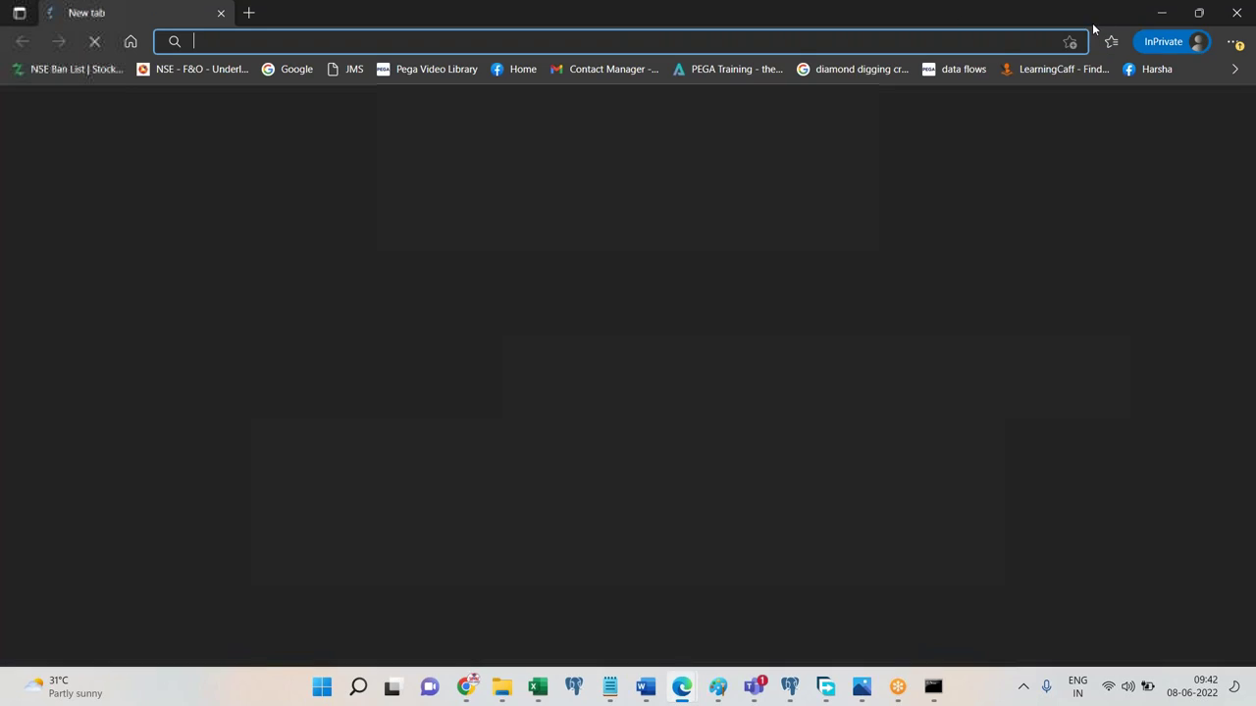
Load the Pega login page from the pasted PRServlet address in the private window.
{"action": "key", "text": "ctrl+v"}
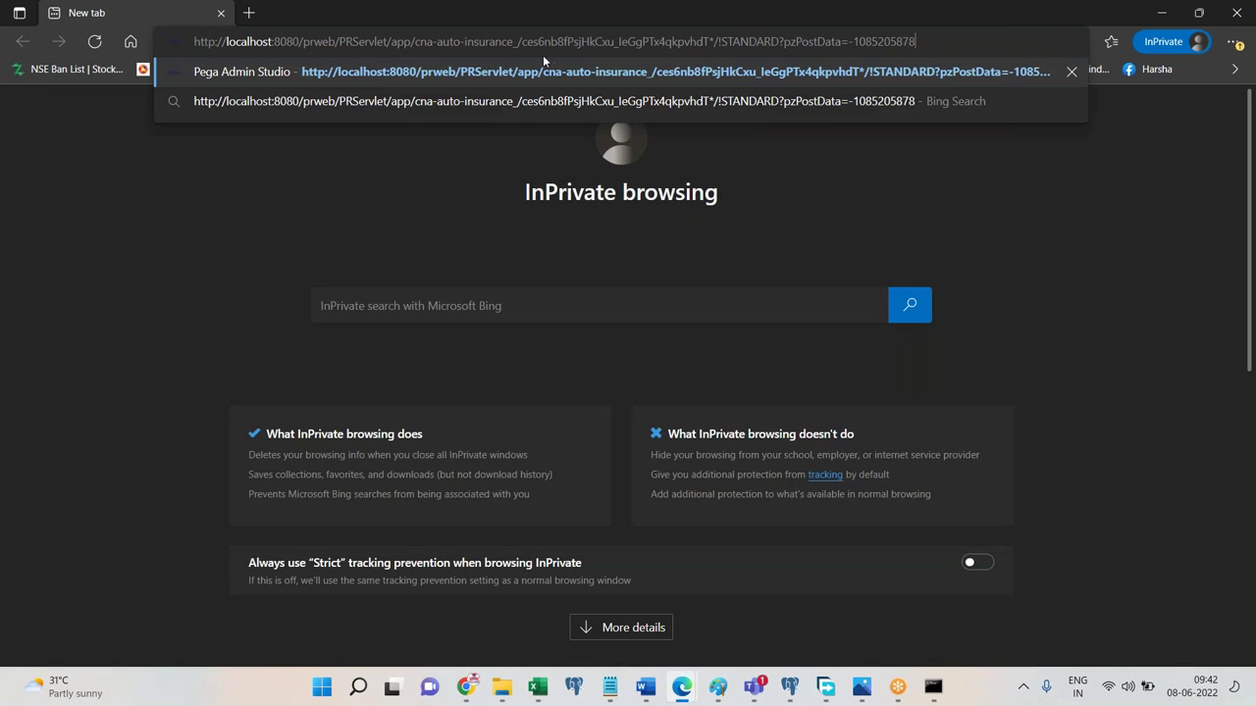
{"action": "key", "text": "BackSpace"}
{"action": "key", "text": "BackSpace"}
{"action": "key", "text": "BackSpace"}
{"action": "key", "text": "BackSpace"}
{"action": "key", "text": "BackSpace"}
{"action": "key", "text": "BackSpace"}
{"action": "key", "text": "BackSpace"}
{"action": "key", "text": "BackSpace"}
{"action": "key", "text": "BackSpace"}
{"action": "key", "text": "BackSpace"}
{"action": "key", "text": "BackSpace"}
{"action": "key", "text": "BackSpace"}
{"action": "key", "text": "BackSpace"}
{"action": "key", "text": "BackSpace"}
{"action": "key", "text": "BackSpace"}
{"action": "key", "text": "BackSpace"}
{"action": "key", "text": "BackSpace"}
{"action": "key", "text": "BackSpace"}
{"action": "key", "text": "BackSpace"}
{"action": "key", "text": "BackSpace"}
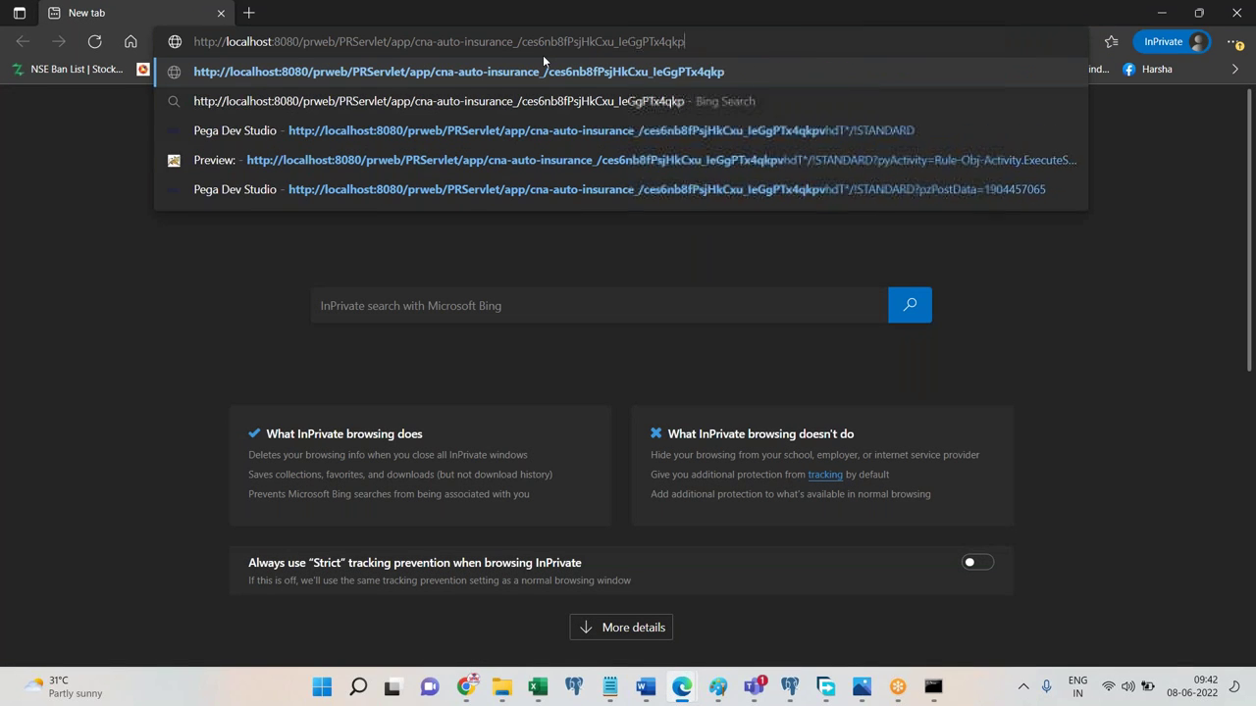
{"action": "left_click", "coordinate": [1198, 11]}
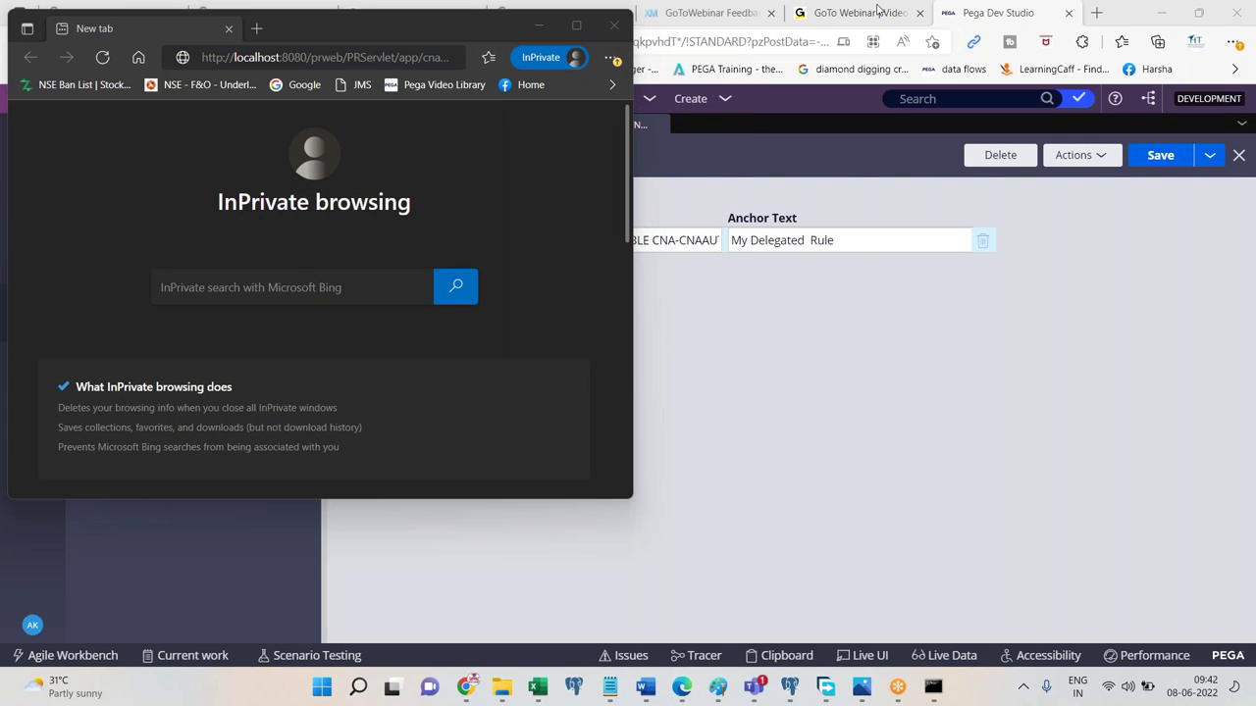
{"action": "left_click", "coordinate": [400, 57]}
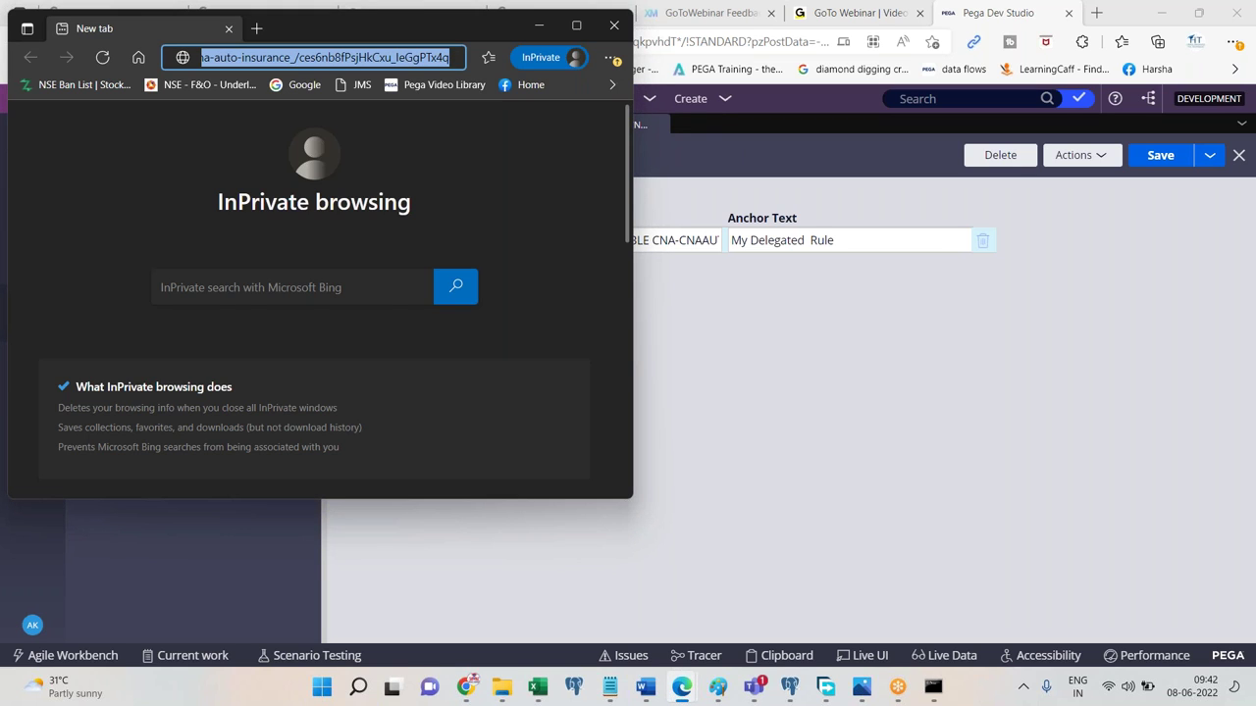
{"action": "key", "text": "Return"}
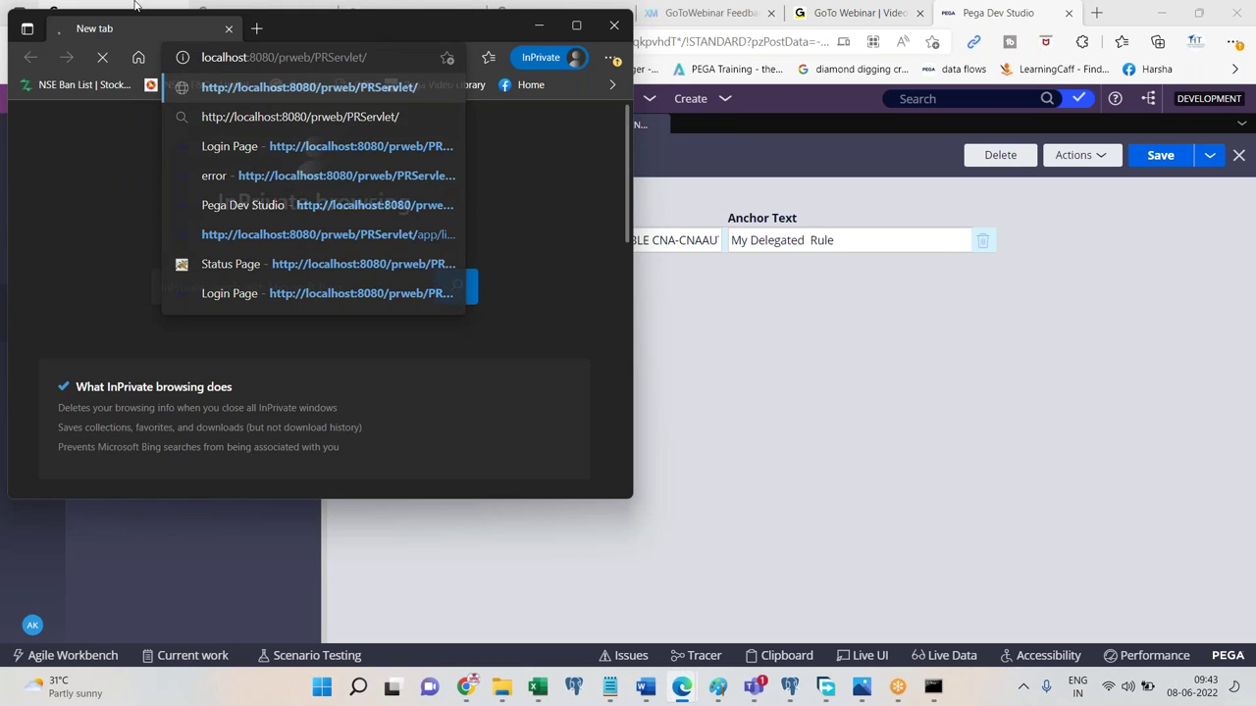
{"action": "double_click", "coordinate": [298, 27]}
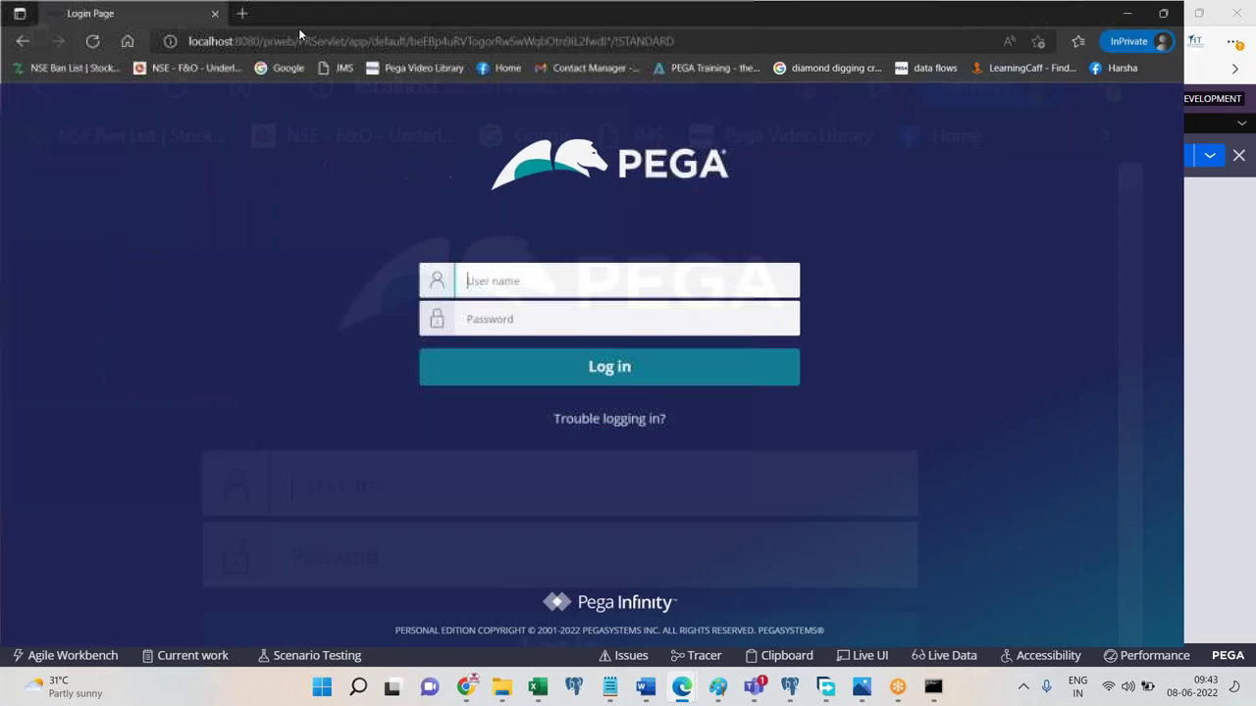
Log in with the manager operator's user name and password, checking the Word notes afterwards.
{"action": "type", "text": "cnamngr"}
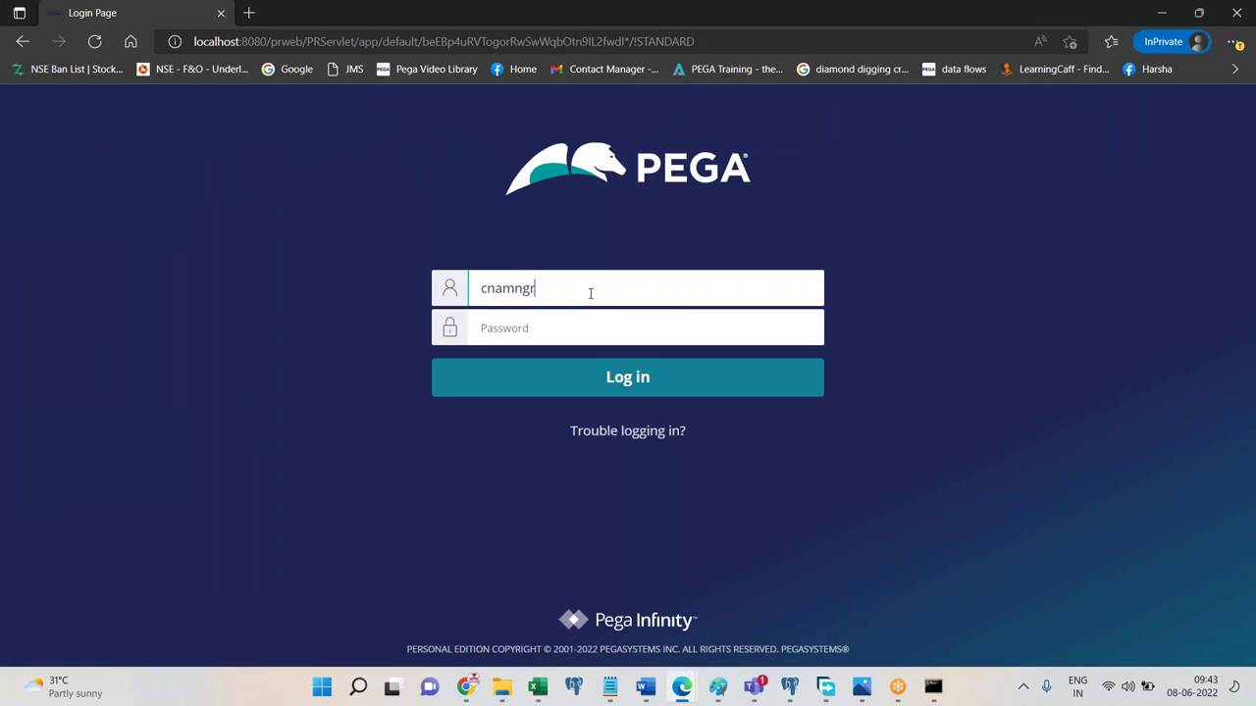
{"action": "type", "text": "1"}
{"action": "key", "text": "Tab"}
{"action": "type", "text": "rules"}
{"action": "left_click", "coordinate": [609, 394]}
{"action": "left_click", "coordinate": [644, 688]}
{"action": "left_click", "coordinate": [647, 689]}
{"action": "left_click", "coordinate": [644, 687]}
{"action": "scroll", "coordinate": [615, 308], "scroll_direction": "down", "scroll_amount": 5}
{"action": "key", "text": "alt+Tab"}
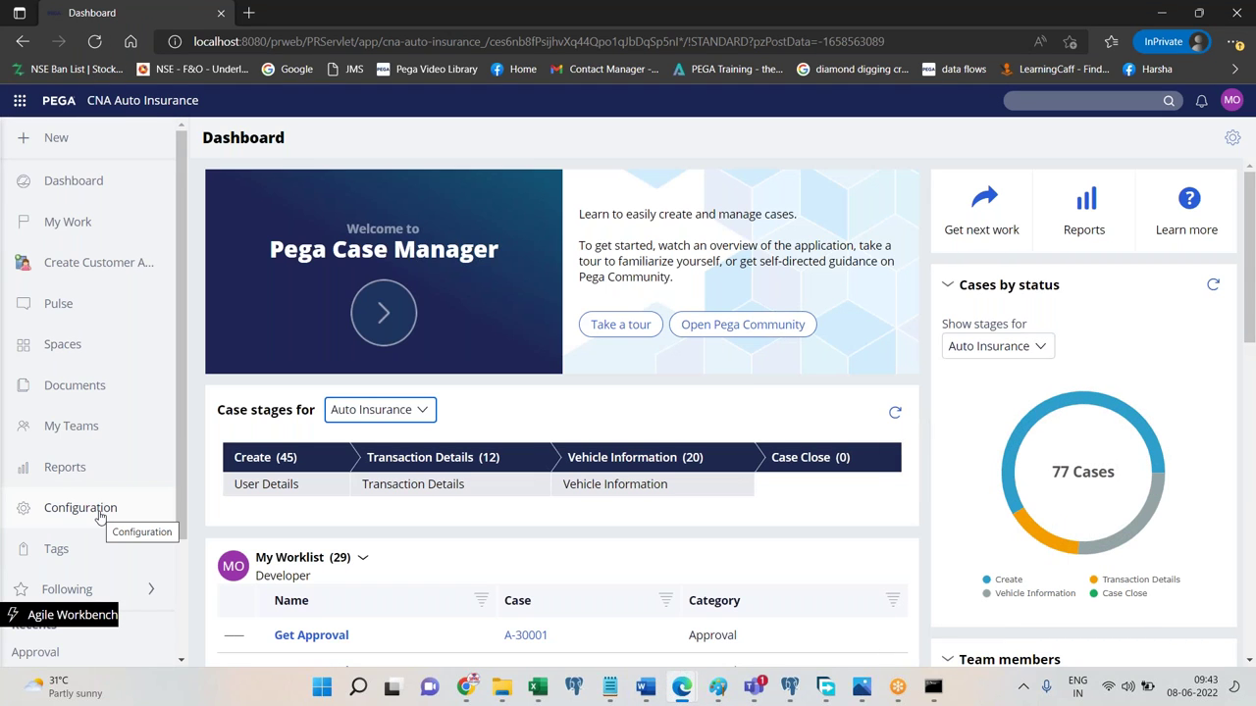
Open the portal's Configuration page and edit My Delegated Rule, capturing screenshots in the notes.
{"action": "left_click", "coordinate": [99, 509]}
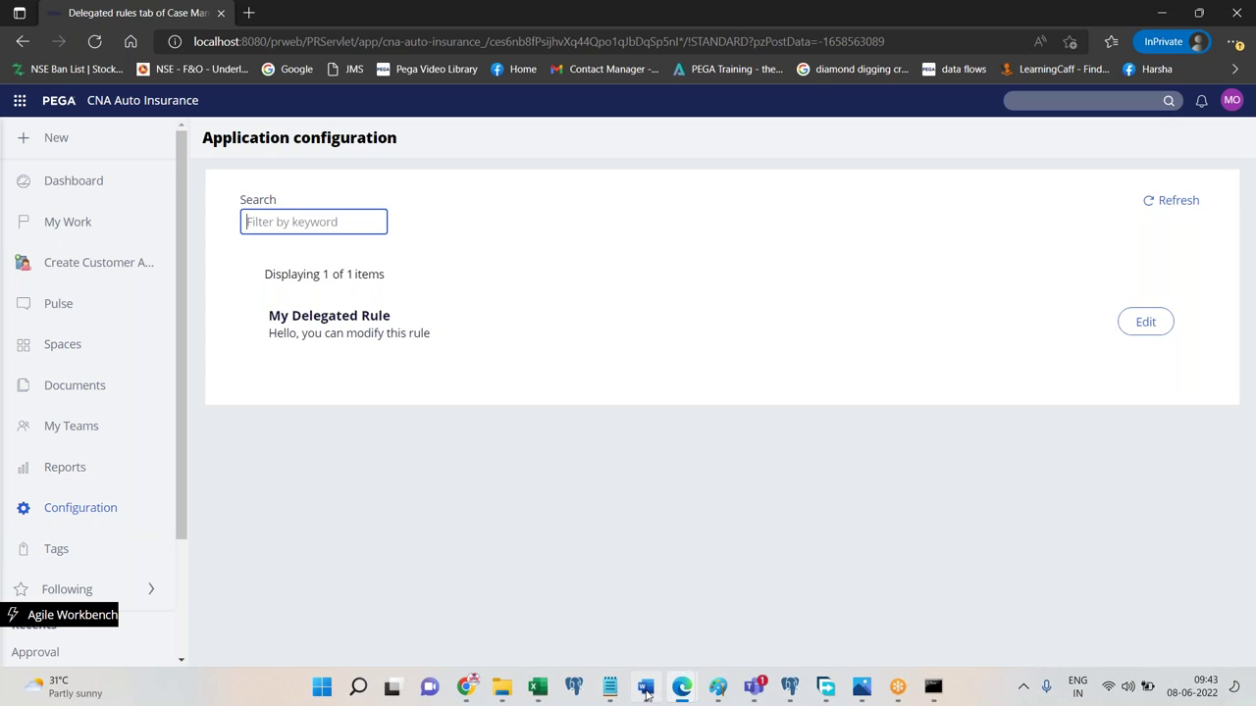
{"action": "left_click", "coordinate": [645, 689]}
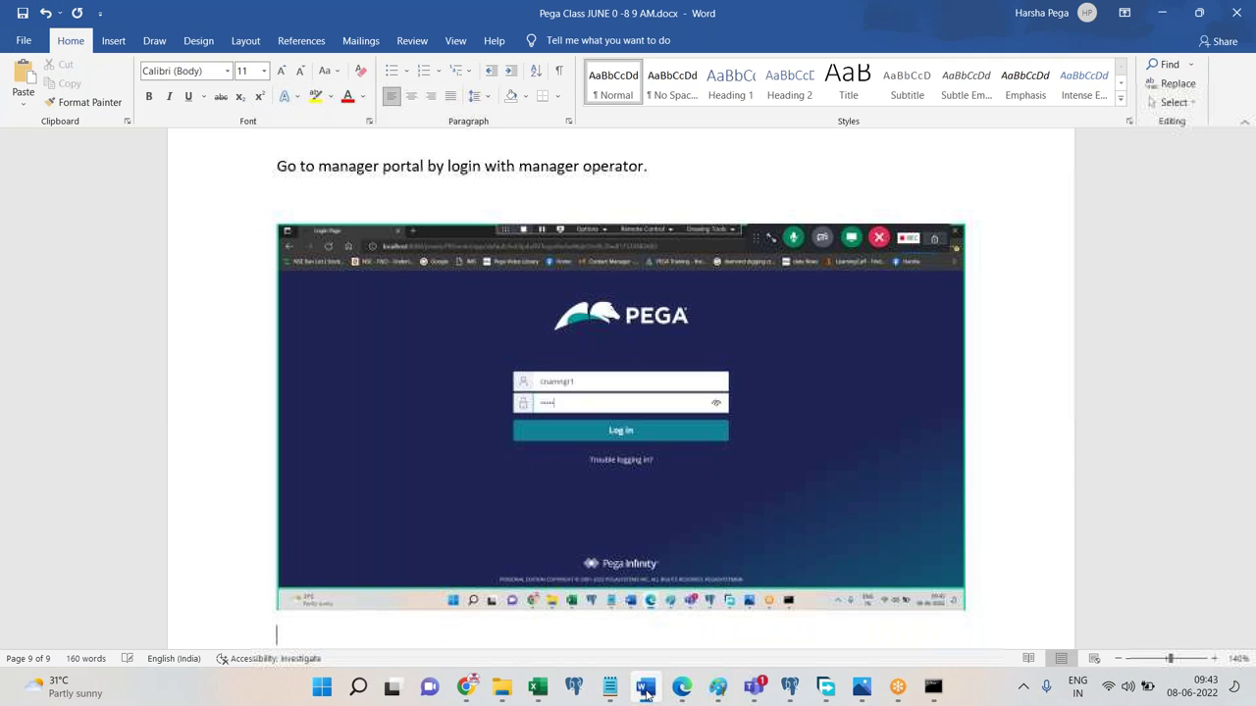
{"action": "left_click", "coordinate": [646, 689]}
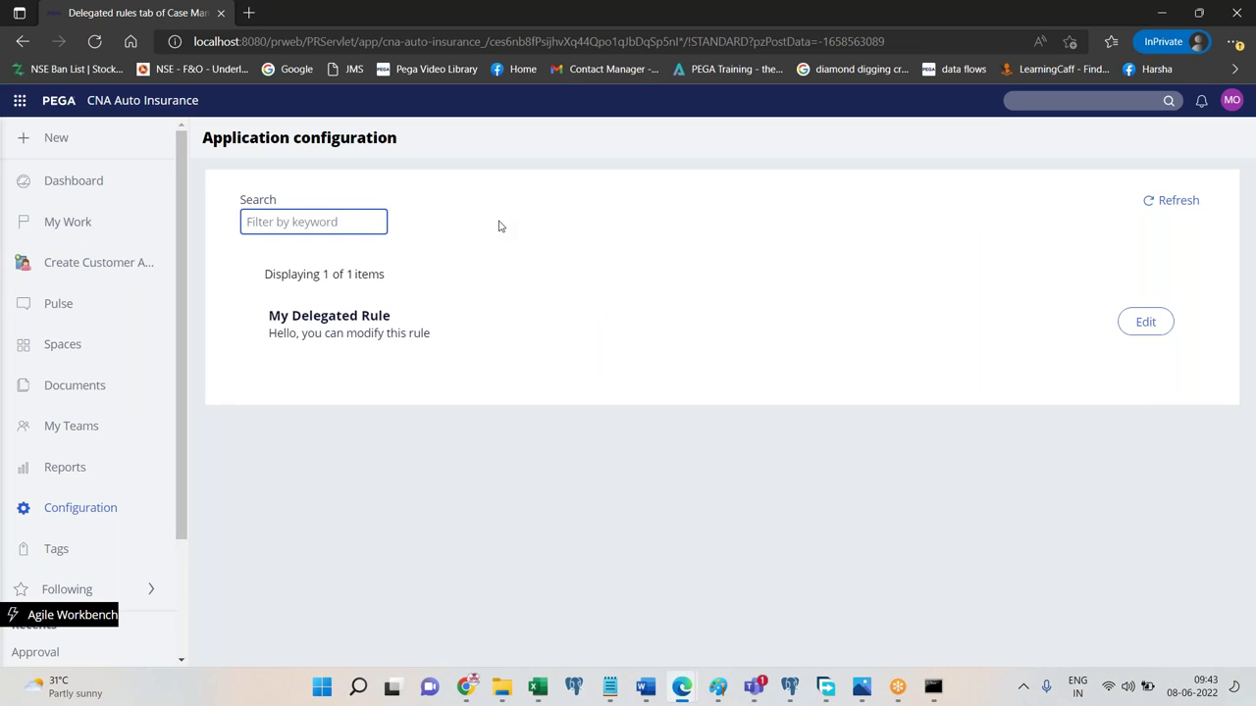
{"action": "left_click", "coordinate": [827, 392]}
{"action": "left_click", "coordinate": [644, 693]}
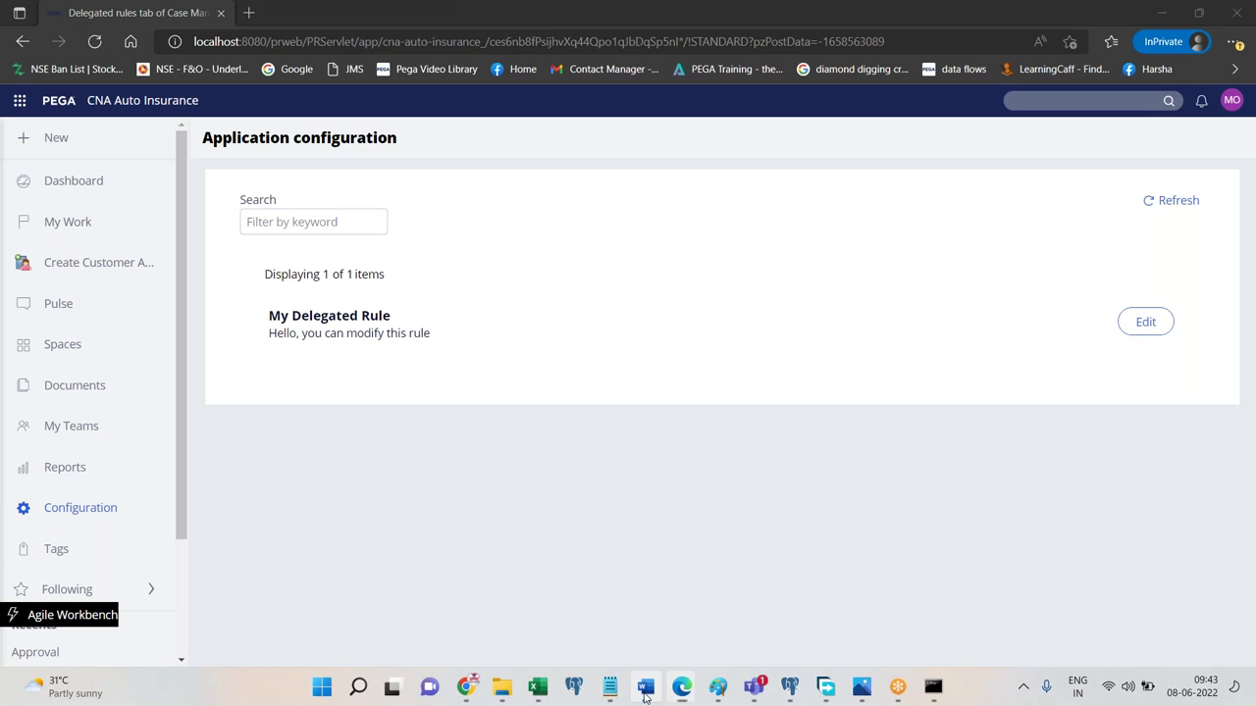
{"action": "left_click", "coordinate": [645, 693]}
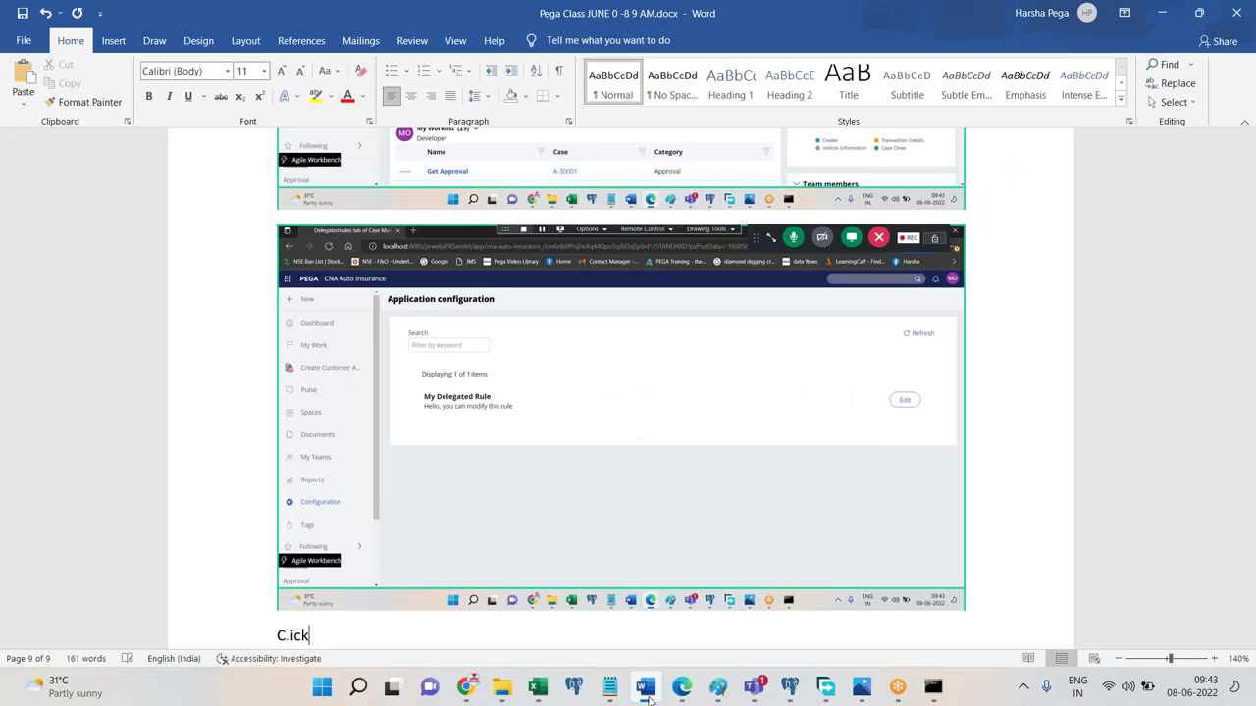
{"action": "left_click", "coordinate": [645, 693]}
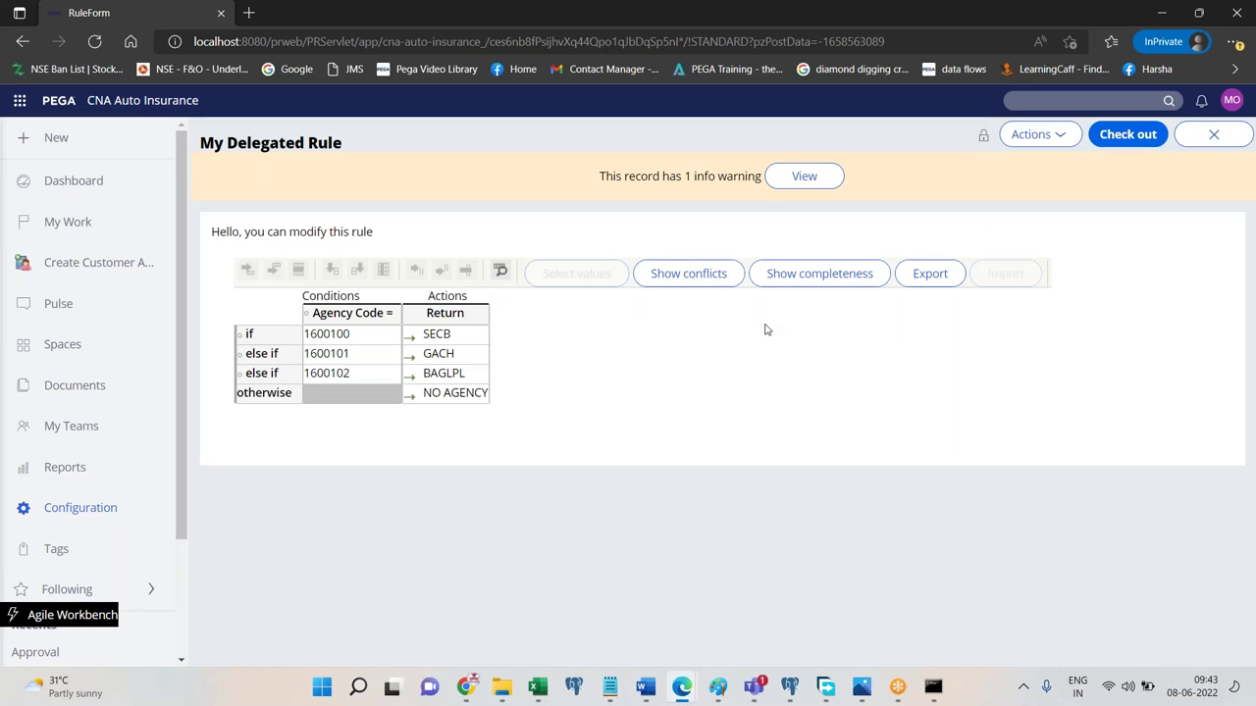
Check out My Delegated Rule, change the GACH return value to HELLO, and save.
{"action": "left_click", "coordinate": [644, 689]}
{"action": "left_click", "coordinate": [644, 689]}
{"action": "left_click", "coordinate": [1111, 138]}
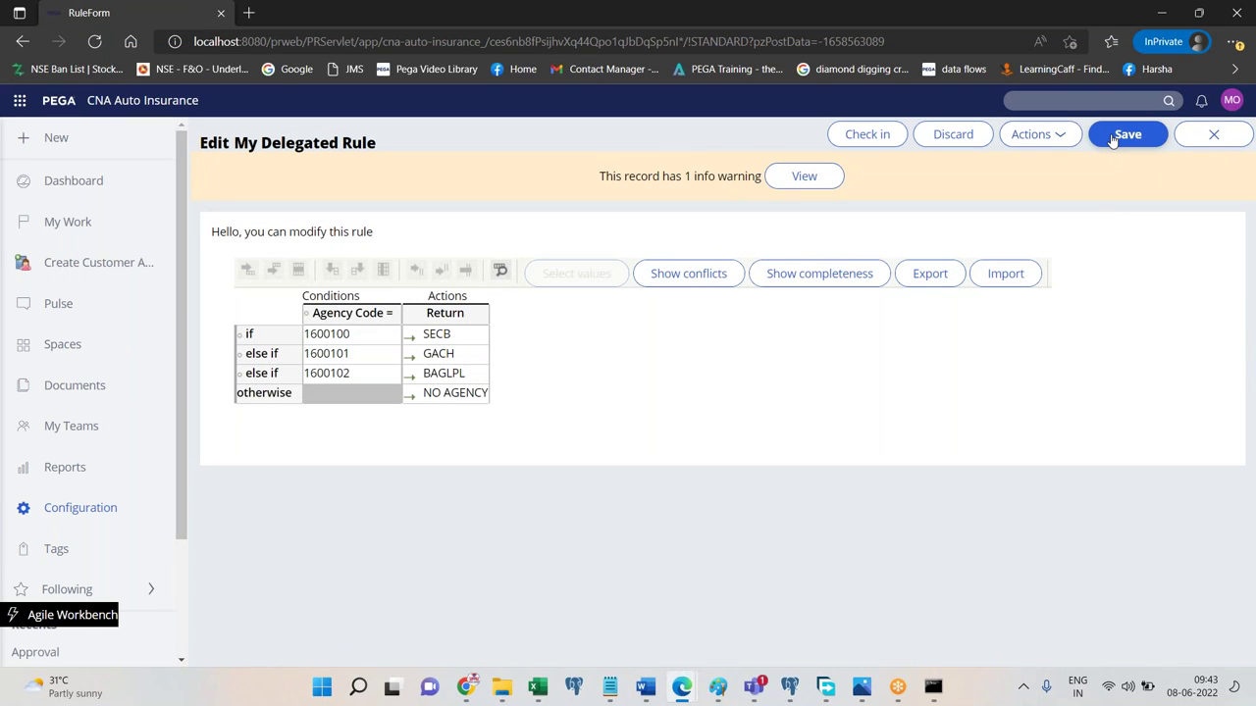
{"action": "left_click", "coordinate": [448, 352]}
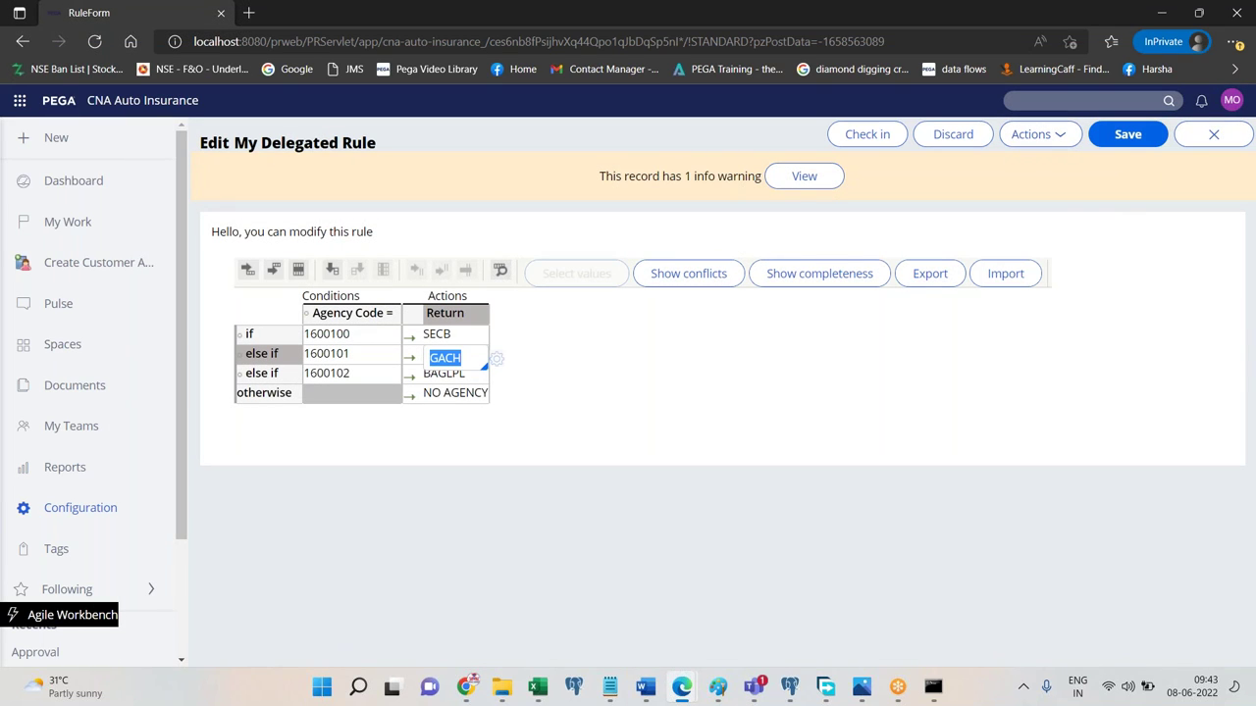
{"action": "type", "text": "HELLO"}
{"action": "key", "text": "ctrl+a"}
{"action": "left_click", "coordinate": [1123, 134]}
Check the edited rule back in with the comment 'sdfsss'.
{"action": "key", "text": "alt+Tab"}
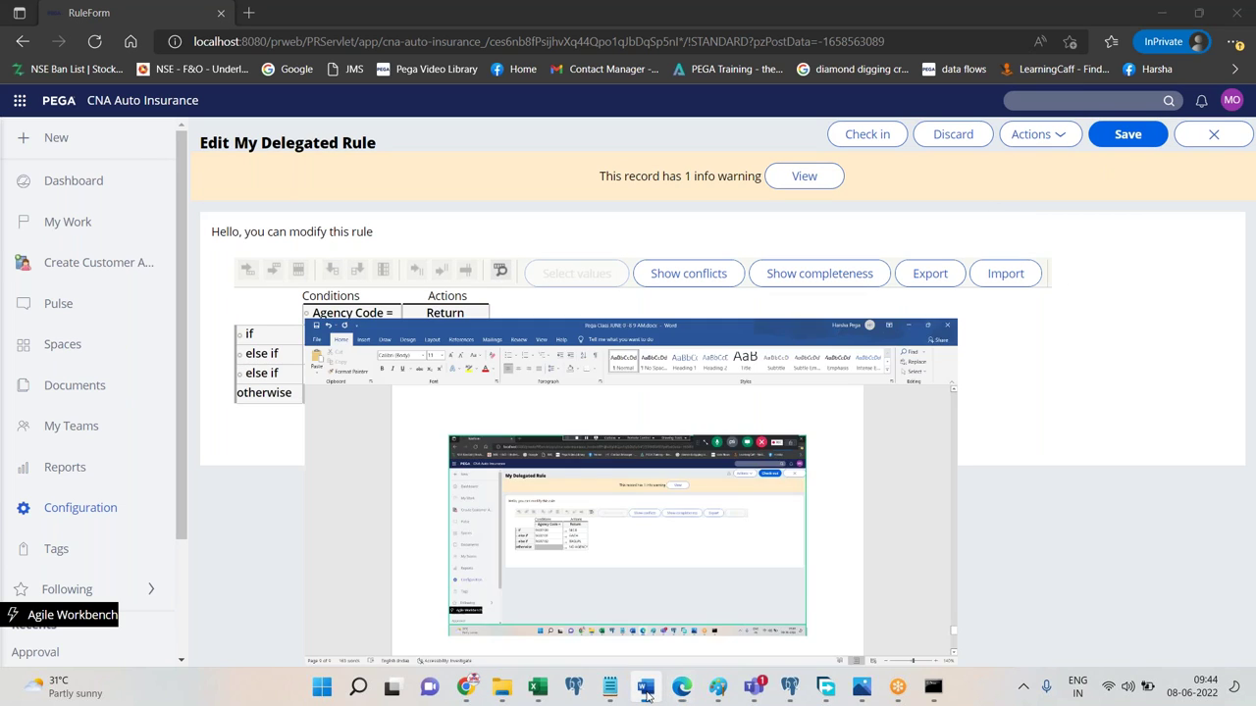
{"action": "key", "text": "alt+Tab"}
{"action": "left_click", "coordinate": [878, 134]}
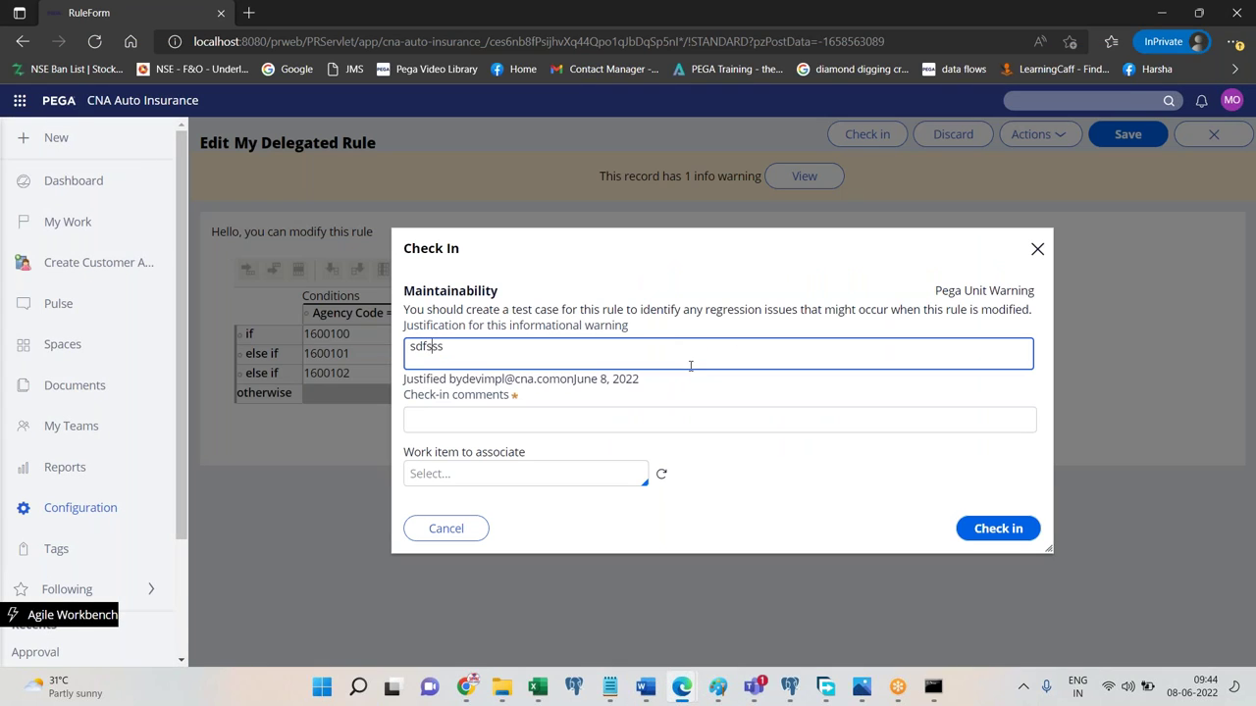
{"action": "left_click", "coordinate": [622, 419]}
{"action": "type", "text": "sdfsss"}
{"action": "key", "text": "Return"}
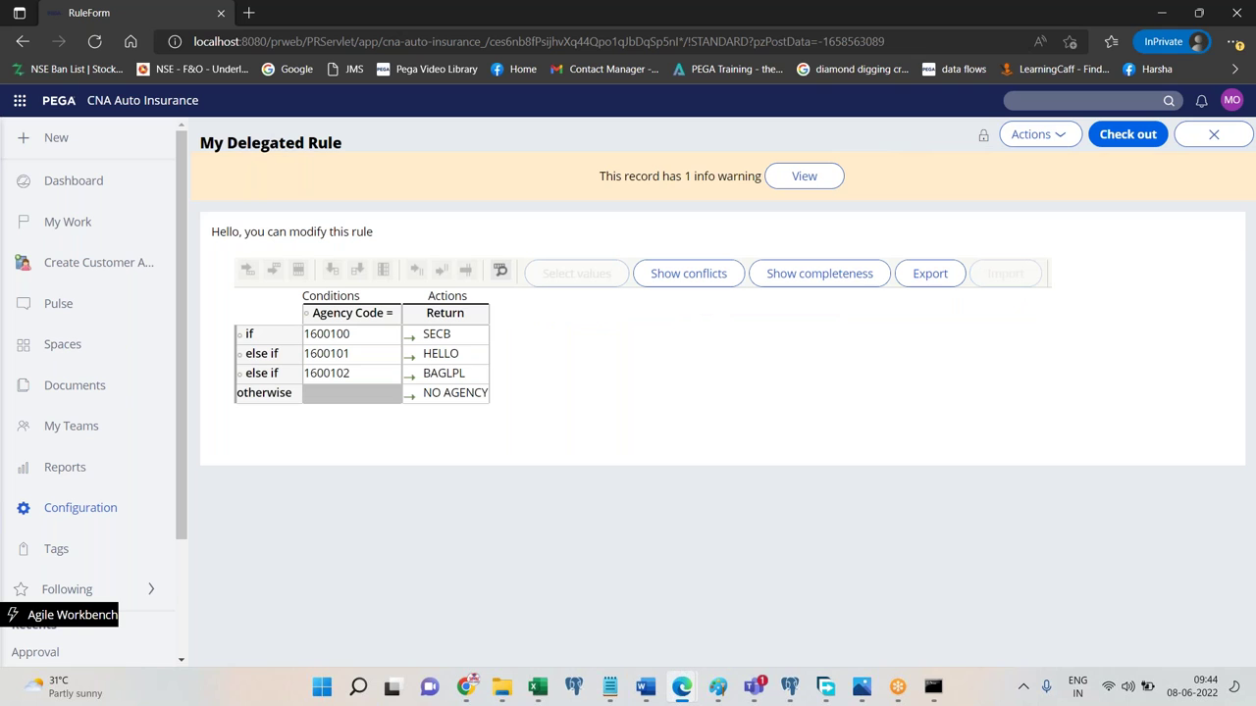
Add 'Done.' to the Word notes.
{"action": "left_click", "coordinate": [645, 686]}
{"action": "type", "text": "Done."}
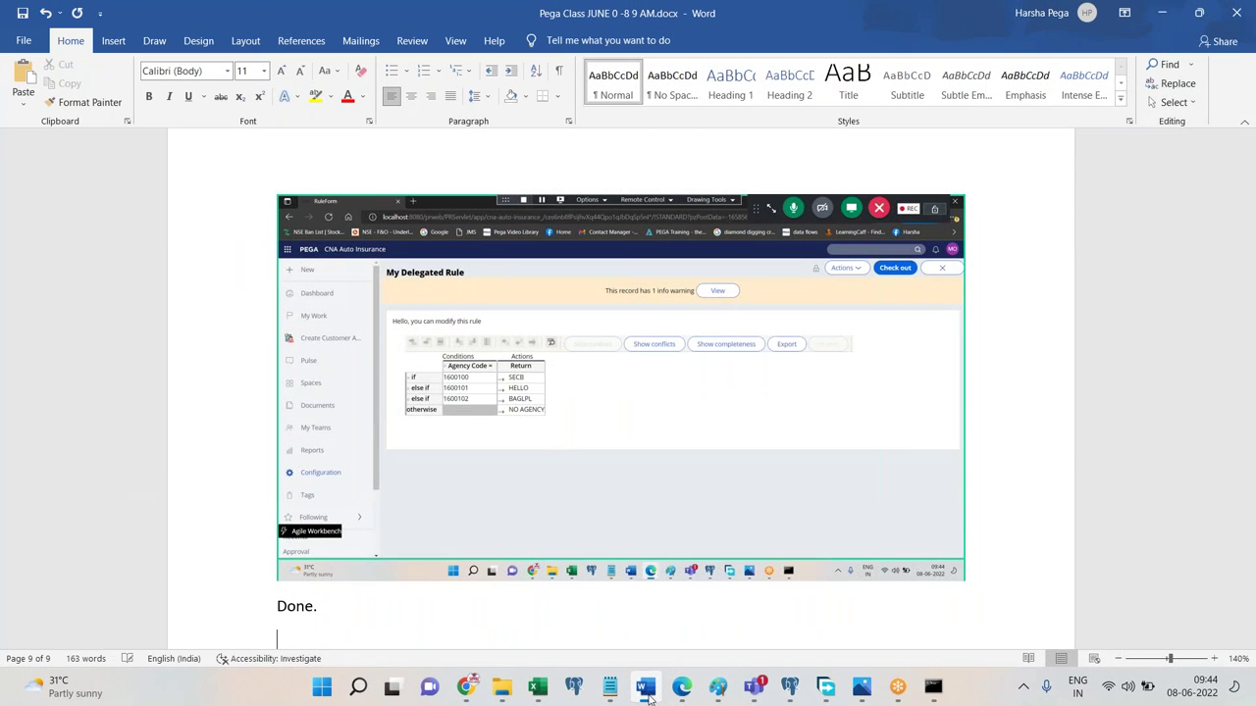
{"action": "left_click", "coordinate": [681, 687]}
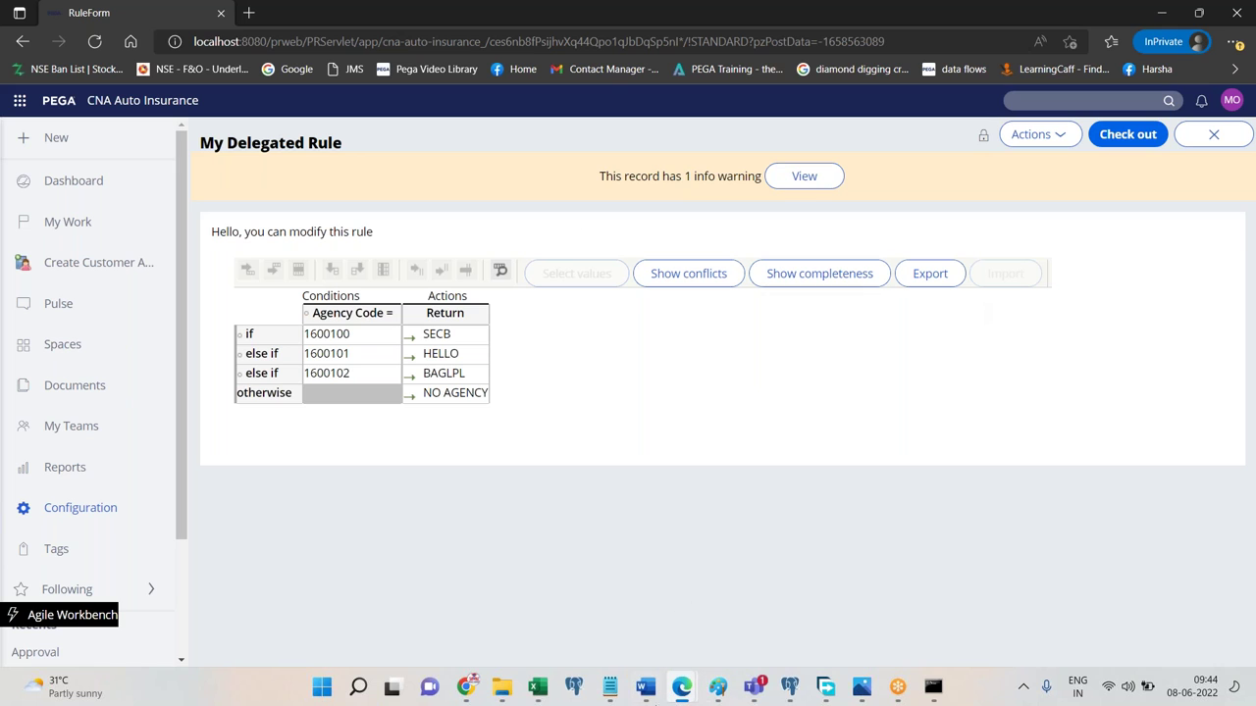
Open the Countries data type's records in Dev Studio.
{"action": "mouse_move", "coordinate": [679, 693]}
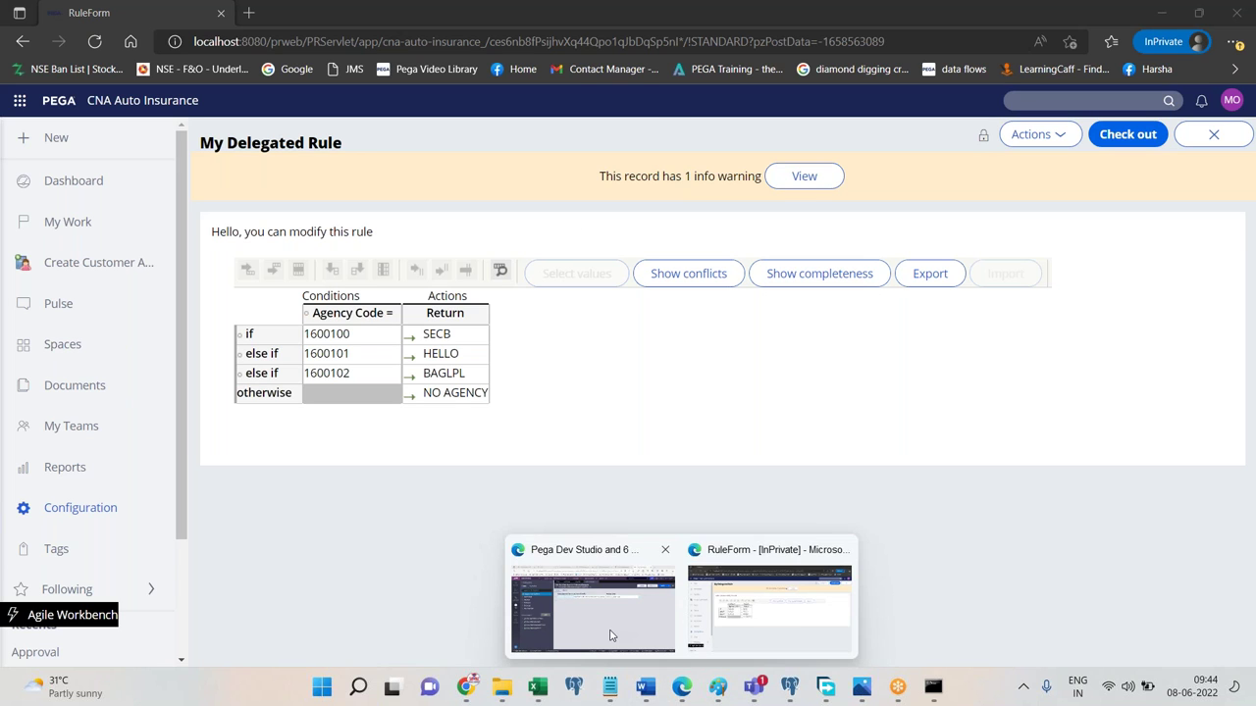
{"action": "left_click", "coordinate": [589, 613]}
{"action": "left_click", "coordinate": [32, 250]}
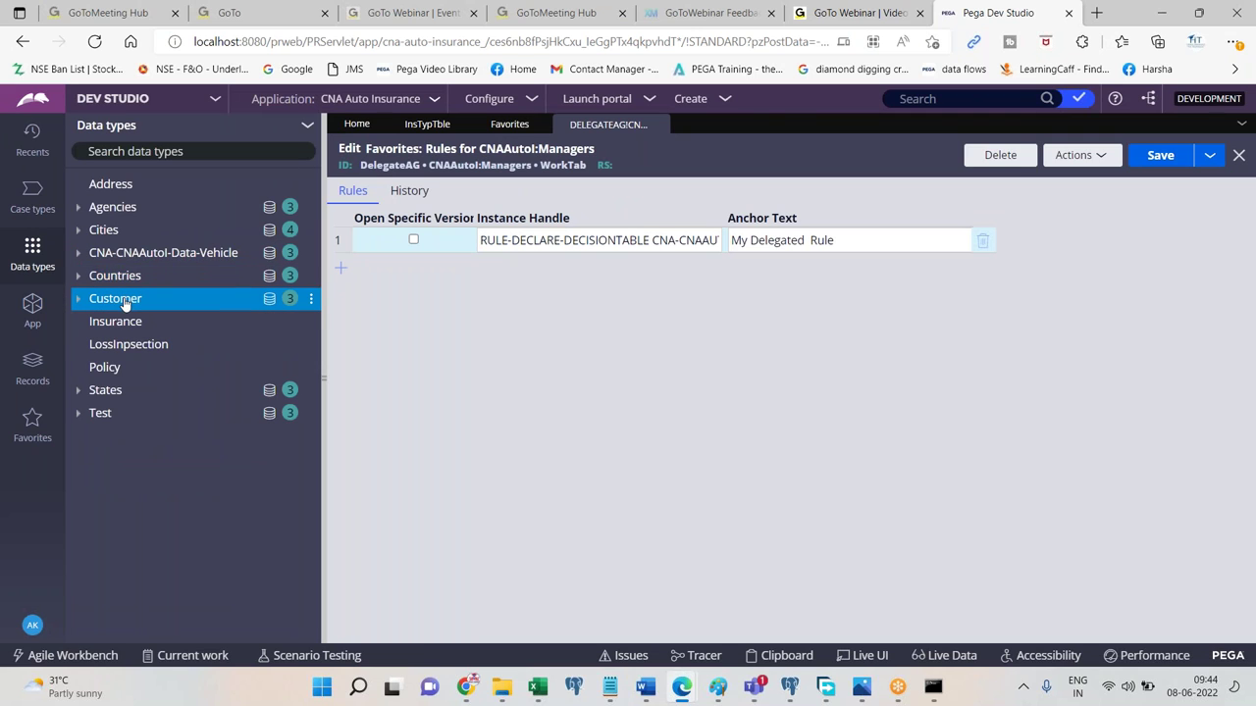
{"action": "left_click", "coordinate": [124, 282]}
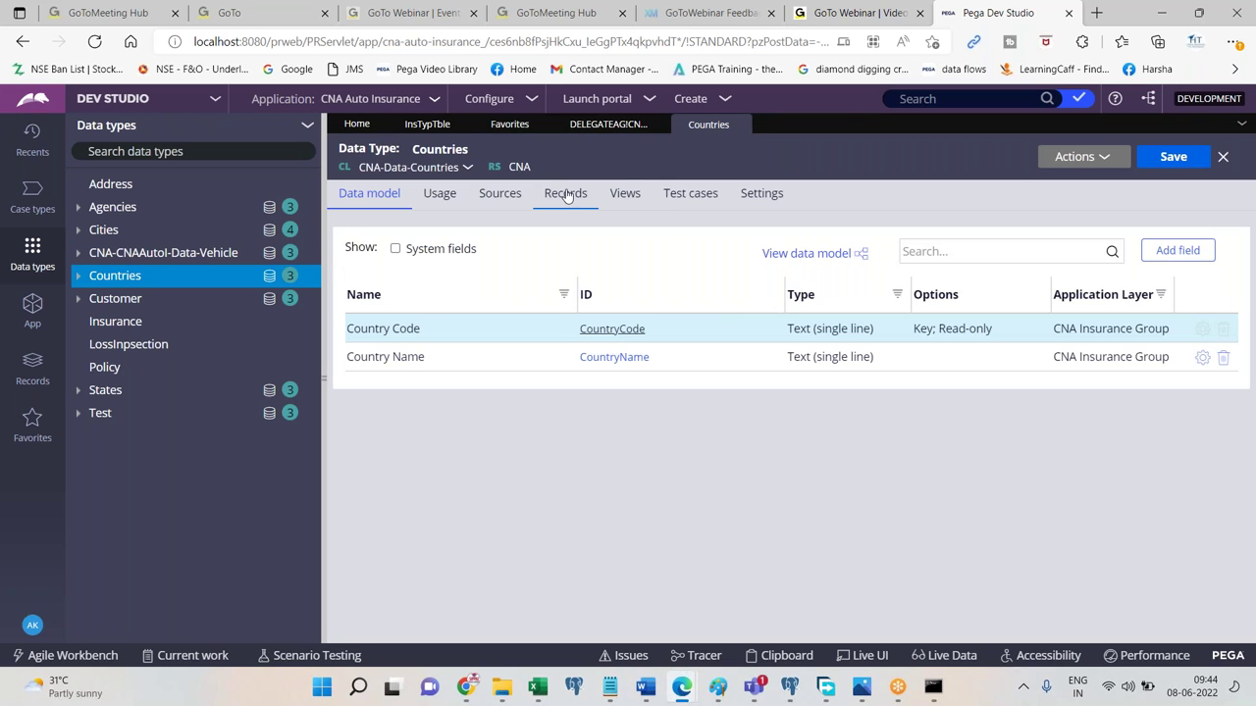
{"action": "left_click", "coordinate": [566, 195]}
Delegate Countries to CNAAutoI:Managers titled 'Counties Delegated' with description 'sdfsdf', then save.
{"action": "left_click", "coordinate": [1069, 157]}
{"action": "left_click", "coordinate": [1067, 199]}
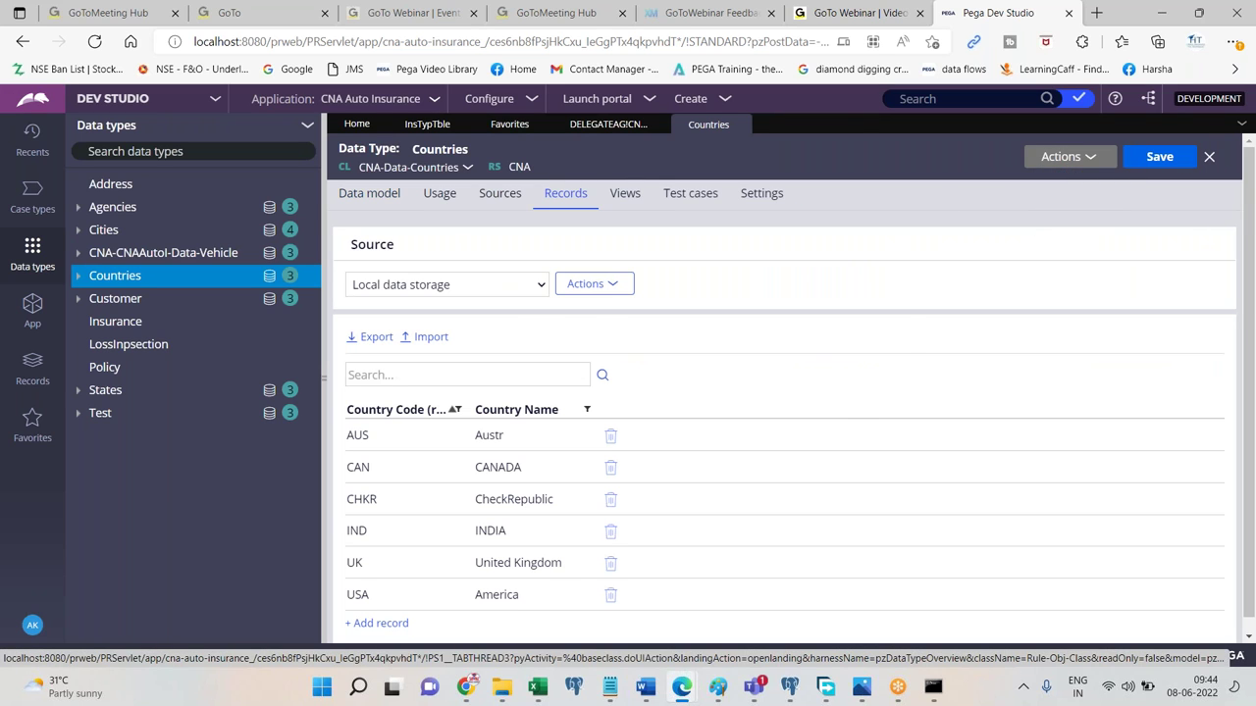
{"action": "type", "text": "cna"}
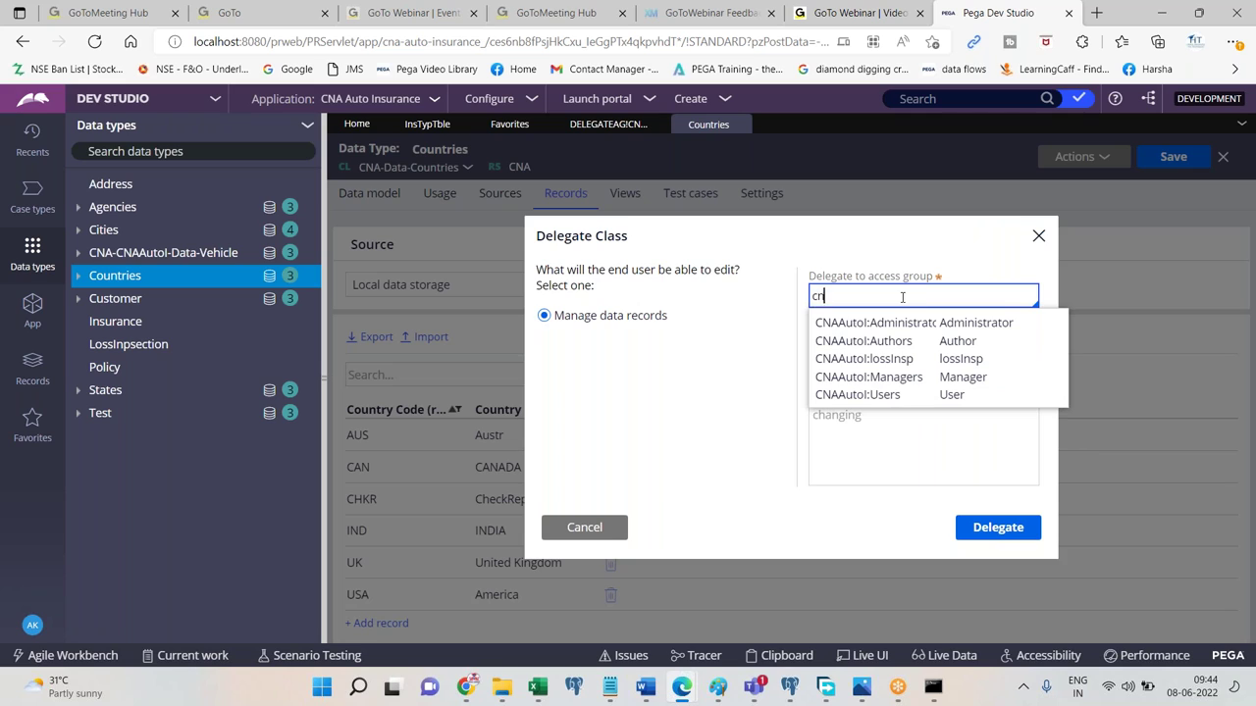
{"action": "left_click", "coordinate": [893, 377]}
{"action": "left_click", "coordinate": [855, 340]}
{"action": "type", "text": "Counties Delegated"}
{"action": "key", "text": "Tab"}
{"action": "type", "text": "sdfsdf"}
{"action": "left_click", "coordinate": [987, 536]}
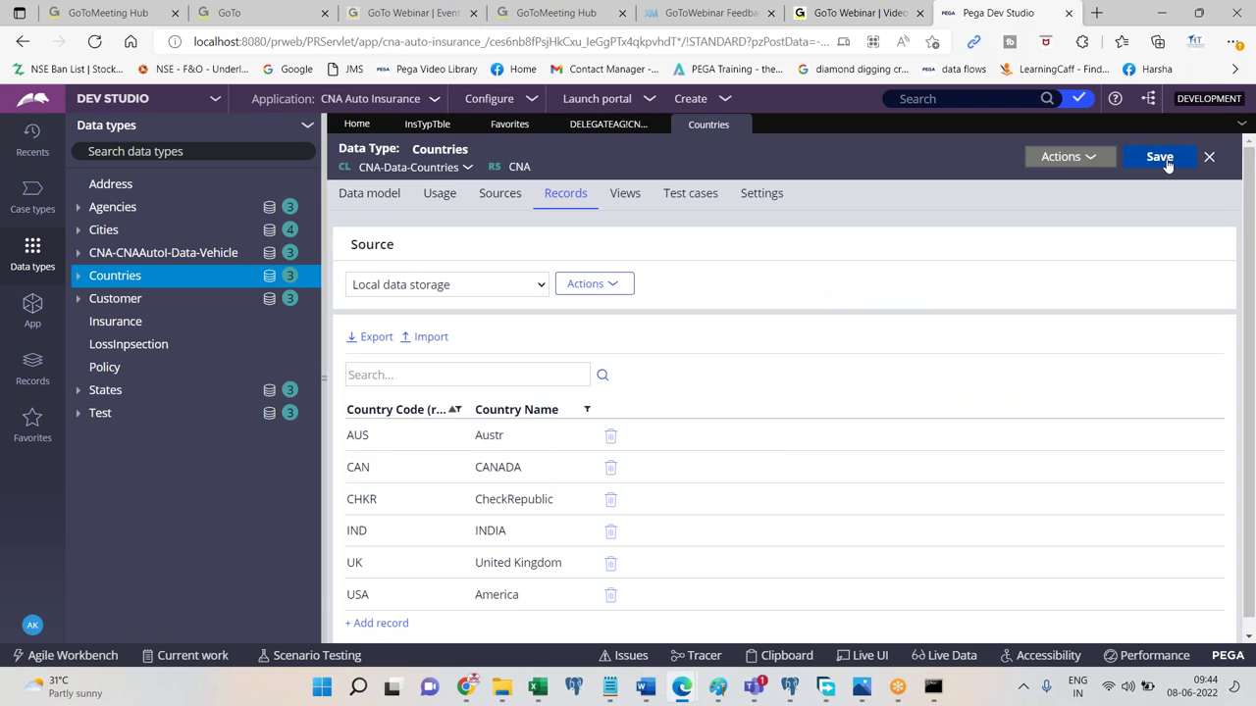
{"action": "left_click", "coordinate": [1167, 160]}
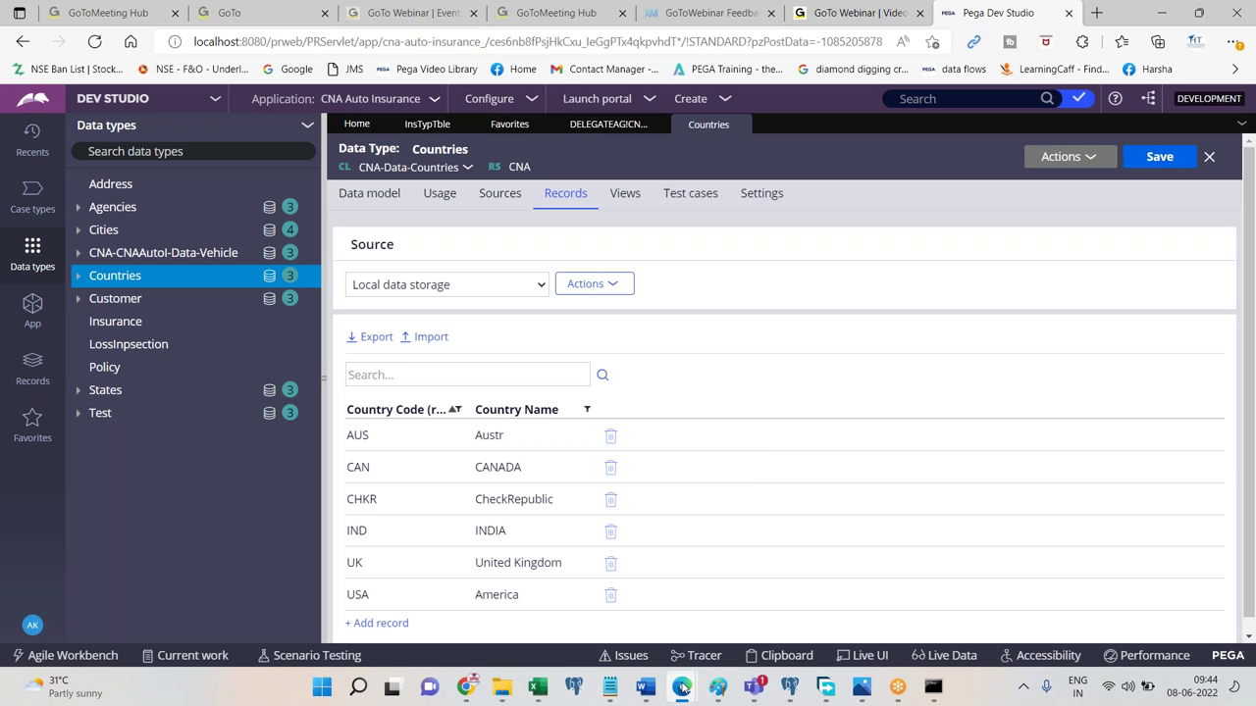
In the manager portal, add a seventh Counties Delegated record with code SRILK and name srilanka.
{"action": "mouse_move", "coordinate": [682, 690]}
{"action": "left_click", "coordinate": [781, 615]}
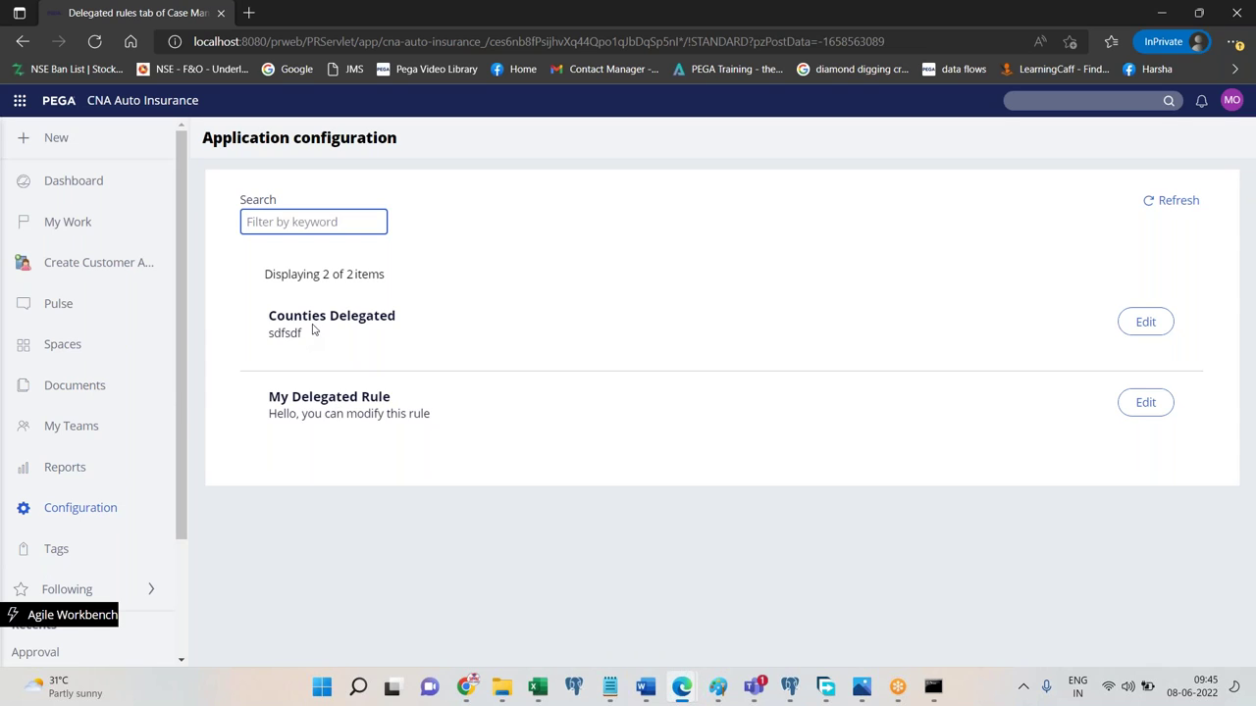
{"action": "left_click", "coordinate": [1146, 320]}
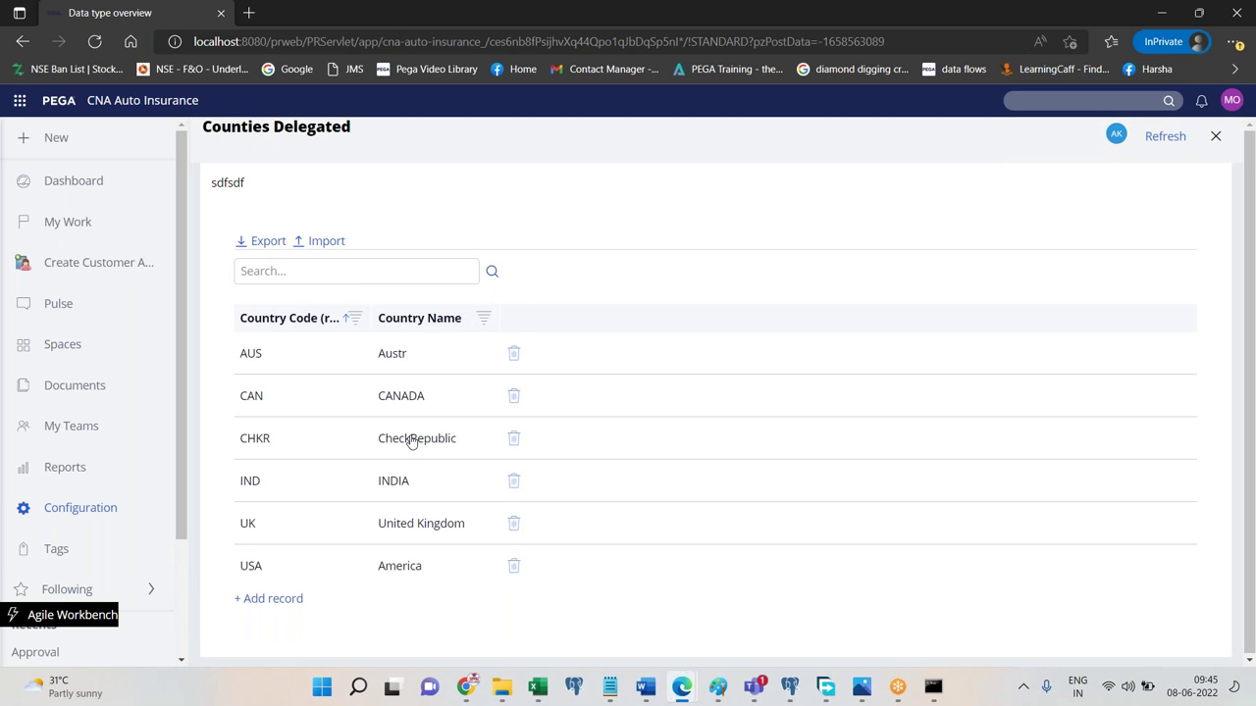
{"action": "left_click", "coordinate": [274, 599]}
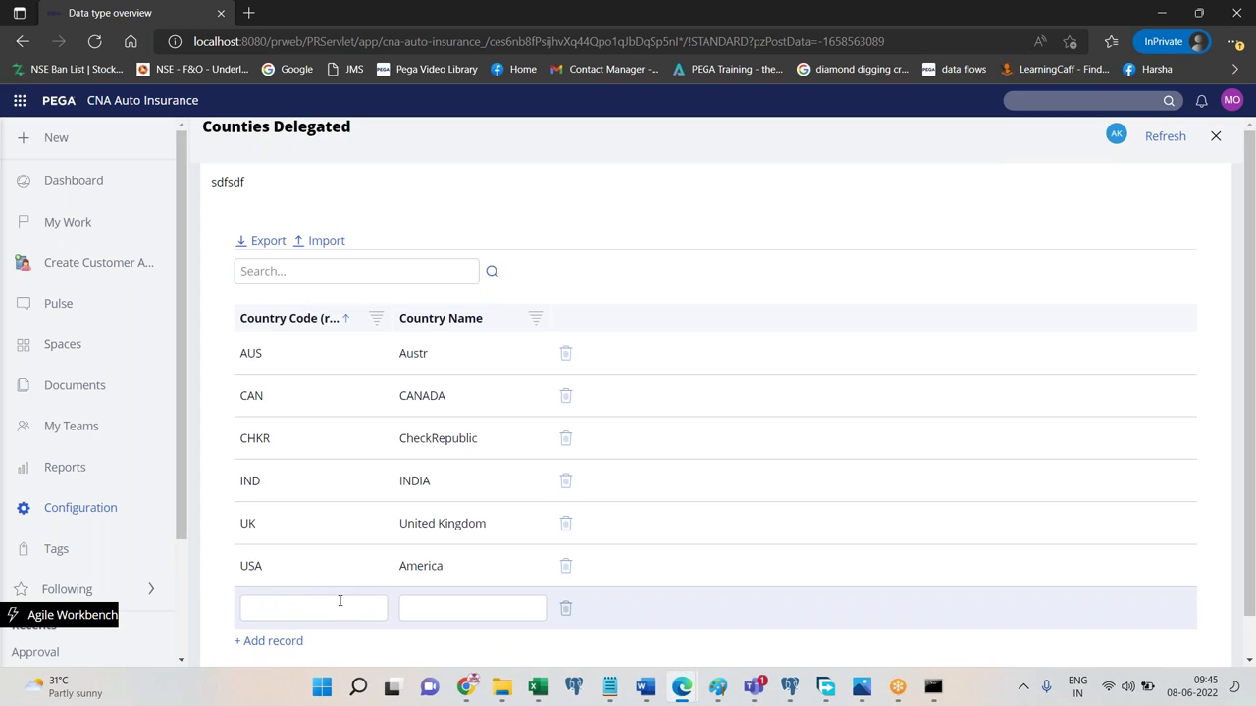
{"action": "type", "text": "SRILK"}
{"action": "left_click", "coordinate": [420, 606]}
{"action": "type", "text": "srilanka"}
{"action": "left_click", "coordinate": [636, 326]}
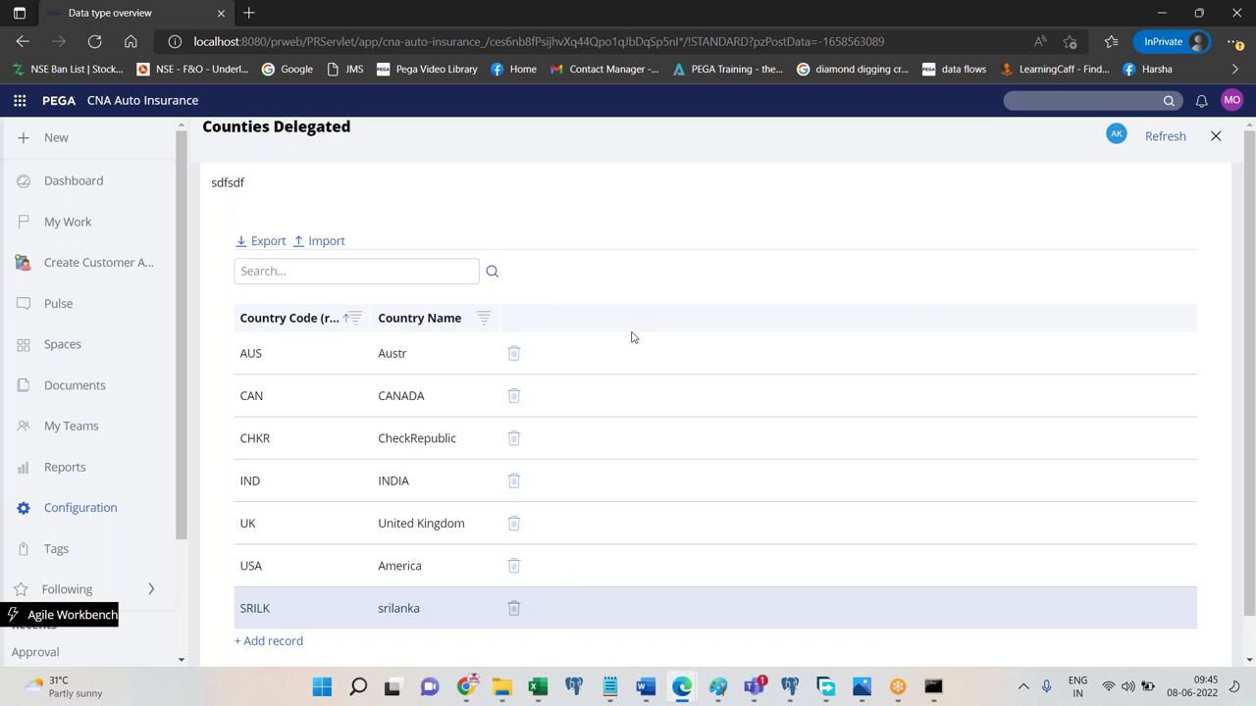
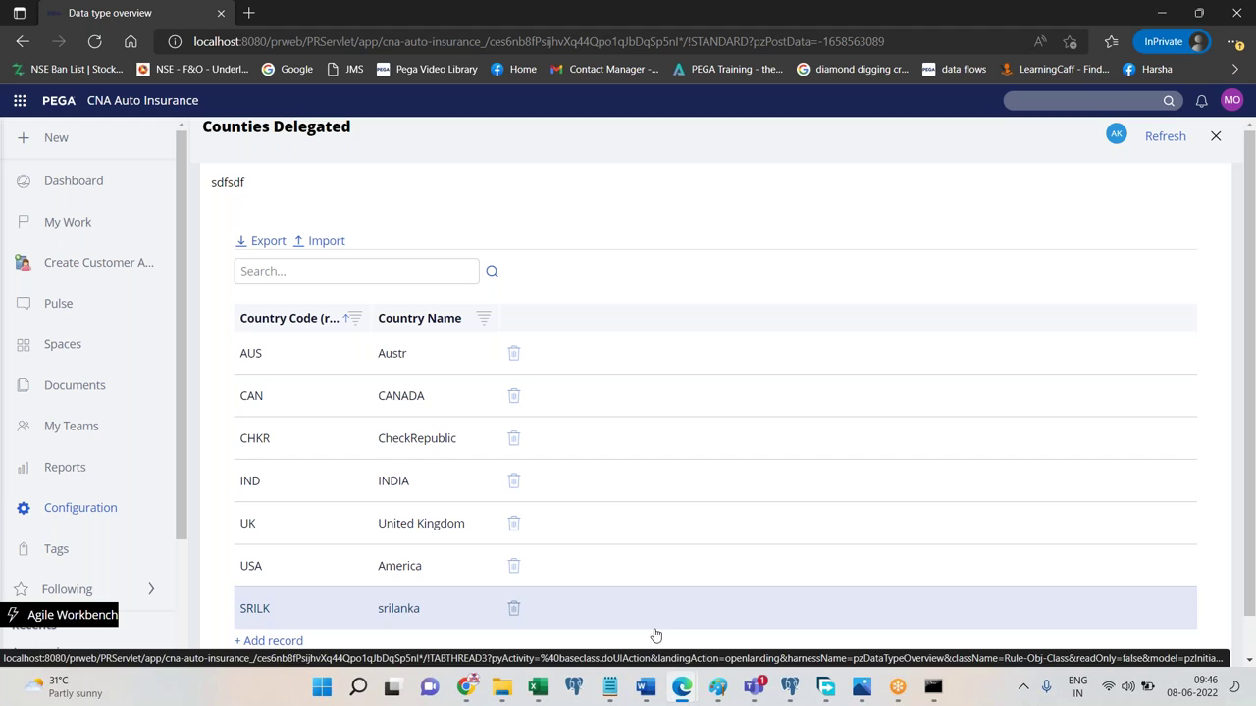
In Dev Studio's App explorer, open the AddRules activity under System-User-MyRules > Technical > Activity.
{"action": "mouse_move", "coordinate": [681, 687]}
{"action": "left_click", "coordinate": [572, 607]}
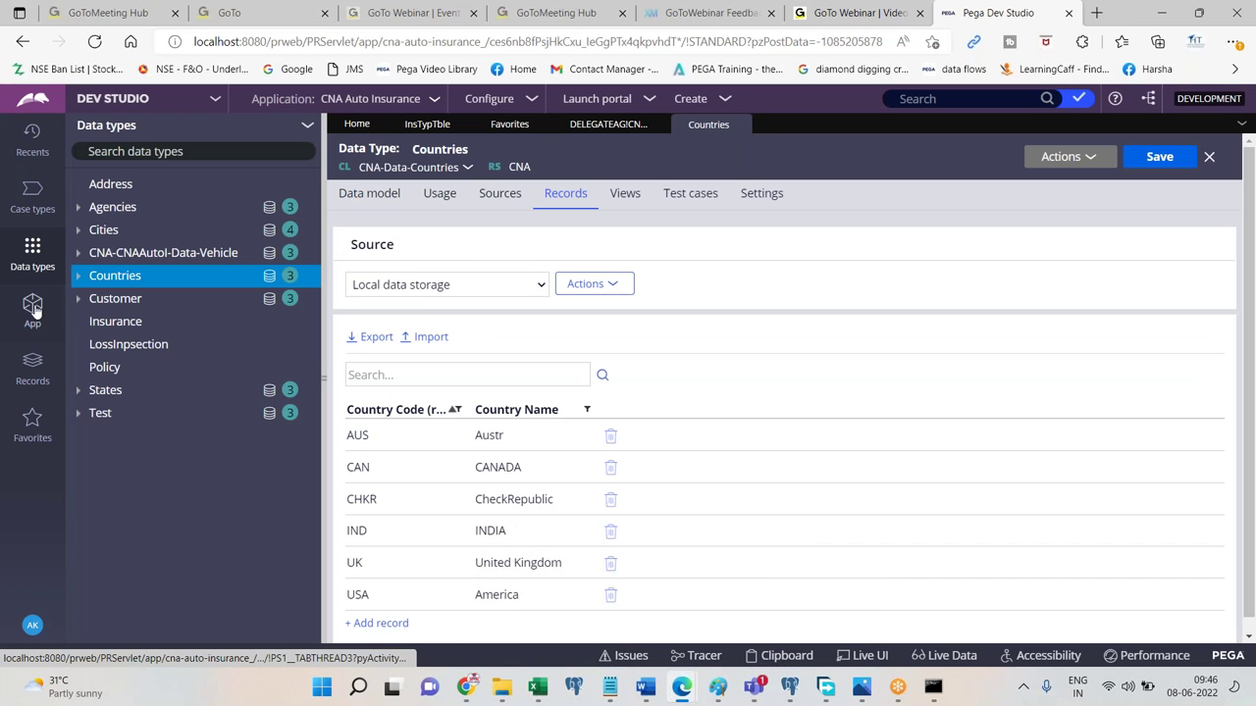
{"action": "left_click", "coordinate": [32, 307]}
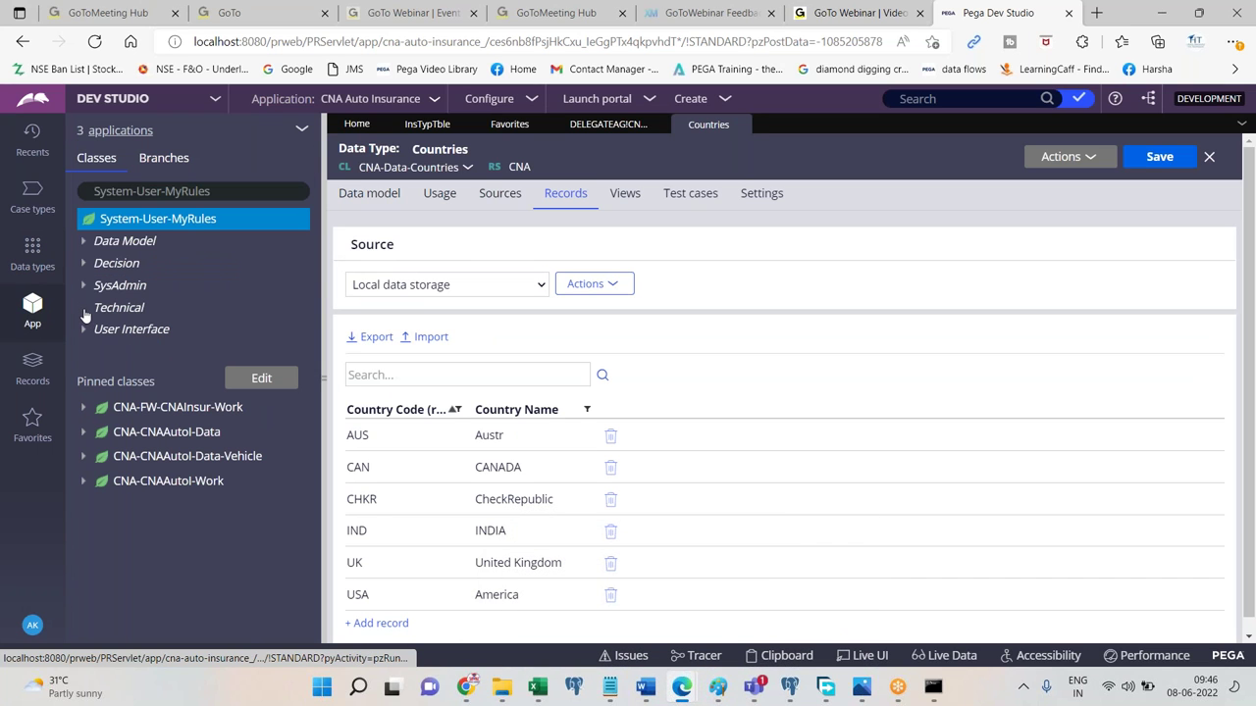
{"action": "left_click", "coordinate": [88, 310]}
{"action": "left_click", "coordinate": [99, 330]}
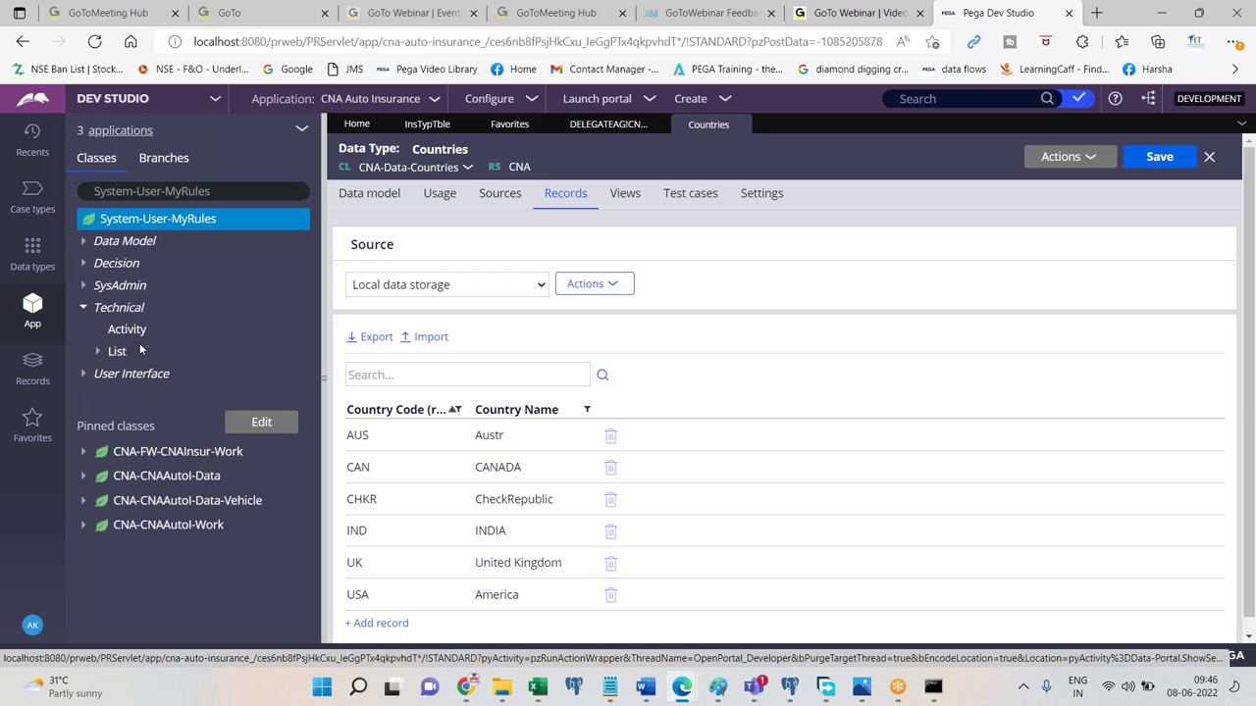
{"action": "left_click", "coordinate": [157, 354]}
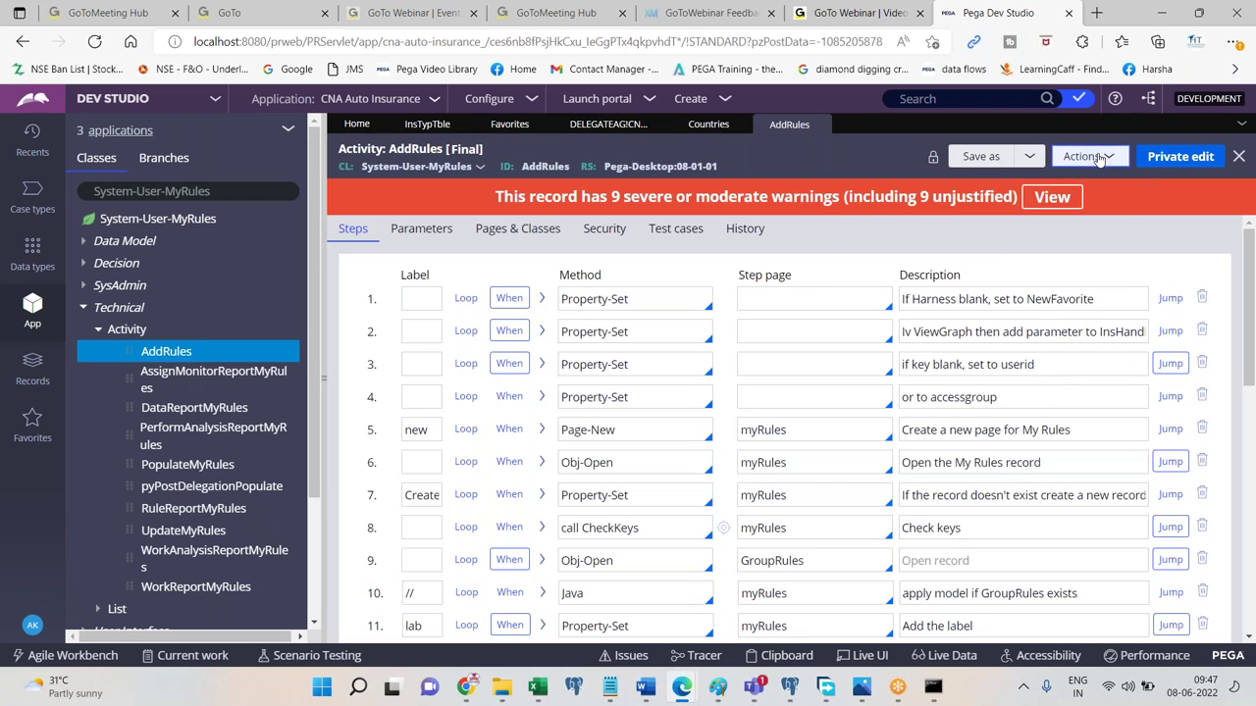
Close the AddRules, Countries, delegated rule, Favorites and InsTypTble tabs, leaving only Home.
{"action": "left_click", "coordinate": [1091, 157]}
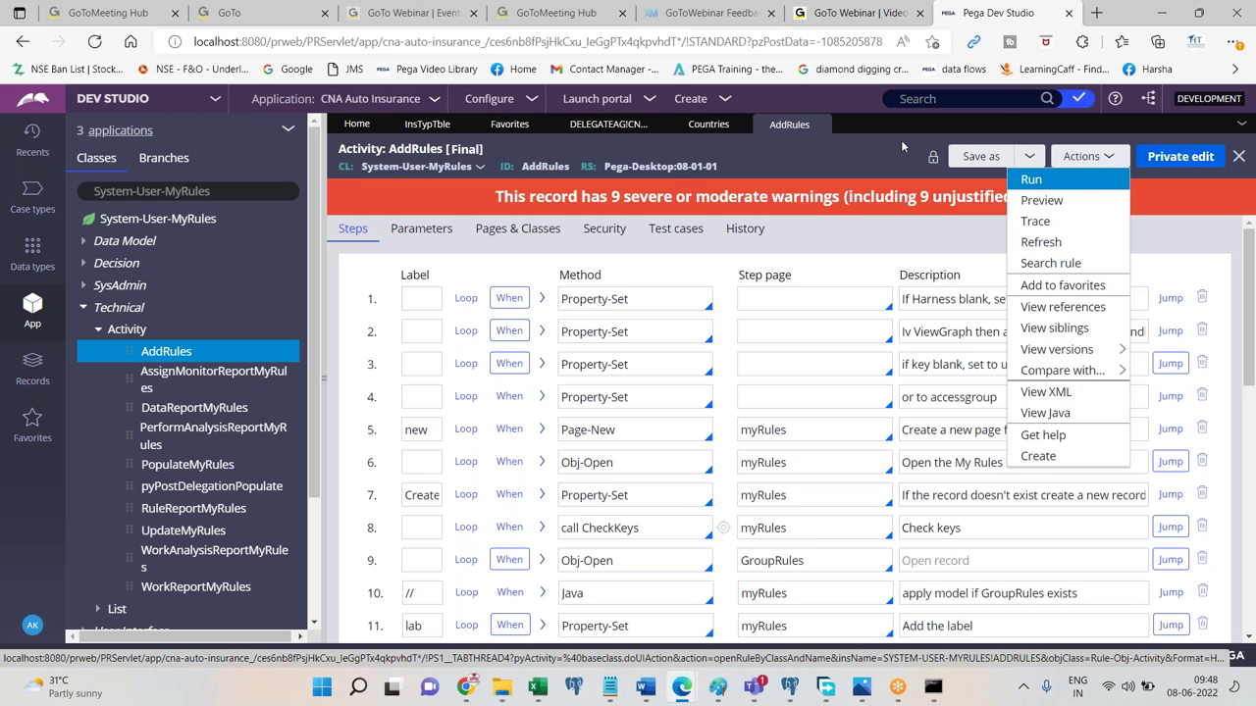
{"action": "left_click", "coordinate": [738, 127]}
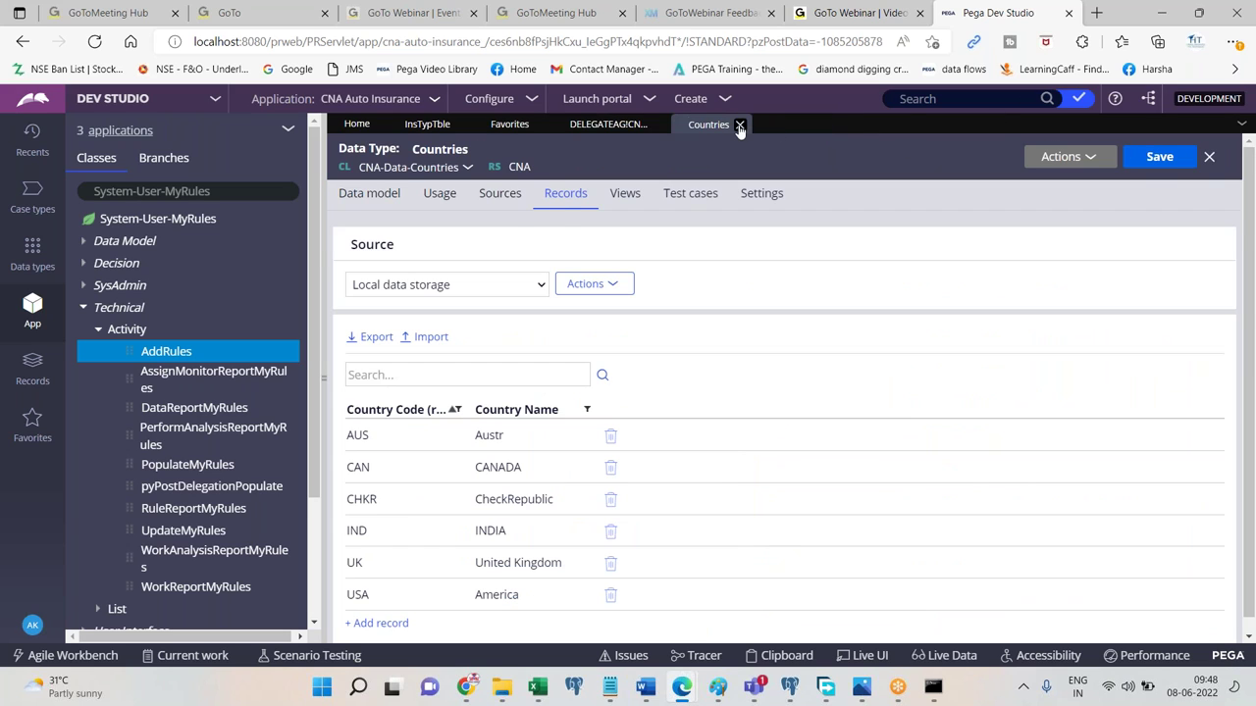
{"action": "left_click", "coordinate": [744, 126]}
{"action": "left_click", "coordinate": [658, 126]}
{"action": "left_click", "coordinate": [539, 126]}
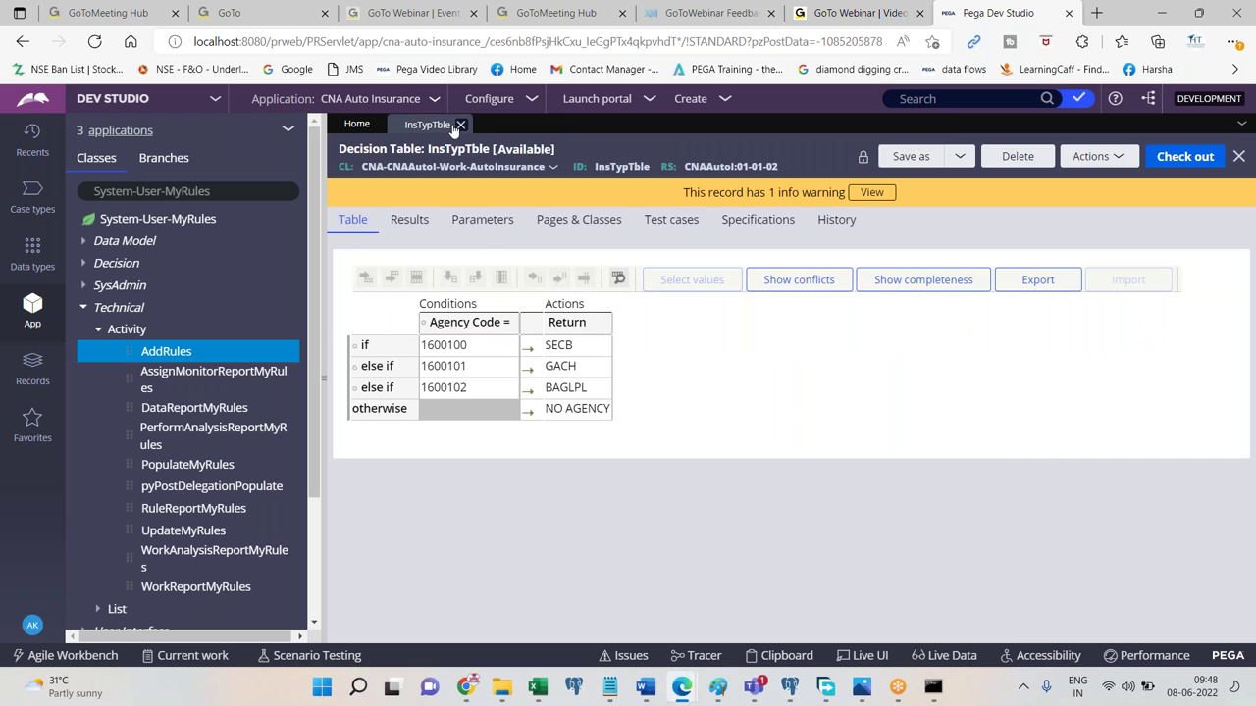
{"action": "left_click", "coordinate": [457, 126]}
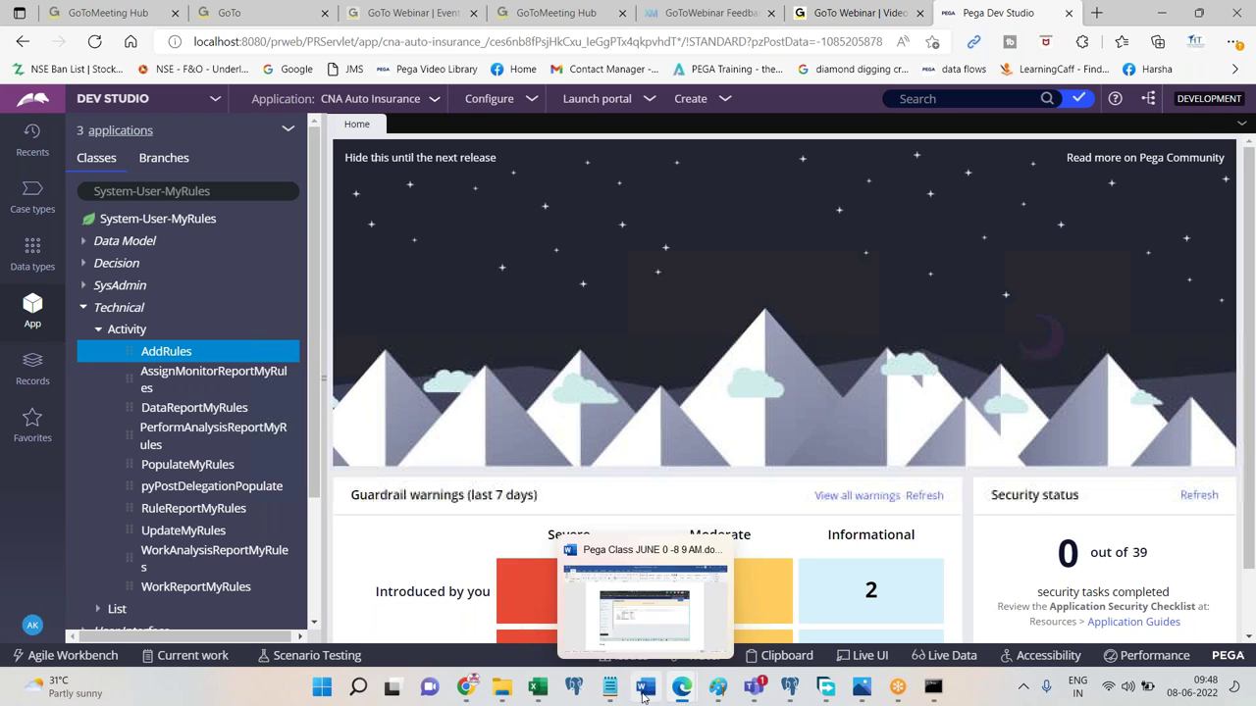
{"action": "left_click", "coordinate": [644, 686]}
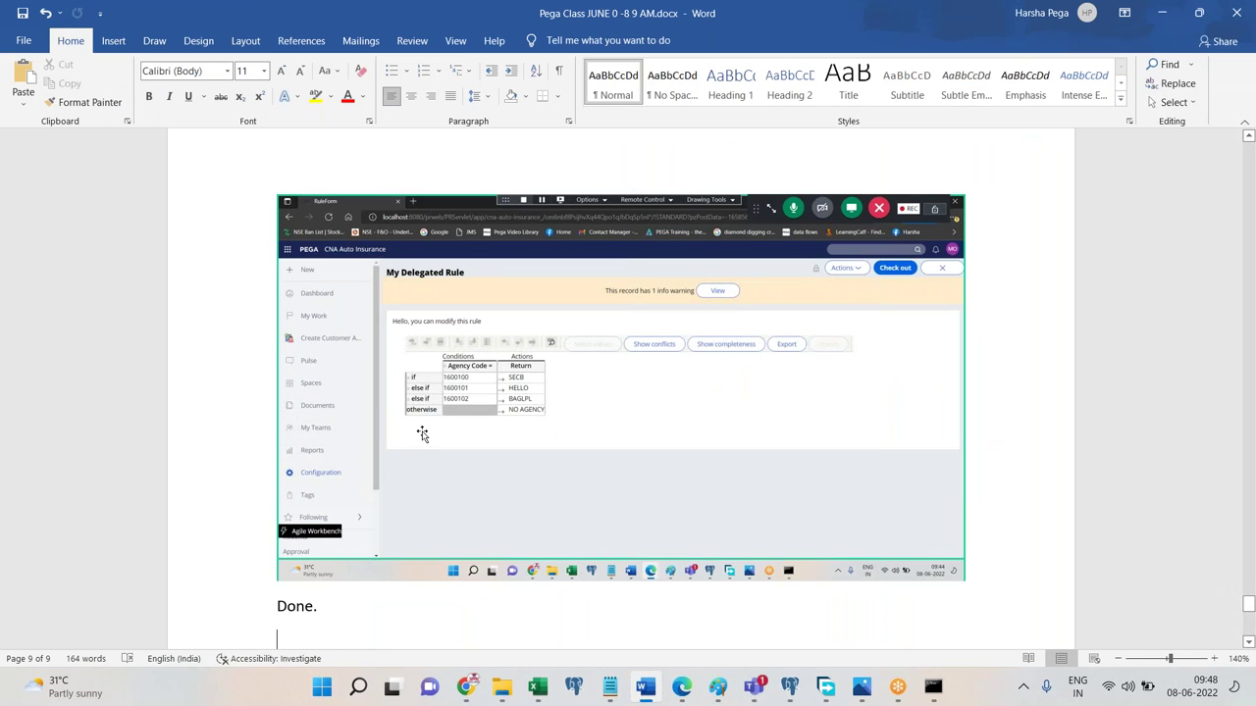
Minimise the Word notes and collapse the Technical class group in Dev Studio's App explorer.
{"action": "left_click", "coordinate": [644, 686]}
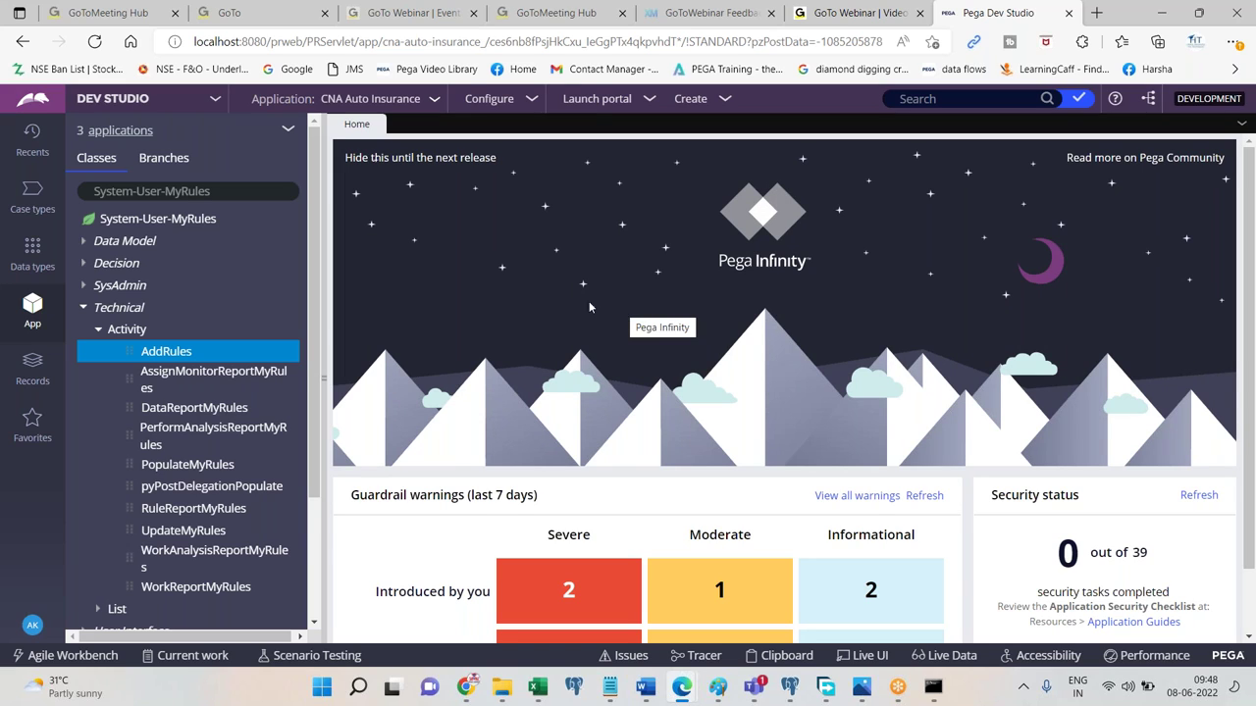
{"action": "left_click", "coordinate": [85, 308]}
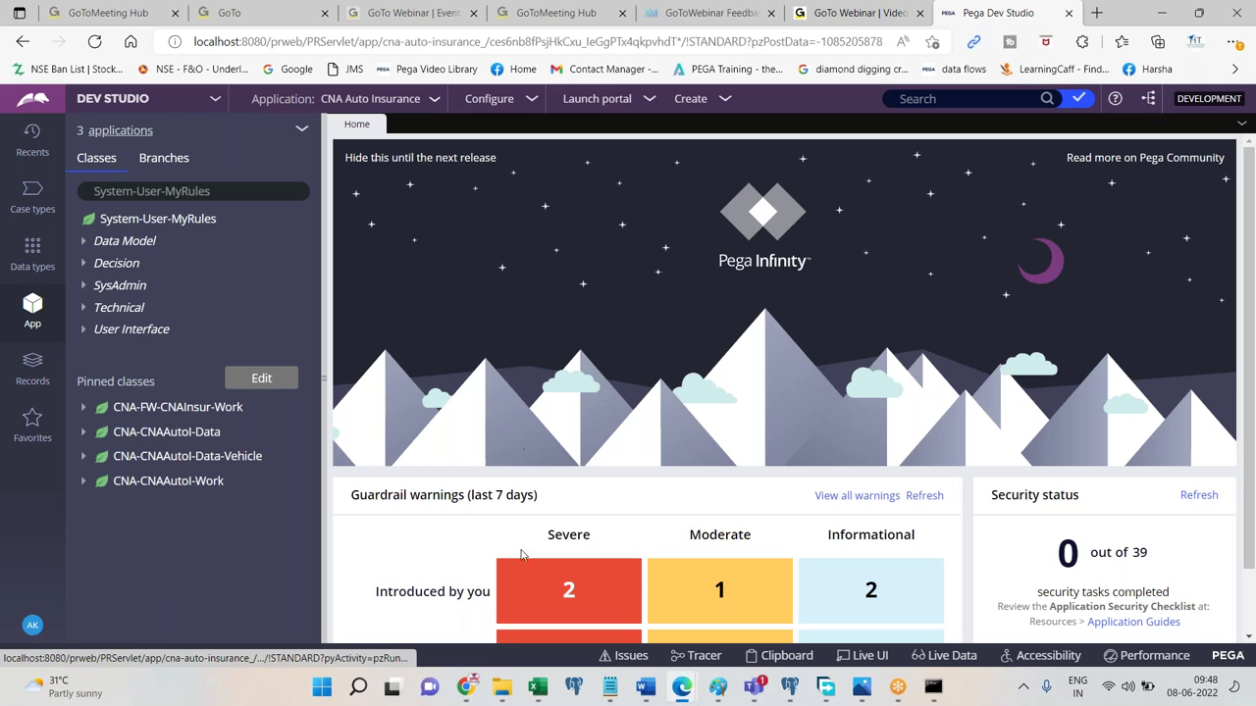
{"action": "left_click", "coordinate": [467, 685]}
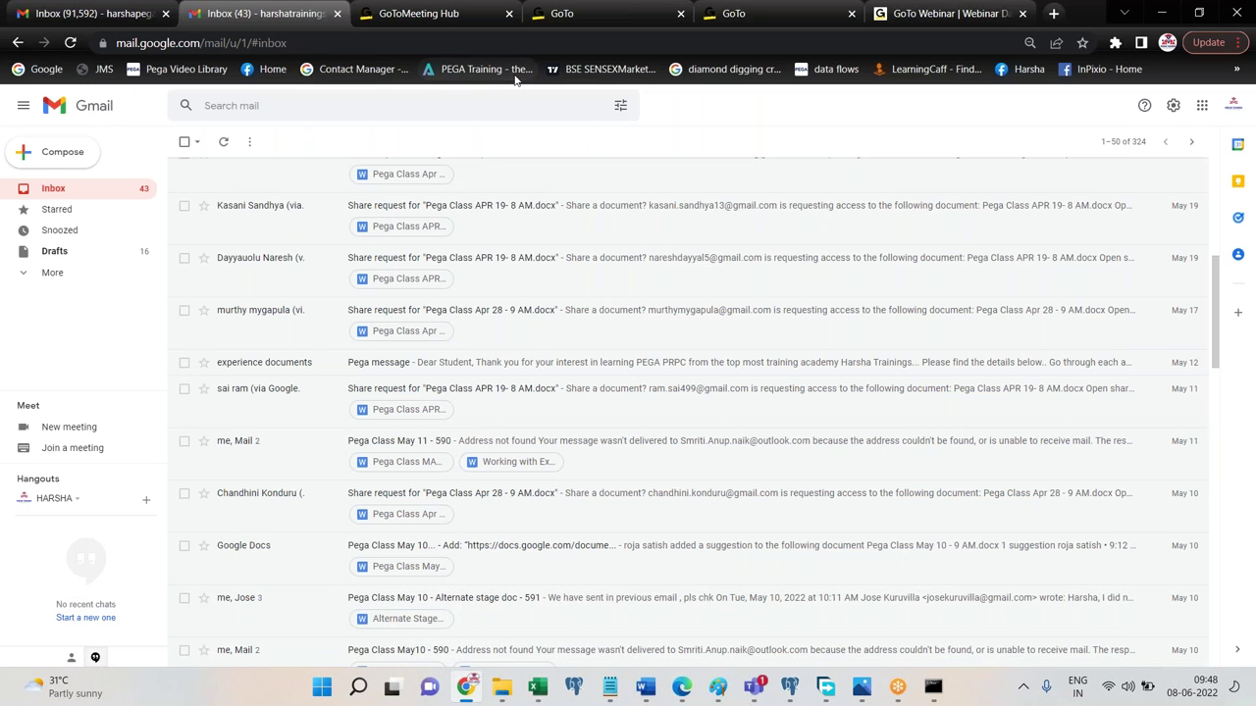
{"action": "left_click", "coordinate": [467, 686]}
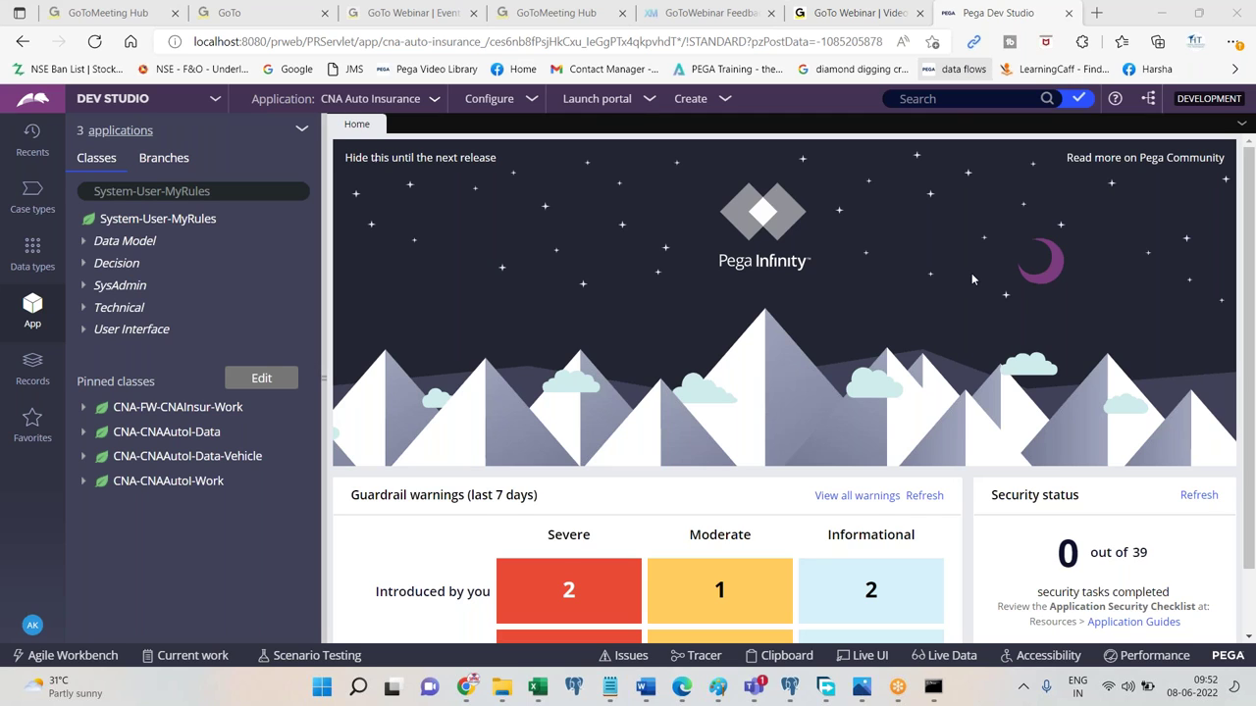
Browse drive D: to Pega > Pega Classes > Theory Docs and open Skimming.docx in Word.
{"action": "mouse_move", "coordinate": [502, 687]}
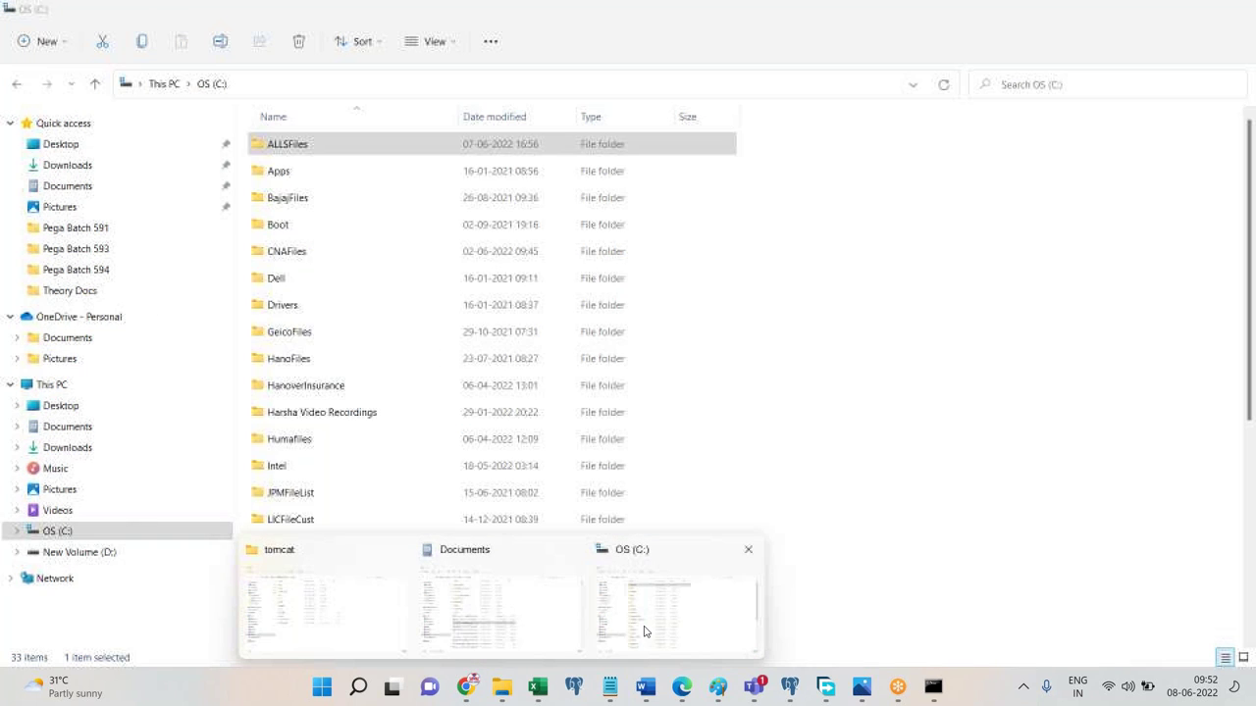
{"action": "left_click", "coordinate": [645, 631]}
{"action": "left_click", "coordinate": [103, 552]}
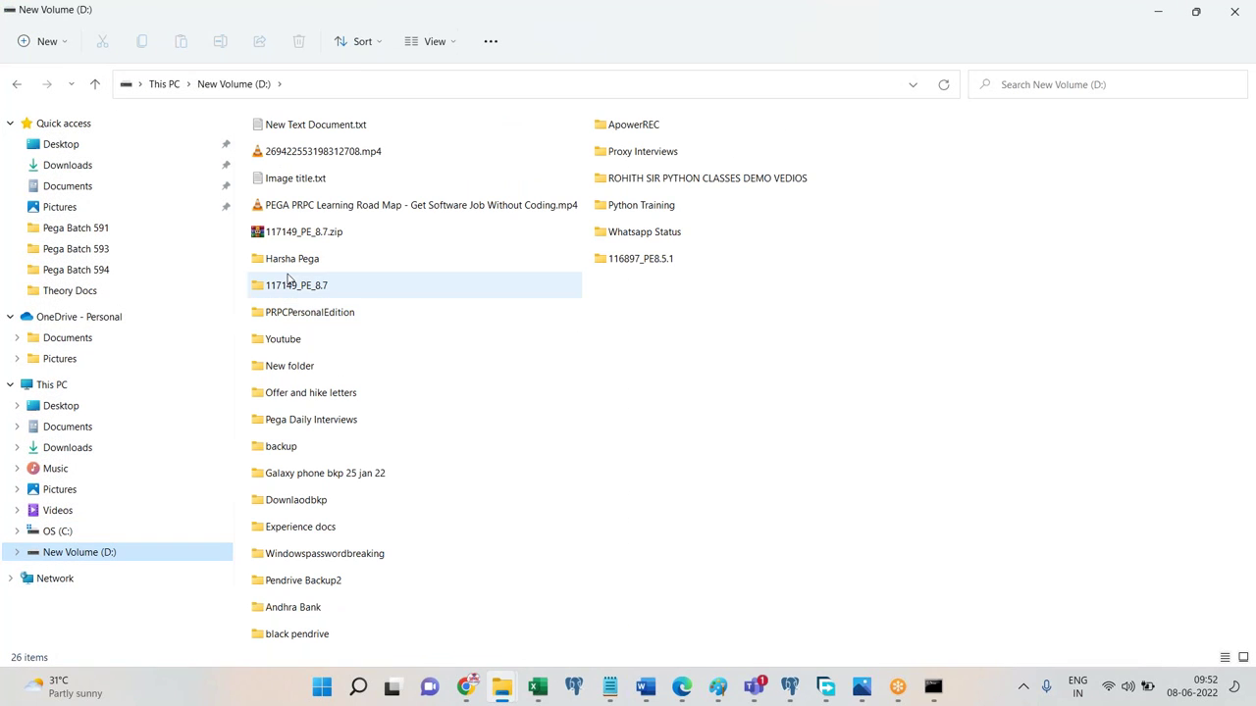
{"action": "double_click", "coordinate": [289, 260]}
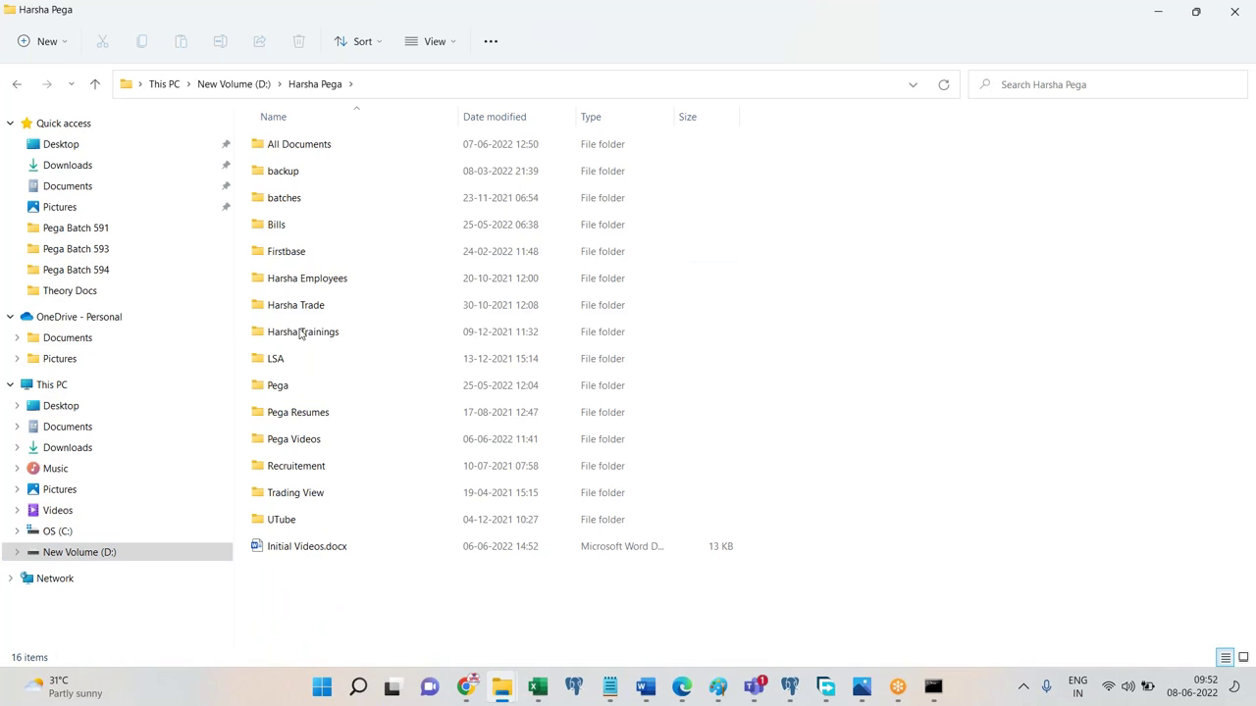
{"action": "double_click", "coordinate": [290, 386]}
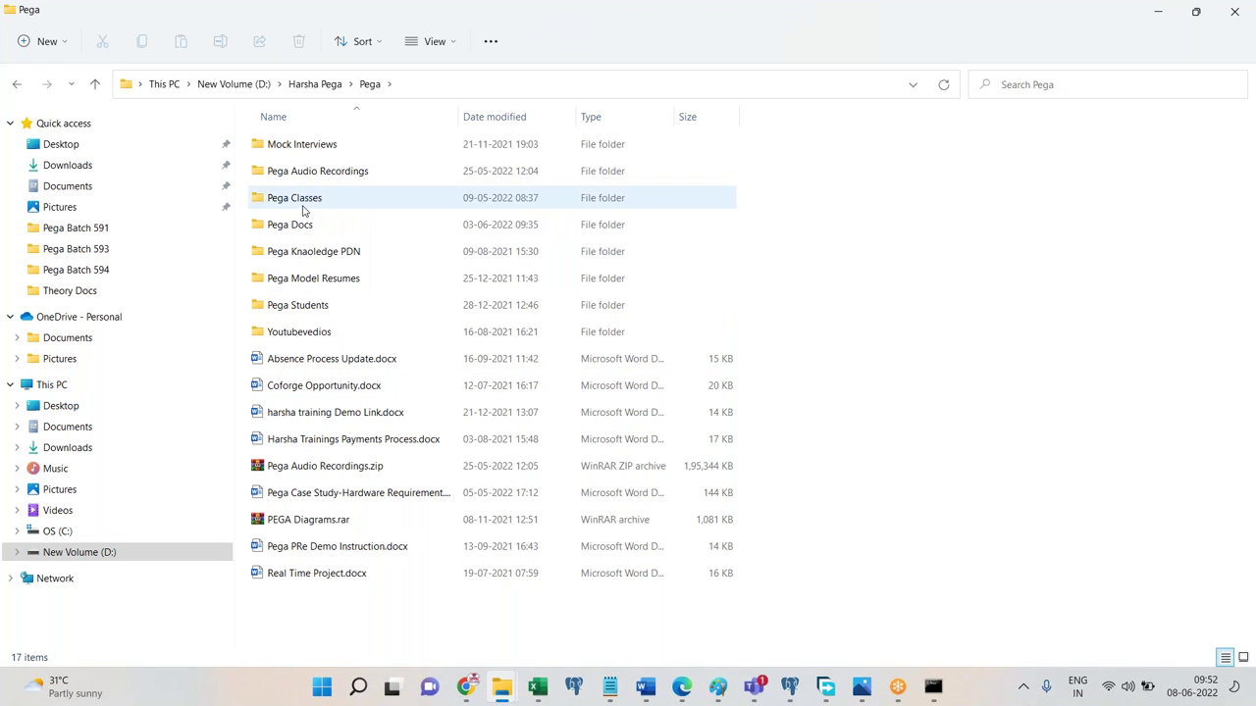
{"action": "double_click", "coordinate": [303, 201]}
{"action": "left_click", "coordinate": [306, 304]}
{"action": "double_click", "coordinate": [306, 304]}
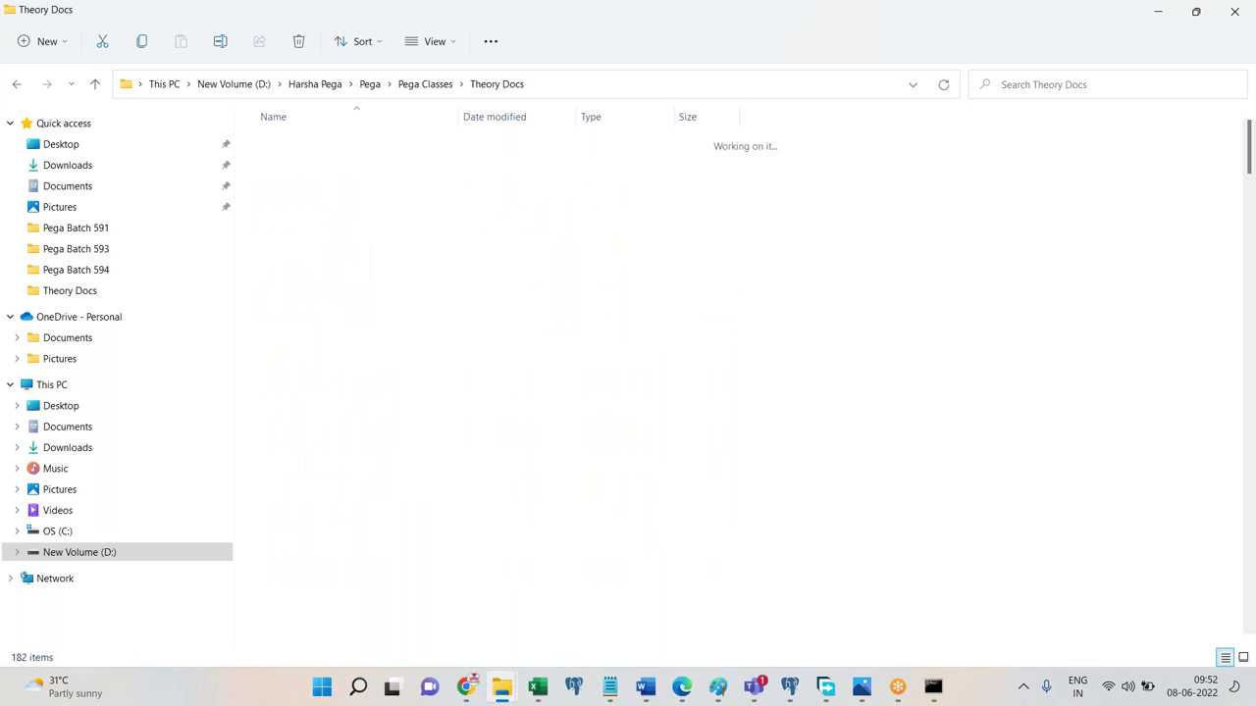
{"action": "key", "text": "s"}
{"action": "key", "text": "Down"}
{"action": "key", "text": "Down"}
{"action": "key", "text": "Down"}
{"action": "key", "text": "Down"}
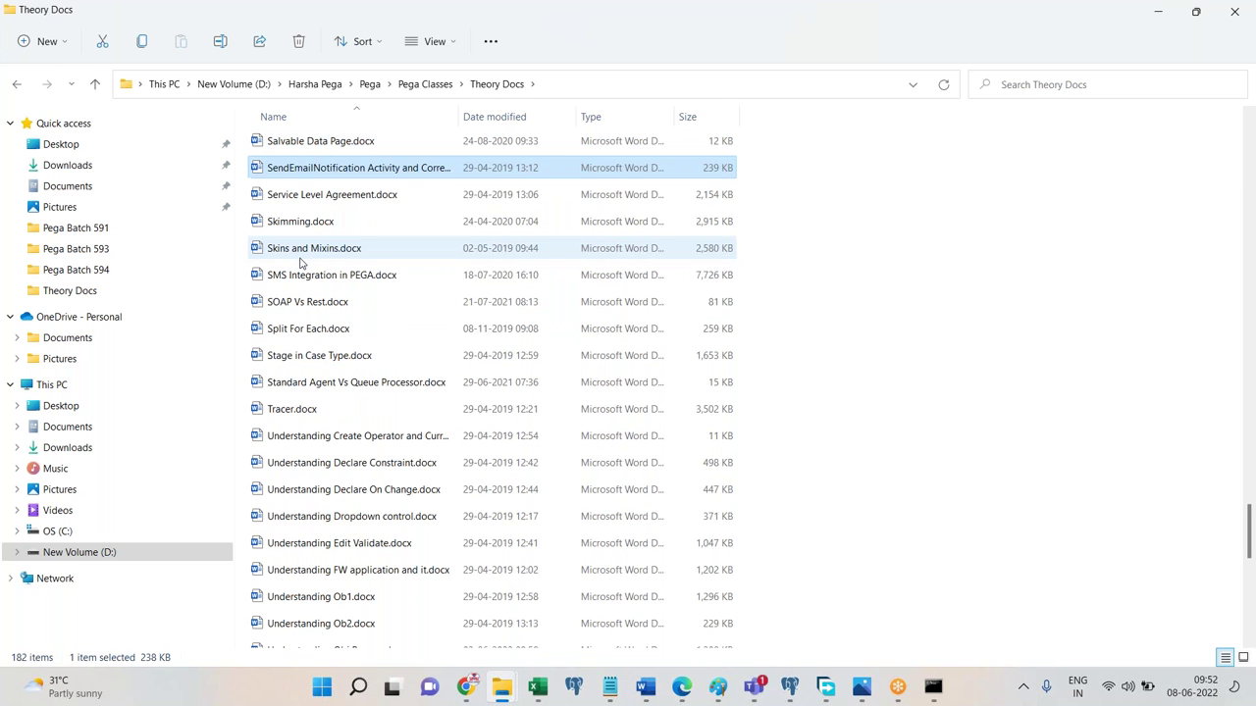
{"action": "key", "text": "Up"}
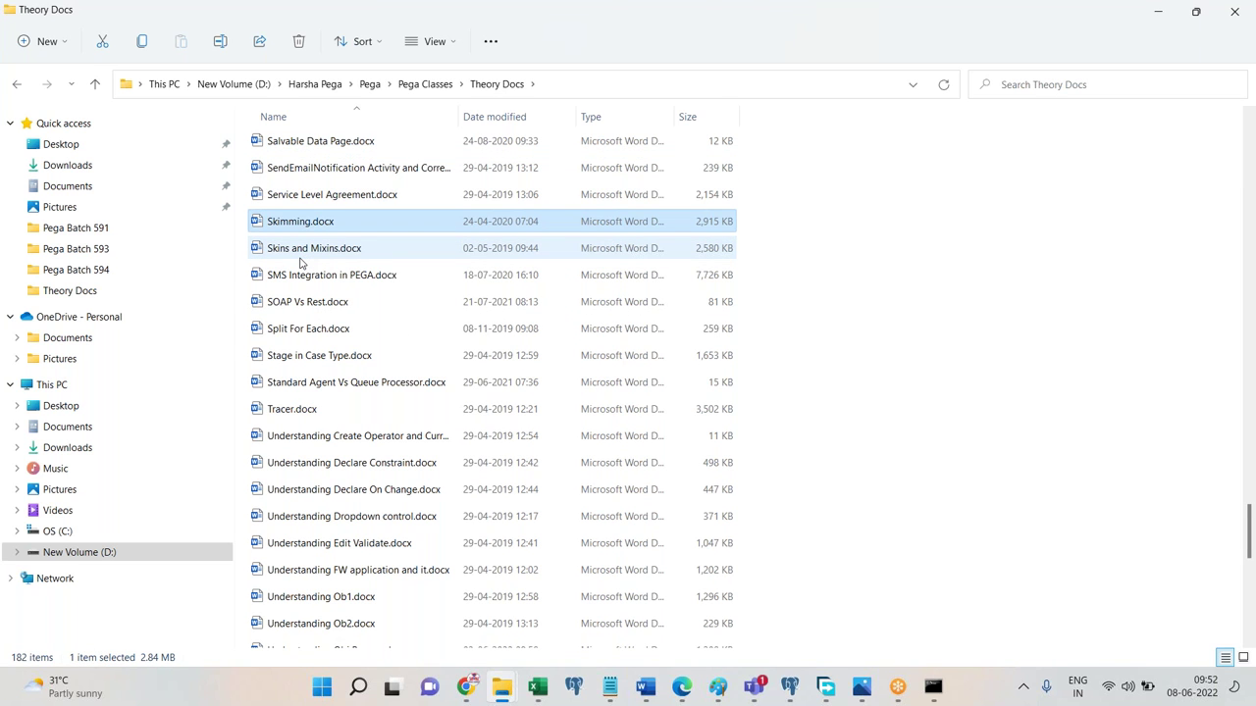
{"action": "key", "text": "Return"}
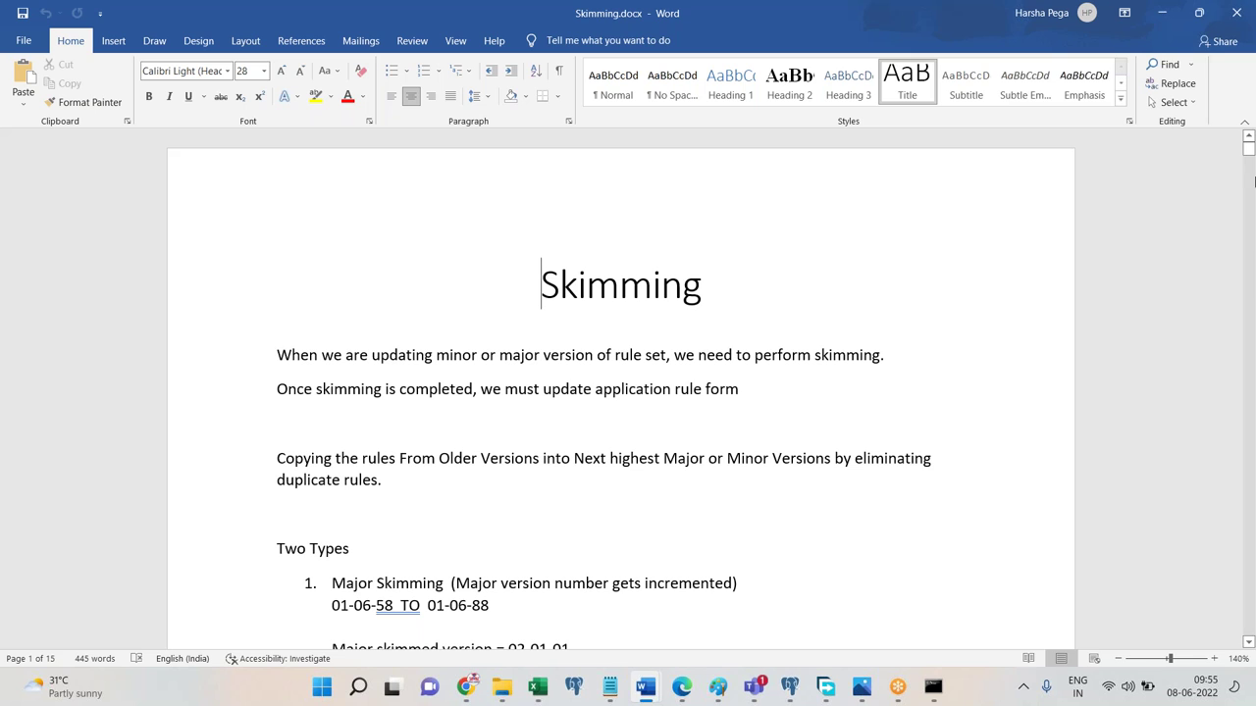
Scroll through Skimming.docx to page 6, just past the step ending 'Save. Done.'.
{"action": "left_click_drag", "start_coordinate": [1249, 148], "coordinate": [1250, 496]}
{"action": "scroll", "coordinate": [1249, 337], "scroll_direction": "down", "scroll_amount": 5}
{"action": "scroll", "coordinate": [1250, 337], "scroll_direction": "up", "scroll_amount": 5}
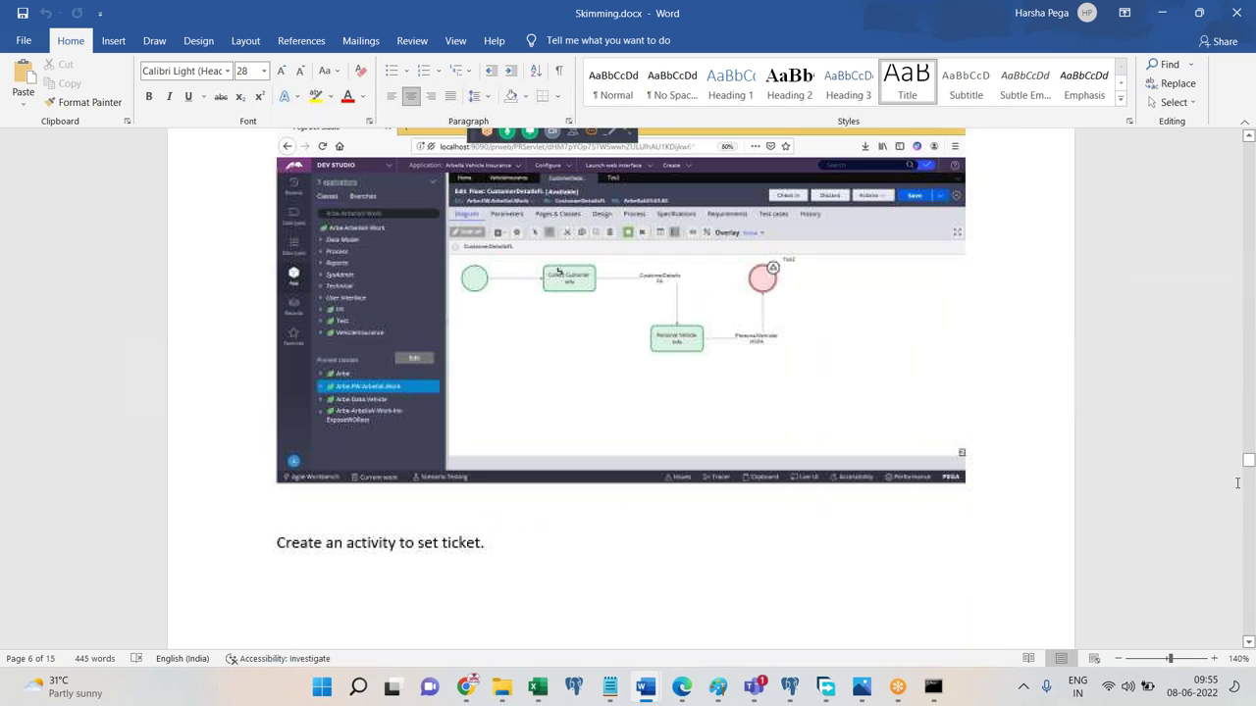
{"action": "scroll", "coordinate": [1246, 540], "scroll_direction": "down", "scroll_amount": 15}
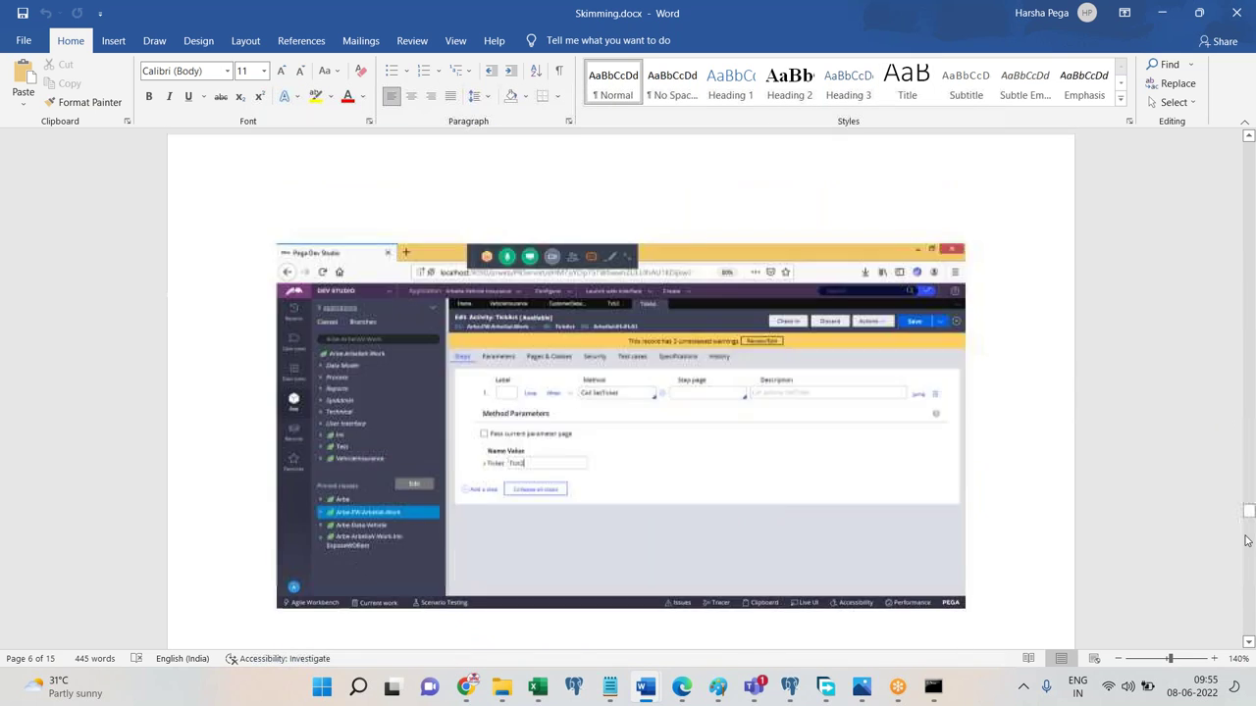
{"action": "scroll", "coordinate": [1251, 577], "scroll_direction": "down", "scroll_amount": 15}
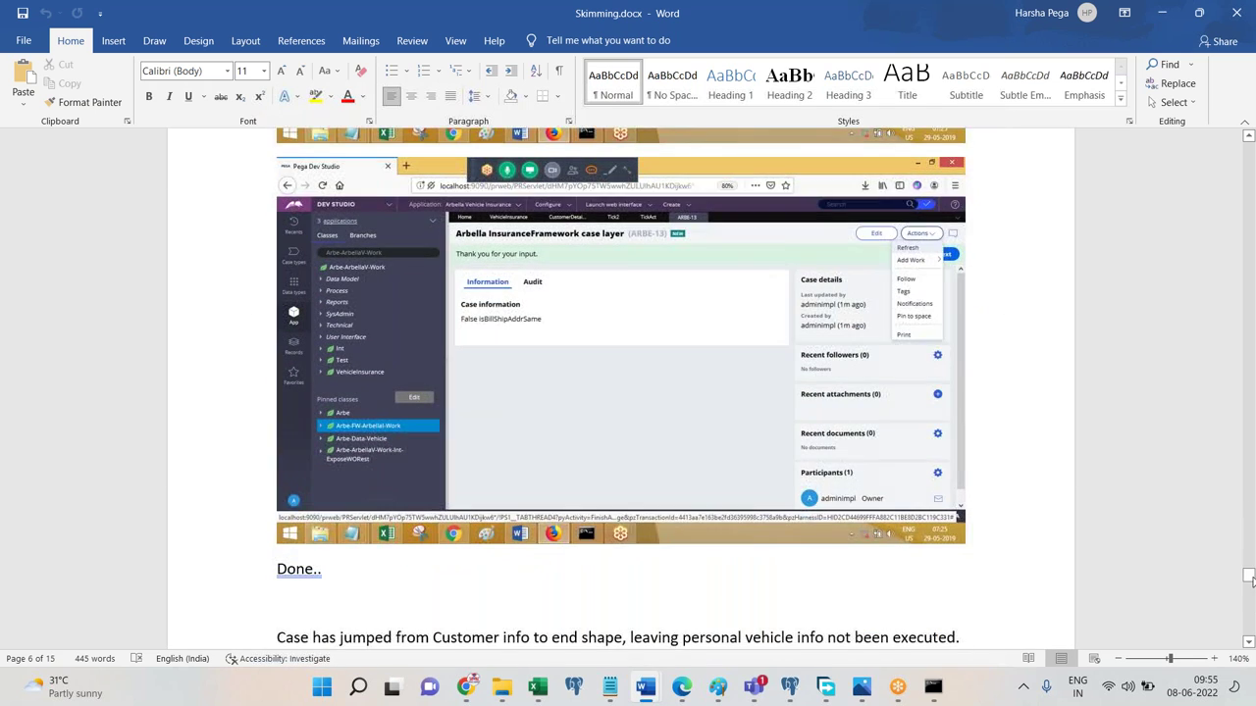
{"action": "left_click_drag", "start_coordinate": [1251, 579], "coordinate": [1251, 615]}
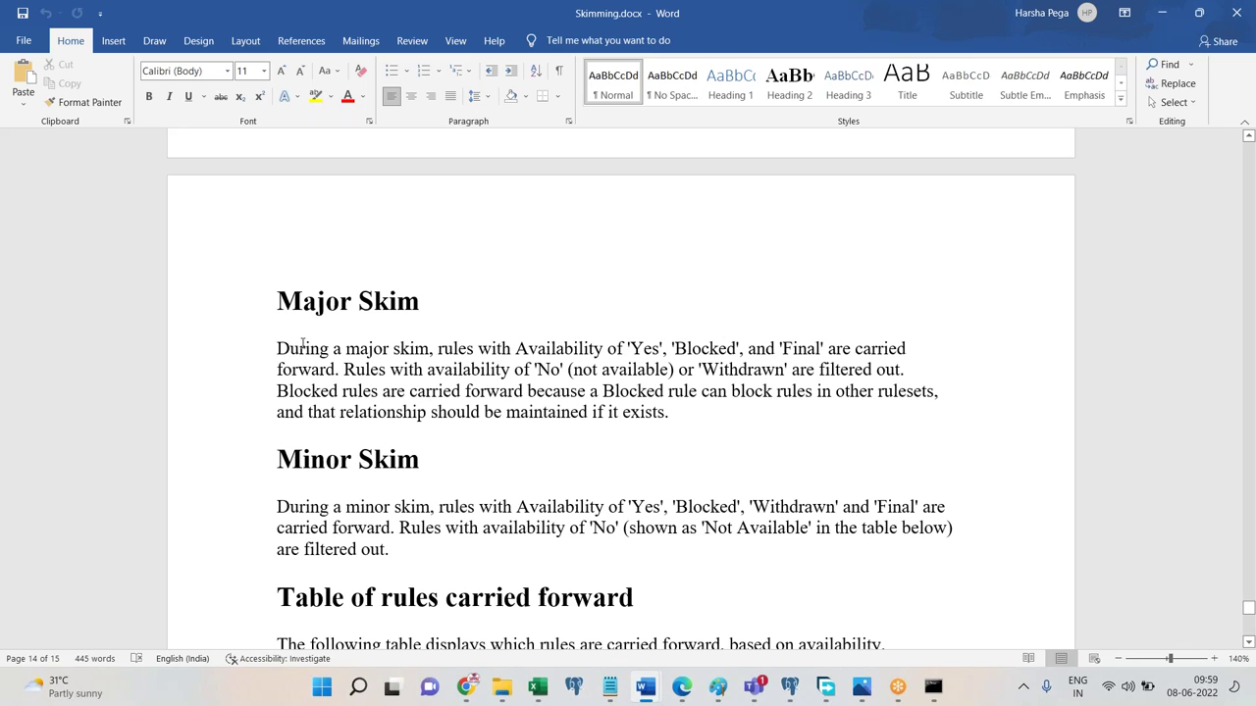
{"action": "left_click", "coordinate": [397, 309]}
{"action": "left_click", "coordinate": [416, 456]}
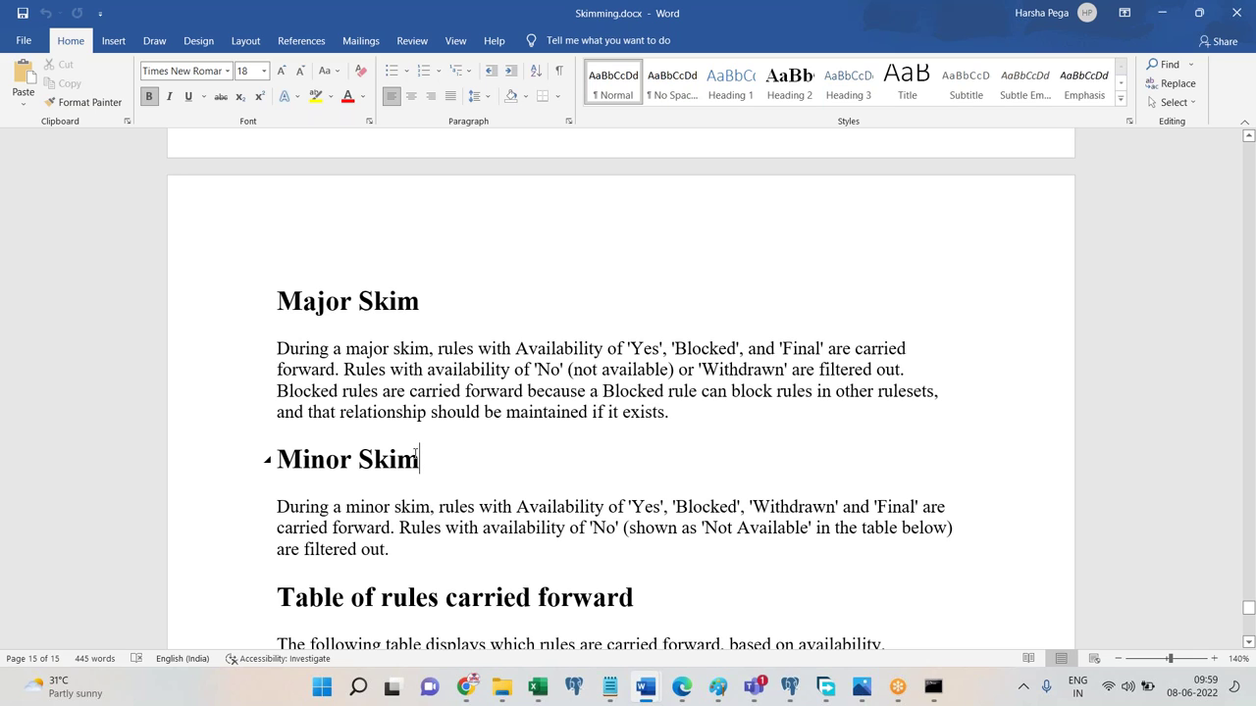
{"action": "left_click", "coordinate": [610, 694]}
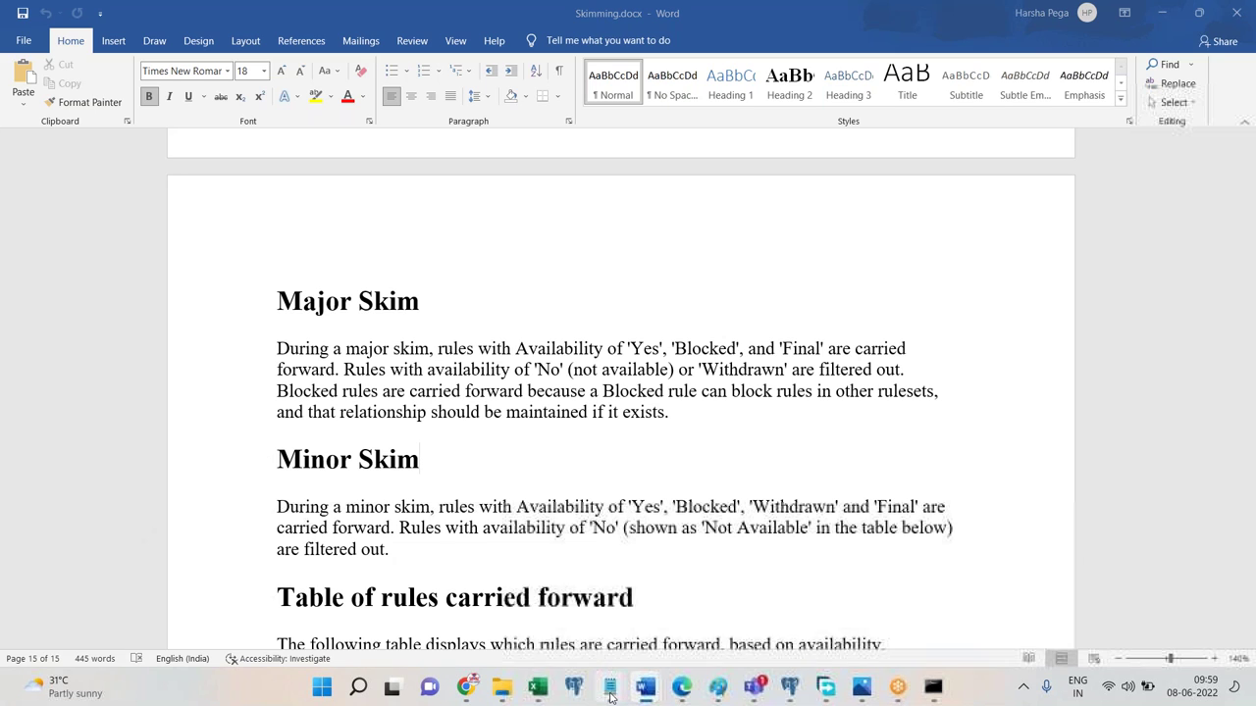
Replace the Notepad scratch text with 01-01-01 and begin a second line reading 01-01-0.
{"action": "left_click", "coordinate": [657, 546]}
{"action": "key", "text": "ctrl+a"}
{"action": "type", "text": "01-01-02"}
{"action": "key", "text": "BackSpace"}
{"action": "type", "text": "-"}
{"action": "key", "text": "BackSpace"}
{"action": "type", "text": "1"}
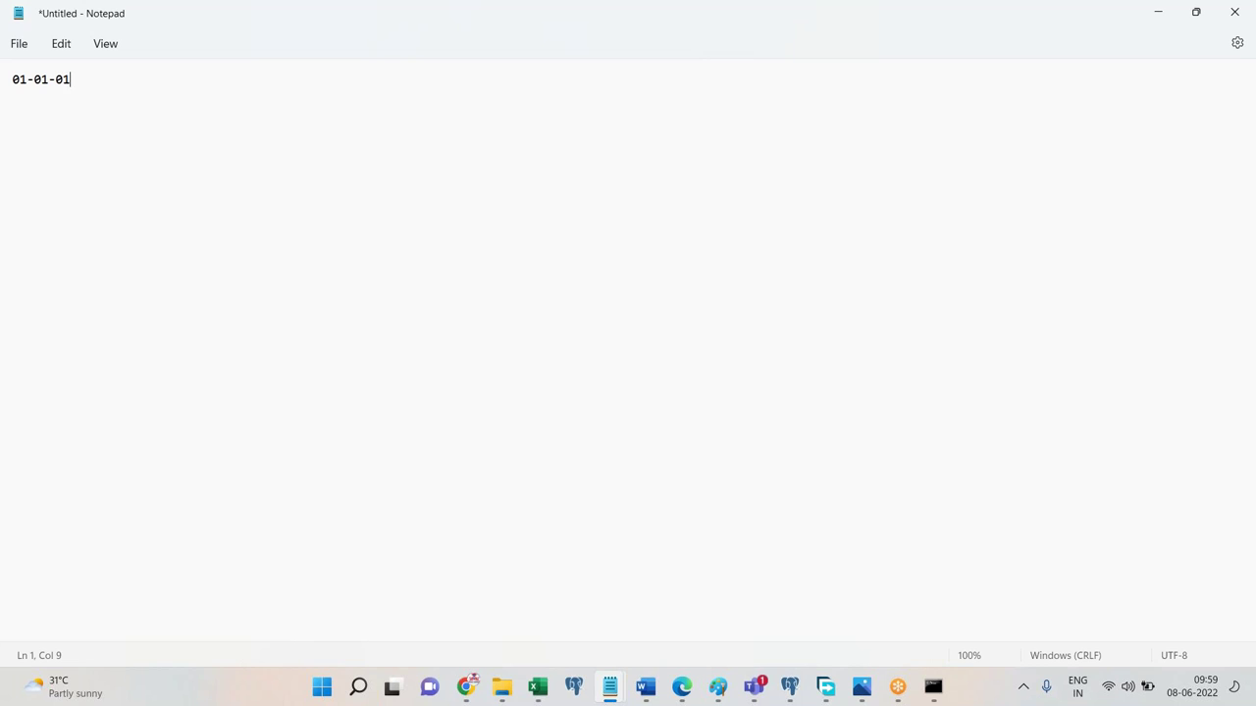
{"action": "key", "text": "Return"}
{"action": "key", "text": "Return"}
{"action": "type", "text": "01-01-0"}
Bring Skimming.docx back and scroll to the Examples section showing the major and minor version lines.
{"action": "mouse_move", "coordinate": [643, 689]}
{"action": "left_click", "coordinate": [737, 633]}
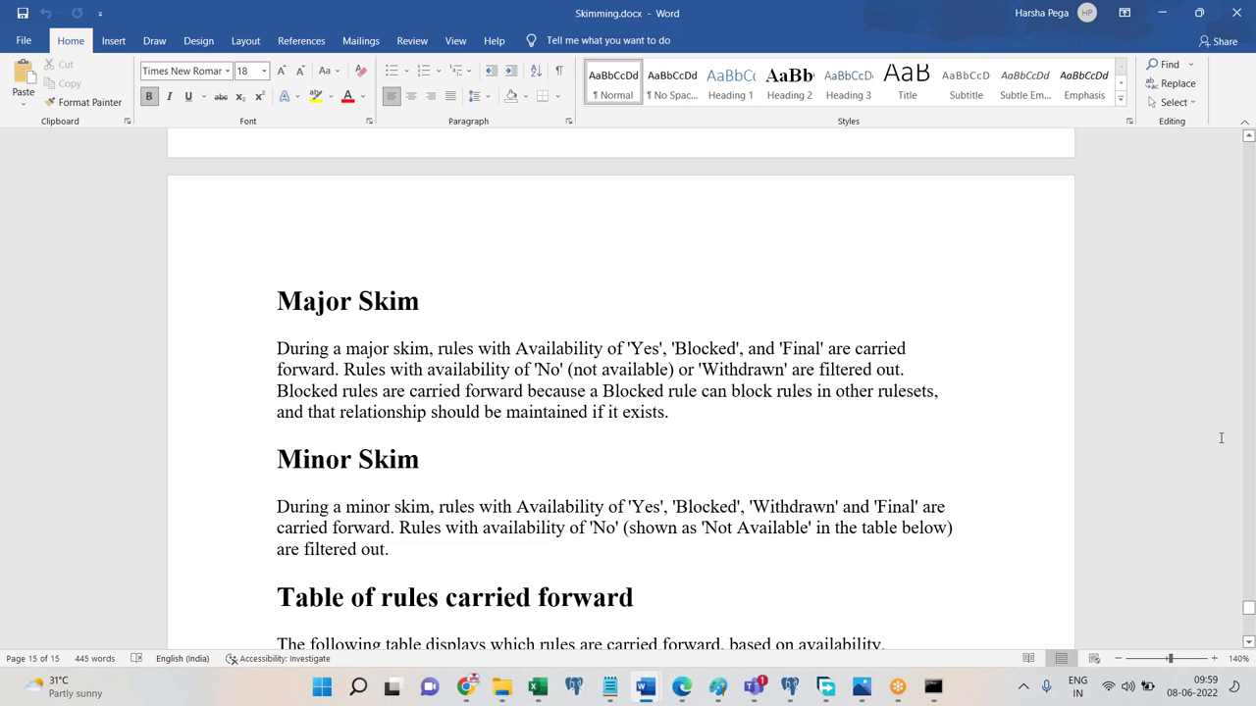
{"action": "left_click", "coordinate": [1249, 642]}
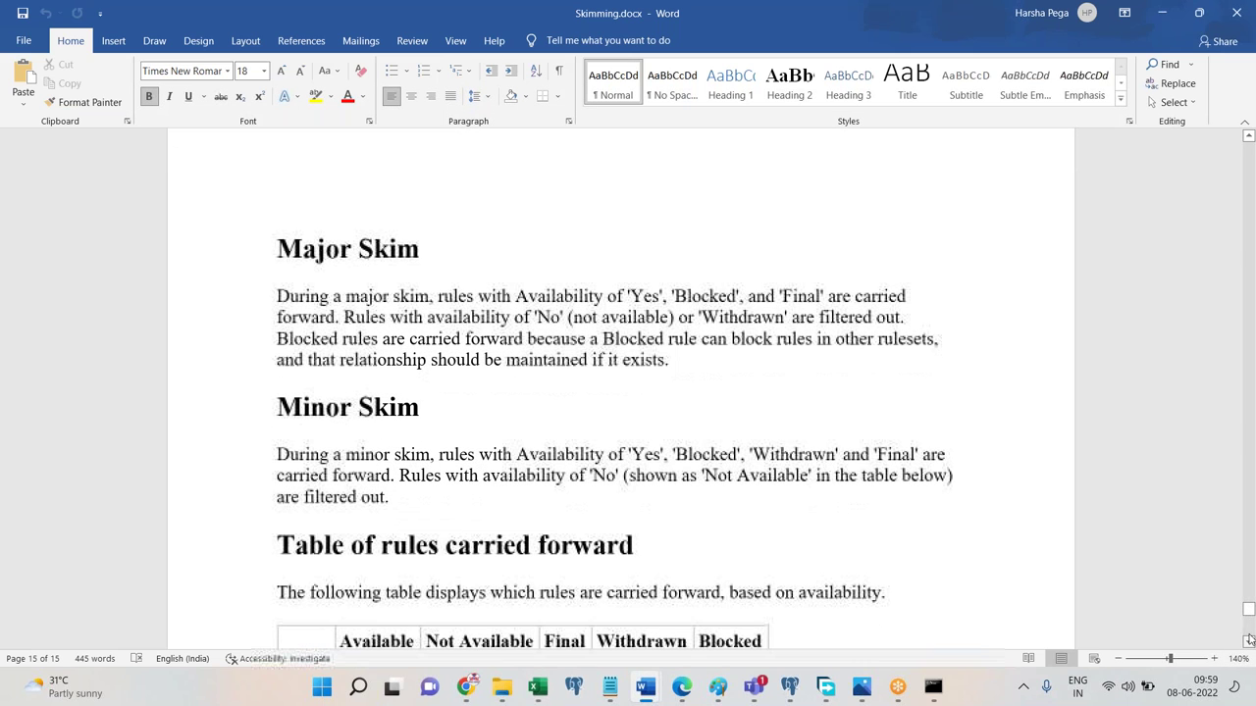
{"action": "left_click", "coordinate": [1249, 641]}
{"action": "left_click", "coordinate": [1249, 642]}
{"action": "scroll", "coordinate": [1249, 643], "scroll_direction": "down", "scroll_amount": 6}
{"action": "left_click_drag", "start_coordinate": [1249, 633], "coordinate": [1248, 595]}
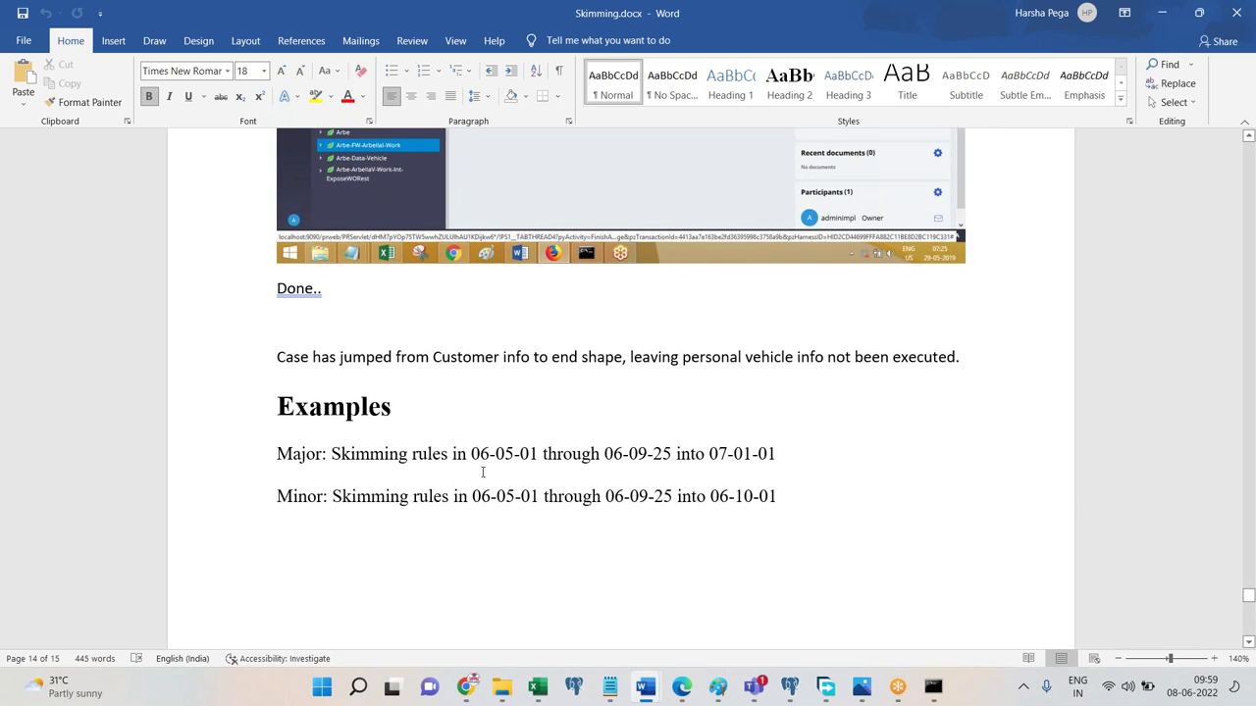
{"action": "left_click_drag", "start_coordinate": [472, 457], "coordinate": [676, 457]}
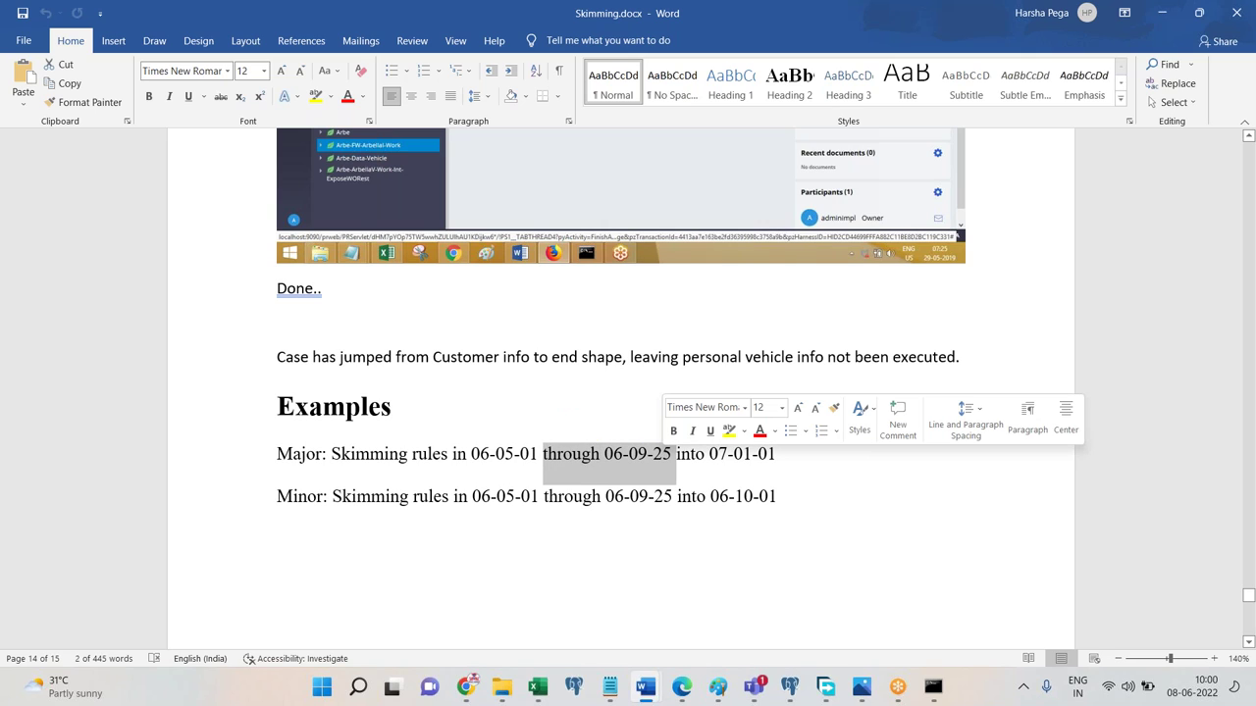
{"action": "left_click", "coordinate": [710, 461]}
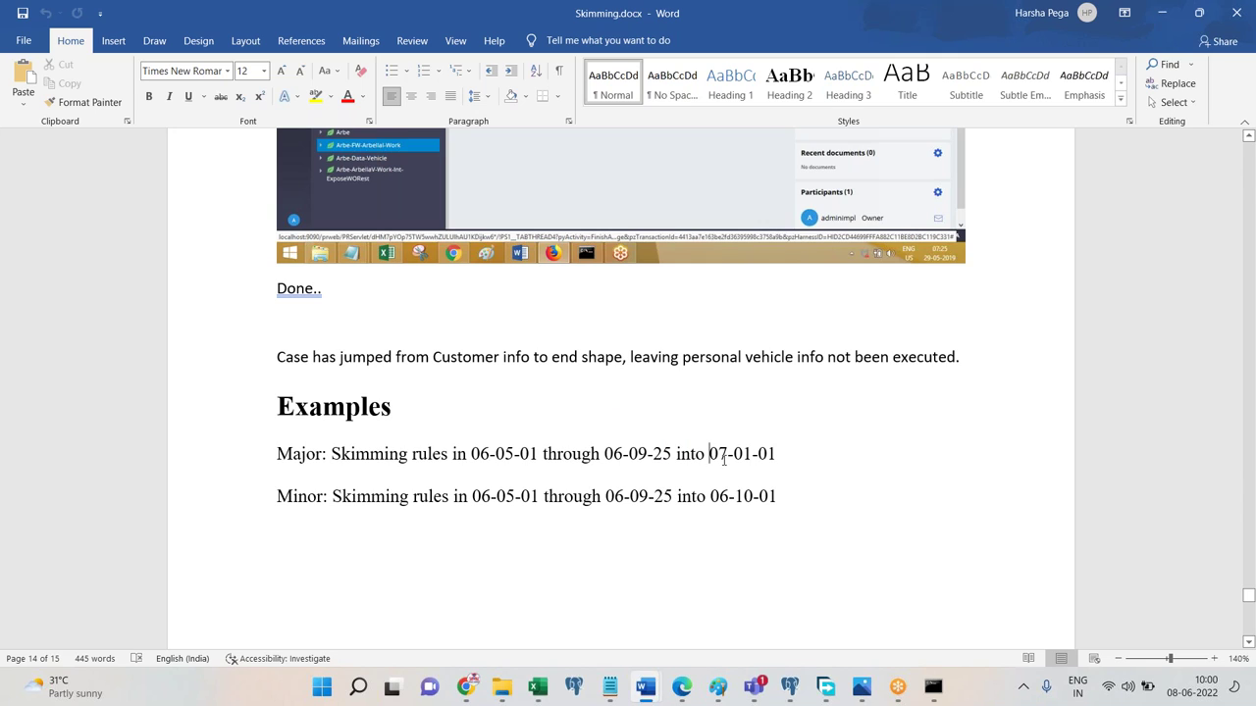
{"action": "left_click", "coordinate": [719, 457]}
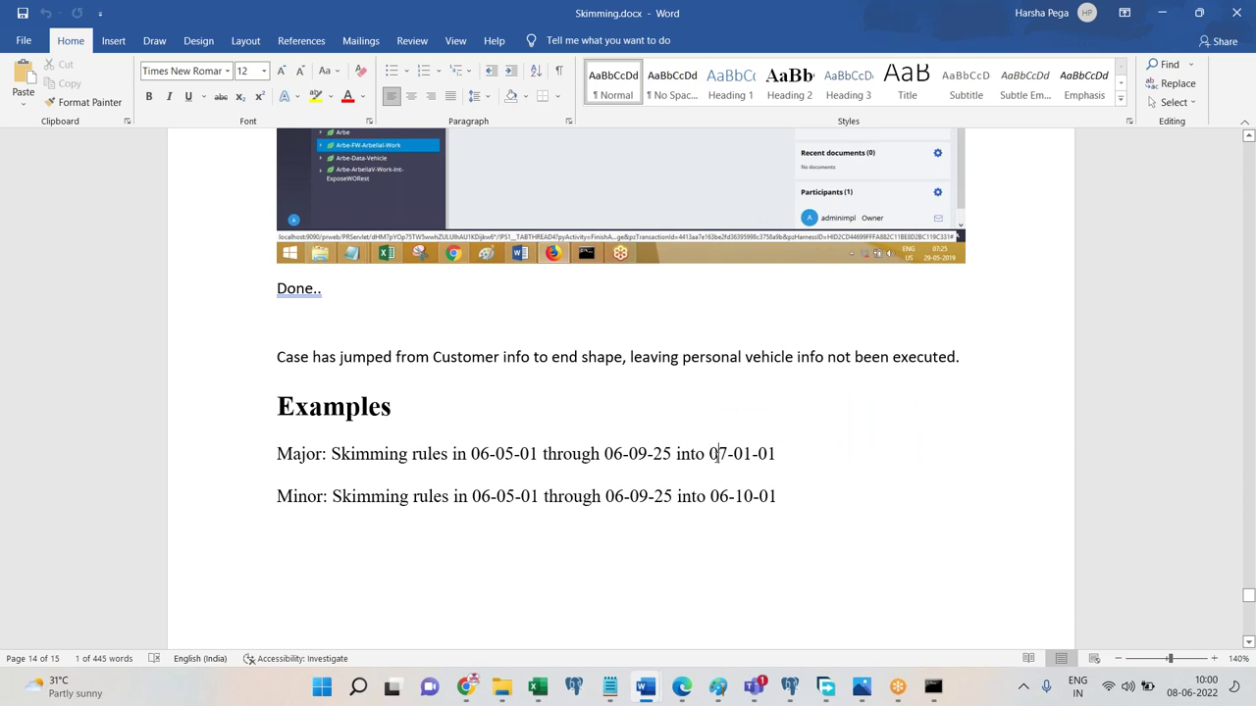
{"action": "key", "text": "End"}
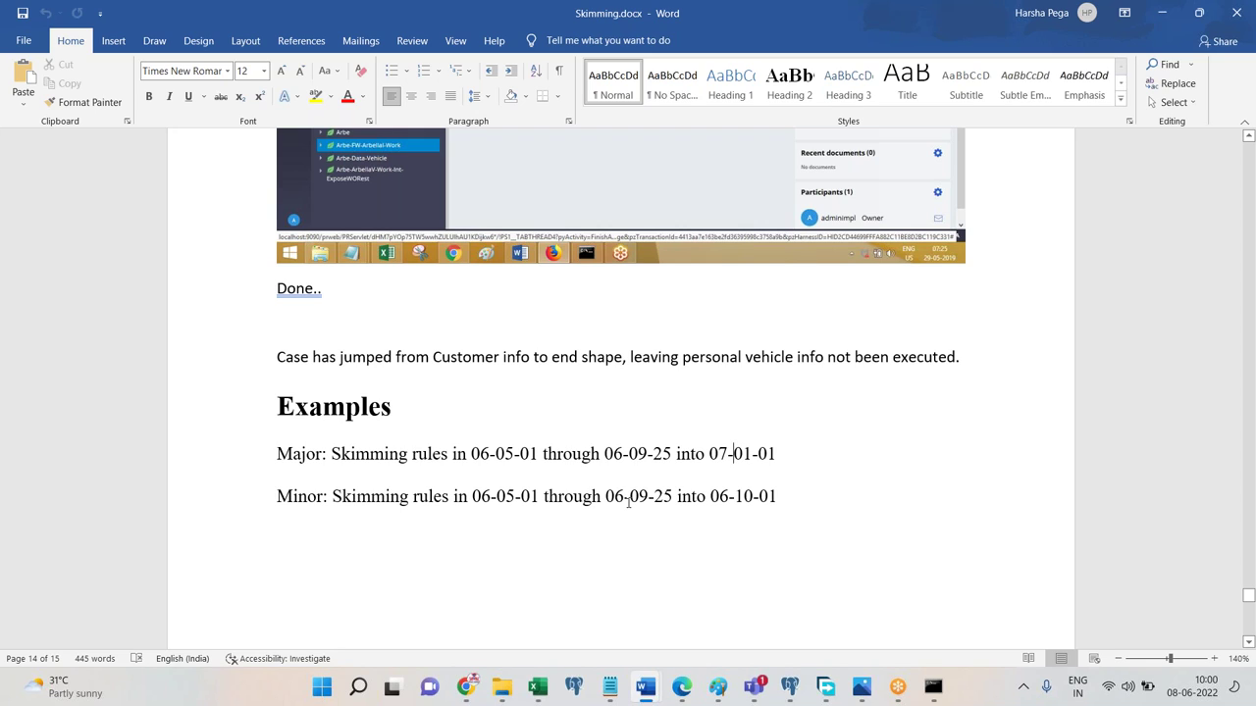
{"action": "left_click_drag", "start_coordinate": [630, 503], "coordinate": [649, 502]}
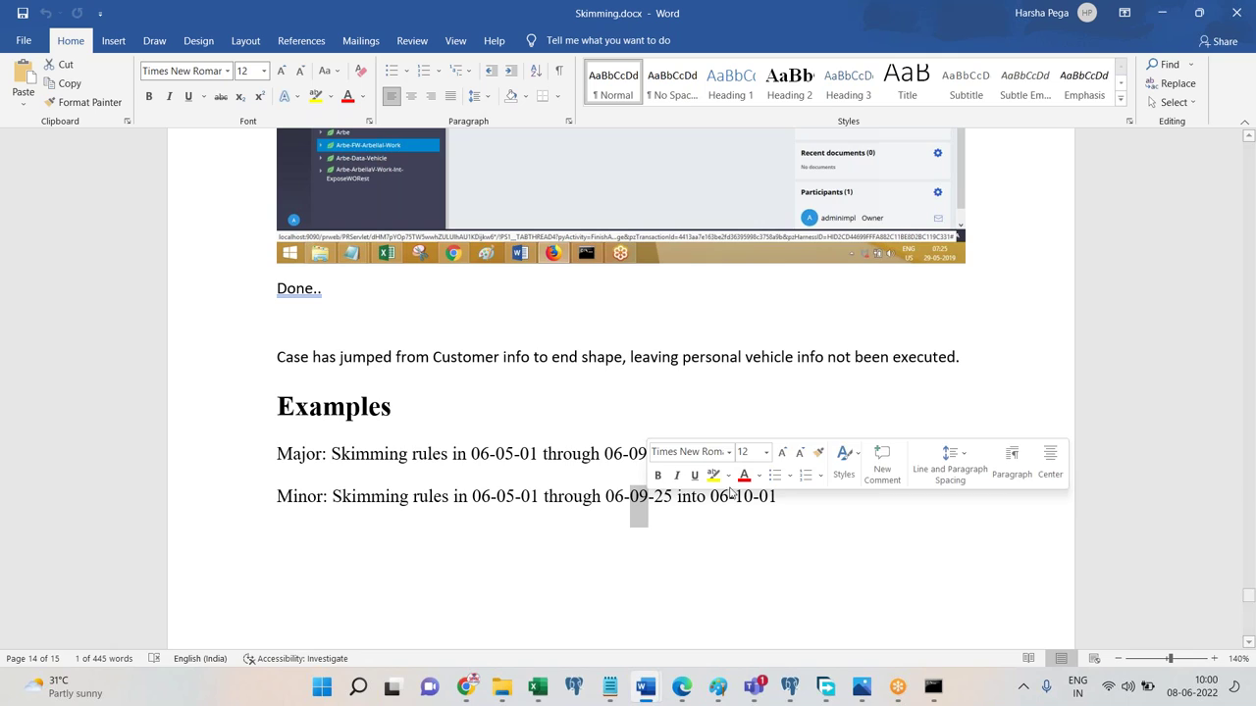
{"action": "left_click", "coordinate": [506, 495]}
{"action": "left_click", "coordinate": [521, 497]}
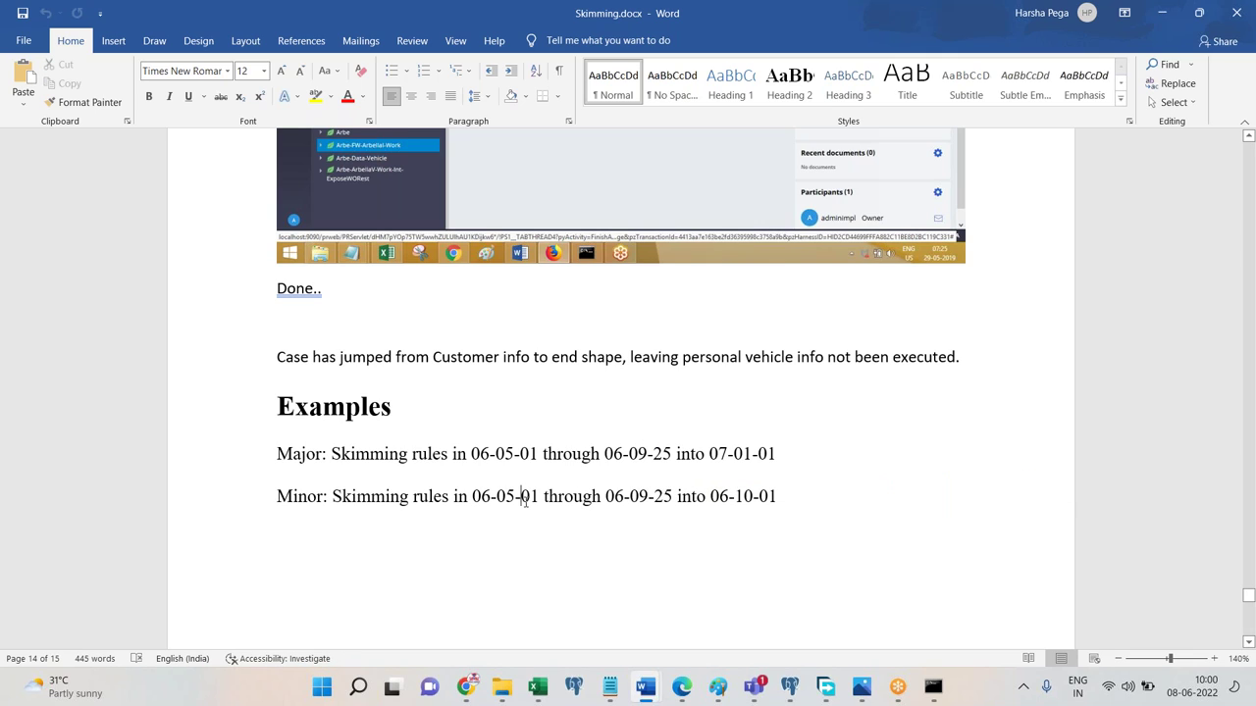
{"action": "left_click", "coordinate": [652, 501]}
{"action": "left_click", "coordinate": [479, 501]}
{"action": "left_click", "coordinate": [735, 496]}
Page down to the Major/Minor skims table on page 15 and briefly select its Major row.
{"action": "left_click", "coordinate": [1251, 623]}
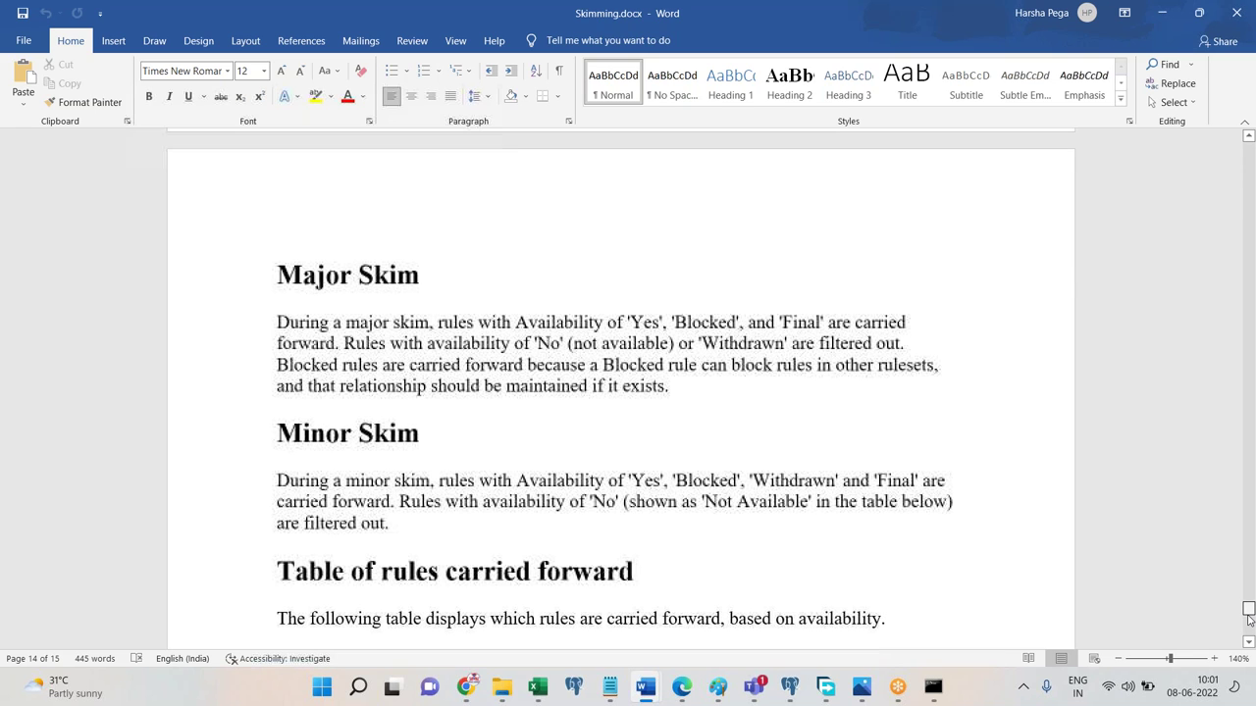
{"action": "left_click", "coordinate": [1251, 623]}
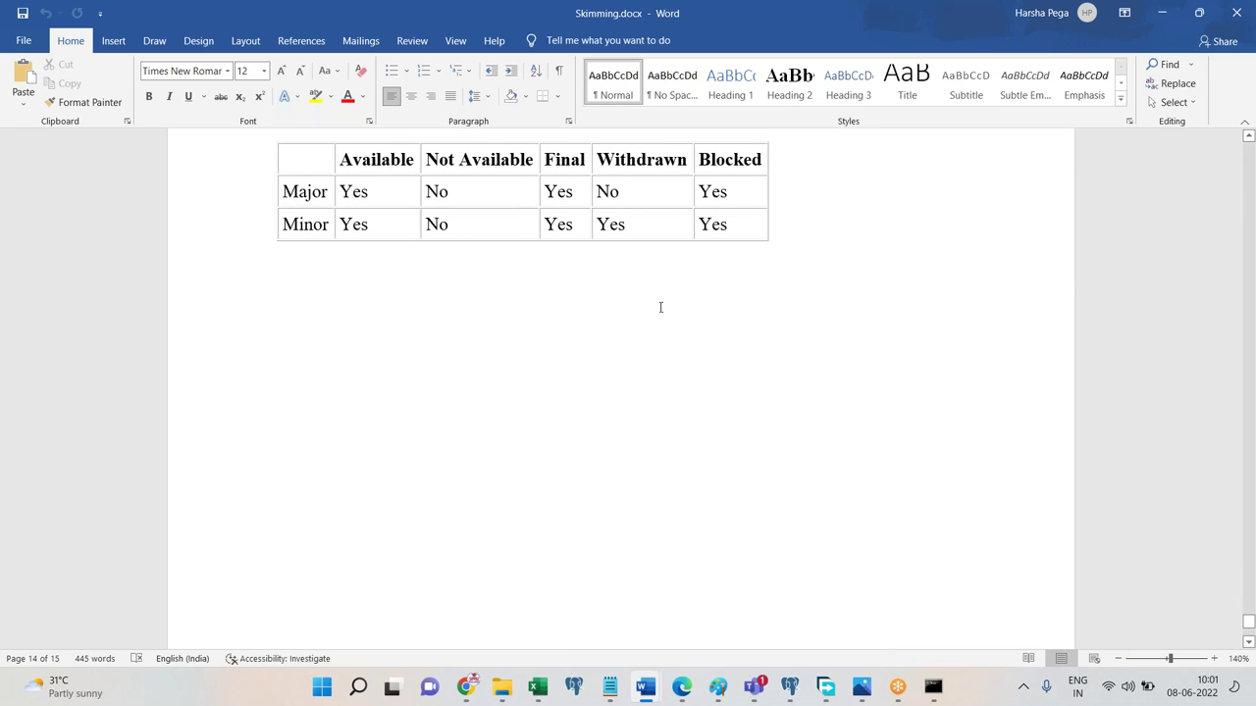
{"action": "left_click", "coordinate": [265, 202]}
{"action": "left_click", "coordinate": [416, 338]}
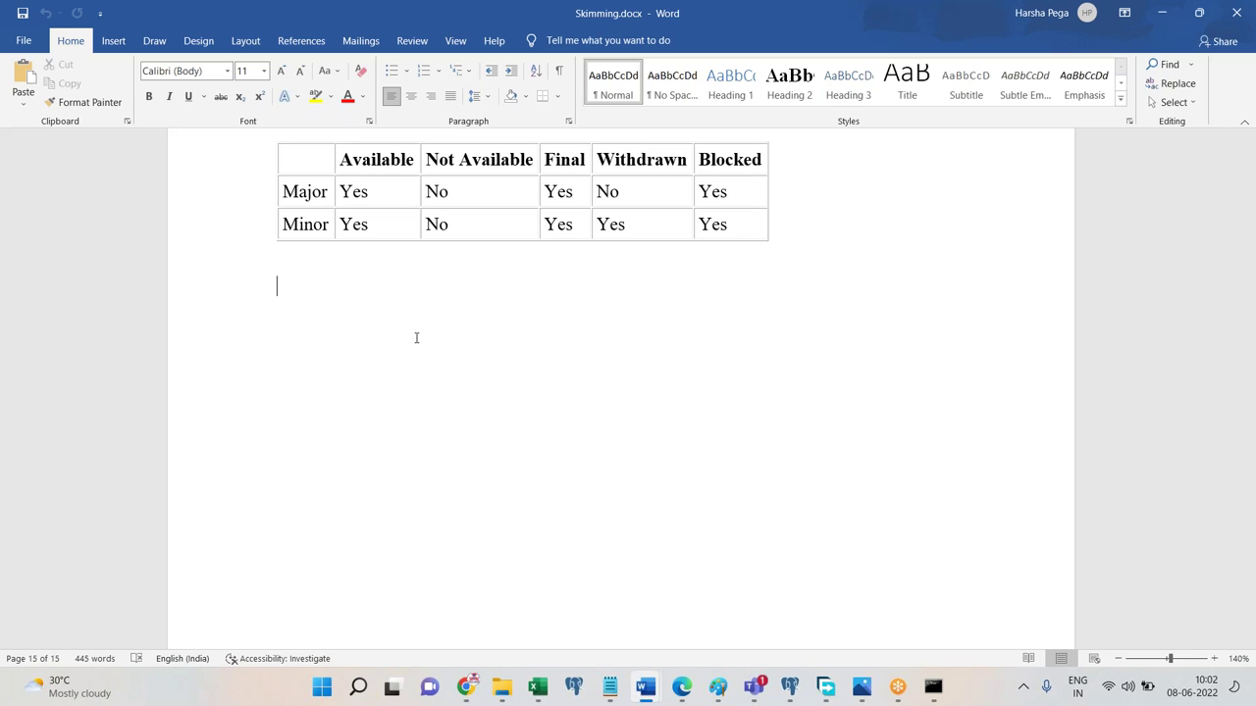
{"action": "left_click", "coordinate": [255, 233]}
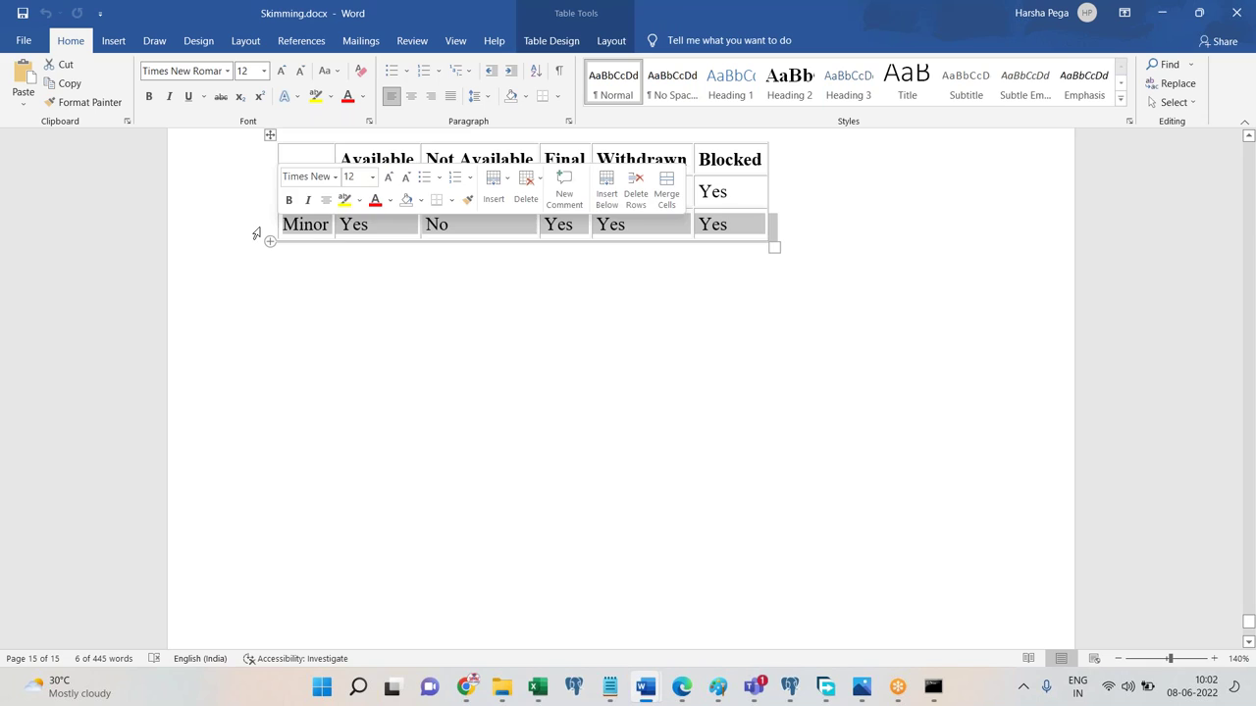
{"action": "left_click", "coordinate": [500, 347]}
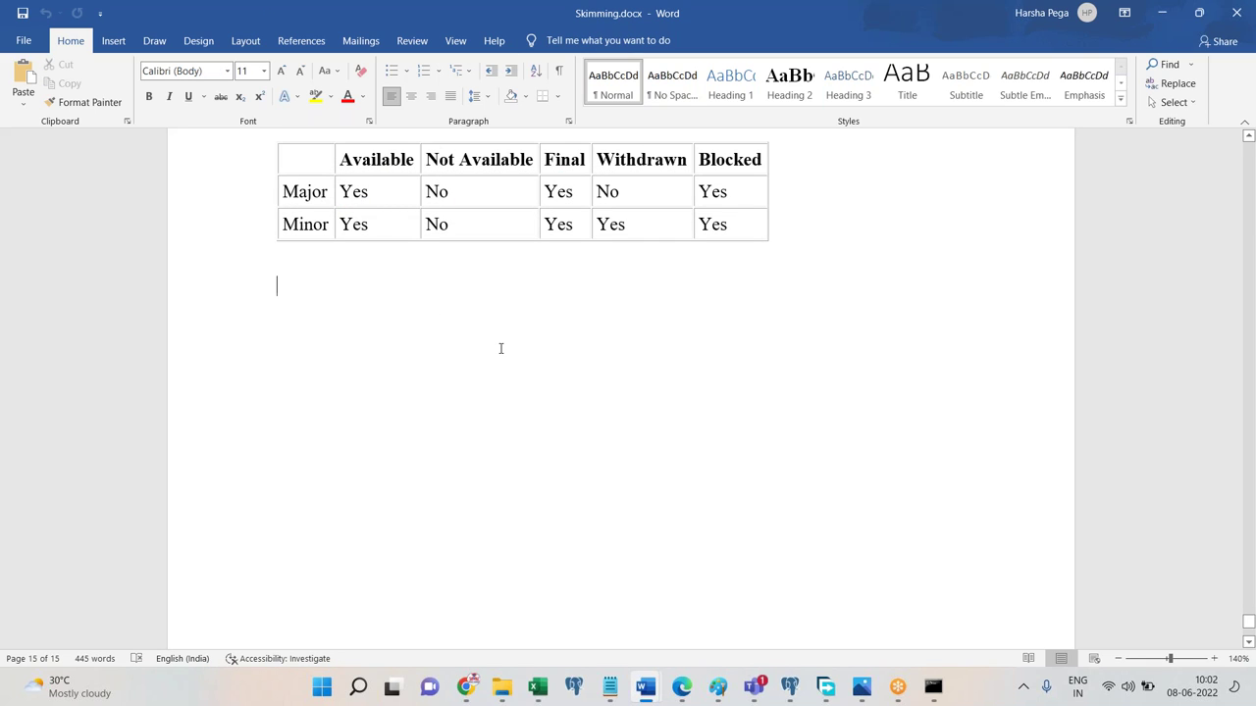
{"action": "left_click", "coordinate": [1248, 136]}
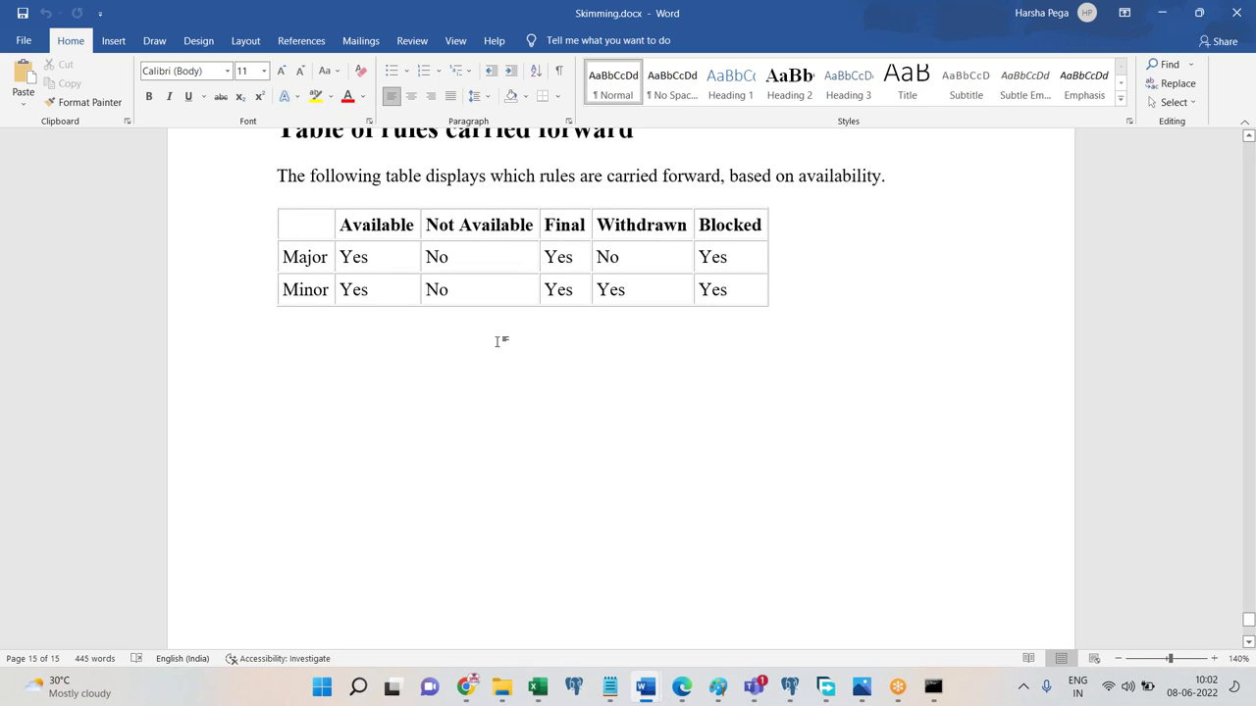
{"action": "left_click", "coordinate": [254, 301]}
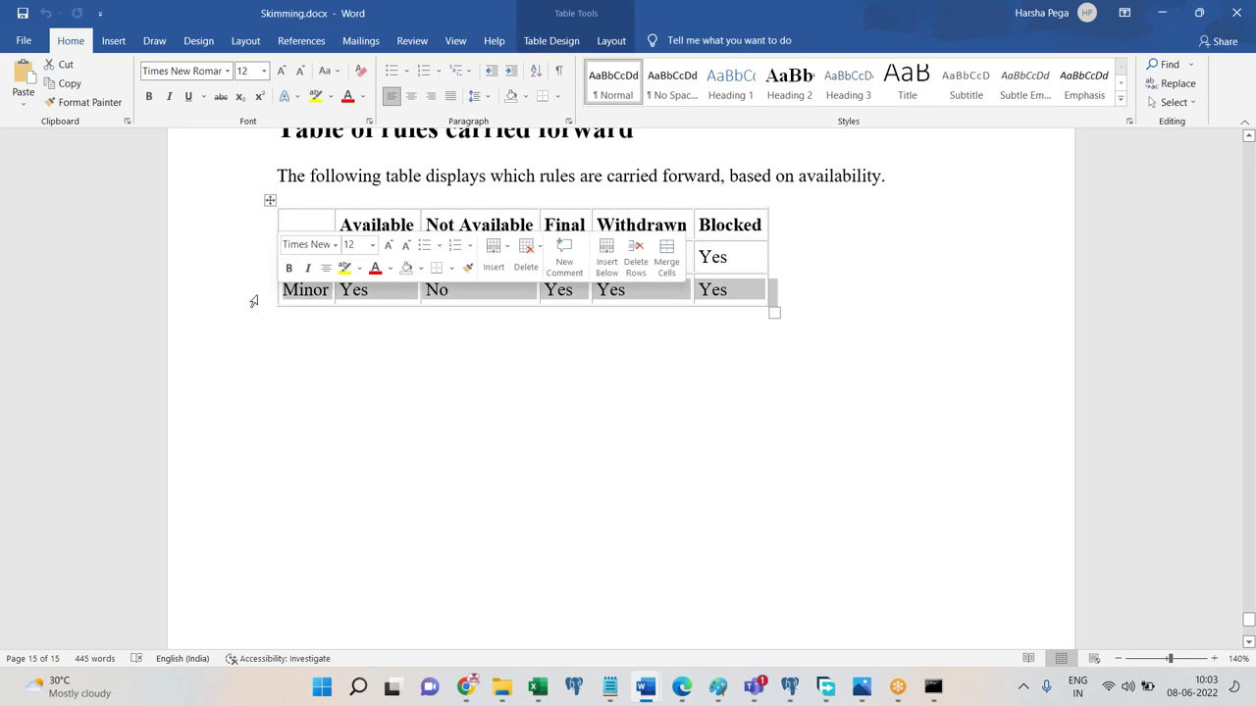
{"action": "left_click", "coordinate": [426, 326]}
{"action": "left_click", "coordinate": [456, 284]}
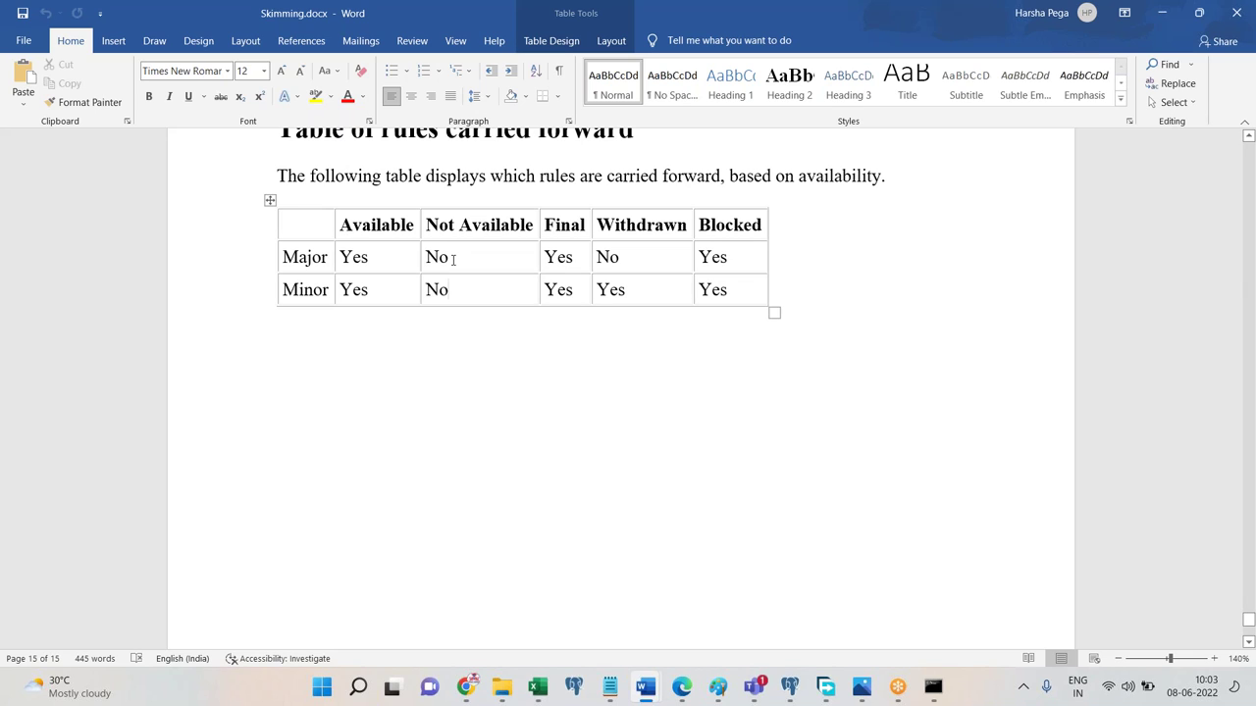
{"action": "left_click", "coordinate": [452, 257]}
Highlight Yes in the Minor row's Withdrawn cell, then scroll back up to page 14.
{"action": "triple_click", "coordinate": [631, 293]}
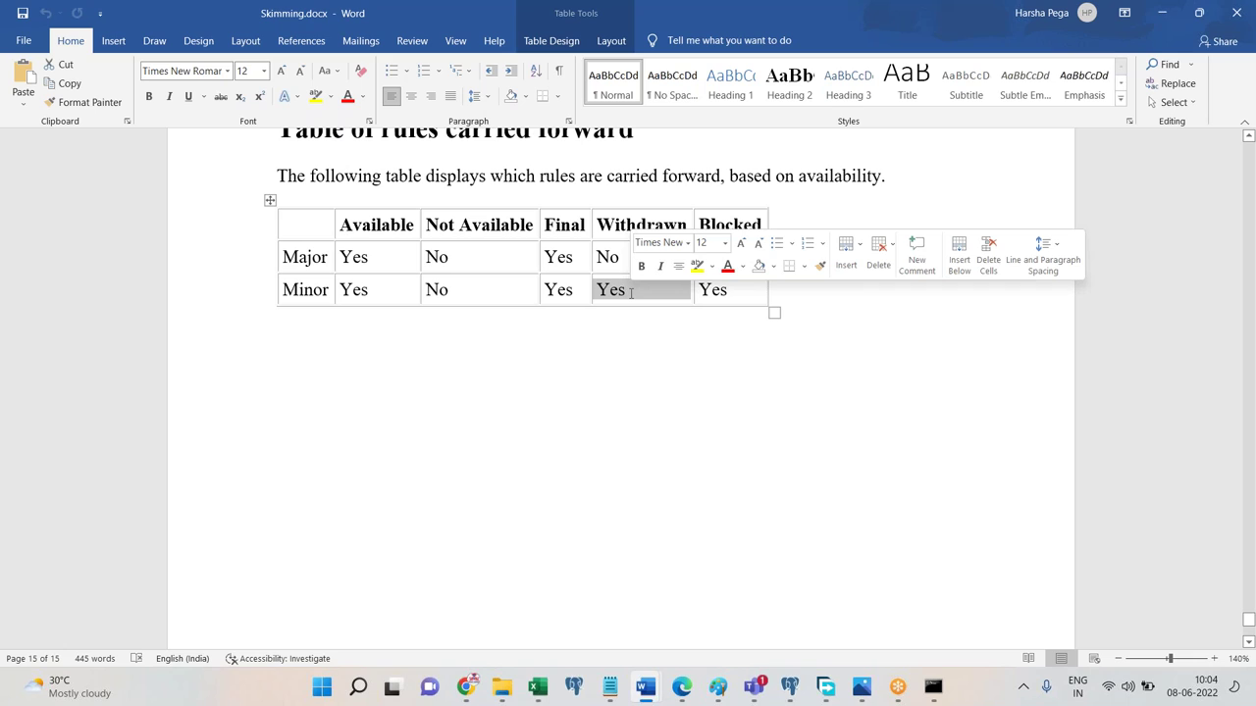
{"action": "left_click", "coordinate": [671, 359]}
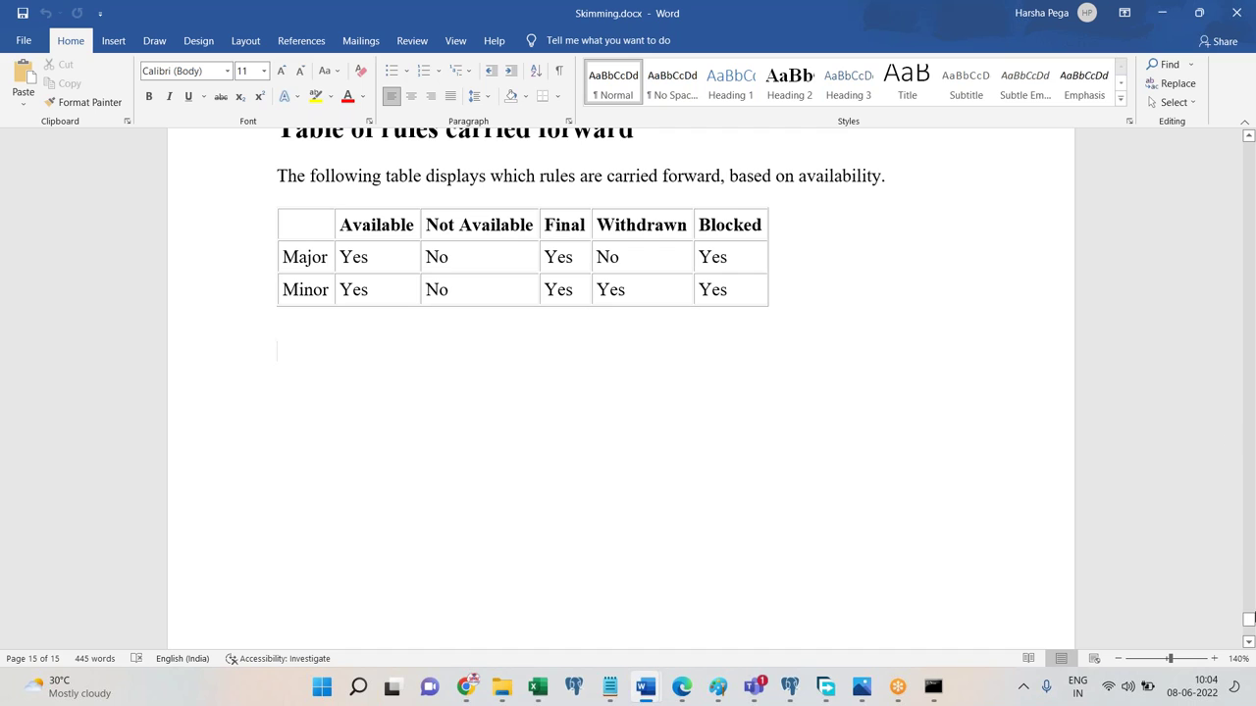
{"action": "left_click_drag", "start_coordinate": [1249, 621], "coordinate": [1249, 596]}
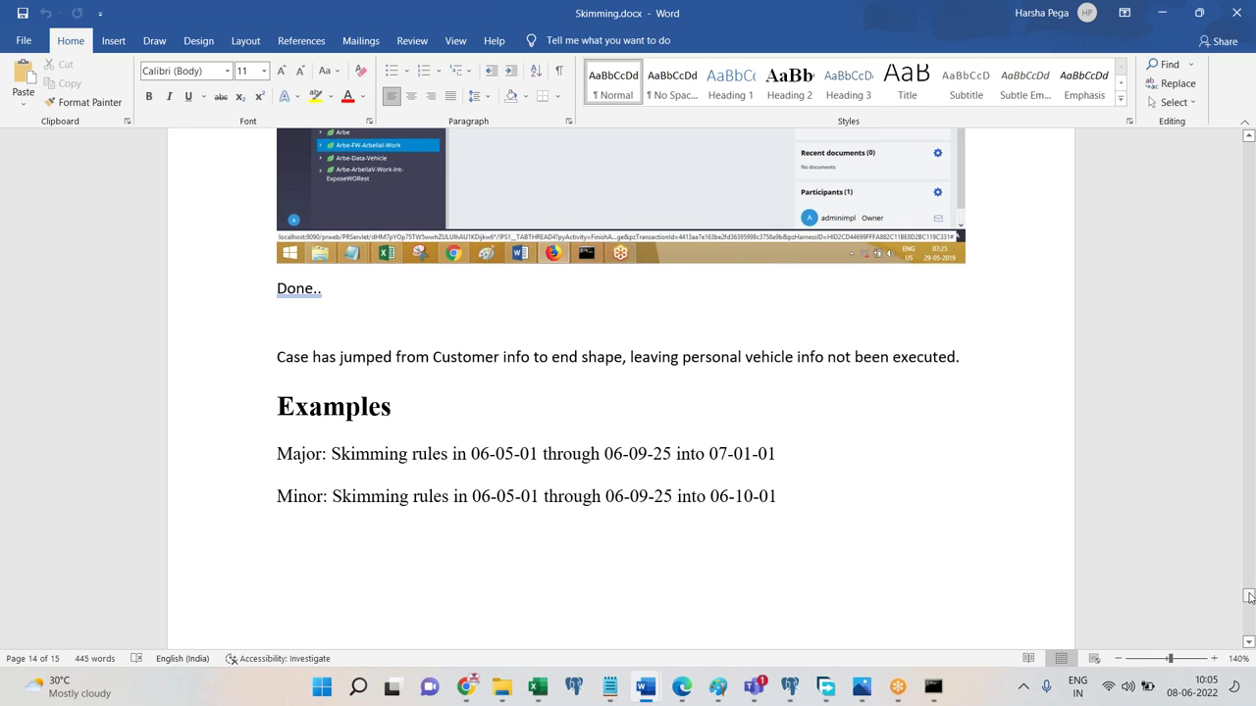
{"action": "left_click_drag", "start_coordinate": [1249, 597], "coordinate": [1249, 621]}
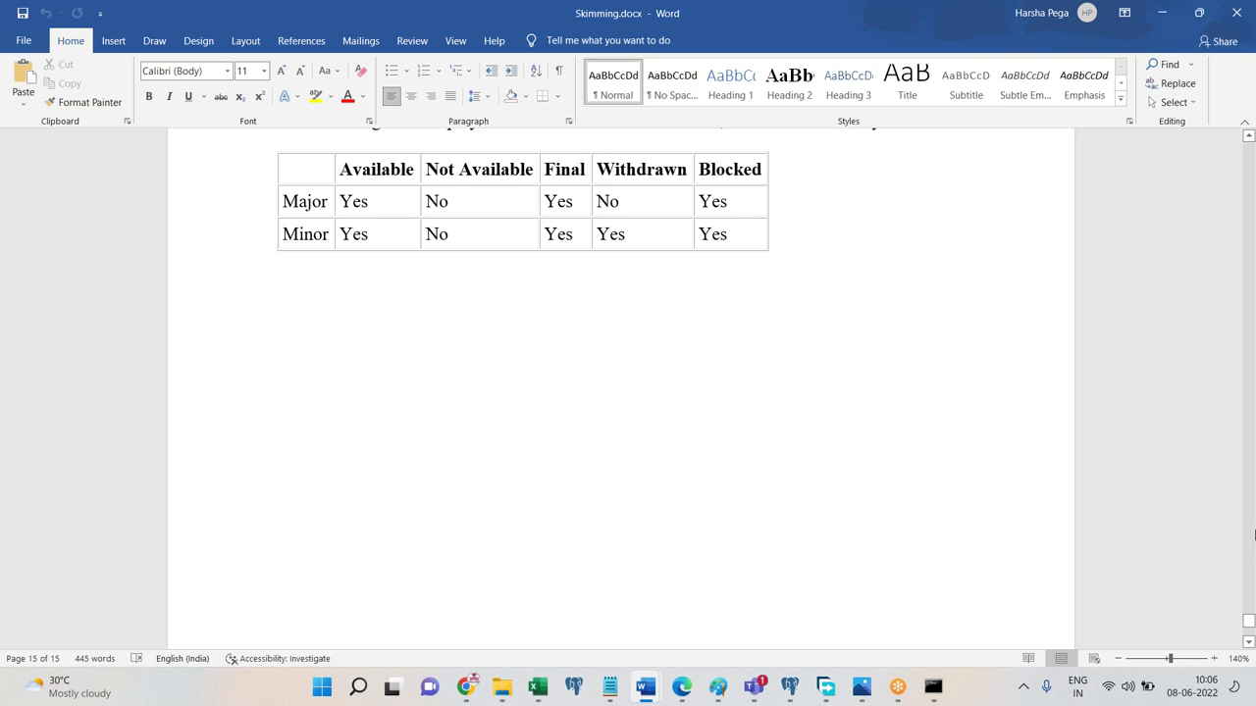
{"action": "scroll", "coordinate": [1254, 334], "scroll_direction": "up", "scroll_amount": 5}
{"action": "scroll", "coordinate": [1254, 334], "scroll_direction": "up", "scroll_amount": 5}
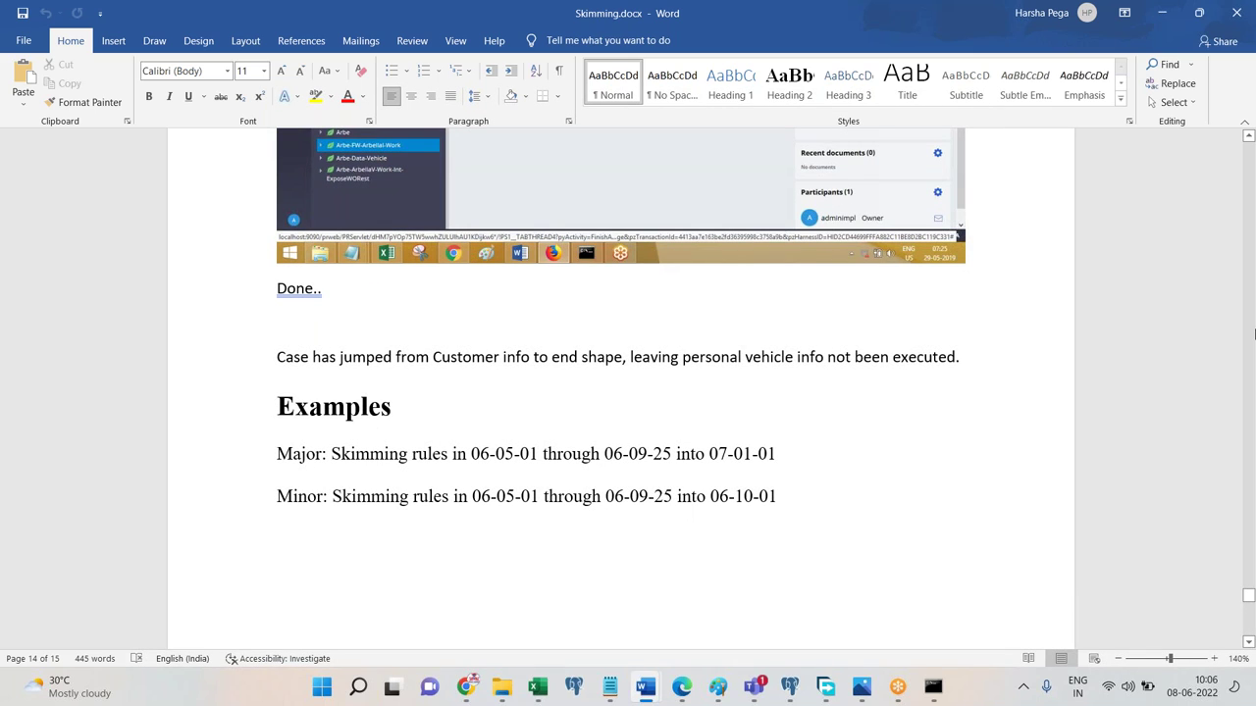
{"action": "scroll", "coordinate": [1254, 333], "scroll_direction": "up", "scroll_amount": 8}
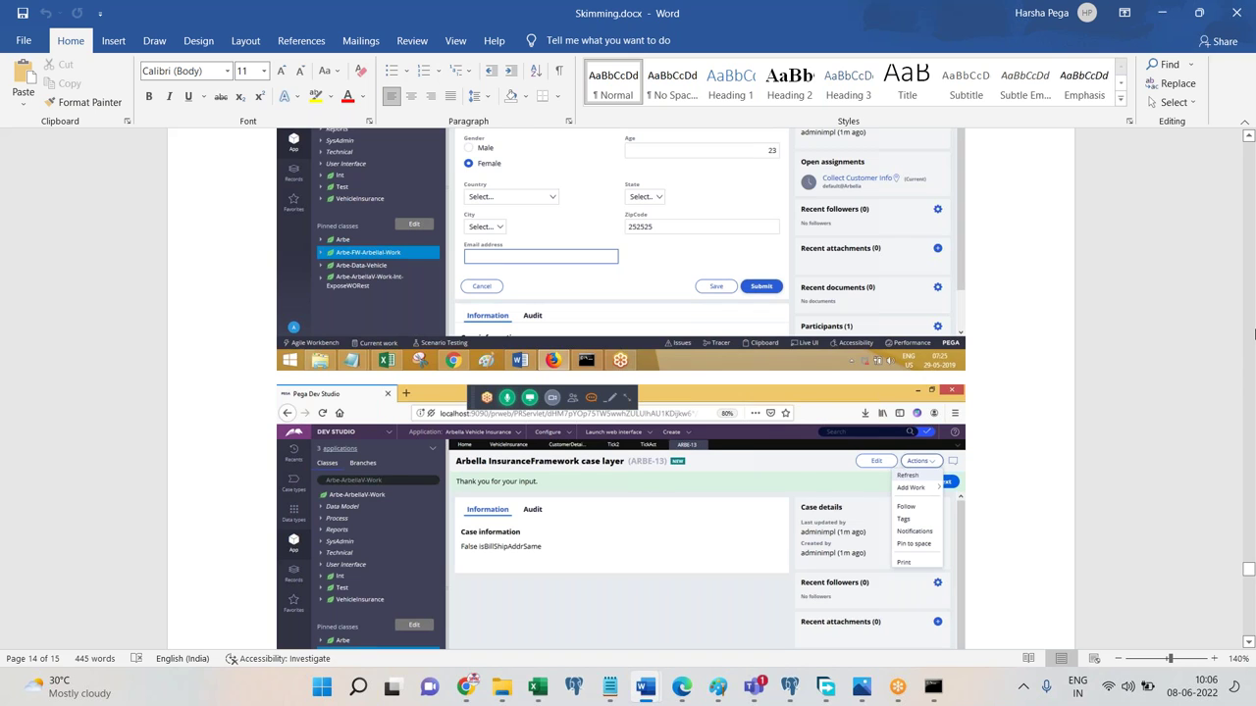
{"action": "scroll", "coordinate": [1253, 334], "scroll_direction": "up", "scroll_amount": 20}
{"action": "left_click_drag", "start_coordinate": [1251, 442], "coordinate": [1247, 345]}
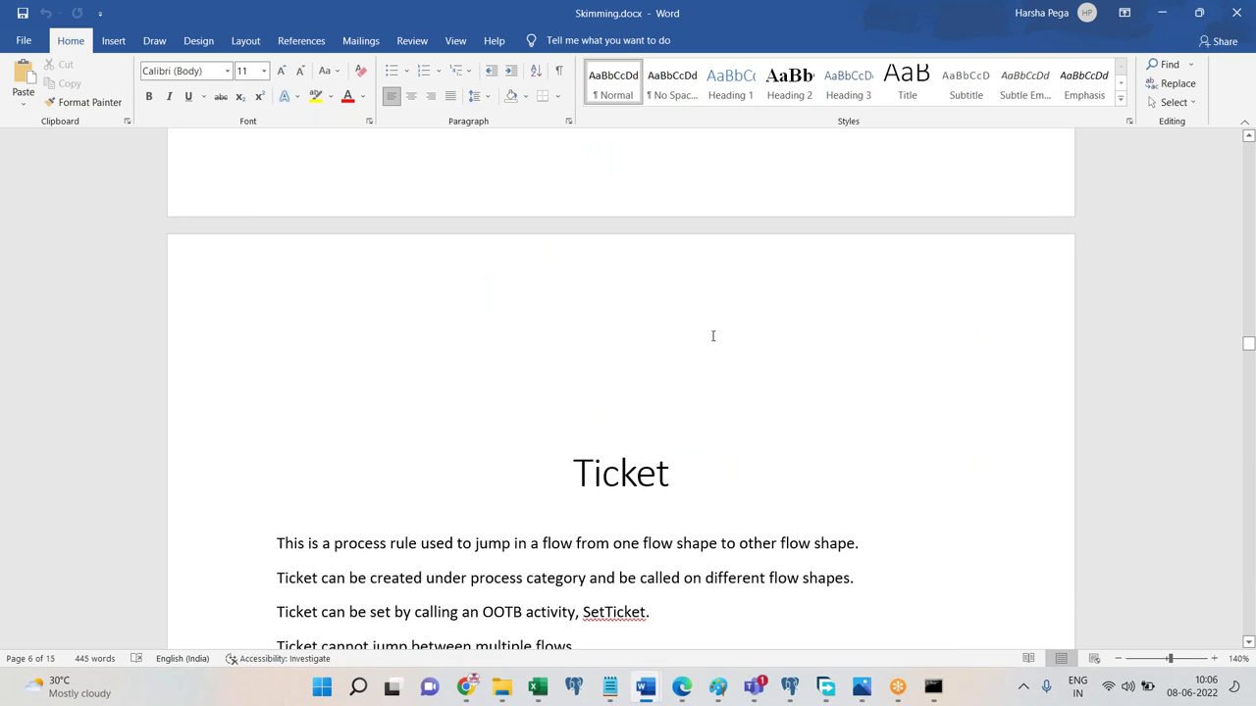
{"action": "scroll", "coordinate": [1253, 321], "scroll_direction": "down", "scroll_amount": 5}
Move the Dev Studio screenshot and its Done.. line to the end of the Skimming notes.
{"action": "left_click_drag", "start_coordinate": [1249, 357], "coordinate": [1253, 572]}
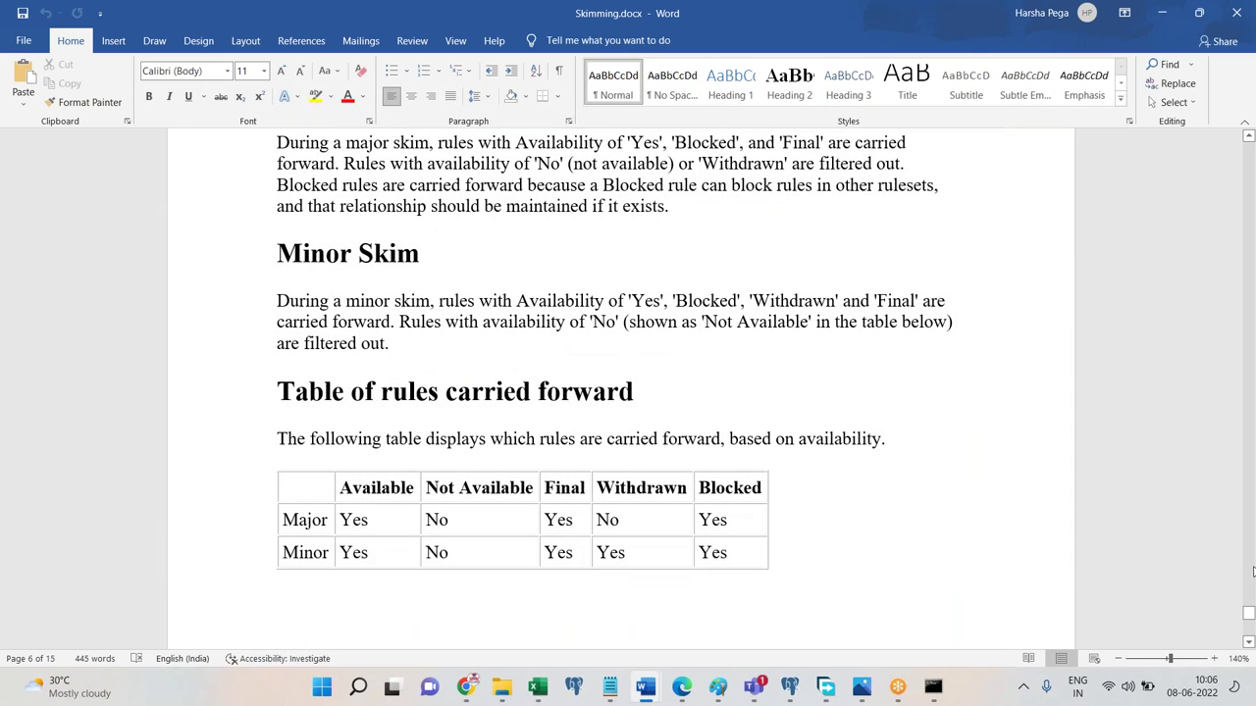
{"action": "left_click", "coordinate": [1251, 512]}
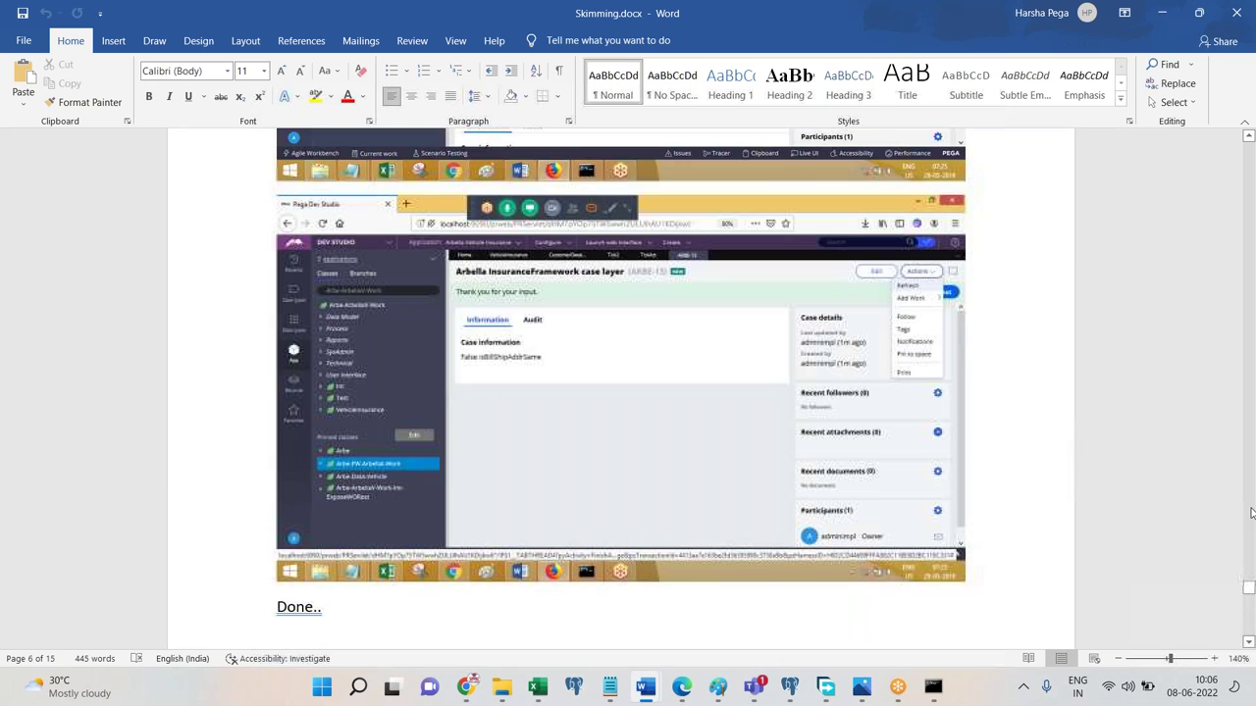
{"action": "left_click", "coordinate": [518, 631], "text": "shift"}
{"action": "key", "text": "Delete"}
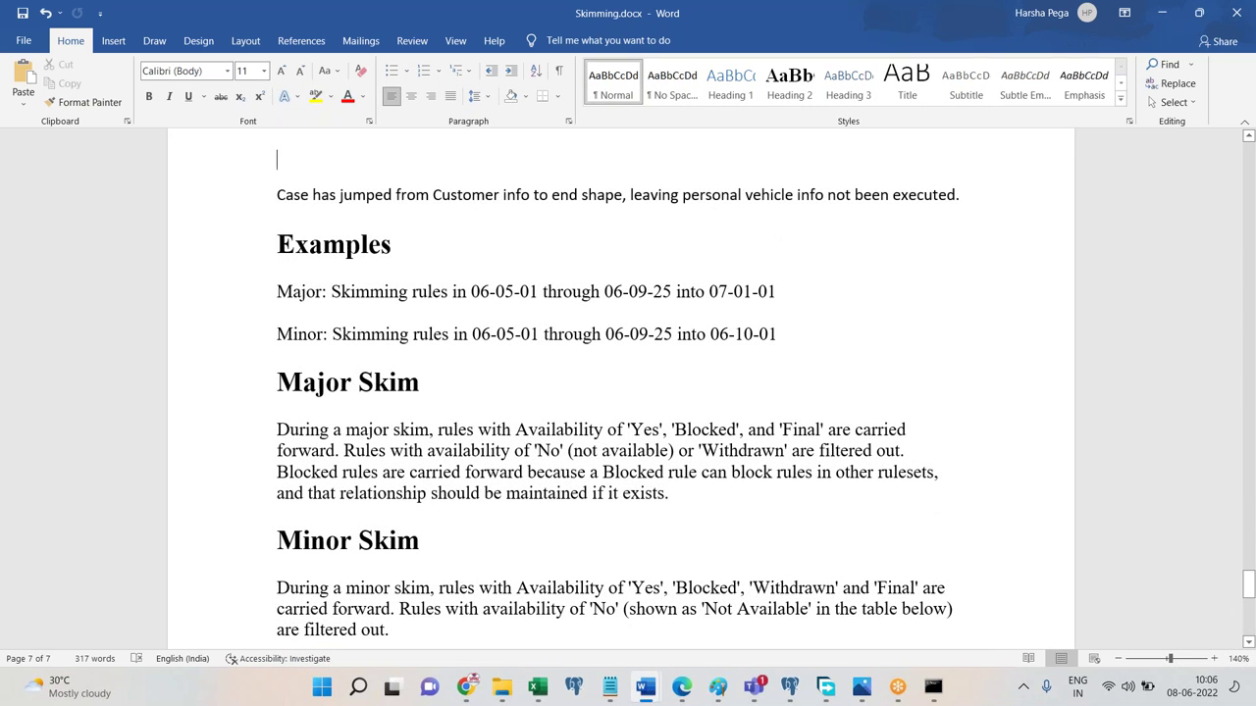
{"action": "key", "text": "ctrl+End"}
{"action": "key", "text": "ctrl+v"}
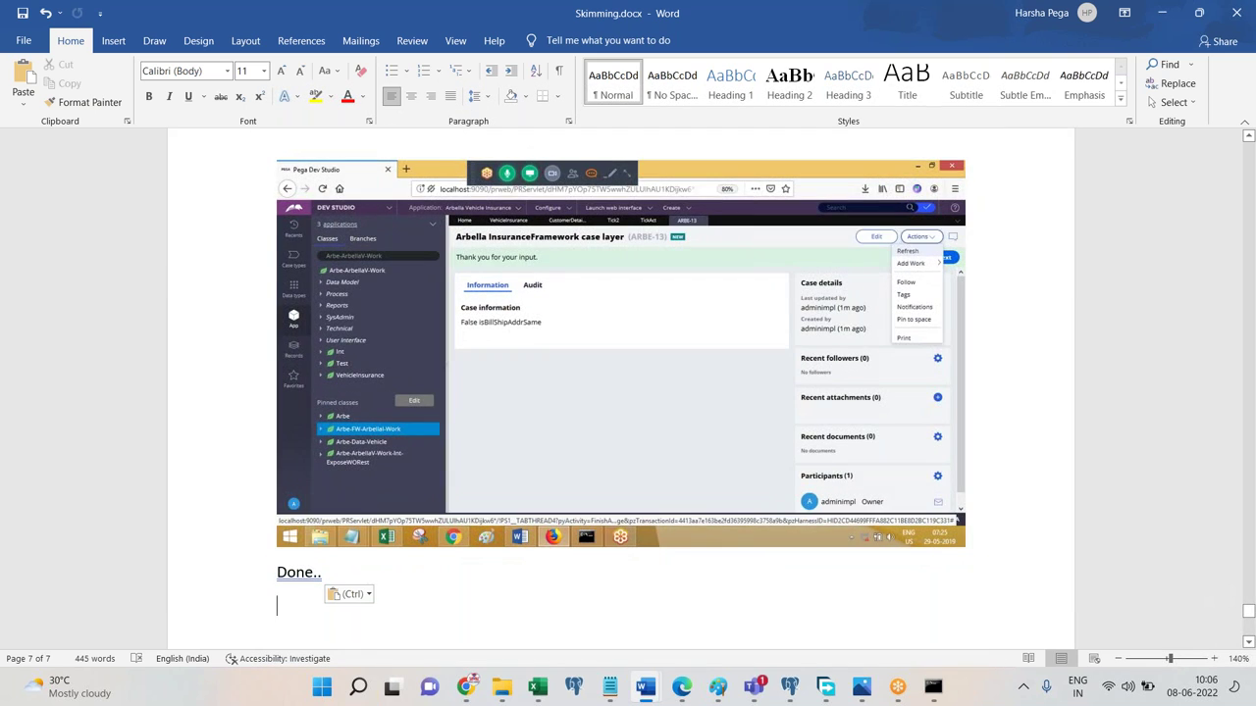
{"action": "key", "text": "ctrl+Home"}
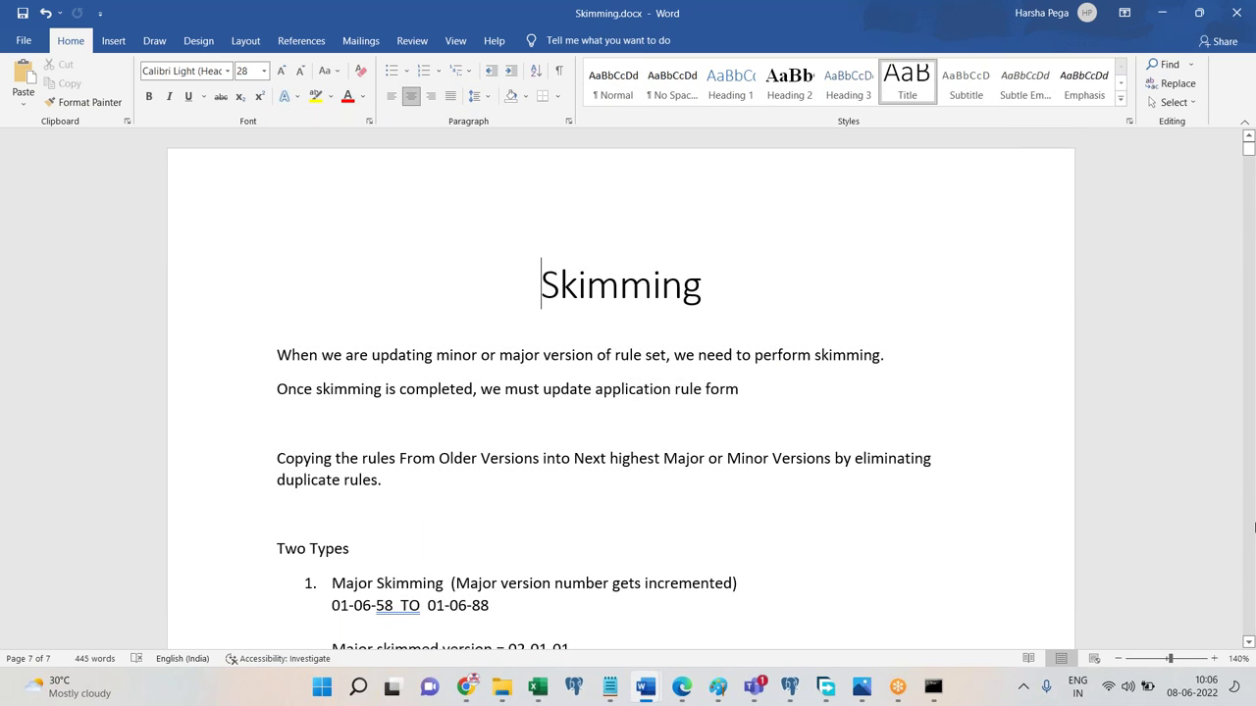
Close the Data type overview browser window.
{"action": "left_click", "coordinate": [1250, 528]}
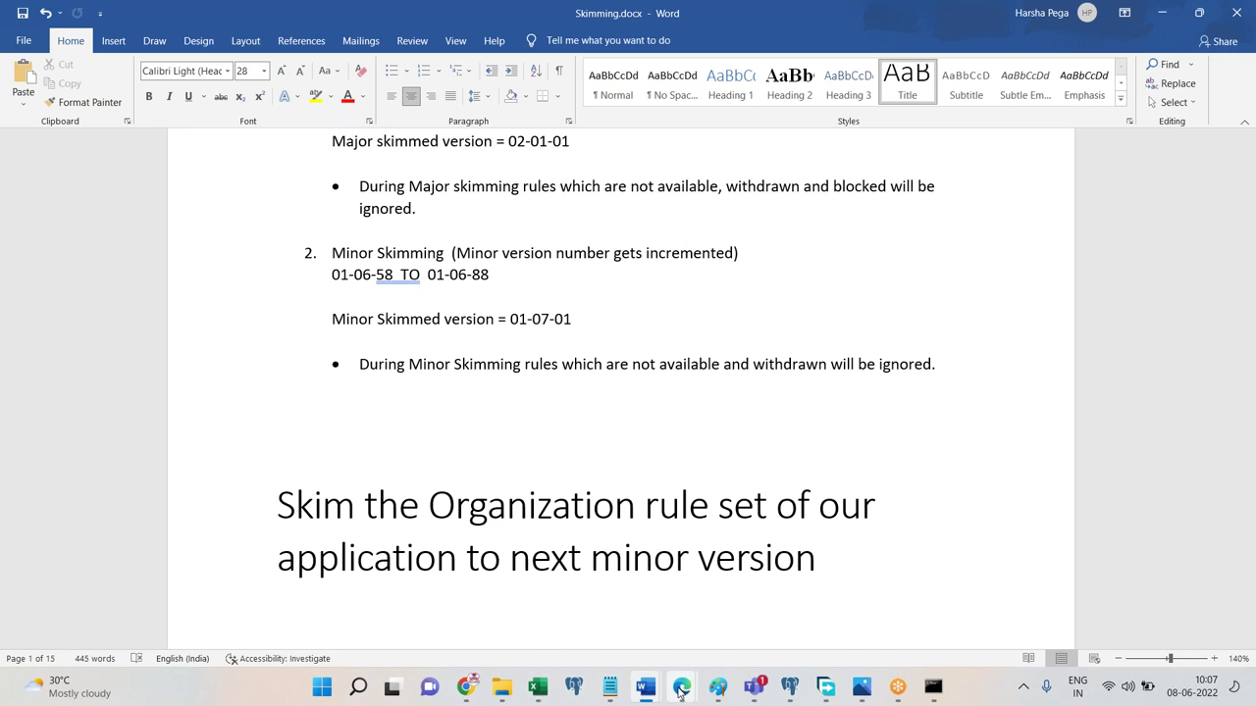
{"action": "mouse_move", "coordinate": [681, 687]}
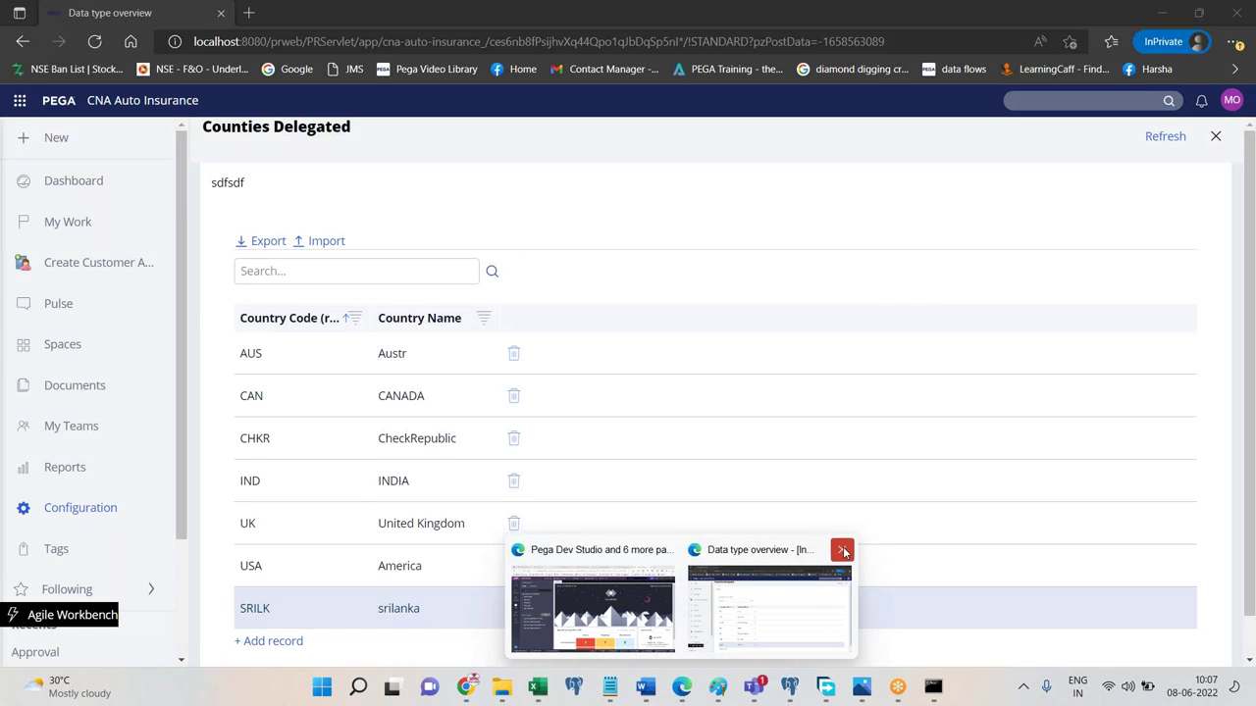
{"action": "left_click", "coordinate": [844, 552]}
Check in all three checked-out rules with the bulk comment 'fsdf'.
{"action": "left_click", "coordinate": [668, 593]}
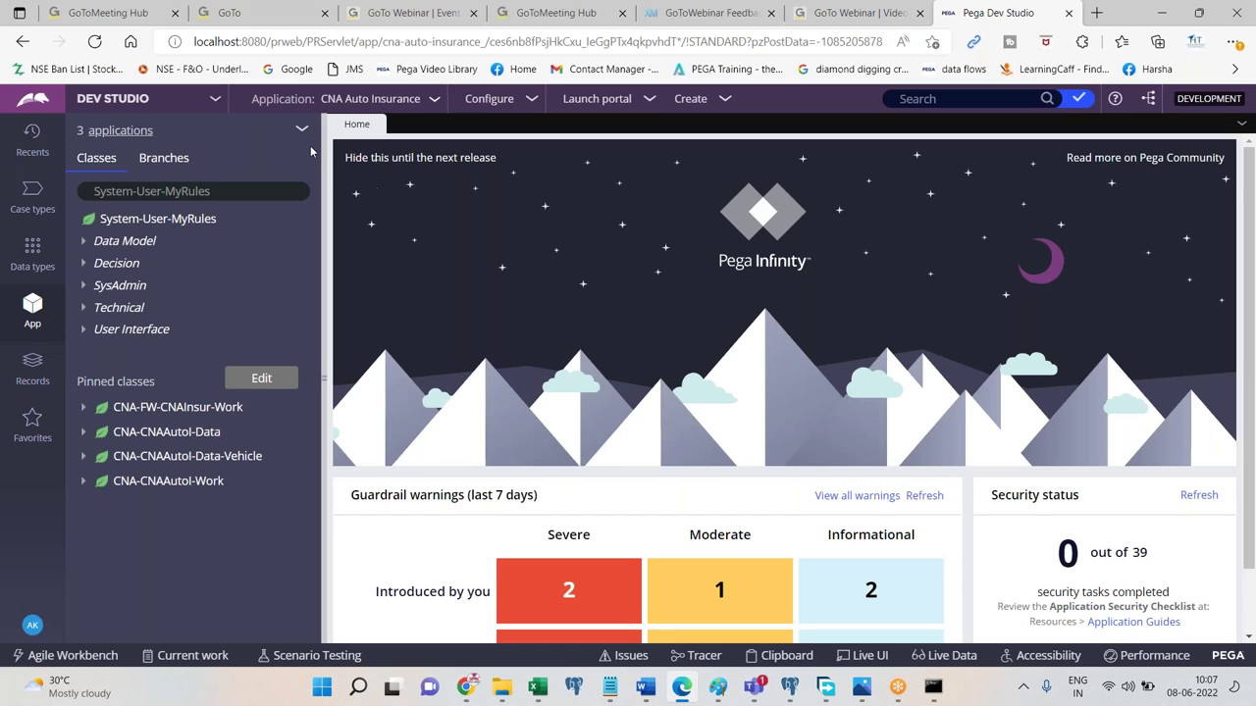
{"action": "mouse_move", "coordinate": [646, 695]}
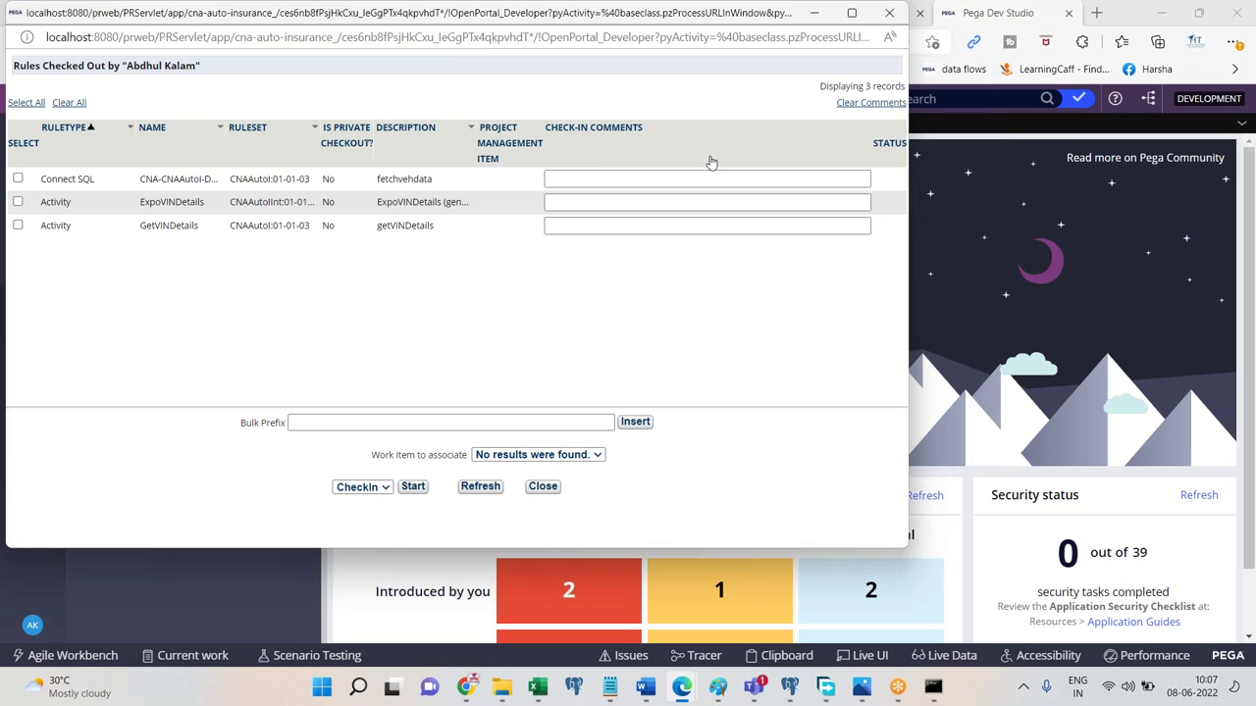
{"action": "left_click", "coordinate": [25, 102]}
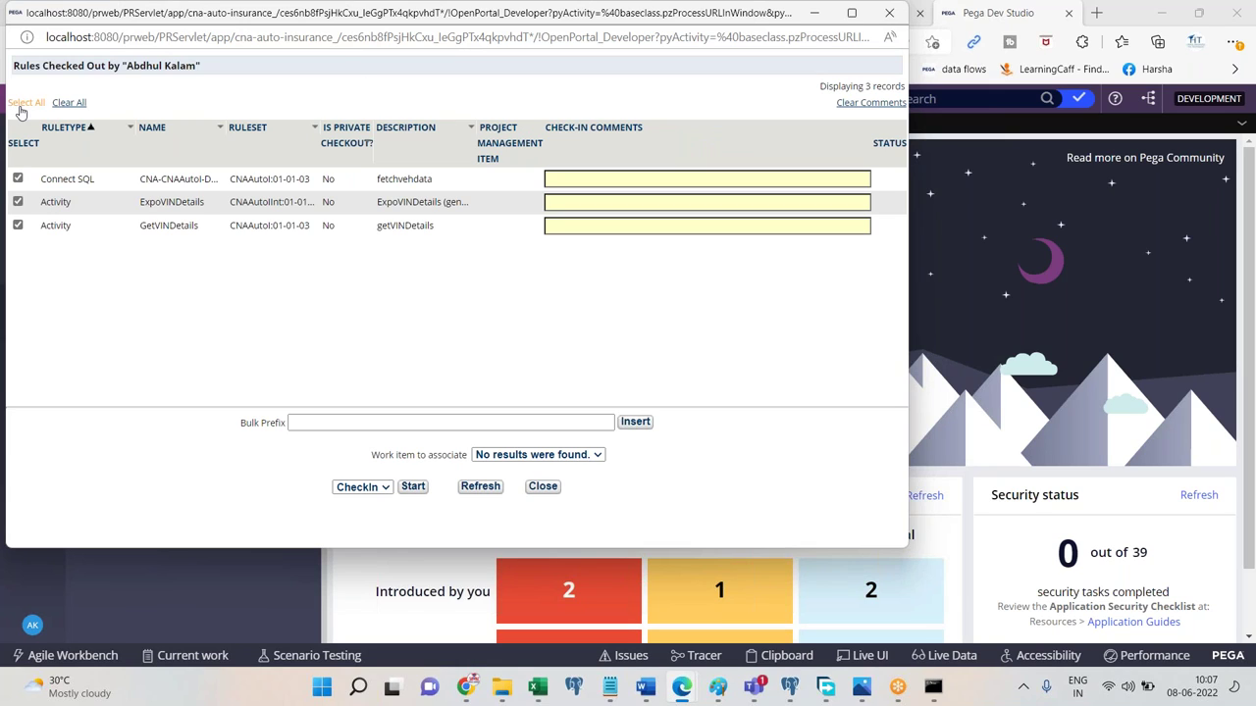
{"action": "left_click", "coordinate": [579, 422]}
{"action": "type", "text": "fsdf"}
{"action": "left_click", "coordinate": [636, 422]}
{"action": "left_click", "coordinate": [412, 486]}
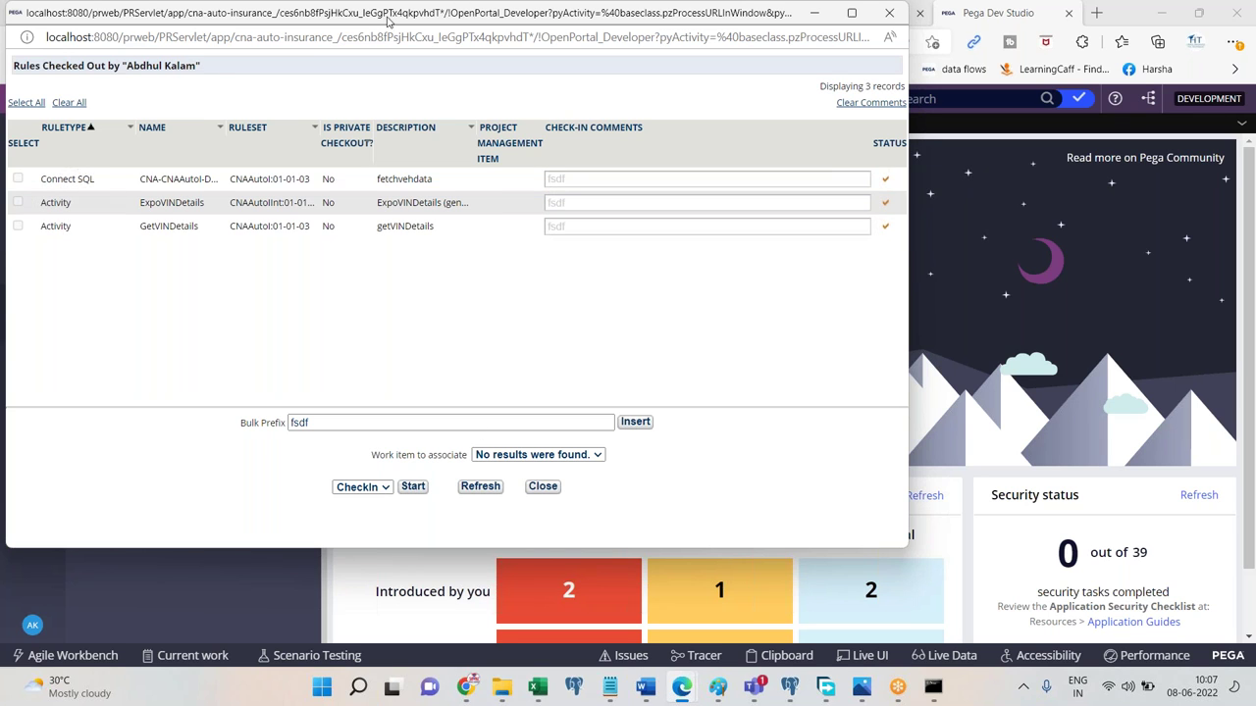
{"action": "left_click_drag", "start_coordinate": [370, 22], "coordinate": [385, 218]}
Close the Rules Checked Out window and briefly look at the Skimming document.
{"action": "left_click", "coordinate": [894, 210]}
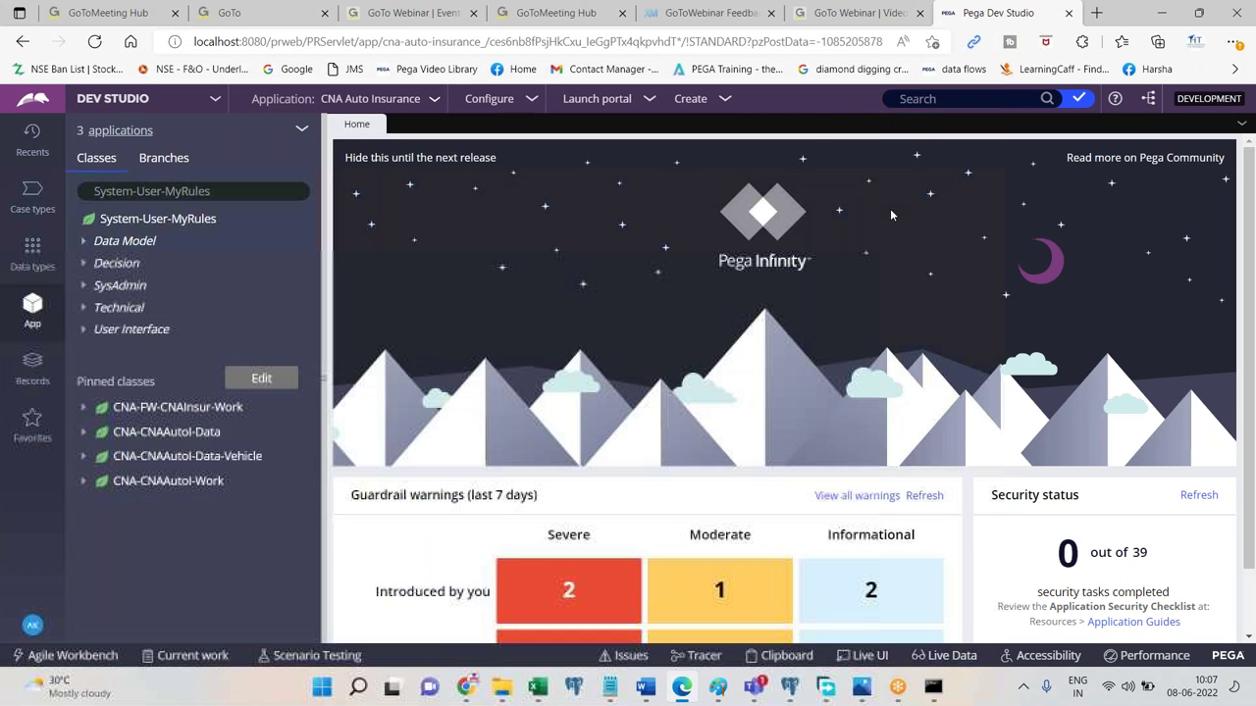
{"action": "mouse_move", "coordinate": [647, 692]}
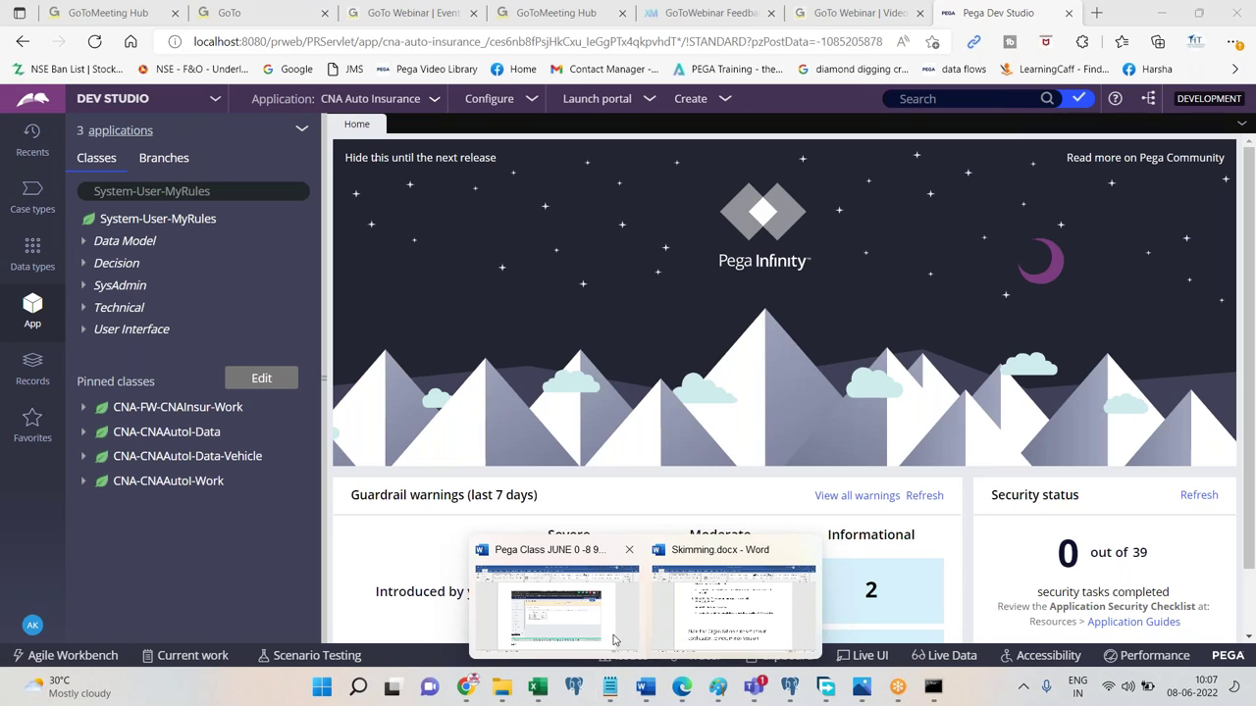
{"action": "left_click", "coordinate": [730, 603]}
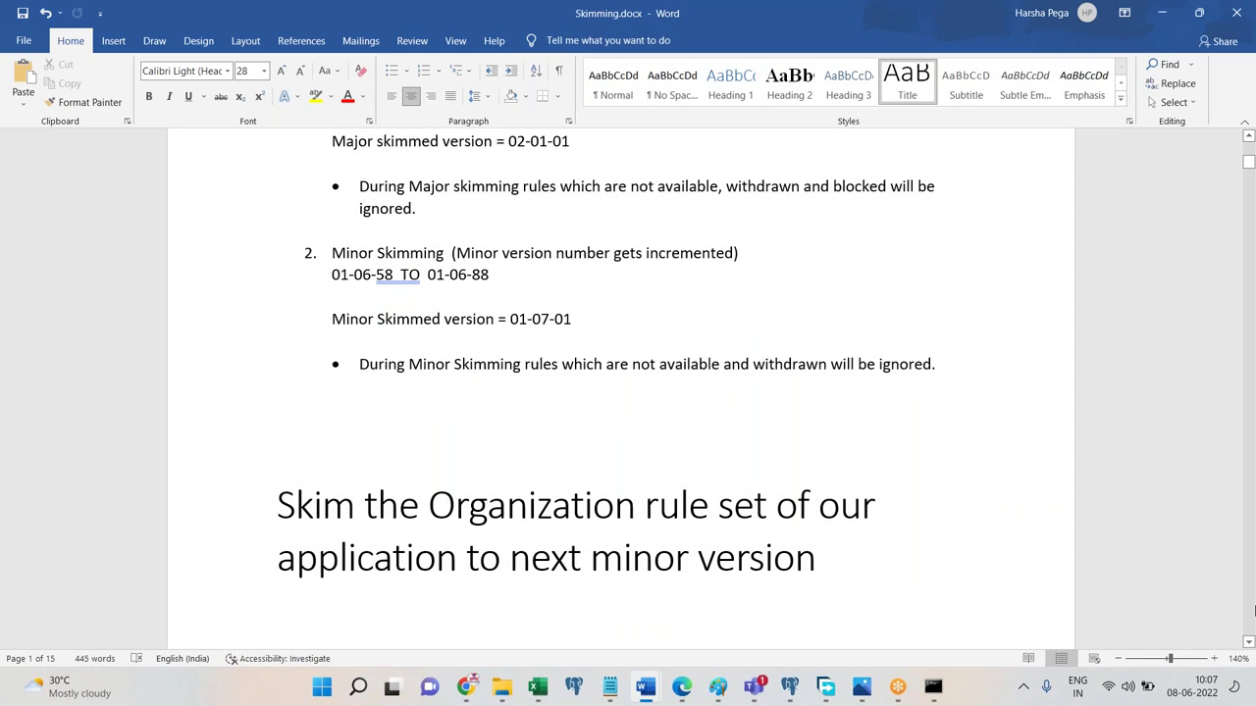
{"action": "left_click", "coordinate": [1249, 138]}
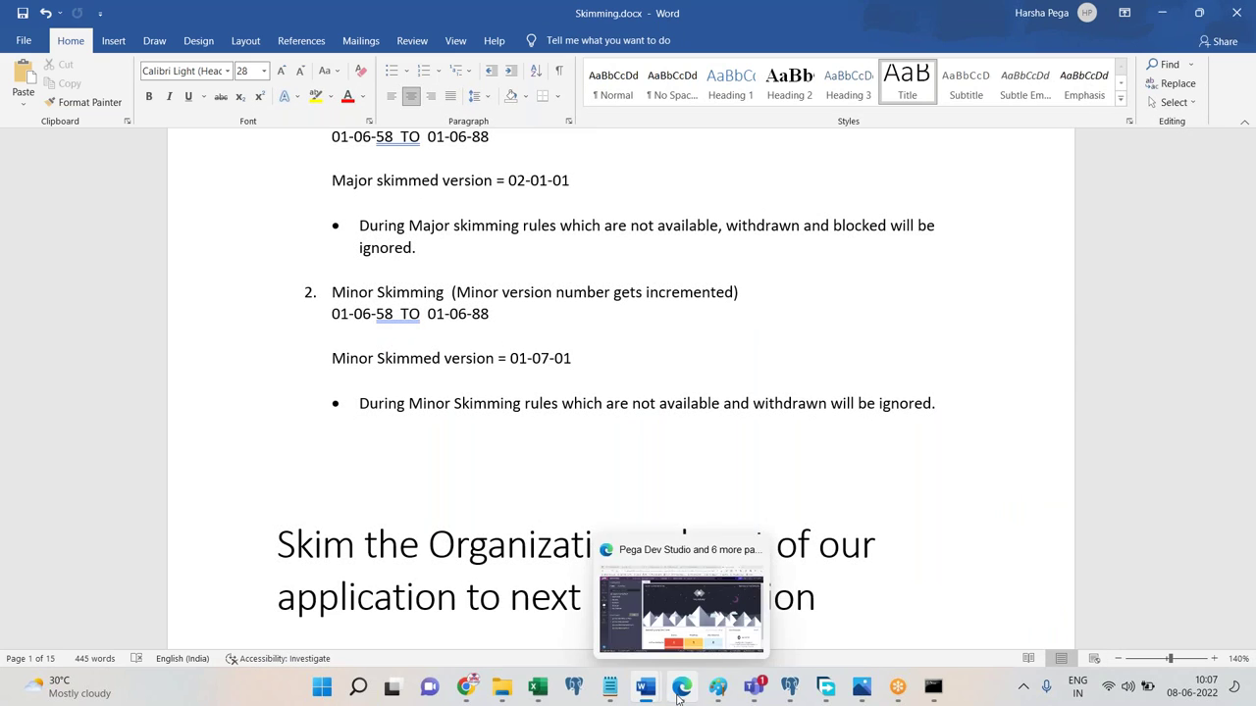
{"action": "left_click", "coordinate": [681, 686]}
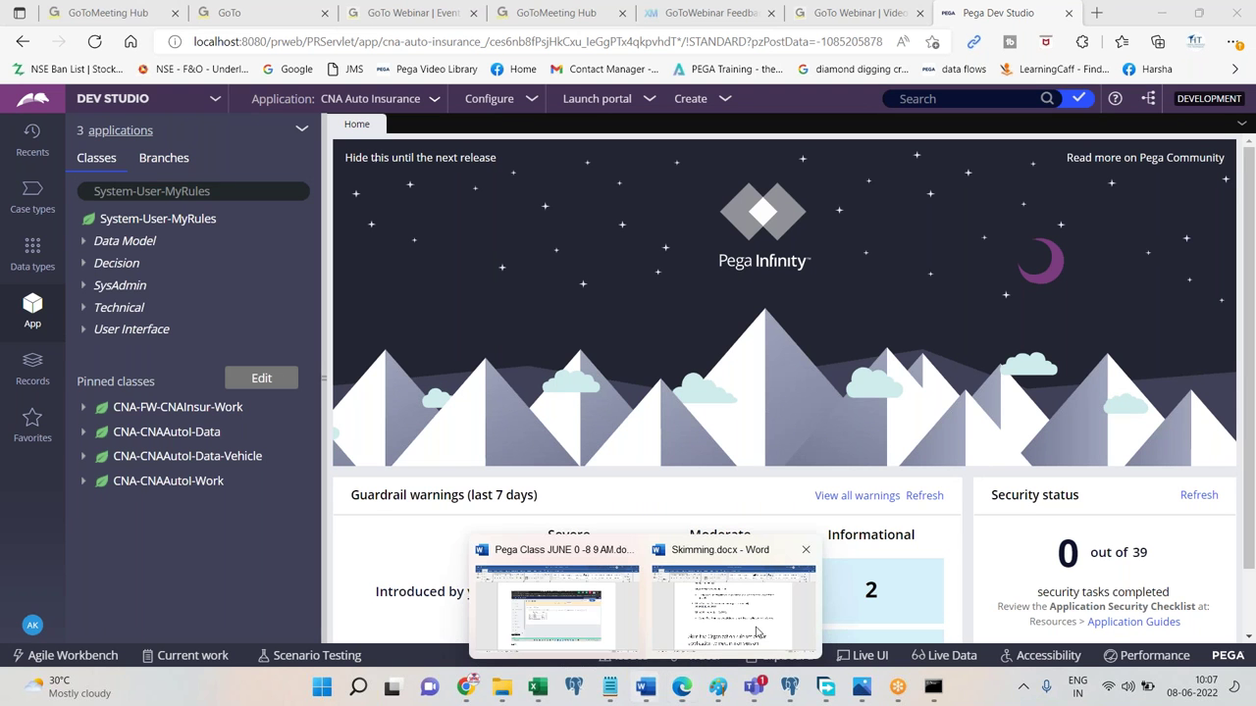
Add a centred 'Skimming' title after the Done. line in the Pega Class JUNE notes.
{"action": "left_click", "coordinate": [559, 603]}
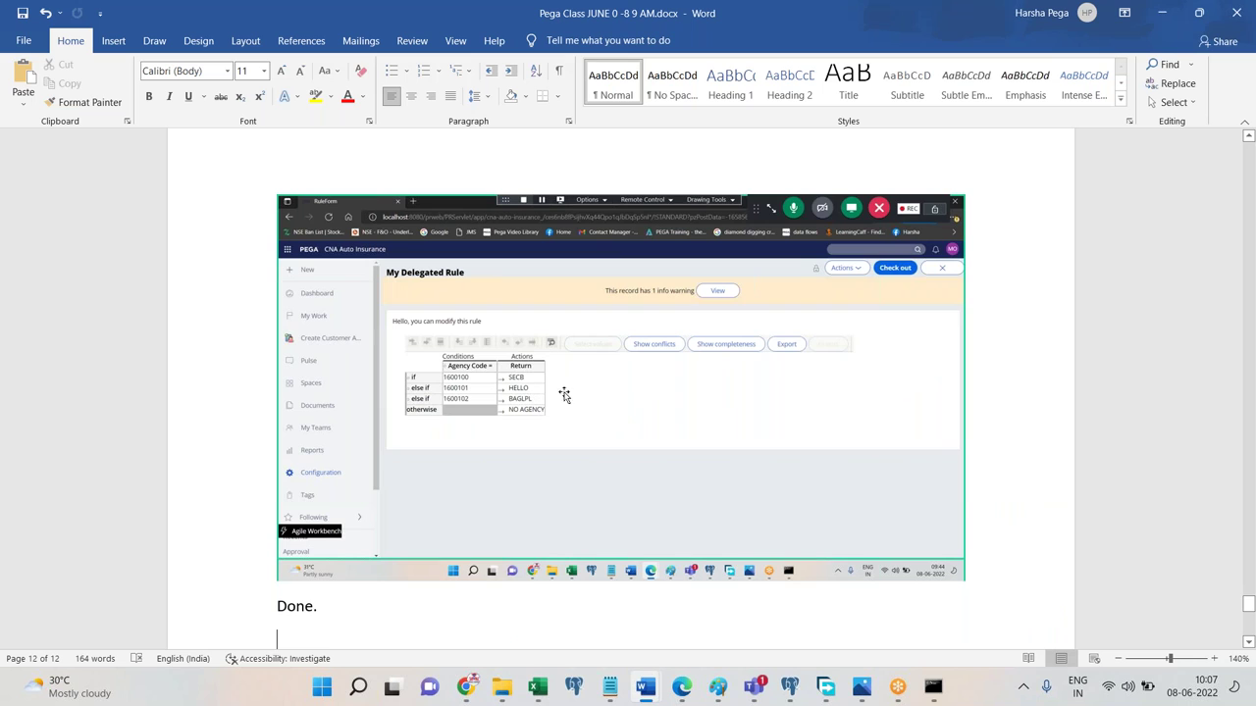
{"action": "key", "text": "Return"}
{"action": "key", "text": "Return"}
{"action": "key", "text": "Return"}
{"action": "key", "text": "Return"}
{"action": "key", "text": "Return"}
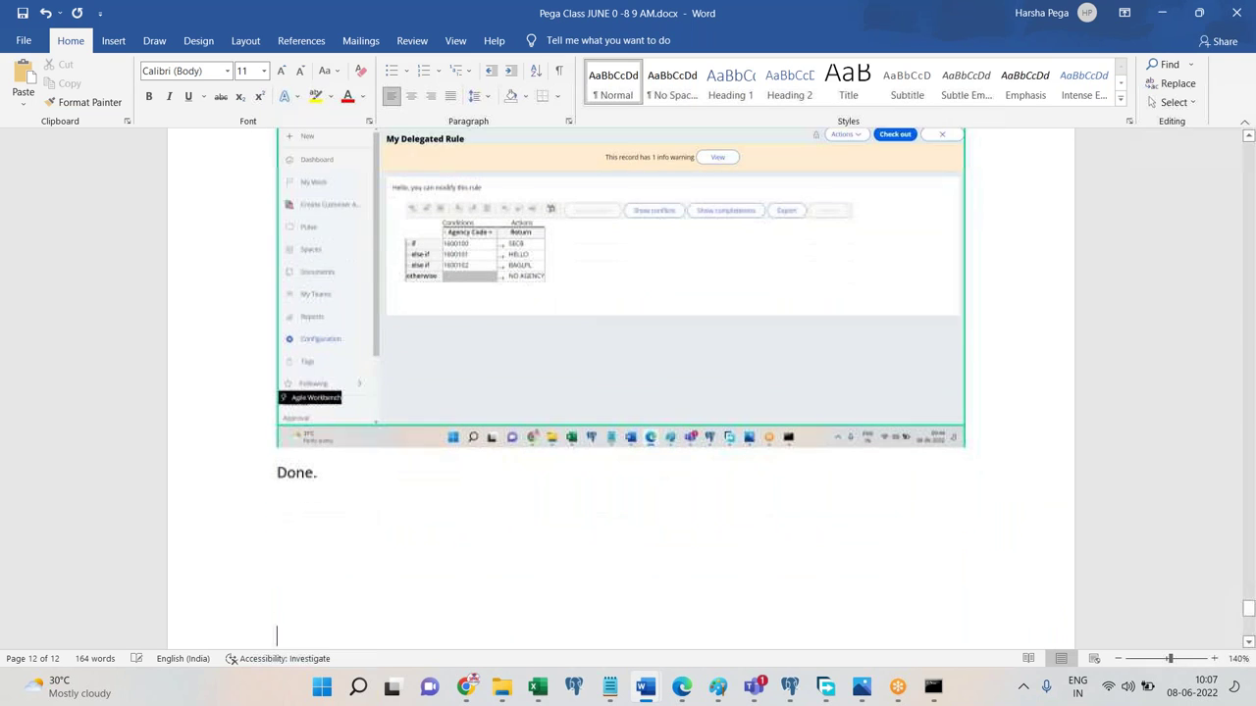
{"action": "type", "text": "Skimming"}
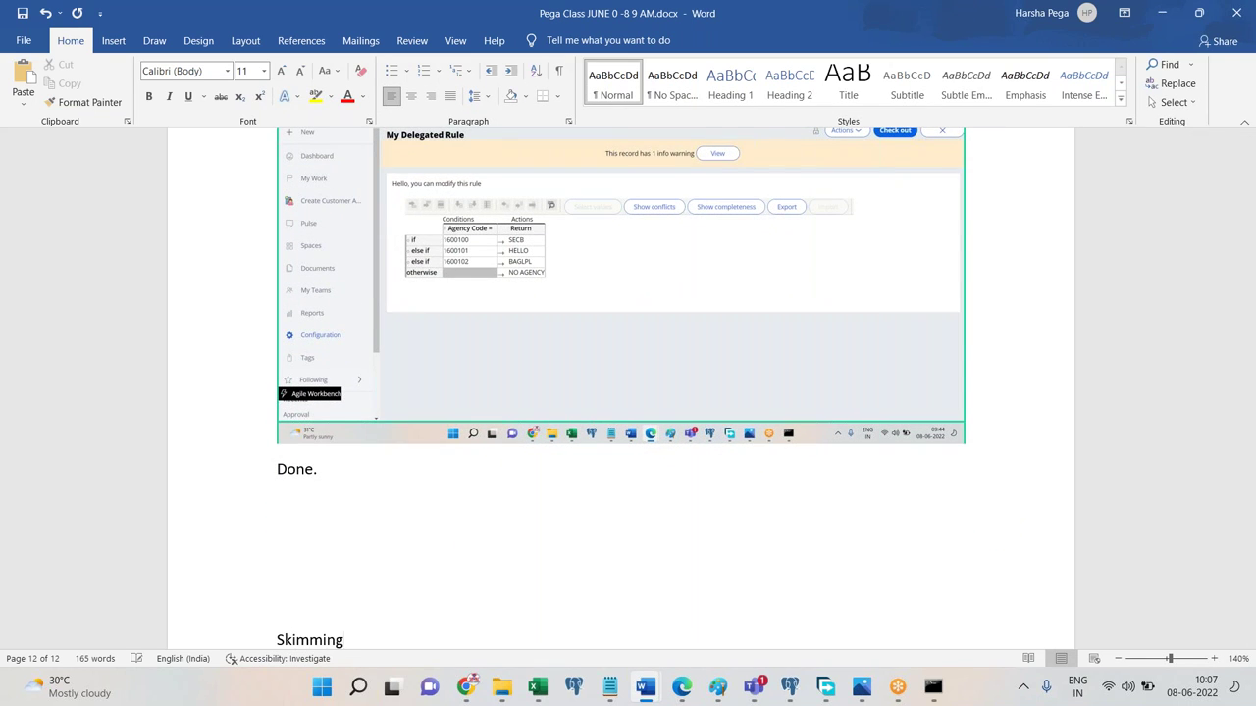
{"action": "key", "text": "shift+Home"}
{"action": "left_click", "coordinate": [848, 83]}
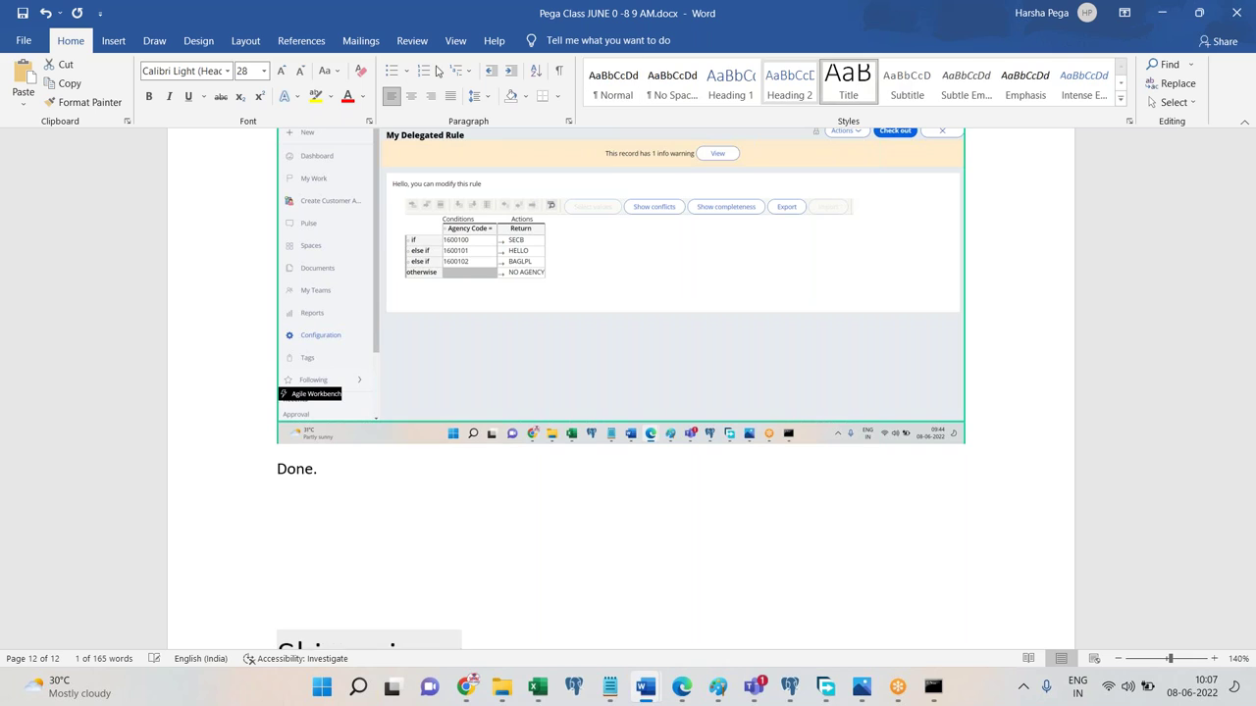
{"action": "left_click", "coordinate": [411, 95]}
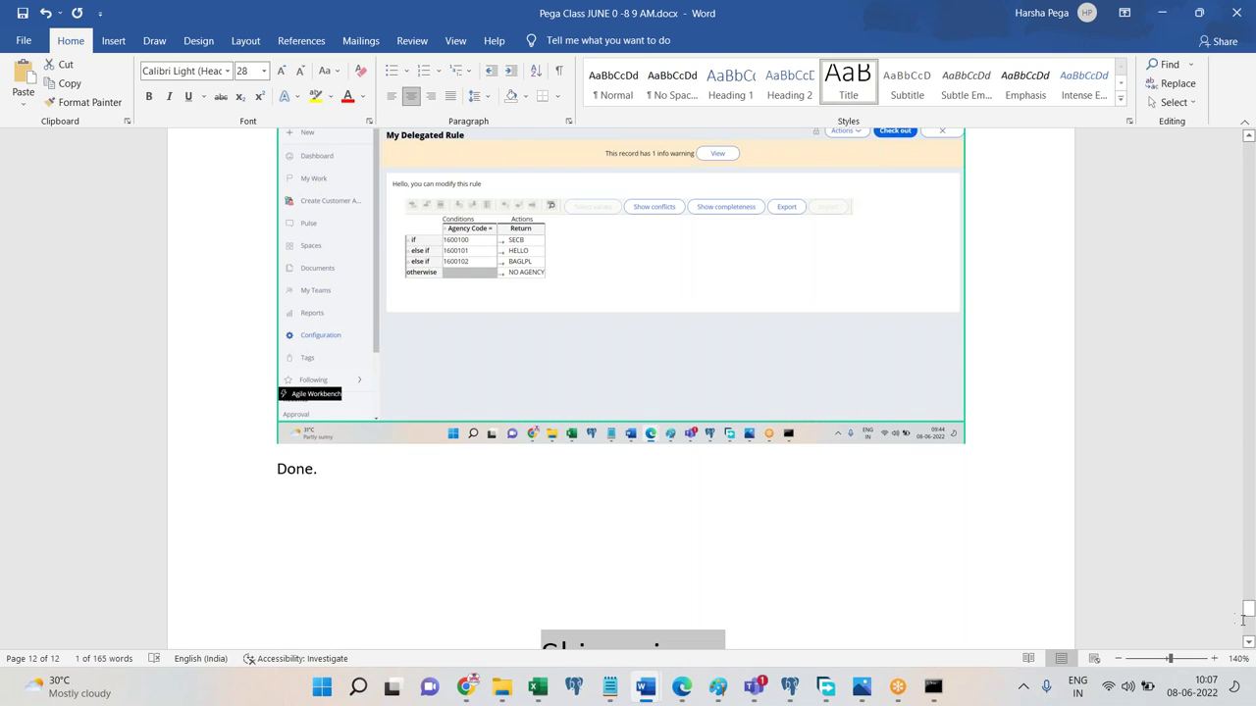
{"action": "scroll", "coordinate": [1242, 620], "scroll_direction": "down", "scroll_amount": 5}
{"action": "left_click", "coordinate": [853, 412]}
{"action": "key", "text": "Return"}
{"action": "key", "text": "Return"}
{"action": "key", "text": "Return"}
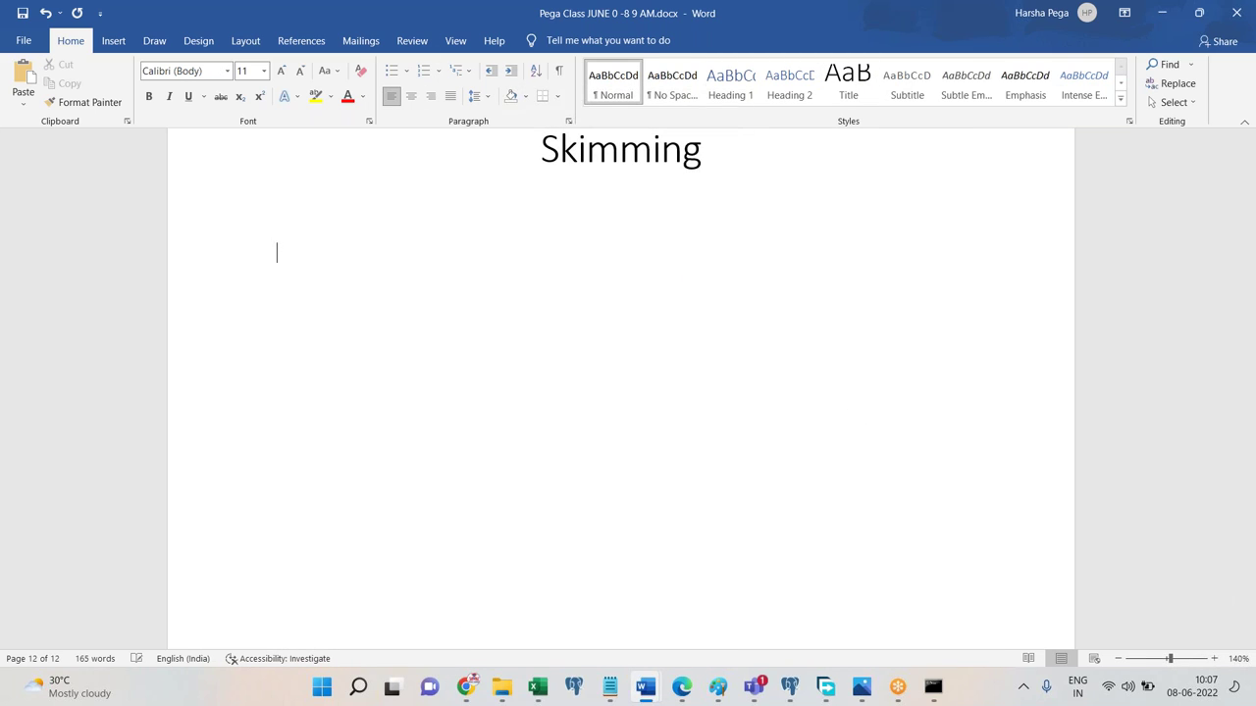
{"action": "left_click", "coordinate": [681, 686]}
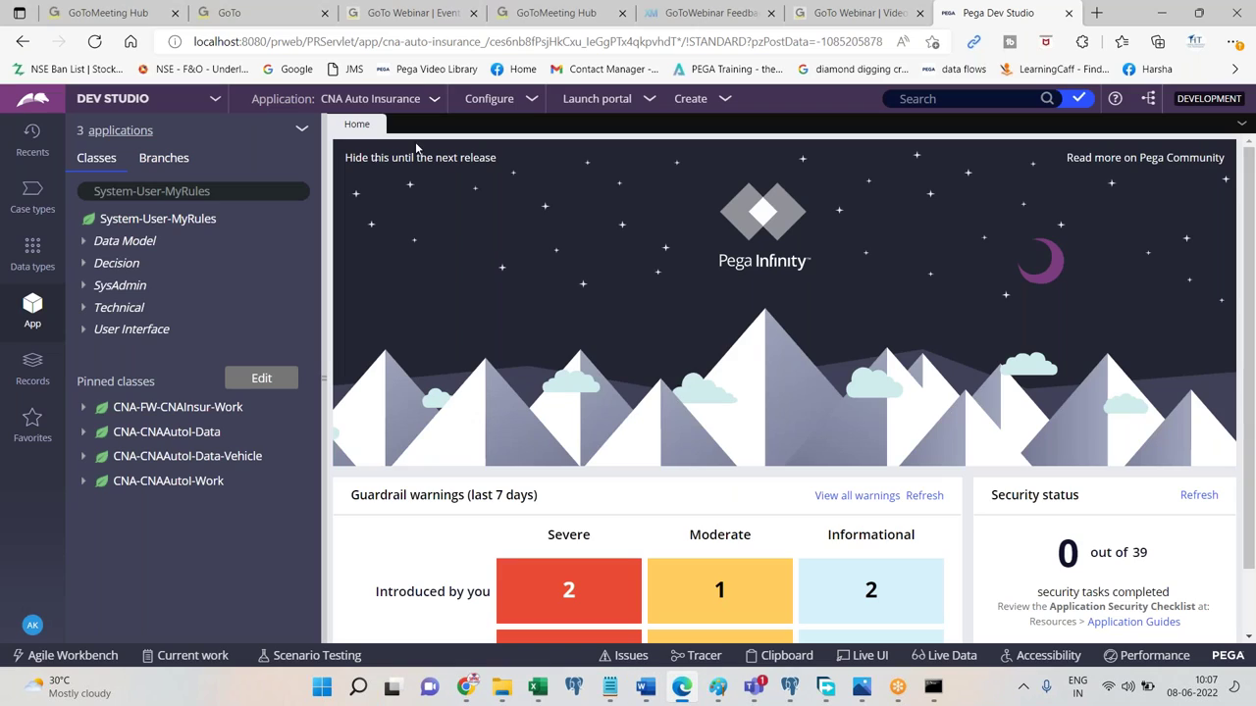
Navigate Configure > System > Refactor > RuleSets to reach the Skim a RuleSet utility.
{"action": "left_click", "coordinate": [523, 102]}
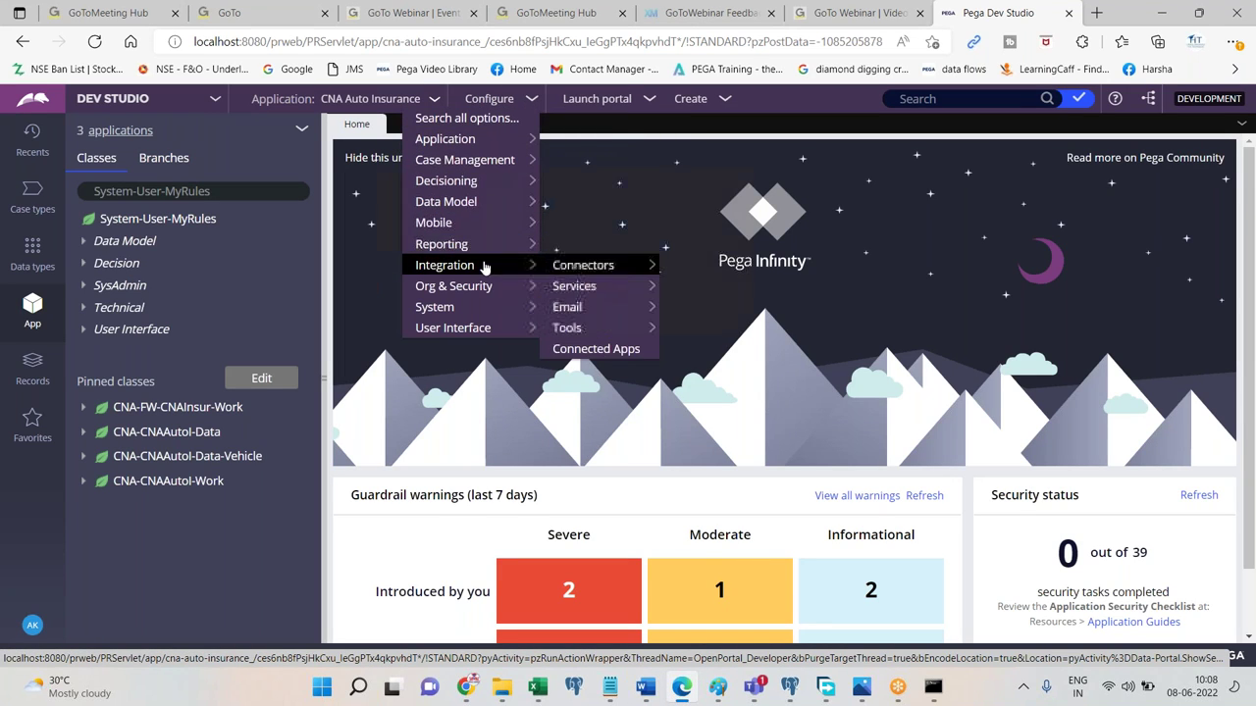
{"action": "mouse_move", "coordinate": [484, 289]}
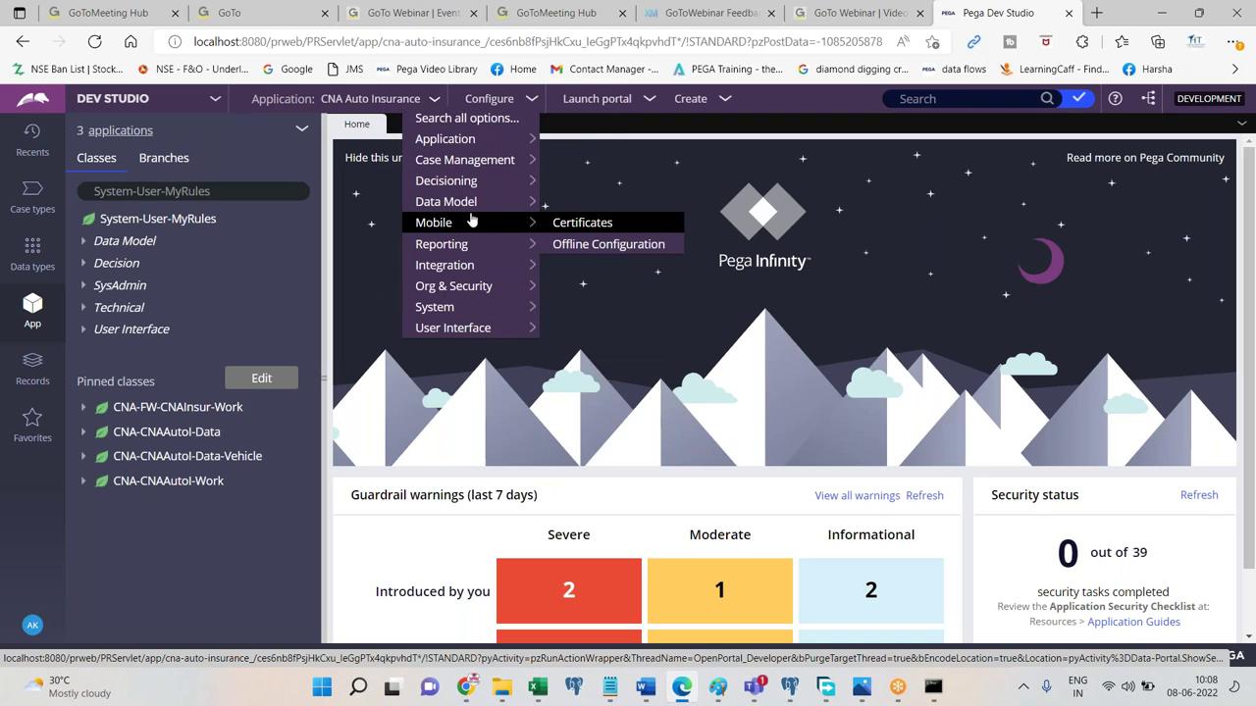
{"action": "mouse_move", "coordinate": [478, 268]}
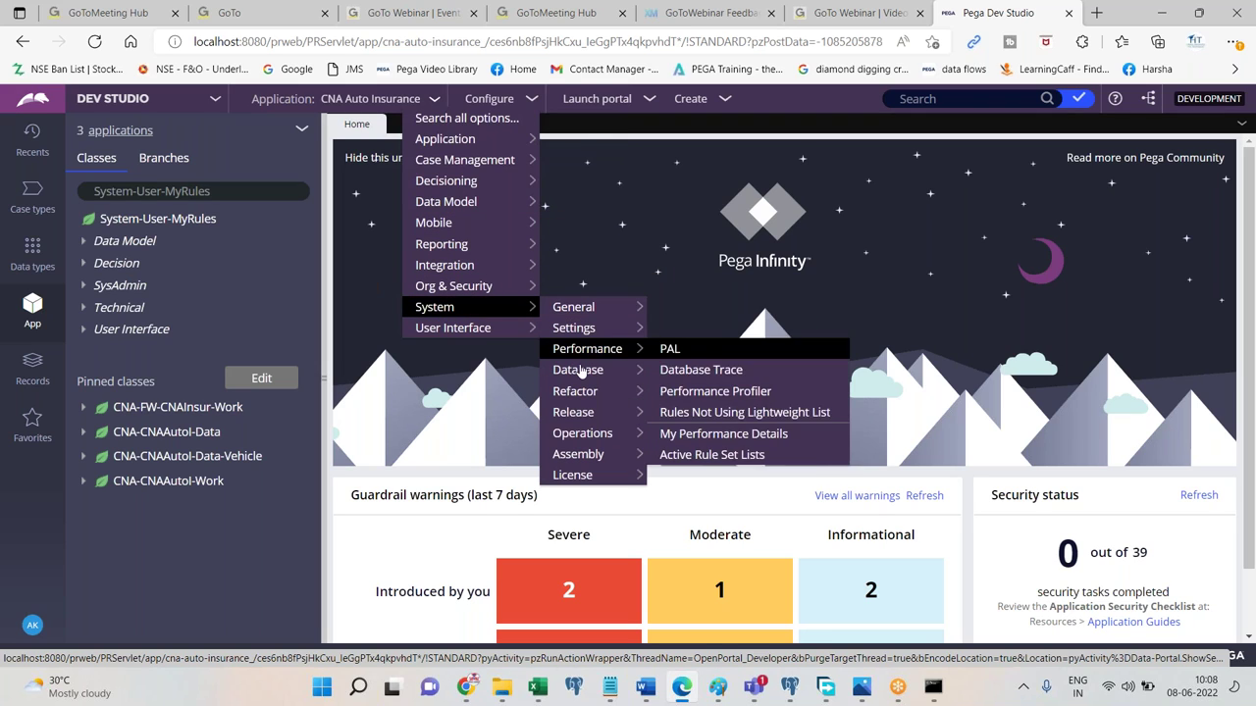
{"action": "mouse_move", "coordinate": [581, 393]}
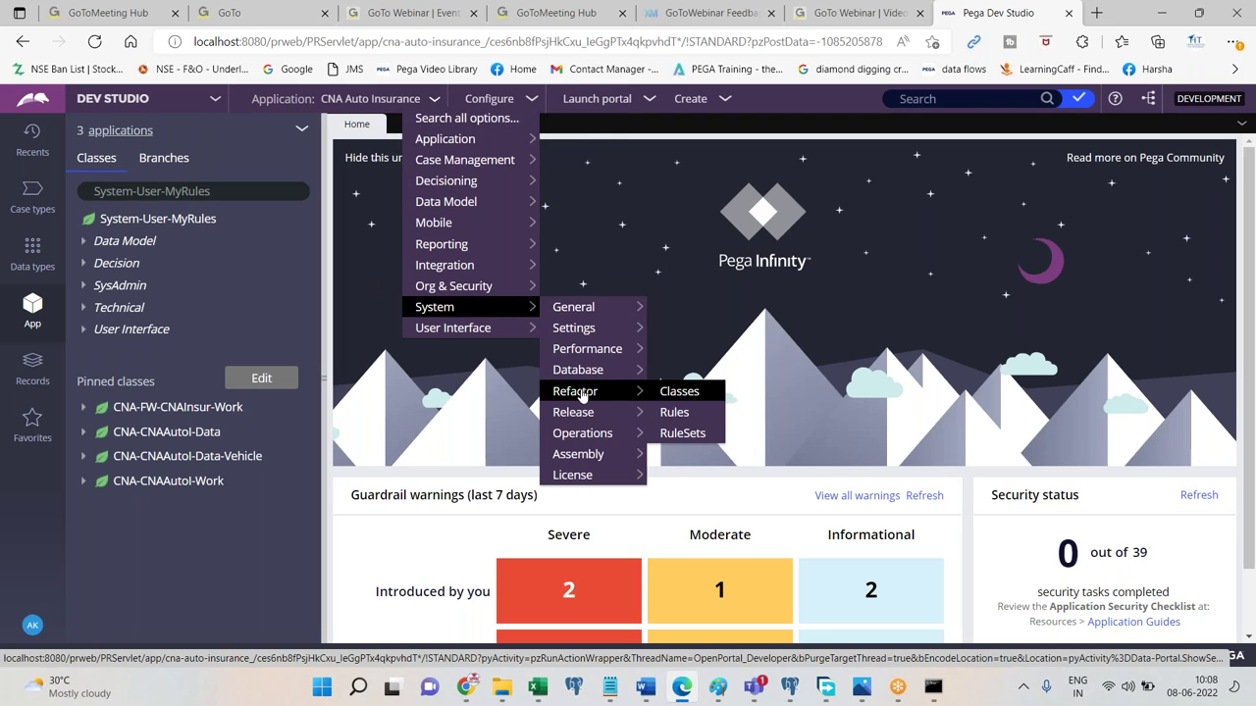
{"action": "left_click", "coordinate": [687, 434]}
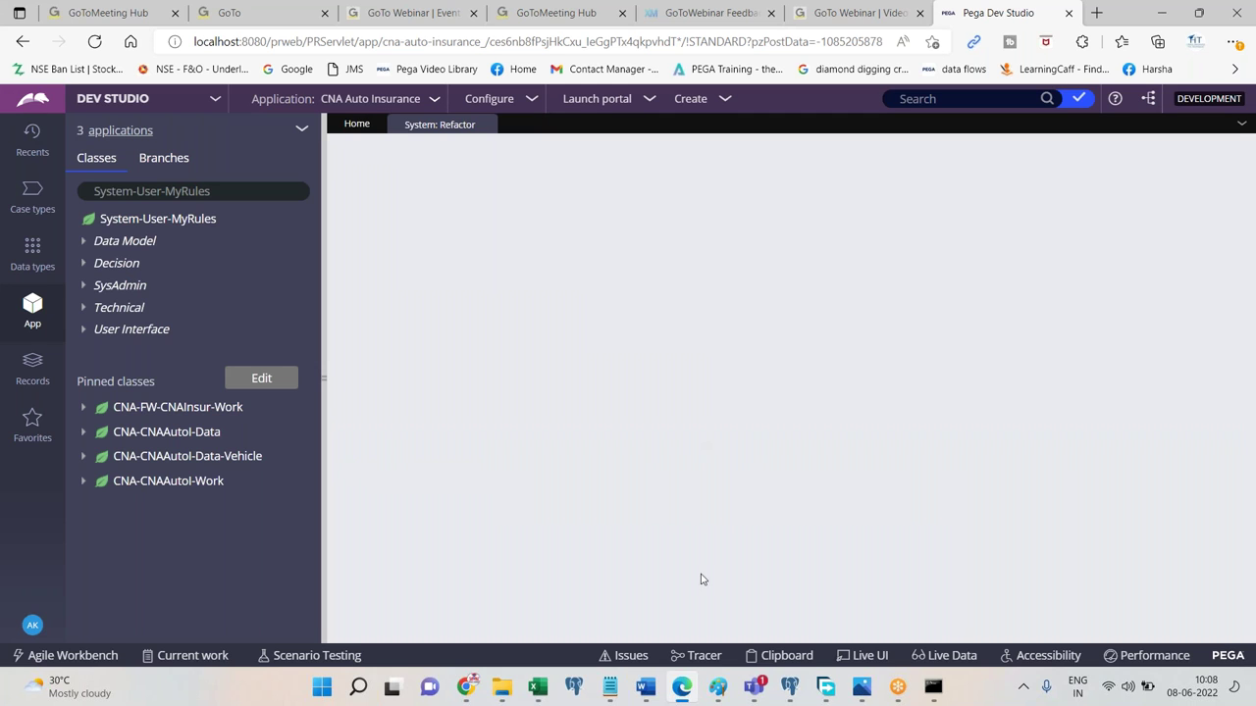
{"action": "left_click", "coordinate": [687, 694]}
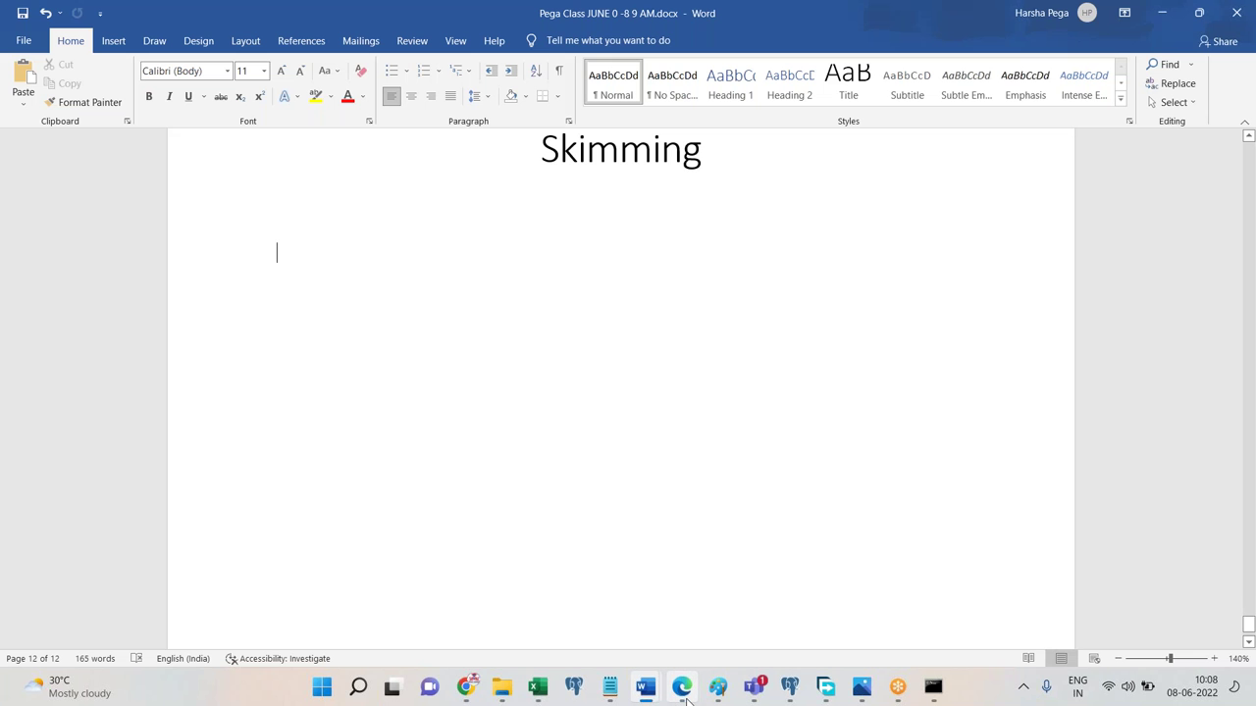
{"action": "left_click", "coordinate": [686, 687]}
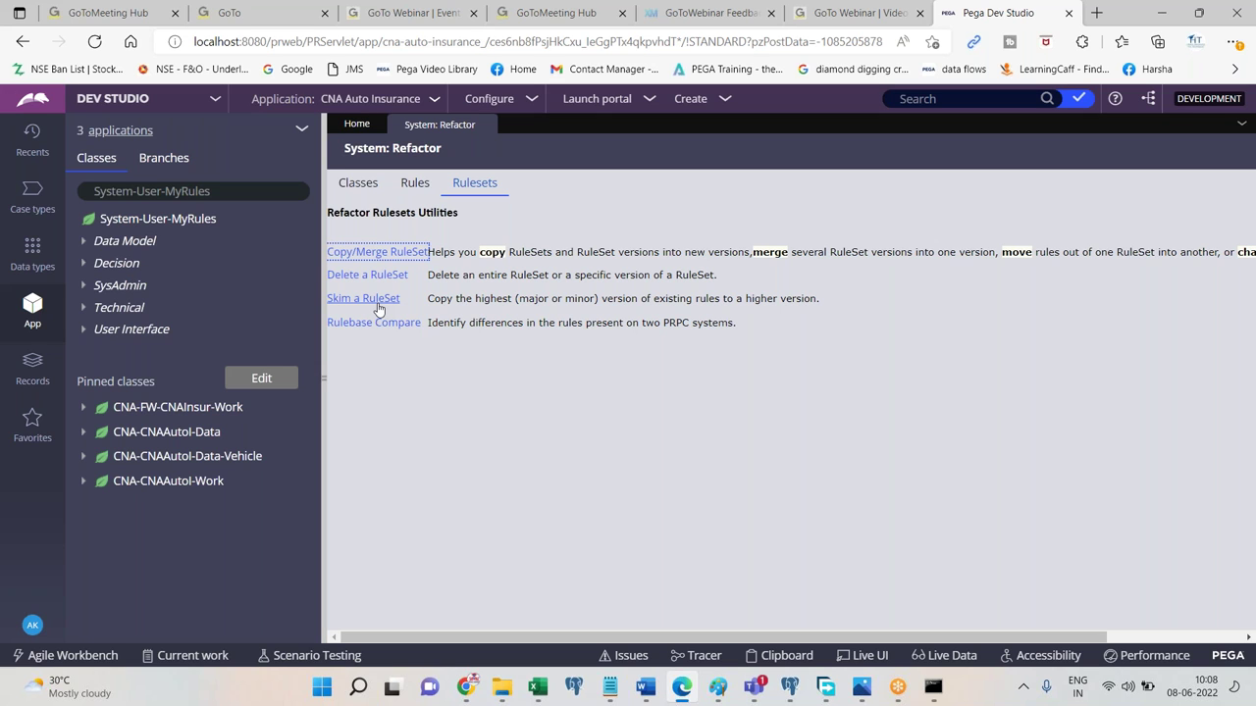
Paste the refactor menu screenshot into the notes and add 'Click on skim a rule set'.
{"action": "left_click", "coordinate": [682, 689]}
{"action": "key", "text": "ctrl+v"}
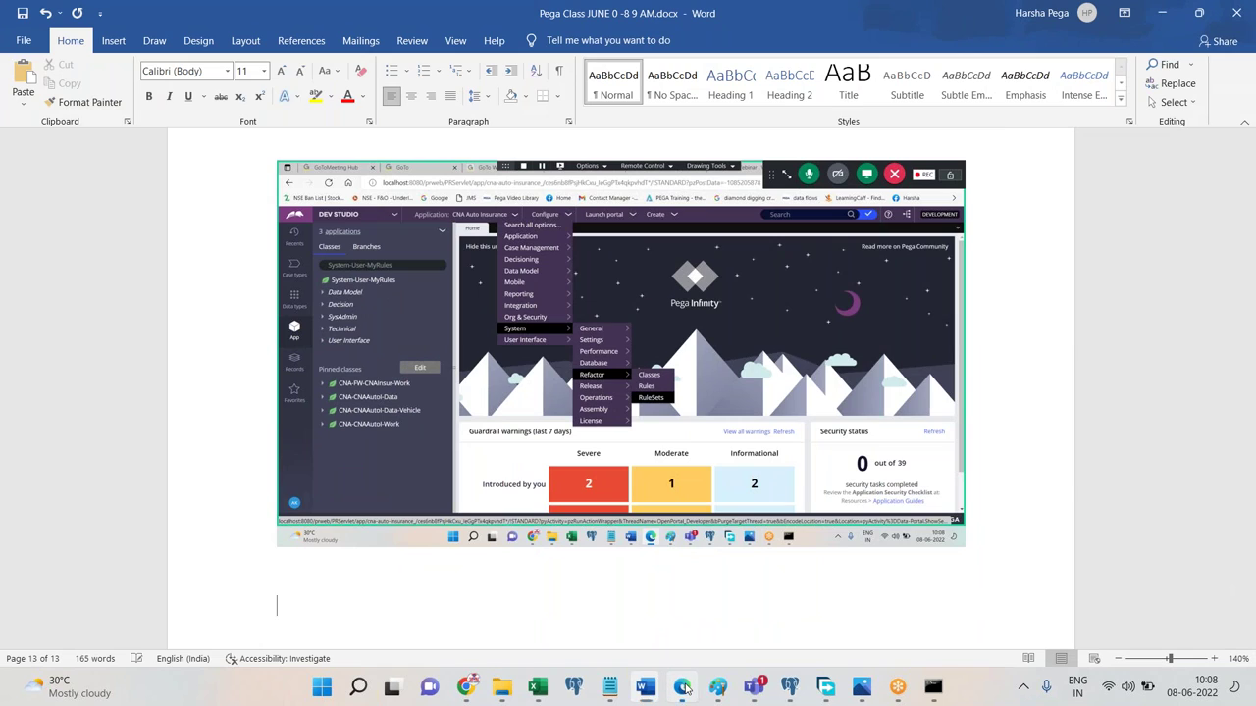
{"action": "left_click", "coordinate": [682, 688]}
{"action": "left_click", "coordinate": [681, 689]}
{"action": "key", "text": "Return"}
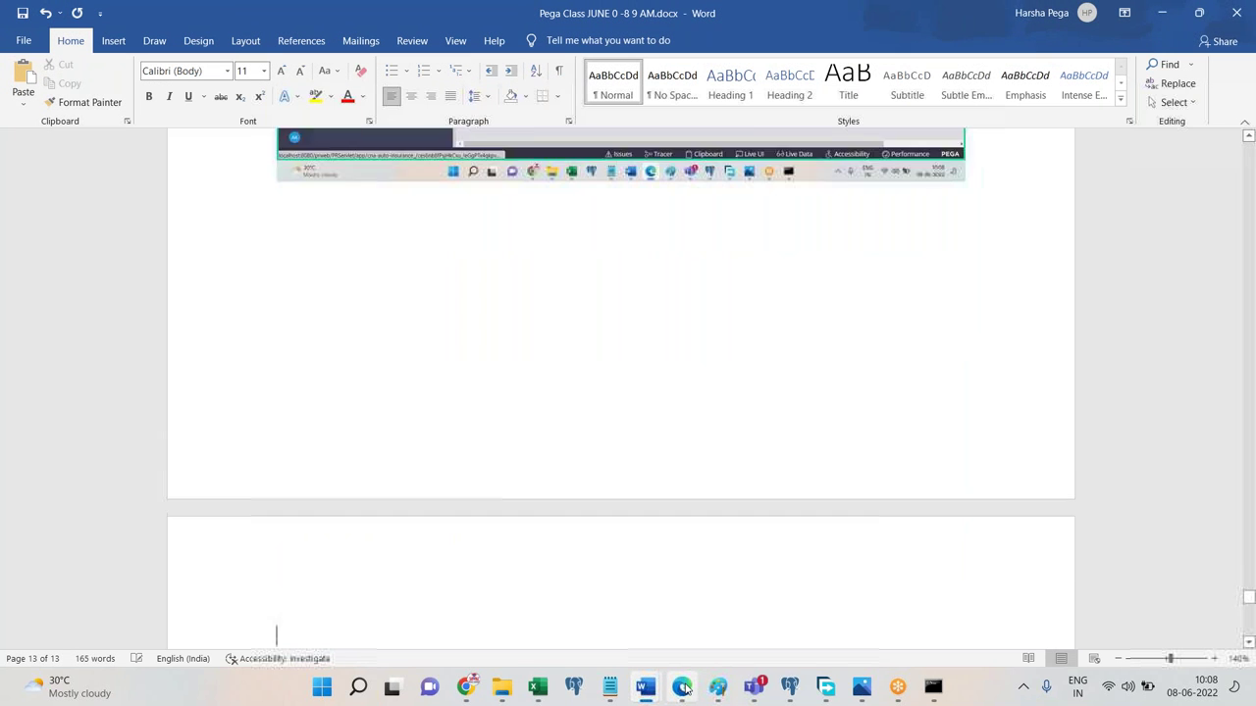
{"action": "type", "text": "Click on skim a rule set"}
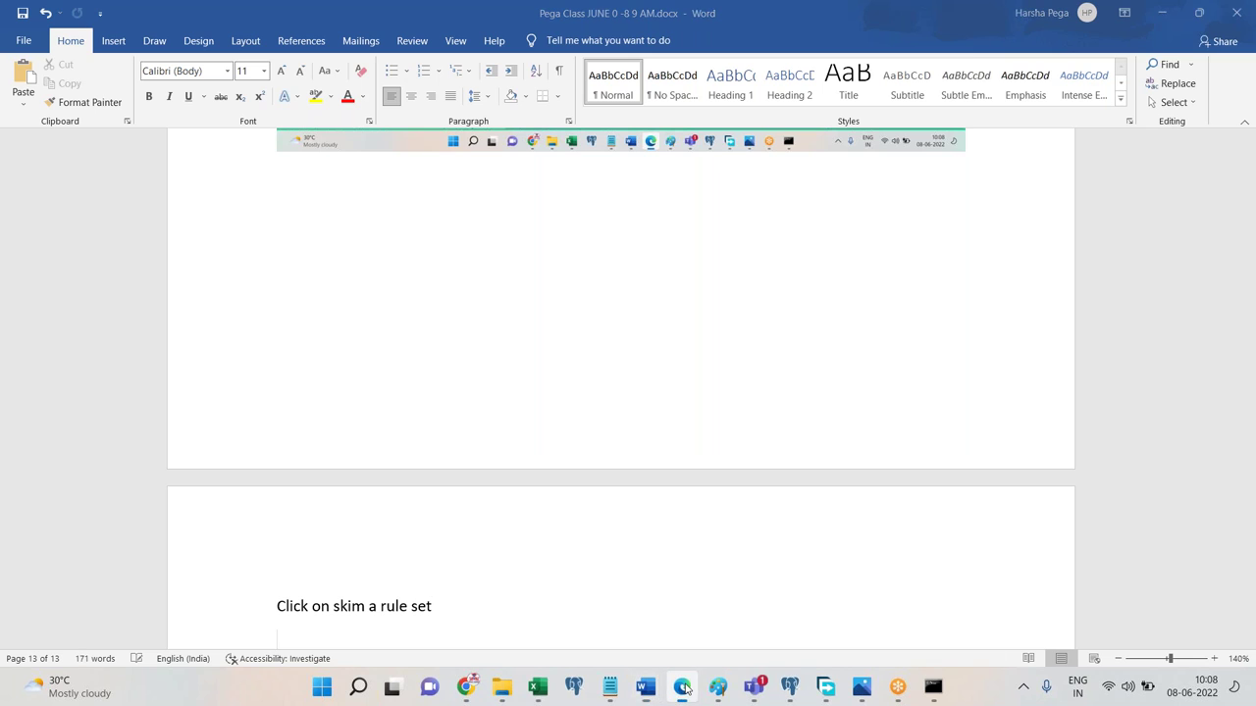
Open the Skim a RuleSet utility and reposition its window.
{"action": "left_click", "coordinate": [681, 688]}
{"action": "left_click", "coordinate": [373, 307]}
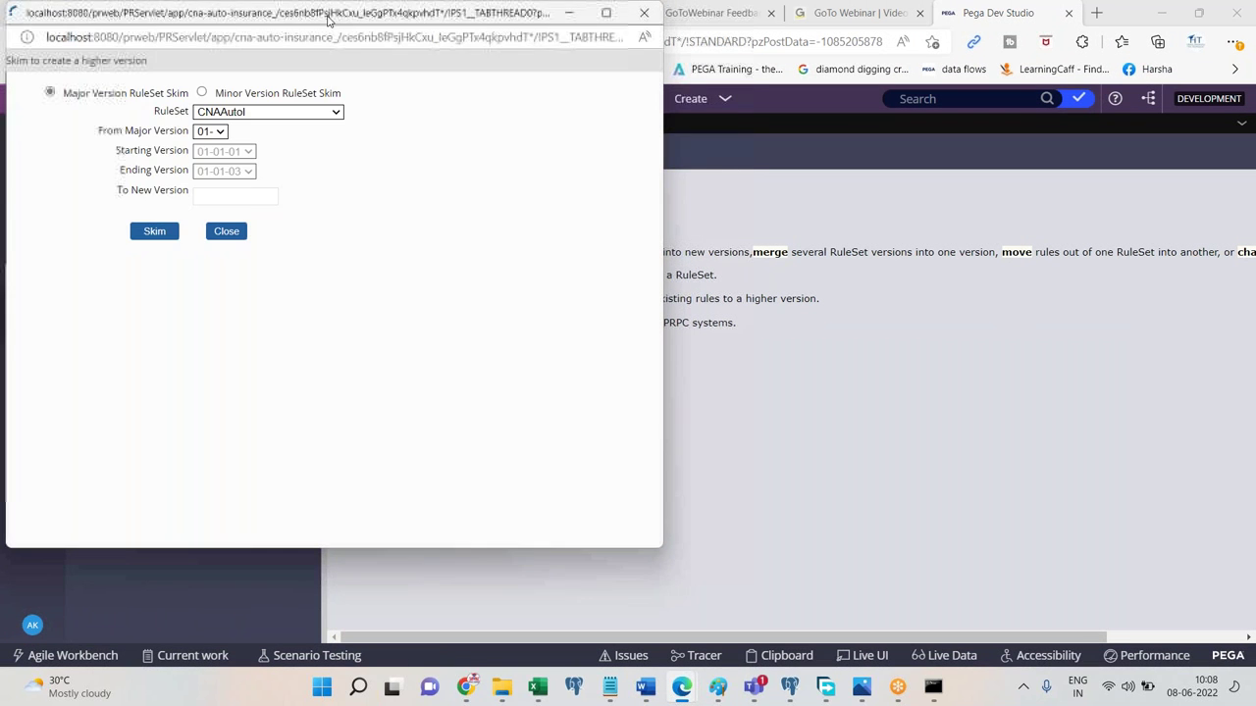
{"action": "left_click_drag", "start_coordinate": [338, 25], "coordinate": [486, 153]}
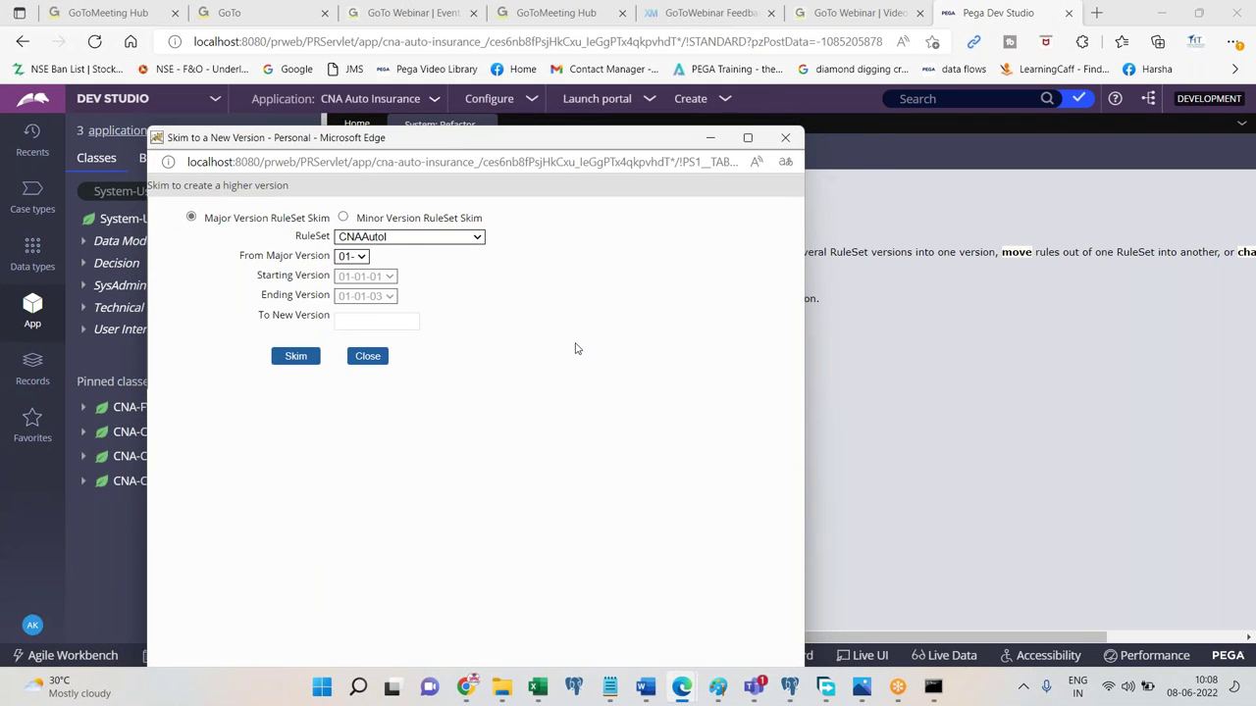
Paste the Skim to a New Version dialog screenshot into the Pega Class notes.
{"action": "mouse_move", "coordinate": [645, 687]}
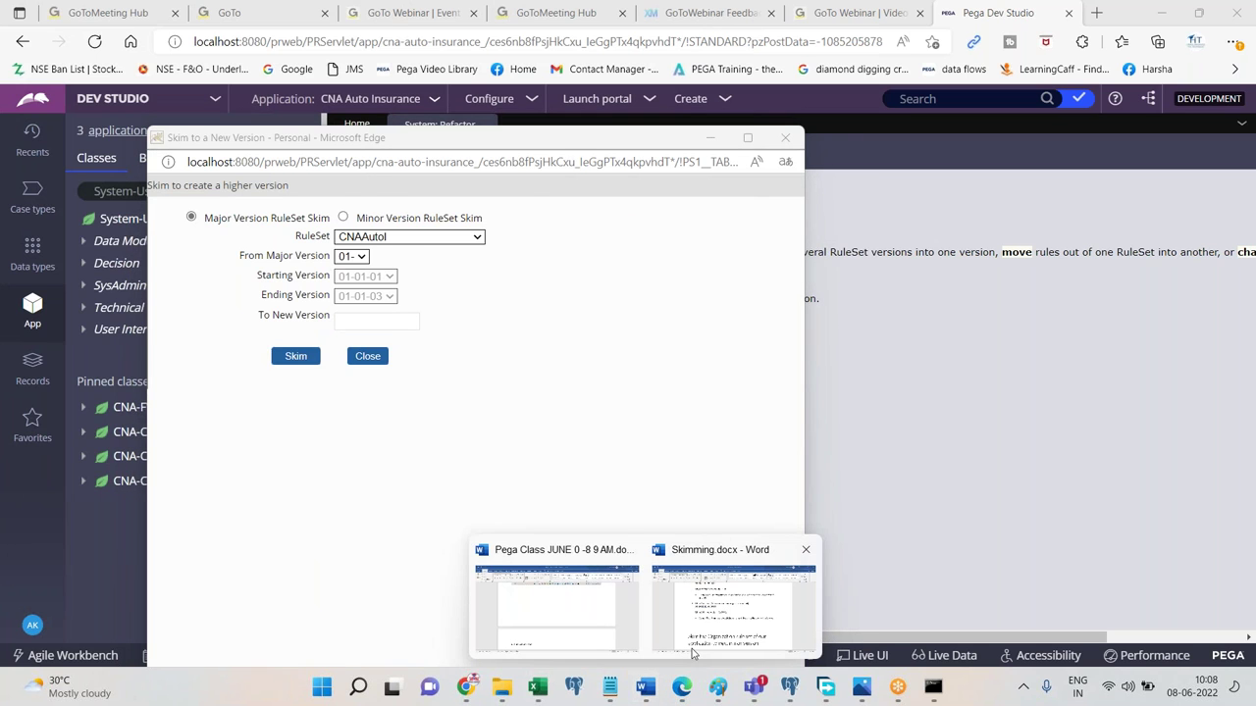
{"action": "mouse_move", "coordinate": [695, 651]}
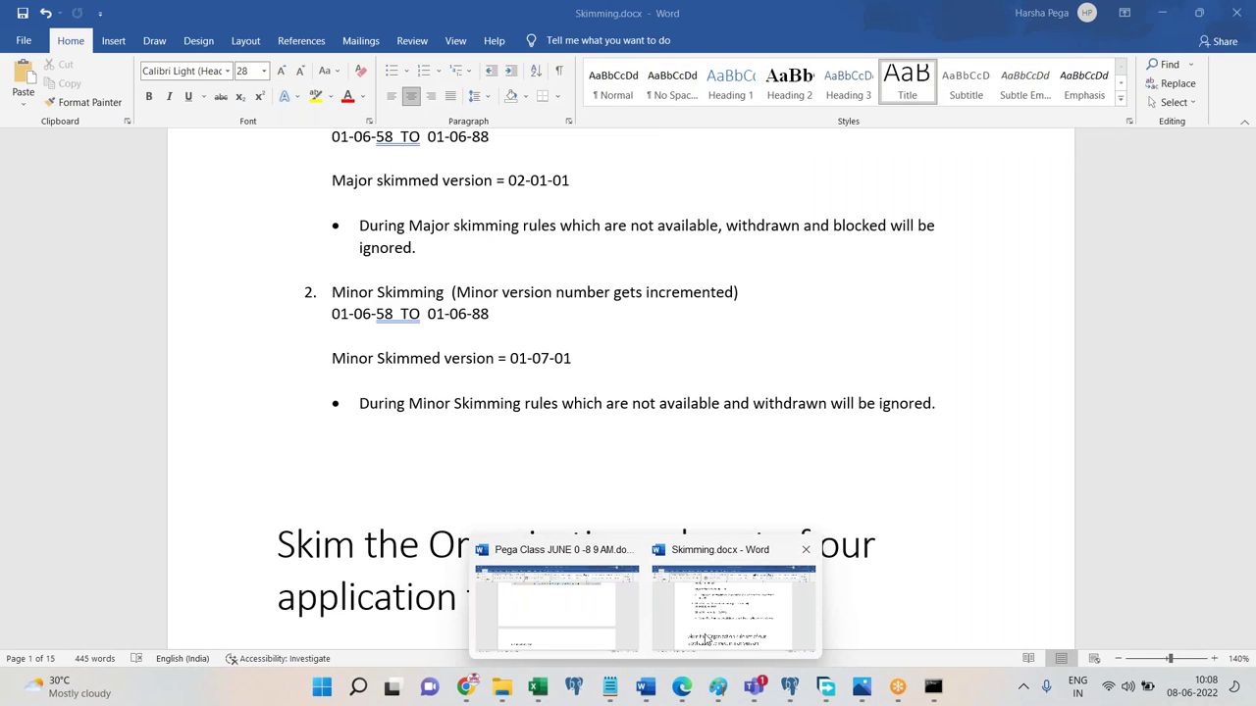
{"action": "left_click", "coordinate": [566, 620]}
{"action": "key", "text": "ctrl+v"}
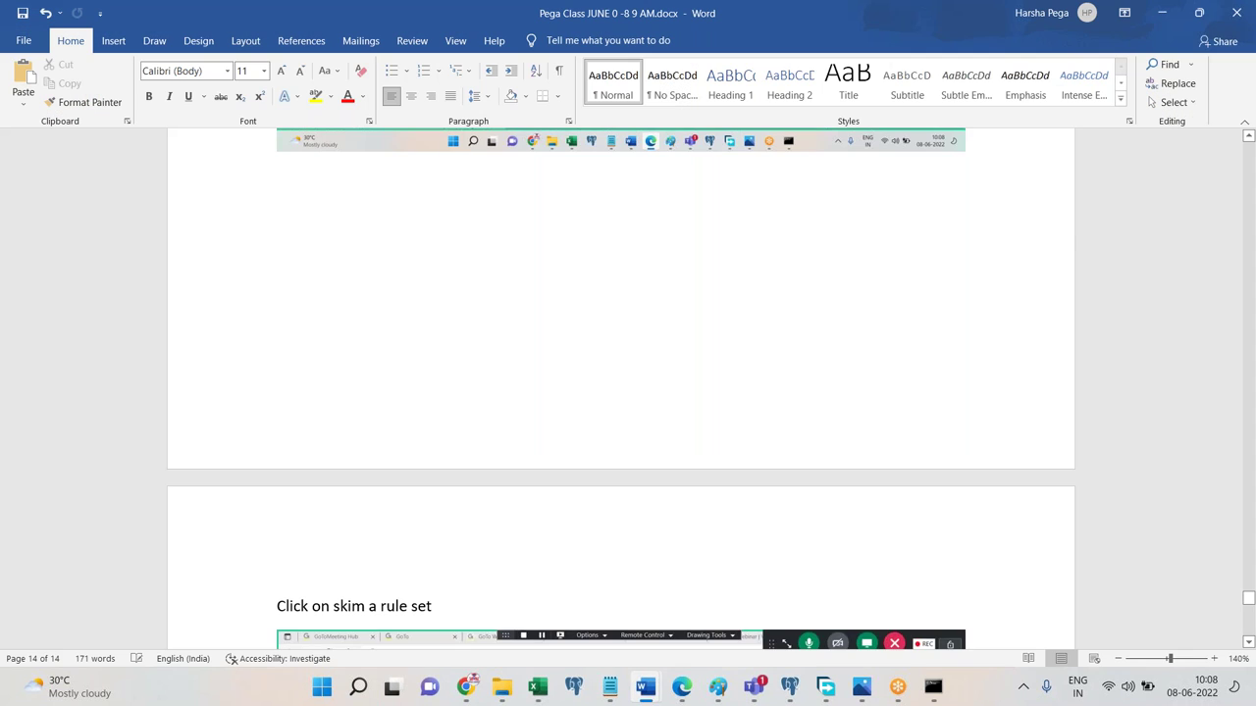
Close Skimming.docx and bring the Skim dialog back to the front.
{"action": "mouse_move", "coordinate": [645, 687]}
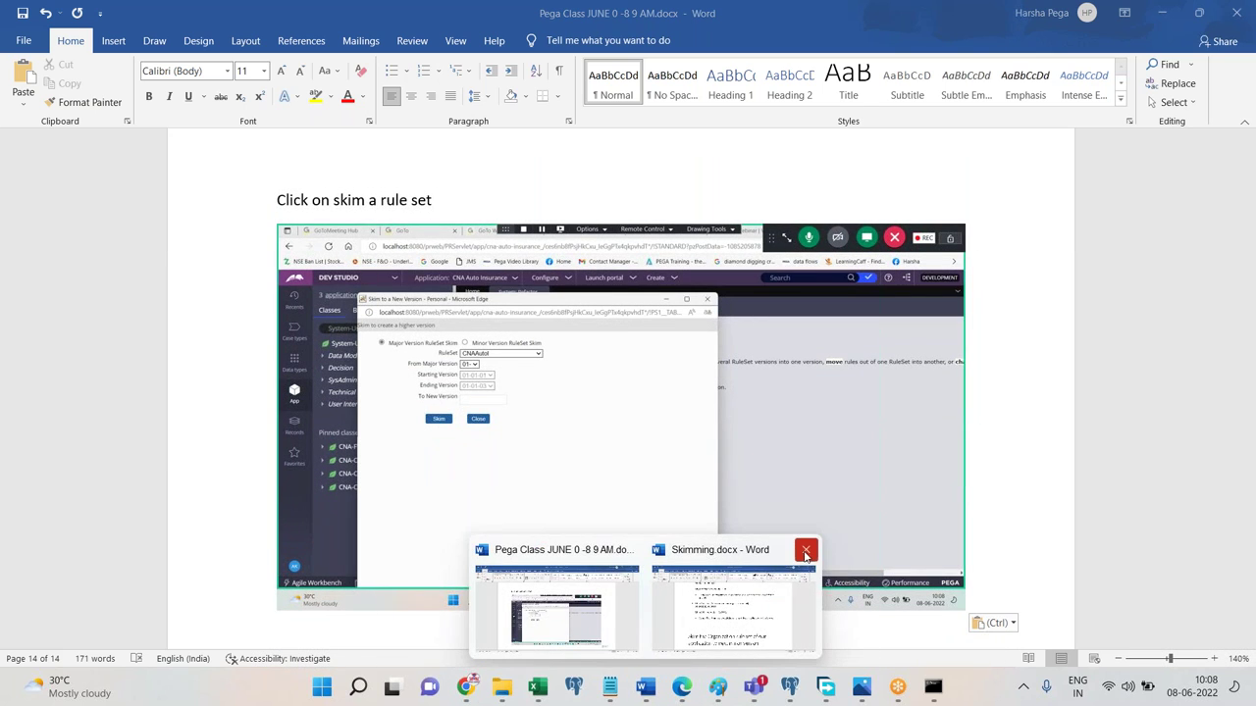
{"action": "left_click", "coordinate": [807, 555]}
{"action": "mouse_move", "coordinate": [680, 687]}
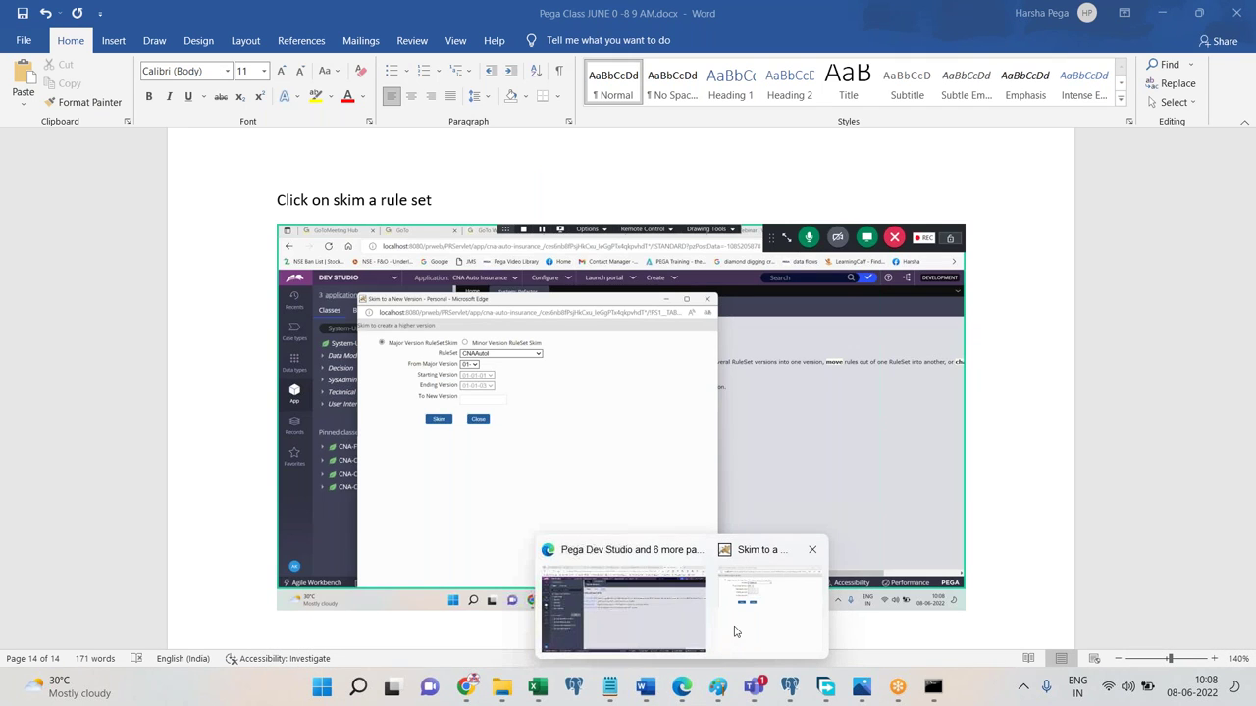
{"action": "left_click", "coordinate": [742, 628]}
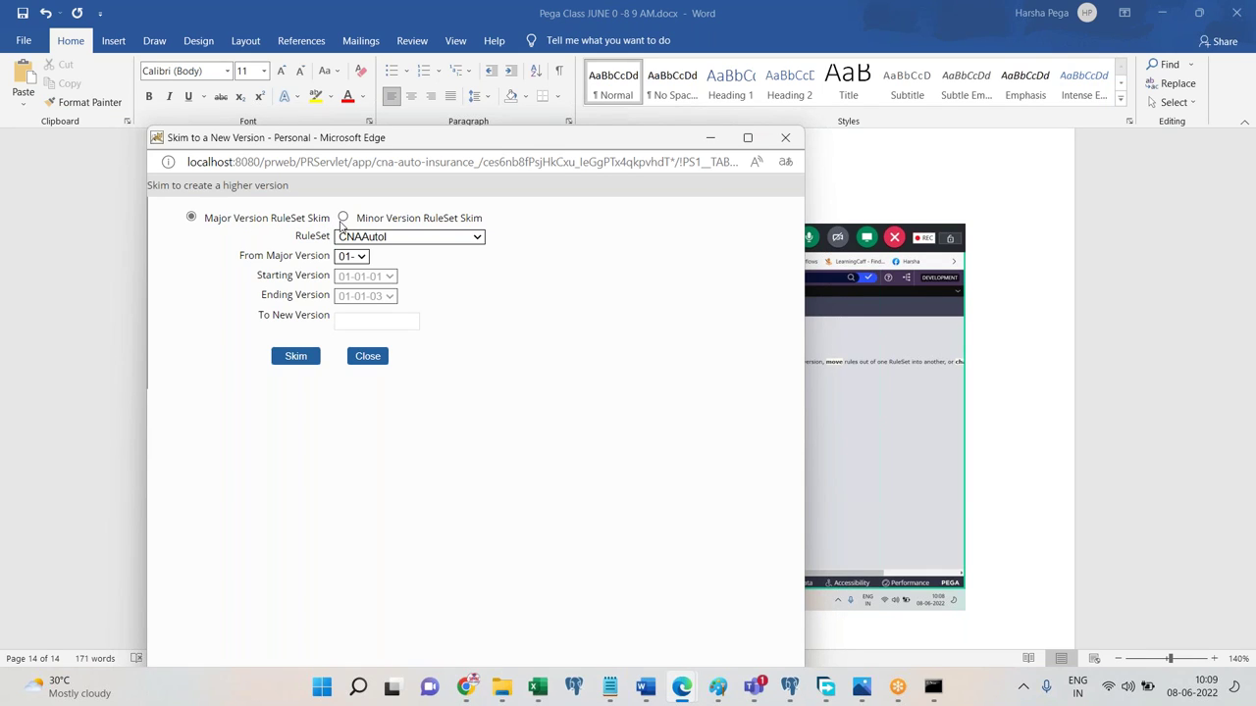
Set the Skim dialog to a Minor Version skim of major 01 into new version 01-02-01.
{"action": "left_click", "coordinate": [358, 258]}
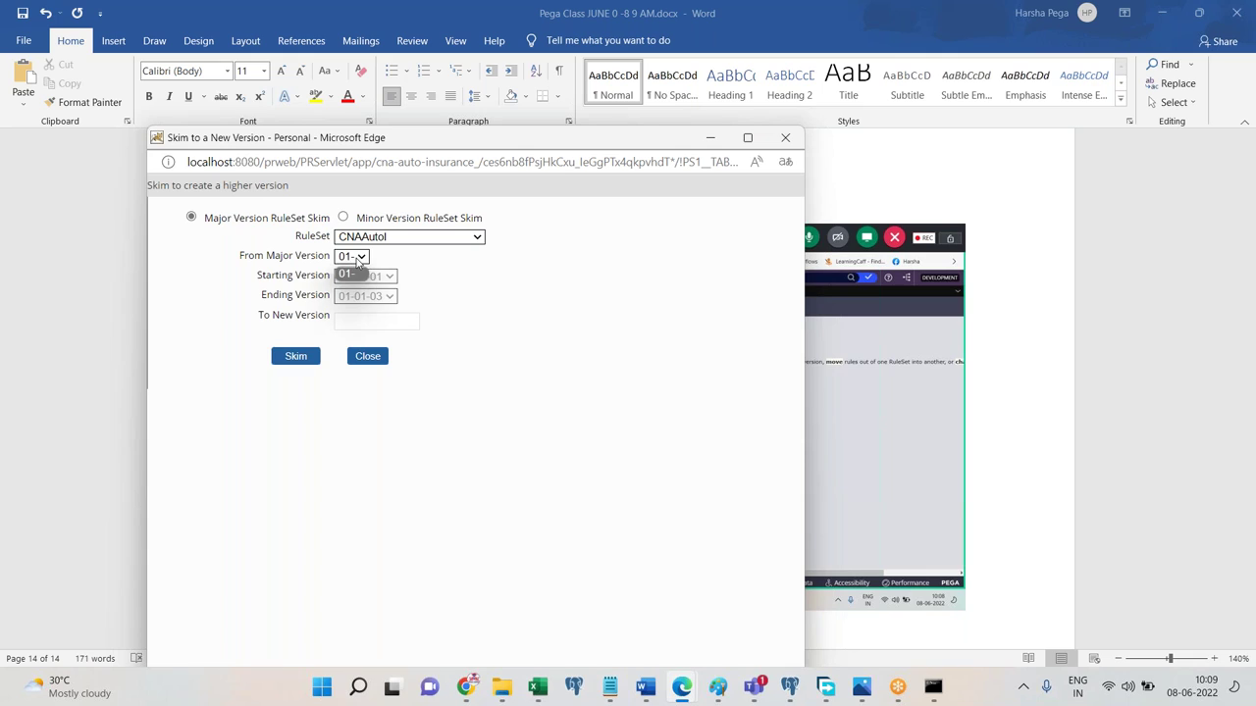
{"action": "left_click", "coordinate": [355, 273]}
{"action": "left_click", "coordinate": [356, 325]}
{"action": "type", "text": "02"}
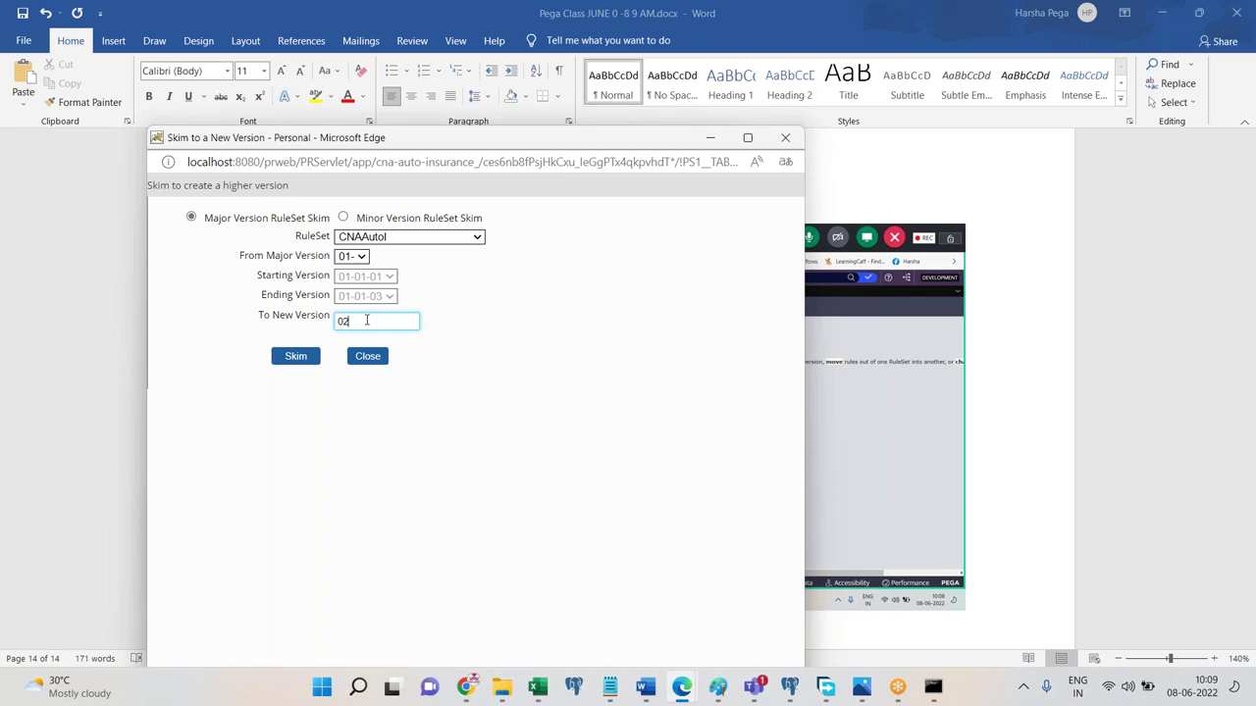
{"action": "left_click", "coordinate": [426, 364]}
{"action": "left_click", "coordinate": [385, 323]}
{"action": "left_click", "coordinate": [342, 217]}
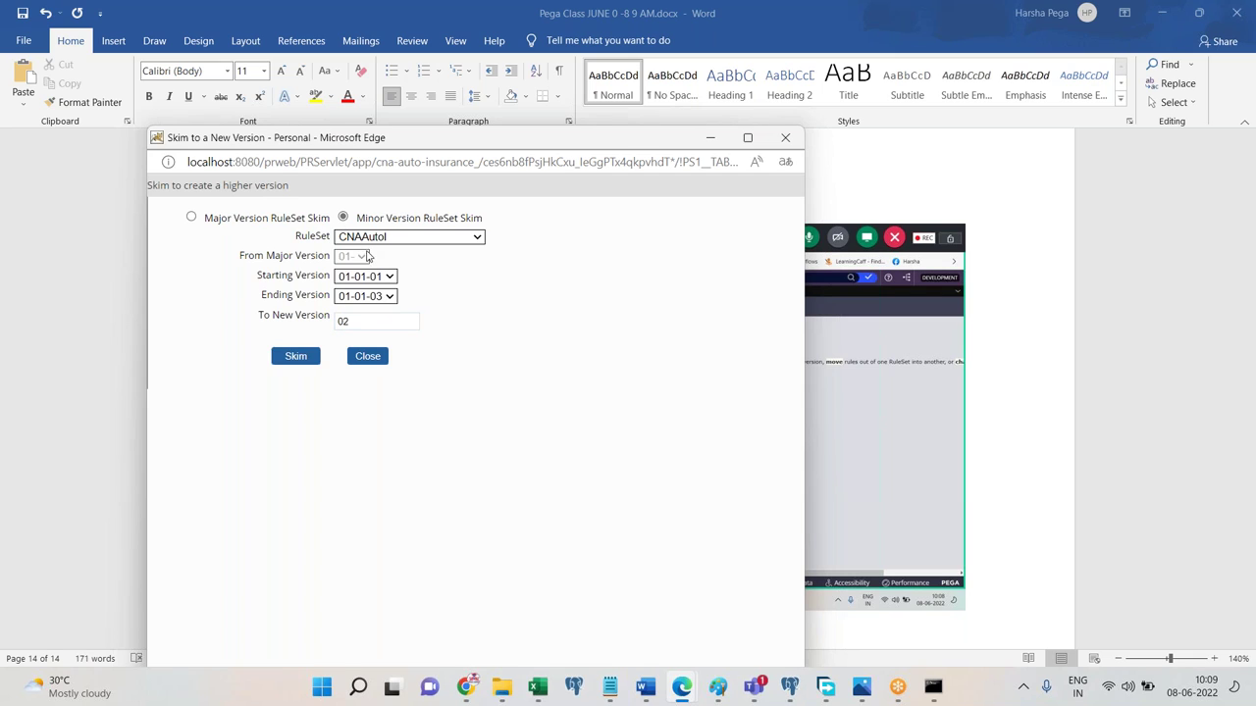
{"action": "left_click", "coordinate": [357, 319]}
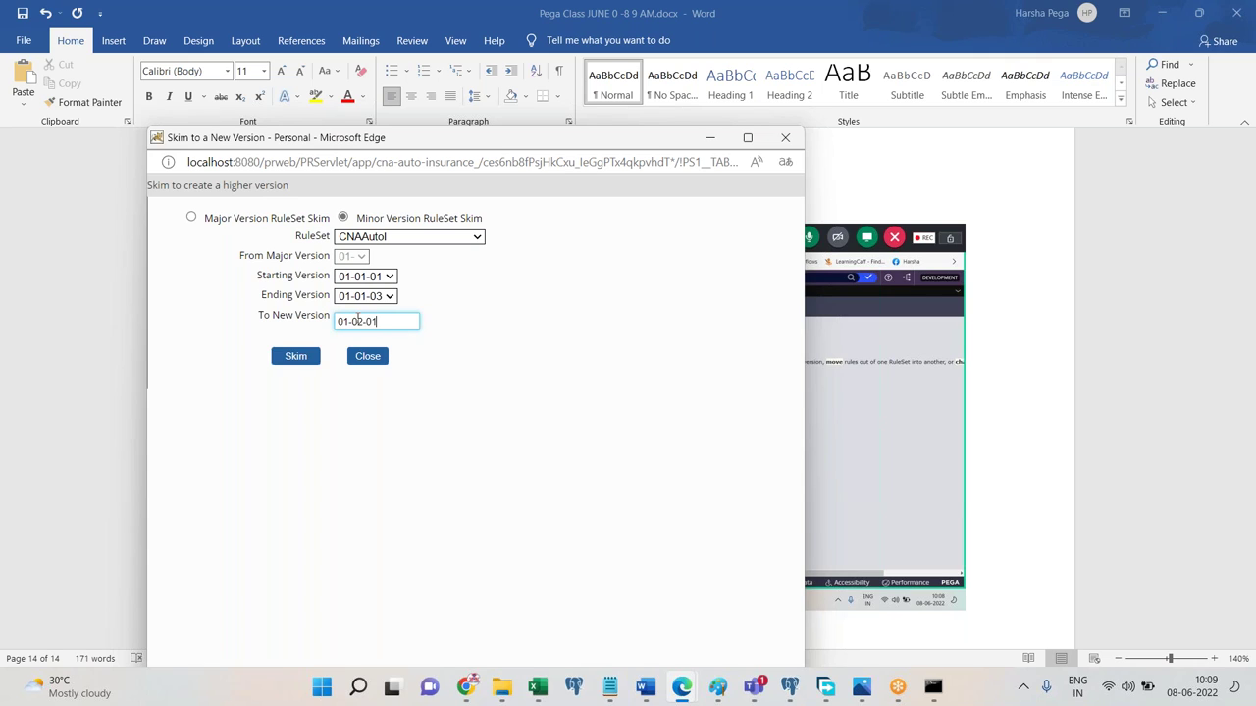
{"action": "left_click", "coordinate": [511, 373]}
{"action": "double_click", "coordinate": [399, 332]}
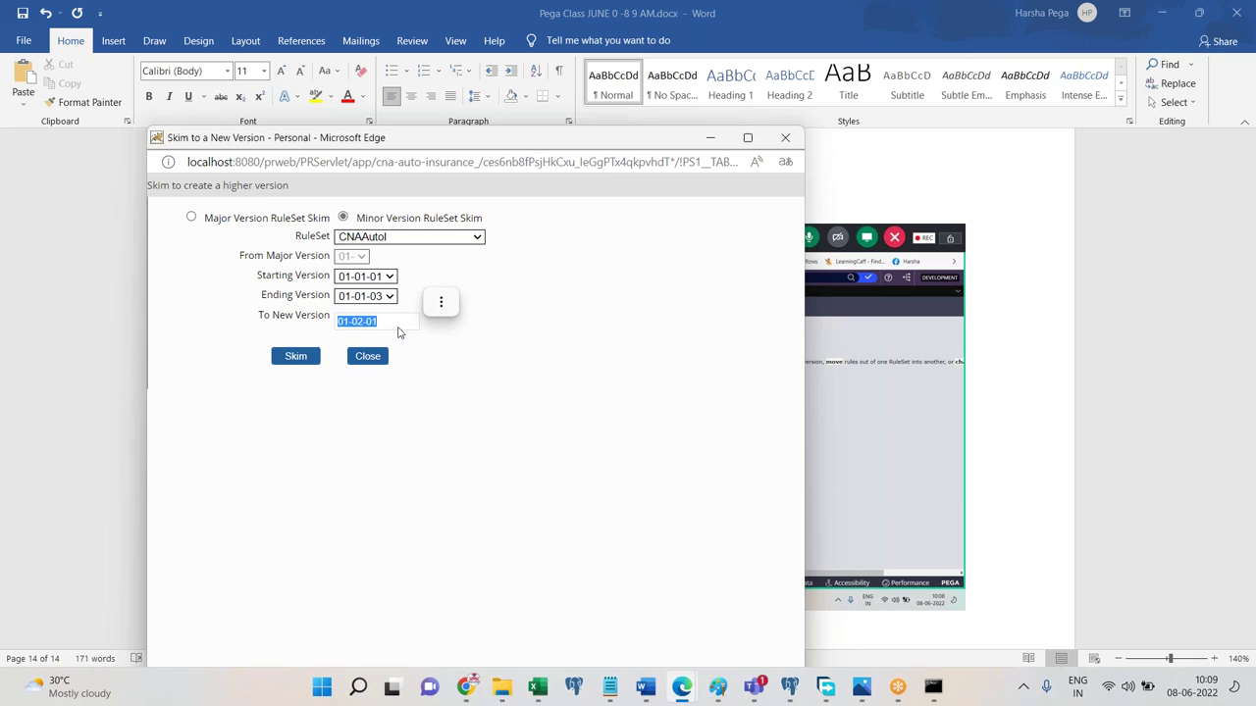
{"action": "left_click", "coordinate": [644, 687]}
Paste the filled skim dialog screenshot and start skimming CNAAutoI to 01-02-01.
{"action": "key", "text": "ctrl+v"}
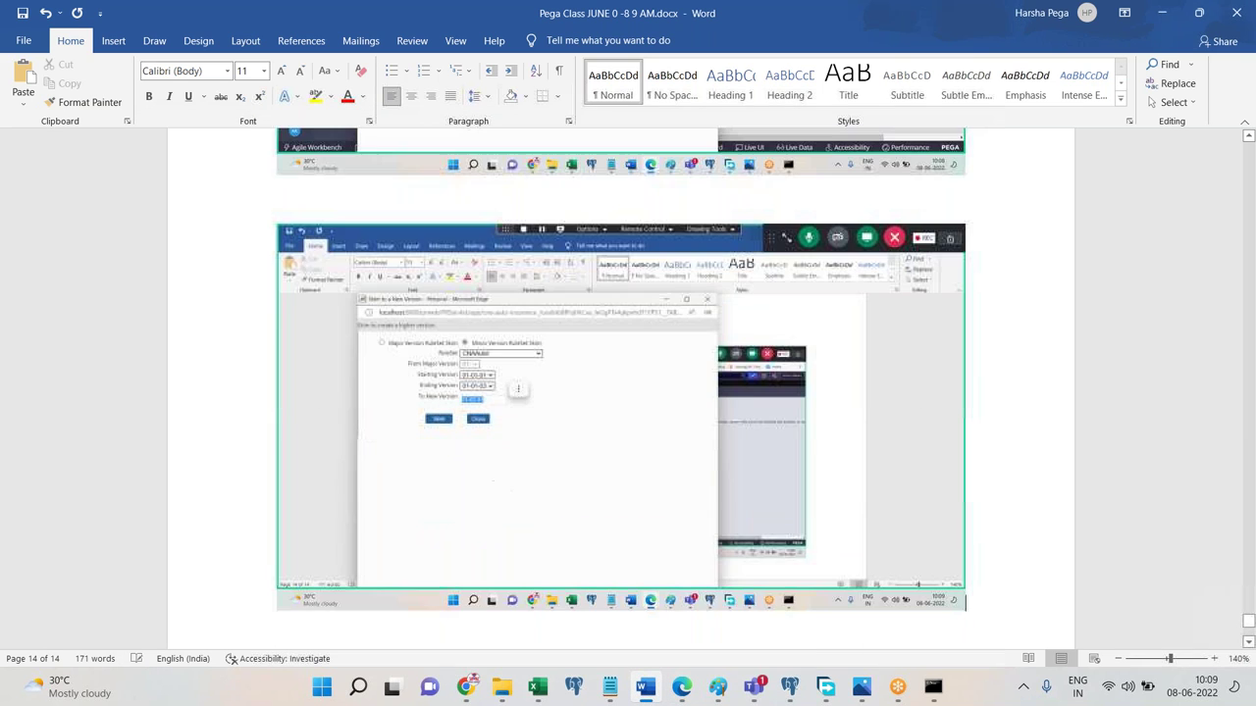
{"action": "mouse_move", "coordinate": [681, 687]}
{"action": "left_click", "coordinate": [724, 616]}
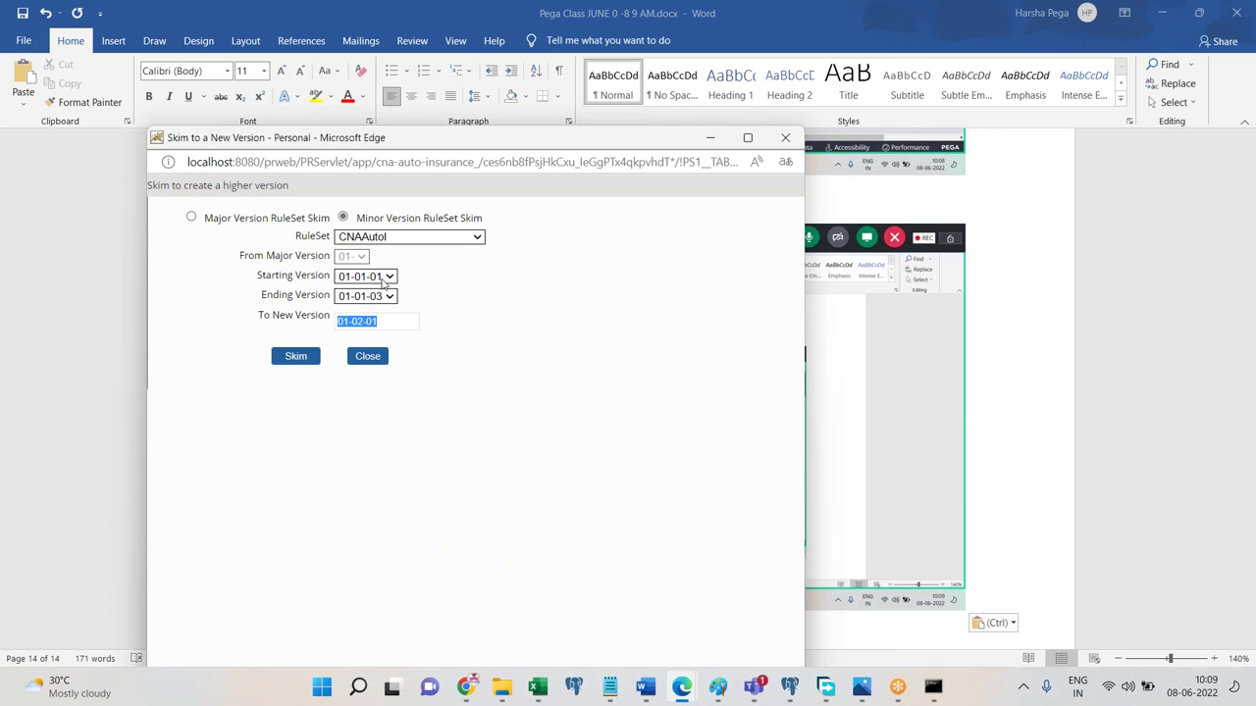
{"action": "left_click", "coordinate": [359, 321]}
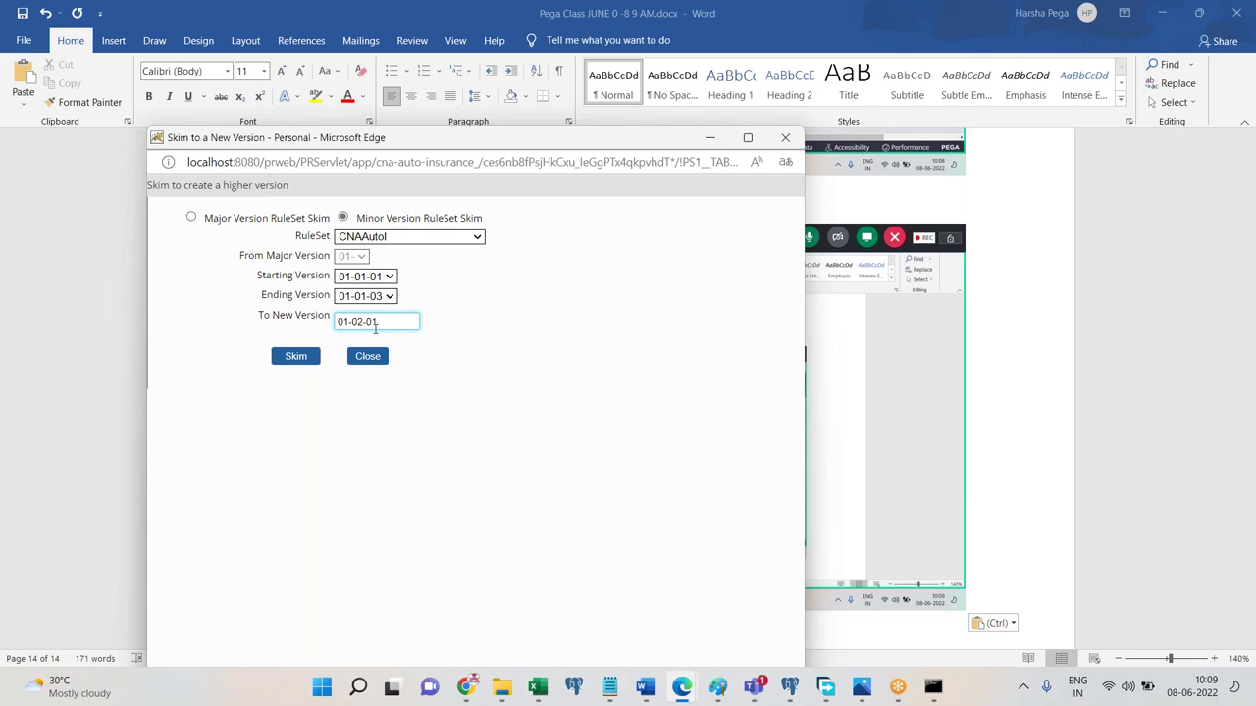
{"action": "left_click", "coordinate": [304, 362]}
Add the line 'Click on skim' to the notes and bring back the skim progress window.
{"action": "left_click", "coordinate": [677, 687]}
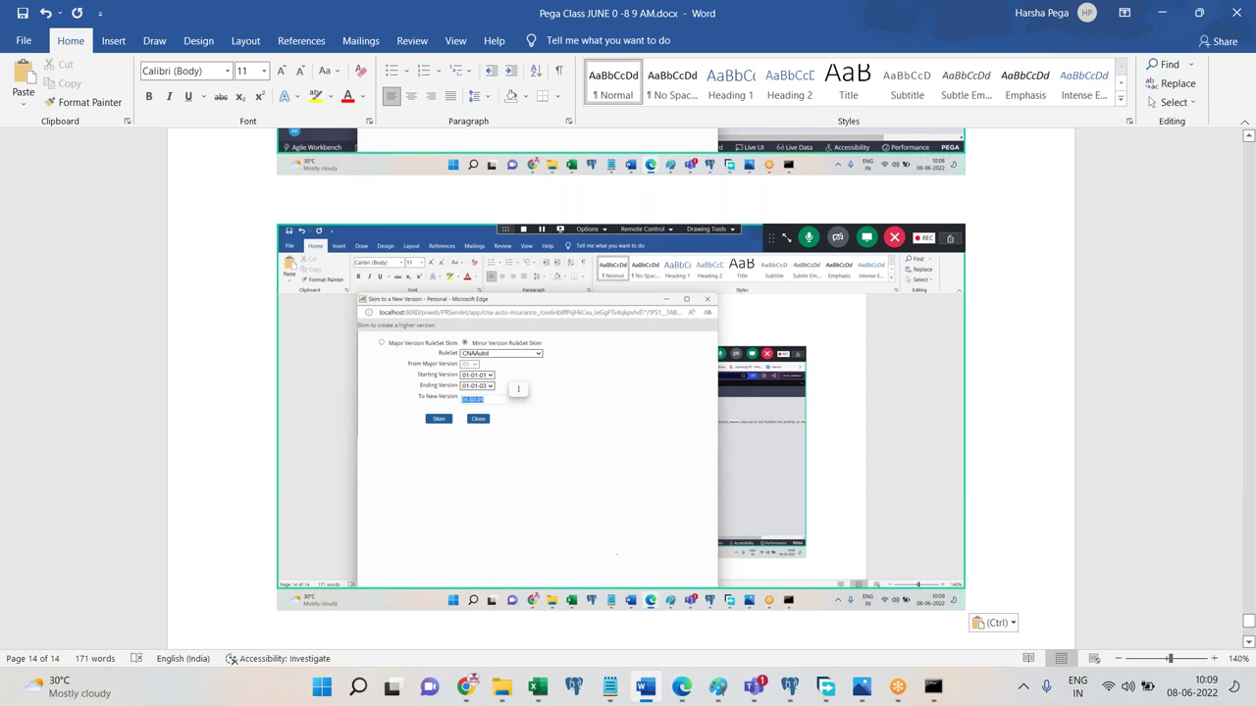
{"action": "type", "text": "Click "}
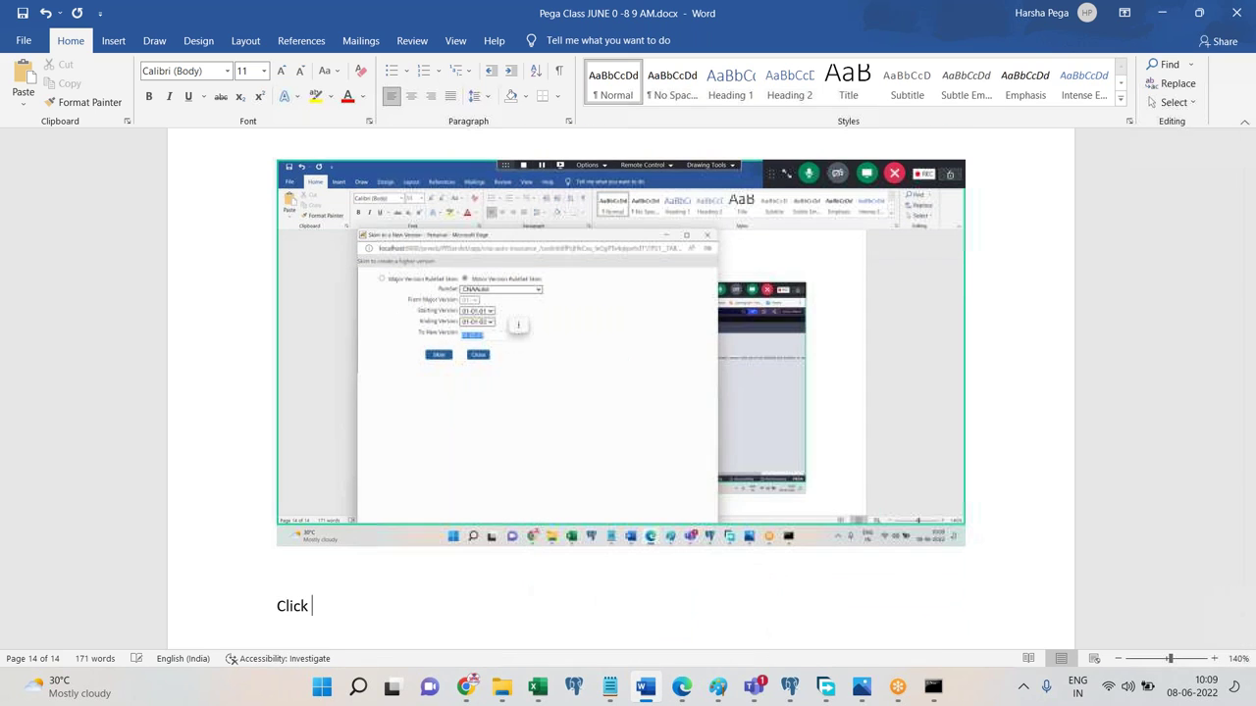
{"action": "type", "text": "on skim"}
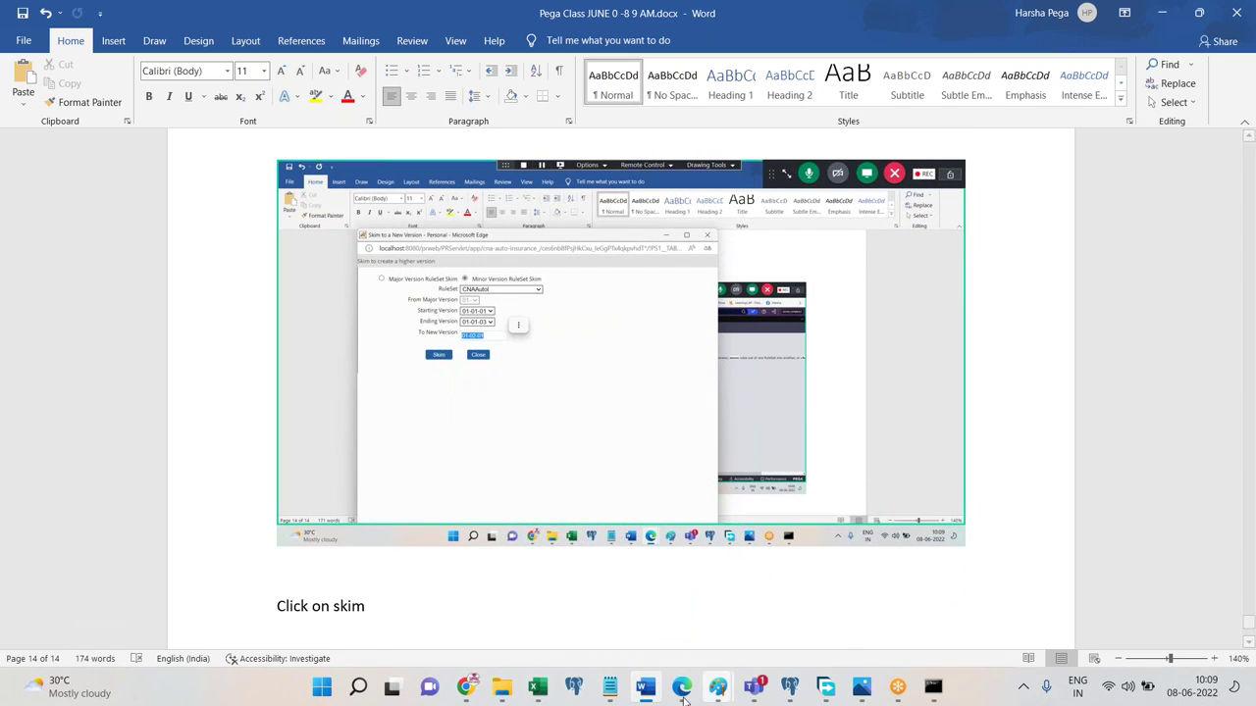
{"action": "mouse_move", "coordinate": [681, 687]}
{"action": "left_click", "coordinate": [755, 630]}
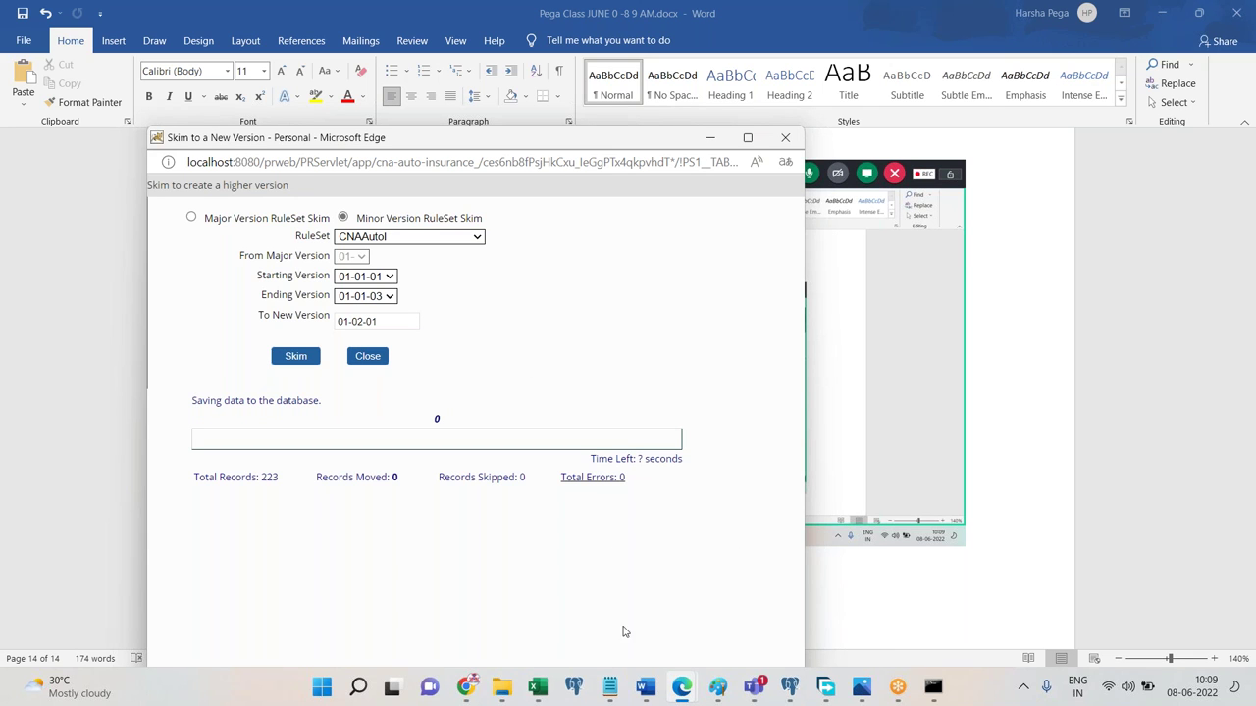
Paste the skim-in-progress screenshot into the notes and return to the skim window until it completes.
{"action": "left_click", "coordinate": [646, 685]}
{"action": "mouse_move", "coordinate": [667, 684]}
{"action": "key", "text": "ctrl+v"}
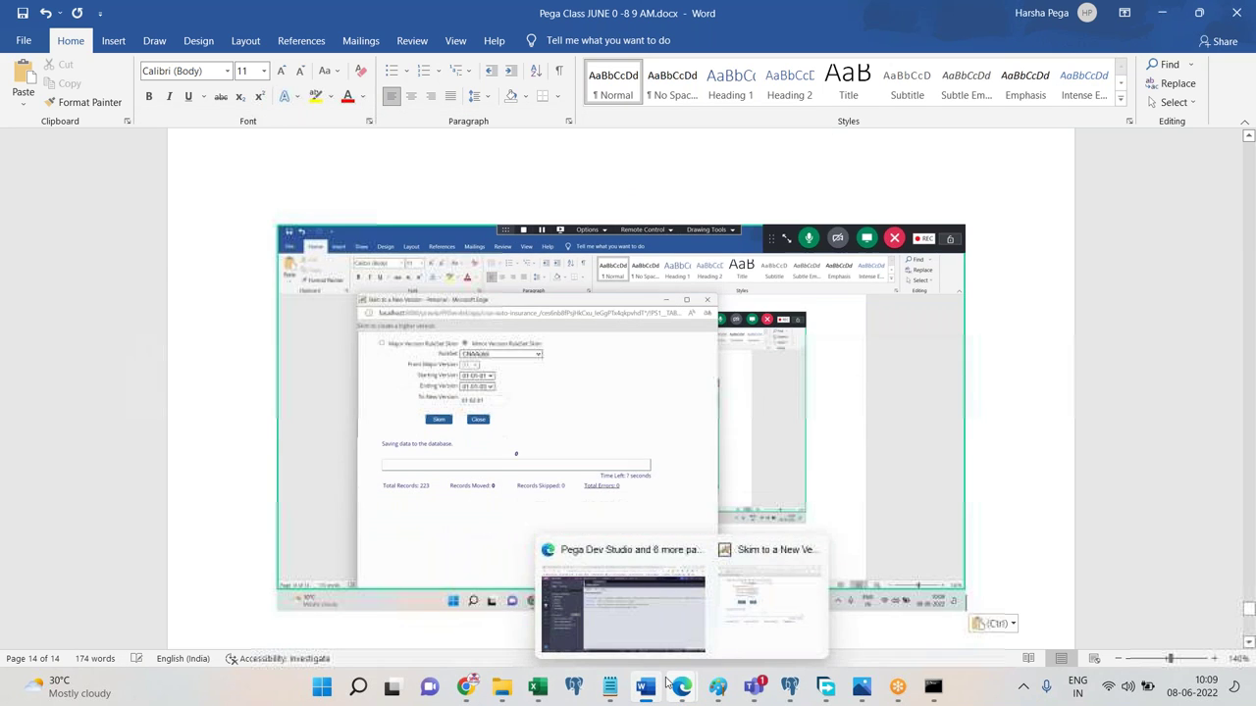
{"action": "left_click", "coordinate": [760, 614]}
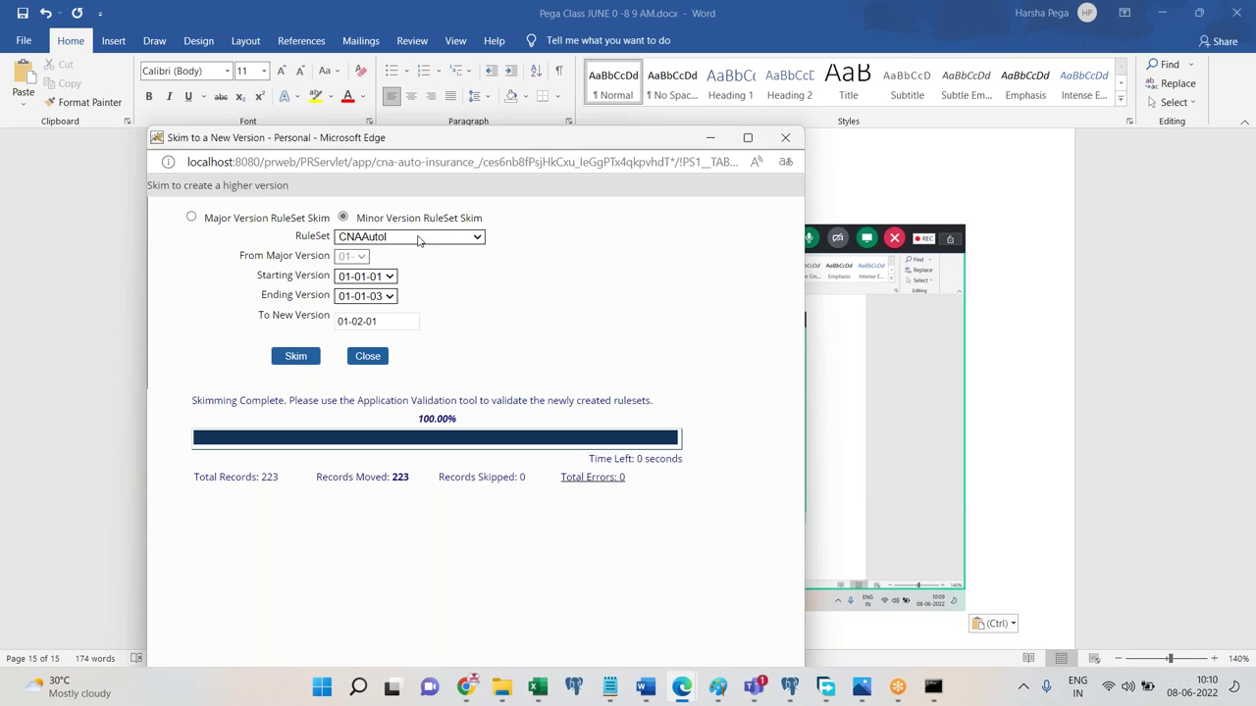
Paste the completed-skim screenshot, add a 'Close' line, and close the skim window.
{"action": "left_click", "coordinate": [643, 689]}
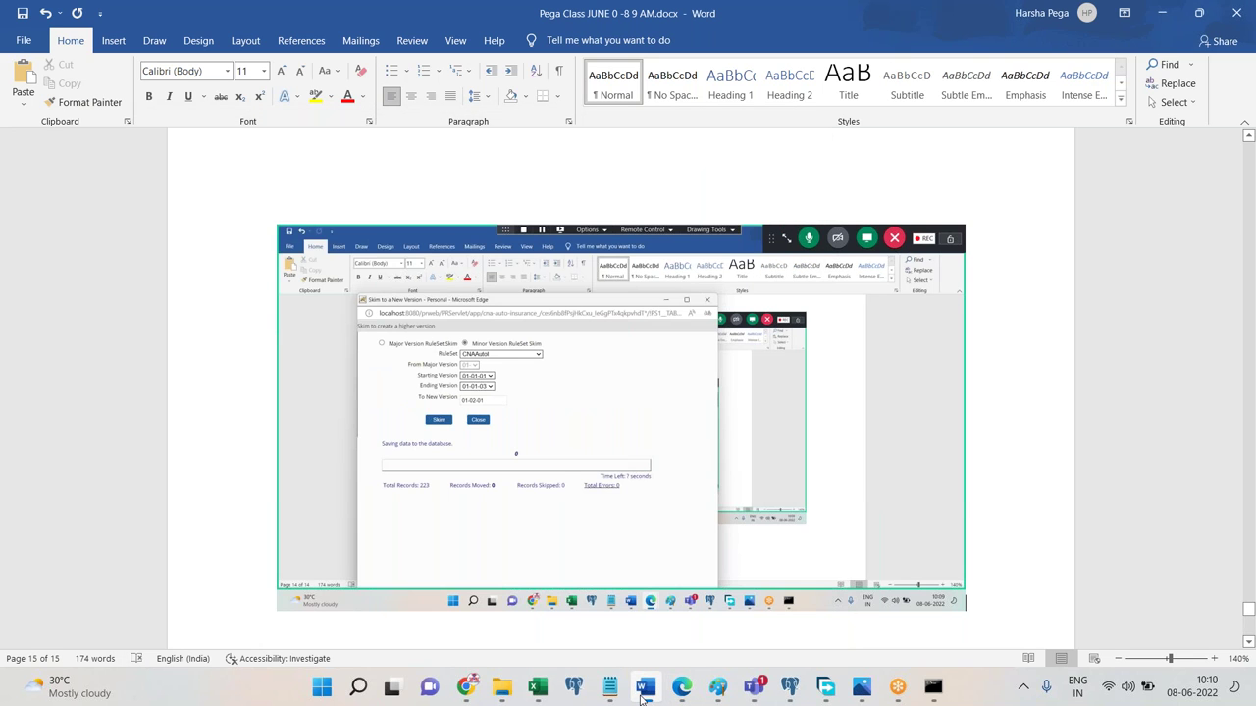
{"action": "key", "text": "ctrl+v"}
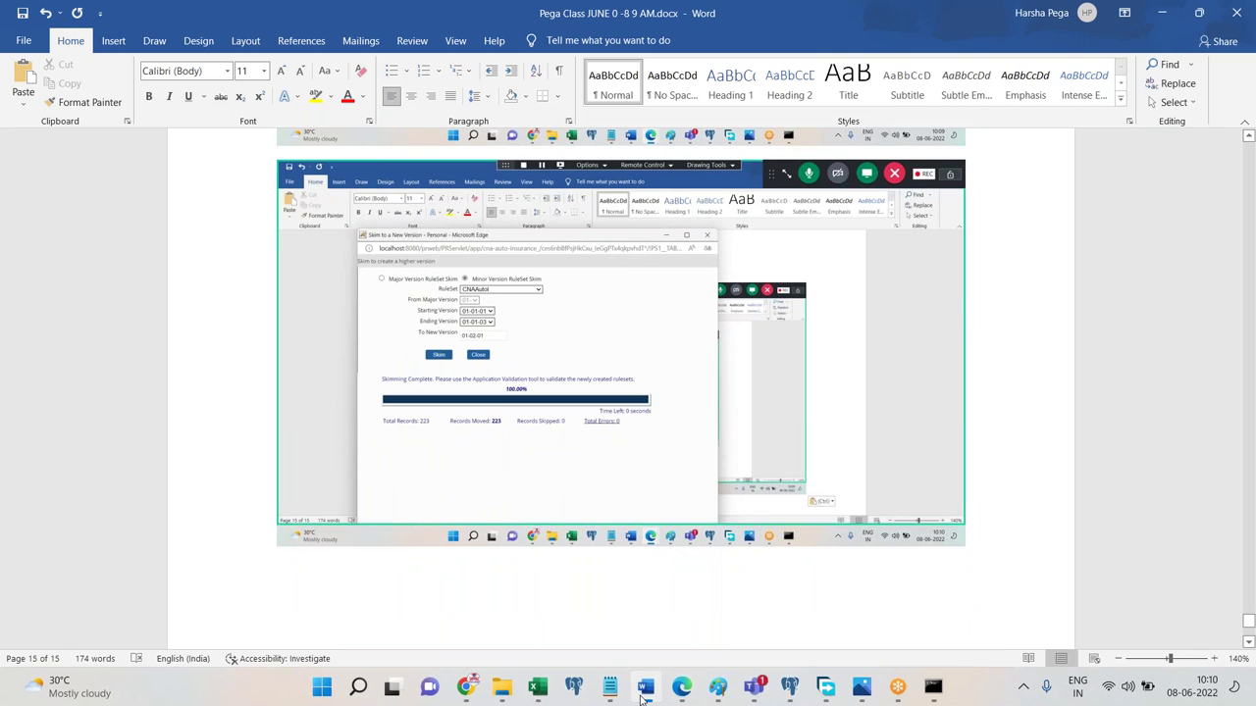
{"action": "left_click", "coordinate": [644, 689]}
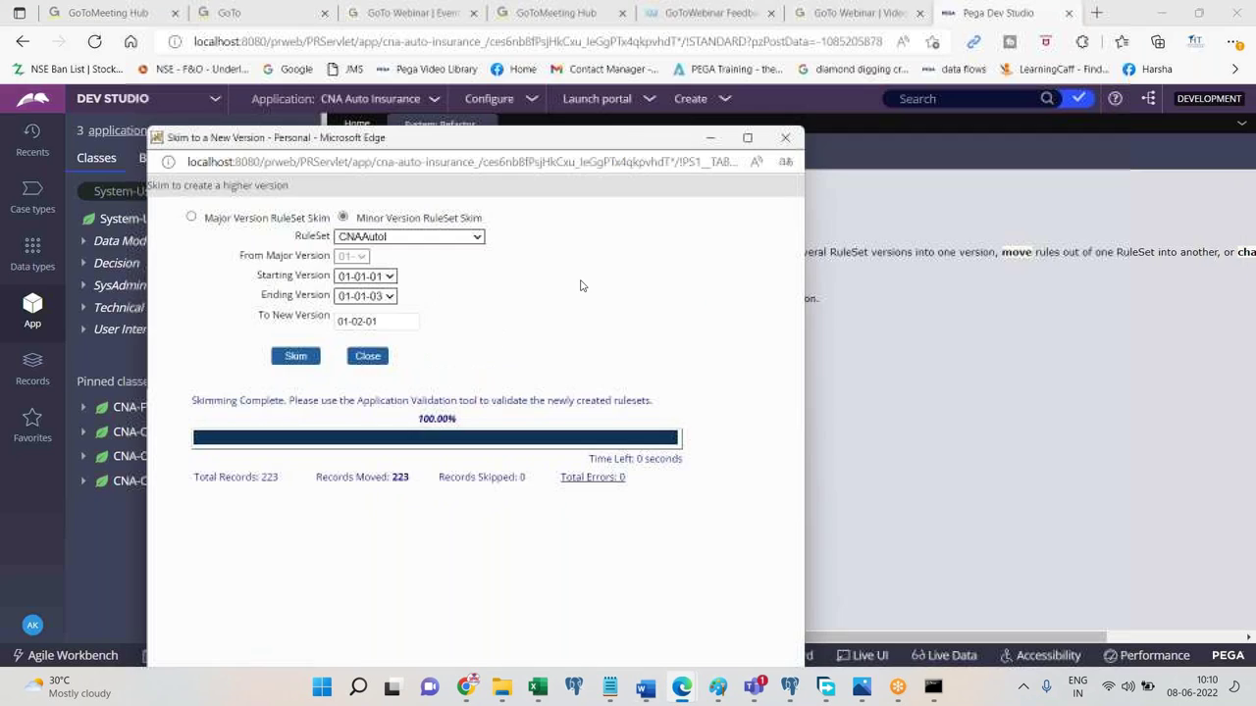
{"action": "left_click", "coordinate": [644, 688]}
{"action": "type", "text": "Close"}
{"action": "key", "text": "Return"}
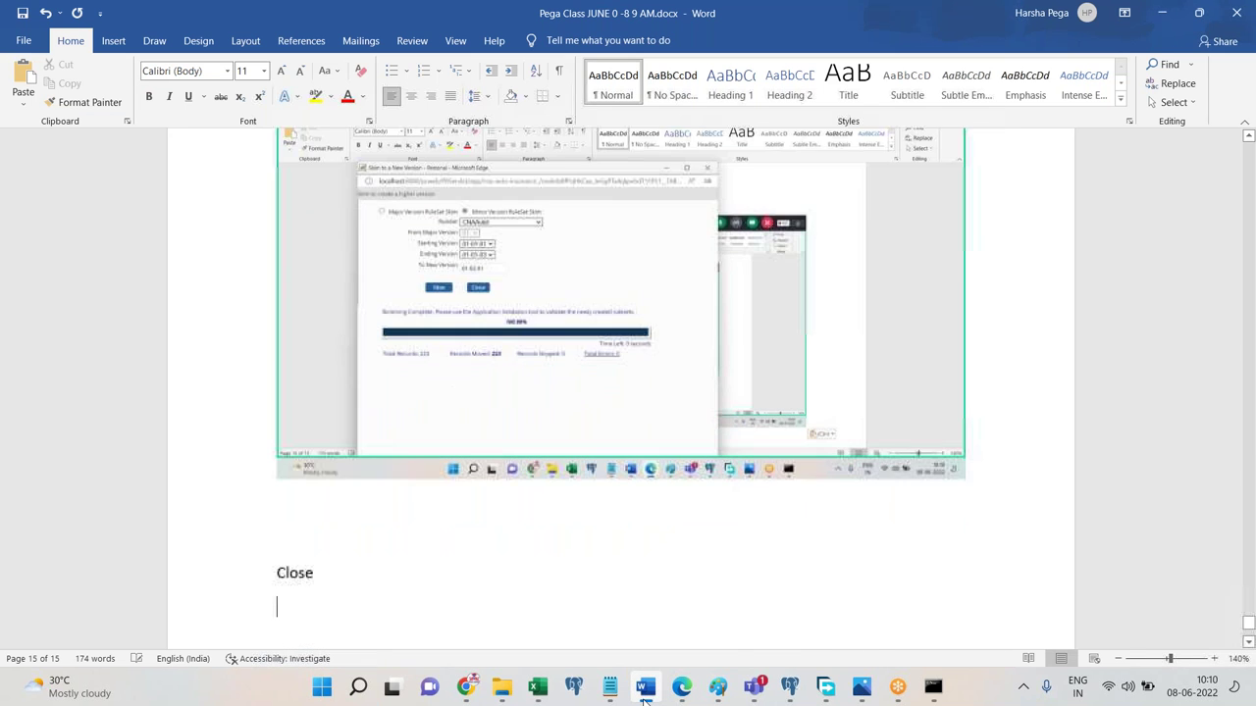
{"action": "left_click", "coordinate": [643, 689]}
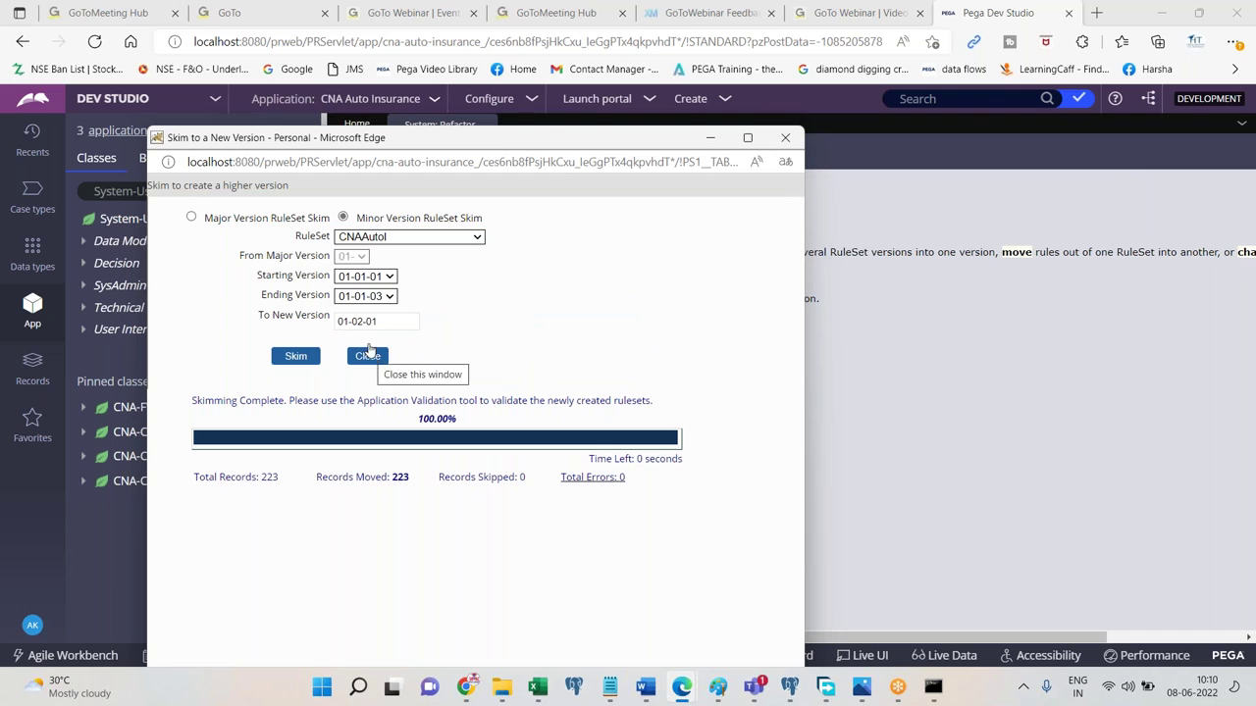
{"action": "left_click", "coordinate": [368, 357]}
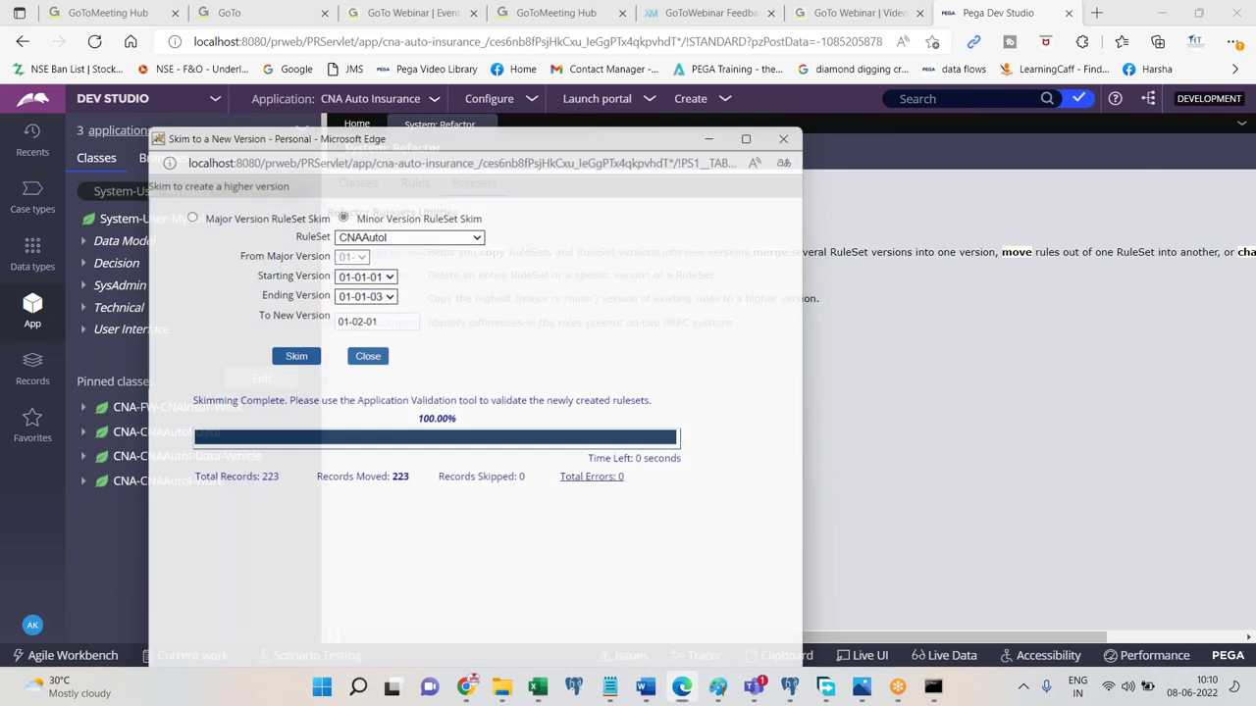
Add a 'Done.' line and begin typing 'Go to application rule form'.
{"action": "left_click", "coordinate": [644, 689]}
{"action": "type", "text": "Save. Done."}
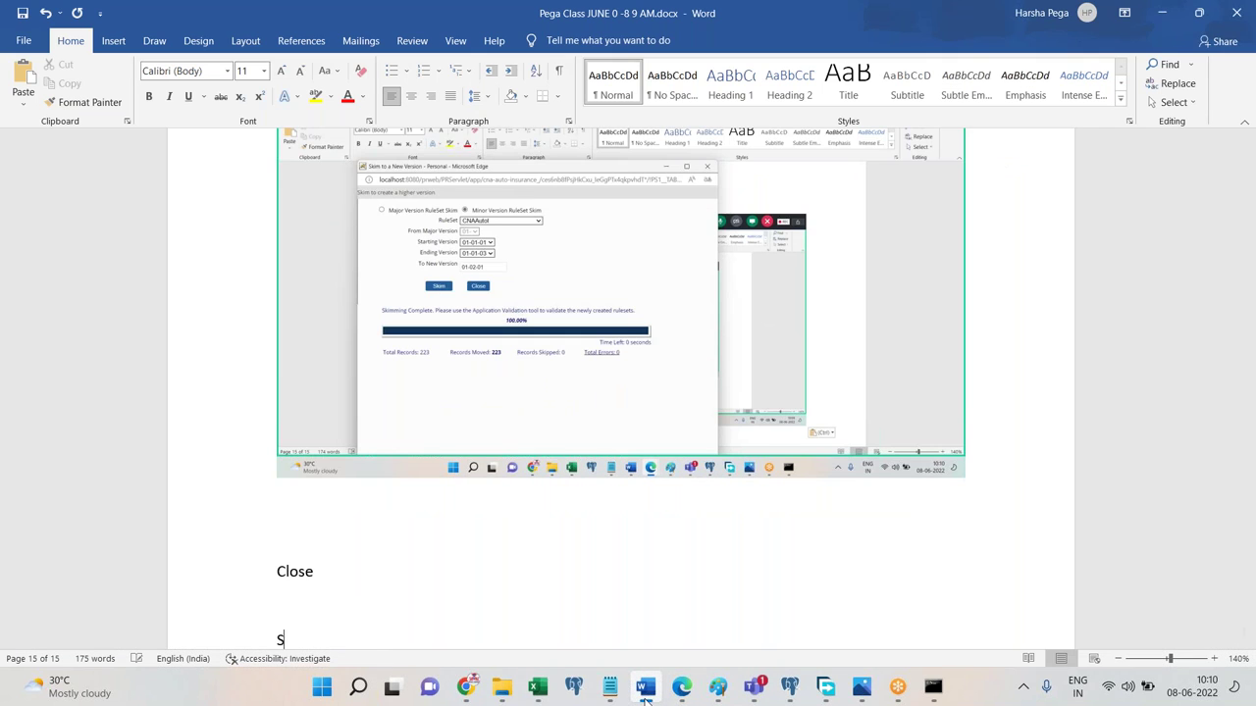
{"action": "key", "text": "Return"}
{"action": "key", "text": "BackSpace"}
{"action": "key", "text": "BackSpace"}
{"action": "key", "text": "BackSpace"}
{"action": "key", "text": "BackSpace"}
{"action": "key", "text": "BackSpace"}
{"action": "key", "text": "BackSpace"}
{"action": "key", "text": "BackSpace"}
{"action": "key", "text": "BackSpace"}
{"action": "key", "text": "BackSpace"}
{"action": "key", "text": "BackSpace"}
{"action": "key", "text": "BackSpace"}
{"action": "key", "text": "BackSpace"}
{"action": "type", "text": "Done."}
{"action": "key", "text": "Return"}
{"action": "type", "text": "Go to"}
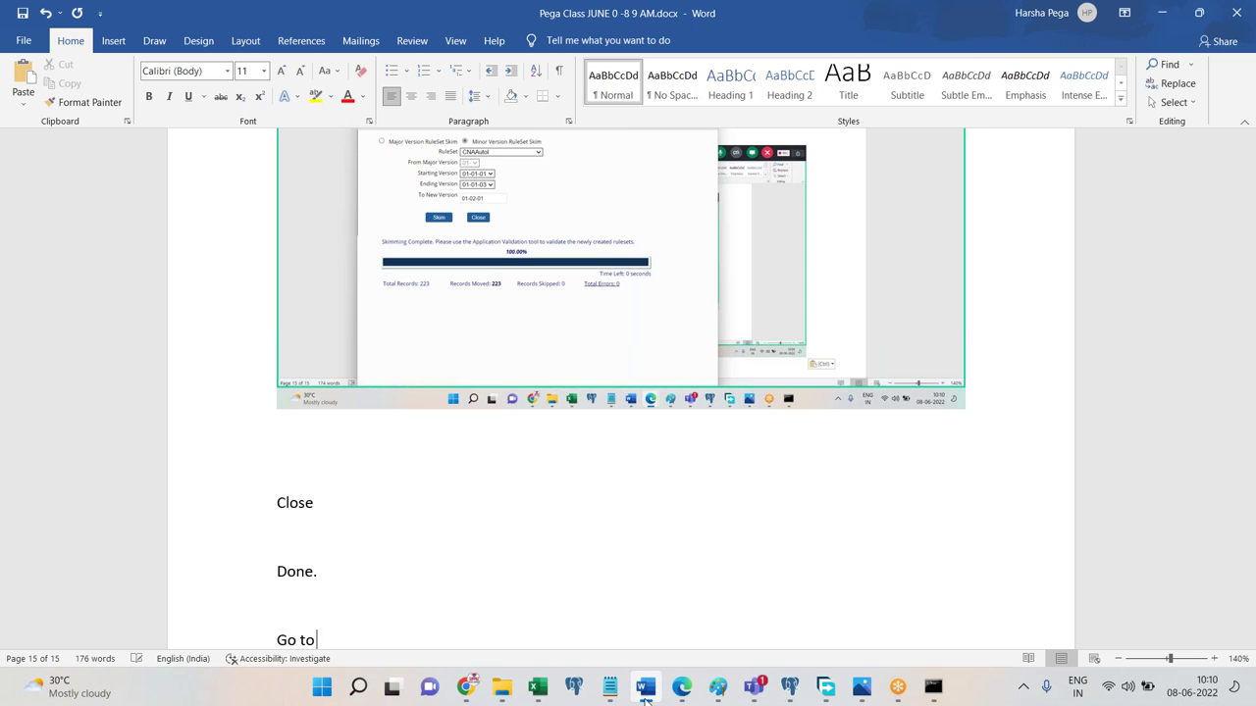
{"action": "type", "text": " application rule se"}
{"action": "key", "text": "BackSpace"}
{"action": "key", "text": "BackSpace"}
{"action": "key", "text": "BackSpace"}
Finish the 'Go to application rule form' line and open the CNAAutoI ruleset from the CNA Auto Insurance application rule.
{"action": "type", "text": "f or"}
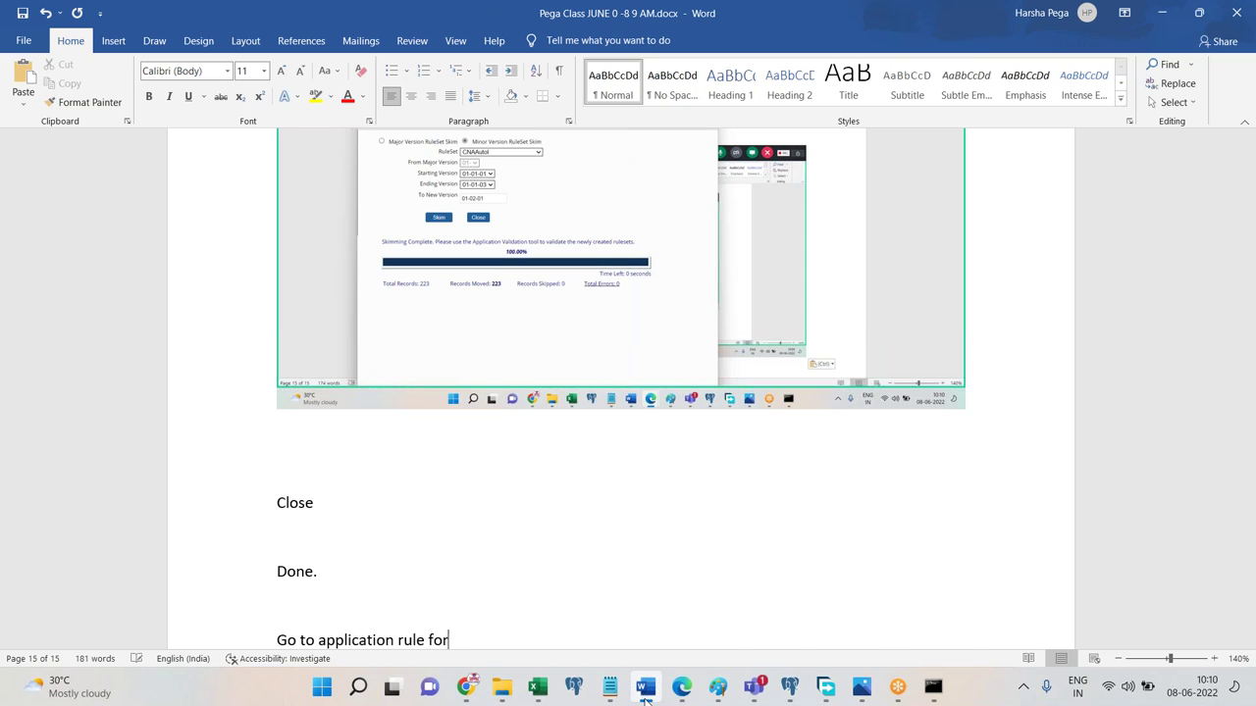
{"action": "type", "text": "m"}
{"action": "key", "text": "Return"}
{"action": "left_click", "coordinate": [645, 687]}
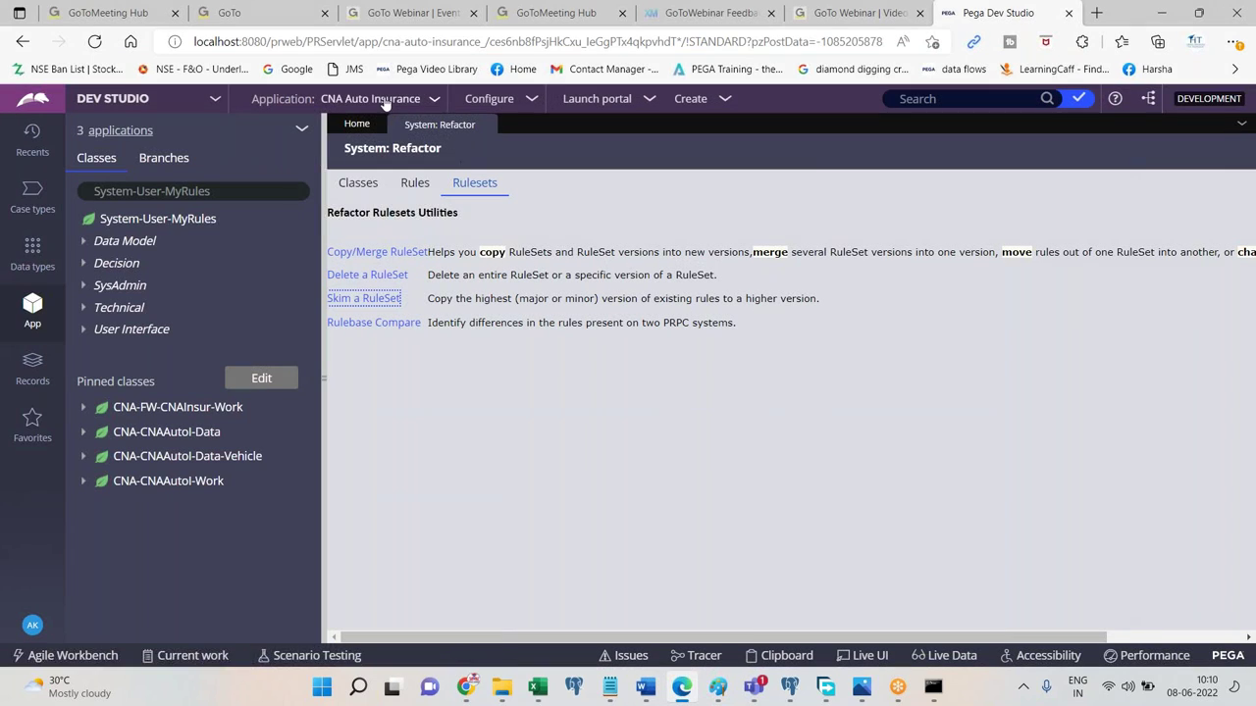
{"action": "left_click", "coordinate": [382, 98]}
{"action": "left_click", "coordinate": [412, 132]}
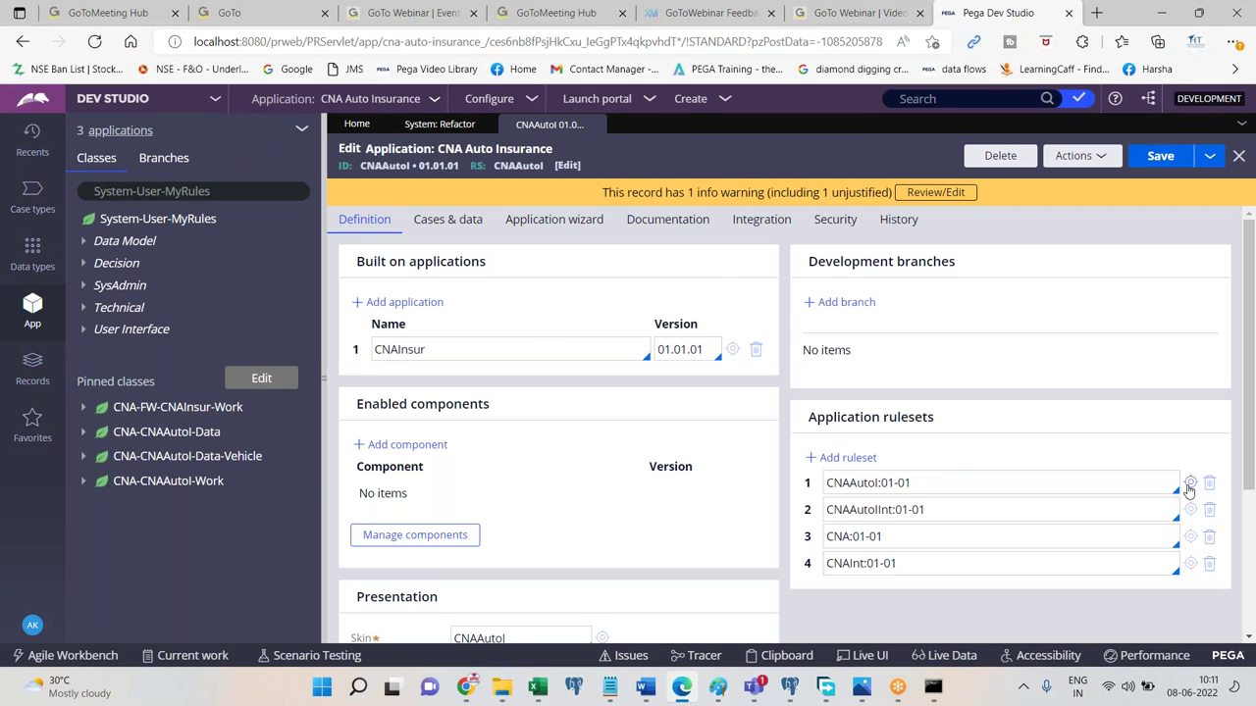
{"action": "left_click", "coordinate": [1189, 483]}
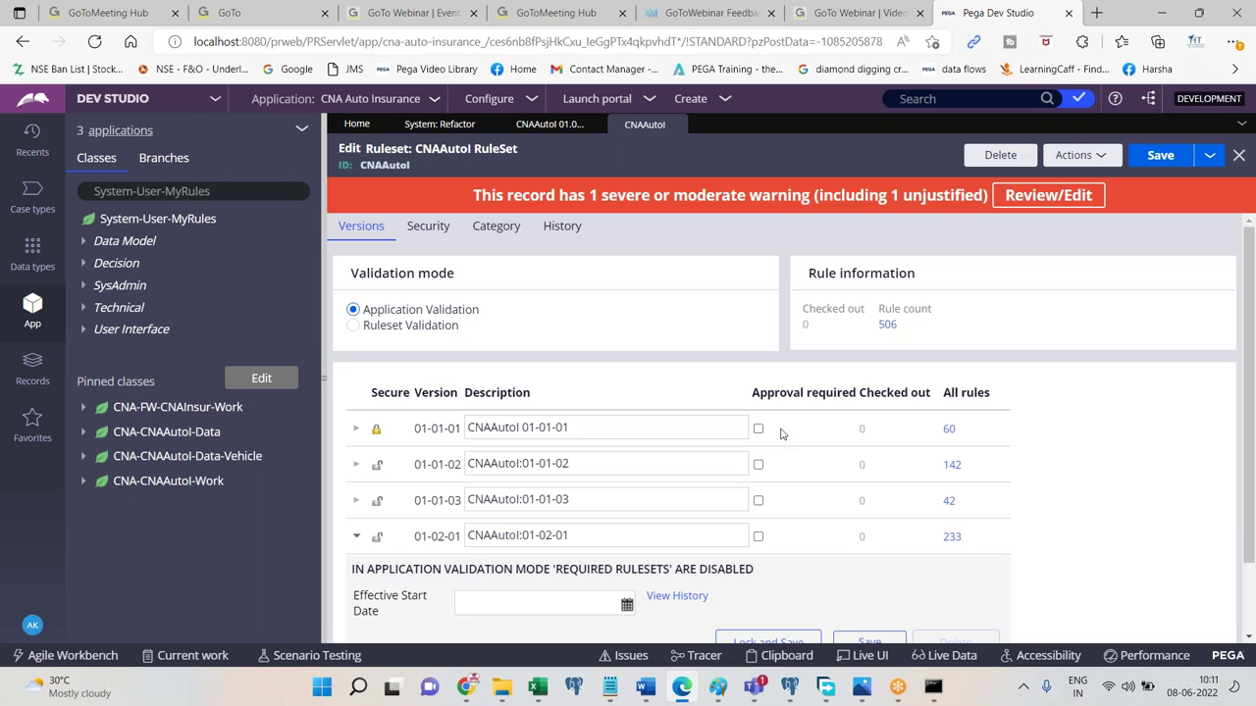
Paste the ruleset versions and application rule form screenshots into the notes.
{"action": "left_click", "coordinate": [646, 687]}
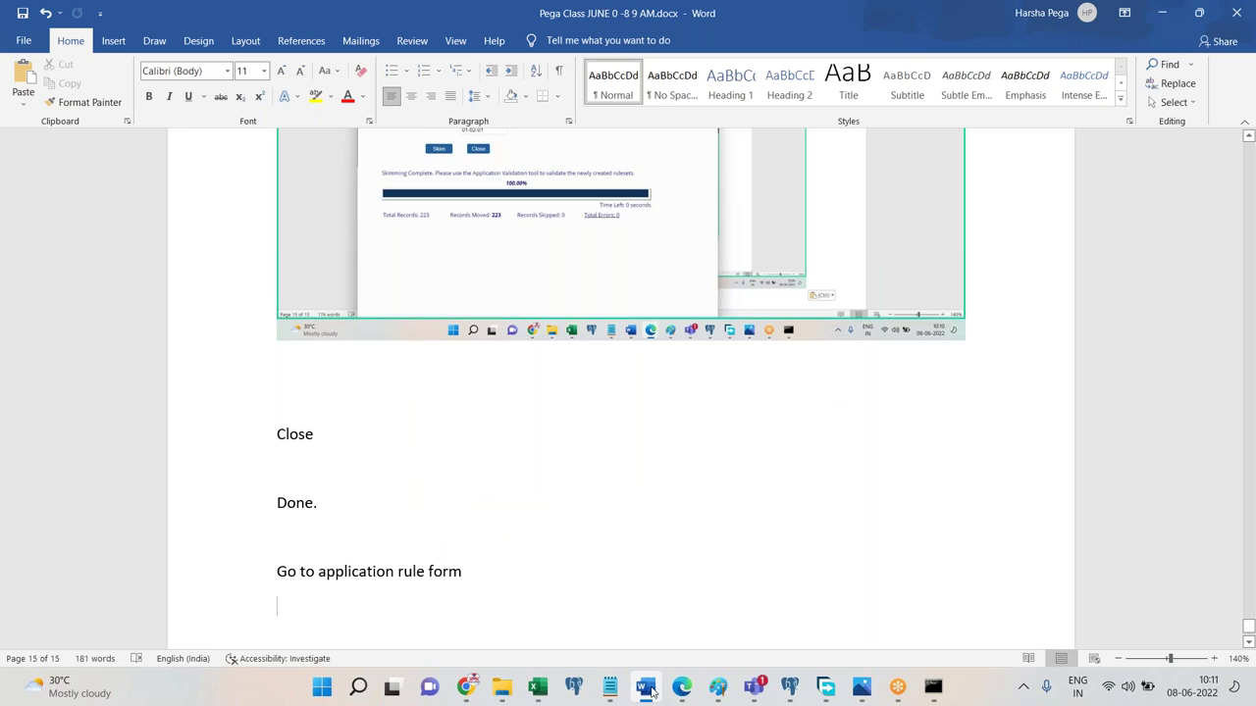
{"action": "key", "text": "ctrl+v"}
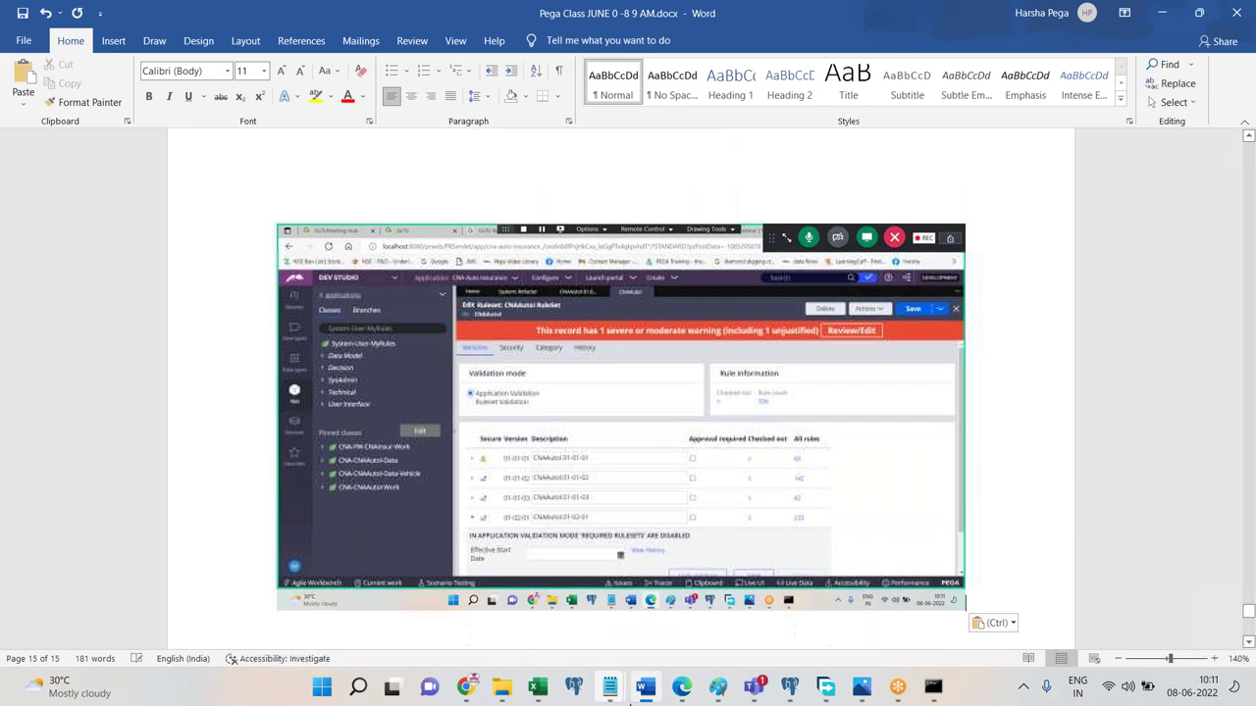
{"action": "left_click", "coordinate": [681, 687]}
{"action": "left_click", "coordinate": [554, 124]}
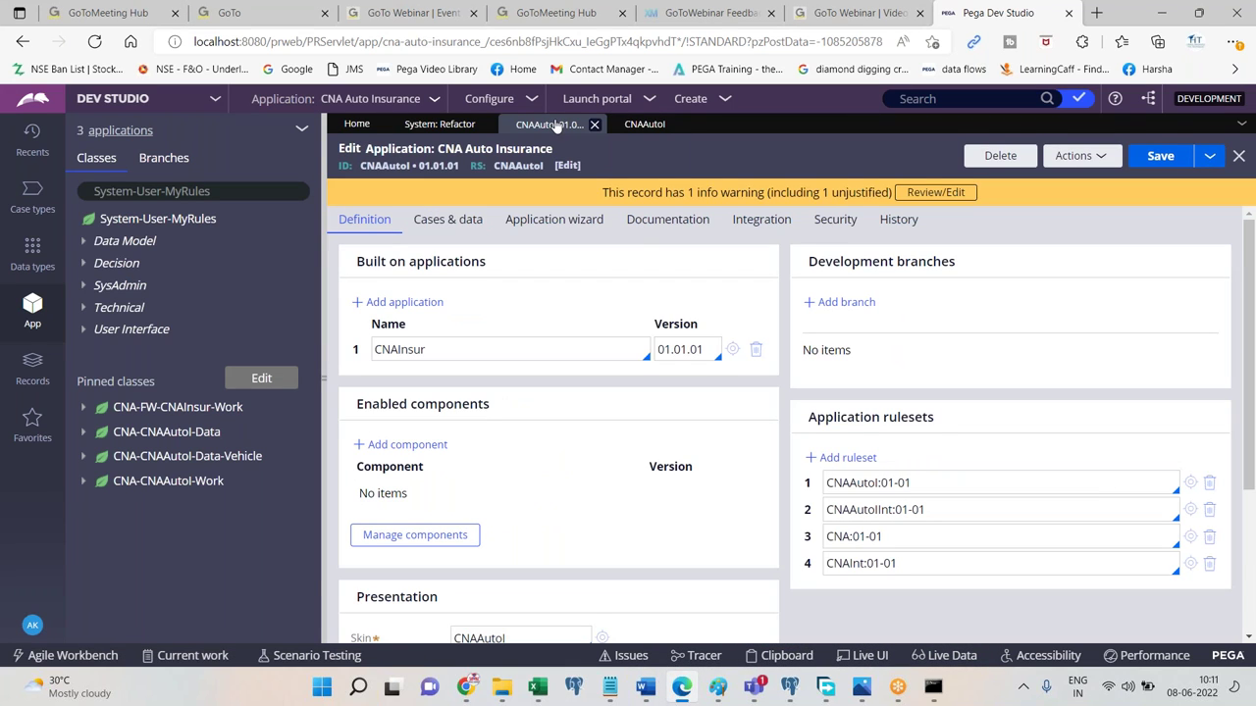
{"action": "left_click", "coordinate": [681, 687]}
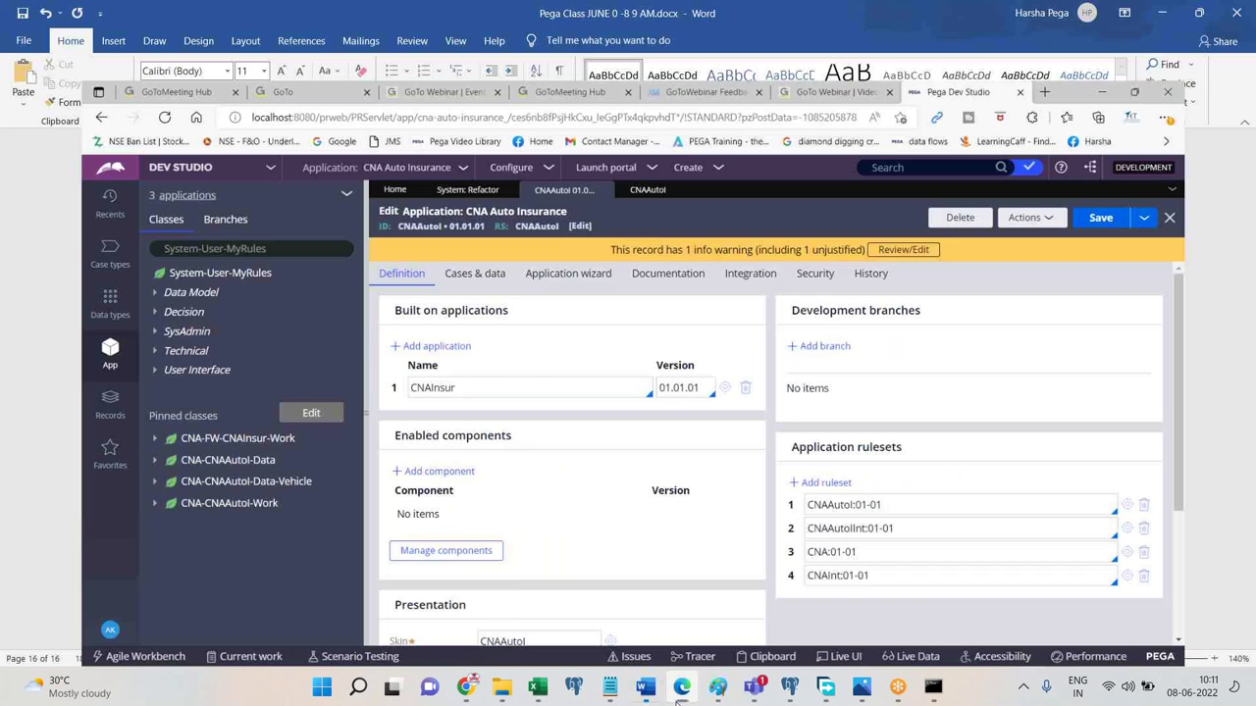
{"action": "key", "text": "ctrl+Return"}
{"action": "key", "text": "ctrl+v"}
Add 'Open canautoi rule set' with a ruleset screenshot, then open the CNAAutol ruleset record.
{"action": "type", "text": "Open canau"}
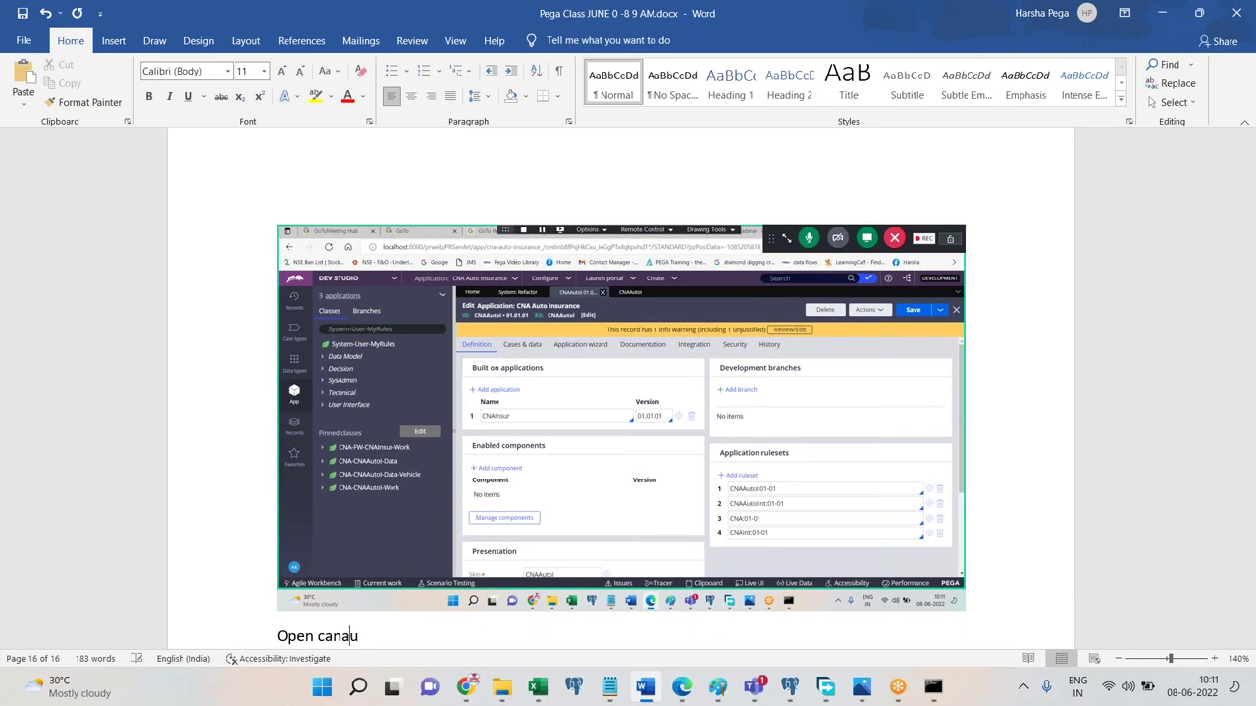
{"action": "type", "text": "toi rule set"}
{"action": "key", "text": "Return"}
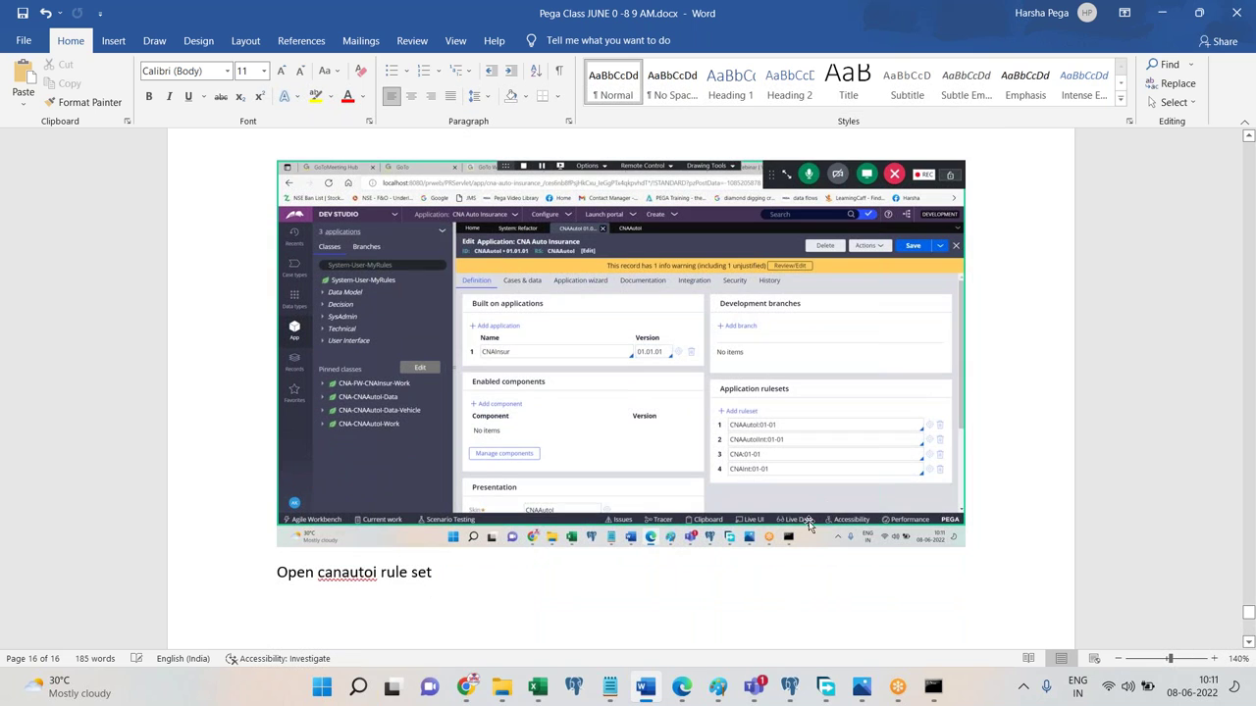
{"action": "key", "text": "ctrl+v"}
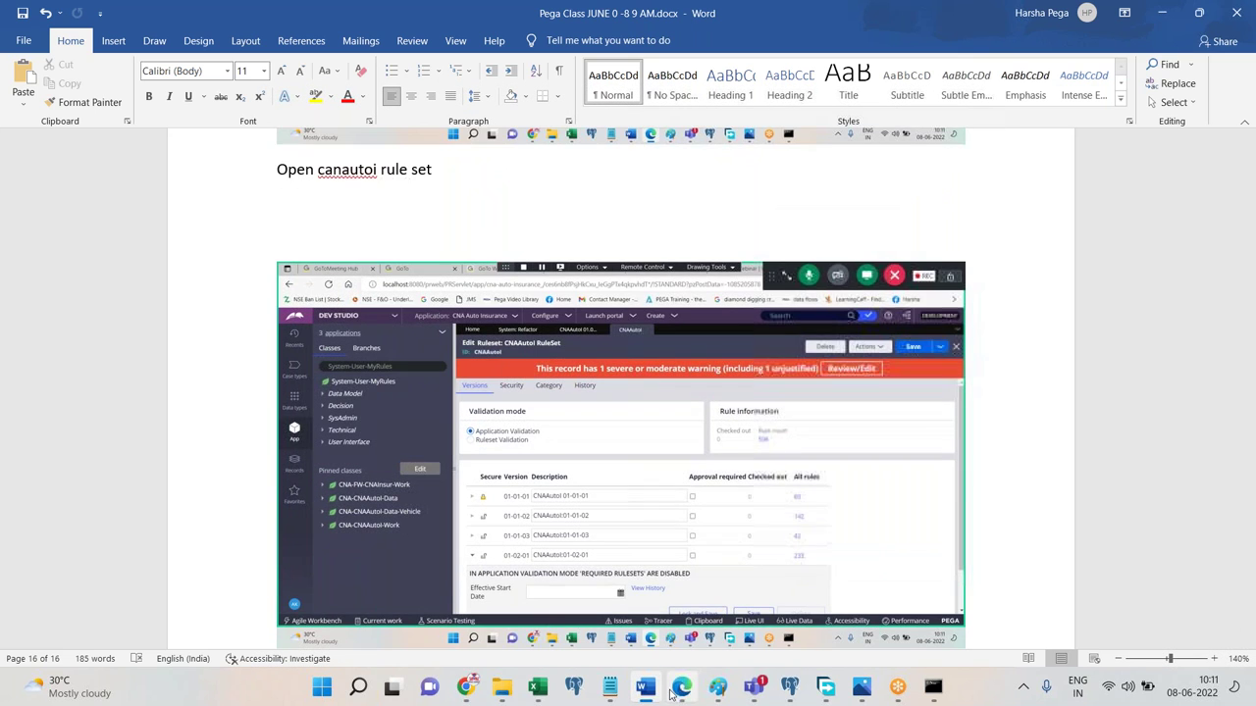
{"action": "left_click", "coordinate": [672, 692]}
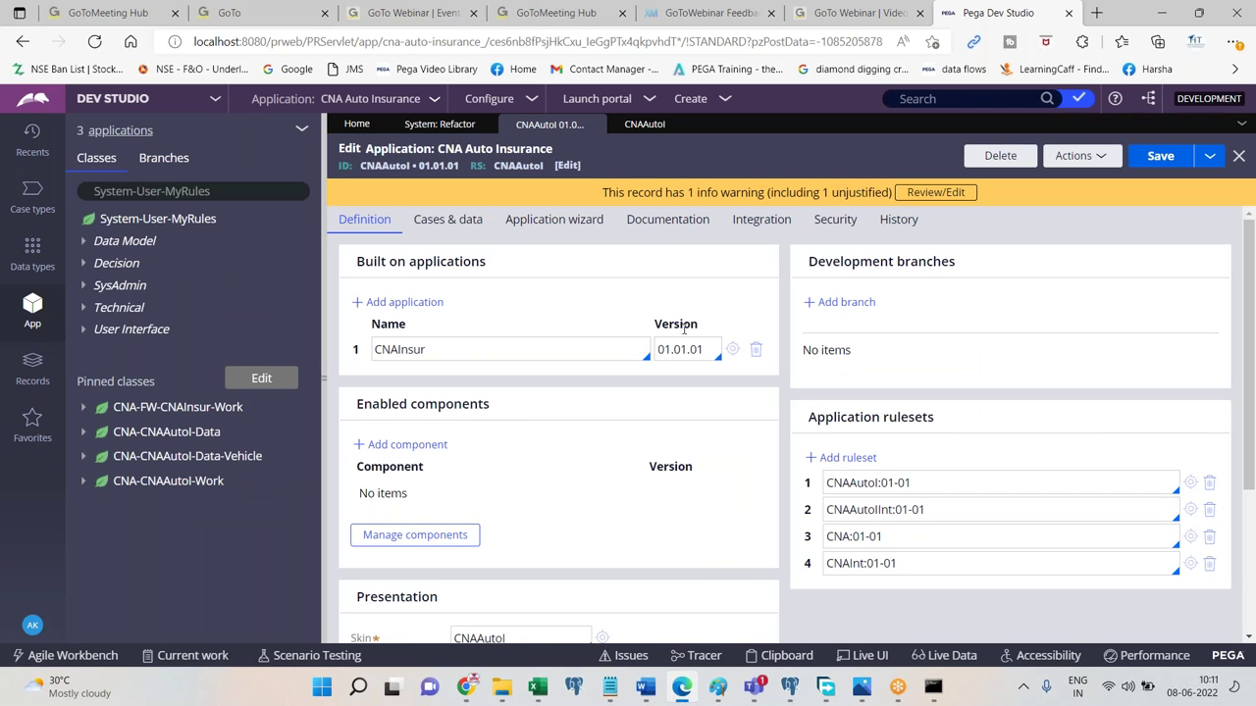
{"action": "left_click", "coordinate": [654, 129]}
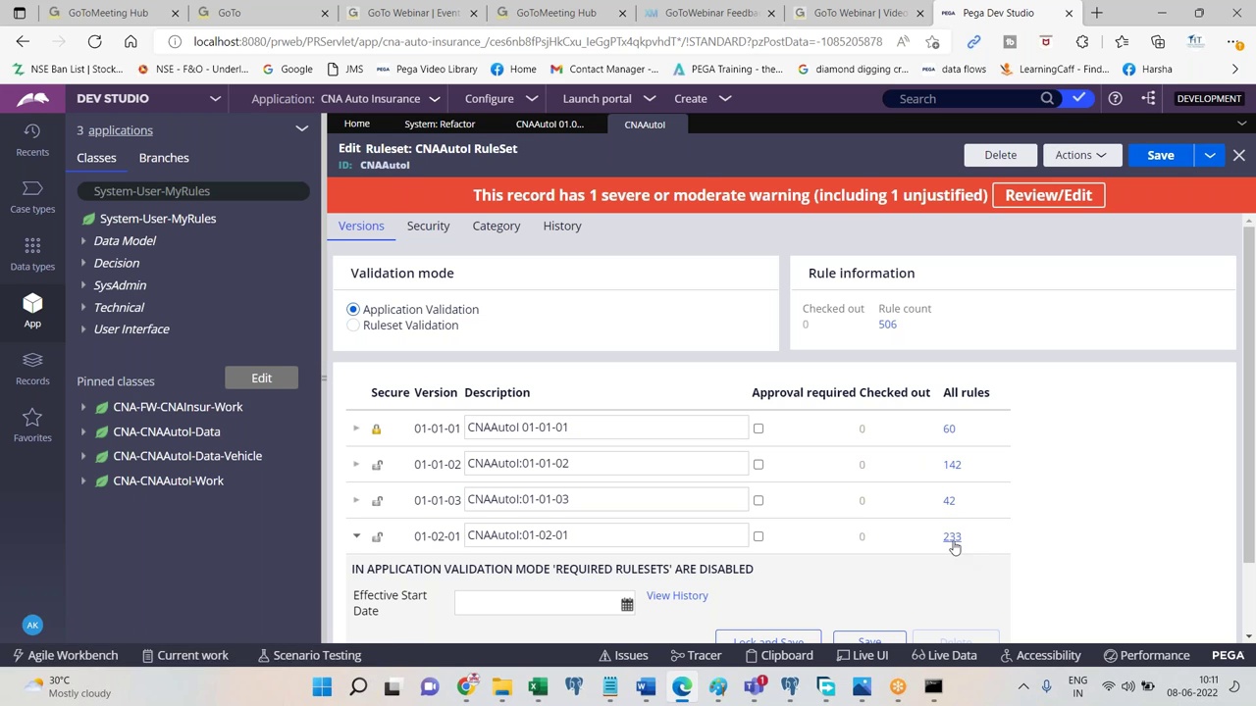
In the Word notes, add the line 'We have 01-02-01 which is skimmed version.'.
{"action": "left_click", "coordinate": [645, 687]}
{"action": "type", "text": "We have"}
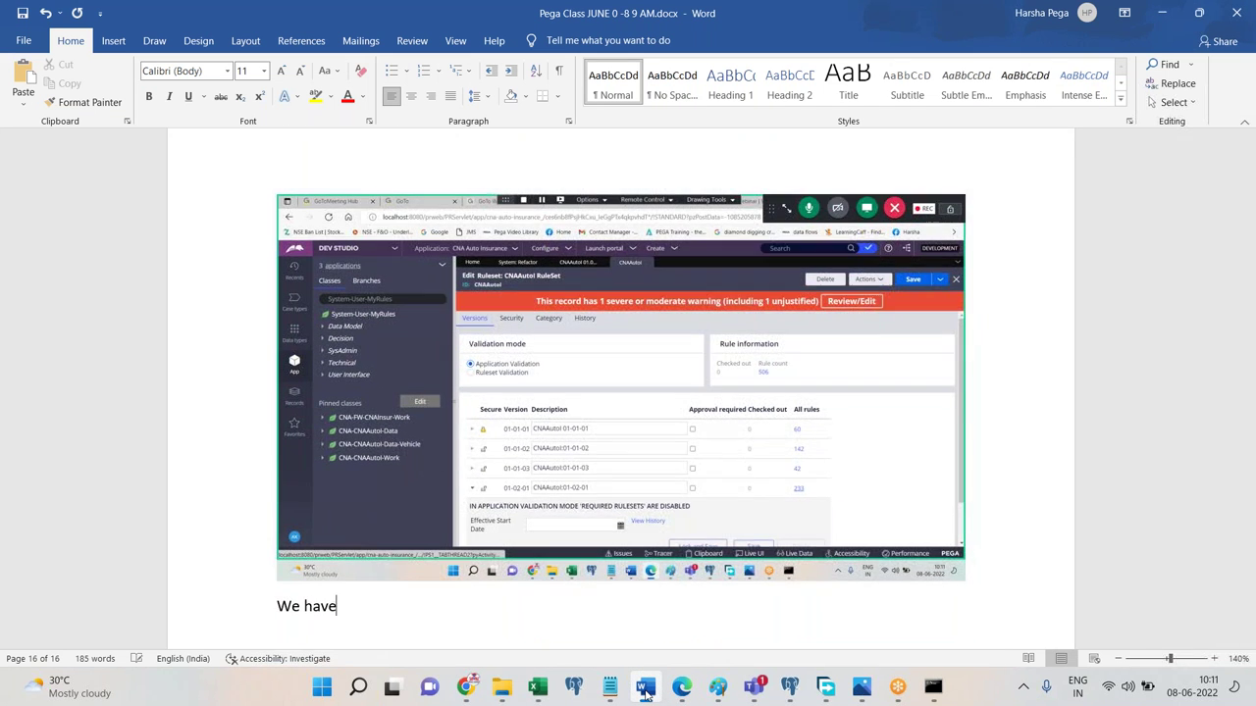
{"action": "type", "text": " 01-02-01 which is skimmed "}
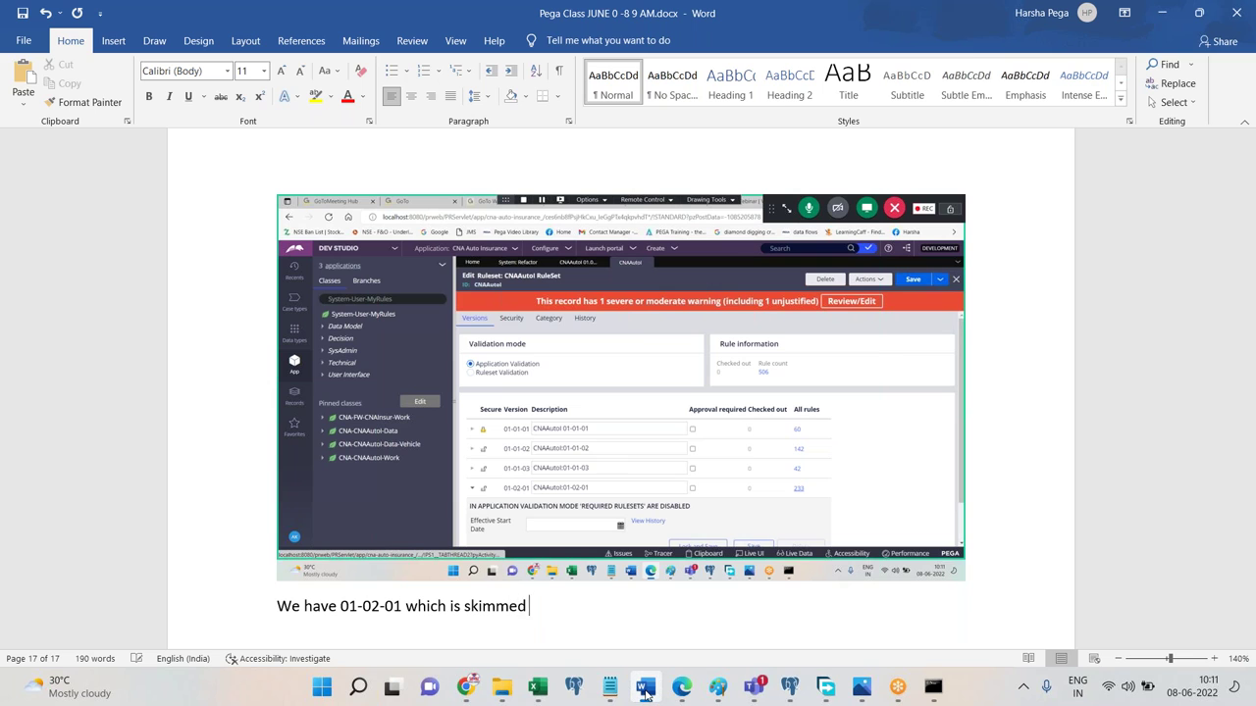
{"action": "type", "text": "version."}
{"action": "key", "text": "Return"}
In Dev Studio, clear the class search and browse the CNA-CNAAutol-Work class.
{"action": "left_click", "coordinate": [681, 687]}
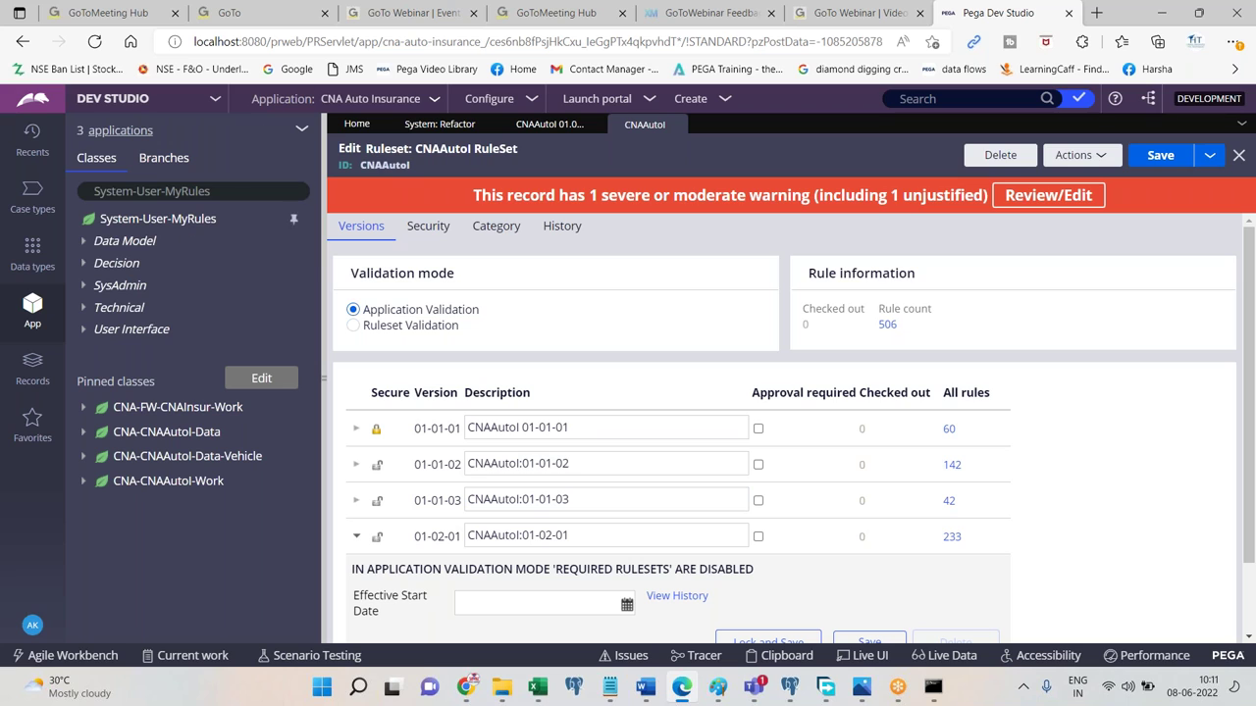
{"action": "left_click", "coordinate": [215, 191]}
{"action": "key", "text": "ctrl+a"}
{"action": "key", "text": "BackSpace"}
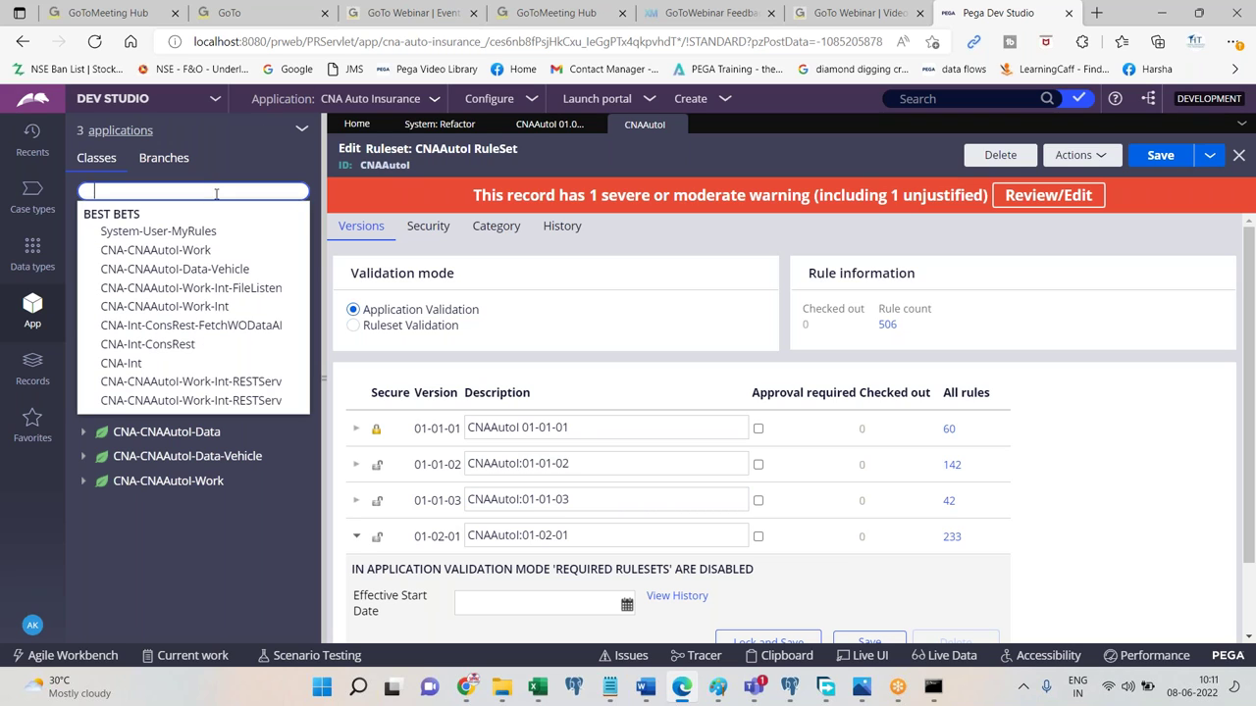
{"action": "left_click", "coordinate": [155, 250]}
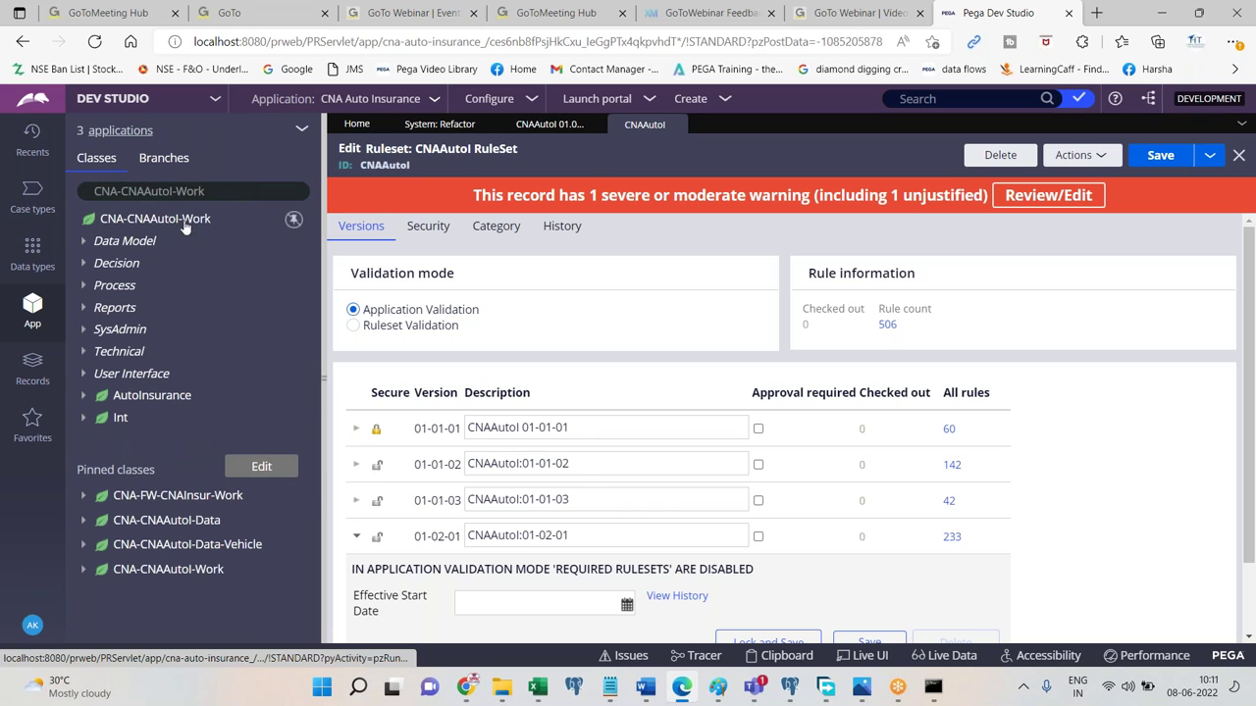
Add the line 'Let's try to create a rule' to the Word notes.
{"action": "left_click", "coordinate": [644, 690]}
{"action": "type", "text": "Let's try to create "}
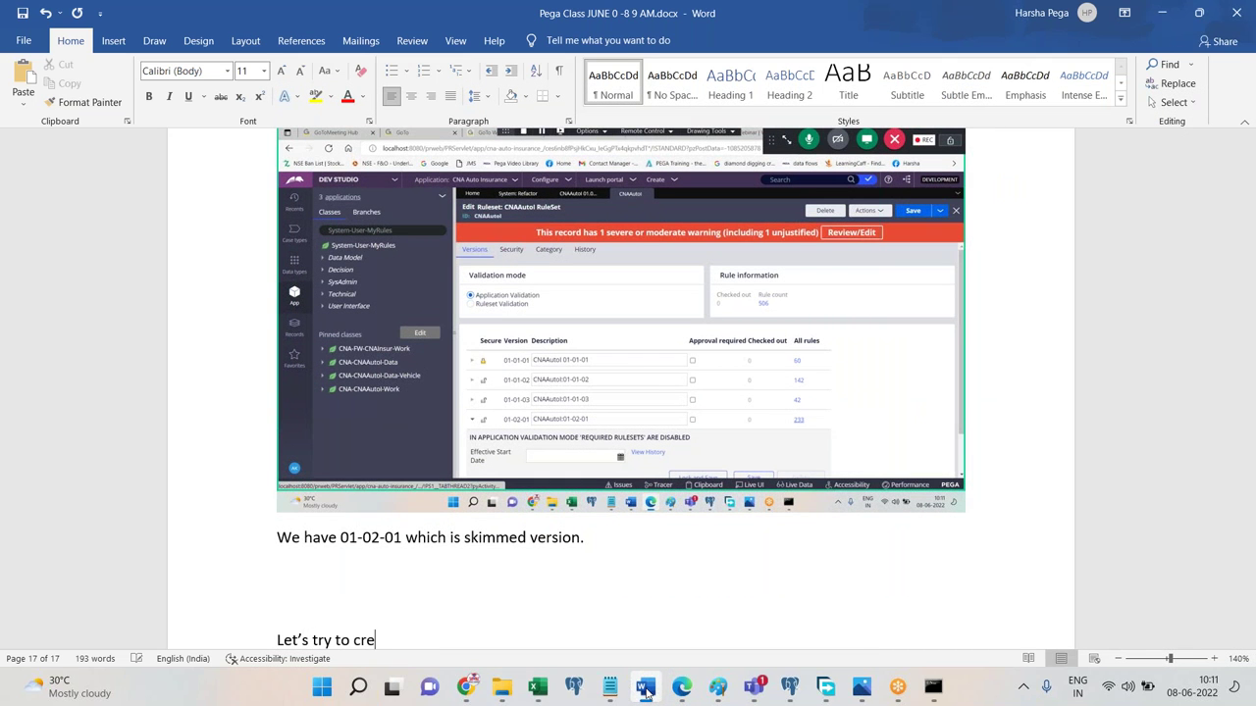
{"action": "type", "text": "a rule"}
{"action": "key", "text": "Return"}
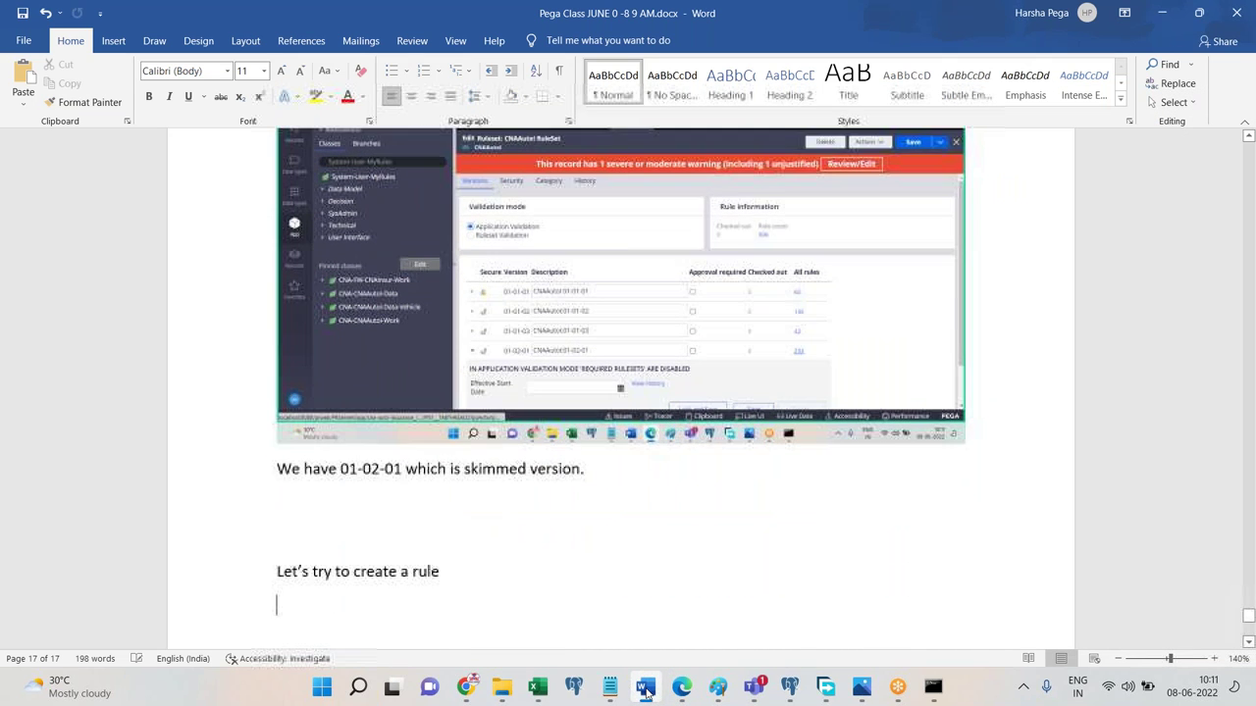
Start a new Property rule on CNA-CNAAutol-Work and expand its ruleset version list.
{"action": "left_click", "coordinate": [681, 686]}
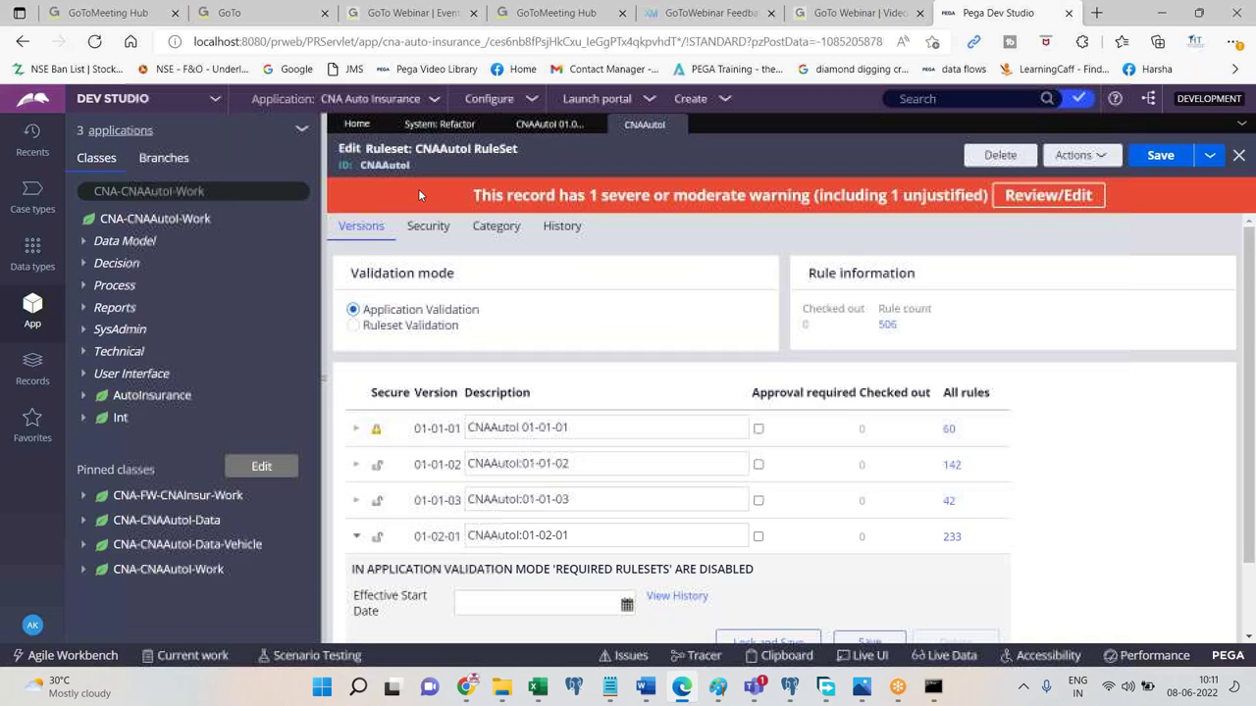
{"action": "right_click", "coordinate": [201, 223]}
{"action": "mouse_move", "coordinate": [226, 247]}
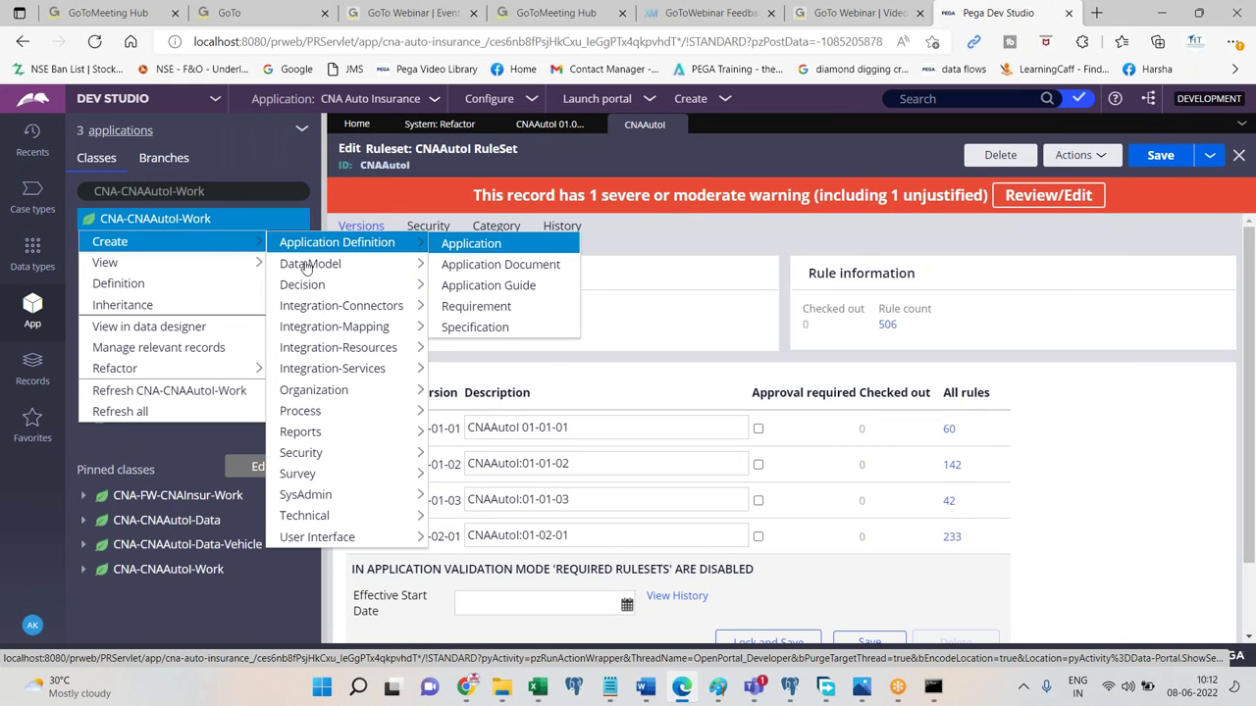
{"action": "mouse_move", "coordinate": [310, 265]}
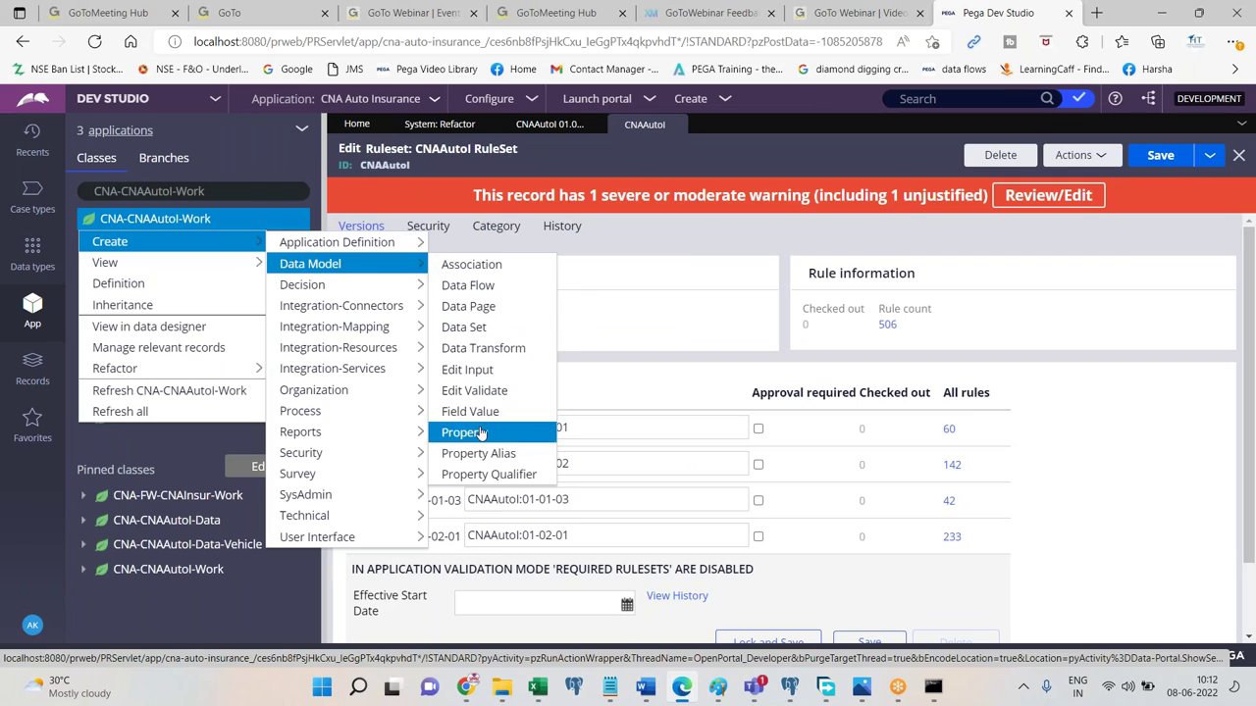
{"action": "left_click", "coordinate": [480, 433]}
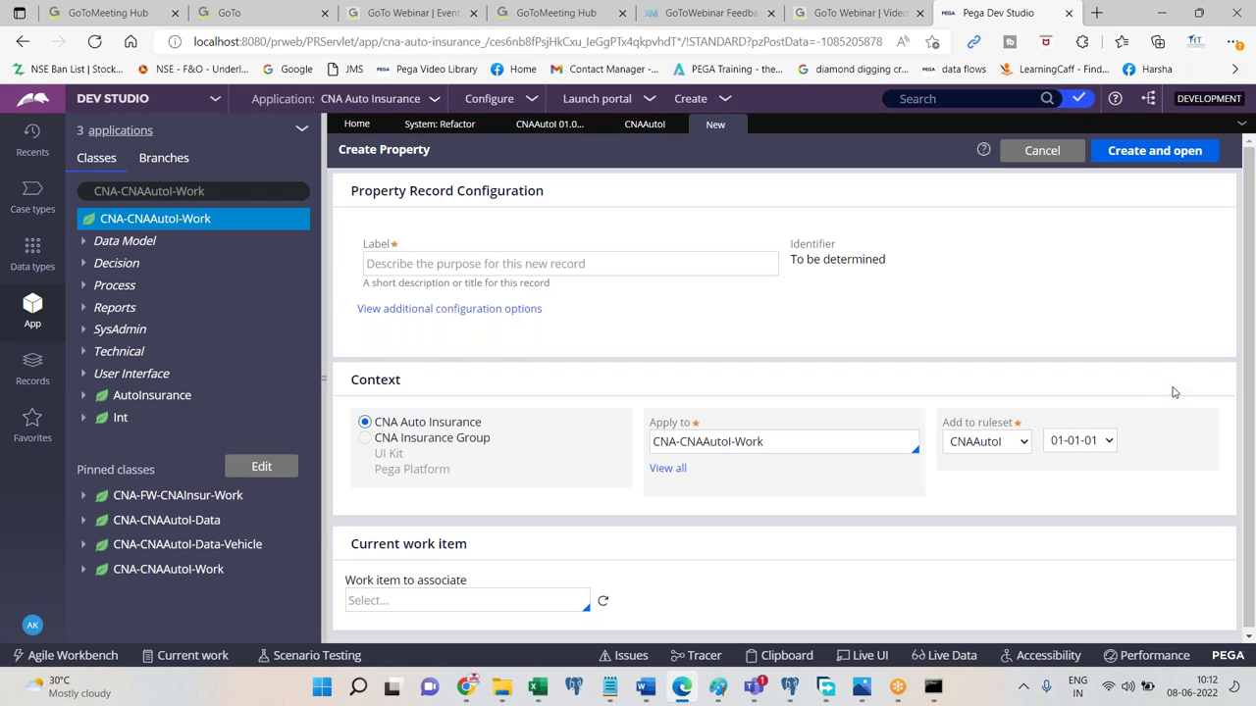
{"action": "left_click", "coordinate": [1083, 438]}
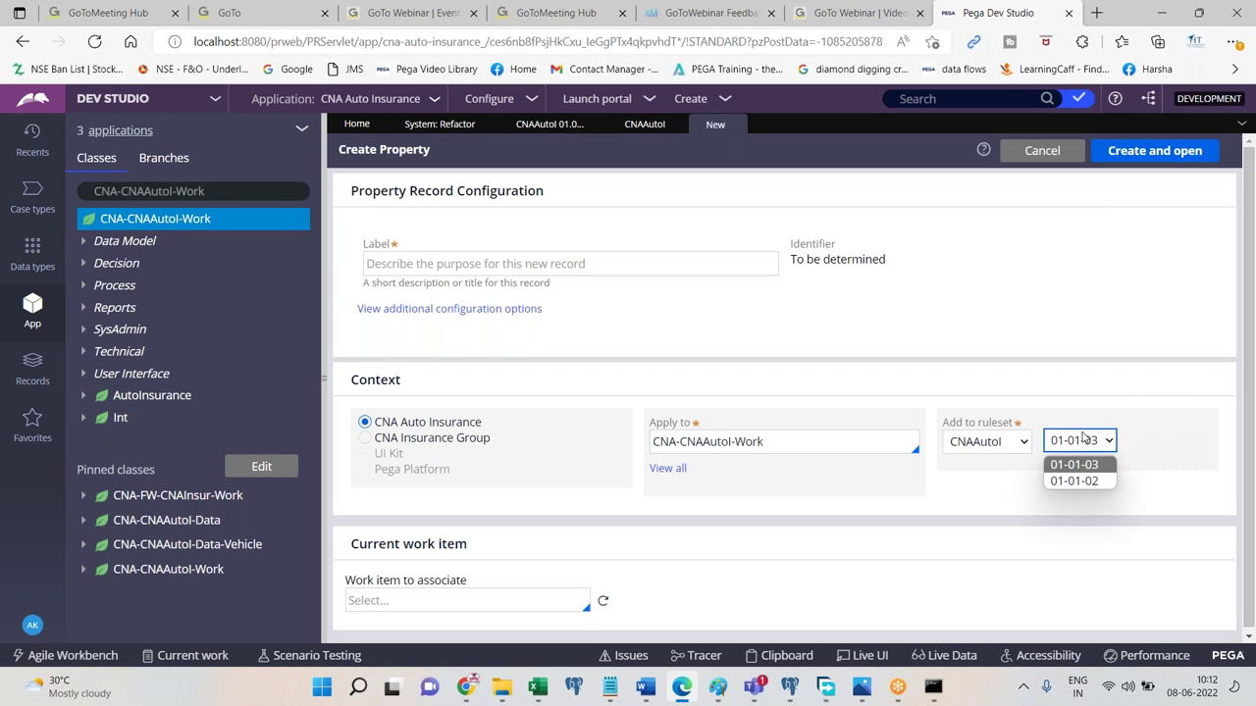
Paste the Create Property screenshot into Word, then add 'We can not see the unlocked version 01-02-01. WHY'.
{"action": "left_click", "coordinate": [646, 687]}
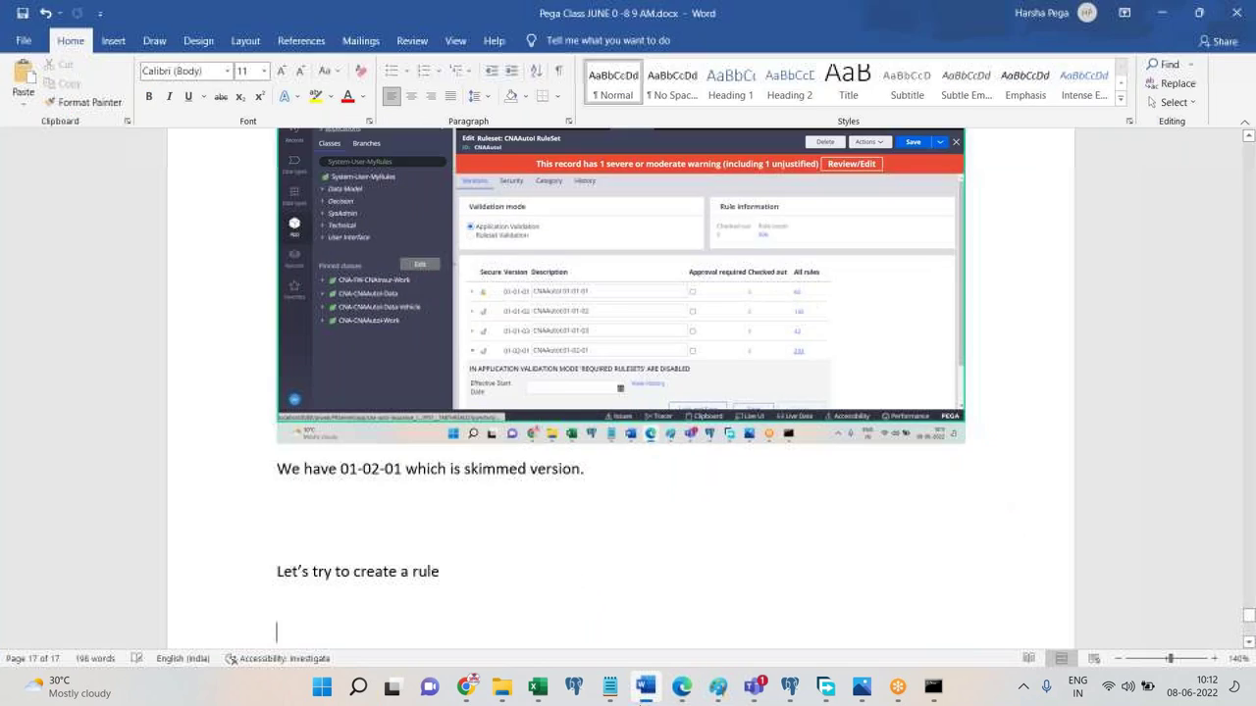
{"action": "key", "text": "ctrl+v"}
{"action": "key", "text": "Return"}
{"action": "type", "text": "We can not see the unlocked version 01-02-01"}
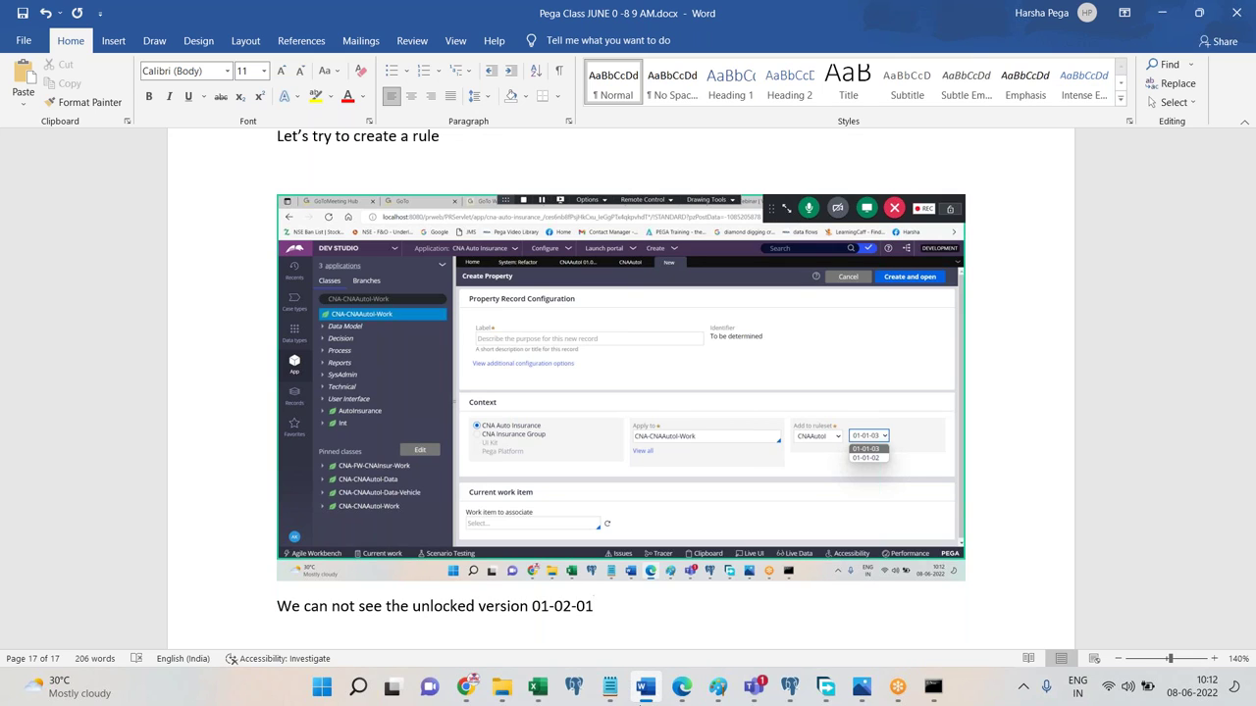
{"action": "type", "text": ". WHY"}
Make 'WHY' a centred Title heading on a new page, followed by a normal paragraph.
{"action": "key", "text": "shift+Home"}
{"action": "left_click", "coordinate": [848, 83]}
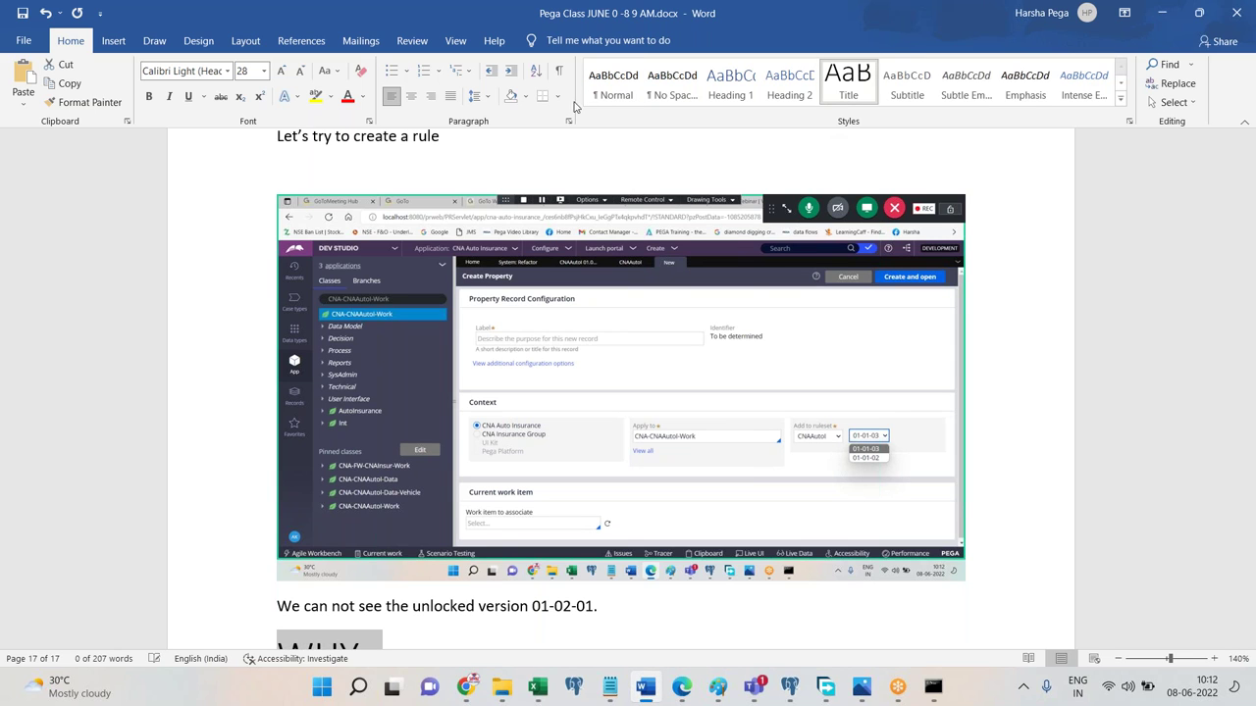
{"action": "left_click", "coordinate": [413, 102]}
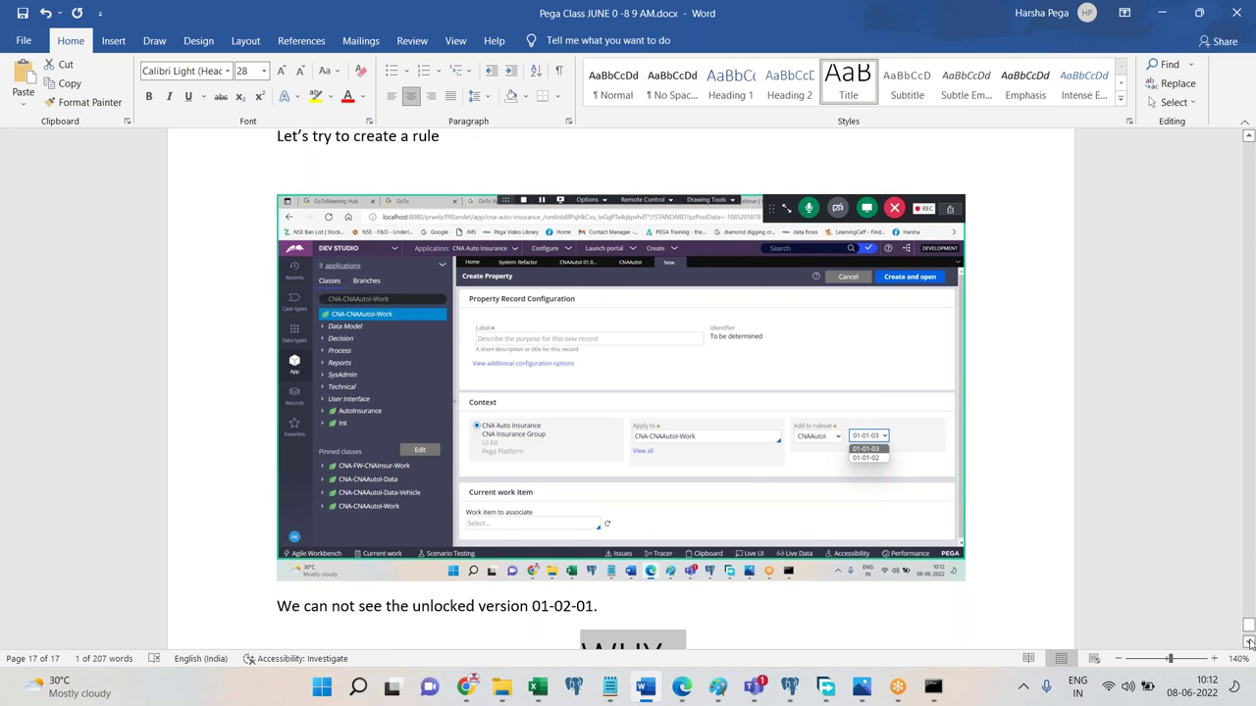
{"action": "scroll", "coordinate": [896, 648], "scroll_direction": "down", "scroll_amount": 1}
{"action": "left_click", "coordinate": [895, 643]}
{"action": "key", "text": "Return"}
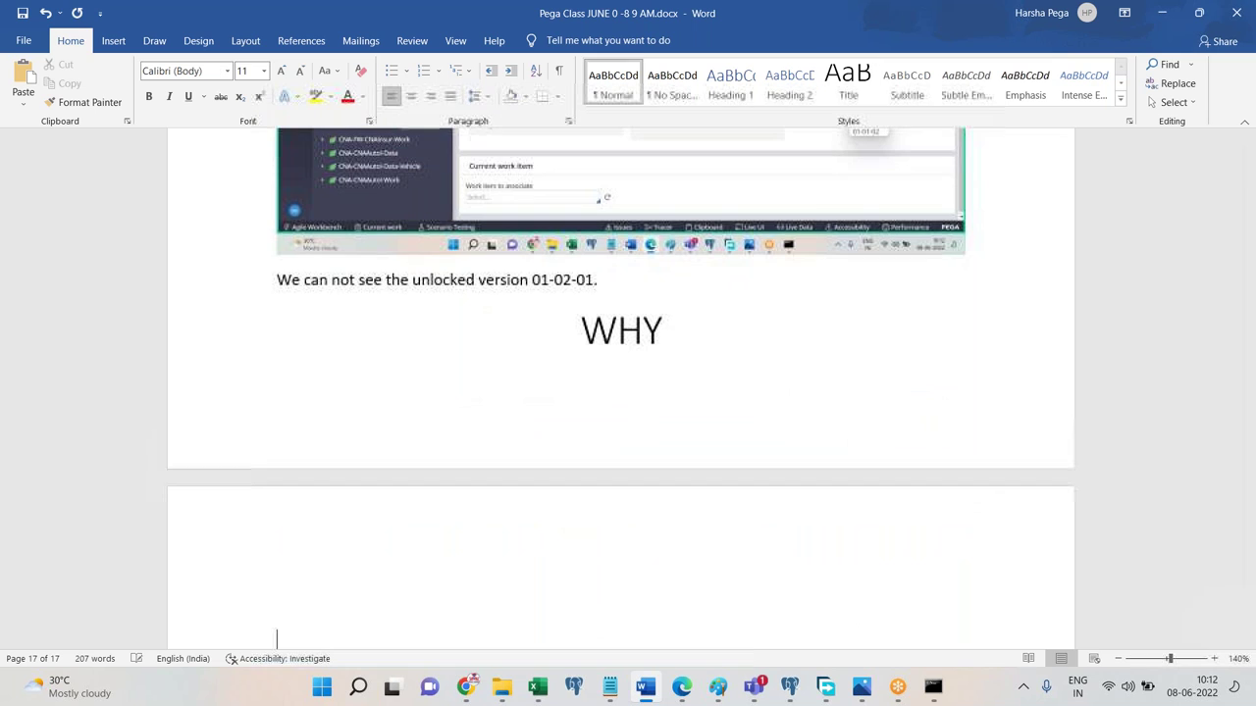
{"action": "left_click", "coordinate": [631, 284]}
{"action": "key", "text": "Return"}
{"action": "key", "text": "Return"}
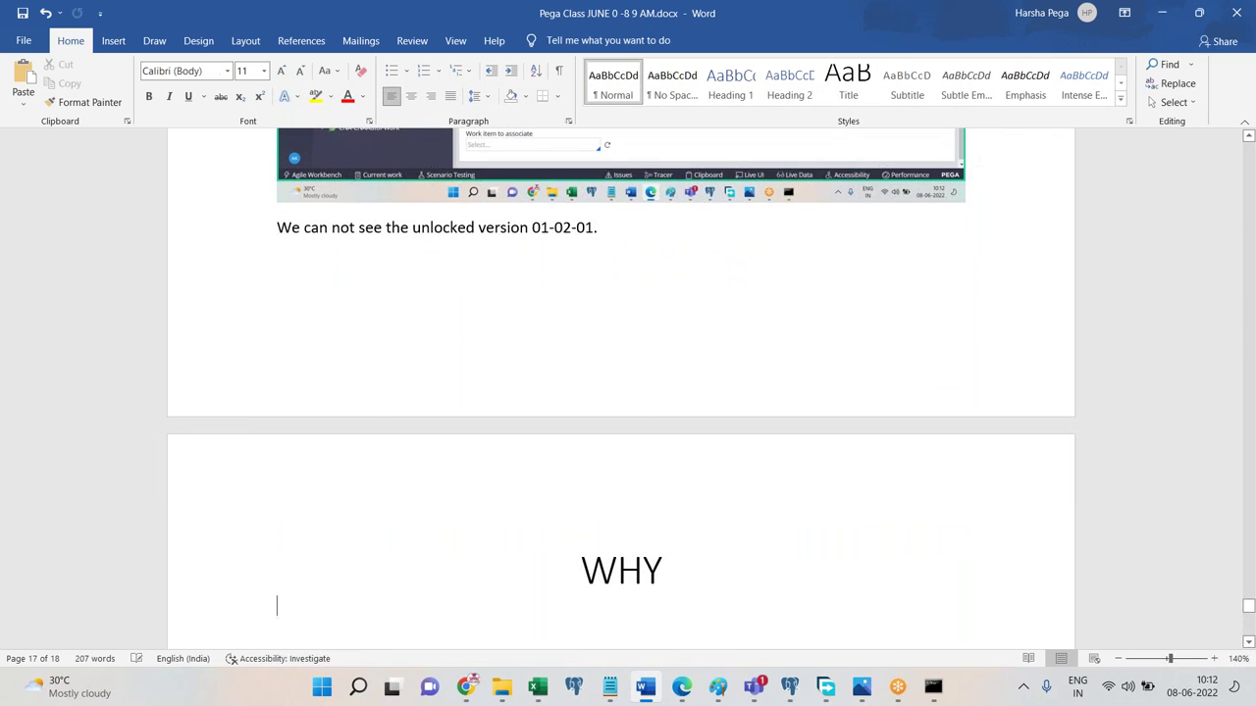
{"action": "left_click", "coordinate": [681, 687]}
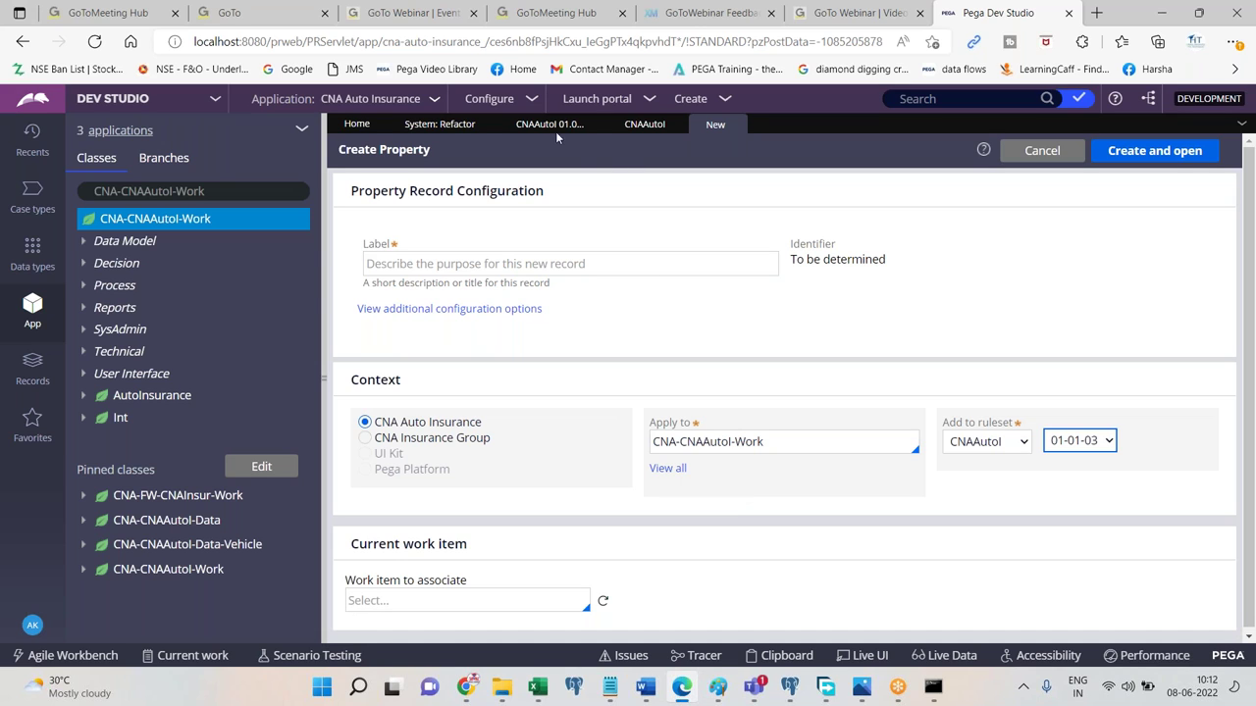
{"action": "left_click", "coordinate": [457, 125]}
{"action": "left_click", "coordinate": [549, 124]}
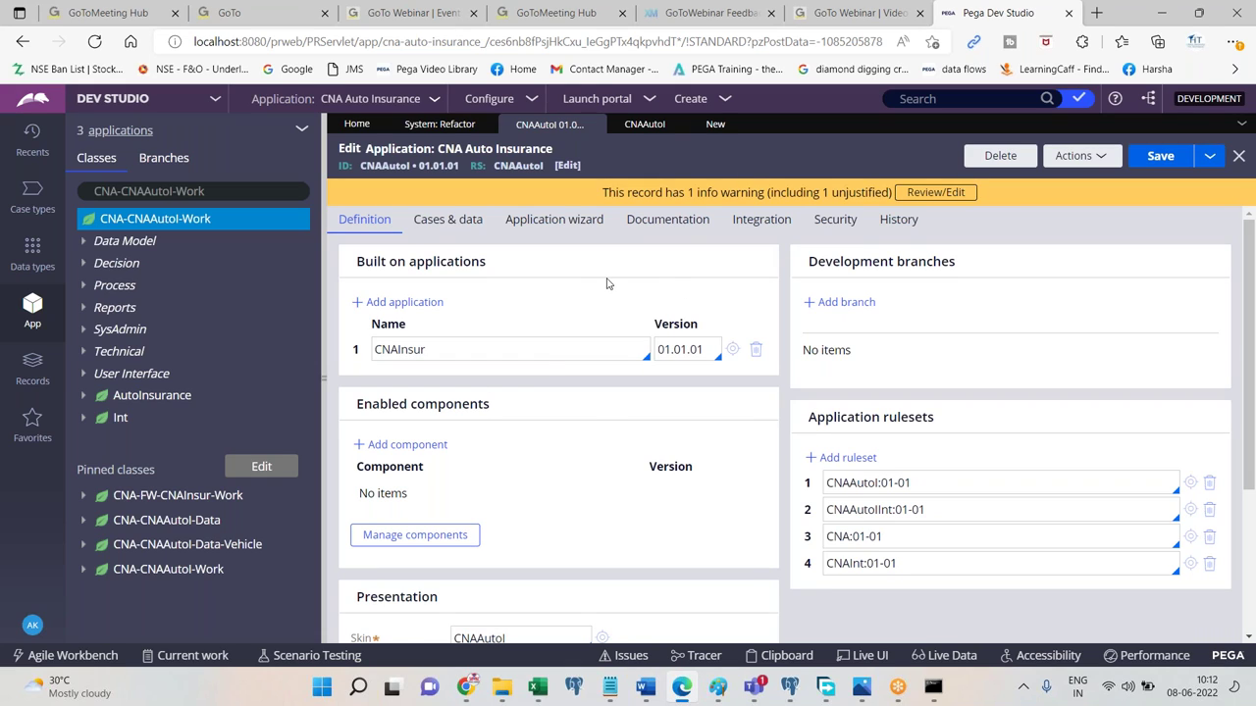
{"action": "double_click", "coordinate": [870, 509]}
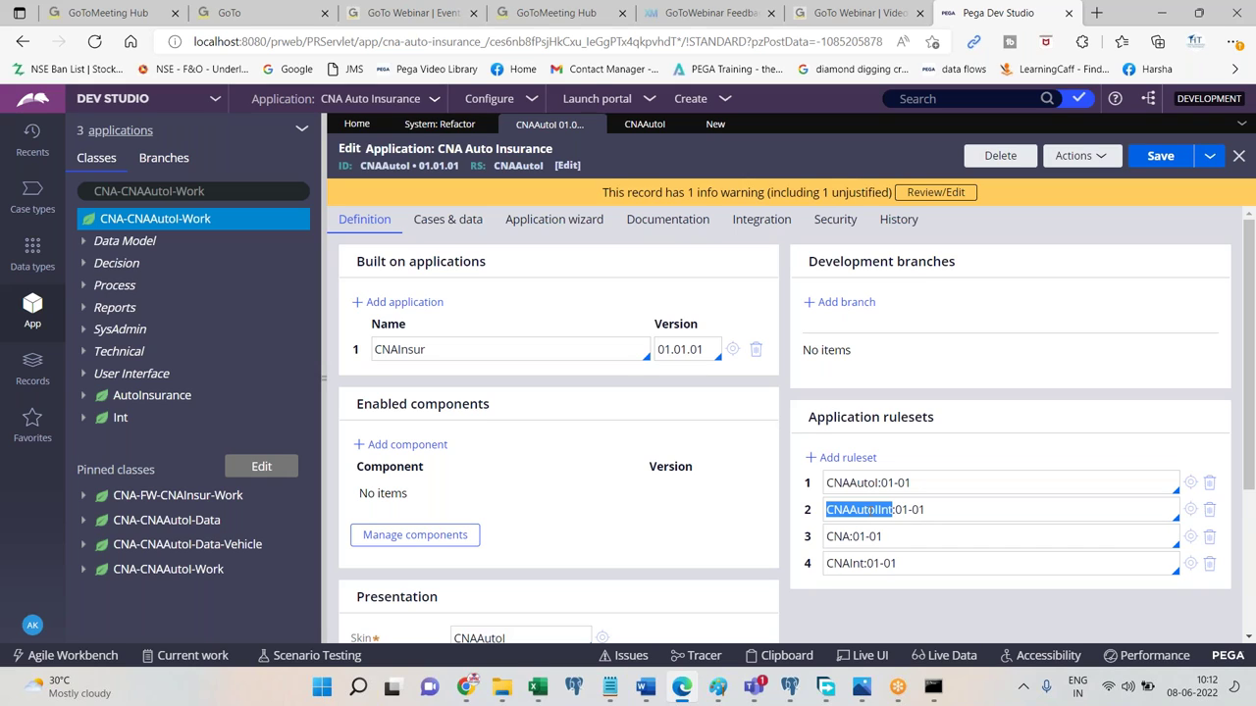
{"action": "left_click", "coordinate": [967, 480]}
{"action": "left_click_drag", "start_coordinate": [881, 482], "coordinate": [926, 483]}
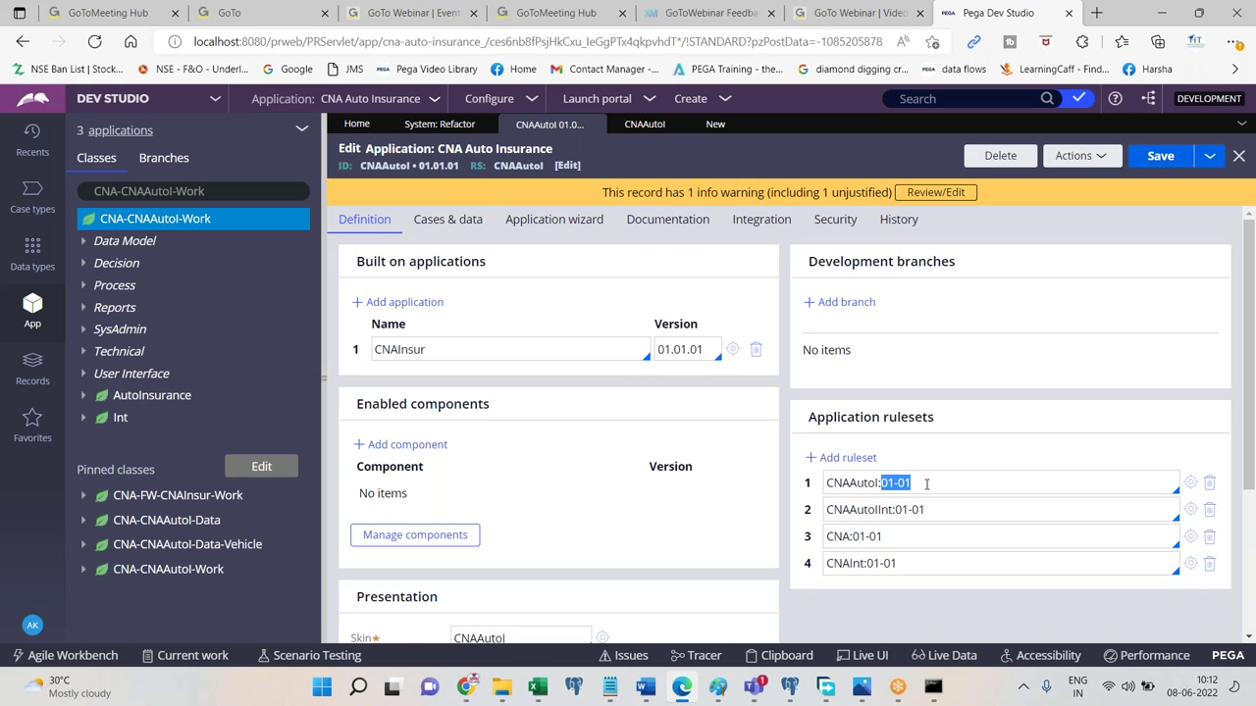
{"action": "double_click", "coordinate": [856, 483]}
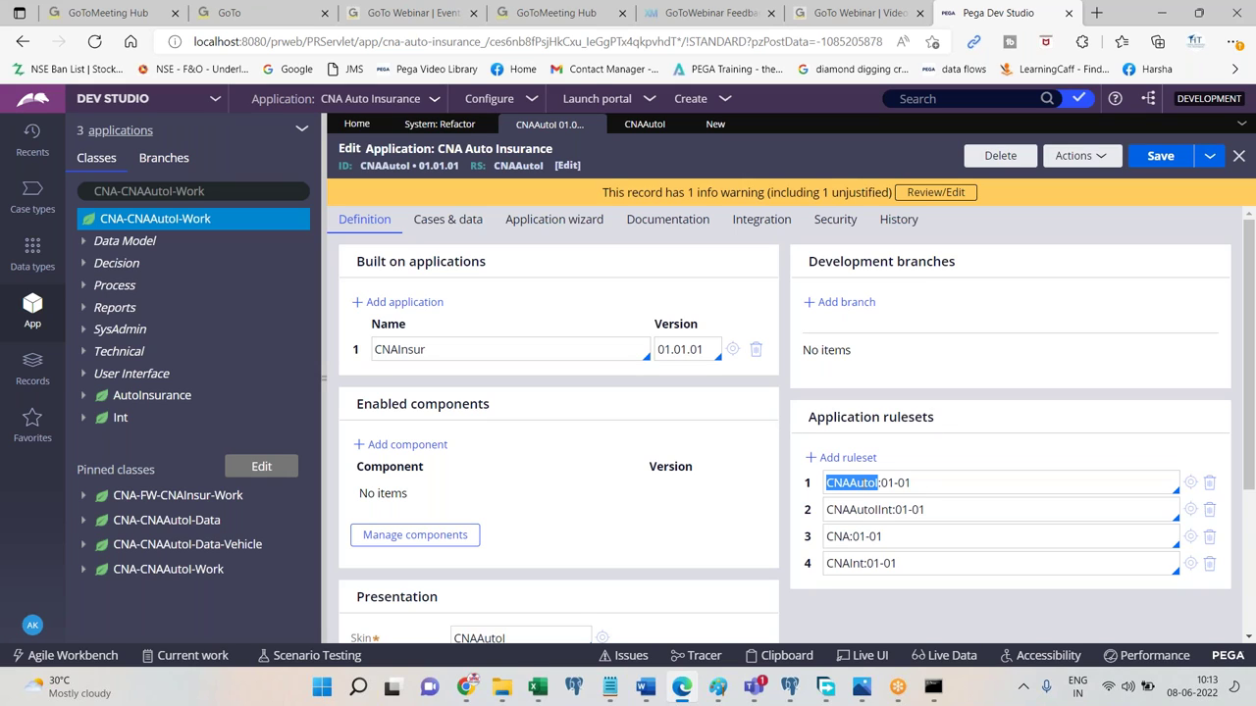
{"action": "left_click", "coordinate": [884, 483]}
{"action": "left_click", "coordinate": [923, 483]}
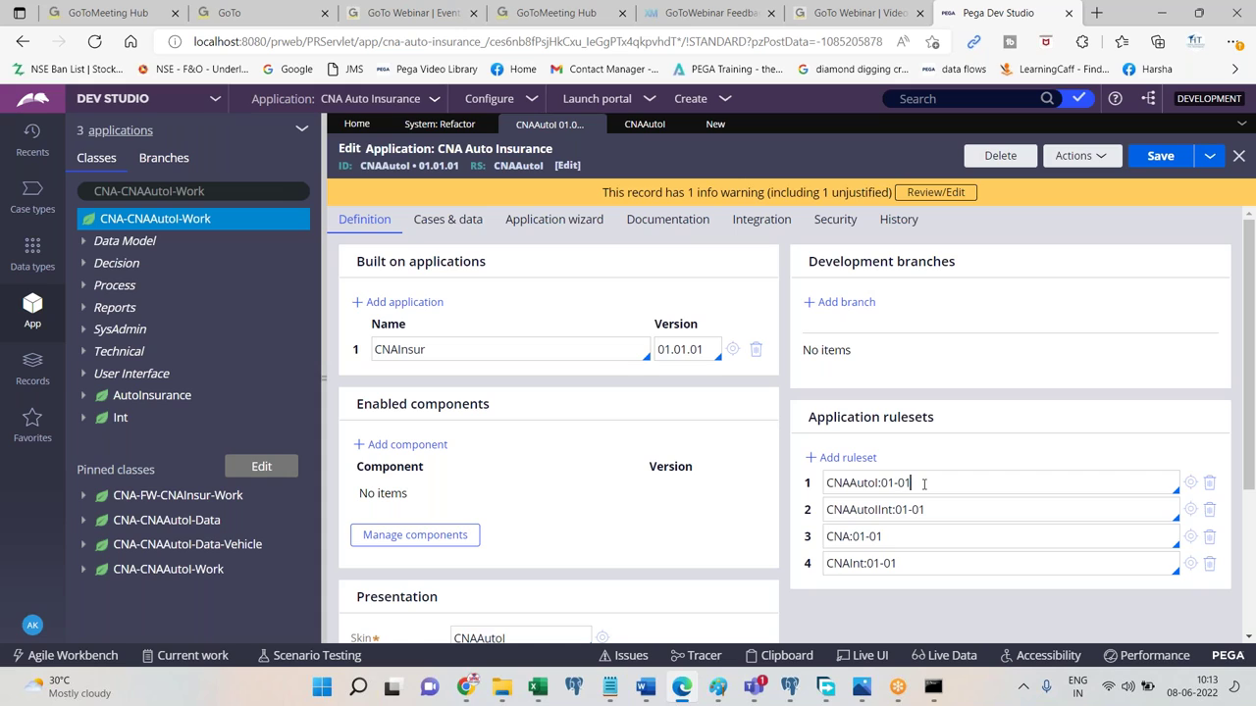
{"action": "left_click_drag", "start_coordinate": [923, 484], "coordinate": [824, 493]}
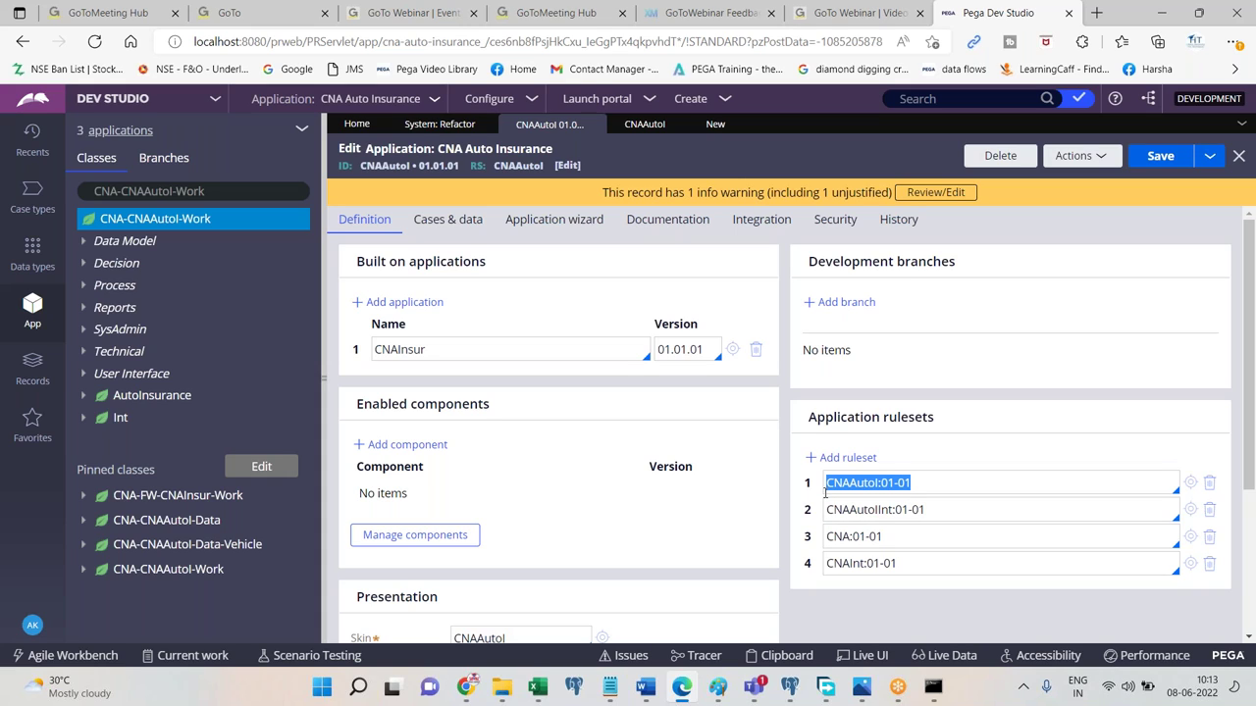
Change the first application ruleset entry's version from 01-01 to 01-02 and select it.
{"action": "left_click", "coordinate": [825, 490]}
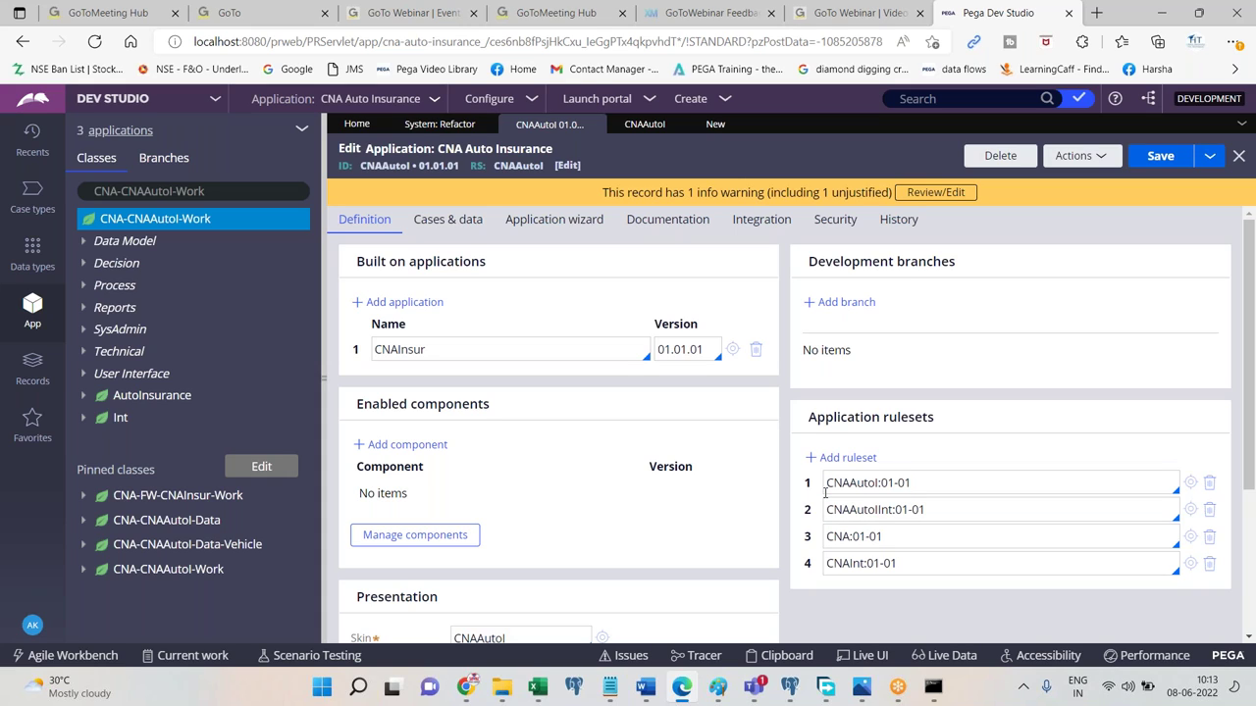
{"action": "triple_click", "coordinate": [949, 485]}
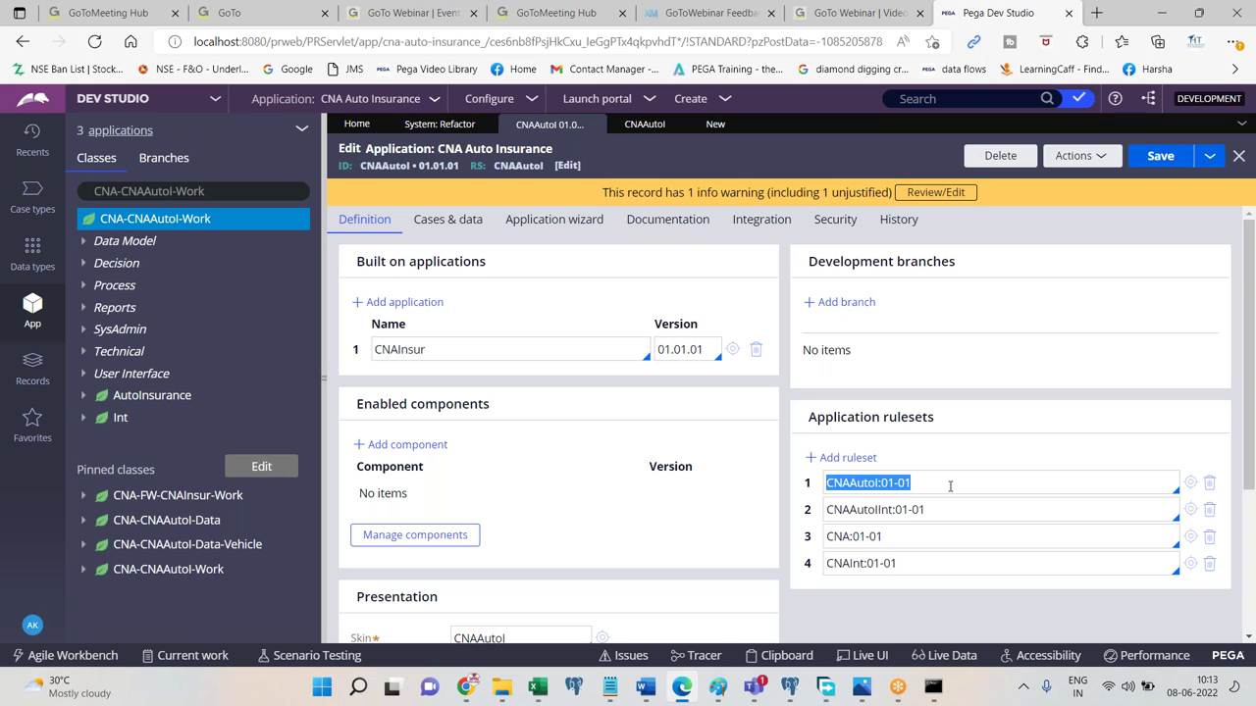
{"action": "mouse_move", "coordinate": [655, 680]}
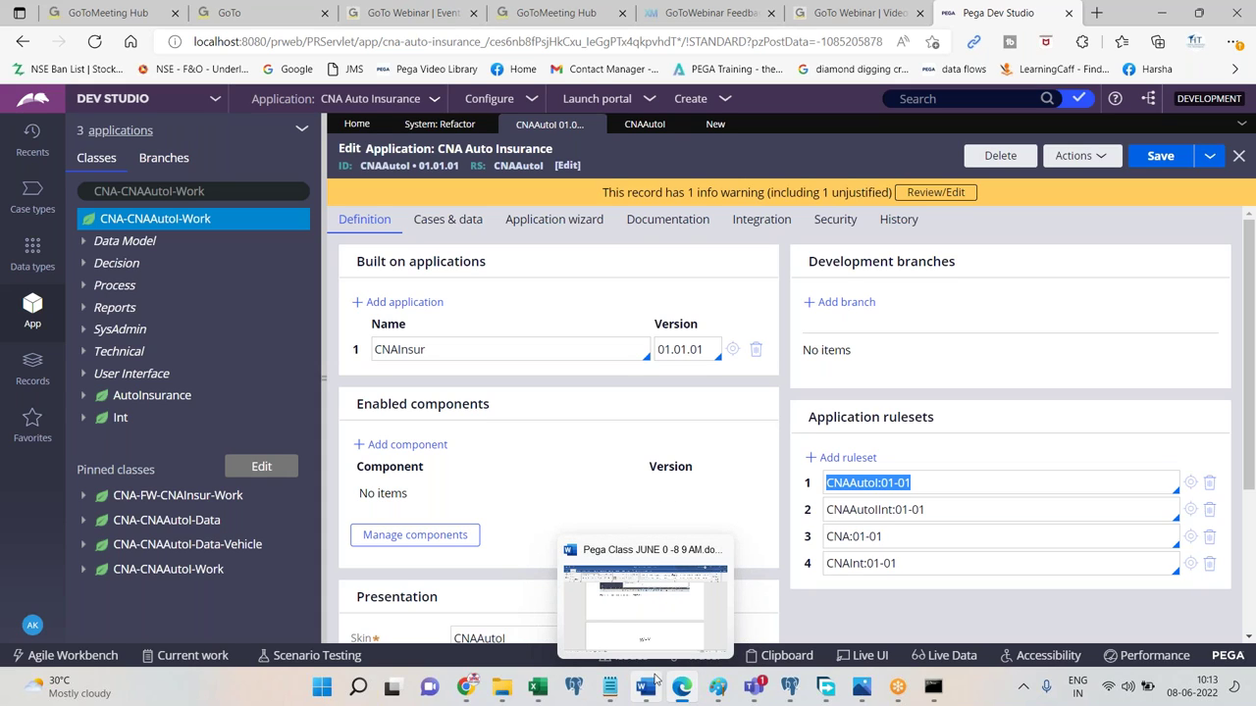
{"action": "left_click", "coordinate": [939, 485]}
{"action": "key", "text": "BackSpace"}
{"action": "type", "text": "2"}
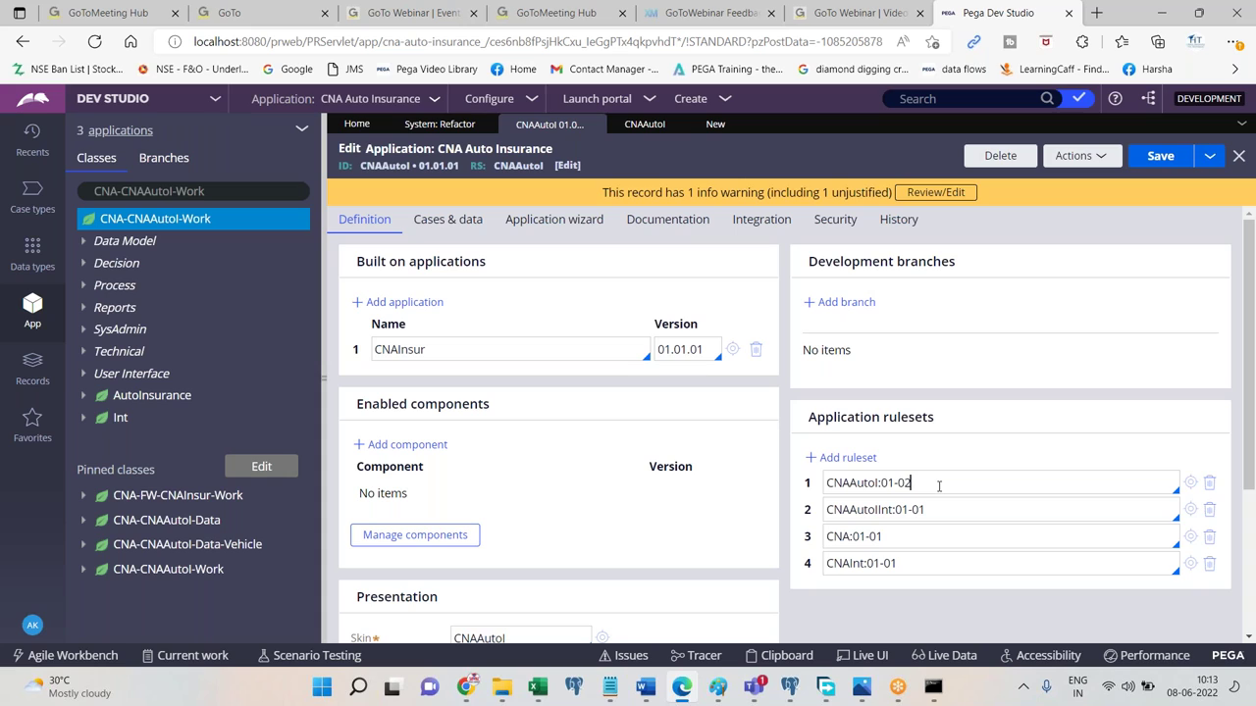
{"action": "left_click", "coordinate": [938, 485]}
{"action": "left_click_drag", "start_coordinate": [881, 483], "coordinate": [998, 477]}
Under WHY, add 'Look at the application rule form', paste its screenshot, and begin the Rulesets + Version explanation.
{"action": "left_click", "coordinate": [644, 686]}
{"action": "key", "text": "Return"}
{"action": "type", "text": "Look at the a"}
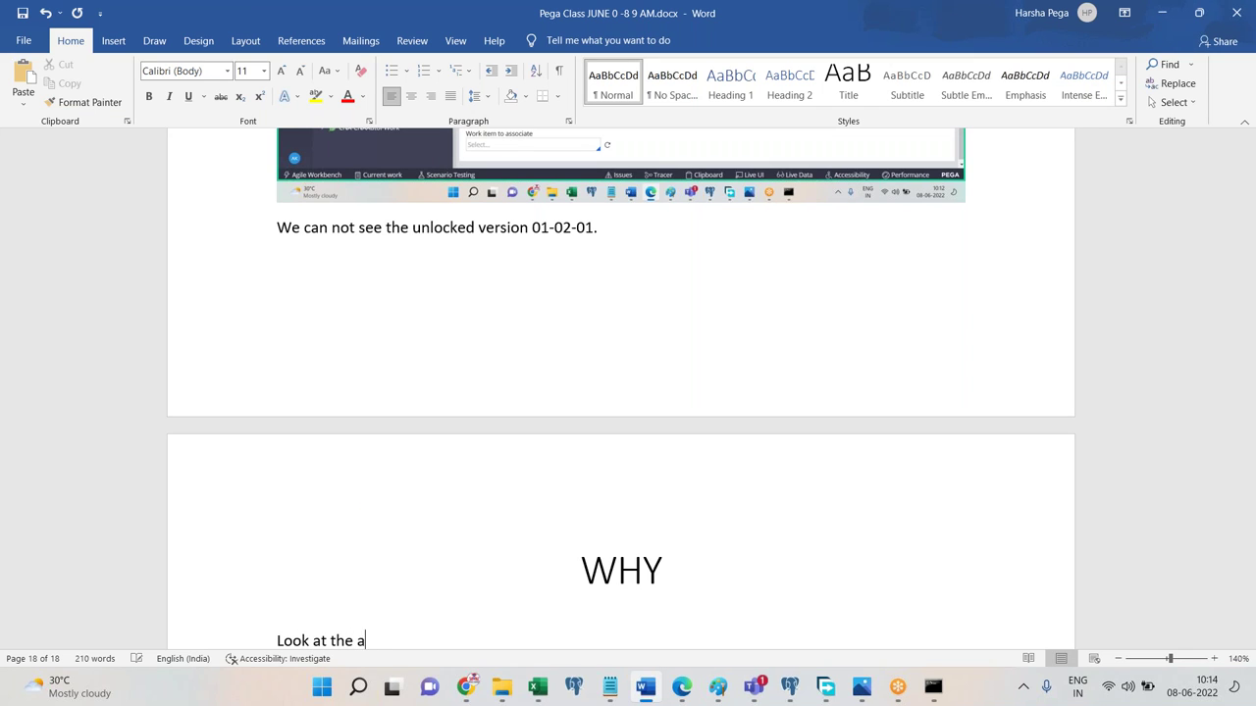
{"action": "type", "text": "pplication rule form"}
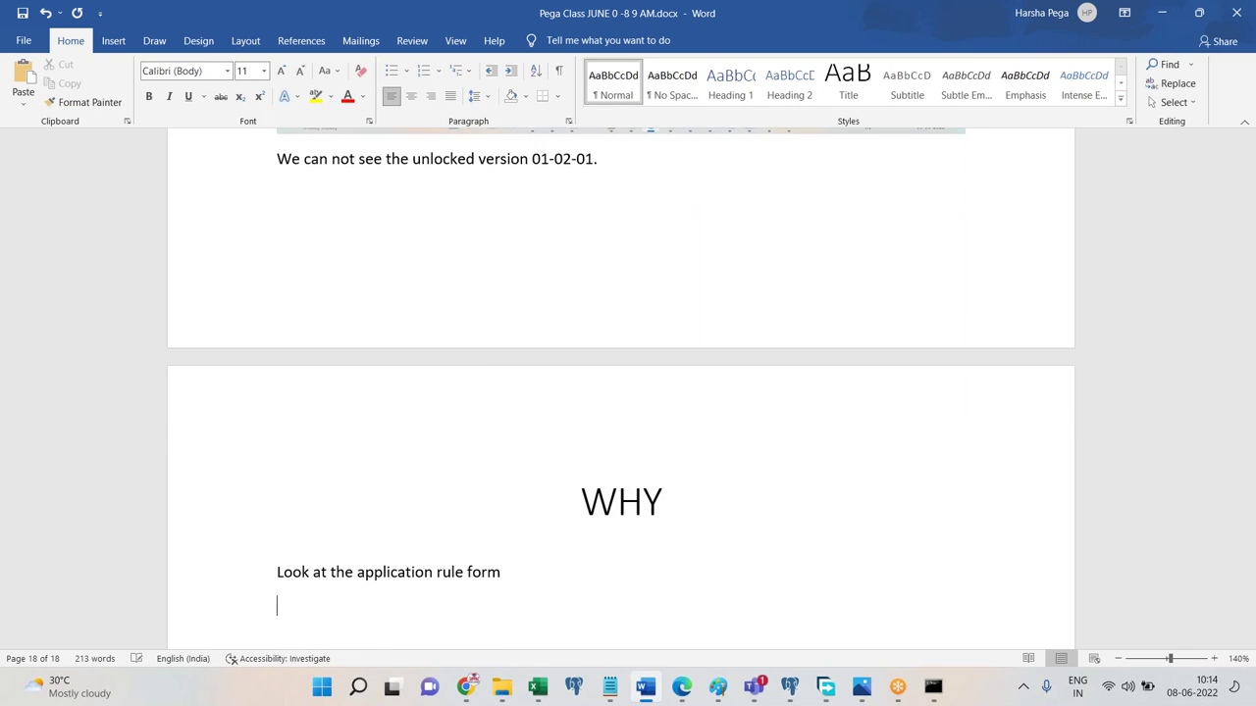
{"action": "key", "text": "ctrl+v"}
{"action": "key", "text": "Return"}
{"action": "type", "text": "The application rule form points to the Rulesets + V"}
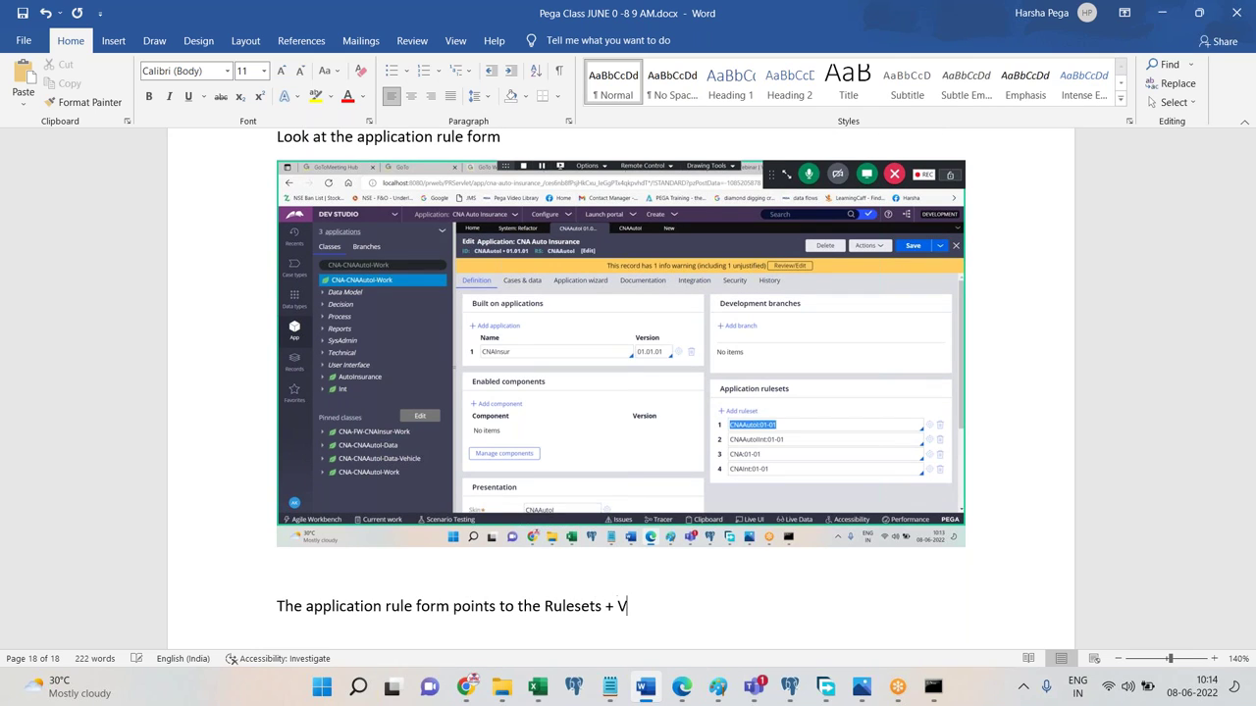
{"action": "type", "text": "ersion but here "}
{"action": "type", "text": "it was mention"}
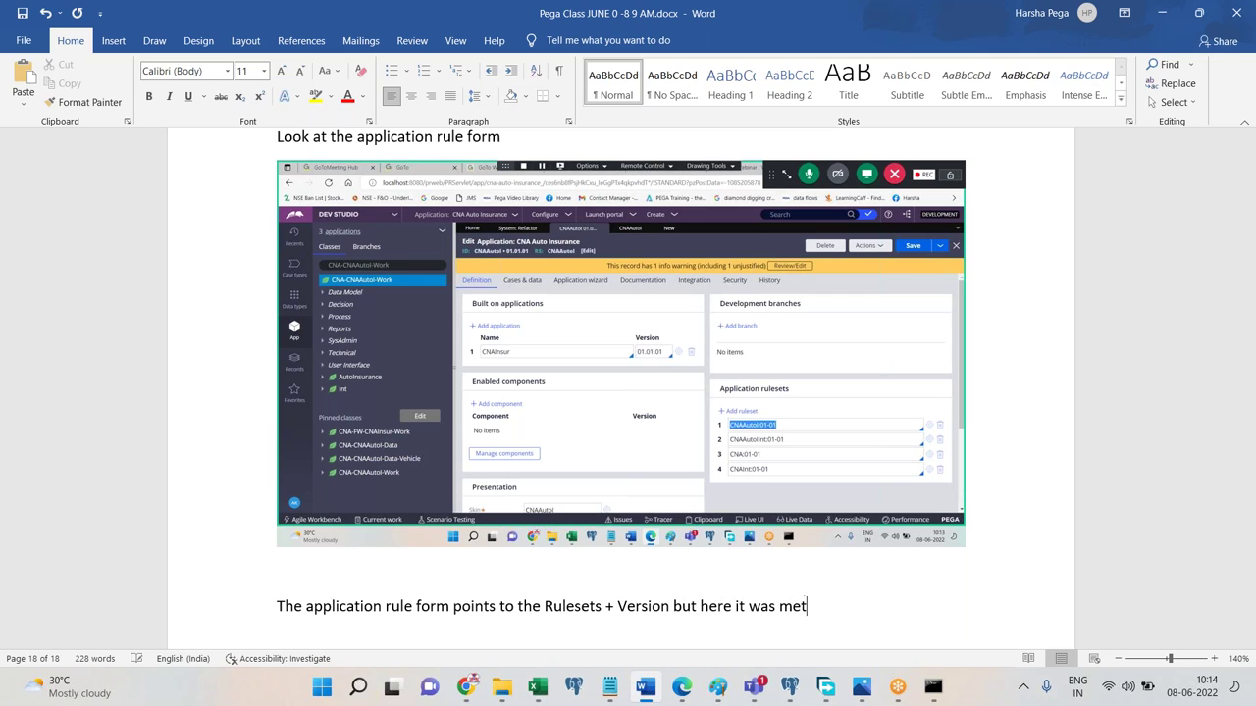
{"action": "type", "text": "ed only Major + "}
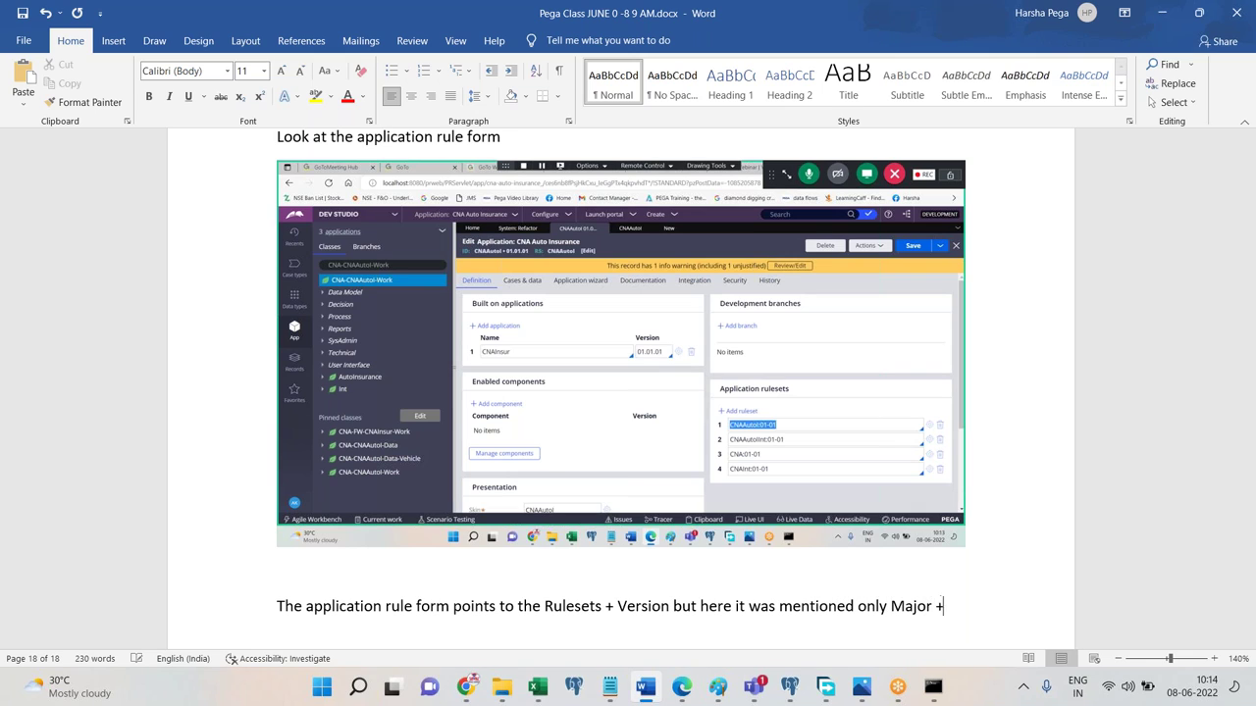
{"action": "type", "text": "Minot"}
{"action": "type", "text": " Version like"}
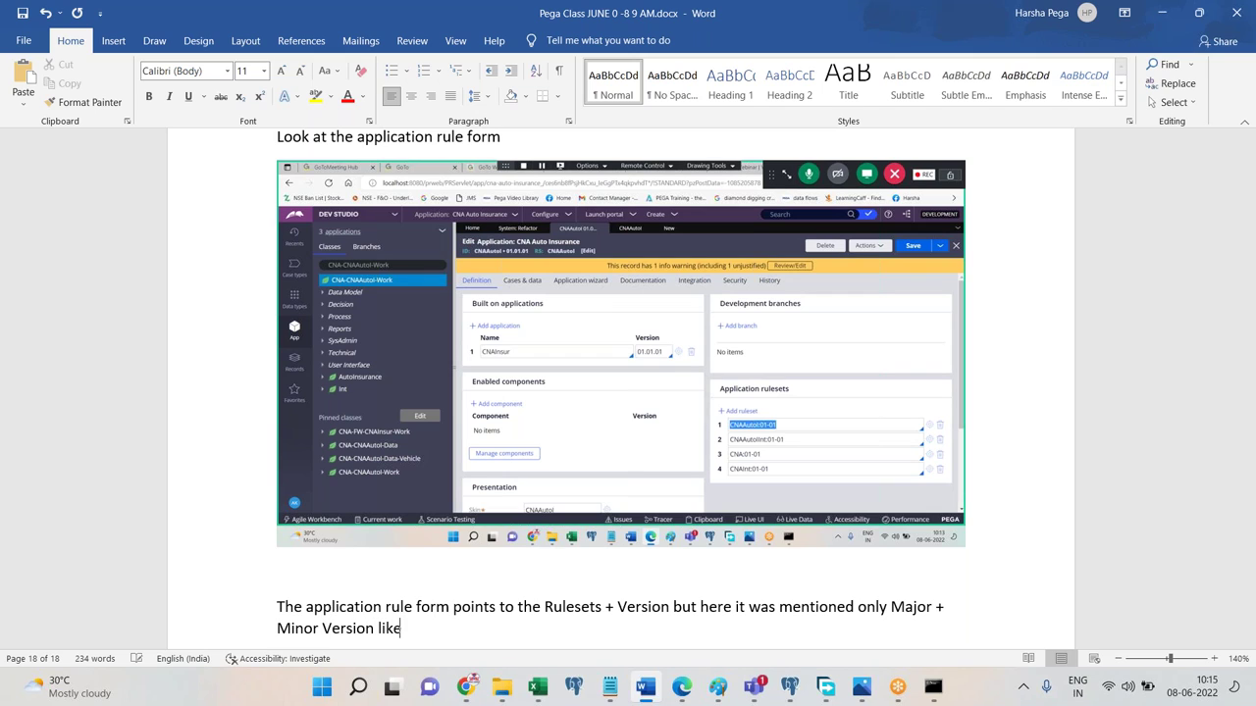
{"action": "type", "text": " 01-01. This means that the application "}
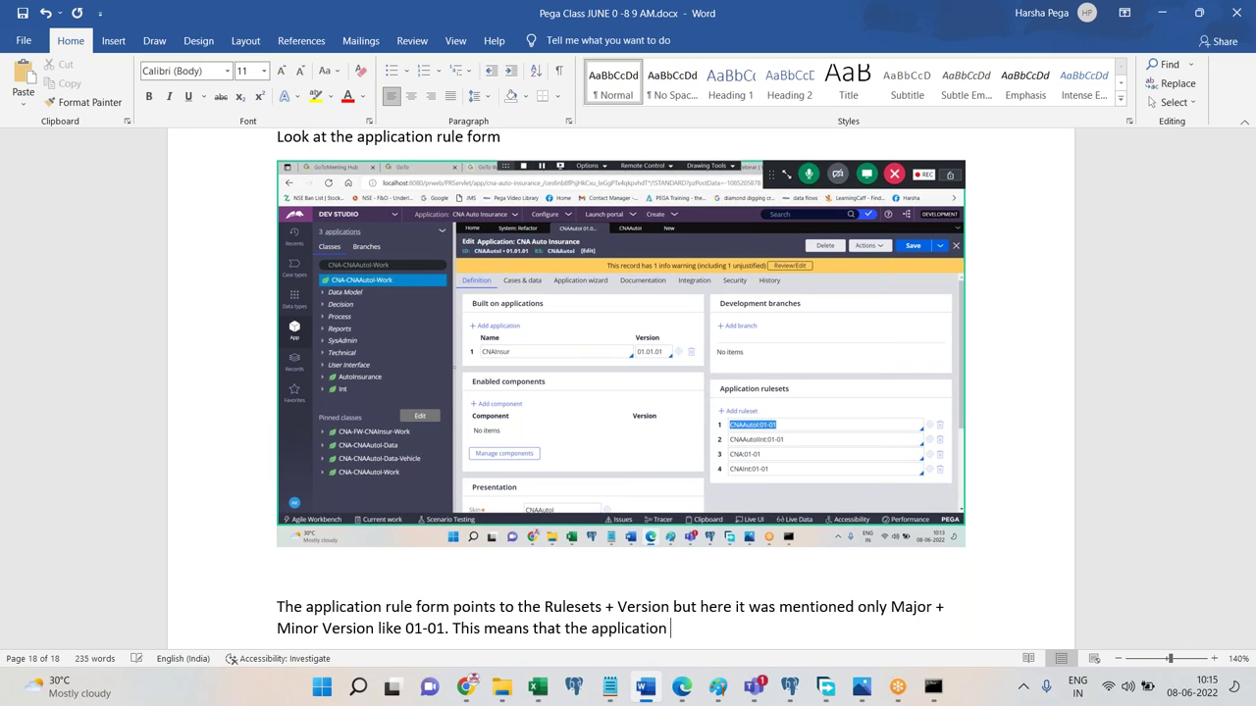
{"action": "type", "text": "can acces eth"}
Explain that version 01-01 reaches rulesets 01-01-01 to 01-01-99, not later minor or major versions.
{"action": "key", "text": "BackSpace"}
{"action": "key", "text": "BackSpace"}
{"action": "key", "text": "BackSpace"}
{"action": "key", "text": "BackSpace"}
{"action": "type", "text": "s the"}
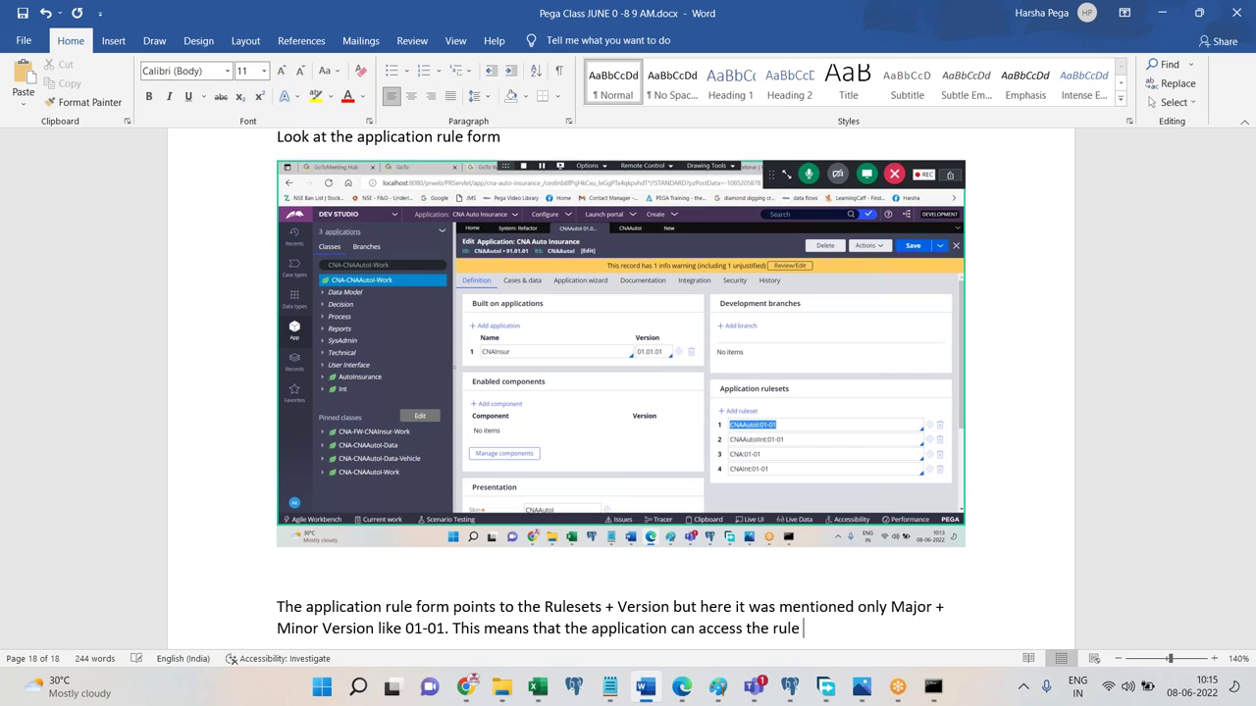
{"action": "type", "text": " rules of respective rulesets "}
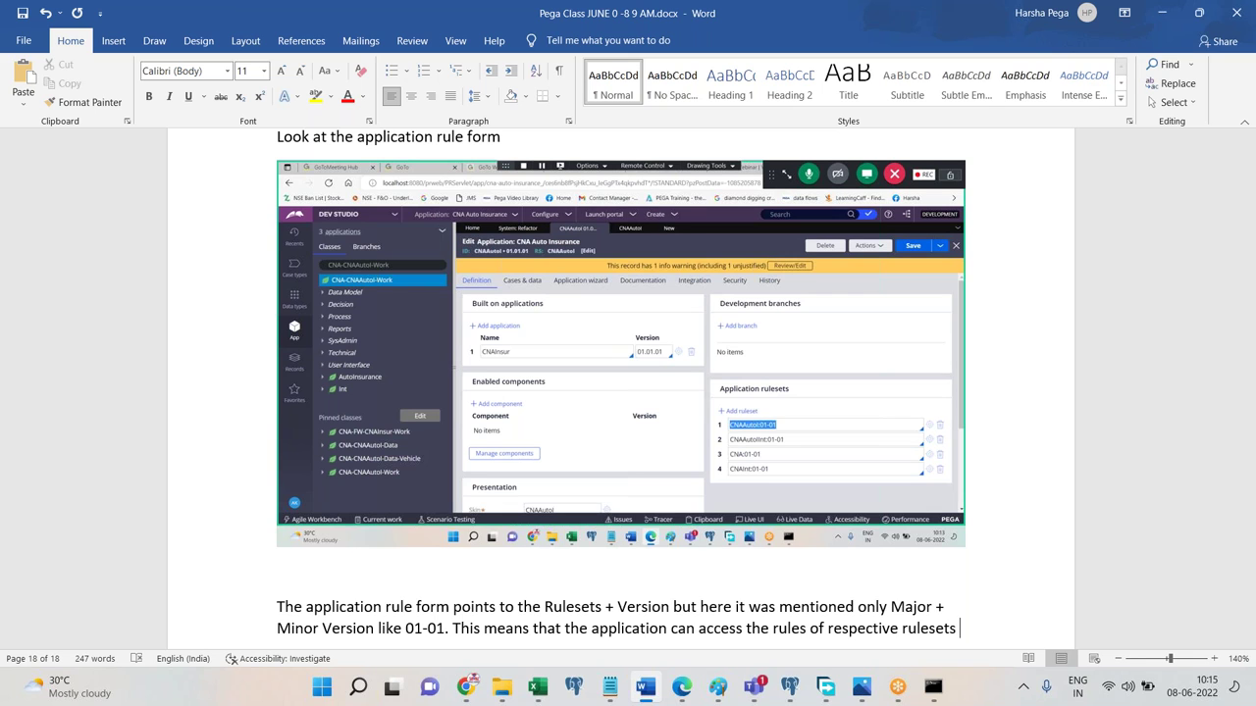
{"action": "type", "text": ", and its version"}
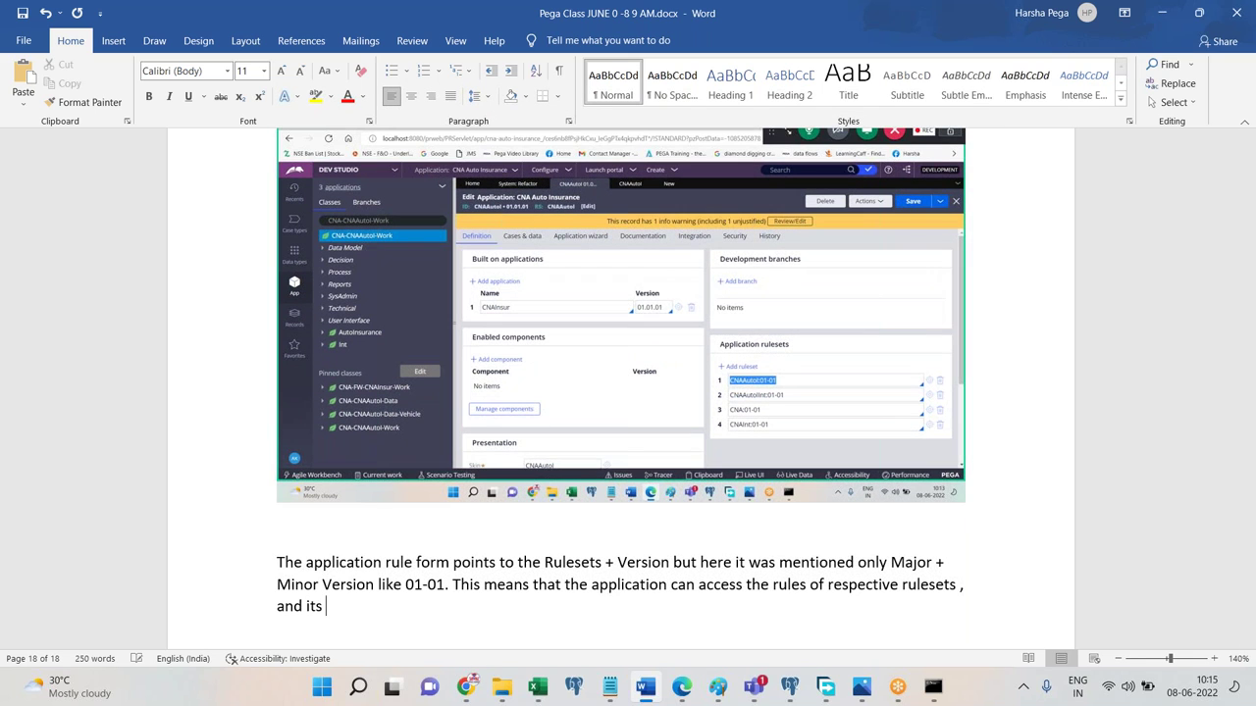
{"action": "type", "text": " starting from 01-"}
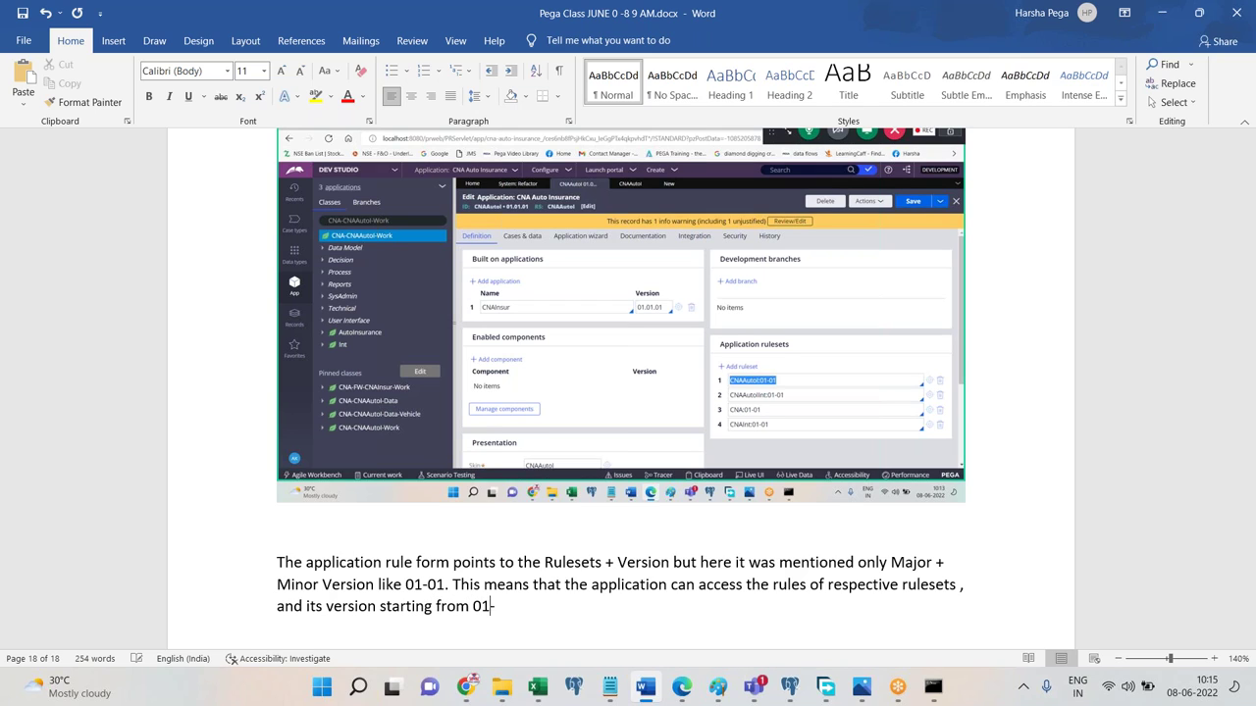
{"action": "type", "text": "01-01 TO 01-01-99"}
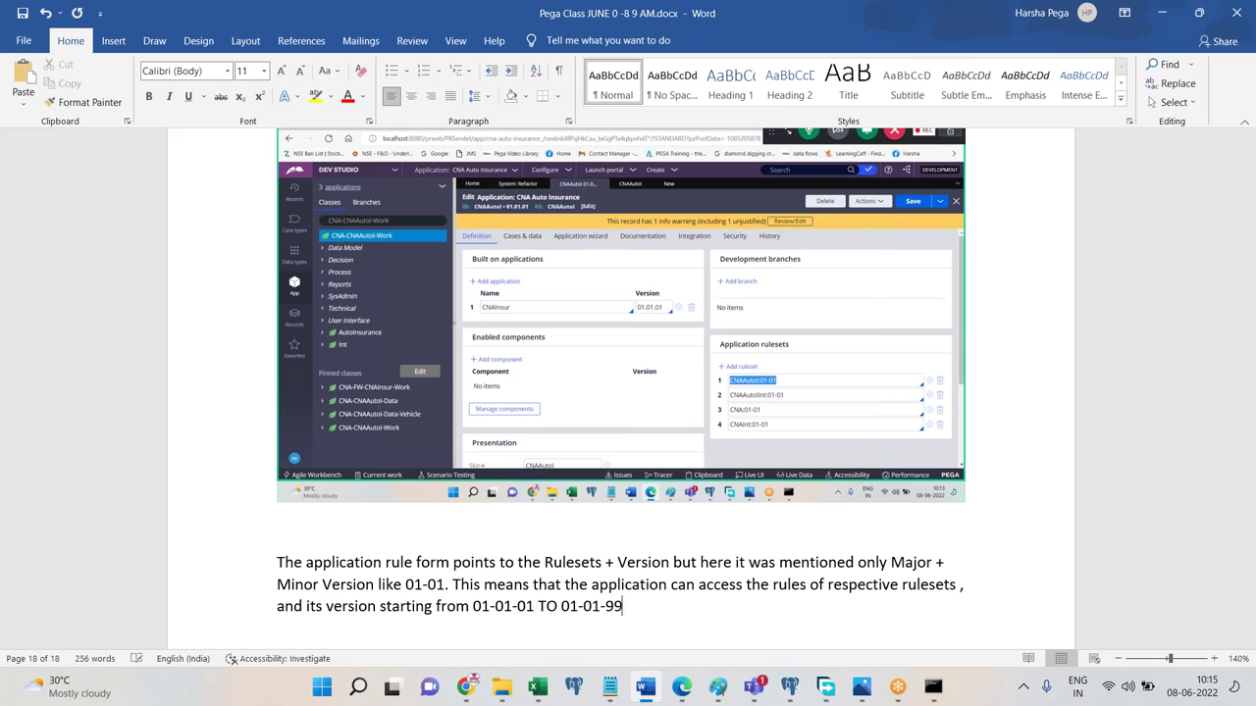
{"action": "type", "text": ", but it can"}
{"action": "type", "text": " not access ne"}
{"action": "type", "text": "xt minor or m"}
{"action": "type", "text": "a"}
{"action": "key", "text": "BackSpace"}
{"action": "type", "text": "or "}
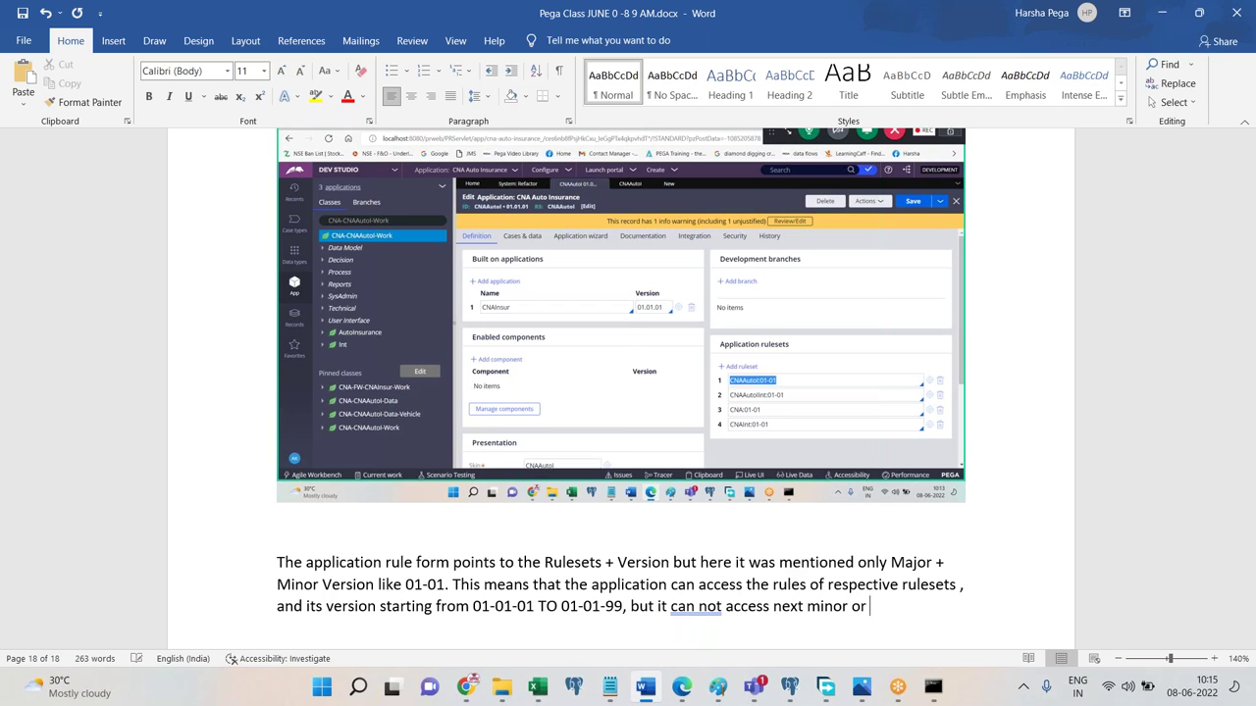
{"action": "type", "text": "major versions unless"}
{"action": "key", "text": "BackSpace"}
{"action": "type", "text": "that is m"}
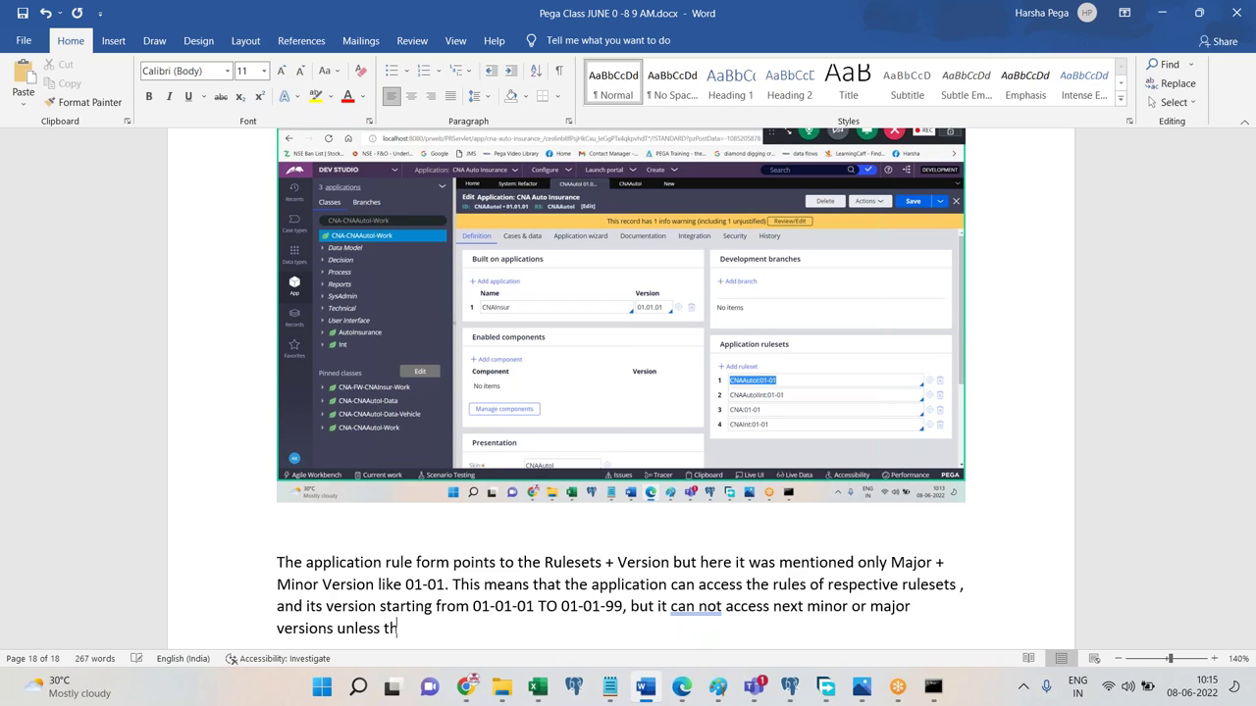